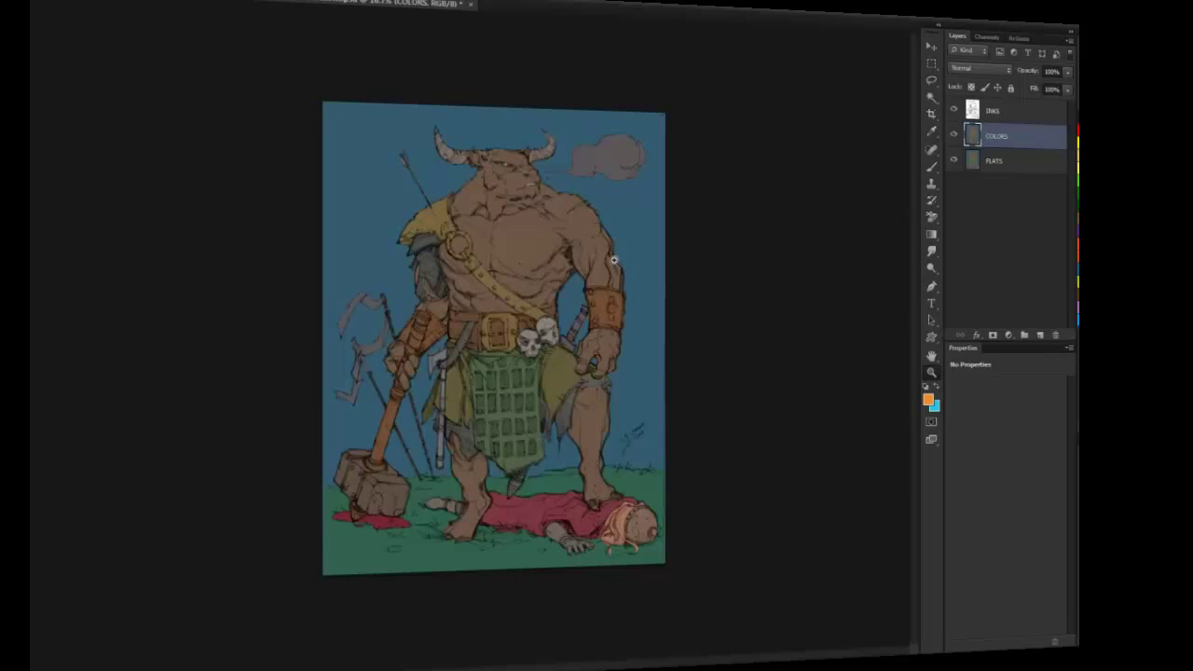
Select the blue sky on the COLORS layer and shift it to red with Hue/Saturation, hue +163 and saturation +12
key("w")
left_click(649, 232)
key("z")
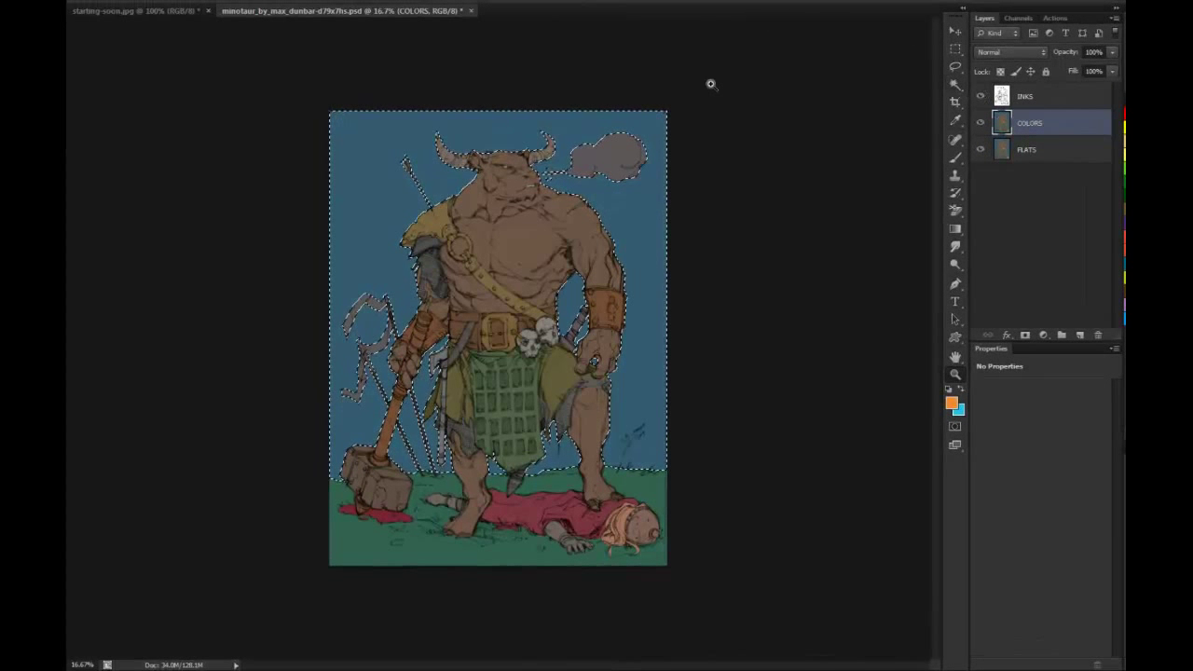
key("ctrl+u")
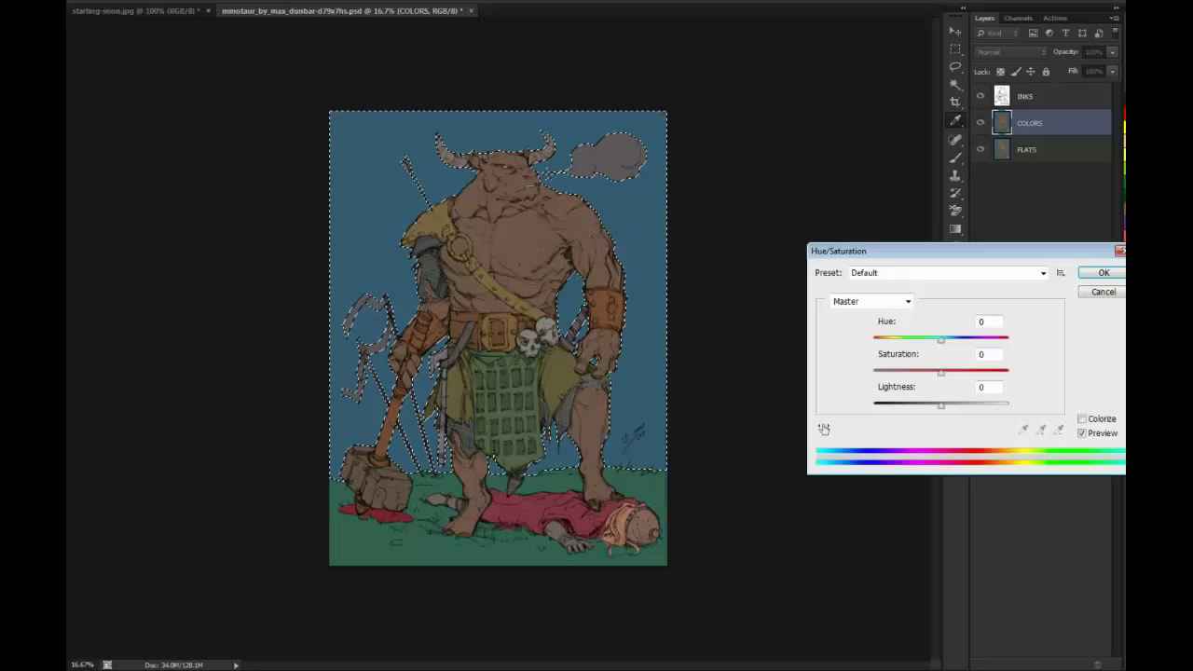
left_click_drag(941, 340, 997, 340)
key("Up")
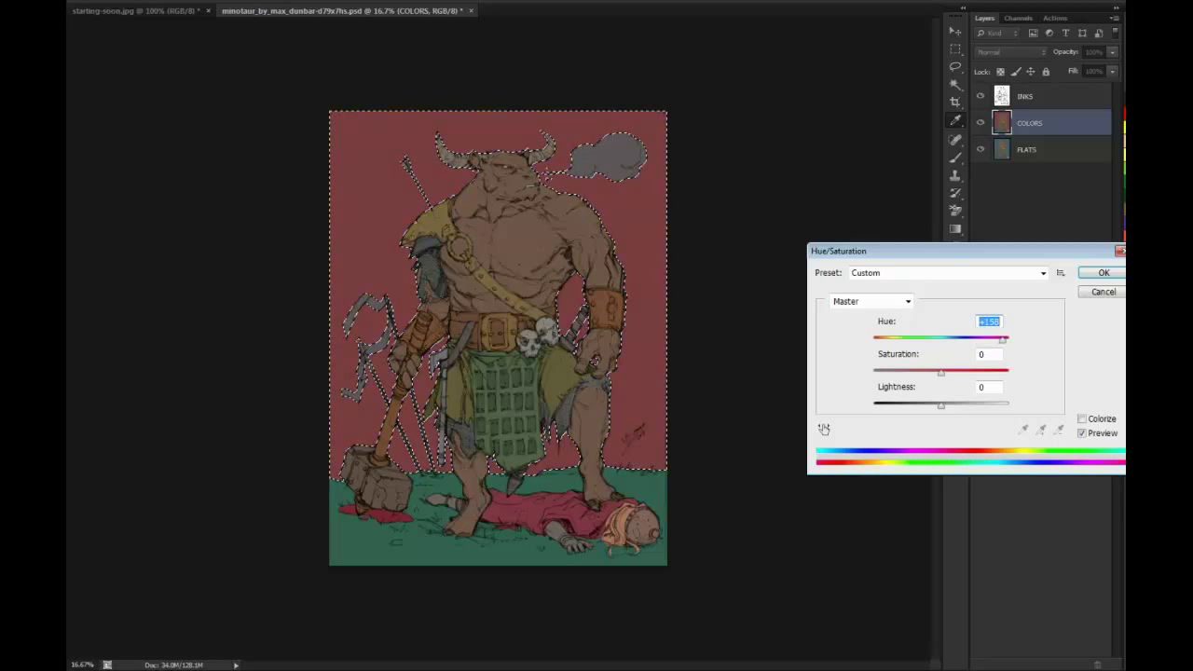
key("Tab")
key("Up")
key("Up")
key("Up")
key("Up")
key("Up")
key("Up")
key("Up")
key("Up")
key("Up")
key("Up")
key("Up")
key("Up")
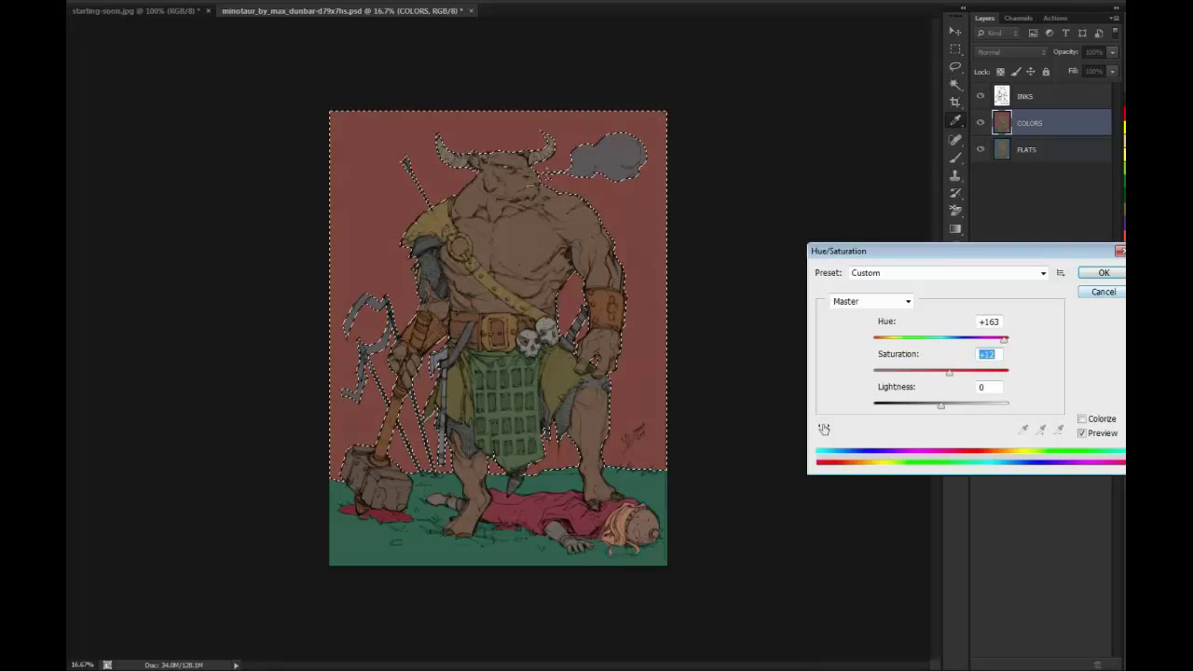
key("Return")
key("l")
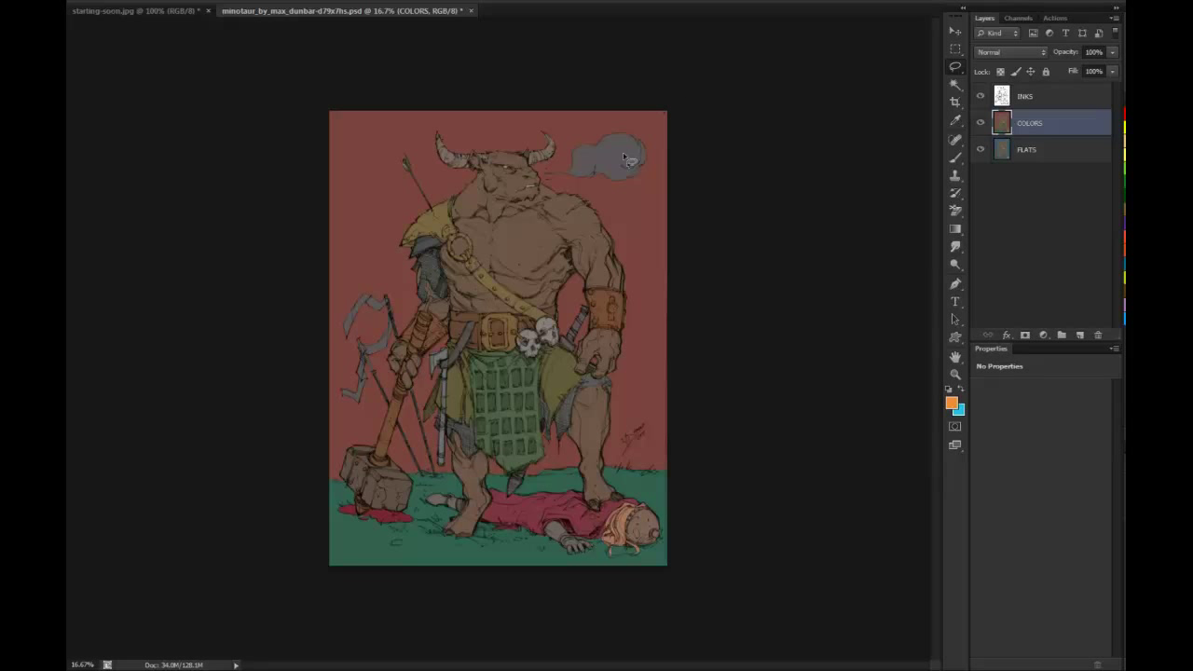
Select the red sky on the COLORS layer and copy it to a new layer
key("w")
left_click(641, 217)
key("l")
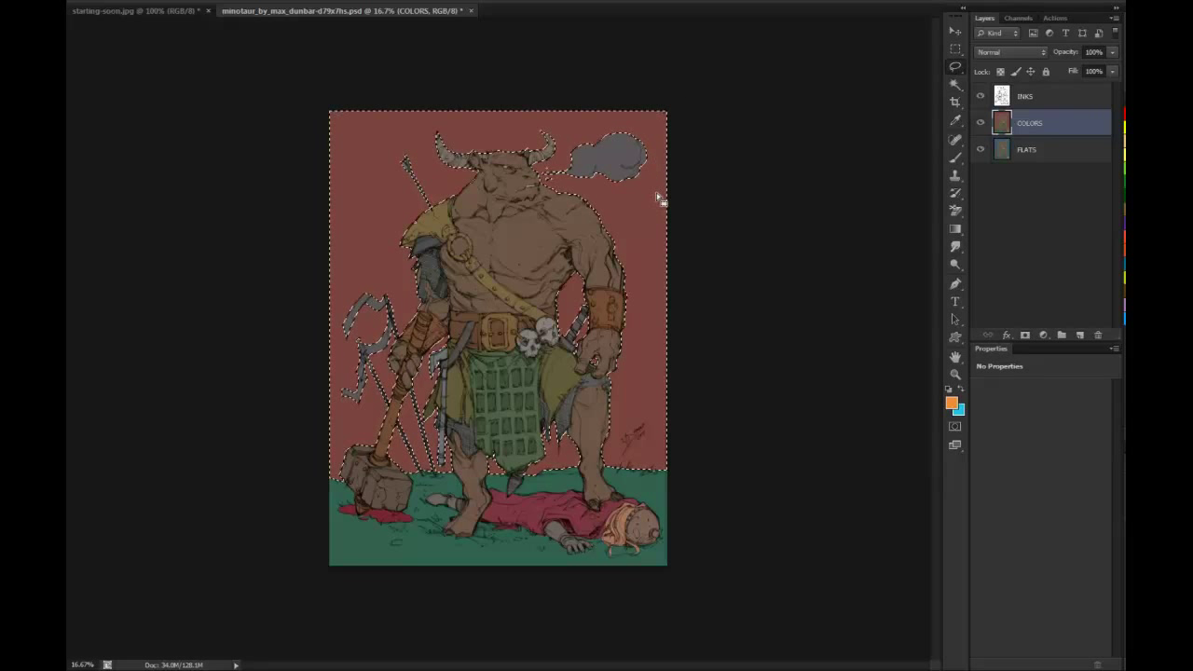
key("ctrl+j")
Brush a soft orange glow over the copied sky, strongest across the upper and right side of the illustration
key("z")
left_click(576, 205)
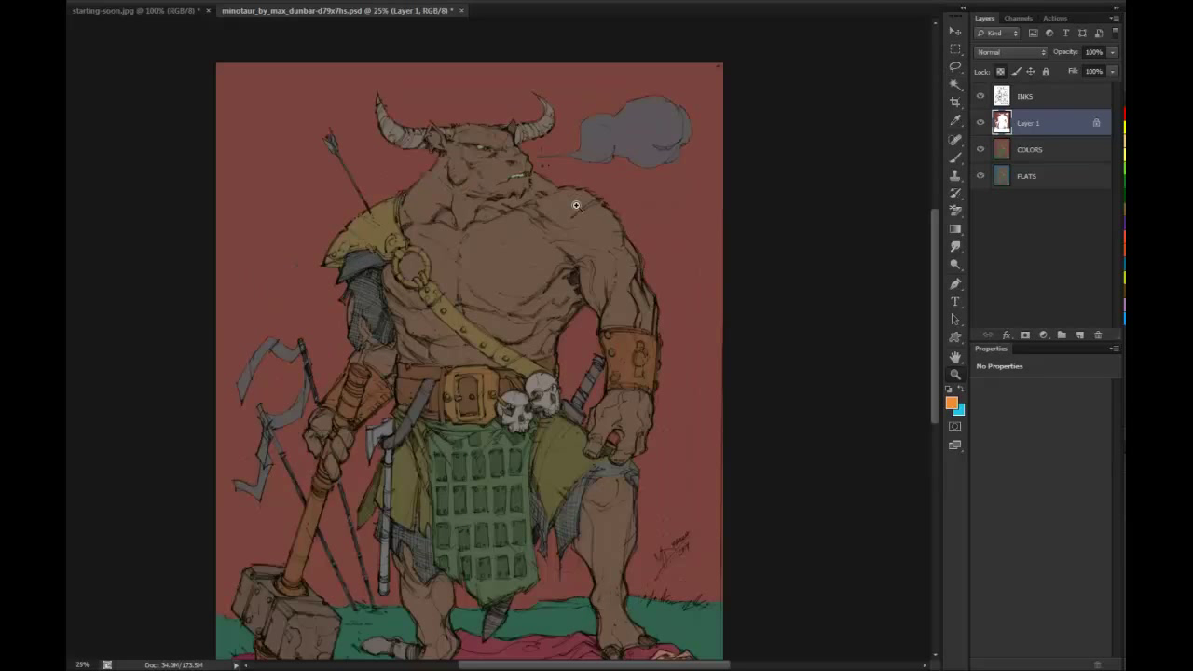
left_click_drag(586, 203, 575, 229)
key("b")
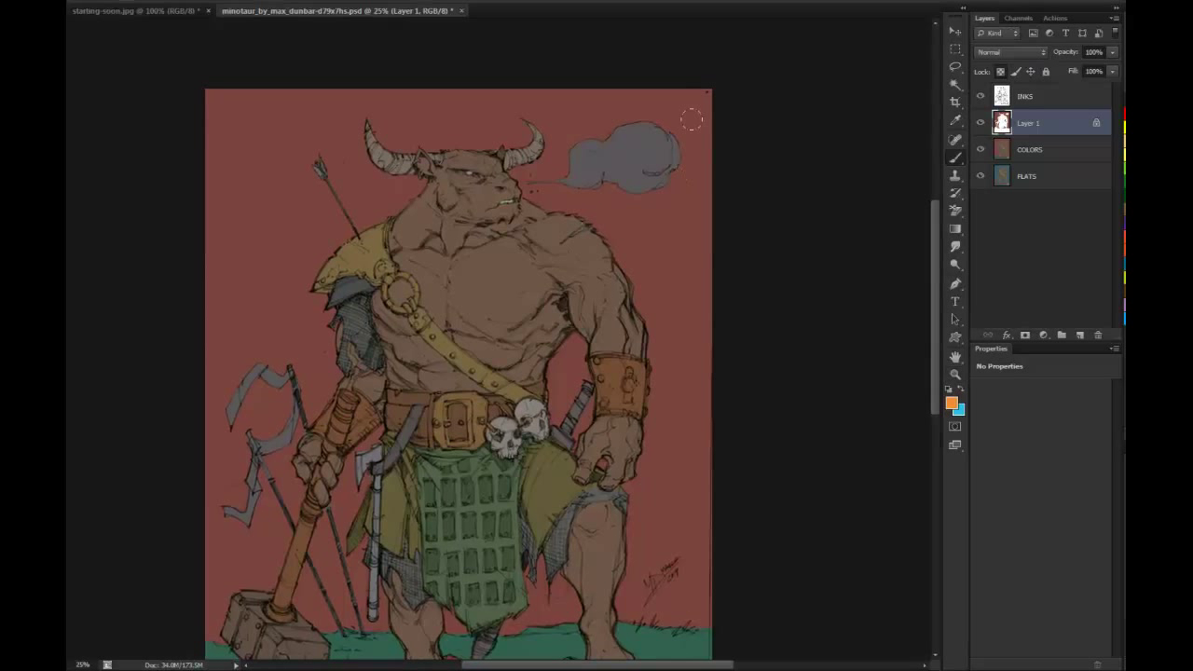
left_click_drag(706, 147, 785, 137)
mouse_move(213, 121)
left_mouse_down()
mouse_move(303, 321)
mouse_move(420, 126)
mouse_move(684, 481)
mouse_move(673, 588)
left_mouse_up()
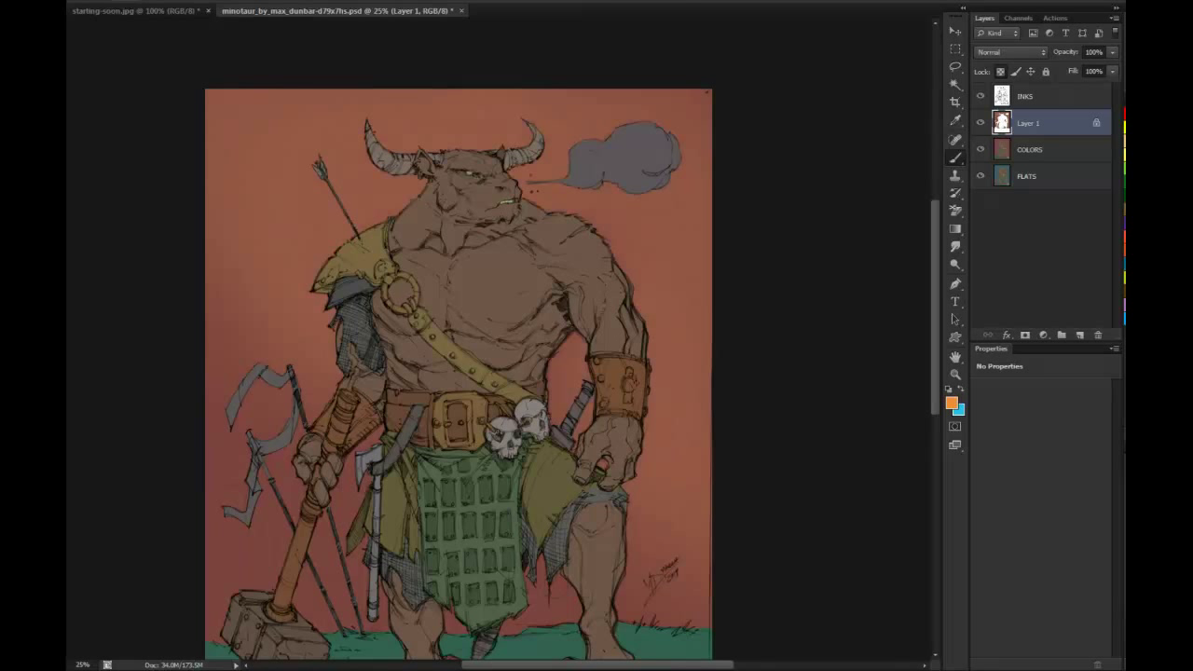
mouse_move(355, 503)
left_mouse_down()
mouse_move(548, 580)
mouse_move(673, 550)
left_mouse_up()
mouse_move(304, 145)
left_mouse_down()
mouse_move(503, 117)
mouse_move(704, 187)
left_mouse_up()
mouse_move(583, 341)
left_mouse_down()
mouse_move(571, 368)
mouse_move(688, 401)
left_mouse_up()
left_click_drag(271, 342, 289, 410)
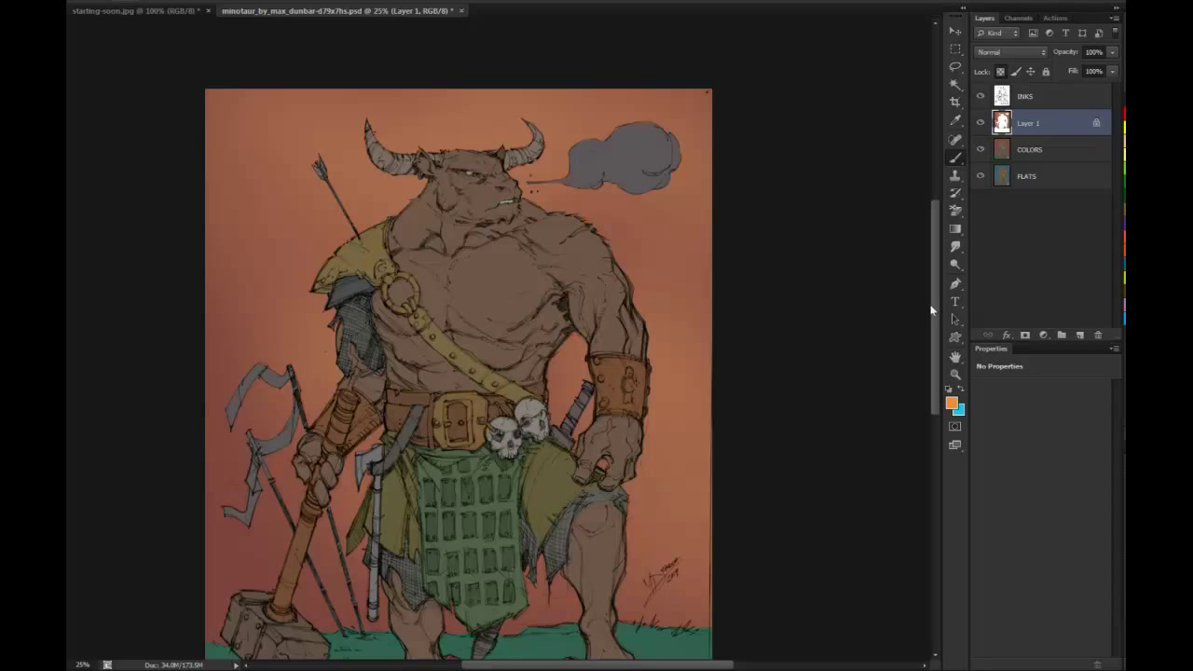
left_click_drag(933, 310, 935, 343)
left_click(955, 376)
left_click(842, 401, "alt")
left_click(842, 402, "alt")
key("b")
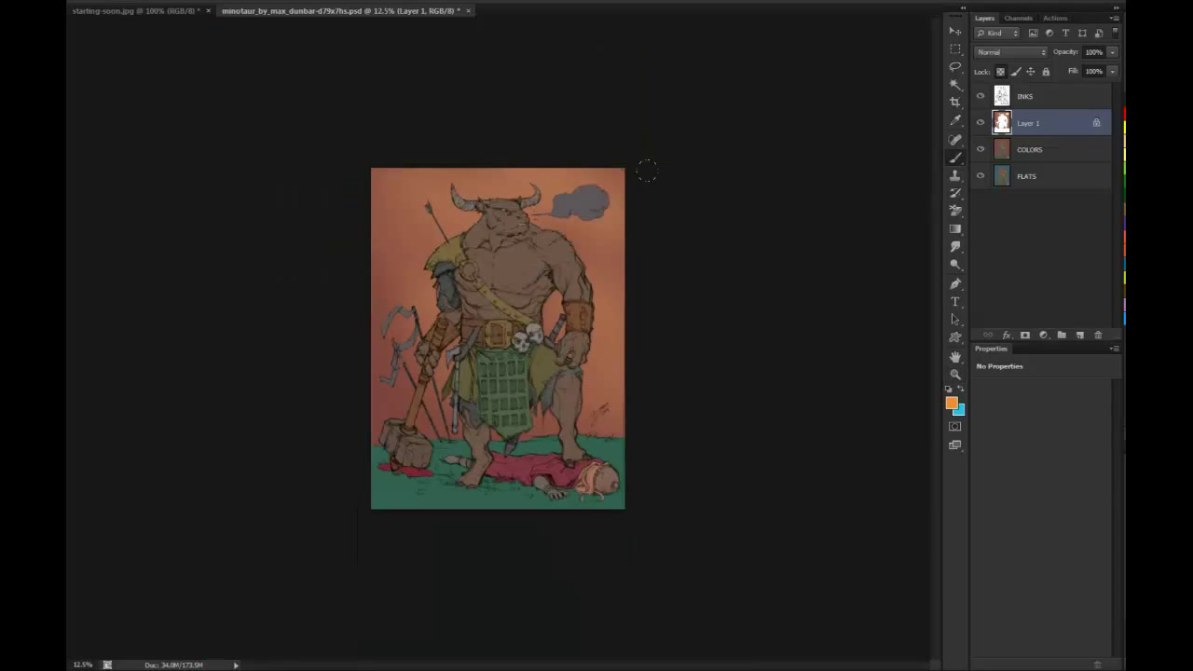
key("Tab")
key("Tab")
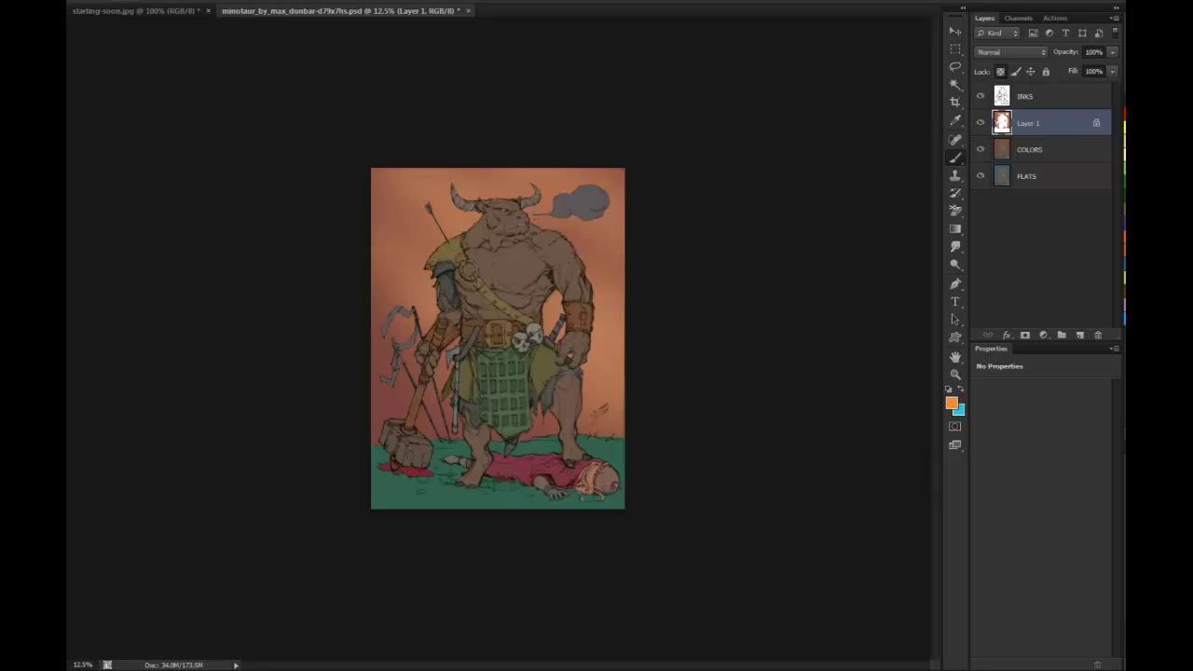
key("z")
left_click(606, 305)
key("w")
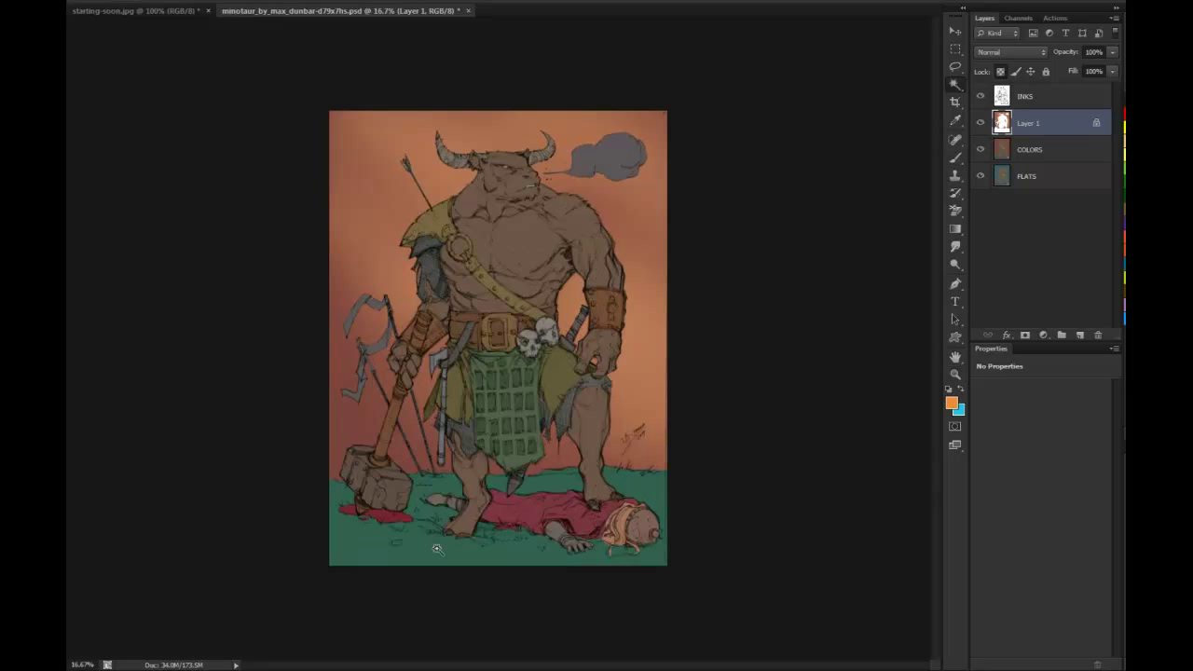
left_click(445, 546)
key("ctrl+d")
right_click(1033, 123)
left_click(917, 175)
key("l")
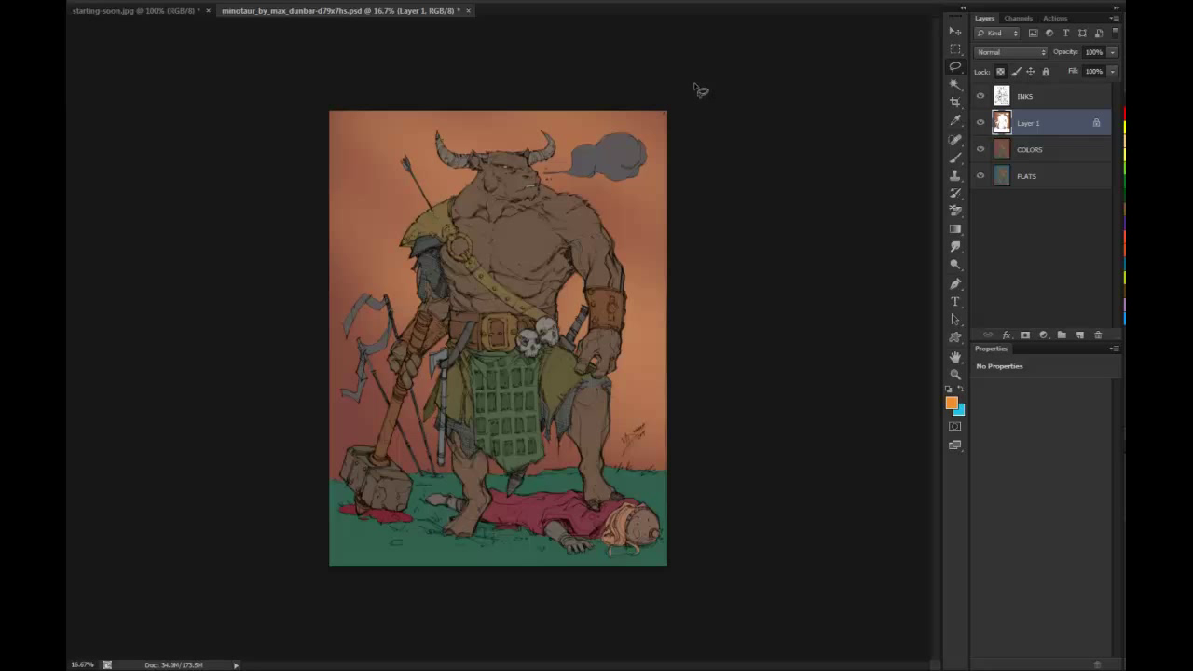
key("z")
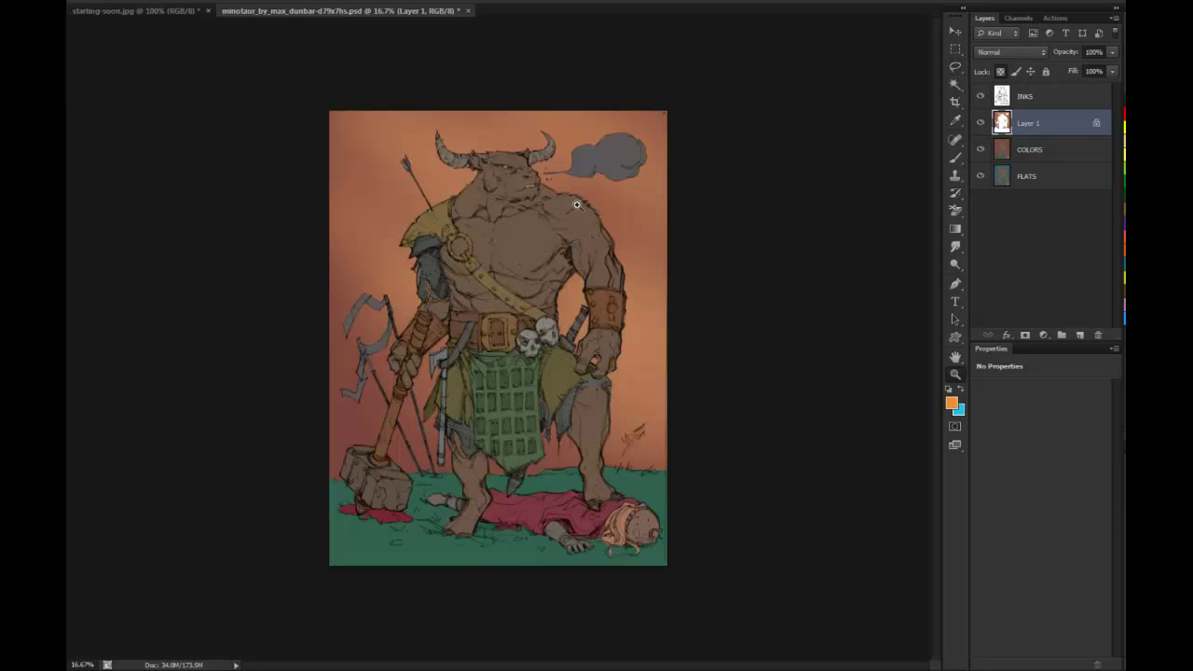
left_click(569, 206)
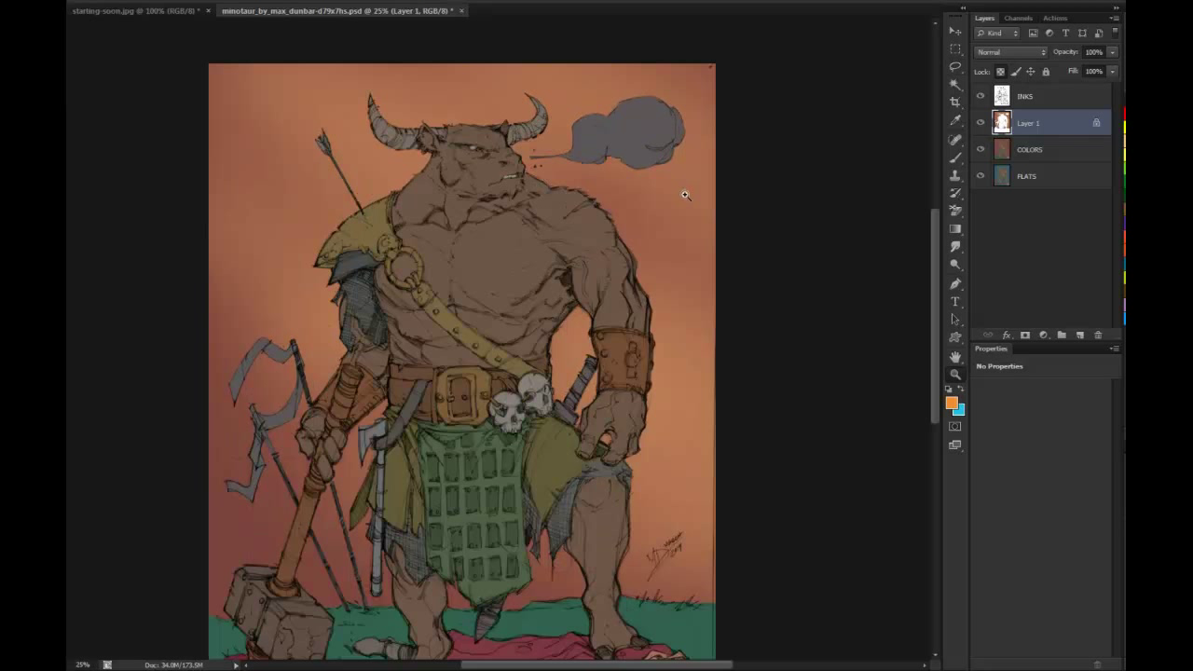
key("ctrl+minus")
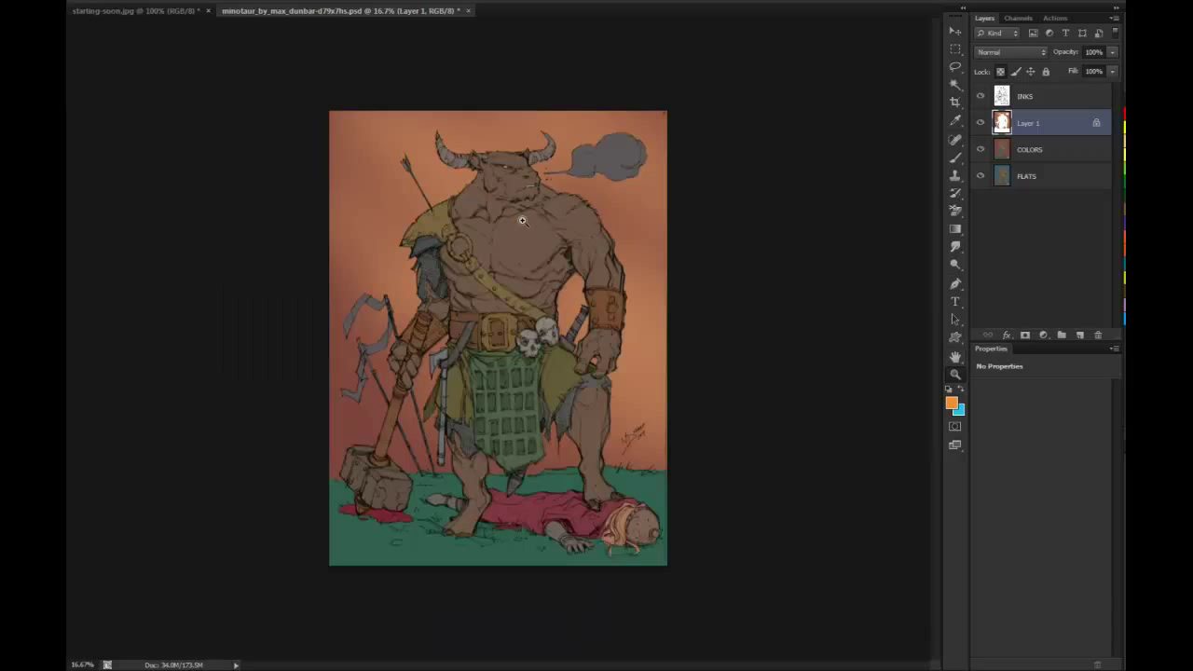
key("b")
Lasso wavy diagonal cloud bands across the sky and brush soft orange tones inside them, then remove the selection
key("l")
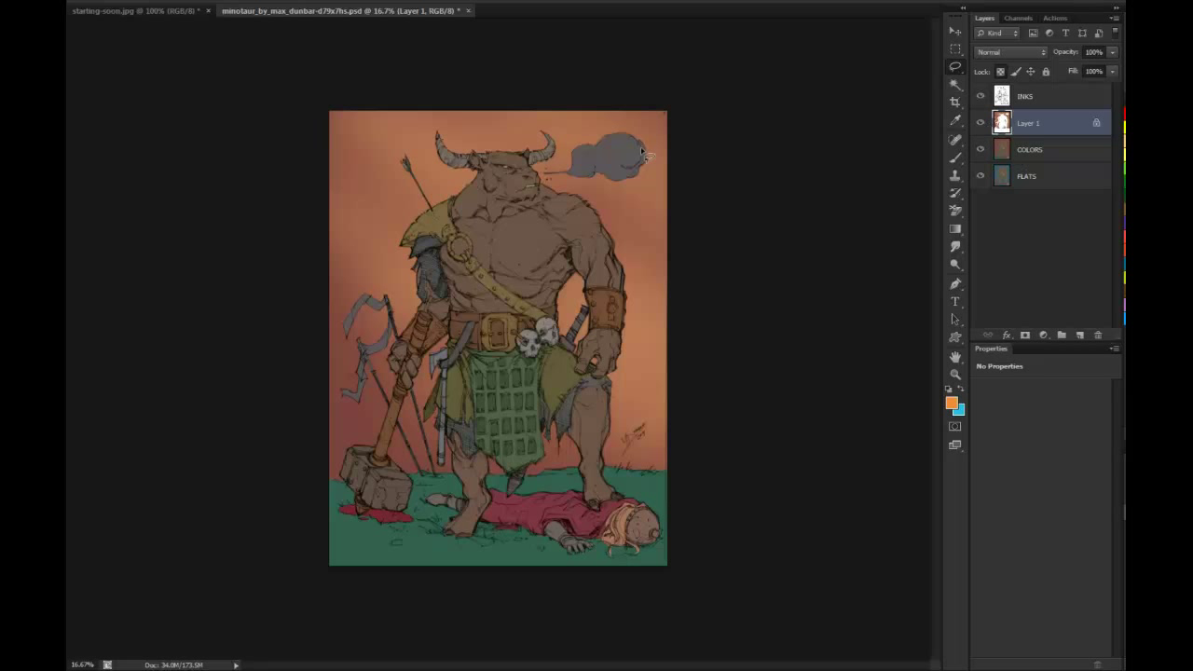
mouse_move(658, 117)
left_mouse_down()
mouse_move(688, 140)
mouse_move(638, 91)
mouse_move(580, 113)
mouse_move(645, 155)
mouse_move(666, 205)
mouse_move(555, 172)
mouse_move(467, 106)
mouse_move(389, 84)
mouse_move(313, 85)
mouse_move(293, 155)
mouse_move(366, 172)
mouse_move(552, 311)
mouse_move(574, 345)
mouse_move(542, 383)
mouse_move(335, 265)
mouse_move(290, 343)
mouse_move(448, 497)
mouse_move(609, 548)
mouse_move(773, 391)
mouse_move(763, 141)
left_mouse_up()
key("b")
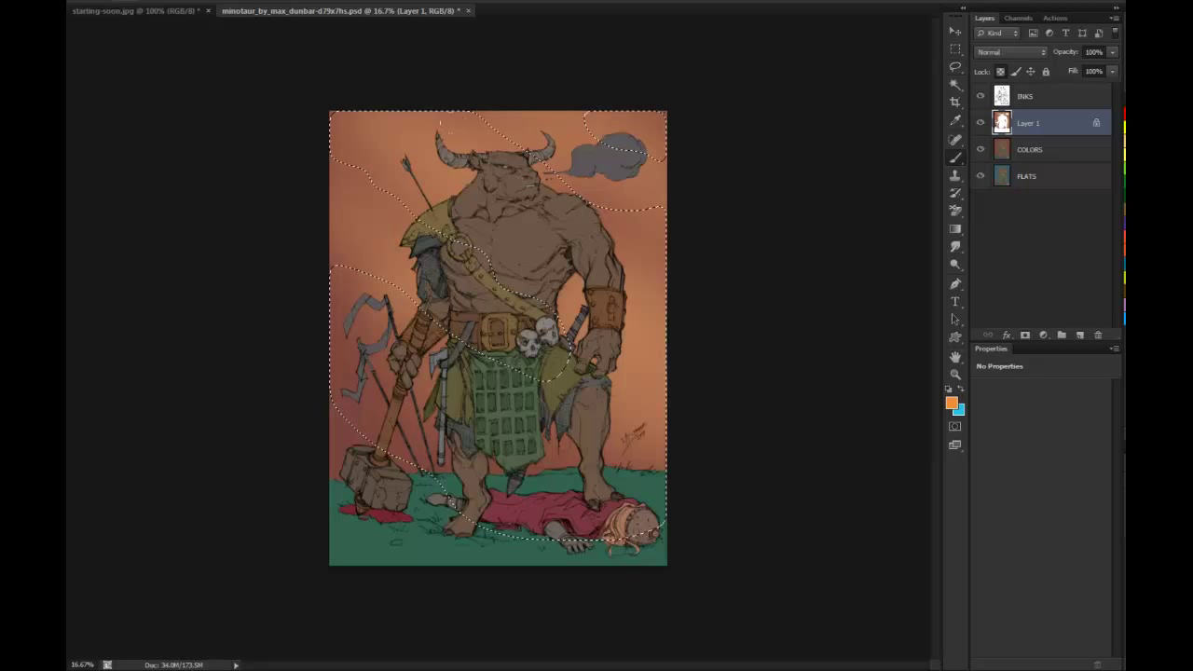
left_click(486, 170)
key("ctrl+z")
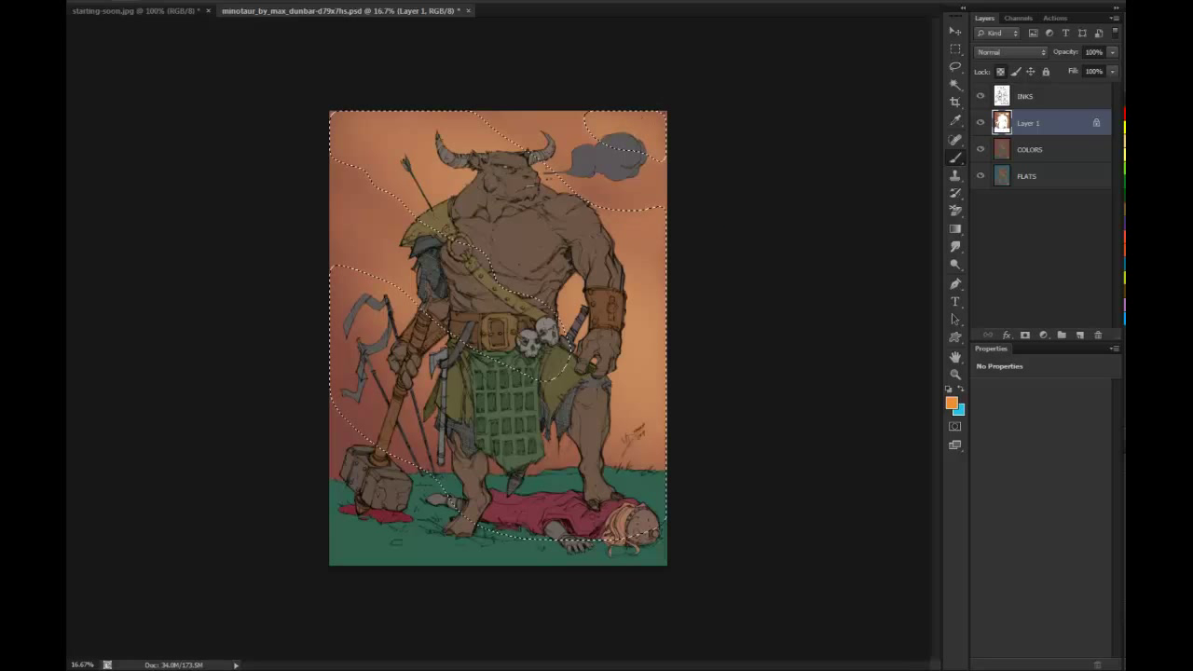
key("l")
key("ctrl+d")
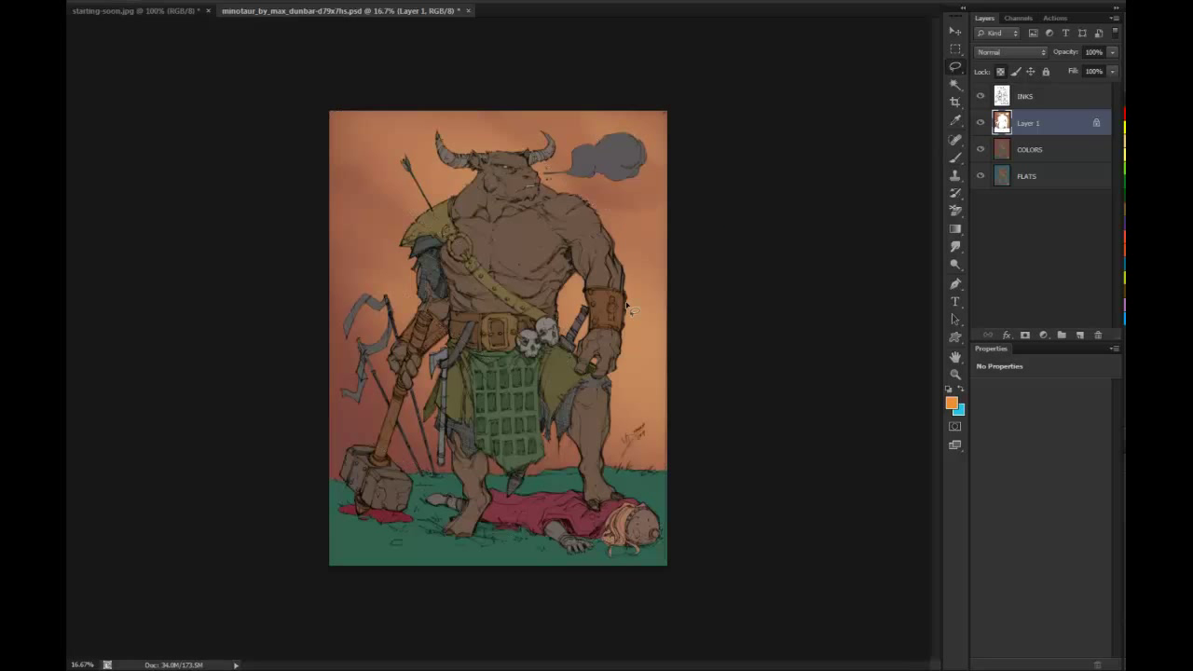
Lasso a second set of overlapping cloud bands down to the hammer and brush more orange light into them
key("b")
key("l")
mouse_move(573, 82)
left_mouse_down()
mouse_move(718, 221)
mouse_move(714, 316)
mouse_move(623, 279)
mouse_move(562, 233)
mouse_move(496, 144)
mouse_move(416, 78)
mouse_move(463, 214)
left_mouse_up()
mouse_move(565, 345)
left_mouse_down()
mouse_move(687, 443)
mouse_move(530, 485)
mouse_move(396, 319)
mouse_move(295, 223)
mouse_move(383, 83)
mouse_move(466, 62)
left_mouse_up()
mouse_move(332, 371)
left_mouse_down()
mouse_move(440, 459)
mouse_move(338, 397)
left_mouse_up()
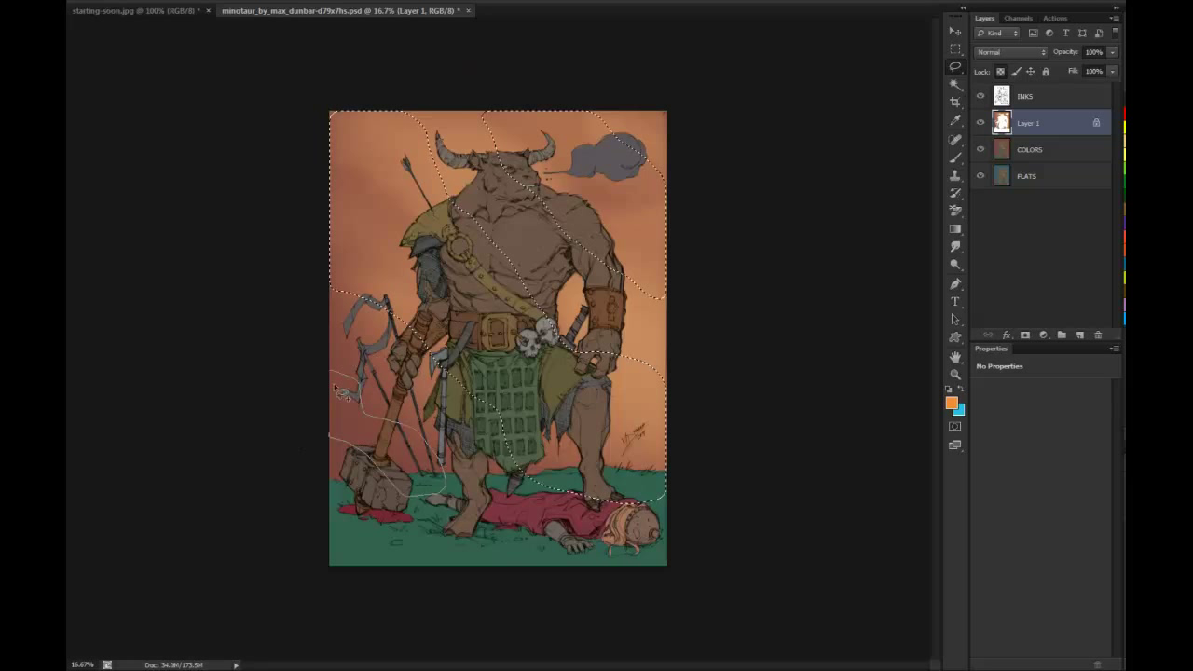
key("b")
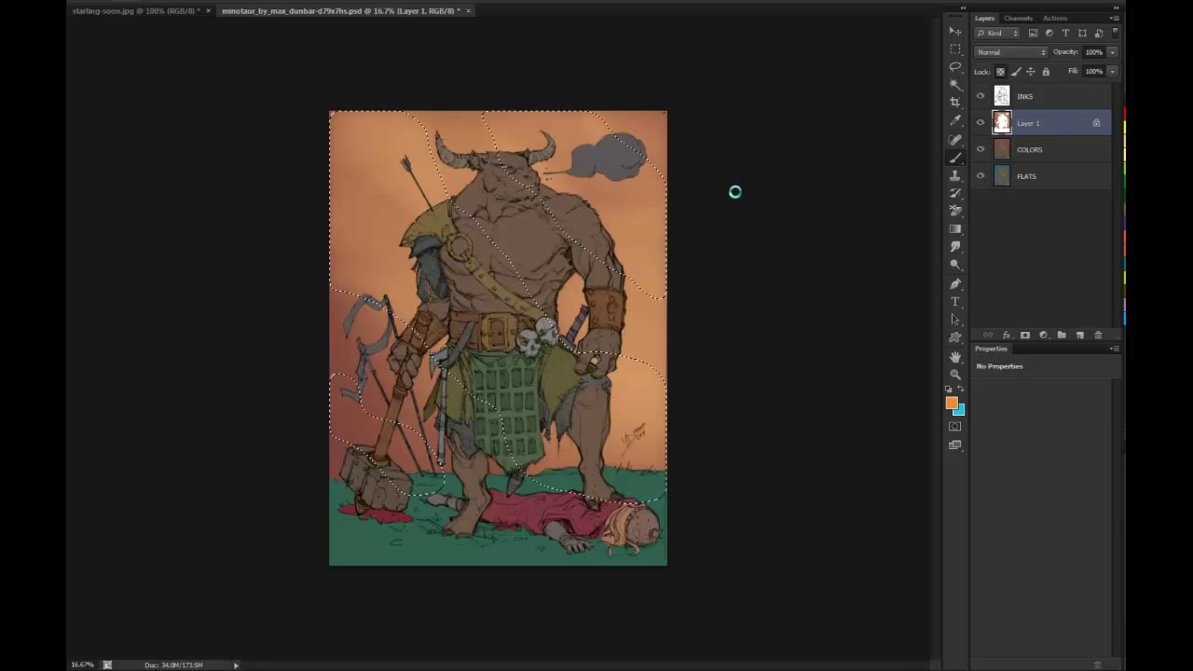
key("ctrl+d")
Merge the painted sky layer down into the COLORS layer
key("l")
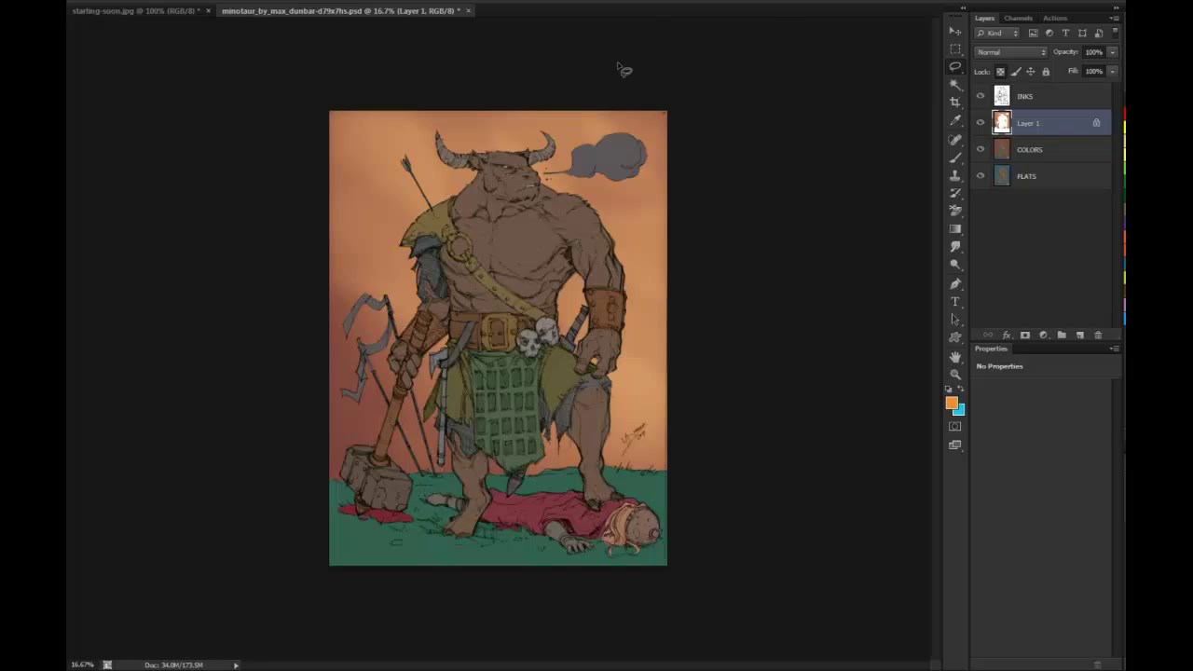
right_click(1024, 122)
left_click(1070, 428)
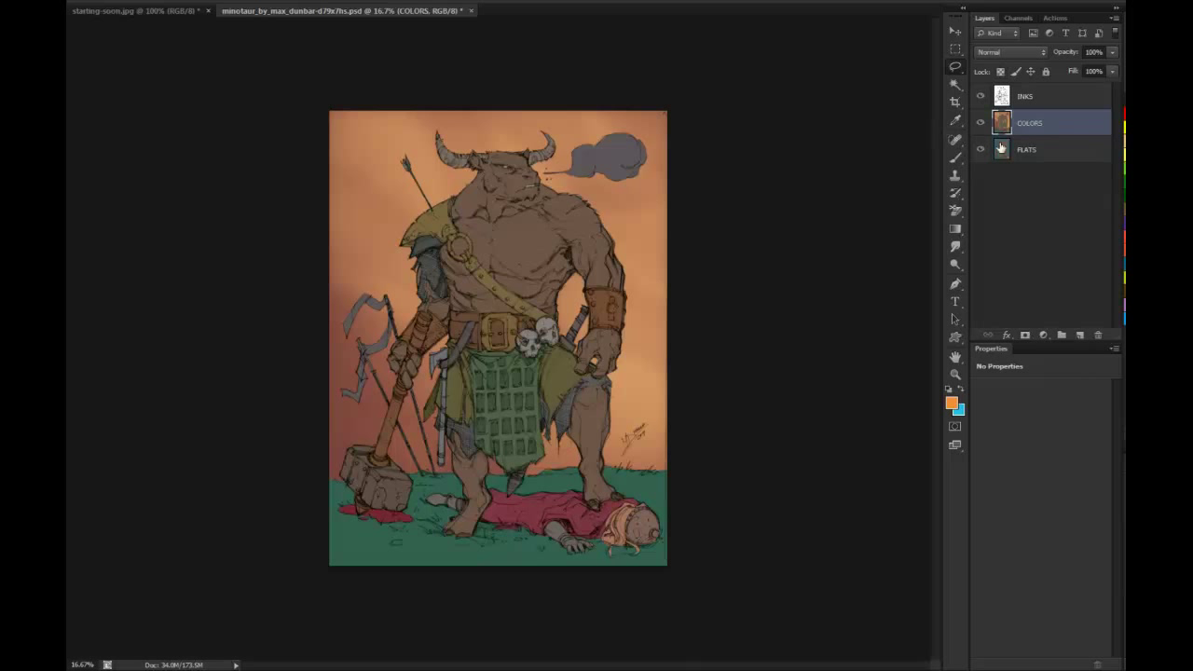
Select the green ground and copy it from the COLORS layer to a new layer
key("w")
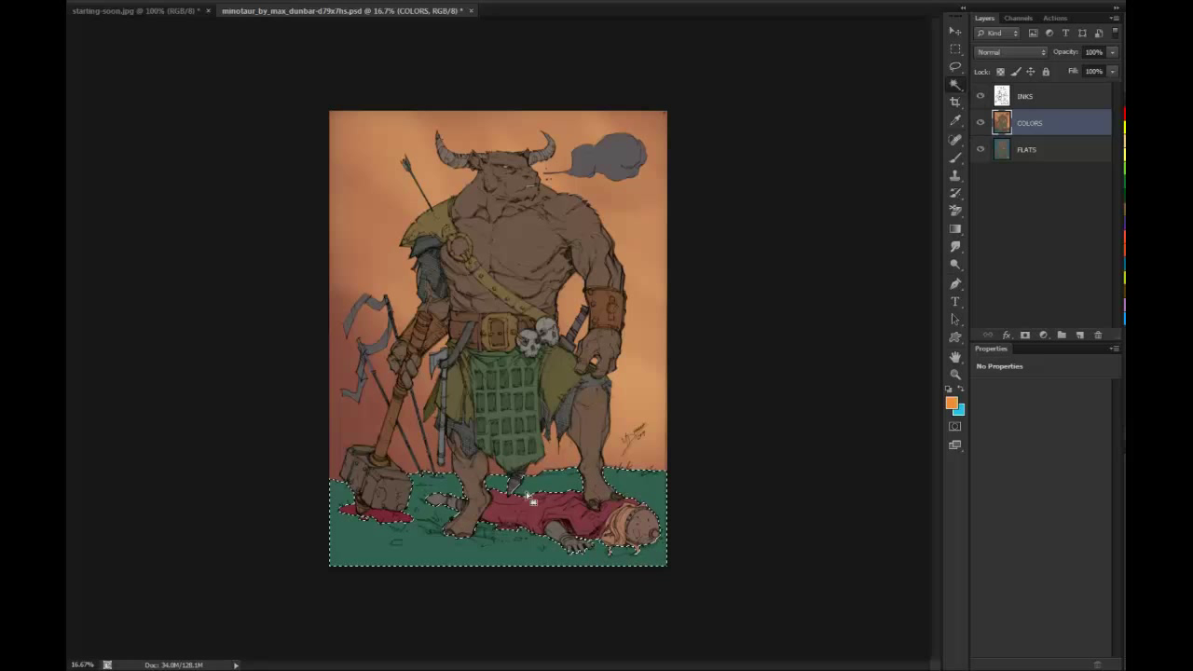
left_click(1024, 156)
left_click(1041, 127)
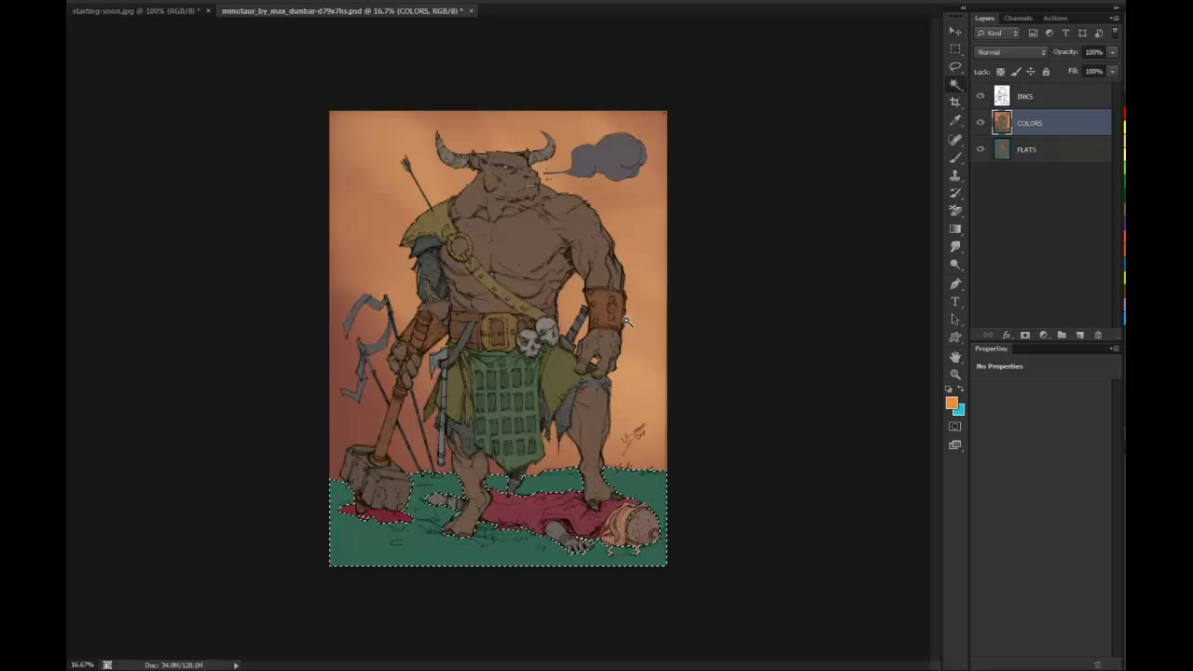
key("ctrl+j")
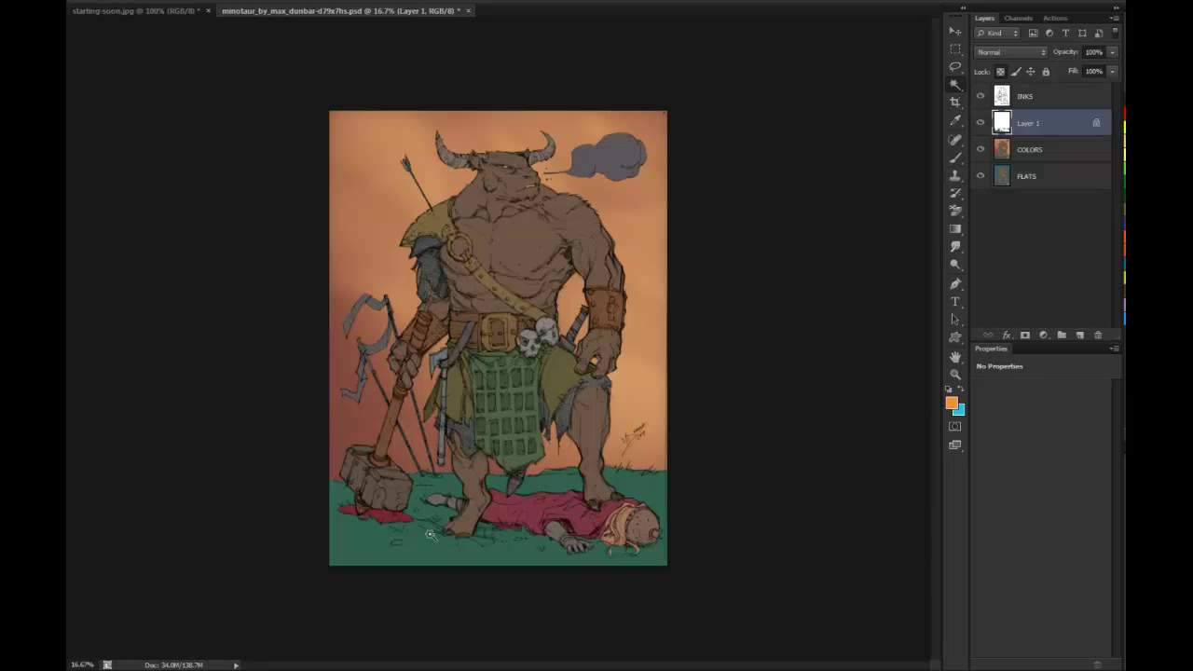
key("ctrl+u")
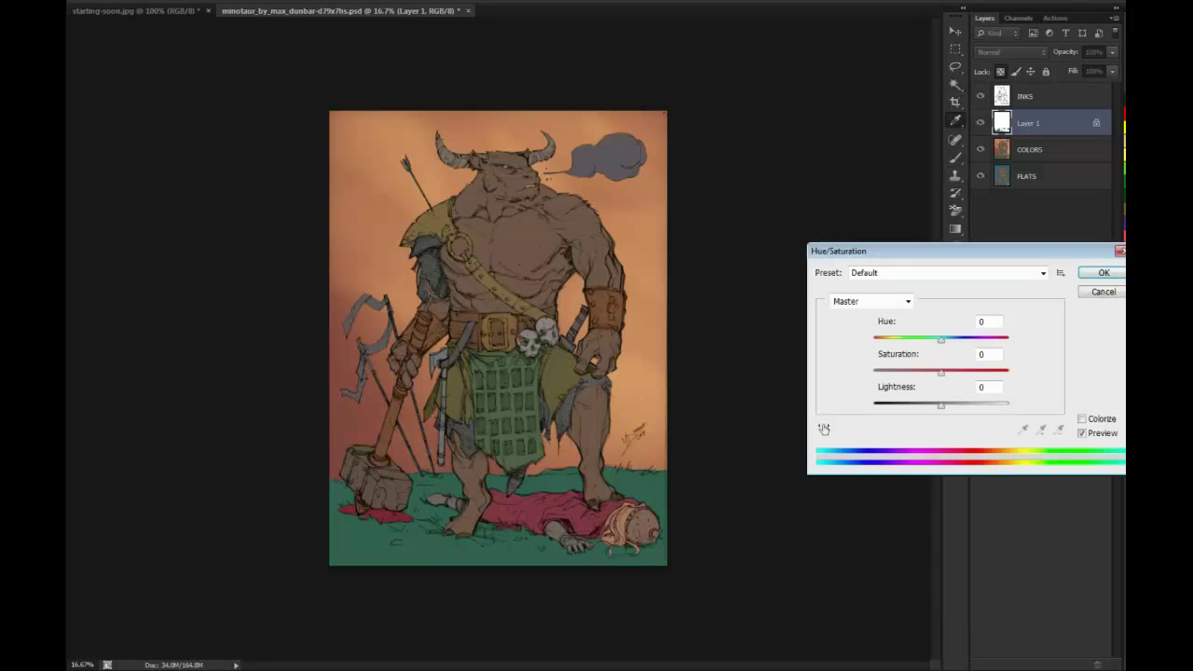
left_click_drag(941, 341, 919, 342)
left_click(1104, 292)
Shift the copied ground's hue from teal to a warmer grass green with Hue/Saturation
key("ctrl+u")
key("shift+Down")
key("shift+Down")
key("shift+Down")
key("Down")
key("Down")
key("Down")
key("Down")
key("Down")
key("Down")
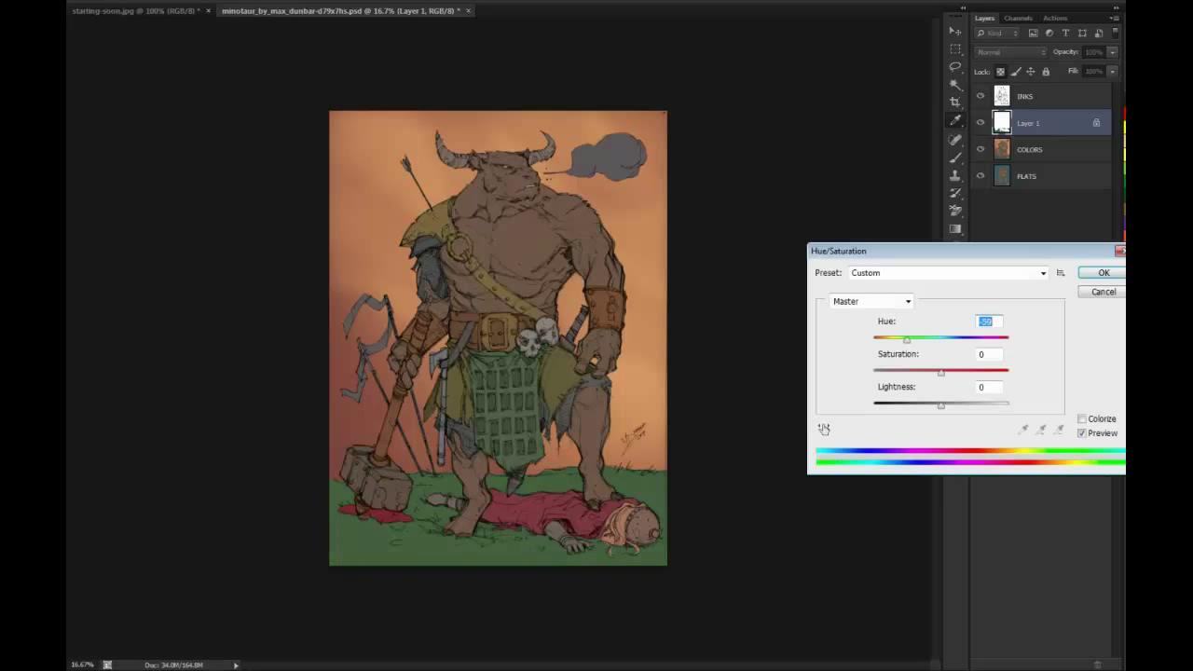
key("Return")
Brush a soft orange glow onto the grass on the ground layer, strongest along the horizon and right side
left_click(579, 507)
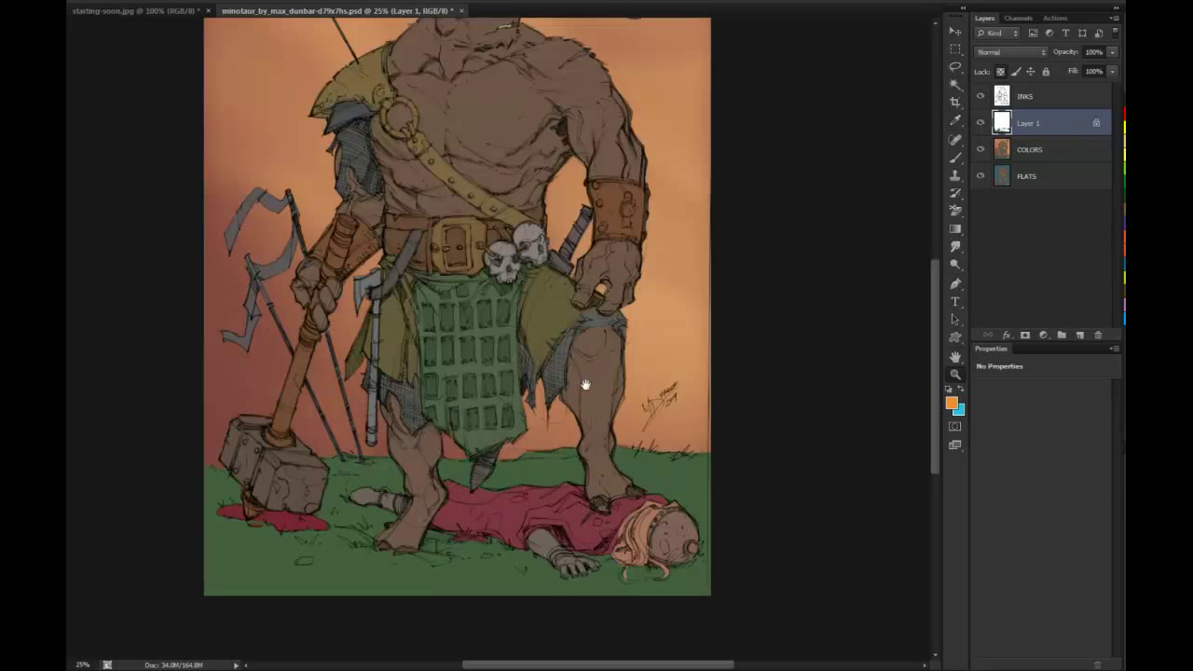
left_click_drag(581, 392, 607, 301)
key("l")
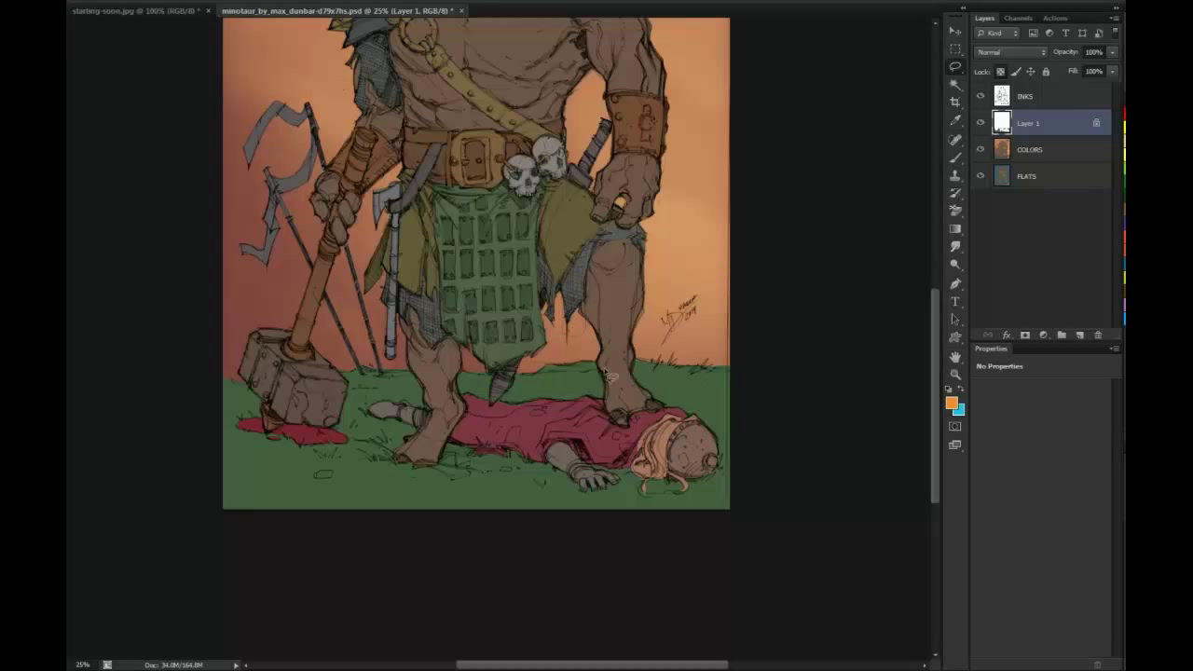
key("b")
left_click(536, 340)
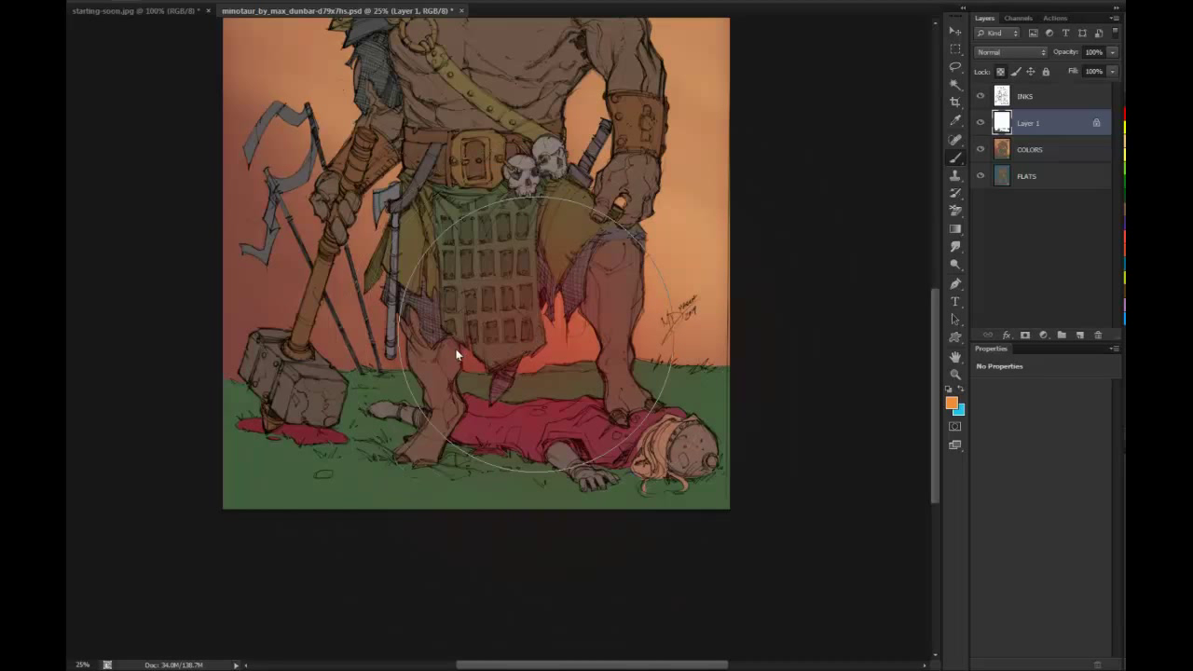
key("ctrl+z")
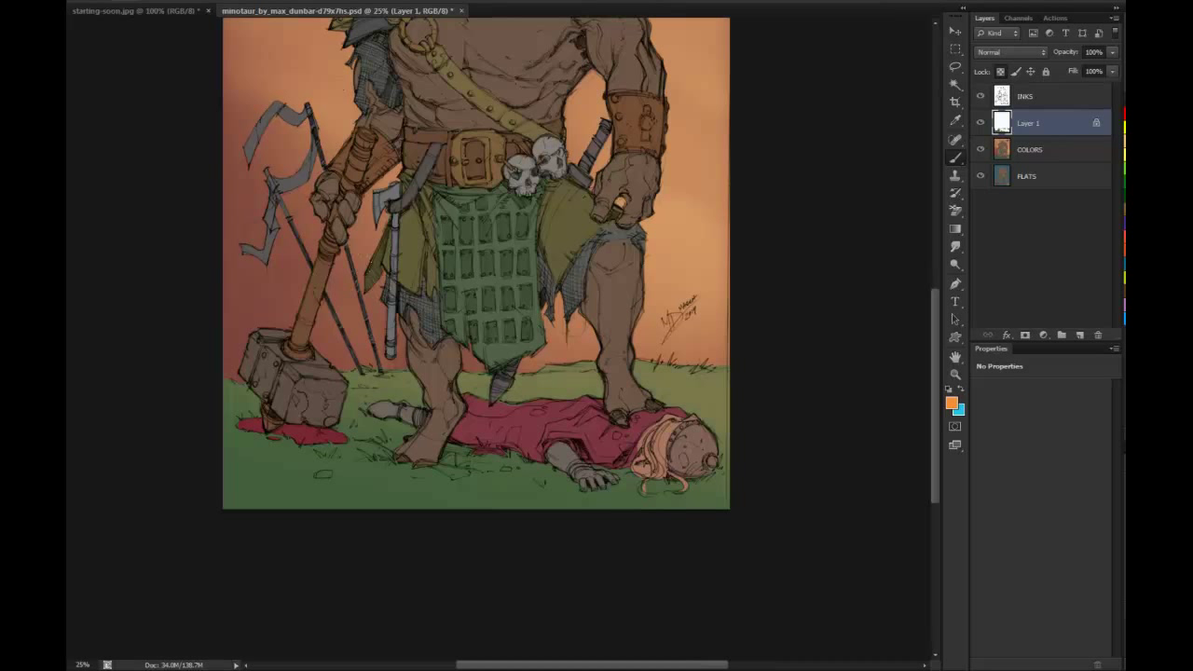
key("l")
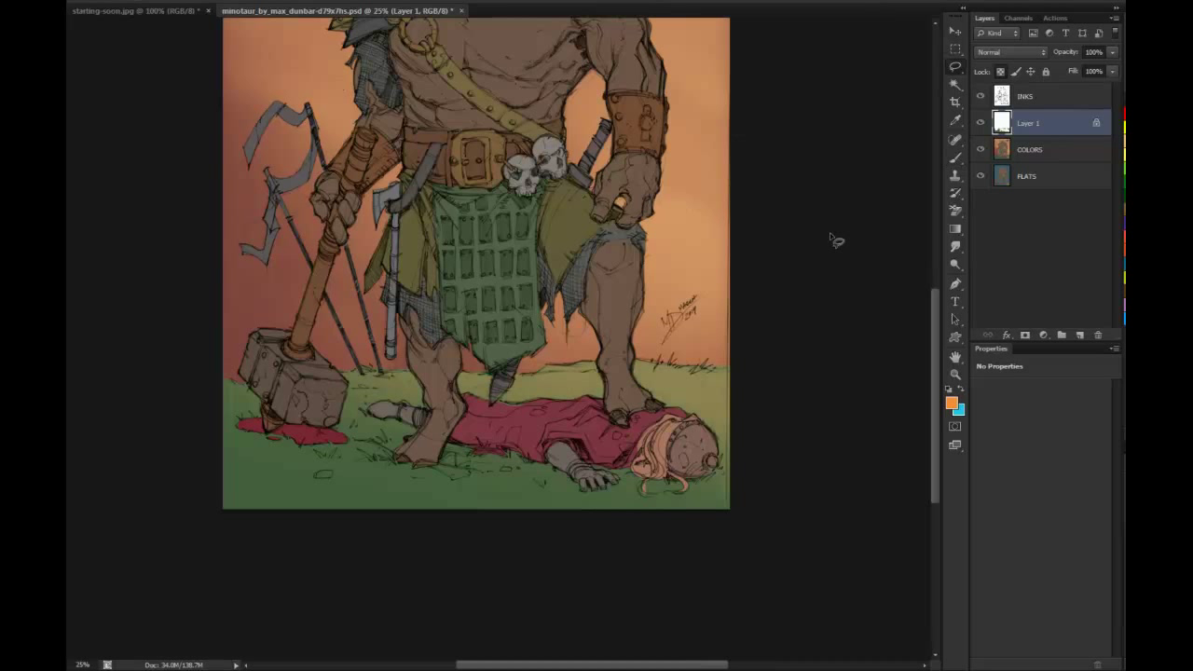
Merge the recoloured ground layer down into the COLORS layer
left_click(955, 374)
left_click(766, 261, "alt")
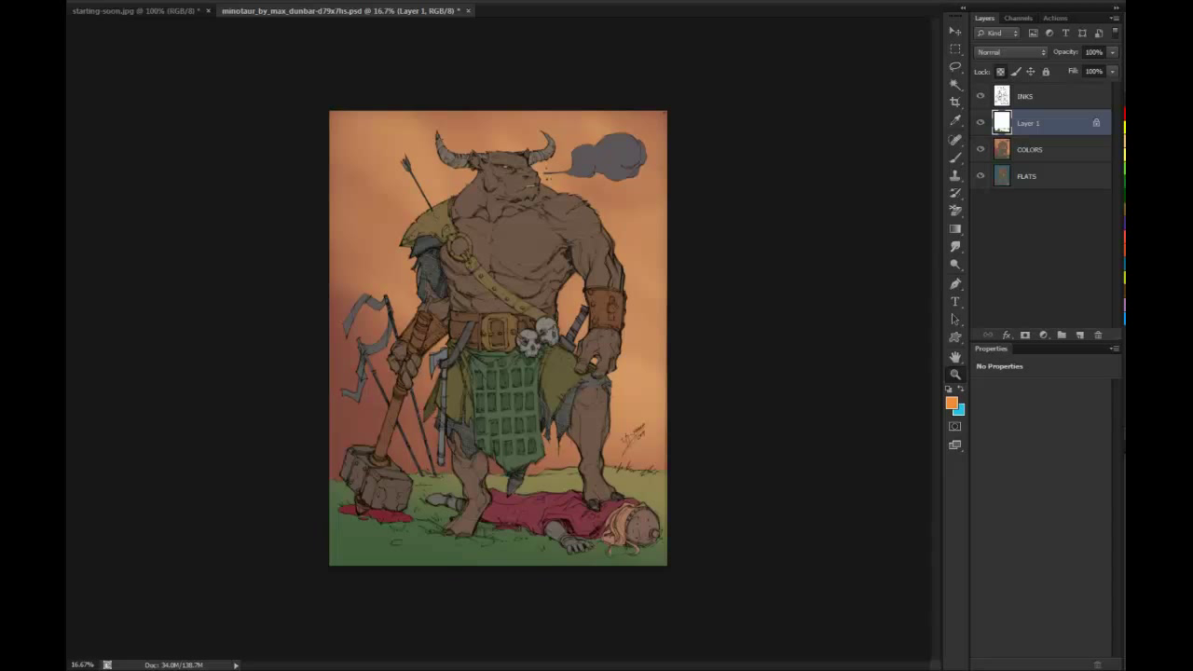
left_click(1124, 181)
left_click(847, 205)
left_click(553, 242)
left_click(548, 182)
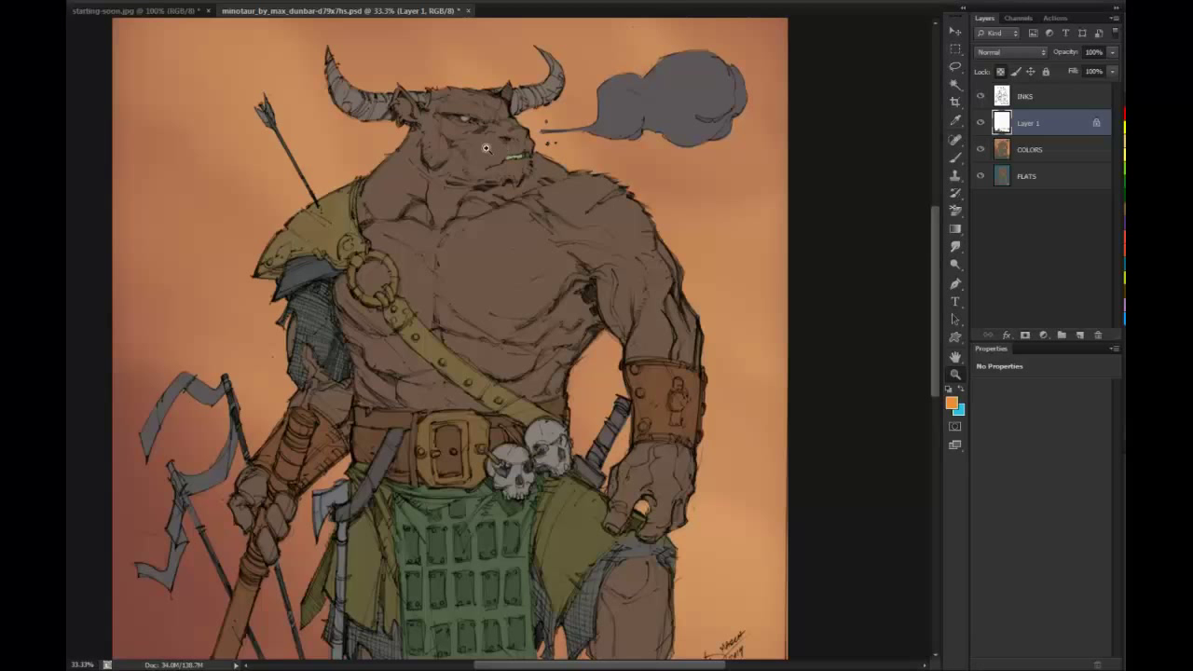
left_click(486, 132)
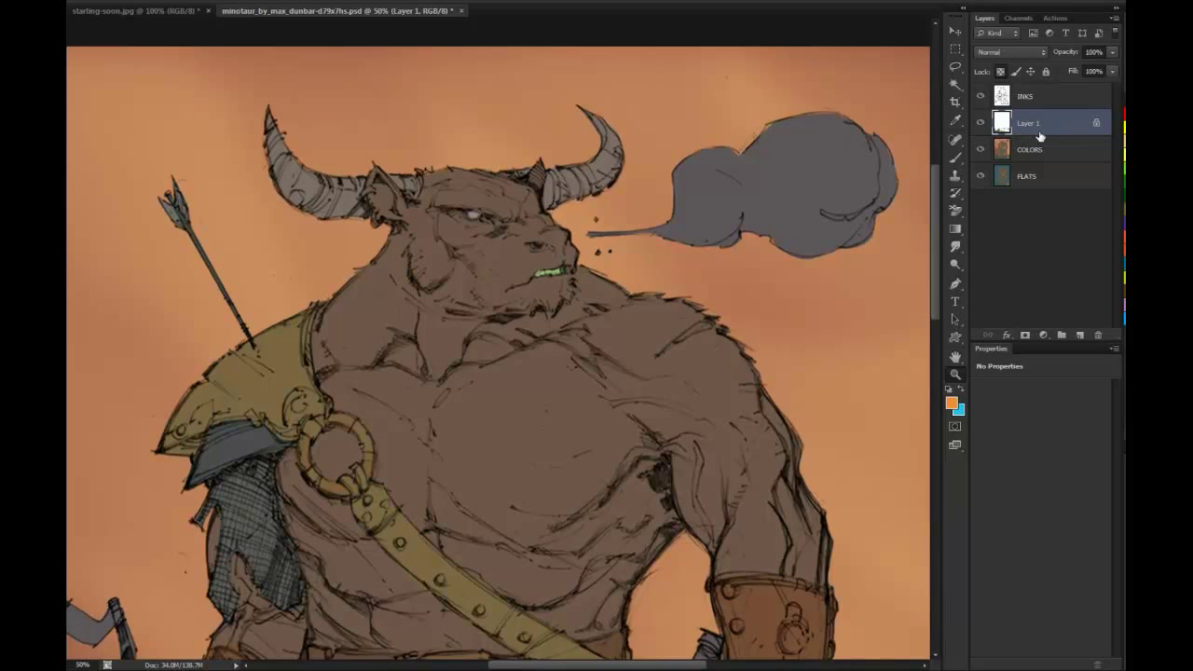
right_click(1039, 130)
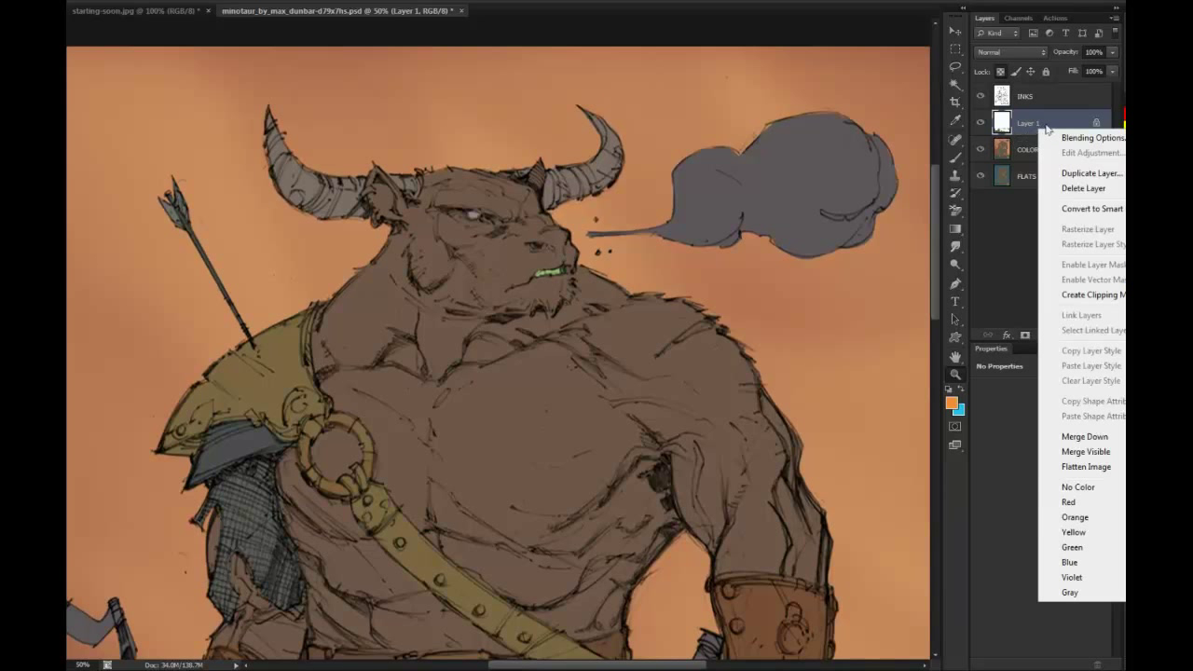
left_click(1097, 439)
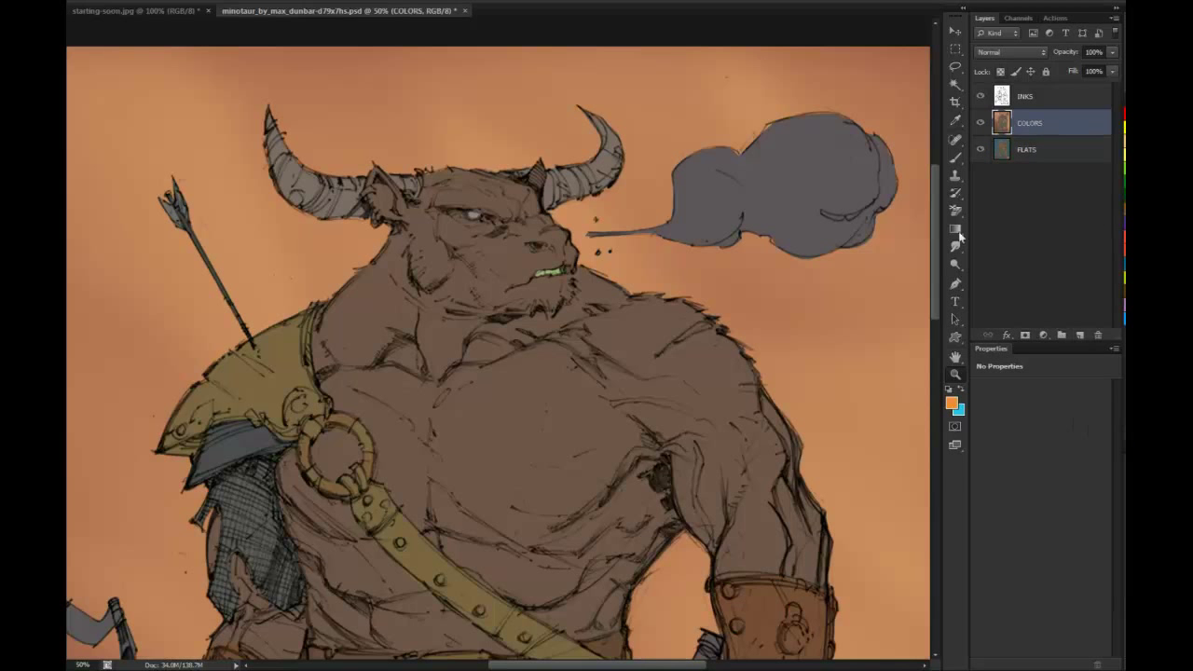
Select the whole sky area around the minotaur from the flat colour on the FLATS layer
left_click(910, 379, "alt")
left_click(815, 306, "alt")
left_click_drag(672, 404, 656, 377)
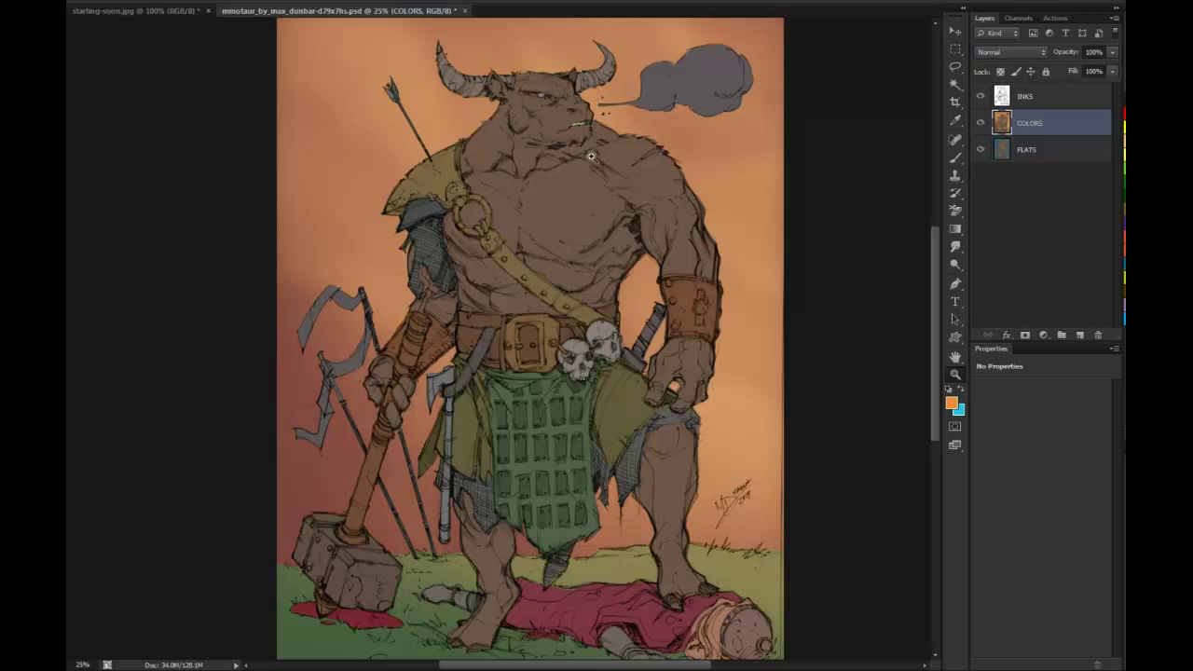
left_click(956, 84)
left_click(1026, 149)
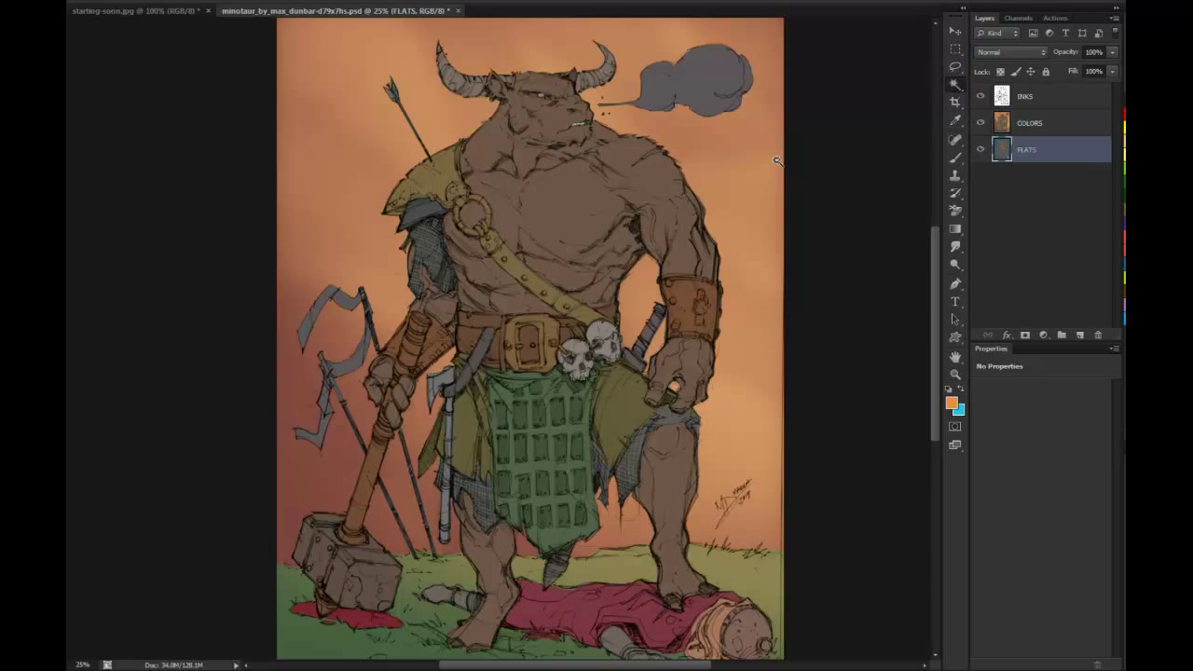
left_click(751, 162)
left_click(956, 374)
left_click(873, 402, "alt")
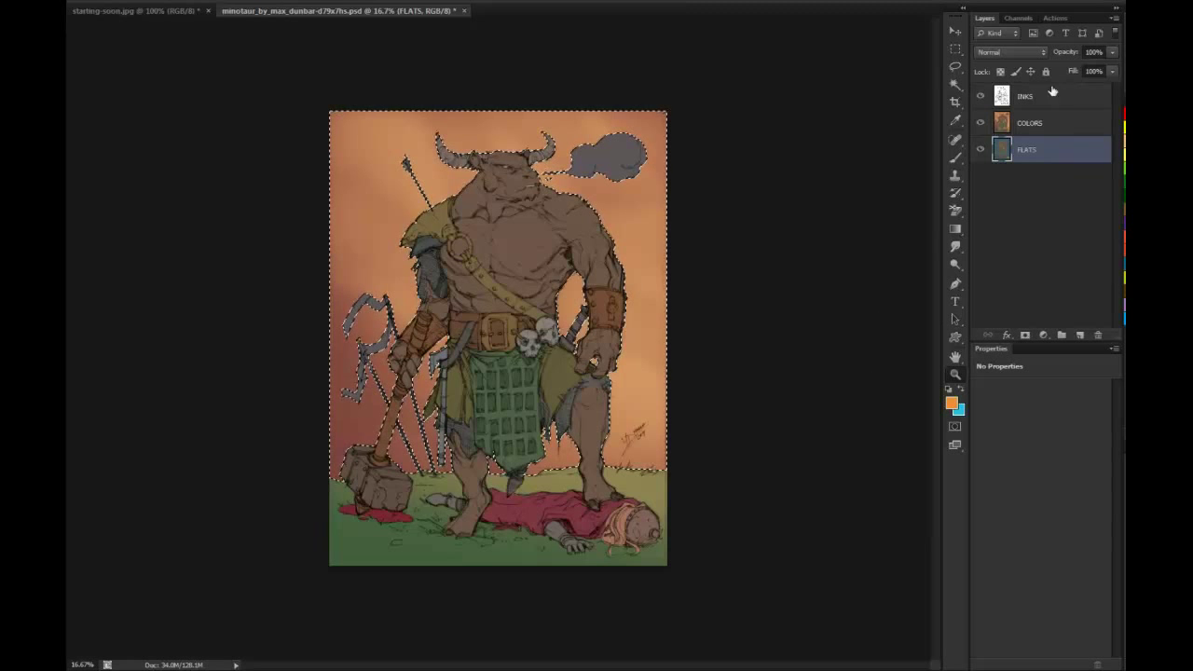
Apply an orange gradient to the selected sky on the COLORS layer, from the upper-right corner toward the lower left, and deselect
left_click(1029, 122)
key("g")
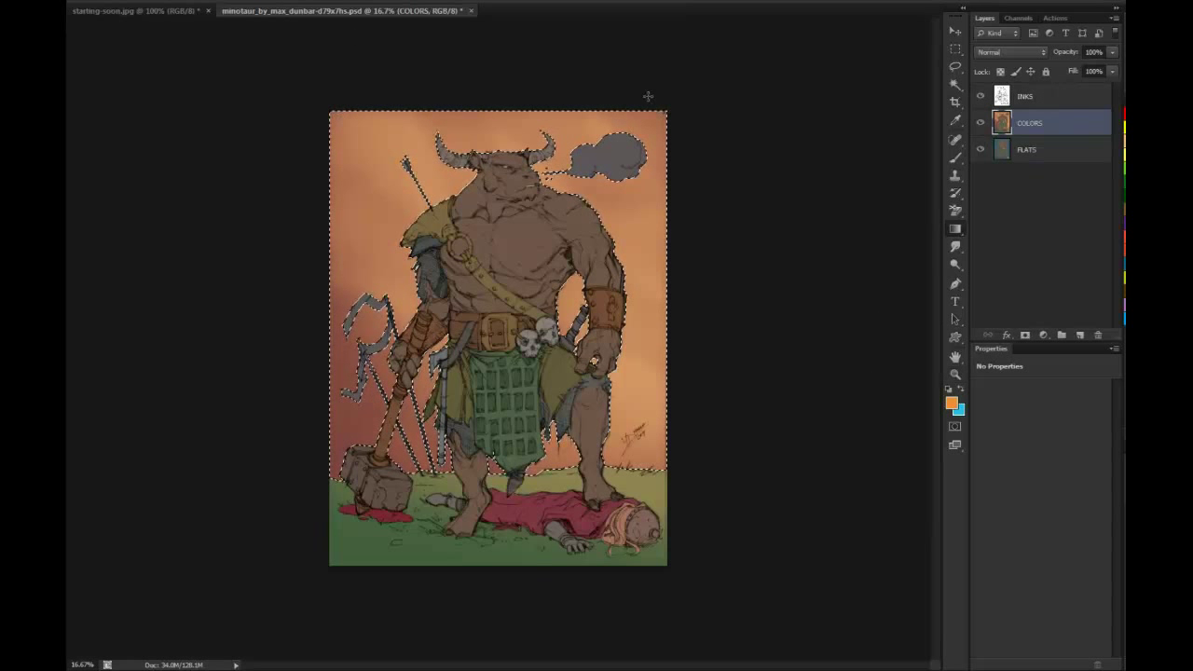
left_click_drag(683, 75, 296, 489)
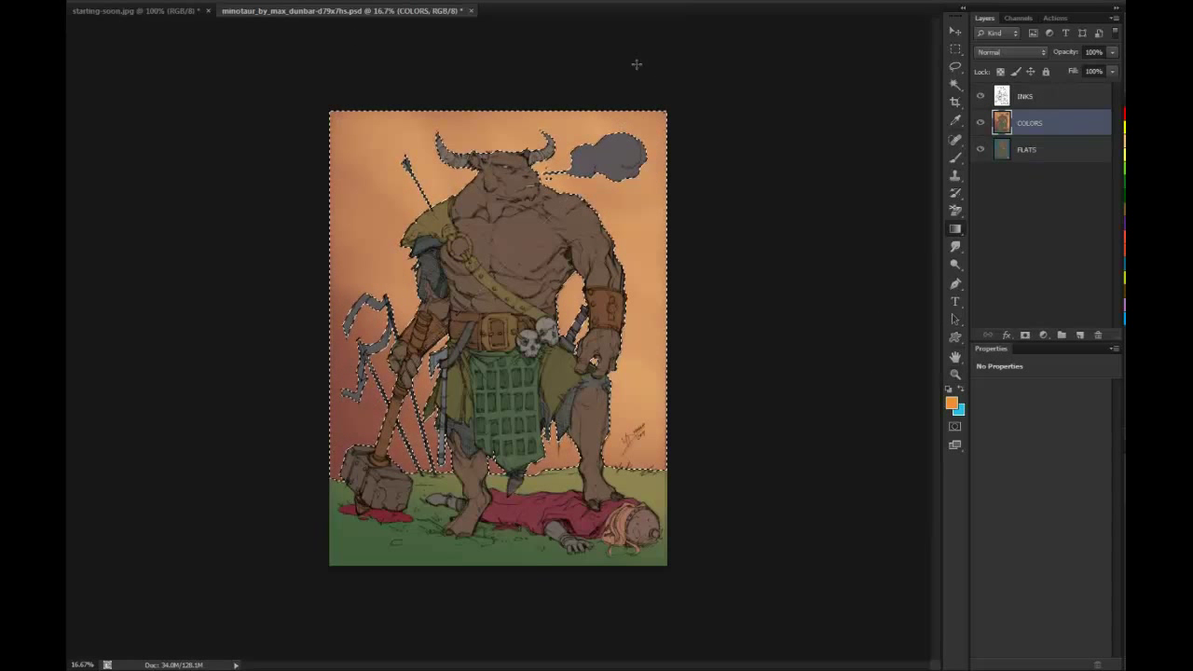
key("ctrl+d")
key("l")
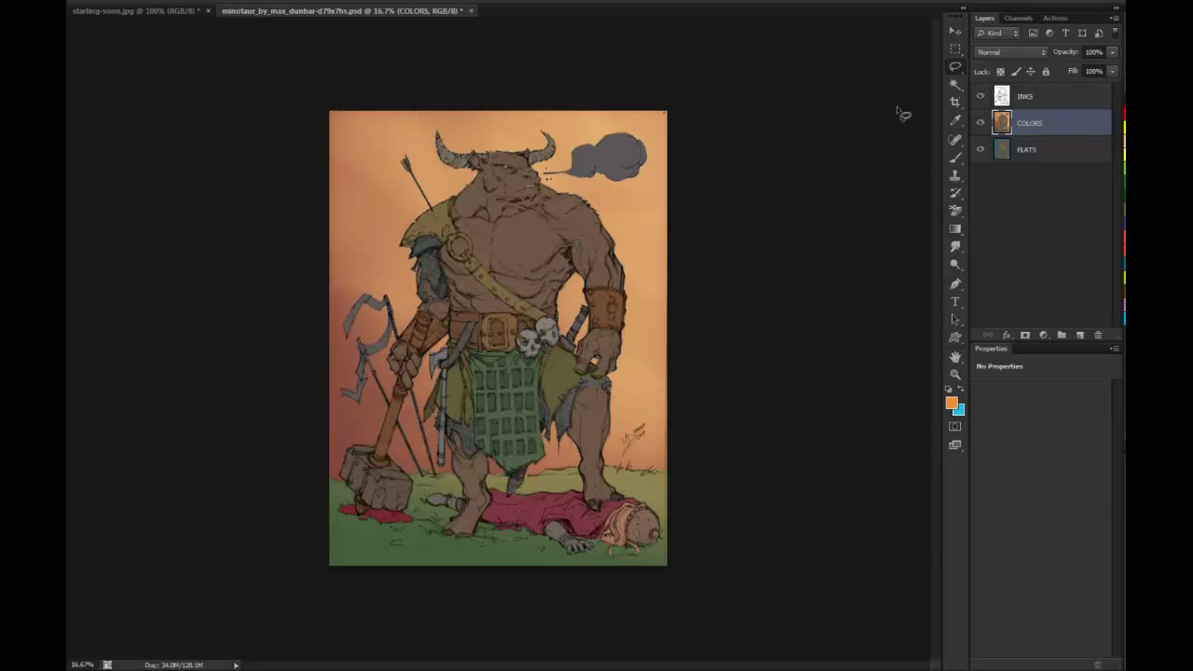
Select both of the minotaur's horns and copy them from the COLORS layer to a new layer
key("g")
key("z")
left_click(531, 193)
left_click(547, 172)
left_click(567, 163)
left_click_drag(510, 175, 571, 204)
key("w")
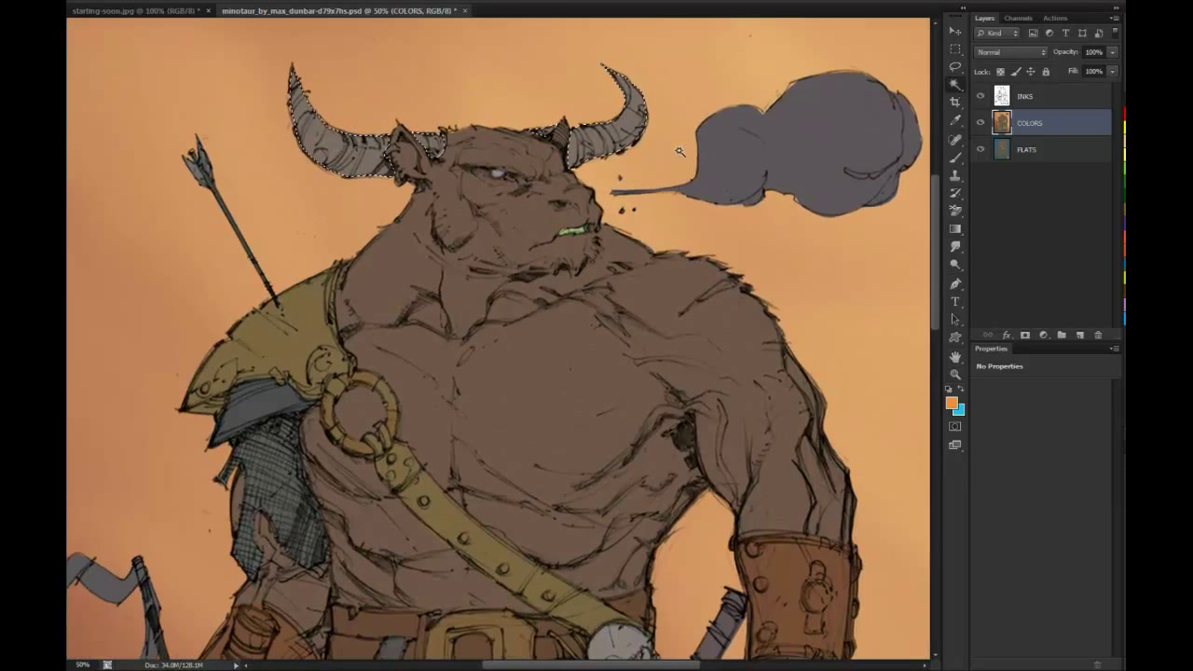
key("ctrl+shift+alt+n")
key("ctrl+d")
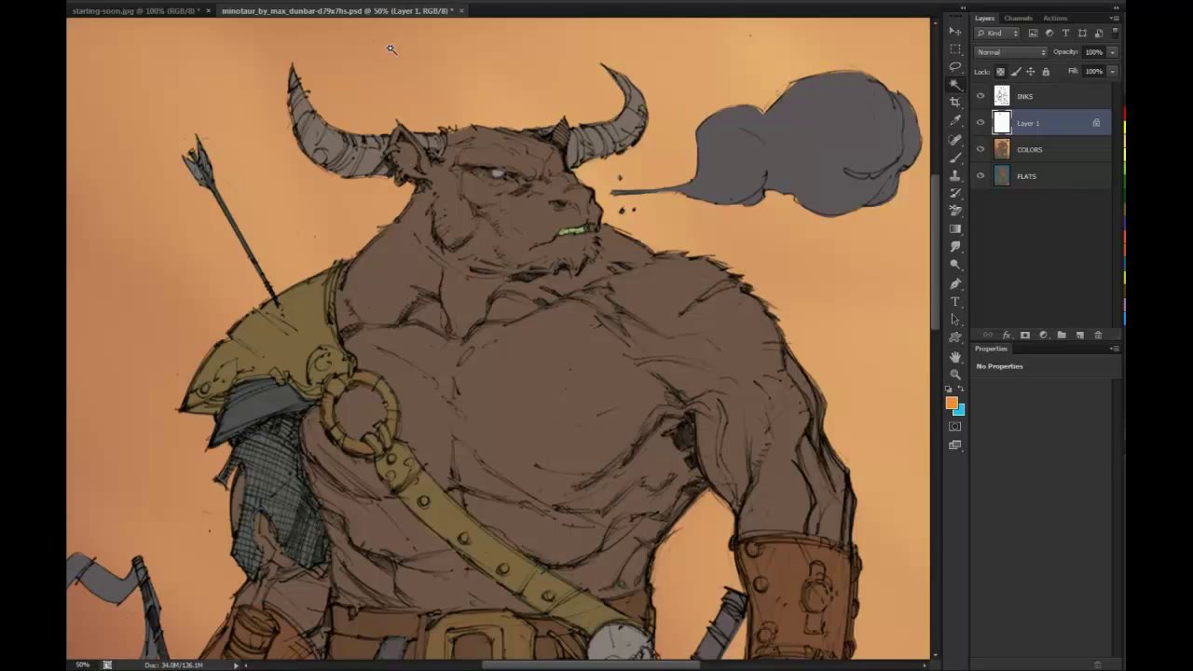
key("l")
left_click_drag(307, 121, 318, 151)
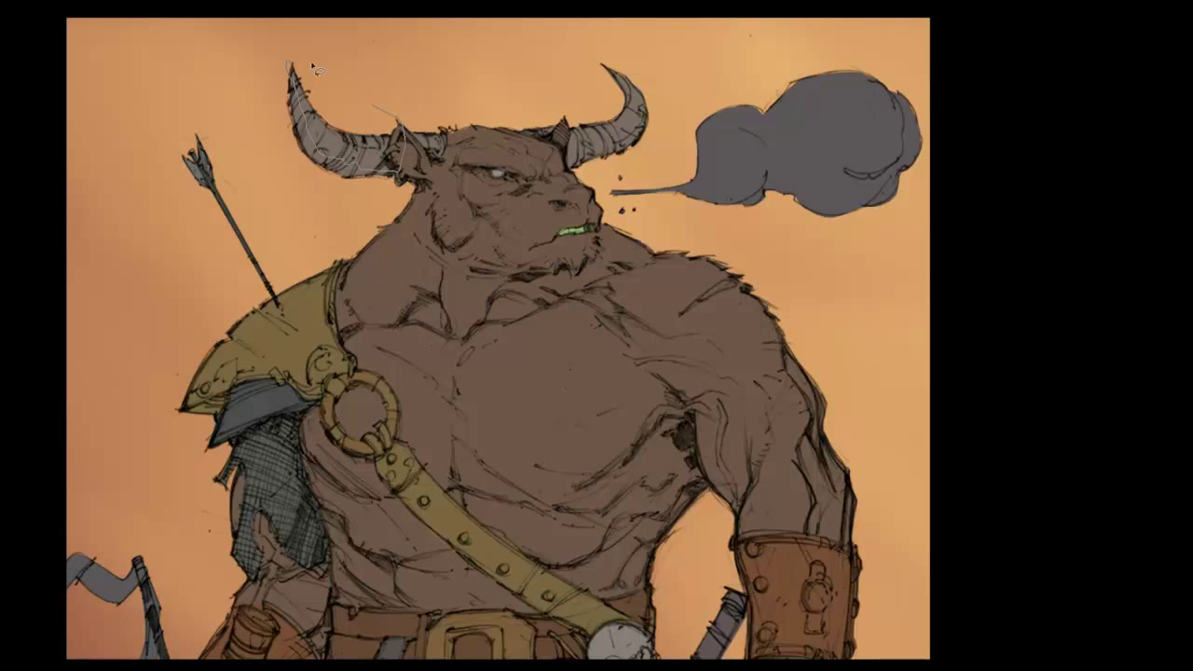
key("f")
mouse_move(422, 161)
left_mouse_down()
mouse_move(437, 126)
mouse_move(303, 70)
left_mouse_up()
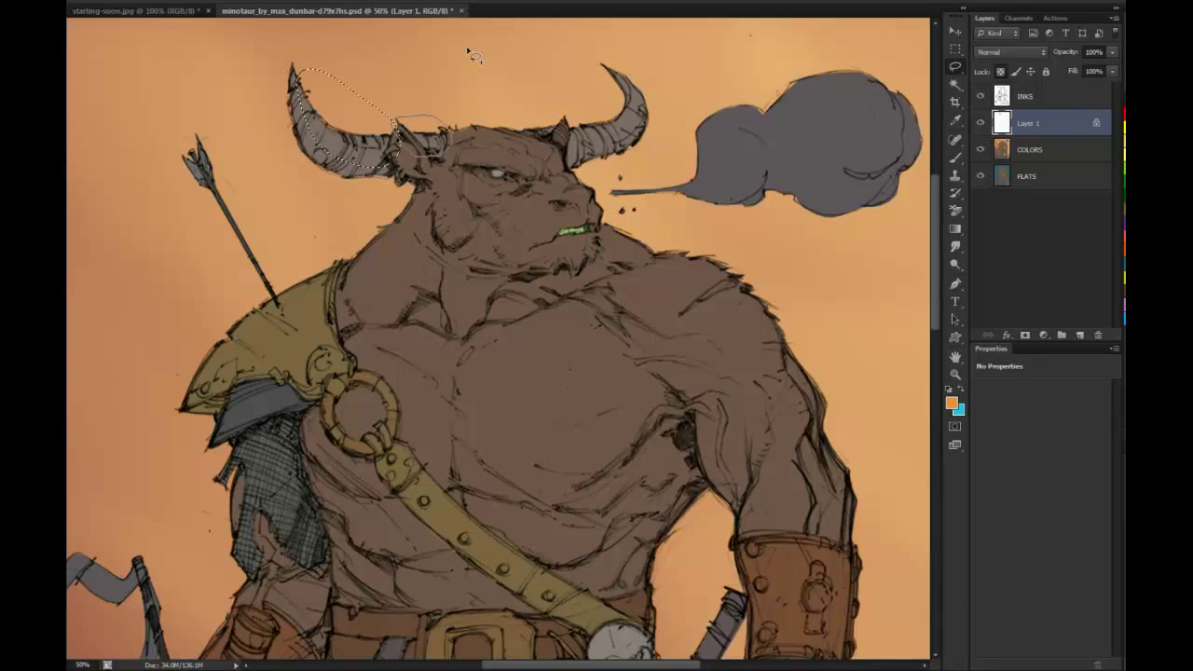
left_click_drag(519, 121, 564, 150)
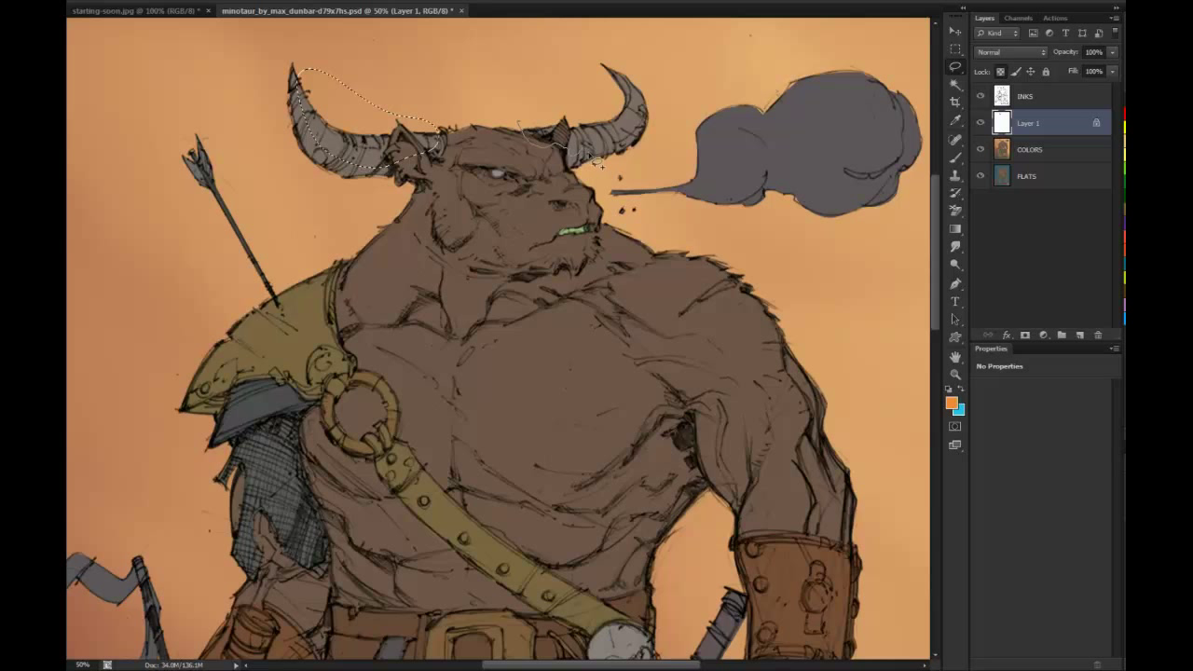
mouse_move(656, 110)
left_mouse_down()
mouse_move(614, 66)
mouse_move(601, 69)
mouse_move(637, 110)
mouse_move(492, 137)
mouse_move(588, 8)
mouse_move(394, 143)
mouse_move(311, 132)
left_mouse_up()
key("b")
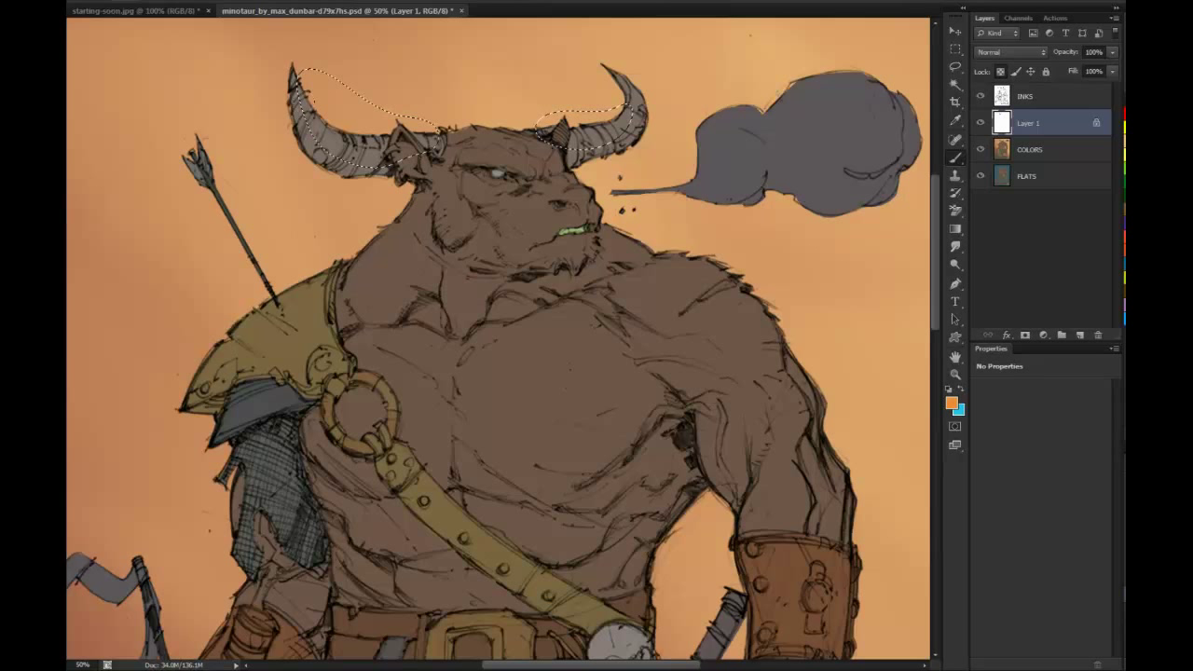
left_click_drag(306, 101, 414, 140)
mouse_move(419, 94)
left_mouse_down()
mouse_move(411, 108)
mouse_move(427, 91)
left_mouse_up()
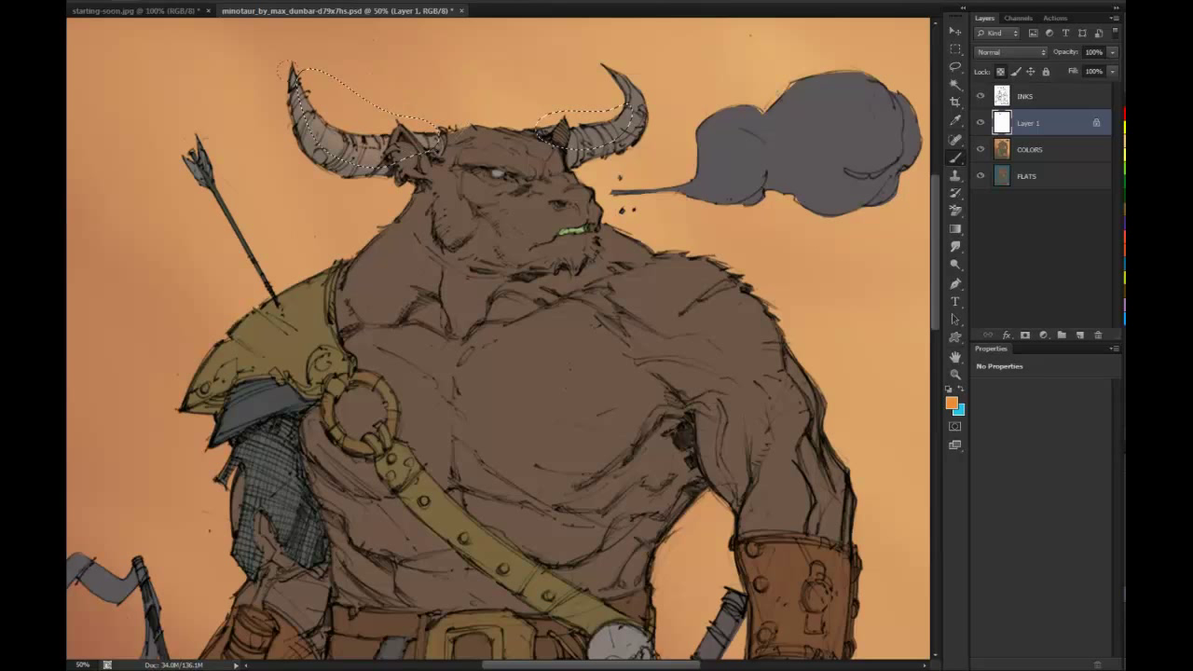
left_click_drag(304, 104, 380, 148)
left_click_drag(631, 112, 580, 138)
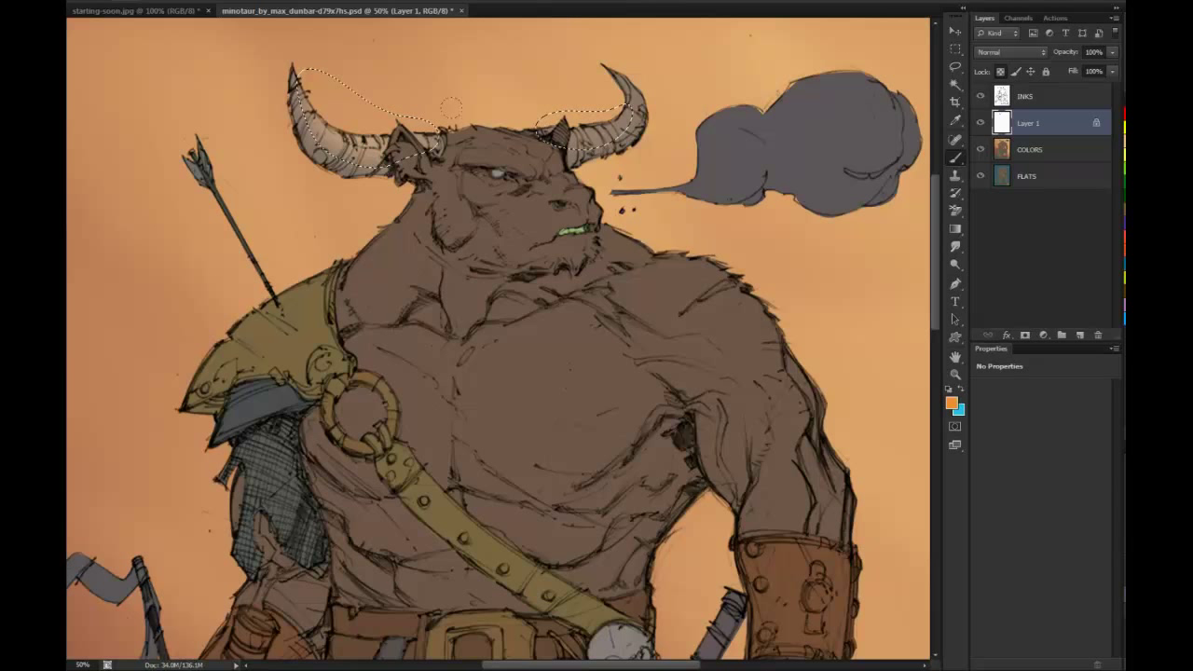
key("ctrl+alt+z")
key("ctrl+alt+z")
key("ctrl+alt+z")
key("ctrl+d")
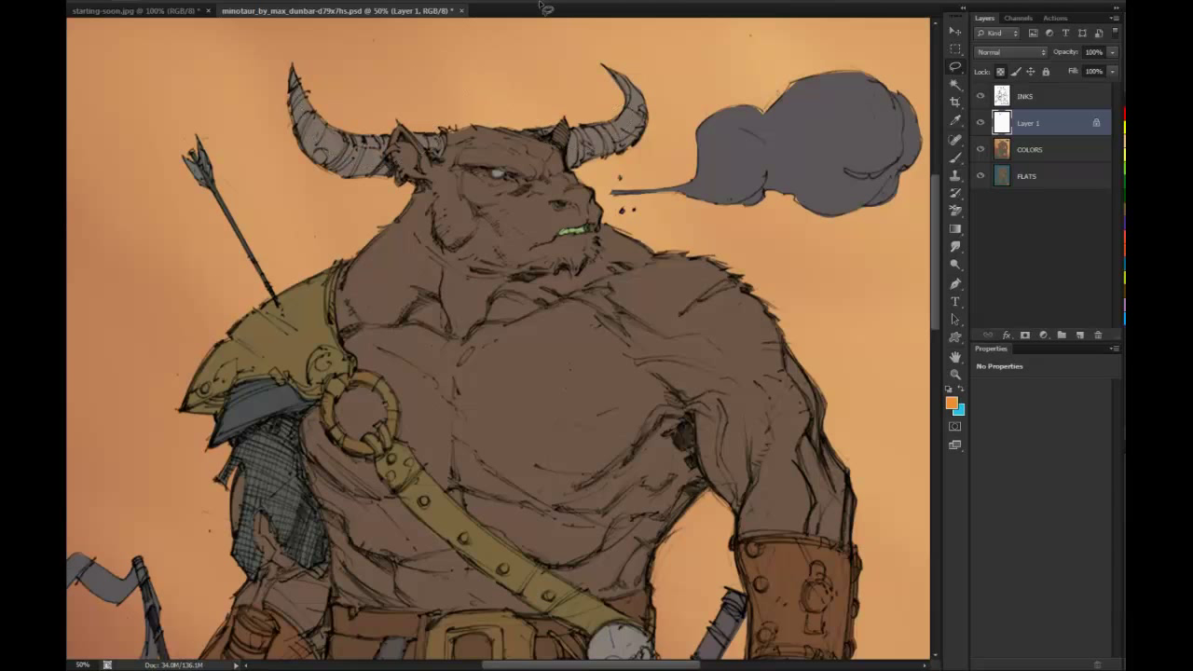
Lasso the upper, light-facing parts of both horns, including their tips and bases
key("l")
left_click_drag(294, 75, 308, 112)
mouse_move(371, 177)
left_mouse_down()
mouse_move(407, 176)
mouse_move(411, 124)
mouse_move(293, 67)
left_mouse_up()
left_click_drag(432, 163, 430, 112)
mouse_move(530, 116)
left_mouse_down()
mouse_move(564, 164)
mouse_move(637, 141)
left_mouse_up()
mouse_move(626, 72)
left_mouse_down()
mouse_move(595, 65)
mouse_move(527, 119)
left_mouse_up()
Brush soft orange light onto the selected upper parts of both horns and clear the selection
key("b")
left_click_drag(315, 129, 438, 142)
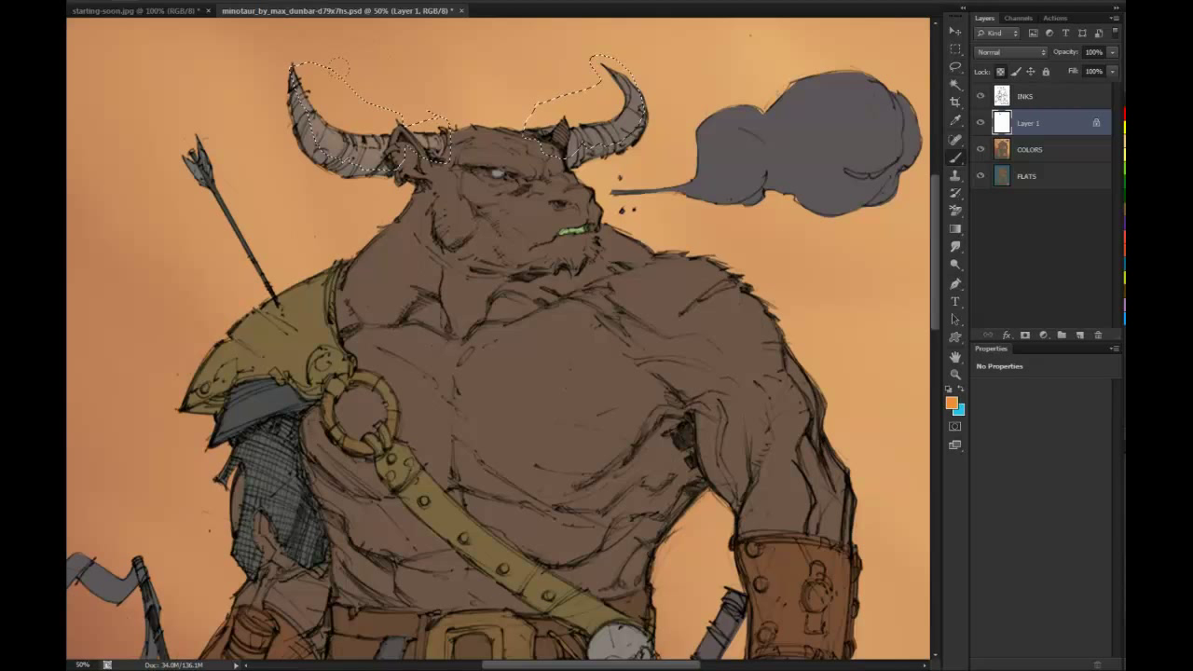
left_click_drag(344, 145, 438, 142)
left_click_drag(626, 86, 580, 138)
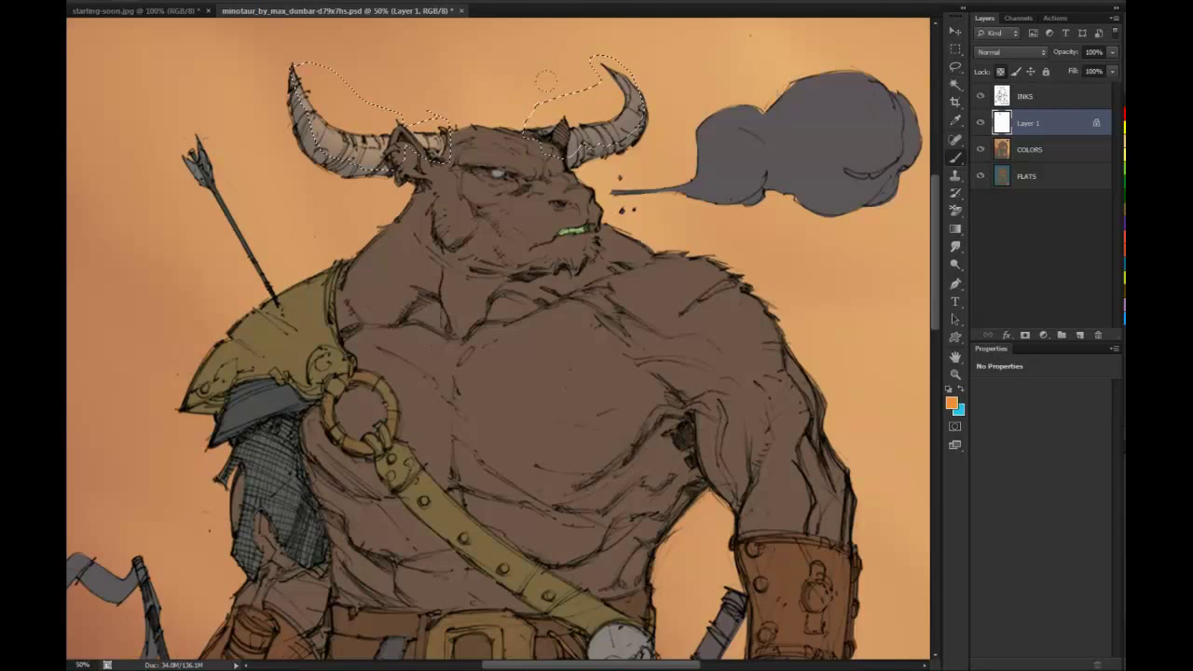
left_click_drag(623, 82, 581, 138)
key("l")
left_click(735, 59)
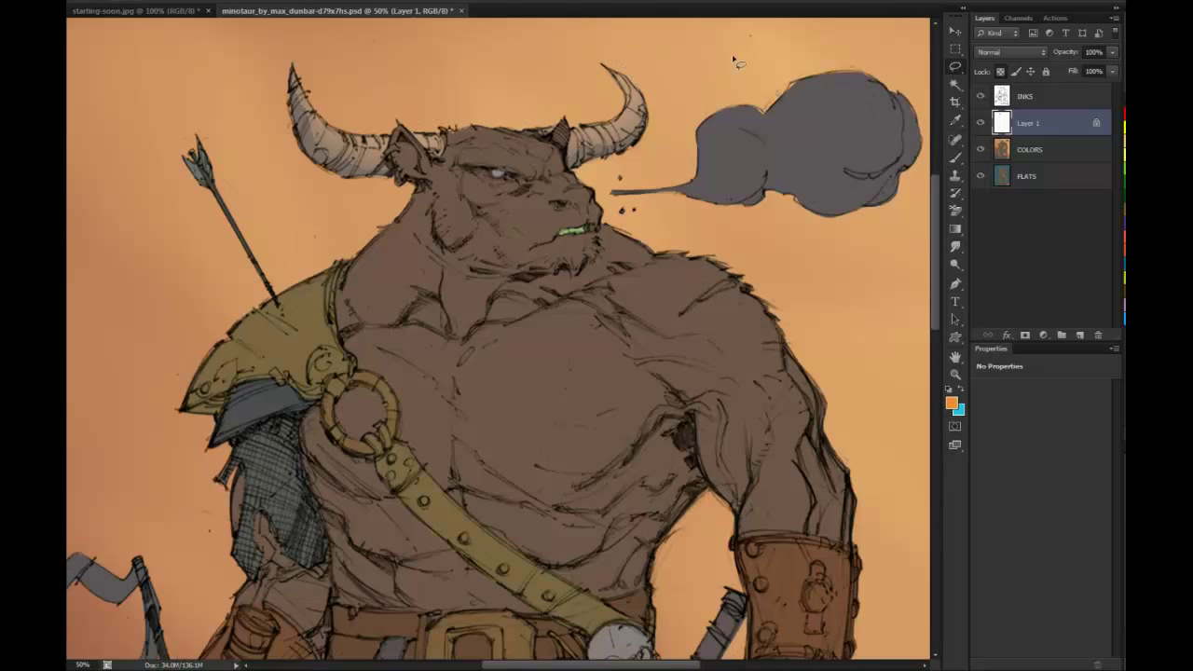
Lasso a narrower highlight area along the upper edges of both horns
key("b")
key("z")
left_click(450, 137)
key("l")
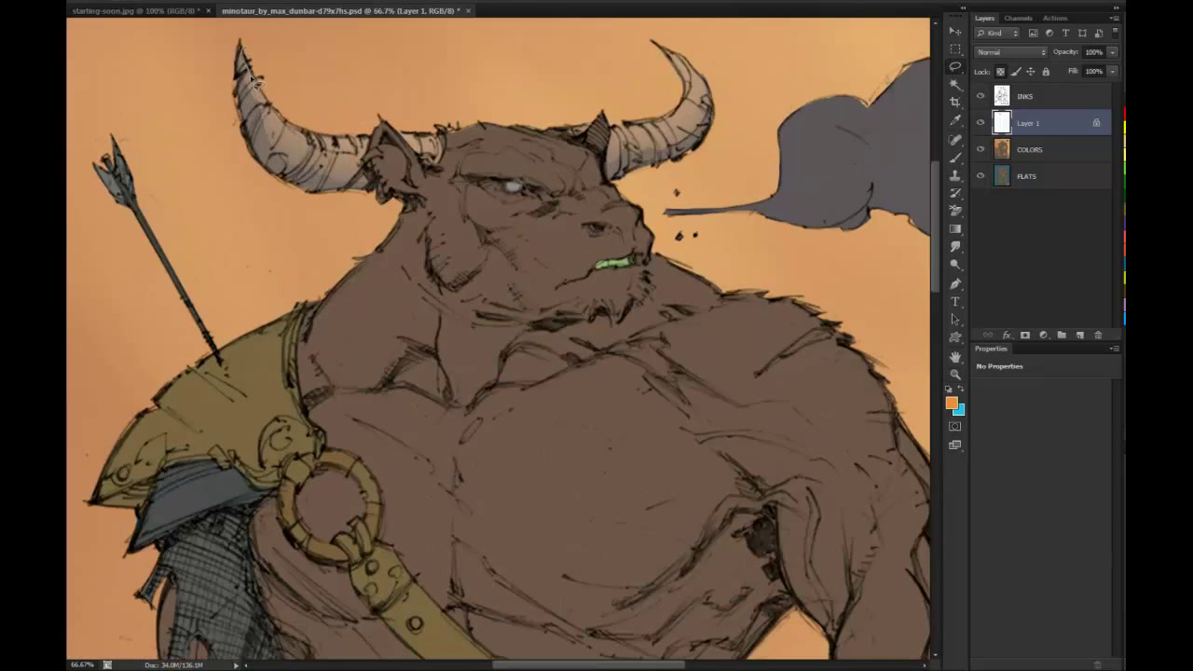
key("f")
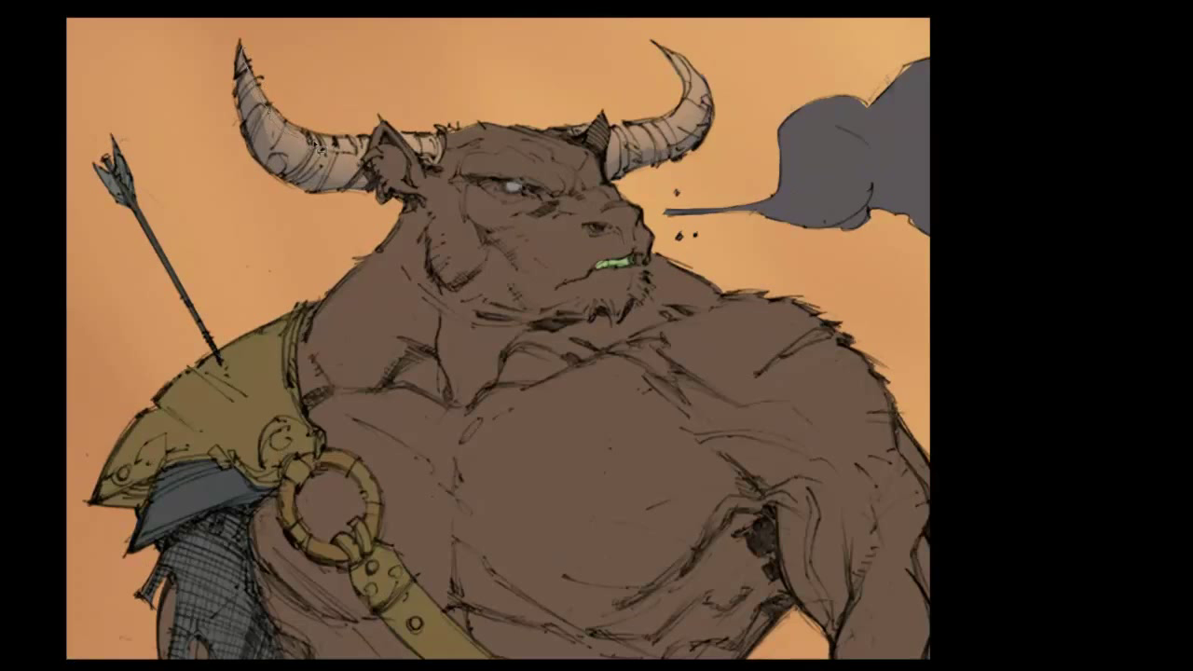
mouse_move(362, 158)
left_mouse_down()
mouse_move(378, 114)
mouse_move(241, 43)
left_mouse_up()
mouse_move(382, 121)
left_mouse_down()
mouse_move(407, 151)
mouse_move(454, 152)
mouse_move(382, 120)
left_mouse_up()
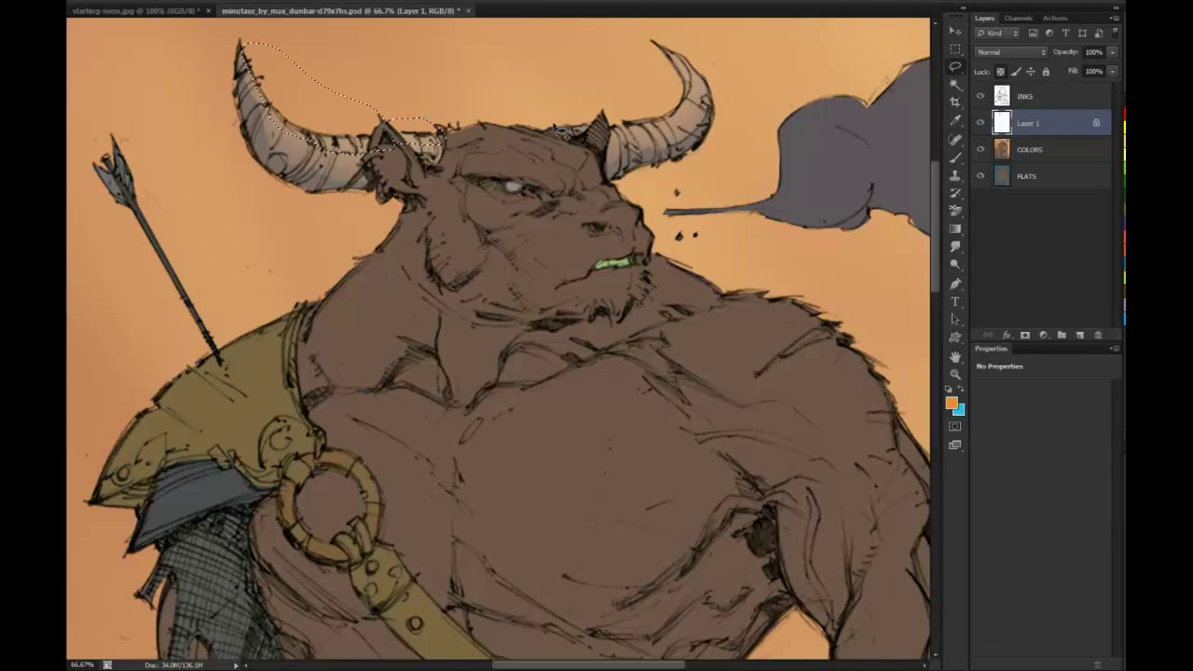
left_click_drag(554, 126, 538, 118)
mouse_move(611, 133)
left_mouse_down()
mouse_move(617, 160)
mouse_move(683, 137)
mouse_move(700, 96)
mouse_move(660, 39)
mouse_move(644, 103)
left_mouse_up()
Brush a second, brighter orange highlight along the upper edges of both horns and deselect
key("b")
left_click_drag(347, 145, 435, 140)
mouse_move(686, 67)
left_mouse_down()
mouse_move(619, 139)
mouse_move(571, 129)
left_mouse_up()
key("ctrl+d")
key("l")
key("b")
key("l")
Merge the shaded horns layer down into the COLORS layer
left_click(955, 375)
left_click(873, 415, "alt")
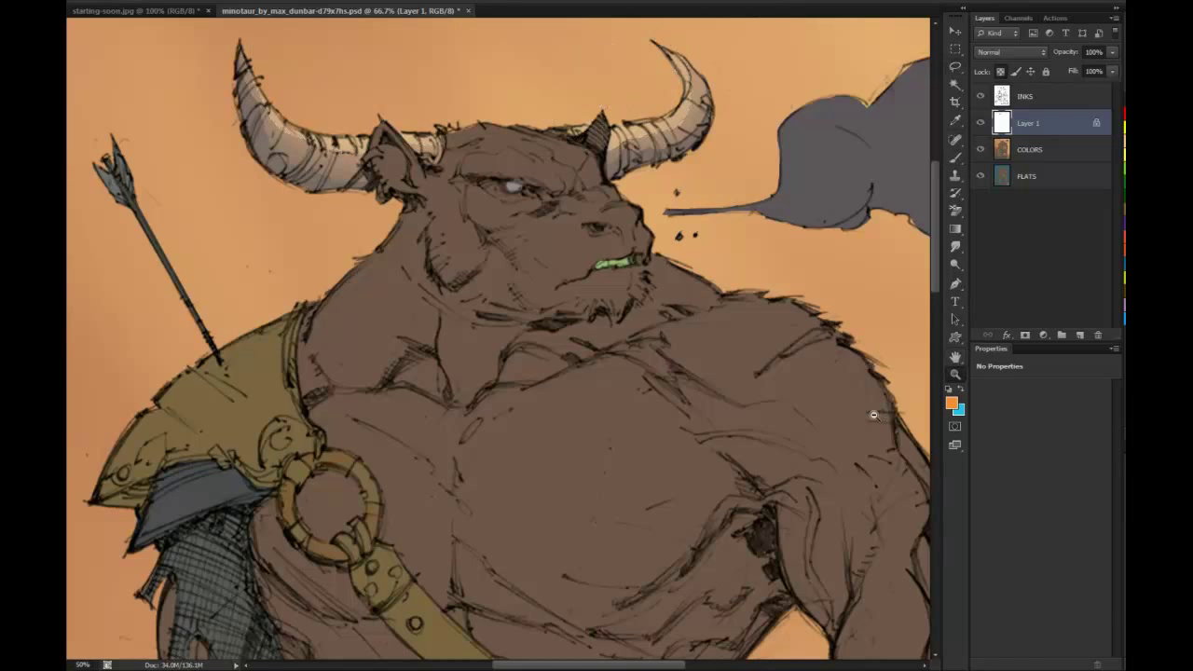
left_click(874, 416, "alt")
left_click(874, 415, "alt")
left_click_drag(695, 201, 551, 39)
left_click(594, 169)
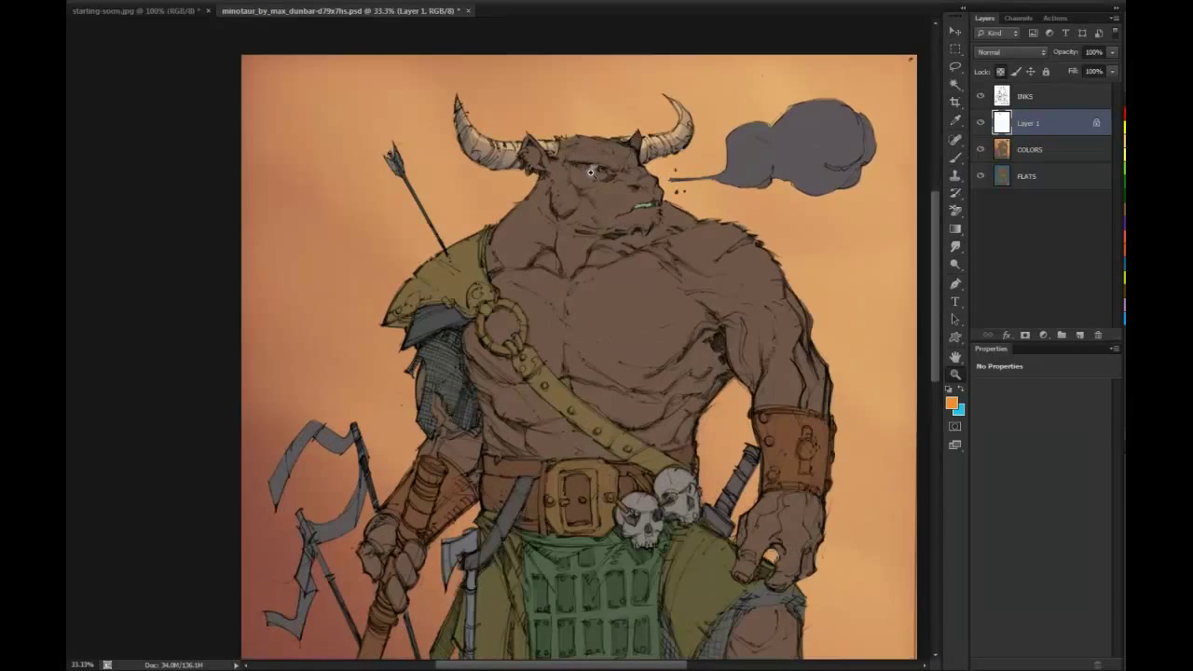
left_click(594, 169)
left_click_drag(660, 38, 579, 113)
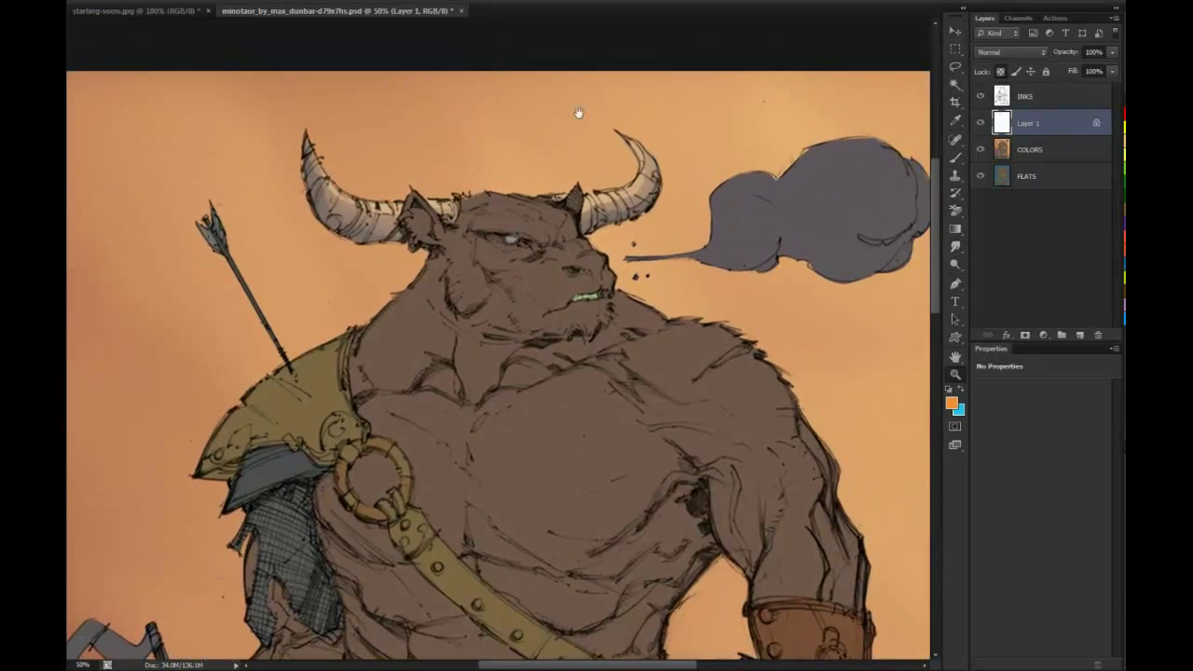
right_click(1040, 128)
left_click(1086, 437)
Select the arrow in the shoulder, copy it from the COLORS layer to a new layer, and lock its transparency
left_click(535, 218)
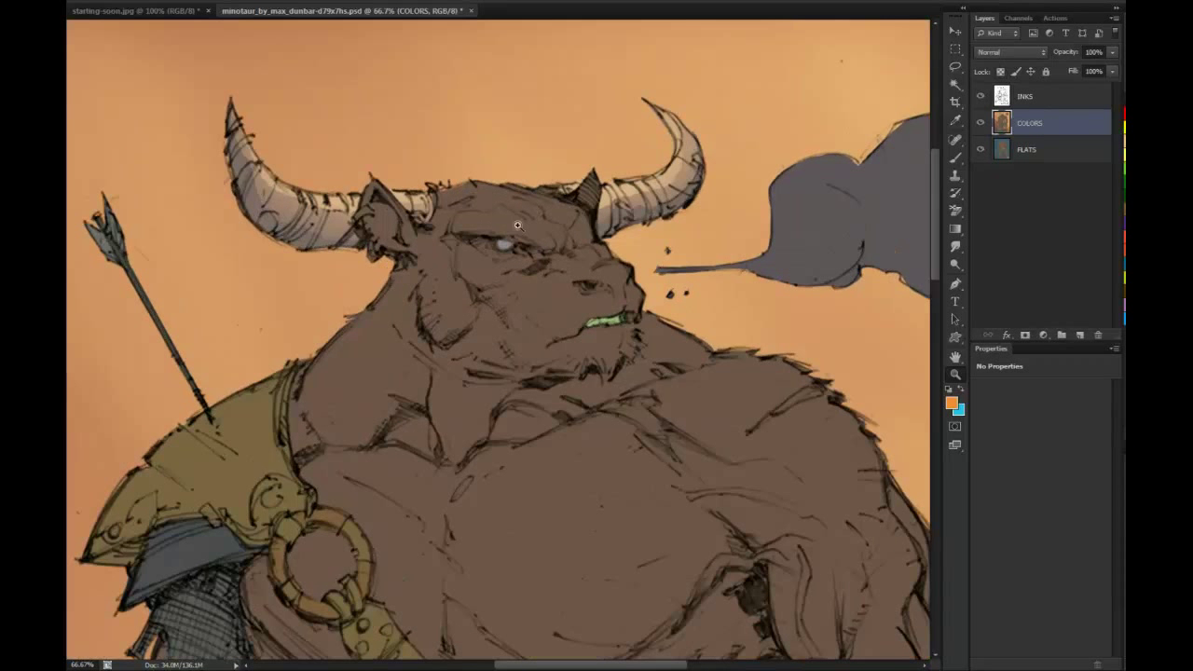
left_click_drag(518, 226, 525, 156)
key("l")
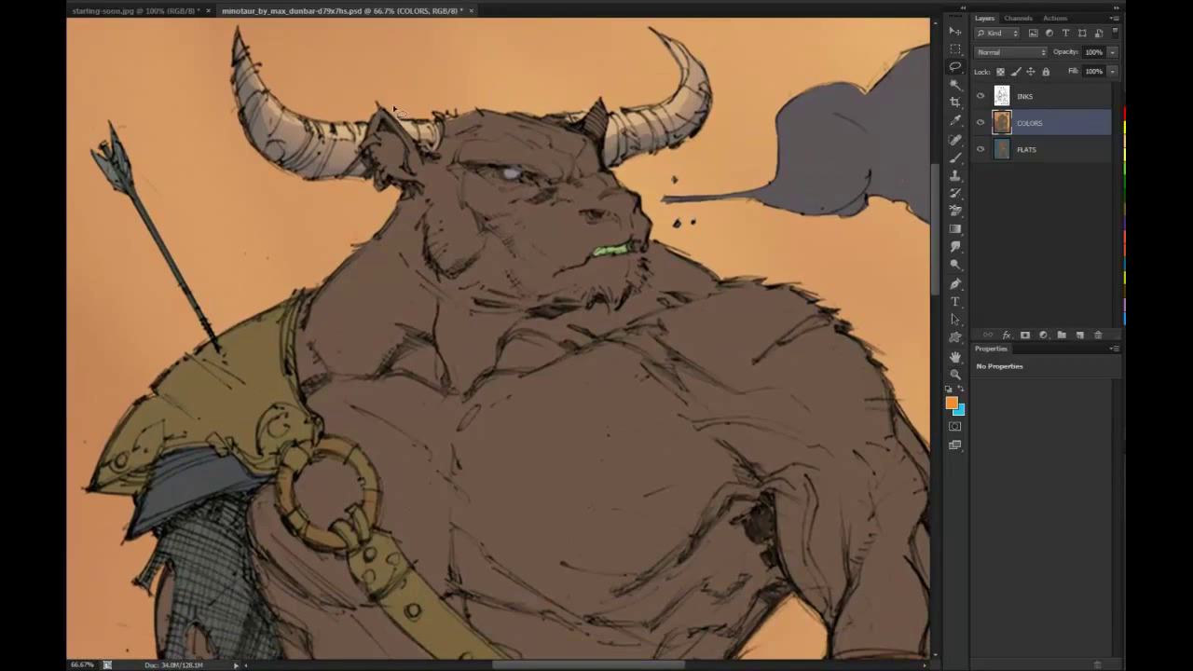
left_click_drag(551, 276, 656, 59)
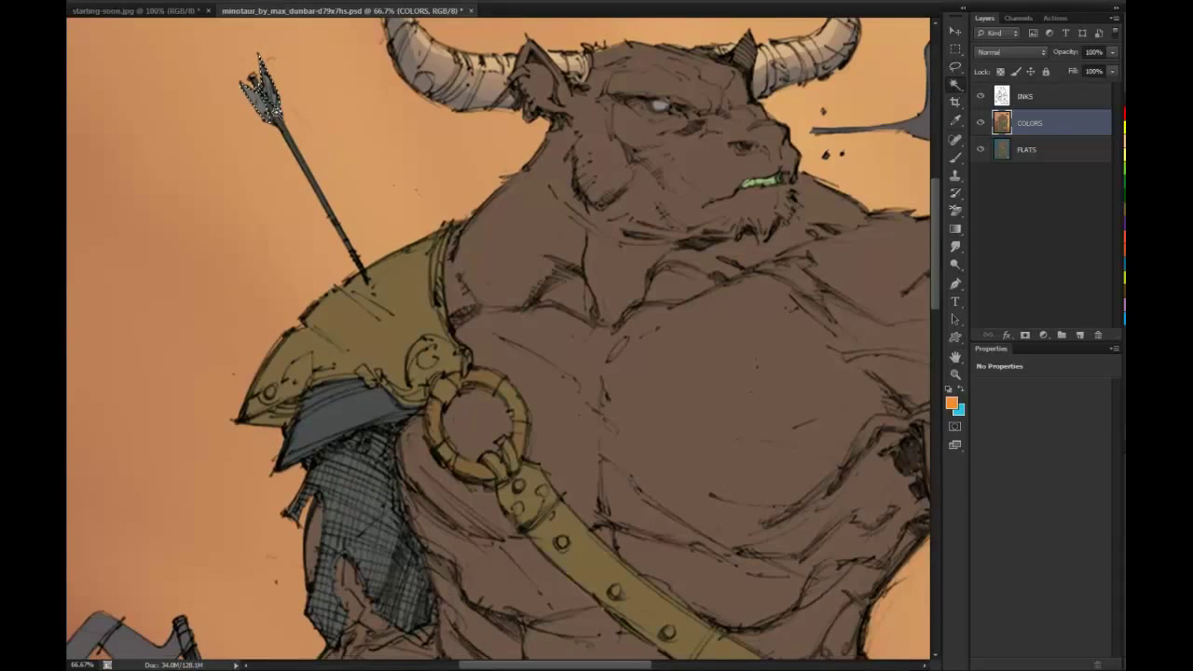
key("ctrl+j")
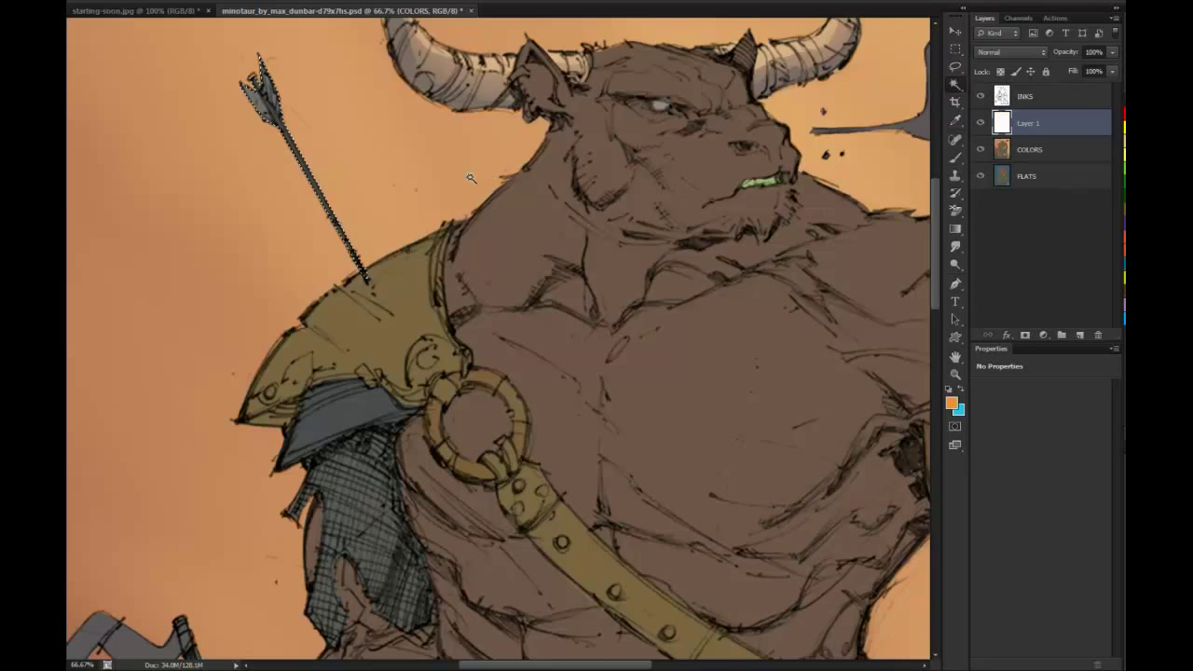
key("slash")
Brush soft orange light onto the arrow's feathers and upper shaft with a resized brush
key("b")
right_click(347, 133, "alt")
left_click_drag(342, 130, 282, 127)
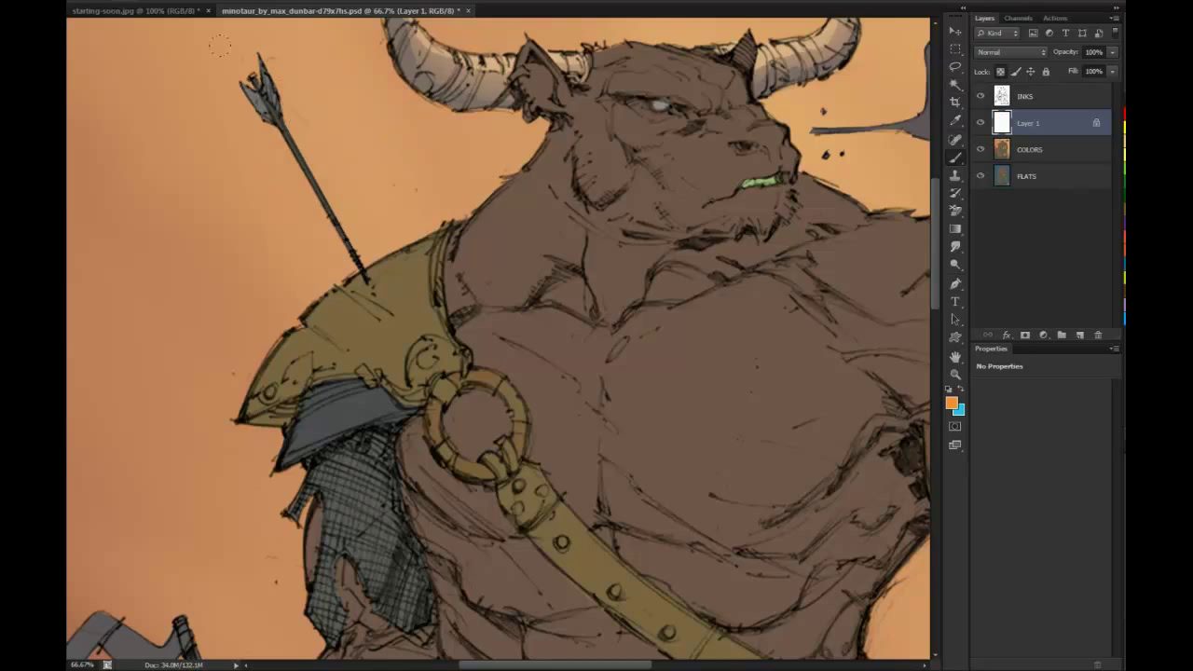
mouse_move(253, 80)
left_mouse_down()
mouse_move(324, 177)
mouse_move(287, 116)
mouse_move(318, 149)
left_mouse_up()
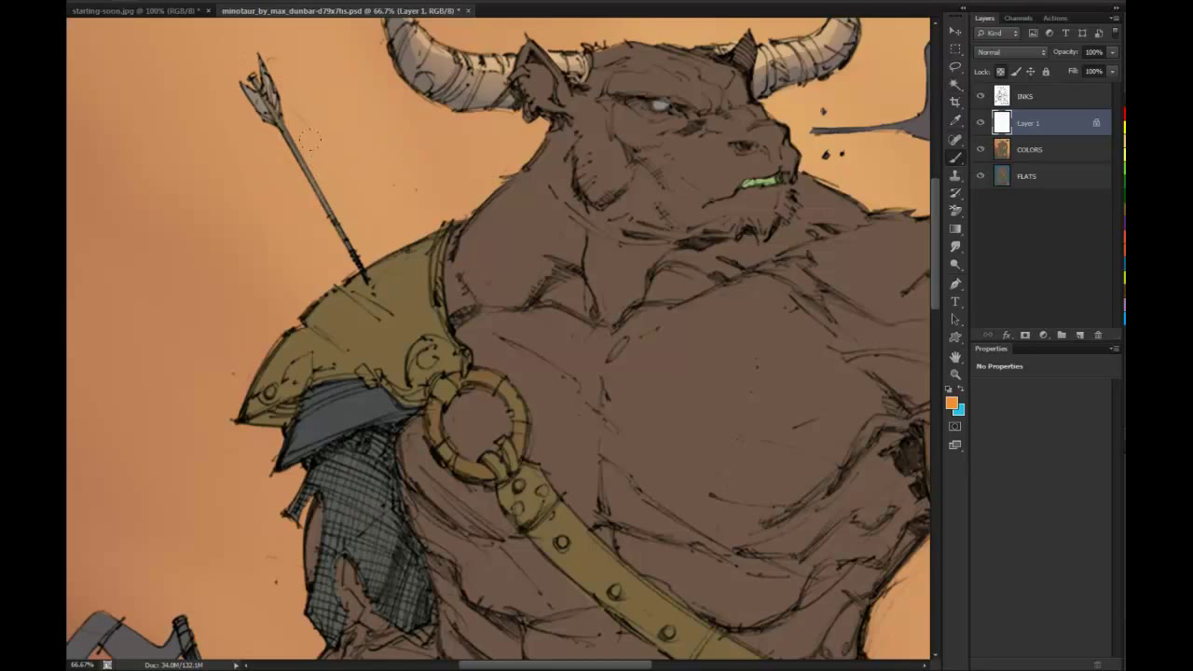
Merge the shaded arrow layer down into the COLORS layer
key("z")
left_click(867, 418, "alt")
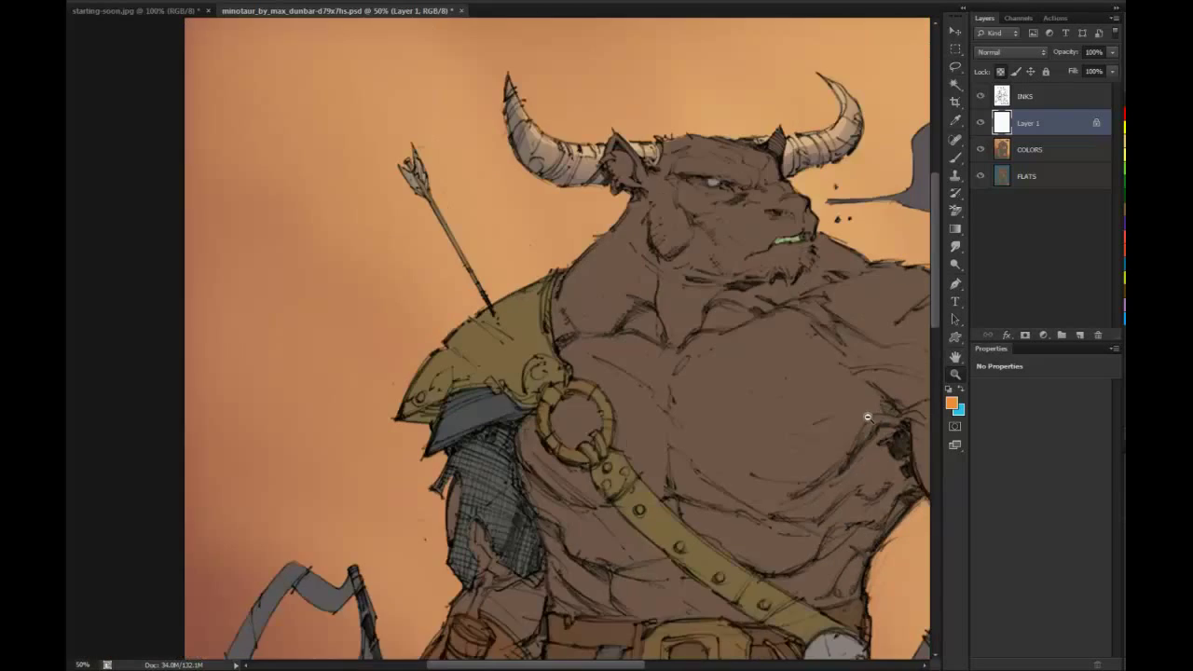
left_click(868, 418, "alt")
left_click_drag(802, 378, 534, 201)
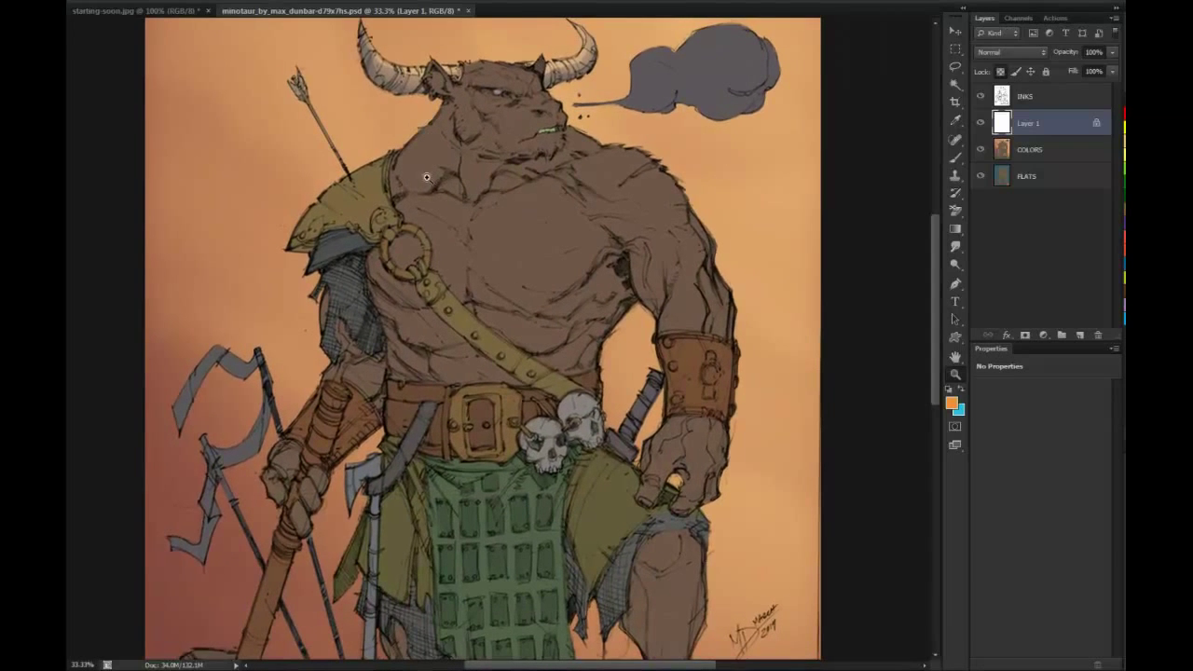
left_click(377, 211)
left_click(377, 211)
left_click_drag(403, 187, 408, 261)
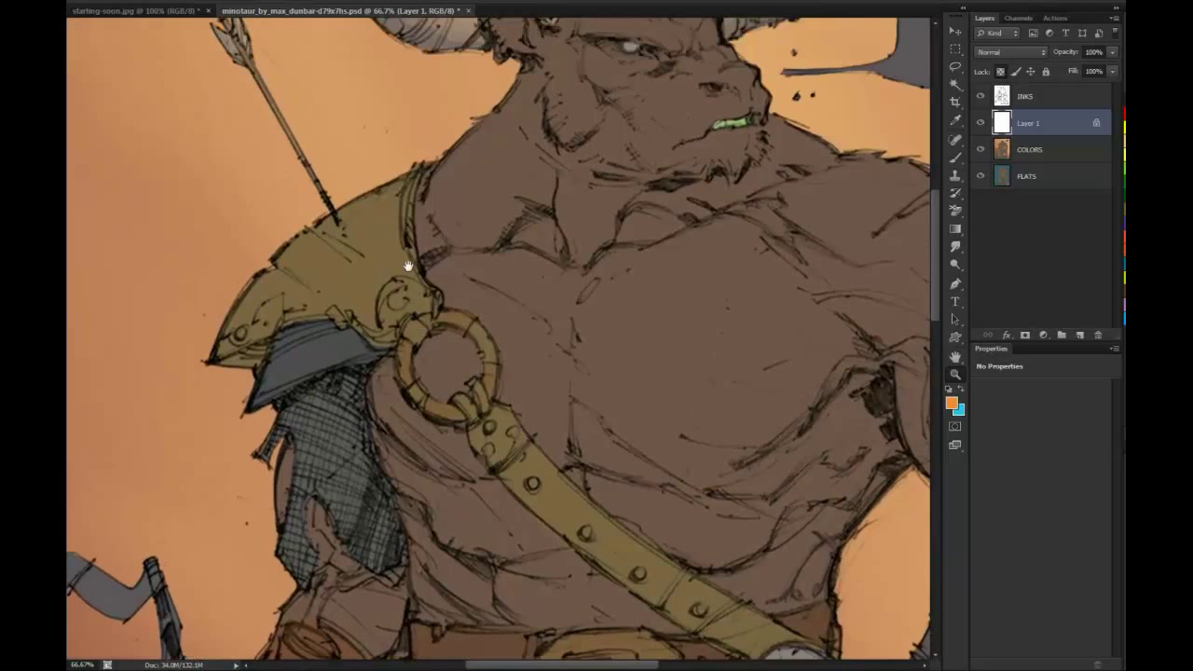
key("w")
key("z")
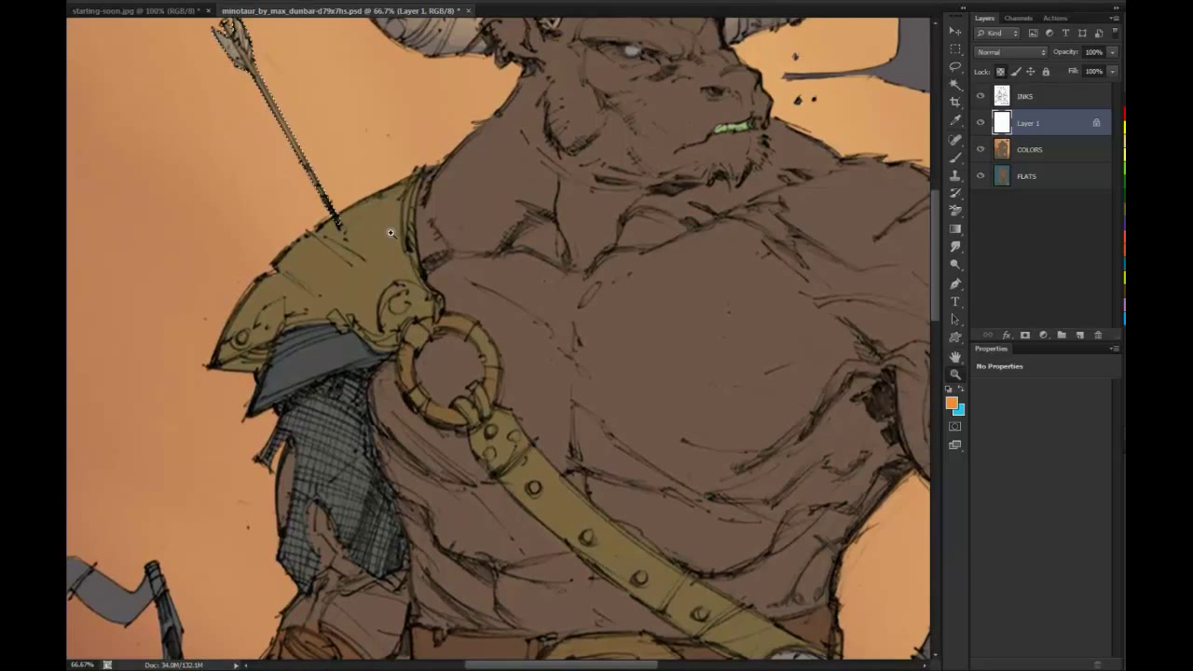
right_click(1044, 128)
left_click(1092, 437)
Select the gold shoulder guard and chest strap, copy them from the COLORS layer to a new layer, and lock its transparency
key("w")
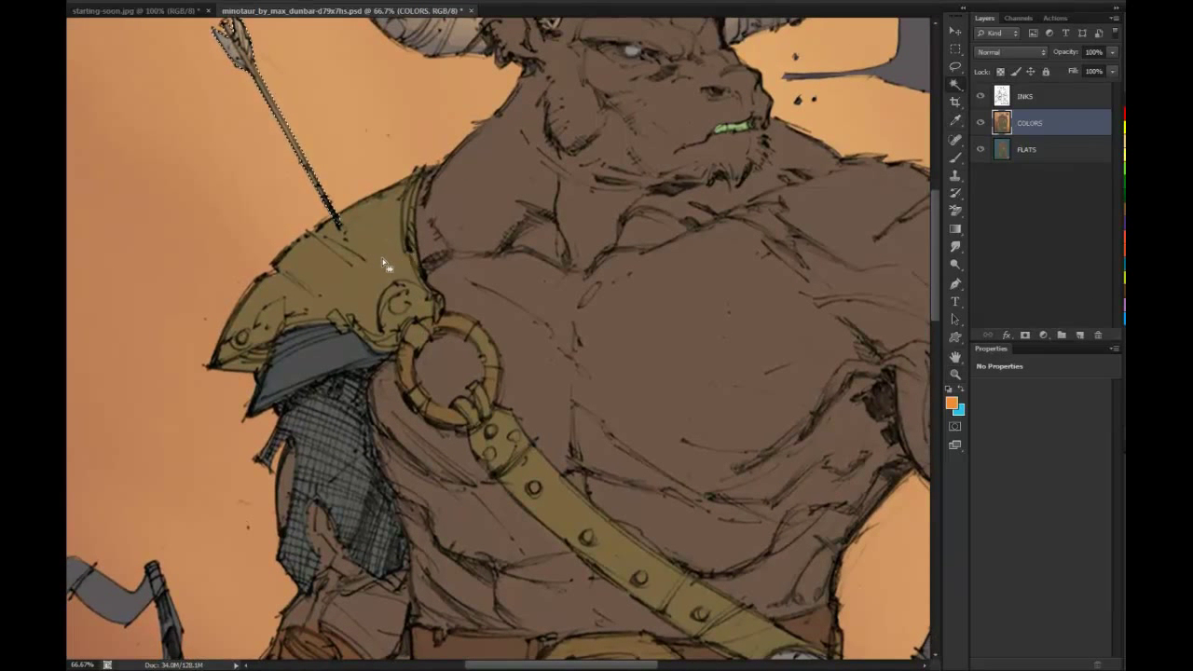
right_click(388, 259)
left_click(426, 427)
left_click_drag(361, 243, 381, 193)
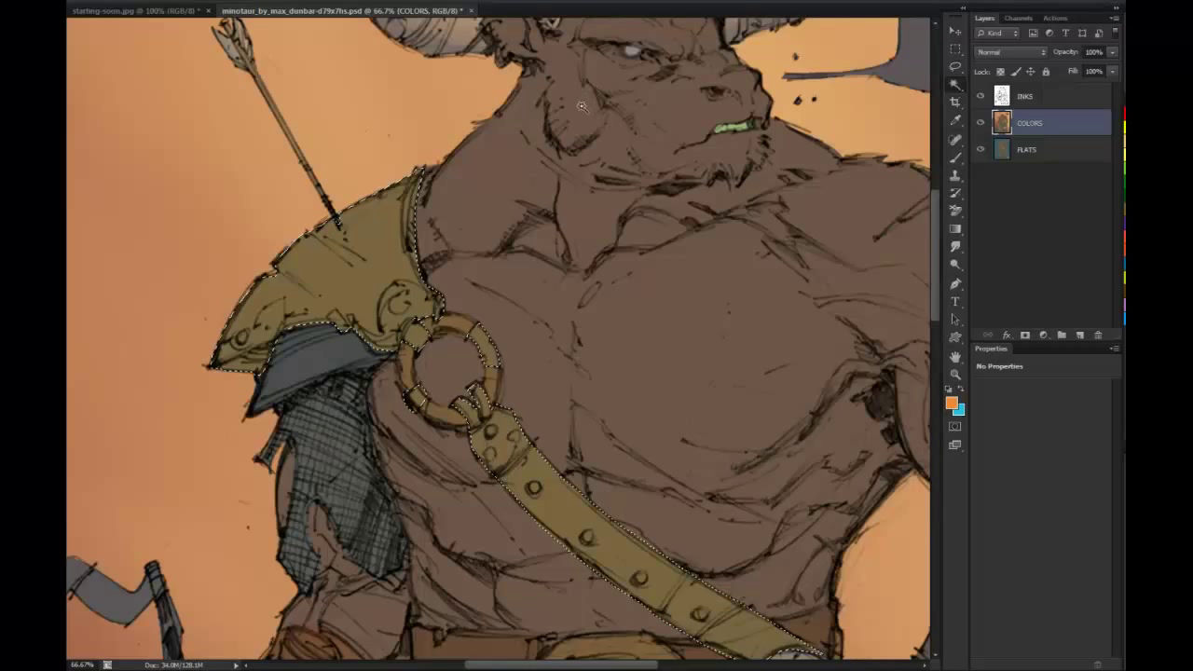
key("ctrl+j")
Lasso the main area of the shoulder guard above its lower trim, brush soft orange light over it, and deselect
key("l")
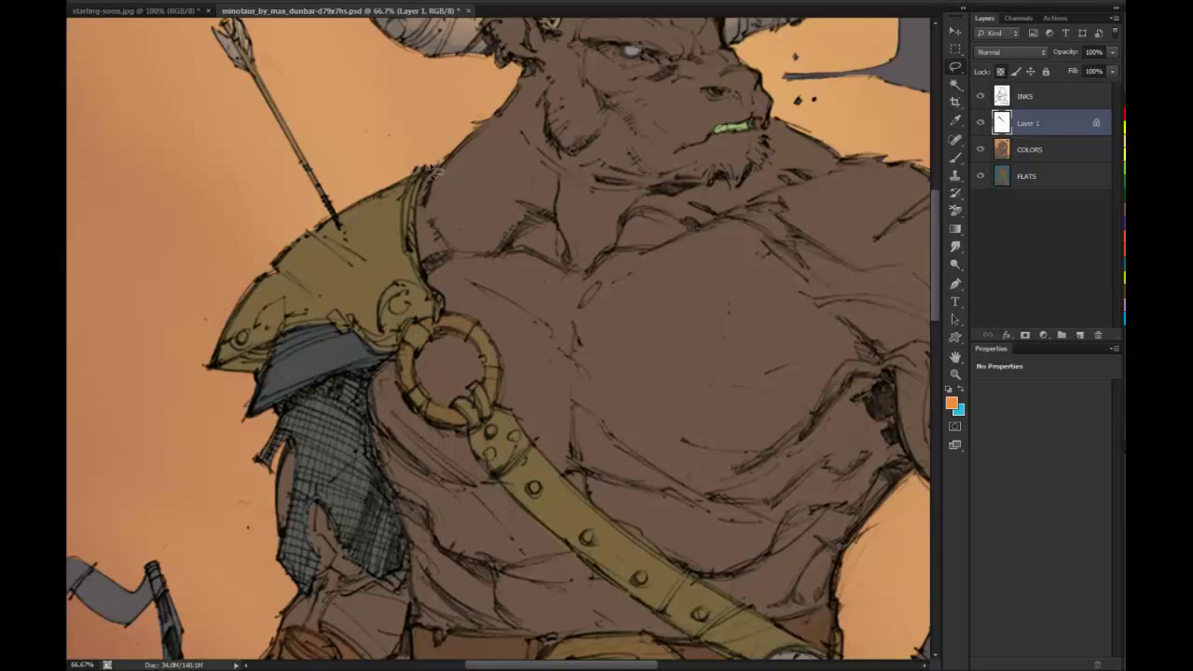
mouse_move(423, 166)
left_mouse_down()
mouse_move(445, 292)
mouse_move(434, 293)
mouse_move(431, 322)
mouse_move(403, 342)
mouse_move(299, 317)
mouse_move(209, 350)
left_mouse_up()
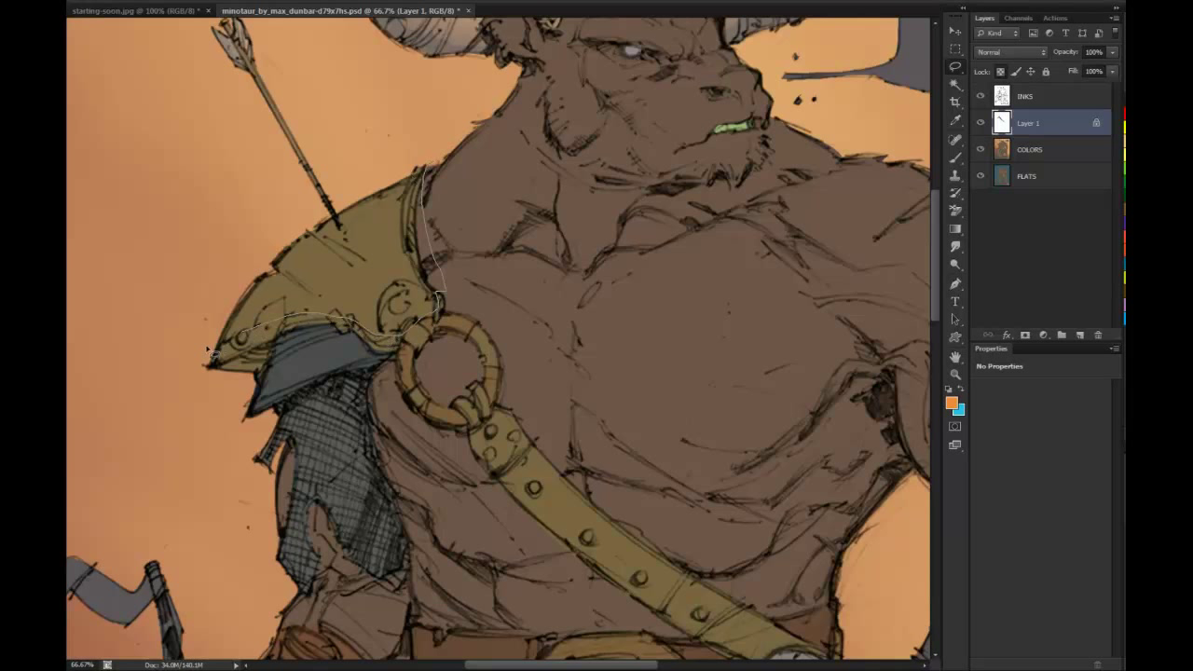
left_click_drag(345, 187, 423, 166)
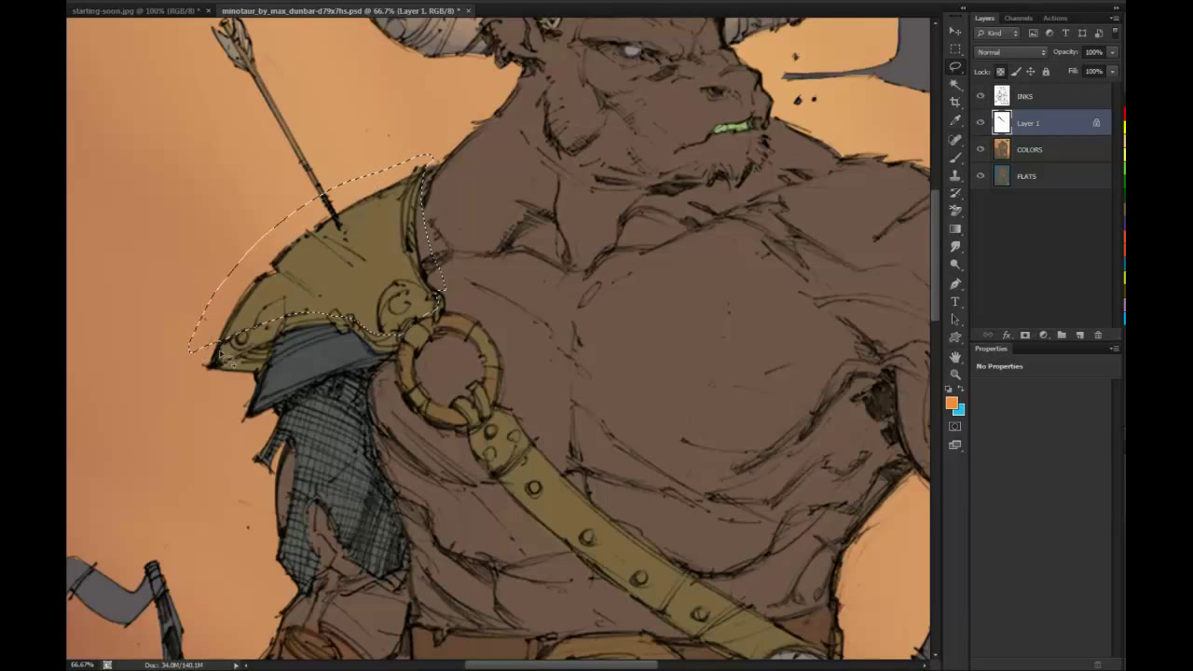
key("b")
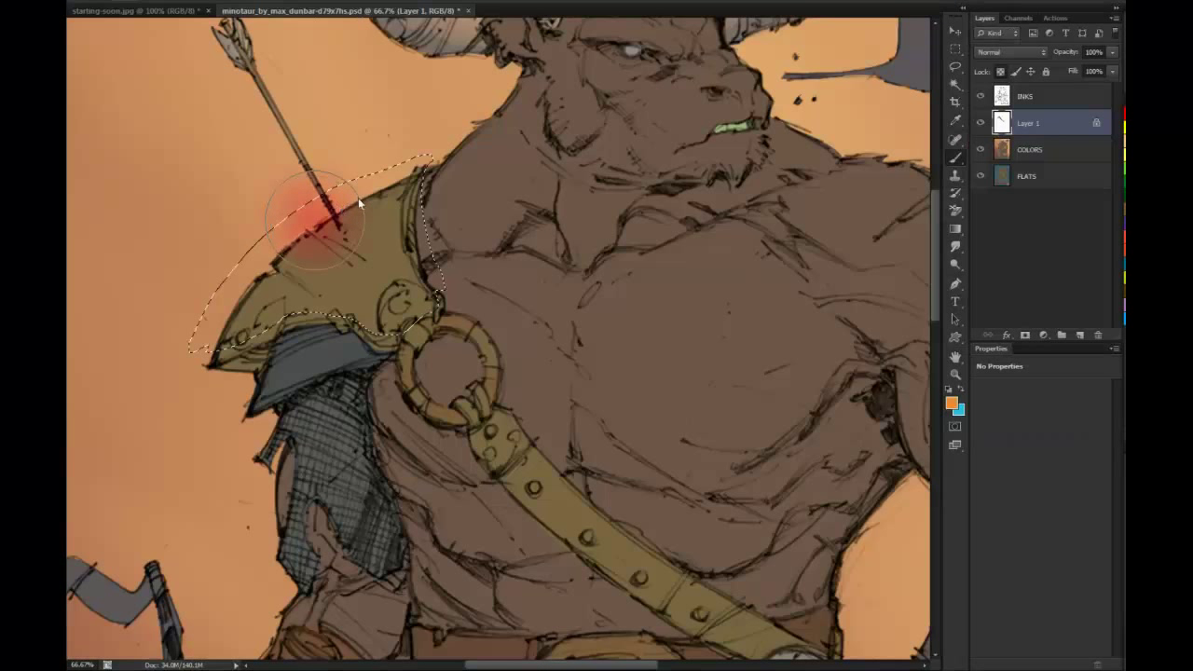
left_click_drag(359, 203, 317, 177)
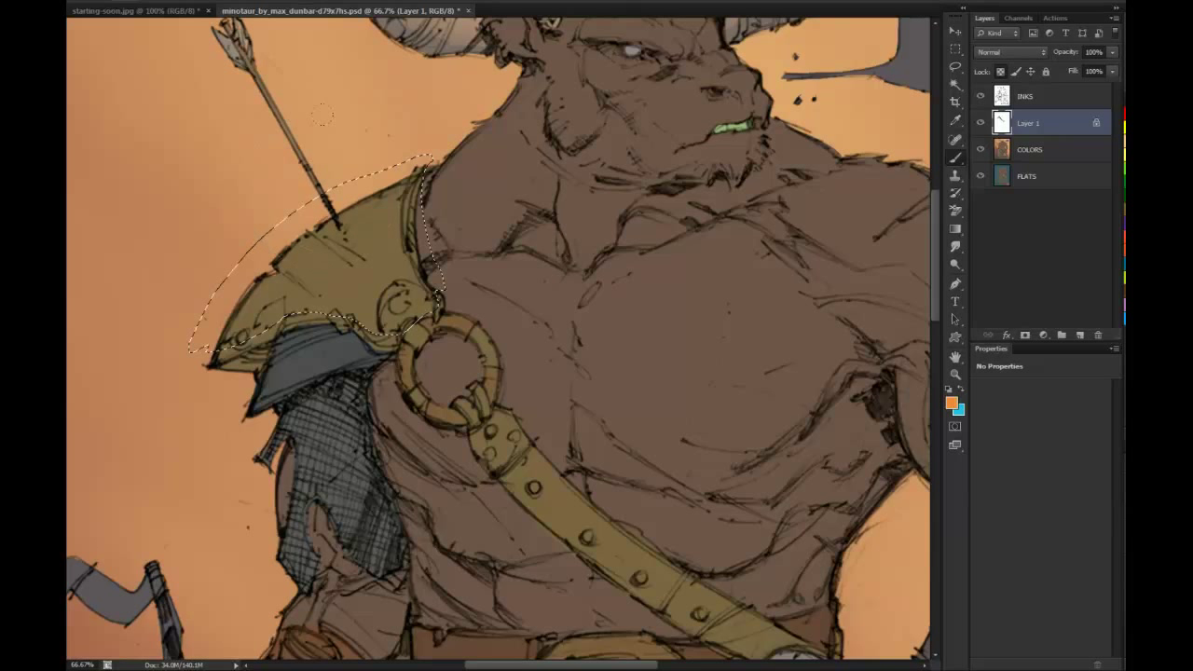
left_click_drag(257, 245, 321, 261)
left_click_drag(355, 118, 289, 194)
mouse_move(256, 298)
left_mouse_down()
mouse_move(419, 177)
mouse_move(228, 321)
mouse_move(419, 172)
left_mouse_up()
key("l")
left_click(591, 96)
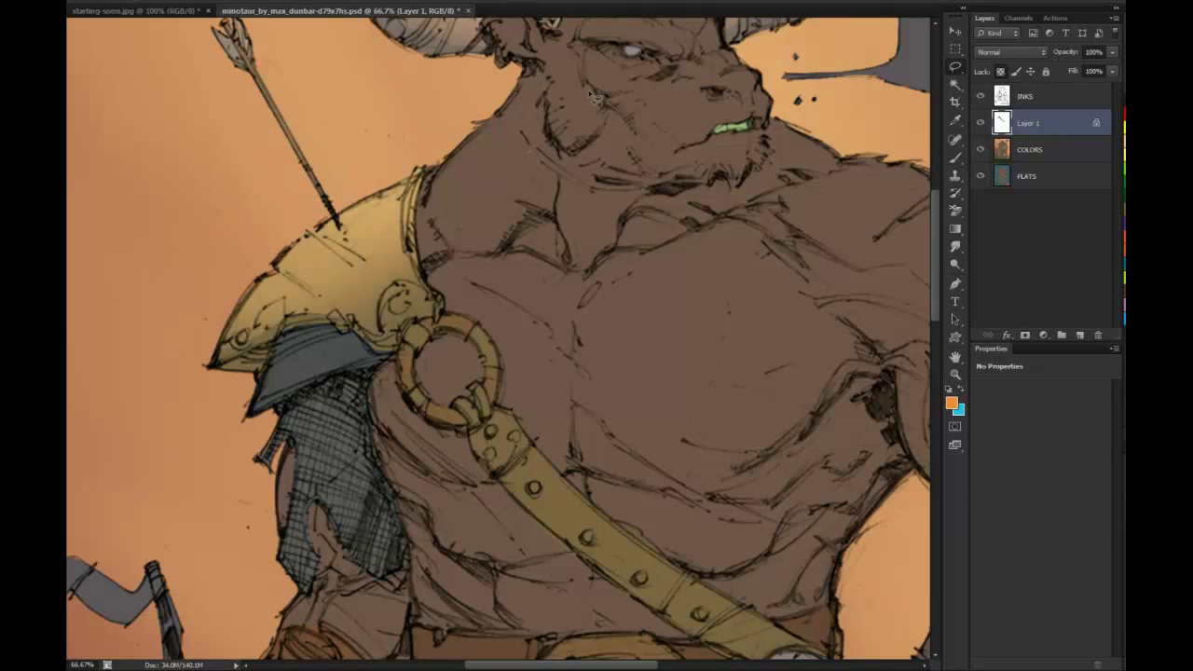
Select the remaining unshaded gold areas, brush orange highlights onto the bands around the chest ring, and deselect
key("z")
left_click(866, 417, "alt")
left_click(866, 417, "alt")
left_click_drag(806, 271, 590, 147)
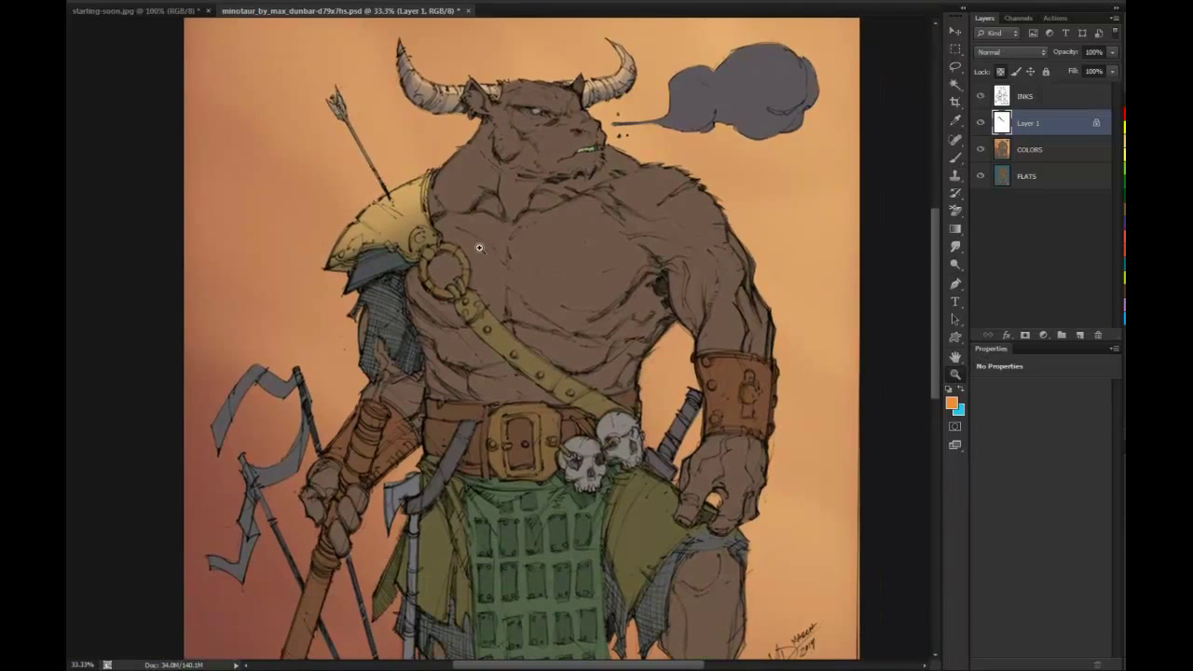
left_click(479, 247)
key("l")
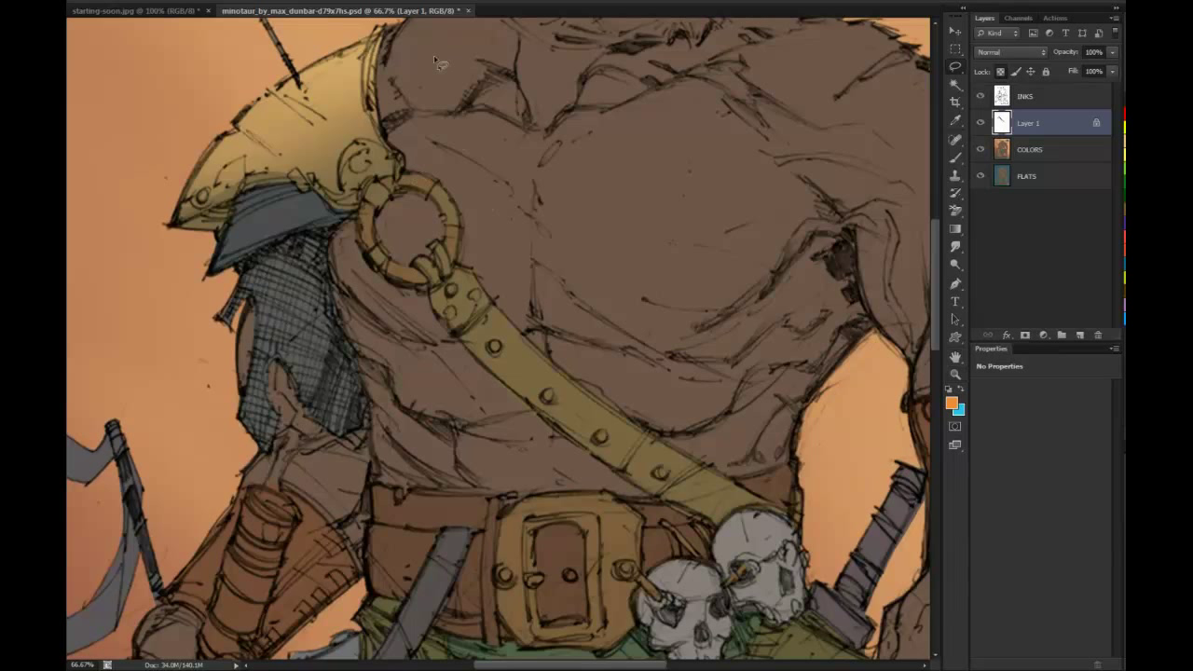
key("w")
left_click(382, 196)
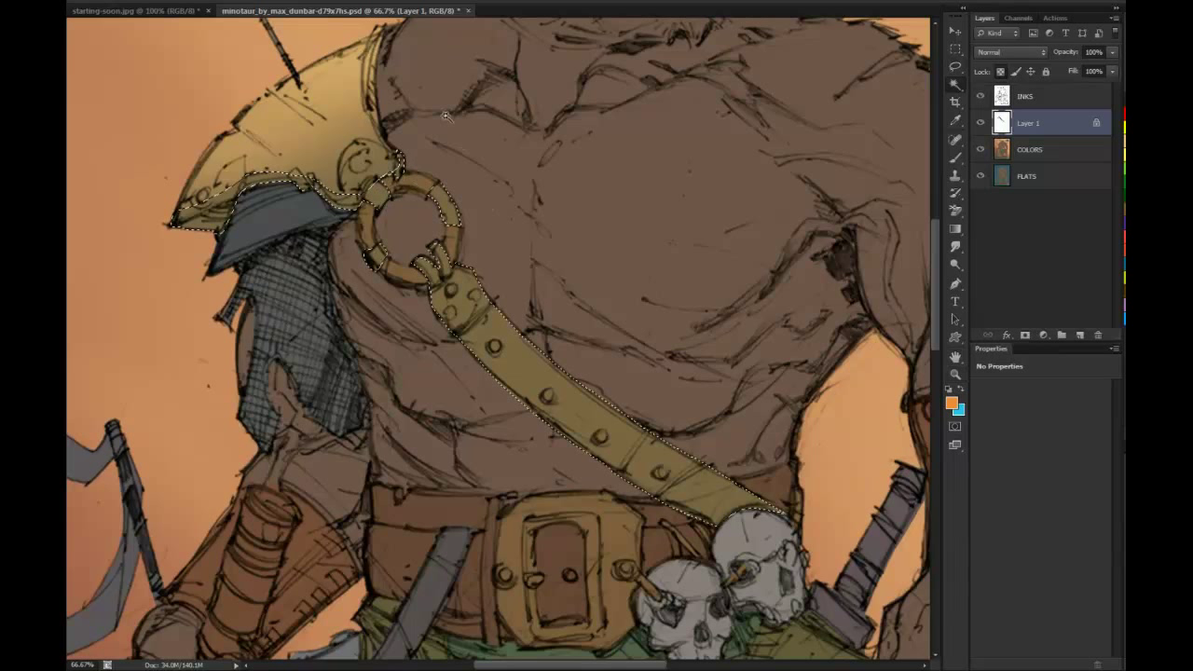
key("b")
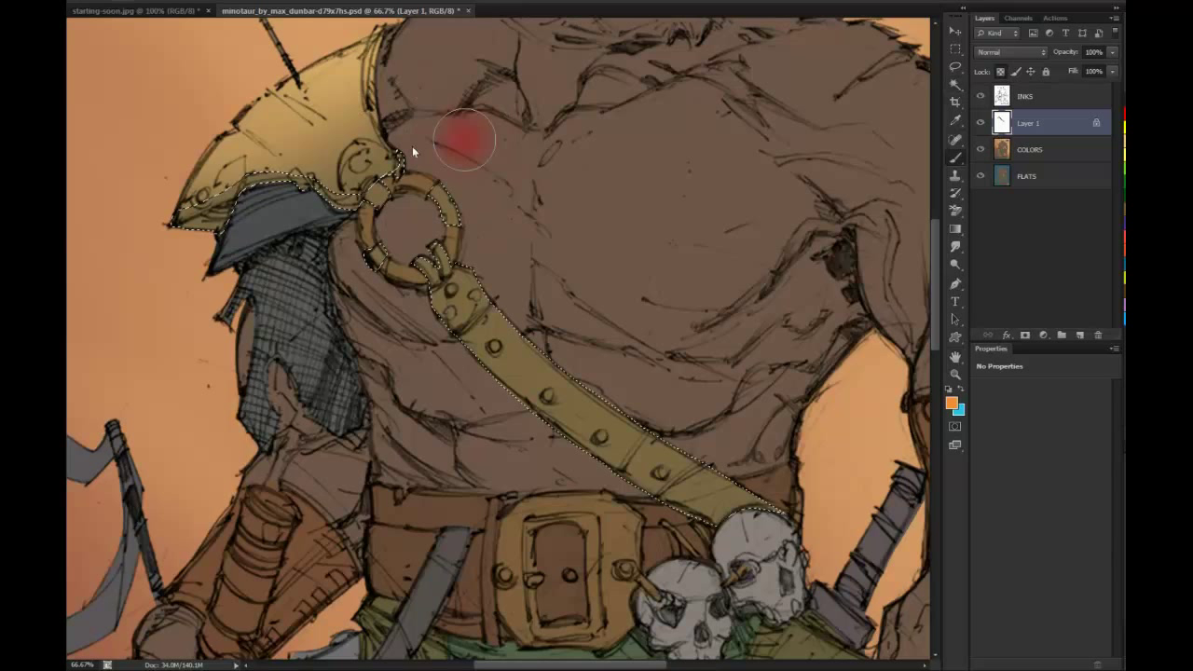
left_click_drag(421, 174, 377, 193)
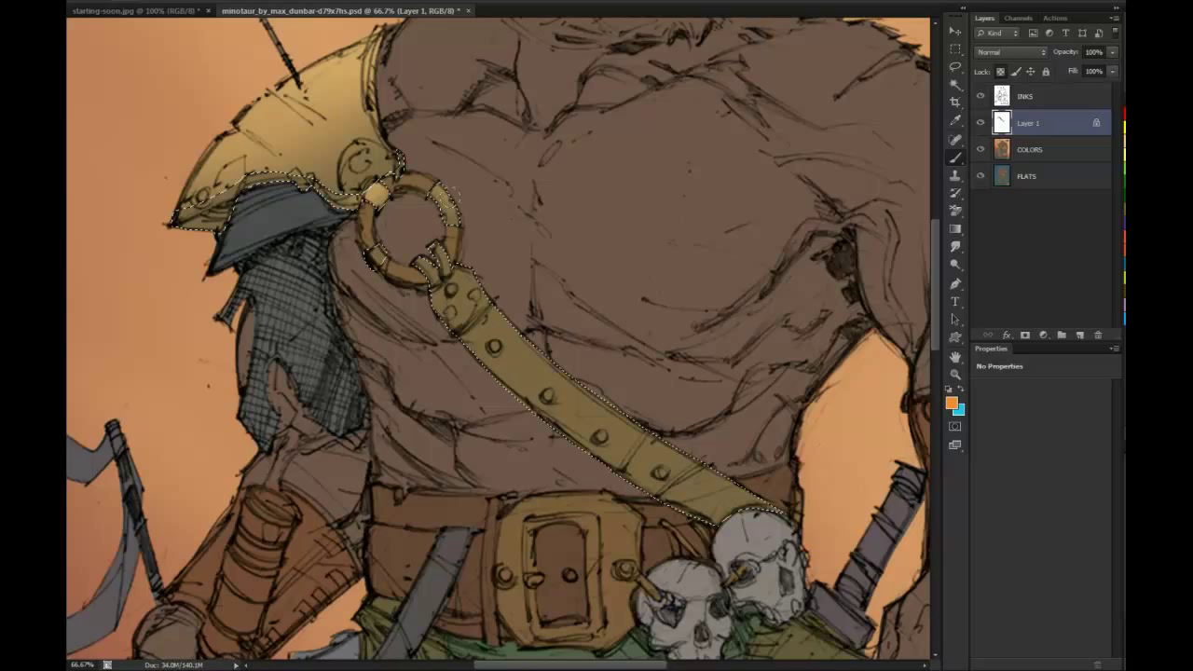
left_click_drag(452, 197, 450, 215)
mouse_move(373, 245)
left_mouse_down()
mouse_move(446, 236)
mouse_move(434, 232)
mouse_move(460, 259)
mouse_move(448, 322)
mouse_move(494, 395)
mouse_move(668, 511)
left_mouse_up()
key("ctrl+d")
Lasso the diagonal chest strap, brush soft orange light along its upper edge, and deselect
key("l")
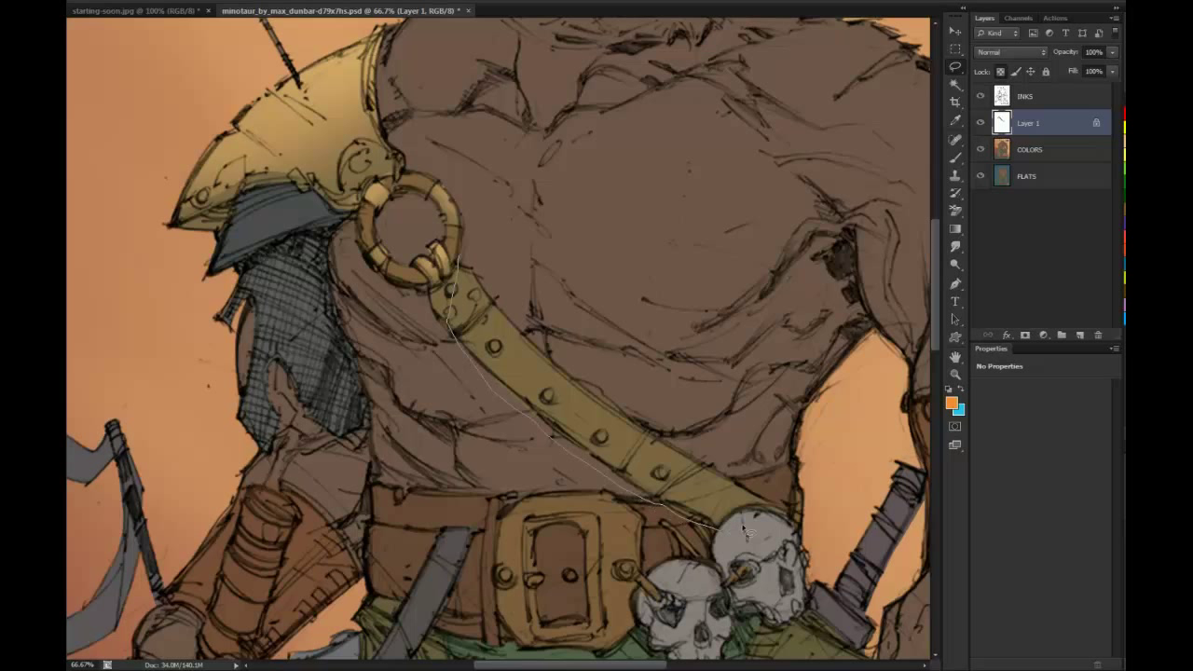
mouse_move(724, 452)
left_mouse_down()
mouse_move(462, 260)
mouse_move(639, 419)
left_mouse_up()
key("b")
left_click_drag(492, 290, 634, 414)
key("ctrl+d")
Undo the last orange highlight on the chest strap and clear the restored selection
key("l")
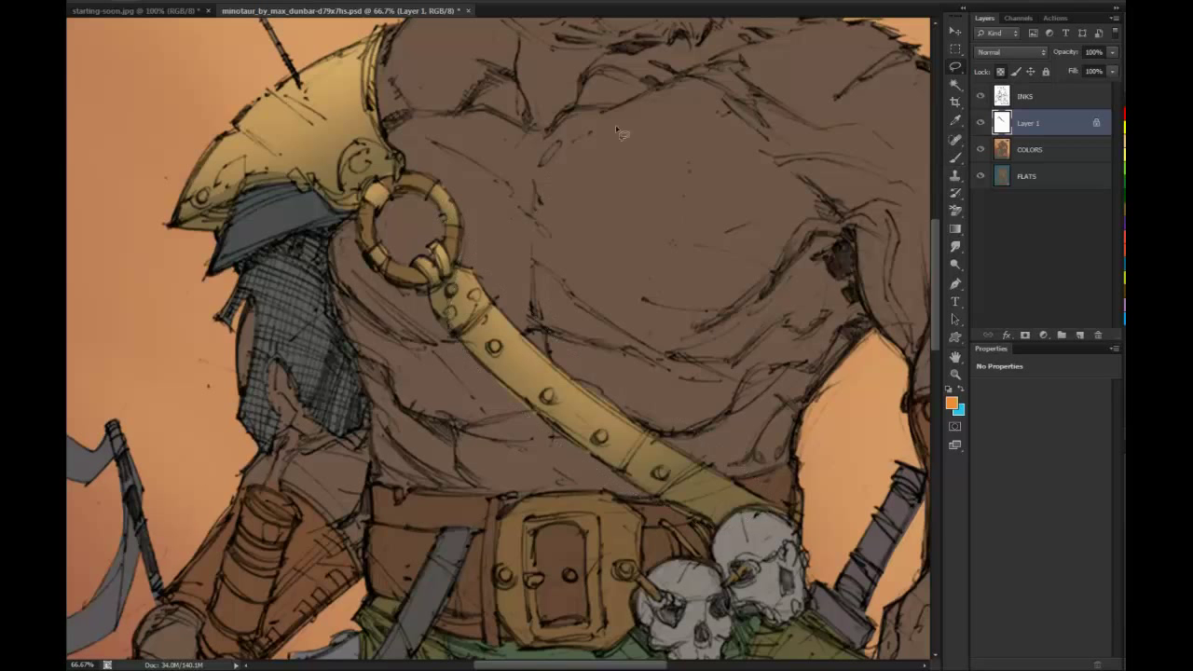
left_click(956, 358)
left_click(954, 375)
left_click(814, 413, "alt")
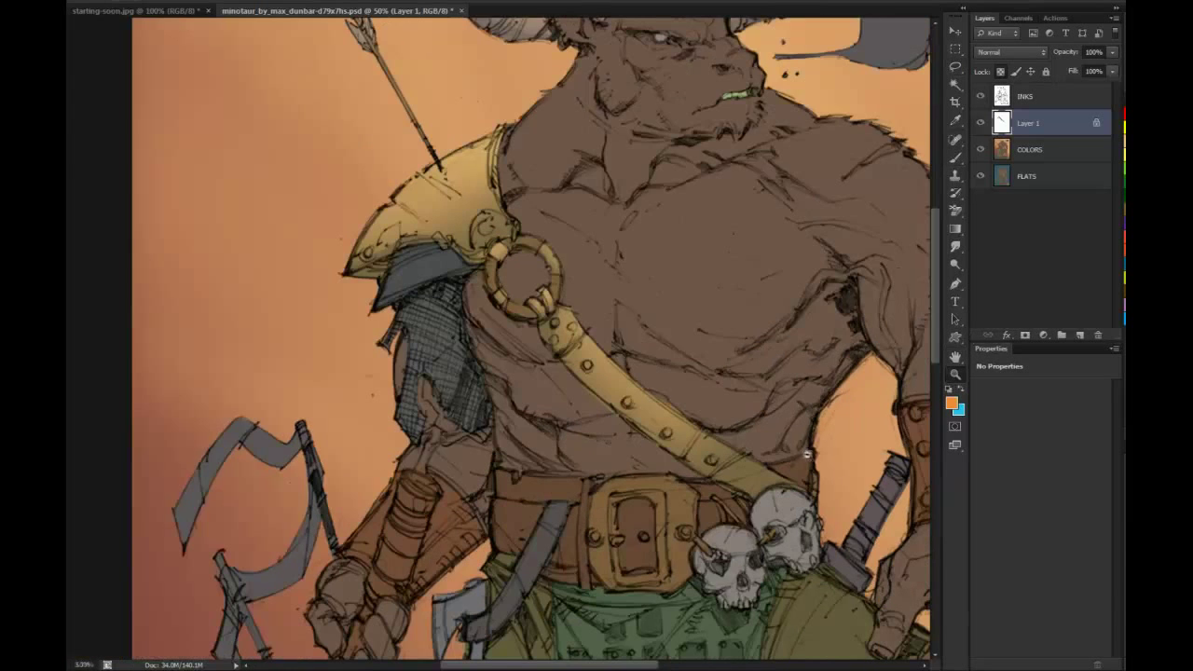
left_click(814, 412, "alt")
left_click(814, 412, "alt")
mouse_move(798, 321)
left_mouse_down()
mouse_move(711, 320)
mouse_move(682, 256)
left_mouse_up()
key("ctrl+alt+z")
key("ctrl+alt+z")
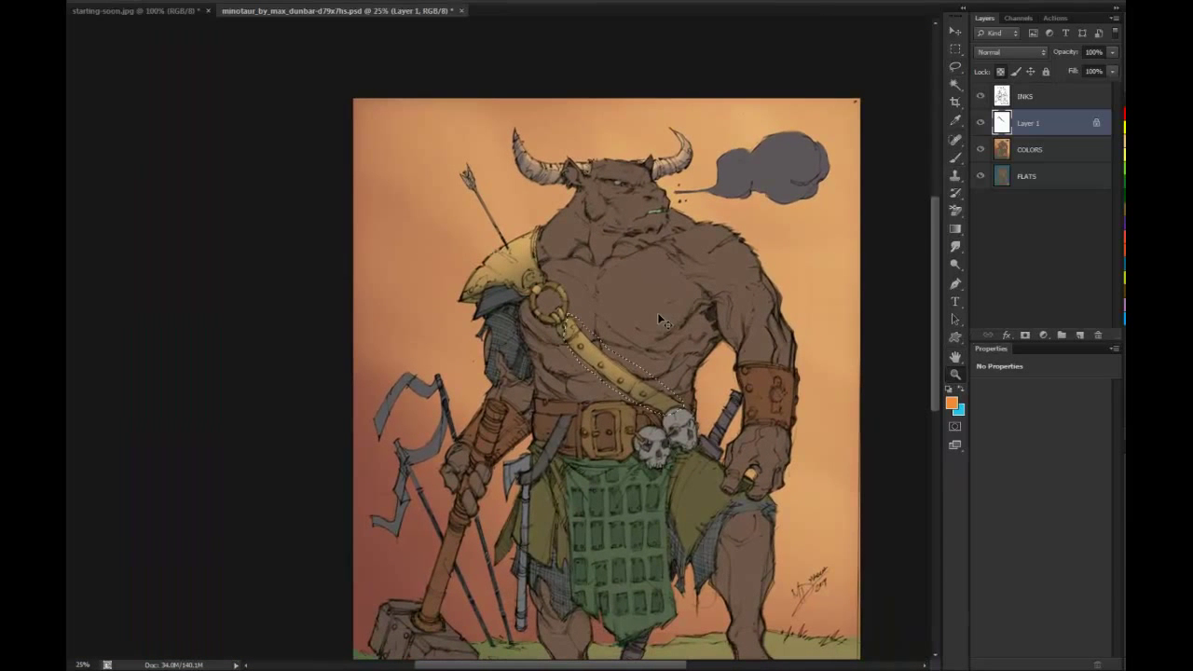
key("ctrl+d")
Lasso thin shapes along the shoulder guard's rim, scratches and ornament, brush brighter orange highlights into them, and deselect
key("l")
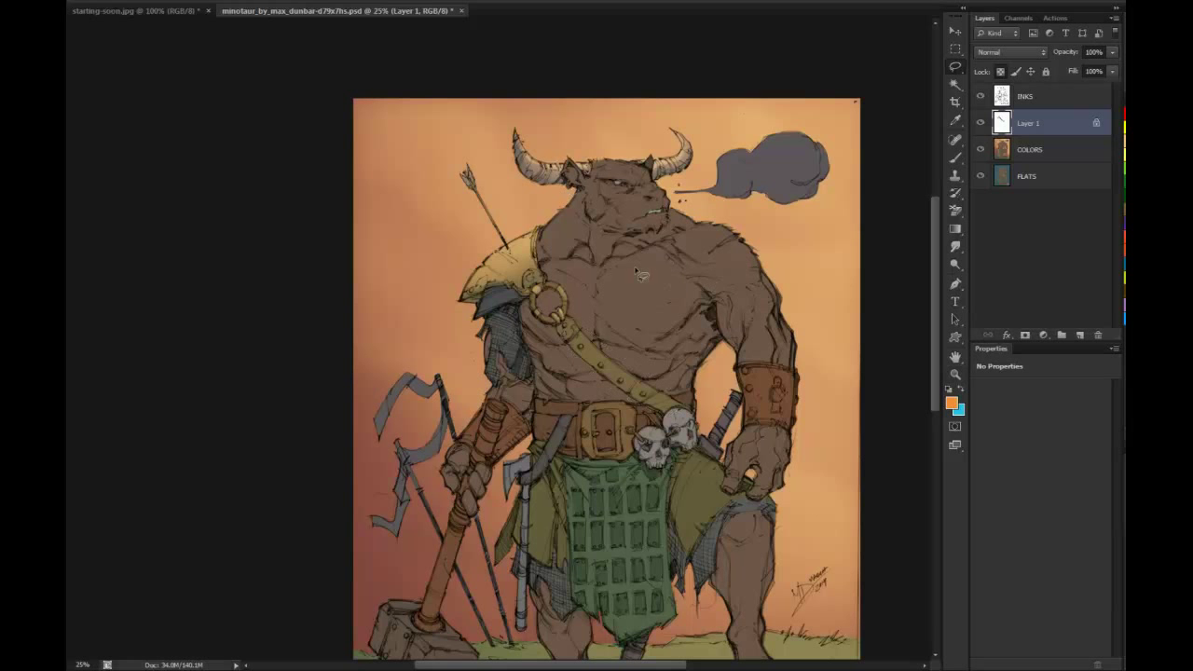
key("z")
left_click(660, 277)
left_click_drag(646, 278, 583, 201)
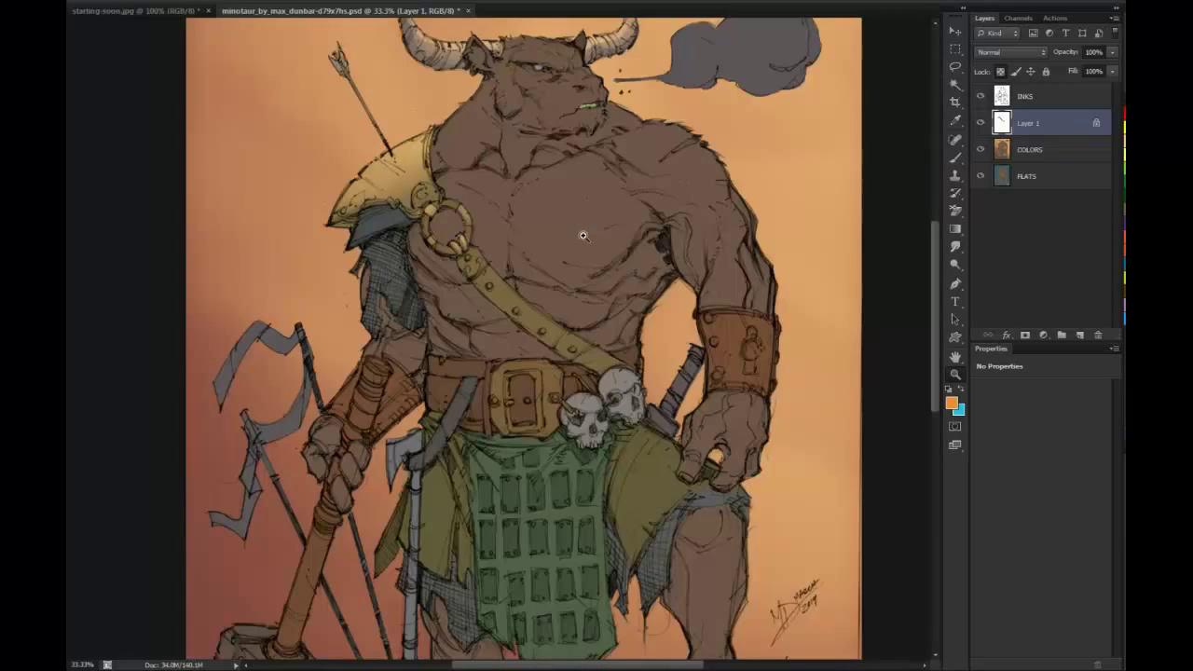
left_click(582, 233)
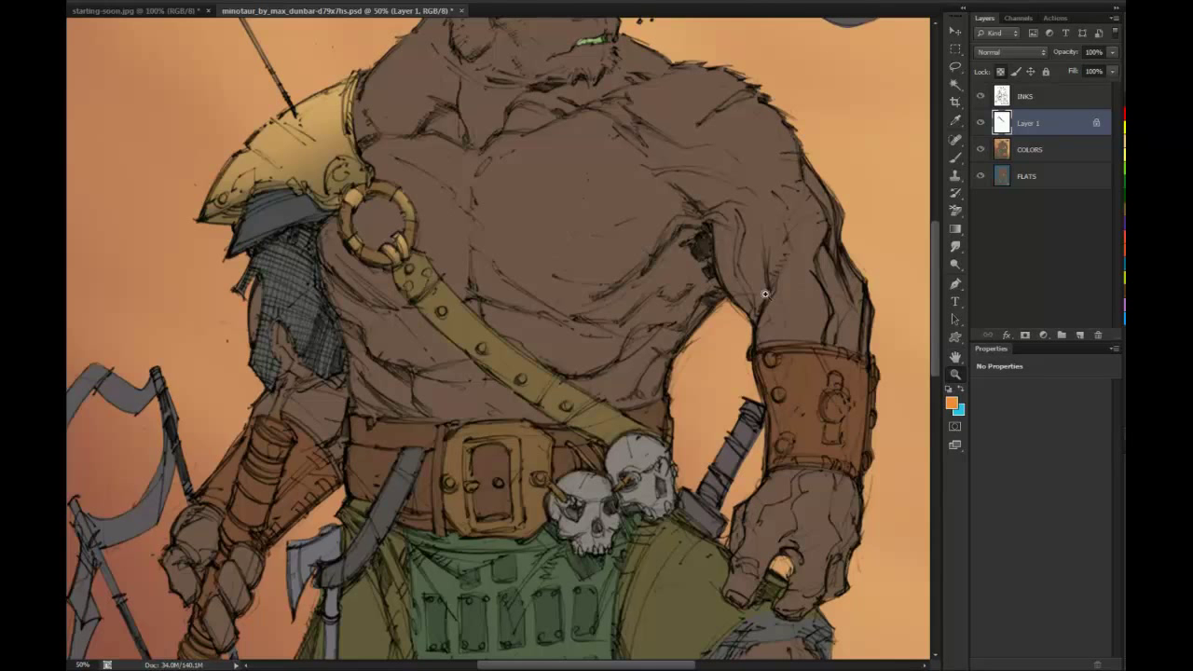
mouse_move(939, 245)
left_mouse_down()
mouse_move(952, 313)
mouse_move(935, 260)
mouse_move(934, 401)
mouse_move(944, 230)
left_mouse_up()
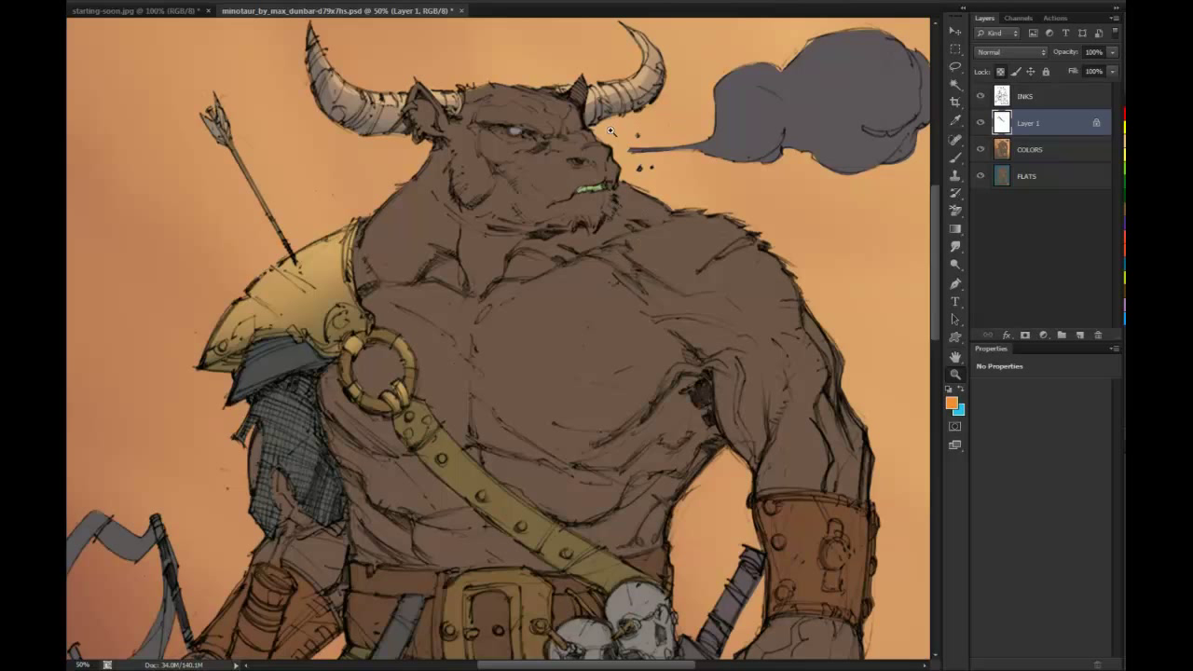
key("l")
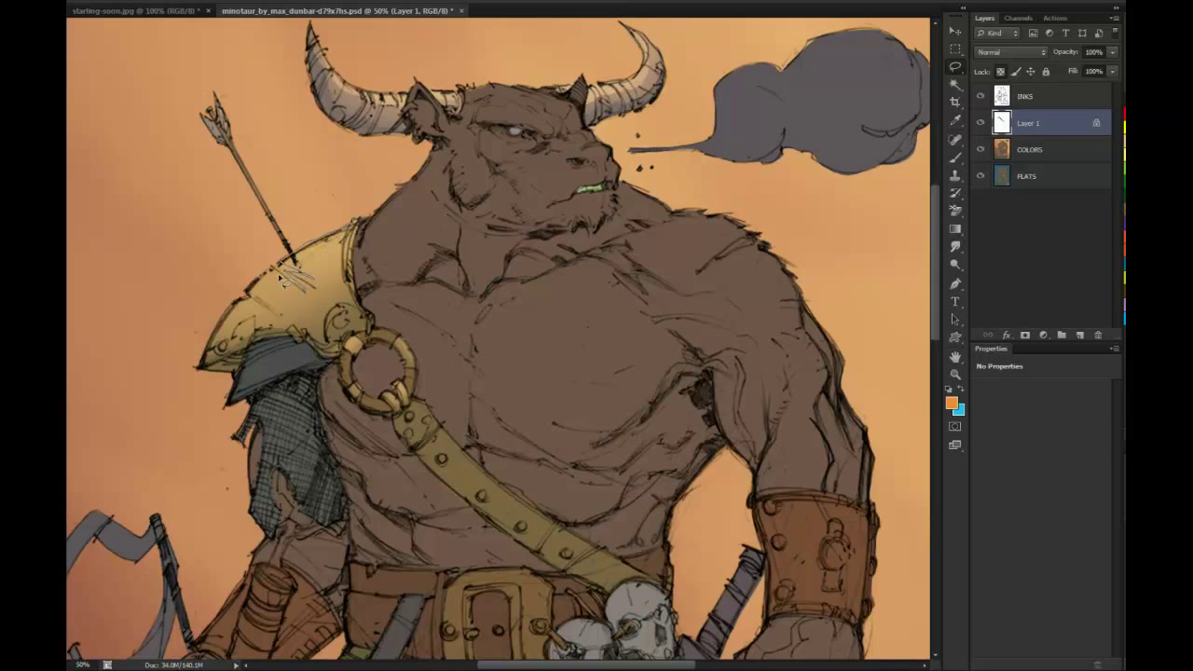
mouse_move(259, 303)
left_mouse_down()
mouse_move(321, 235)
mouse_move(240, 303)
mouse_move(206, 359)
mouse_move(245, 330)
left_mouse_up()
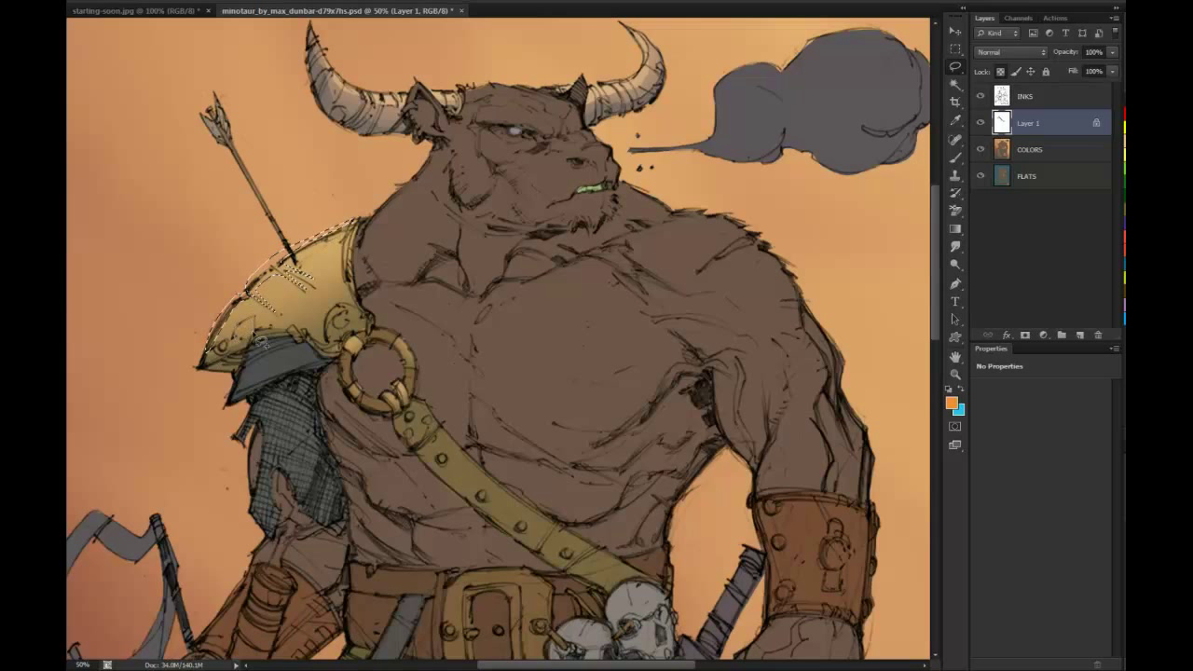
key("b")
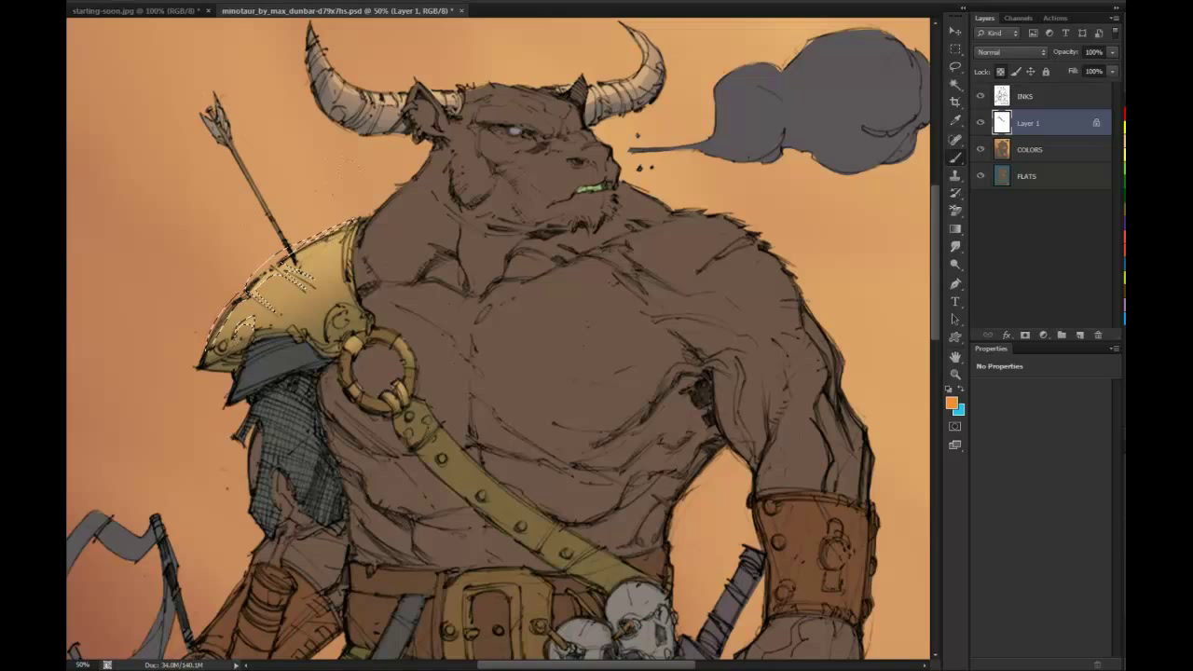
key("l")
key("ctrl+d")
key("b")
key("l")
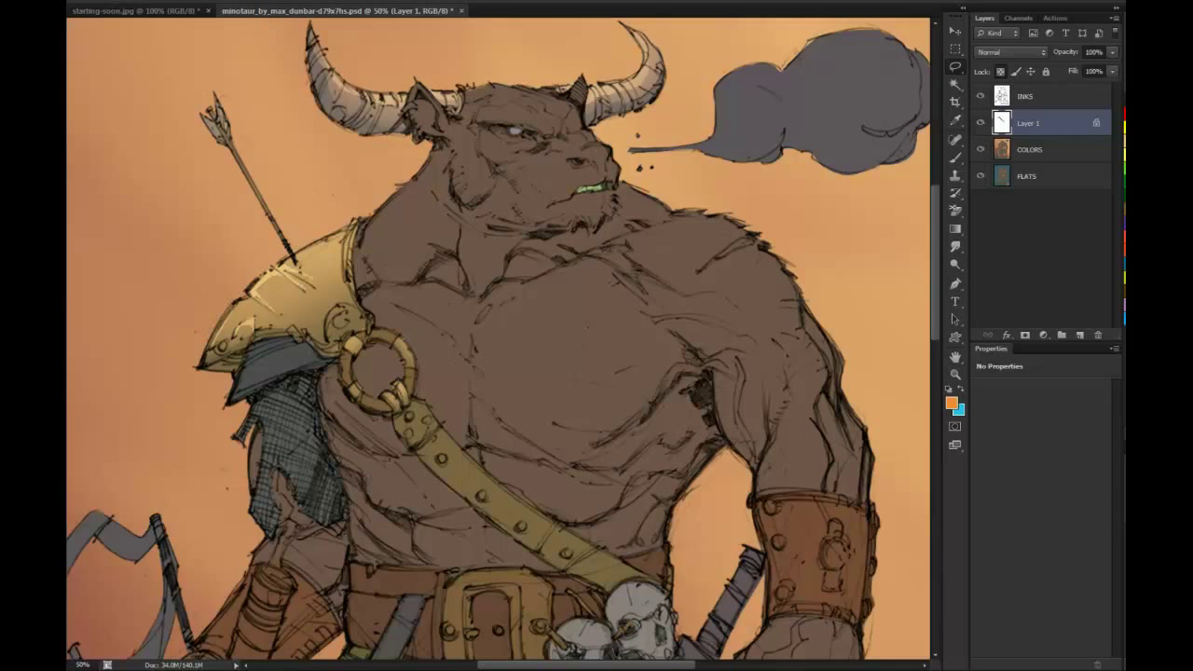
Merge the shaded shoulder guard and strap layer down into the COLORS layer
left_click_drag(587, 299, 565, 78)
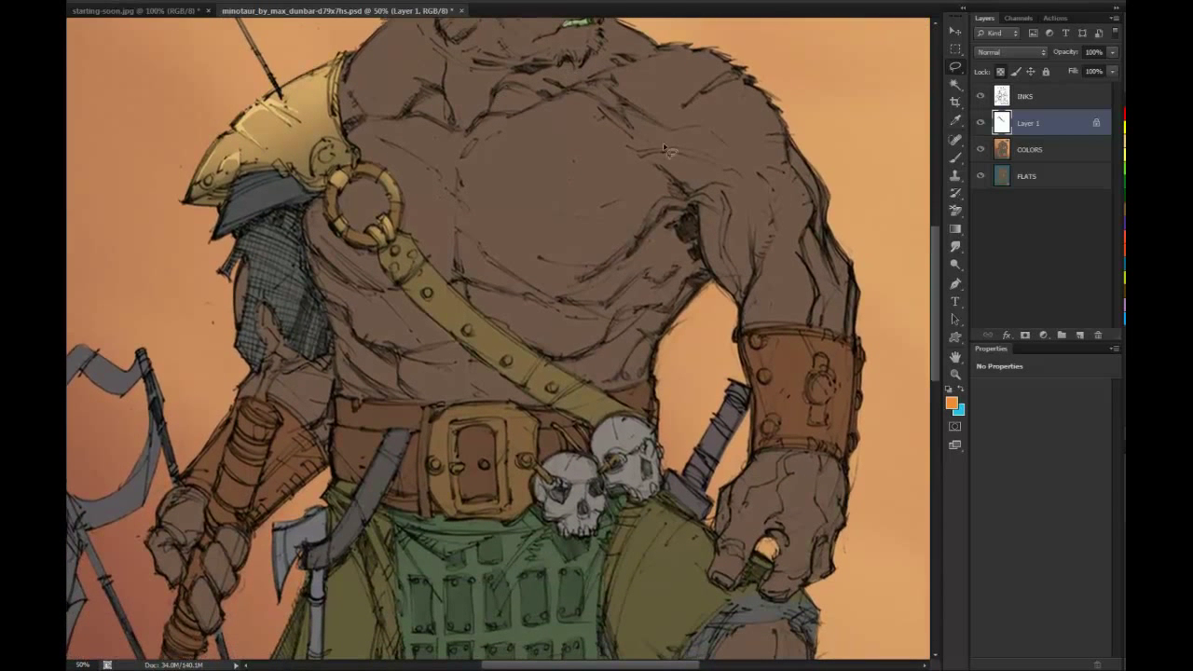
right_click(1041, 122)
left_click(1093, 429)
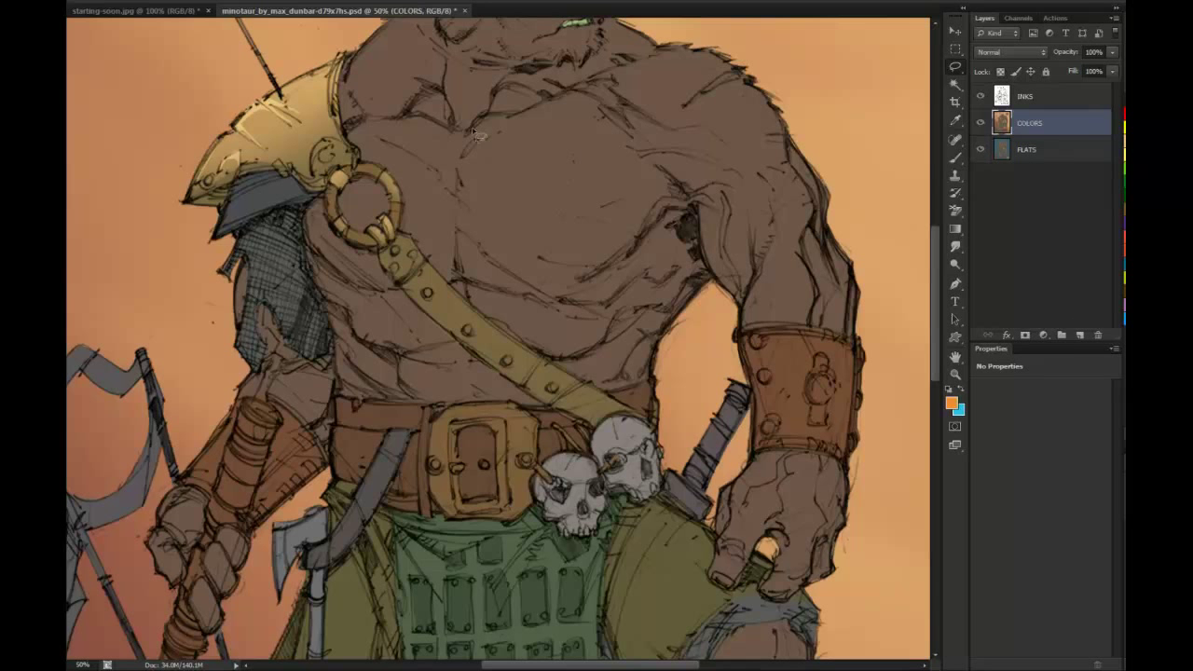
Select the blue-grey flap beneath the shoulder guard, copy it from the COLORS layer to a new layer, and lock its transparency
key("w")
left_click(262, 192)
left_click_drag(393, 187, 421, 308)
key("b")
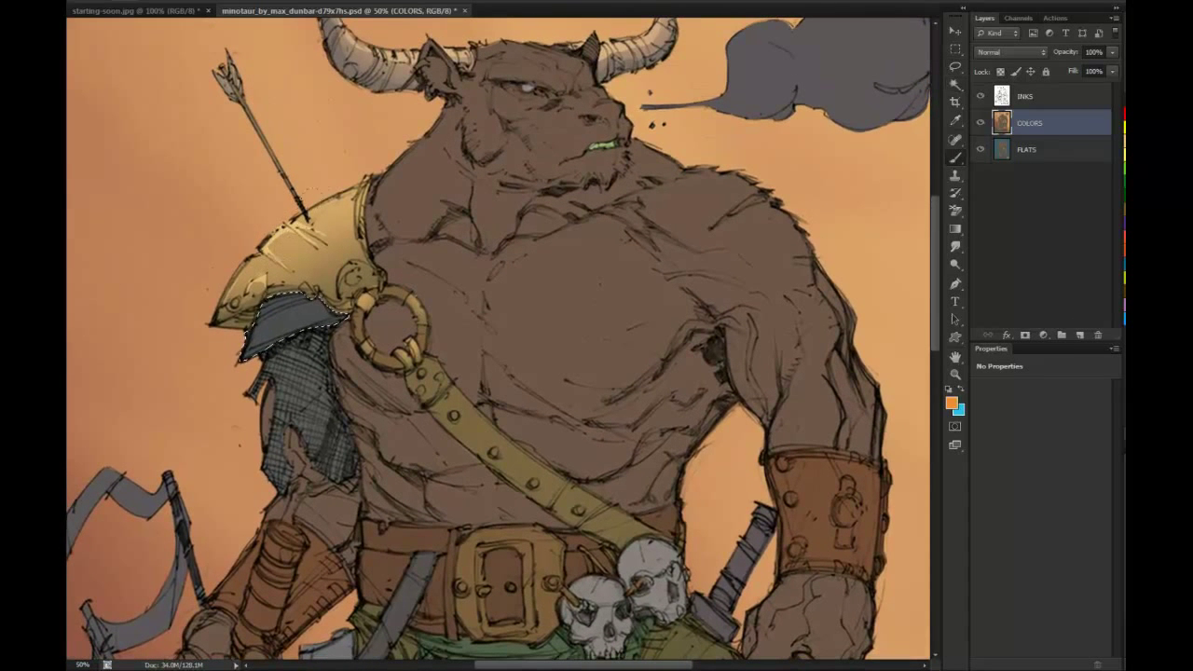
key("ctrl+j")
key("slash")
Lasso the lower part of the blue-grey shoulder flap, brush soft orange light onto it, and deselect
key("l")
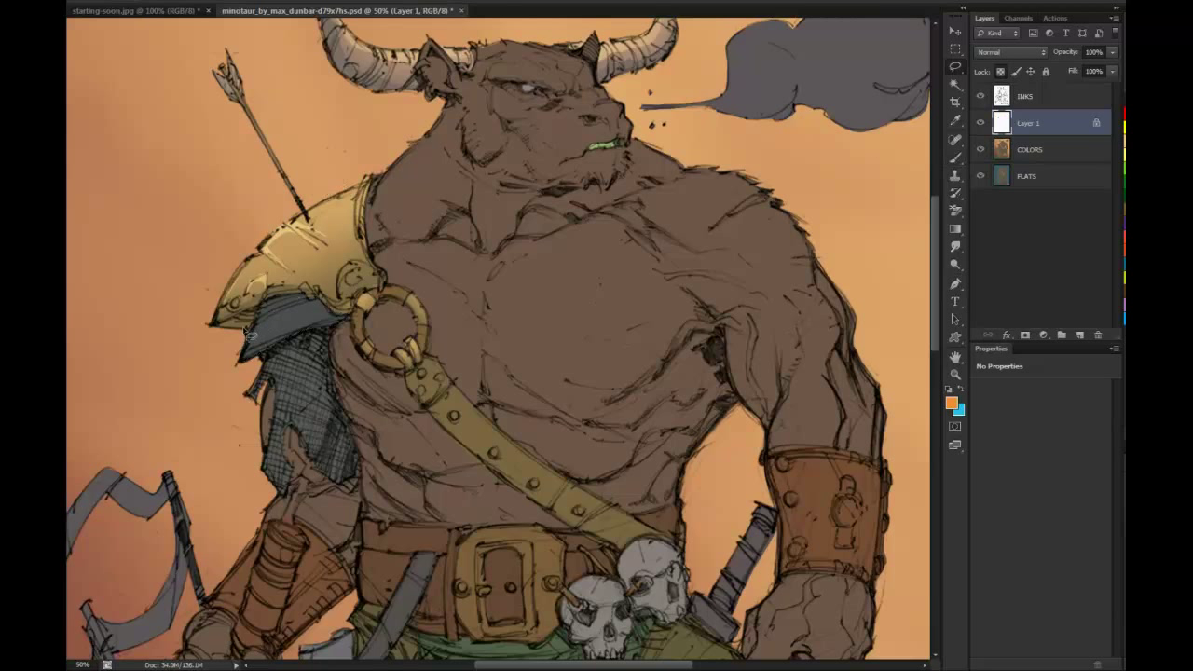
mouse_move(339, 327)
left_mouse_down()
mouse_move(233, 377)
mouse_move(237, 338)
mouse_move(283, 299)
left_mouse_up()
key("b")
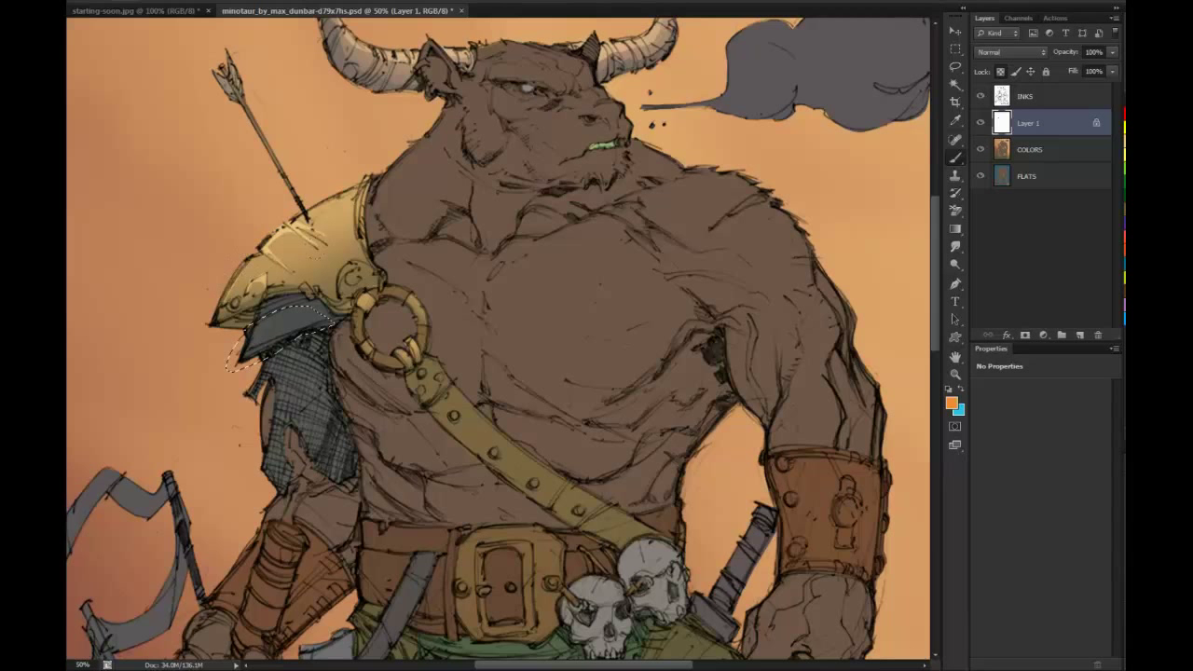
mouse_move(247, 351)
left_mouse_down()
mouse_move(315, 320)
mouse_move(266, 326)
left_mouse_up()
key("l")
key("ctrl+d")
Merge the shaded shoulder flap layer down into the COLORS layer
left_click_drag(555, 244, 545, 131)
key("w")
left_click(300, 257)
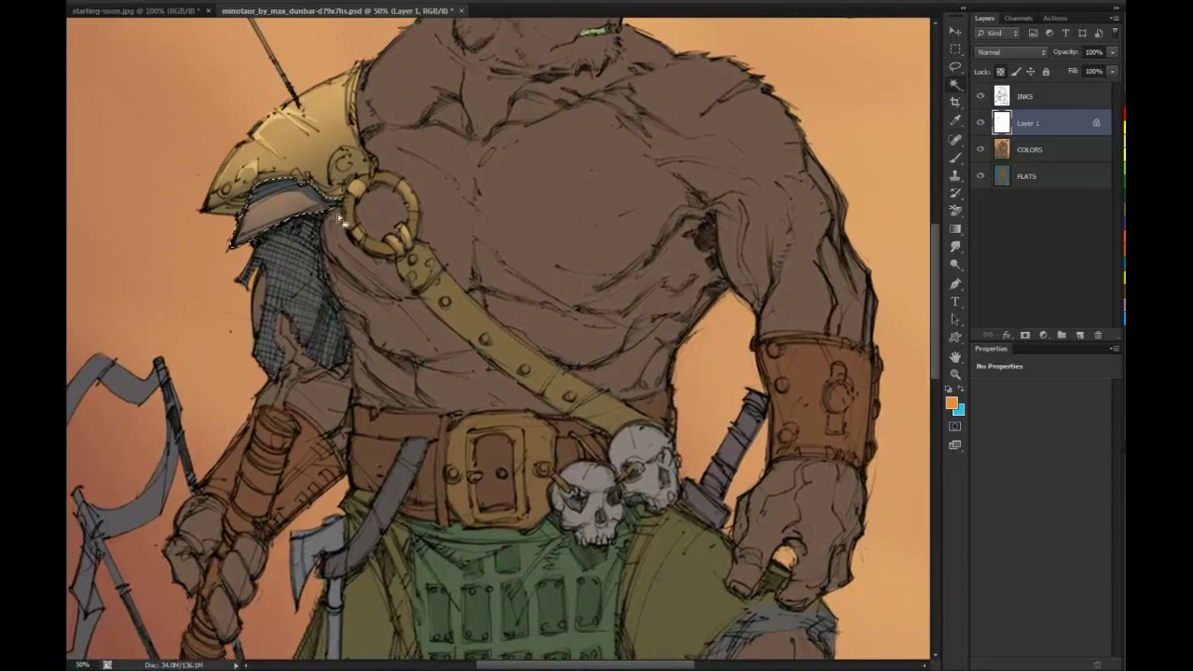
right_click(1060, 128)
left_click(1072, 402)
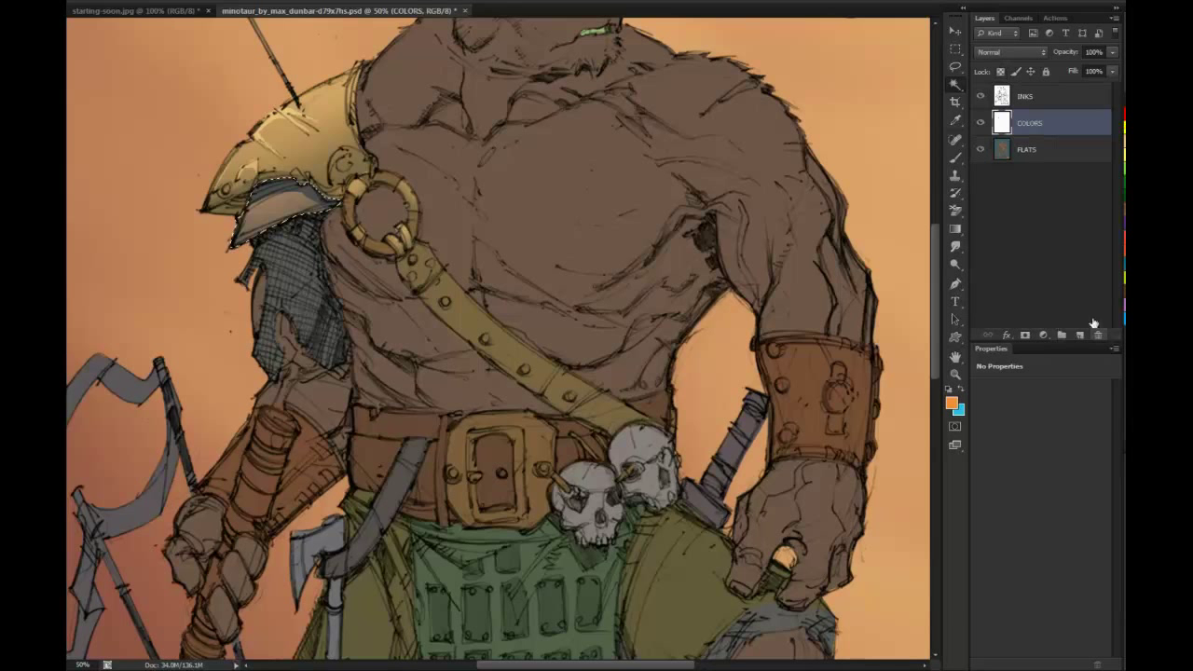
Select the dark mesh sleeve below the shoulder flap, copy it from the COLORS layer to a new layer, and lock its transparency
right_click(296, 262)
left_click(341, 466)
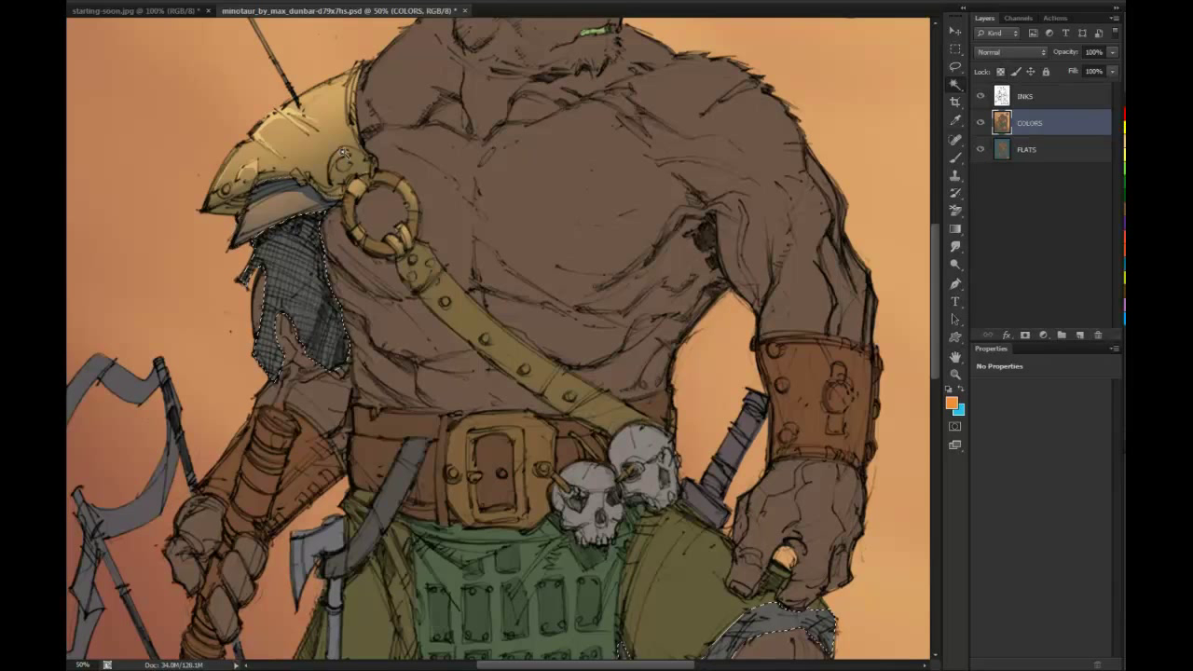
key("ctrl+j")
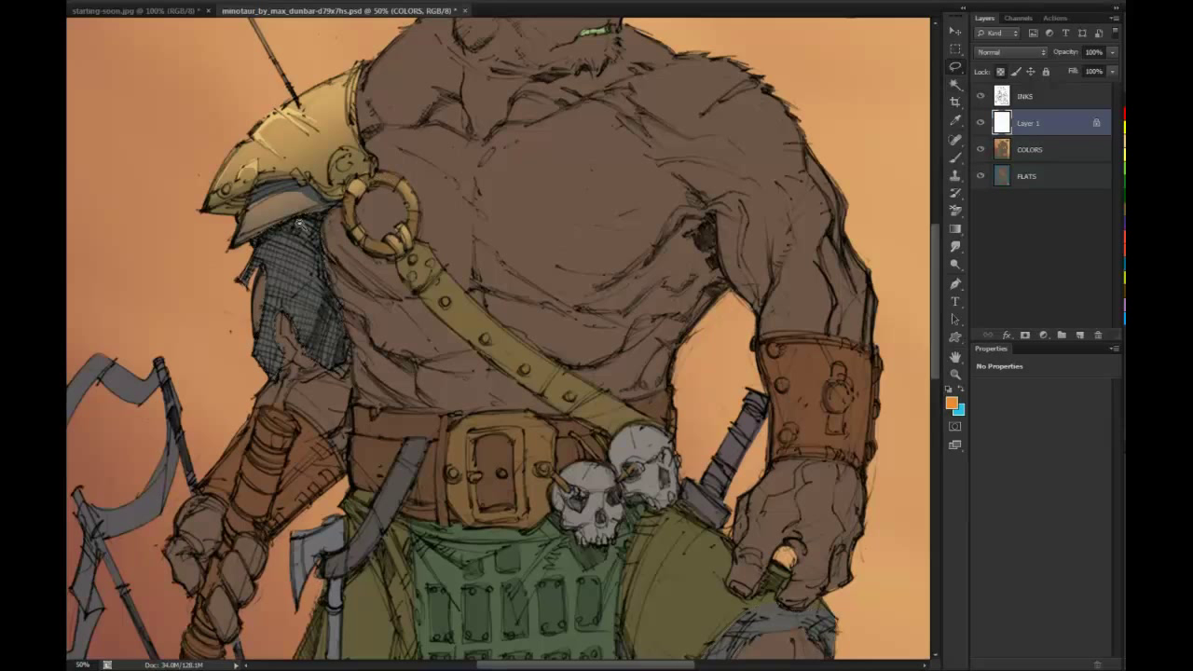
Lasso the outer side of the mesh sleeve, brush soft orange light onto it, and deselect
mouse_move(254, 249)
left_mouse_down()
mouse_move(297, 233)
mouse_move(317, 250)
mouse_move(325, 325)
mouse_move(289, 389)
mouse_move(229, 246)
mouse_move(252, 256)
left_mouse_up()
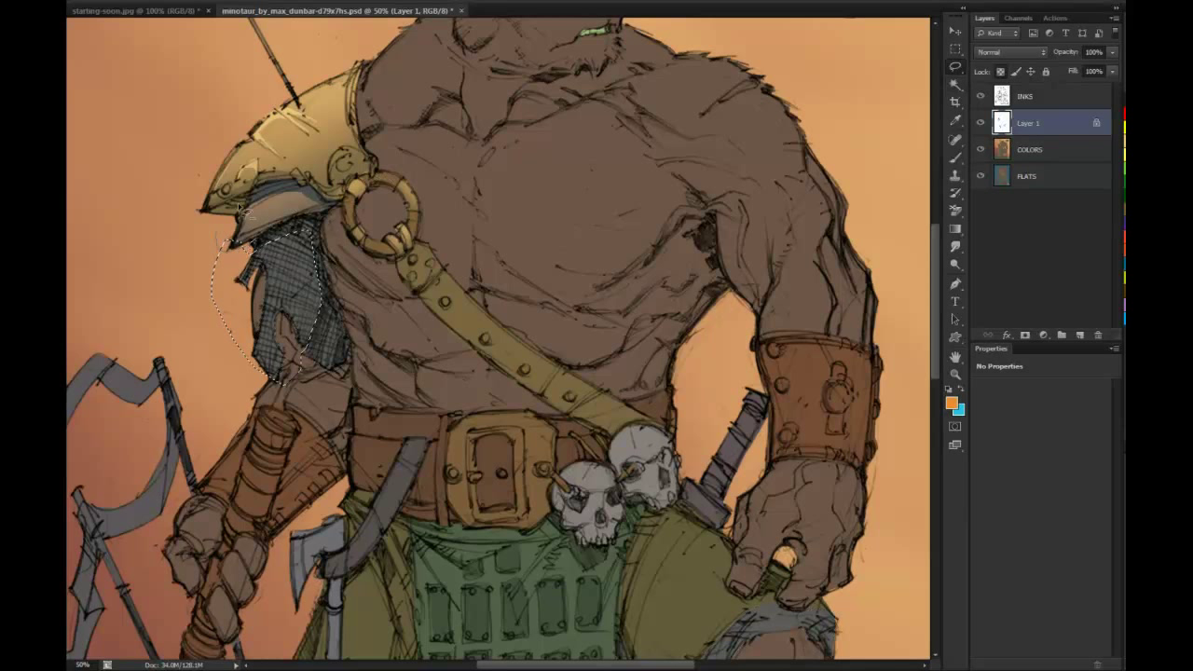
mouse_move(317, 369)
left_mouse_down()
mouse_move(323, 355)
mouse_move(322, 390)
left_mouse_up()
key("b")
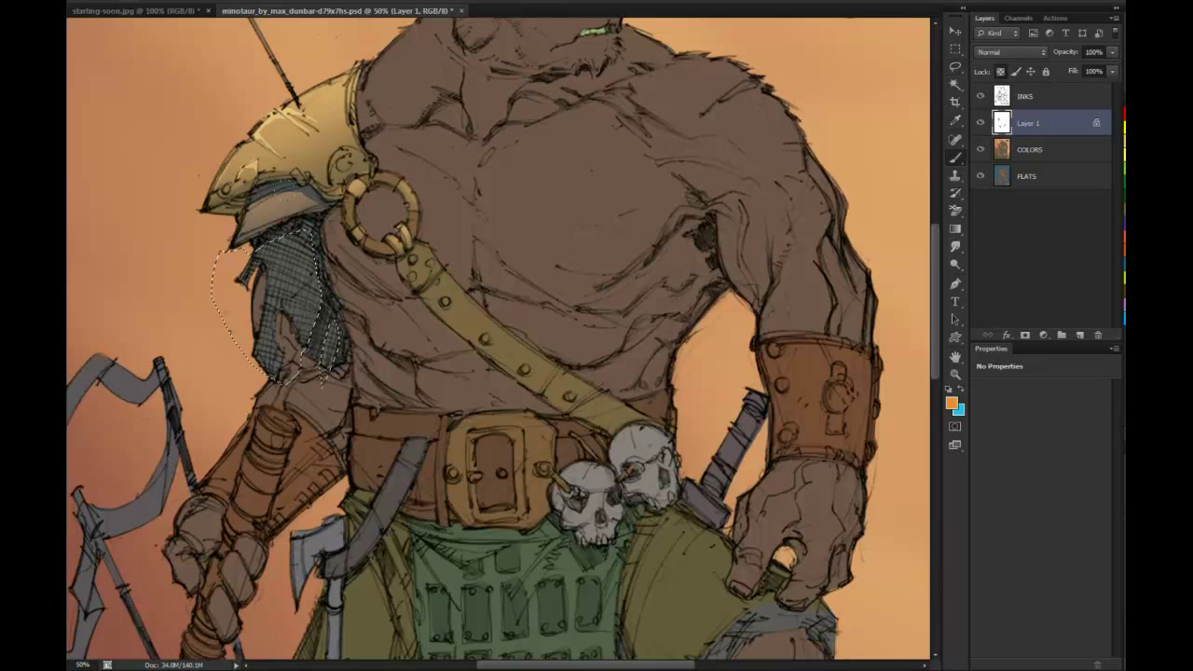
left_click_drag(287, 194, 381, 194)
left_click_drag(270, 251, 264, 297)
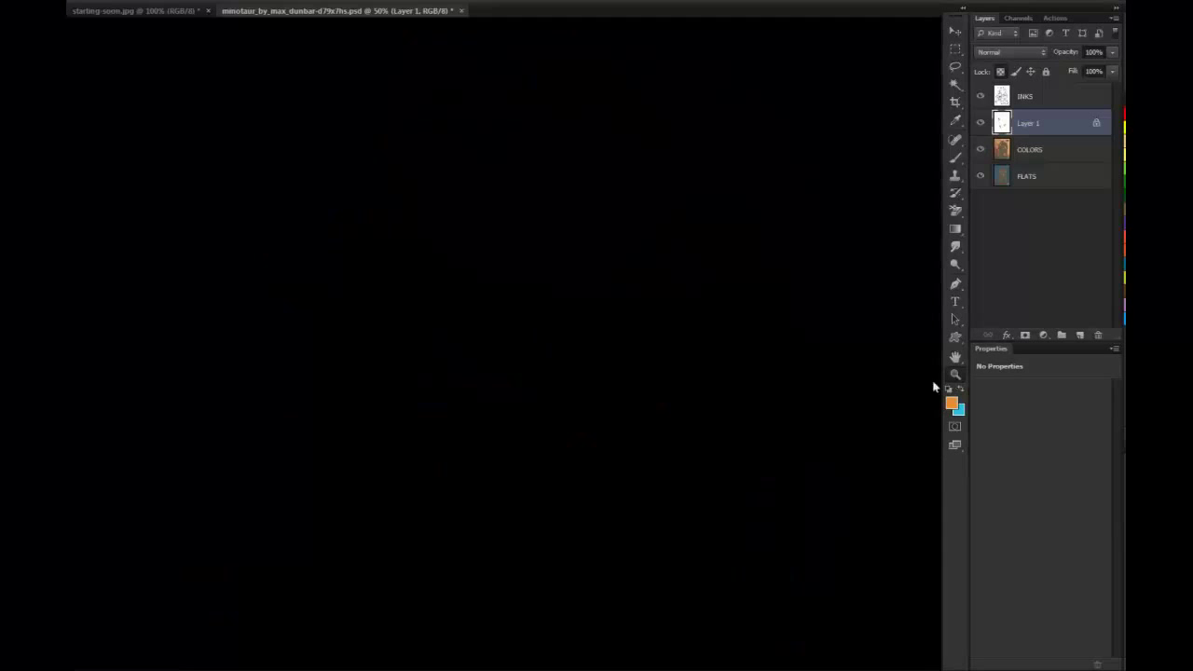
Merge the shaded mesh sleeve layer down into the COLORS layer
left_click(867, 430, "alt")
left_click(871, 424, "alt")
left_click(872, 422, "alt")
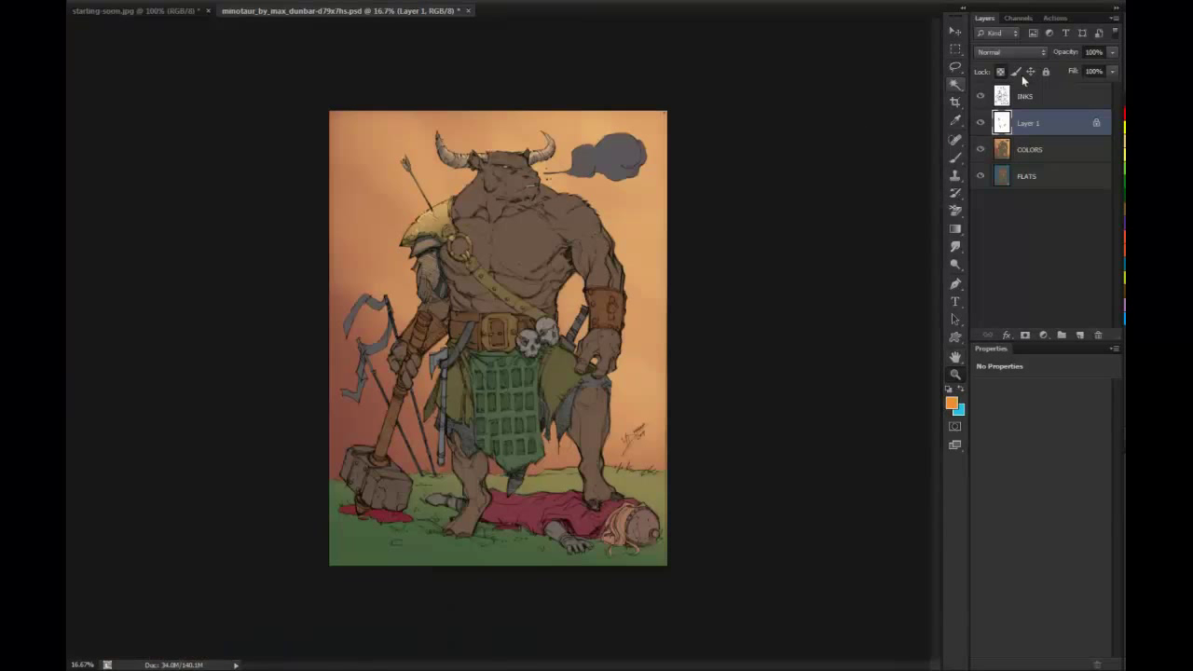
right_click(1033, 131)
left_click(1093, 436)
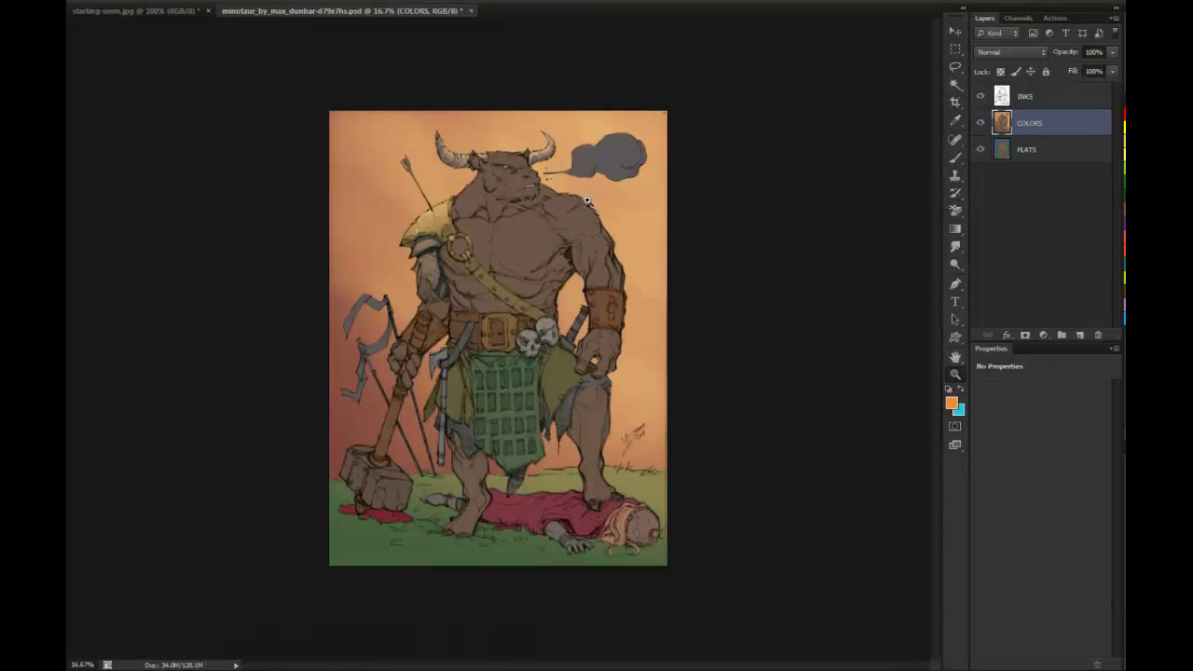
Select the grey smoke cloud beside the minotaur's mouth, brush soft orange light over its upper part, and deselect
left_click(580, 253)
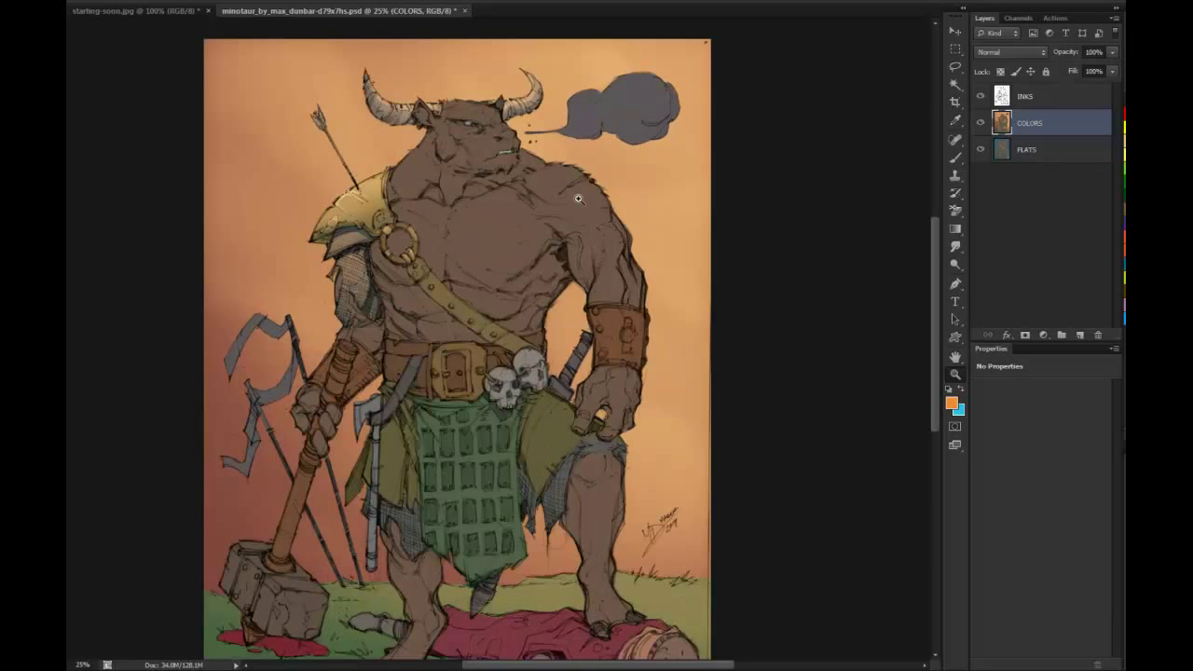
left_click(413, 324)
left_click_drag(570, 161, 526, 229)
left_click(456, 132)
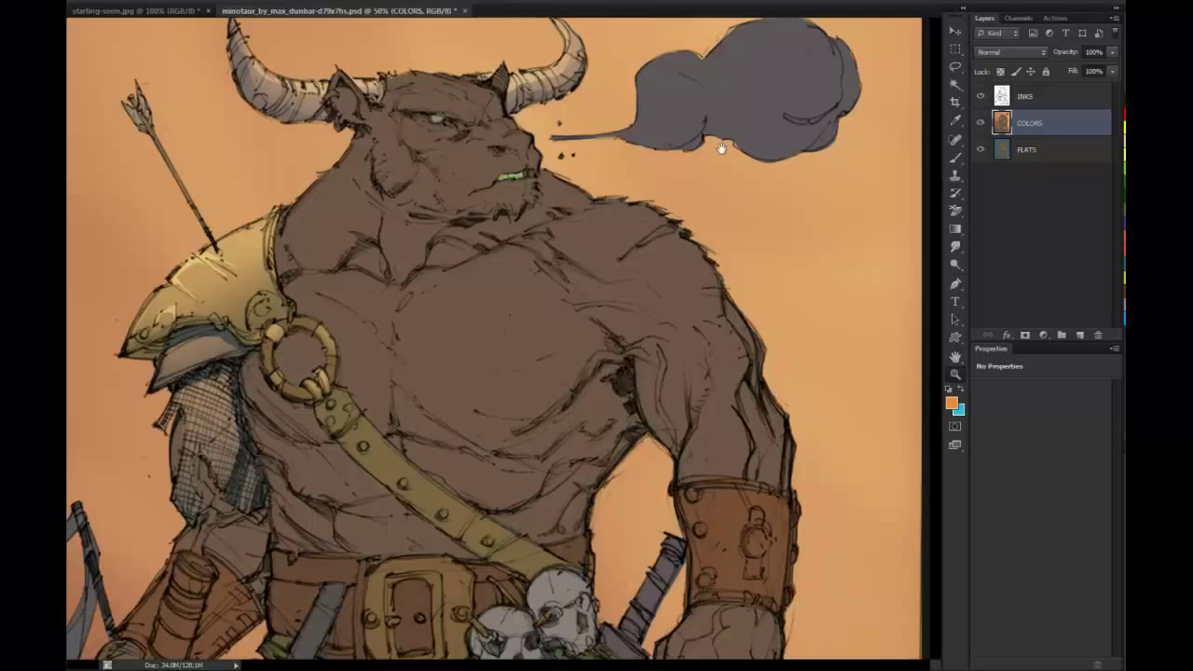
left_click_drag(724, 149, 671, 186)
key("w")
left_click(670, 147)
key("b")
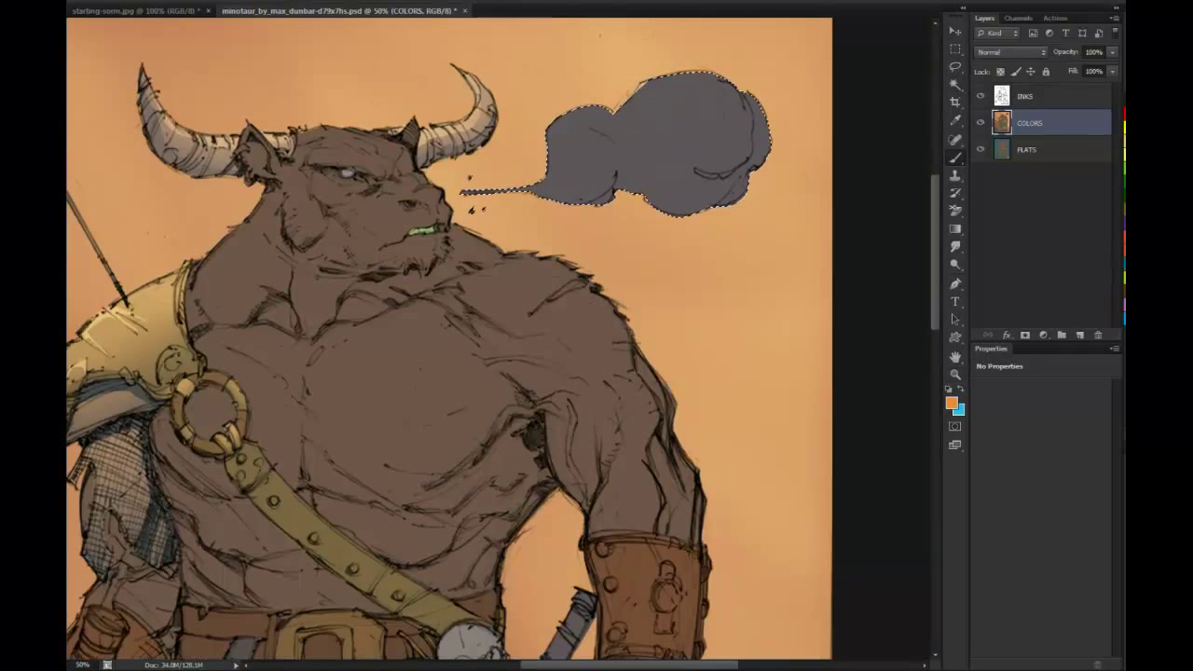
mouse_move(659, 127)
left_mouse_down()
mouse_move(617, 134)
mouse_move(547, 91)
mouse_move(651, 66)
mouse_move(701, 112)
mouse_move(643, 112)
mouse_move(545, 87)
mouse_move(532, 111)
mouse_move(627, 50)
mouse_move(654, 74)
mouse_move(708, 60)
mouse_move(647, 56)
mouse_move(691, 55)
mouse_move(640, 122)
mouse_move(681, 94)
left_mouse_up()
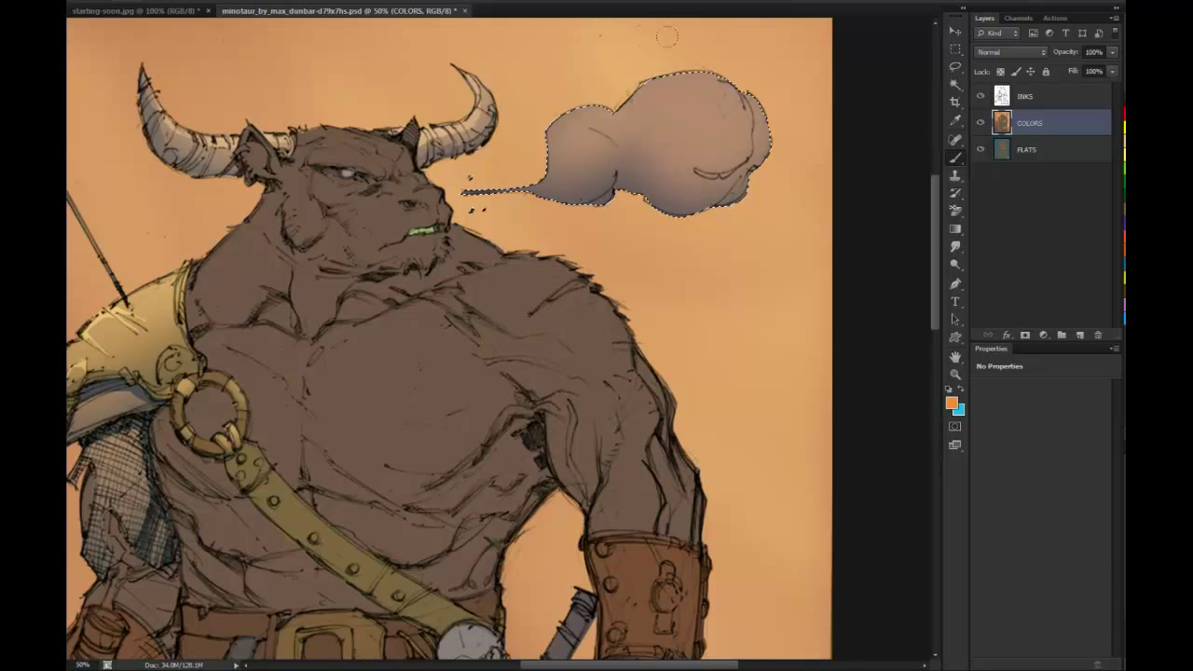
left_click_drag(667, 36, 652, 47)
key("l")
left_click(884, 77)
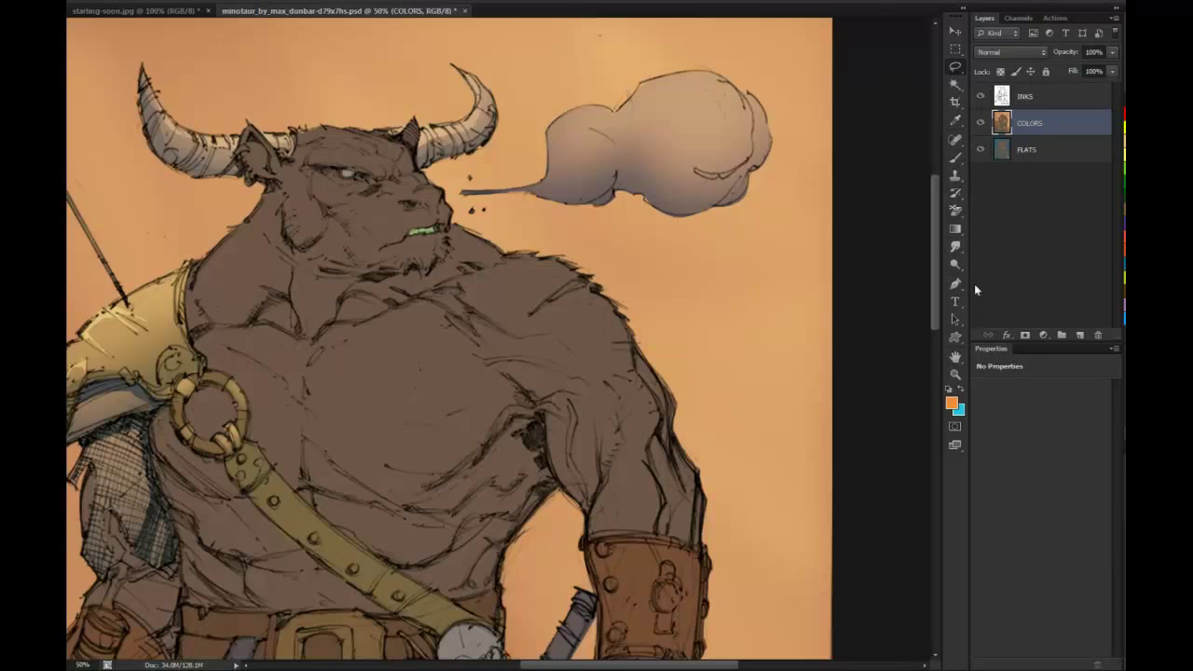
Select the gold strap ring and belt buckle, copy them from the COLORS layer to a new layer, and lock its transparency
left_click(956, 375)
left_click(867, 378, "alt")
left_click(865, 378, "alt")
left_click(864, 379, "alt")
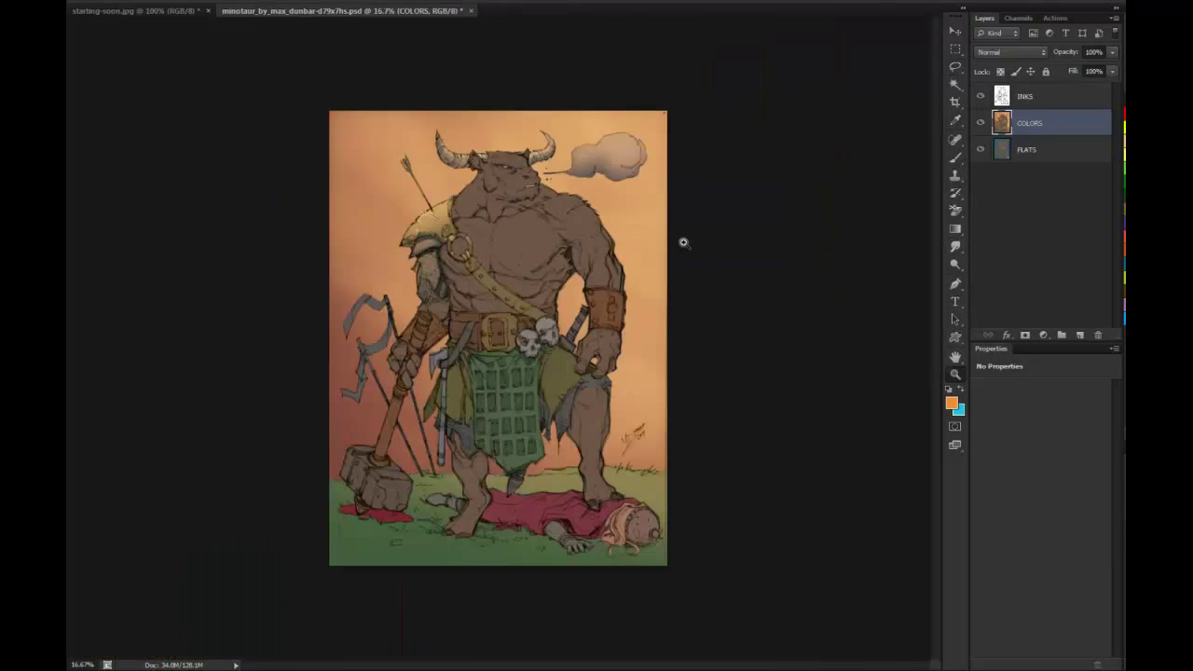
left_click(532, 292)
left_click(501, 251)
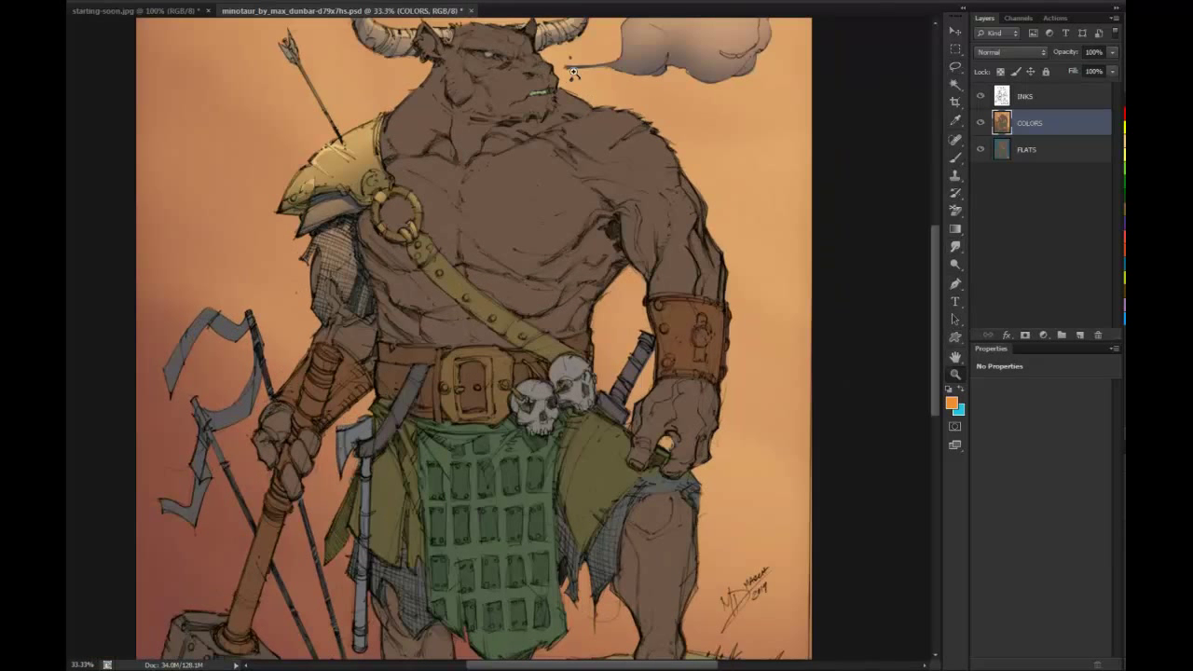
scroll(559, 188, "up", 1)
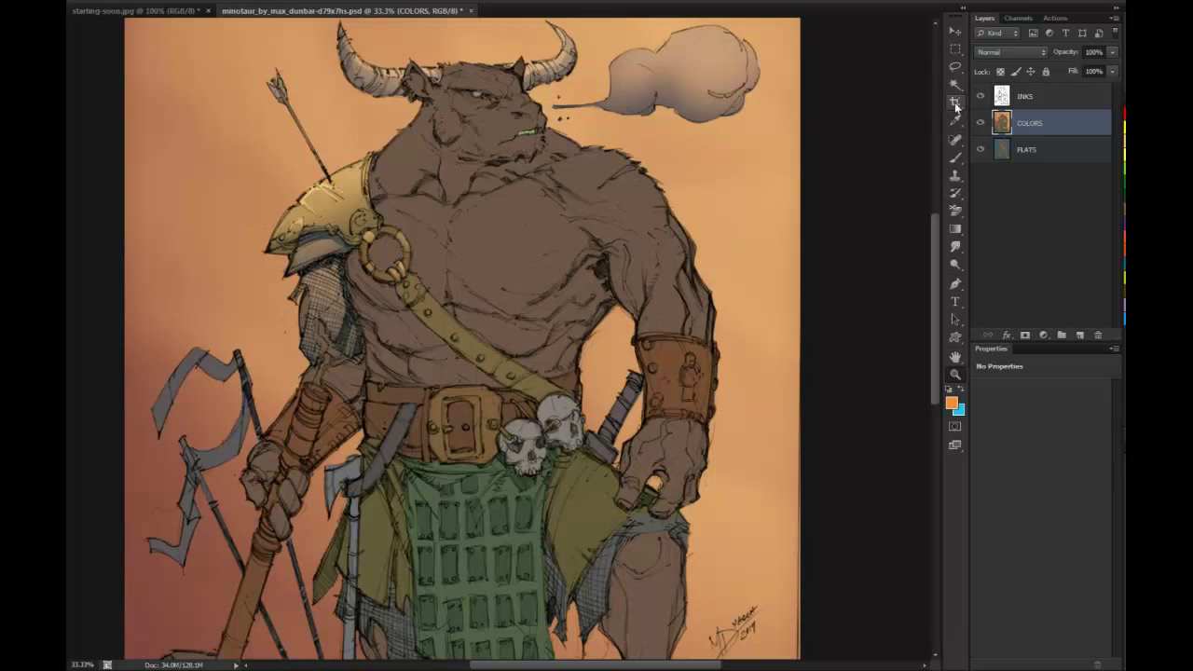
key("w")
left_click(396, 234)
left_click_drag(522, 410, 550, 428)
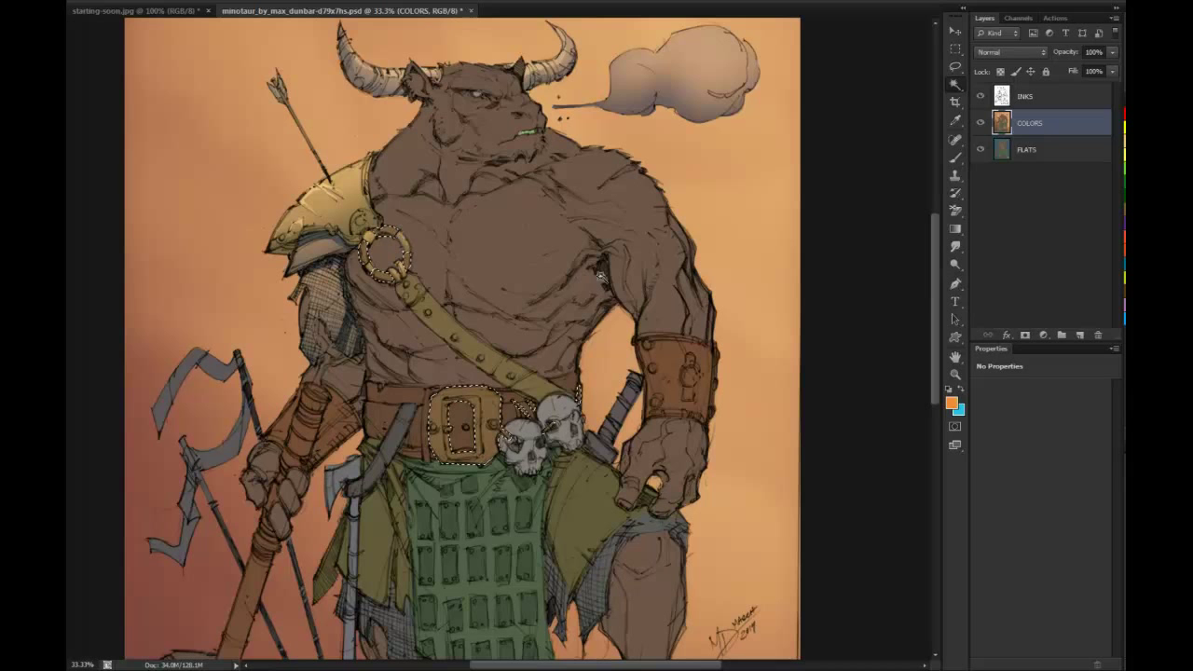
key("ctrl+shift+alt+n")
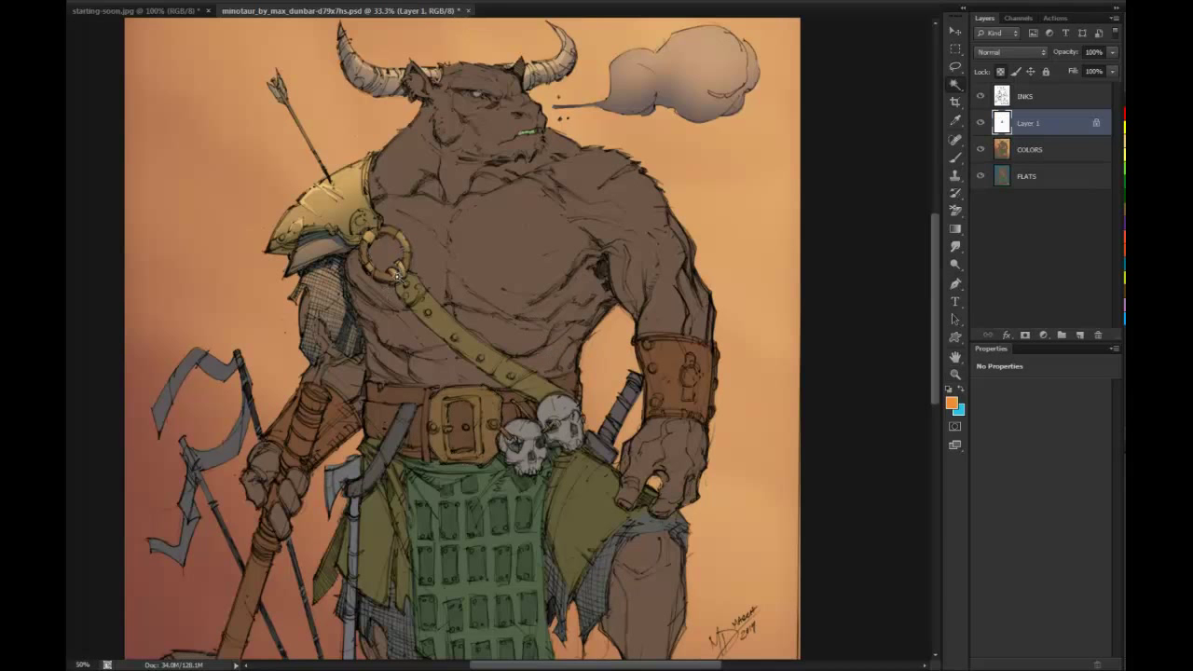
Brush soft orange shading onto segments of the gold strap ring within its selection, and deselect
scroll(387, 270, "up", 1)
key("b")
key("ctrl+space")
left_click(399, 224, "ctrl")
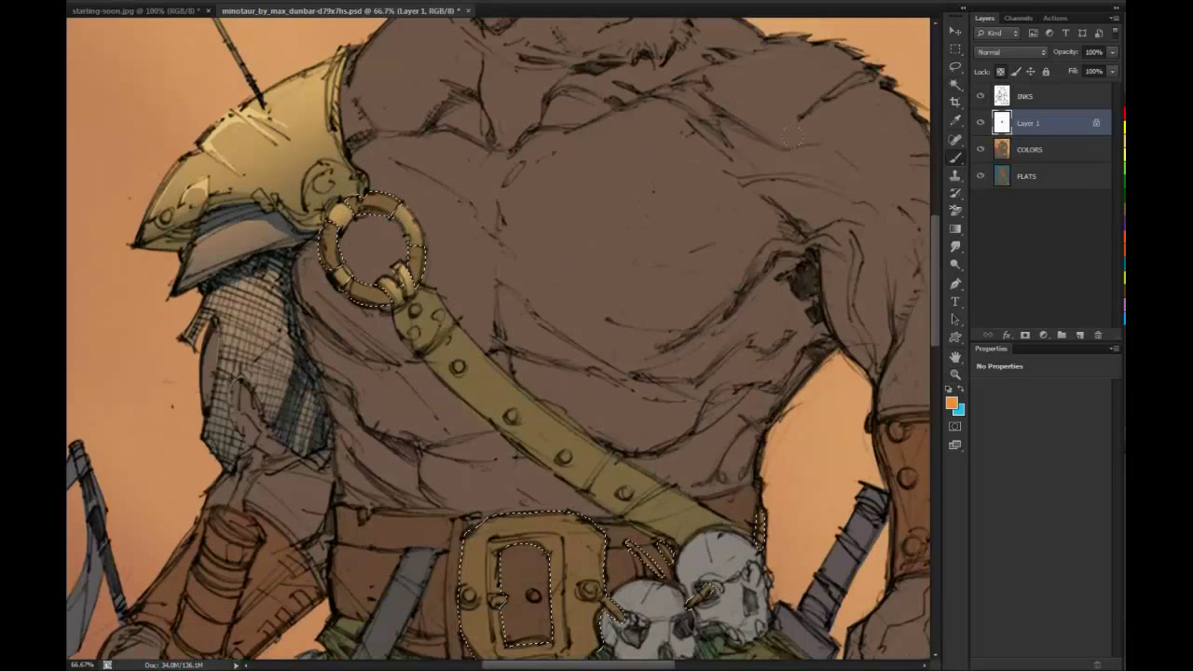
left_click_drag(596, 242, 527, 253)
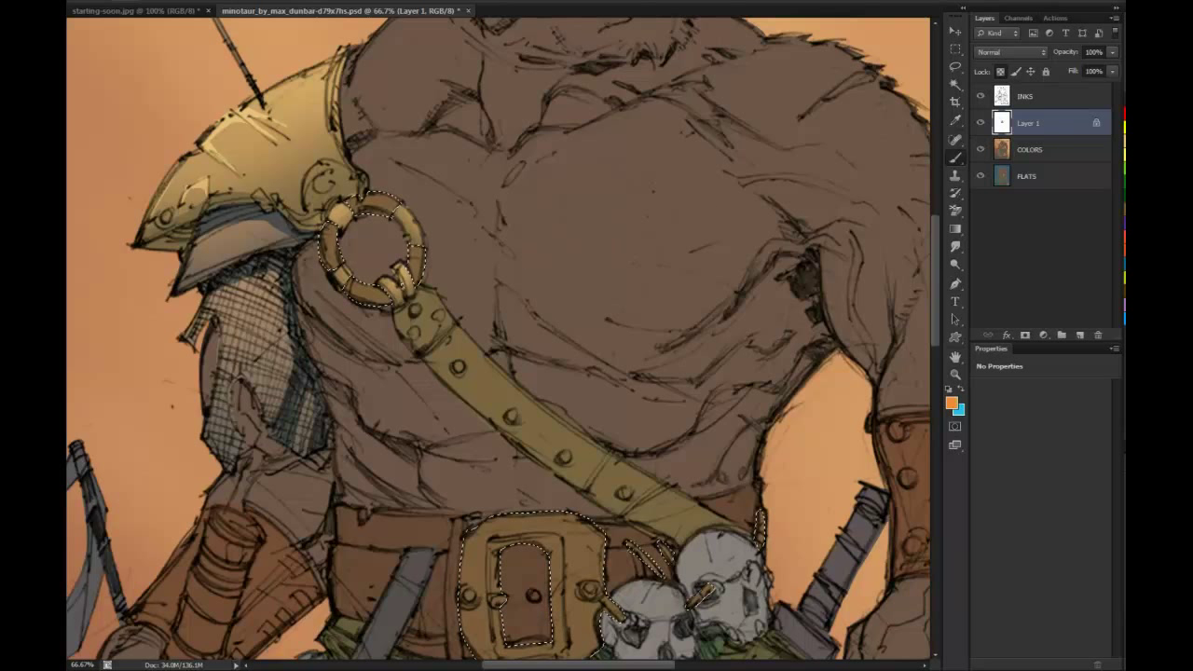
left_click_drag(390, 197, 370, 198)
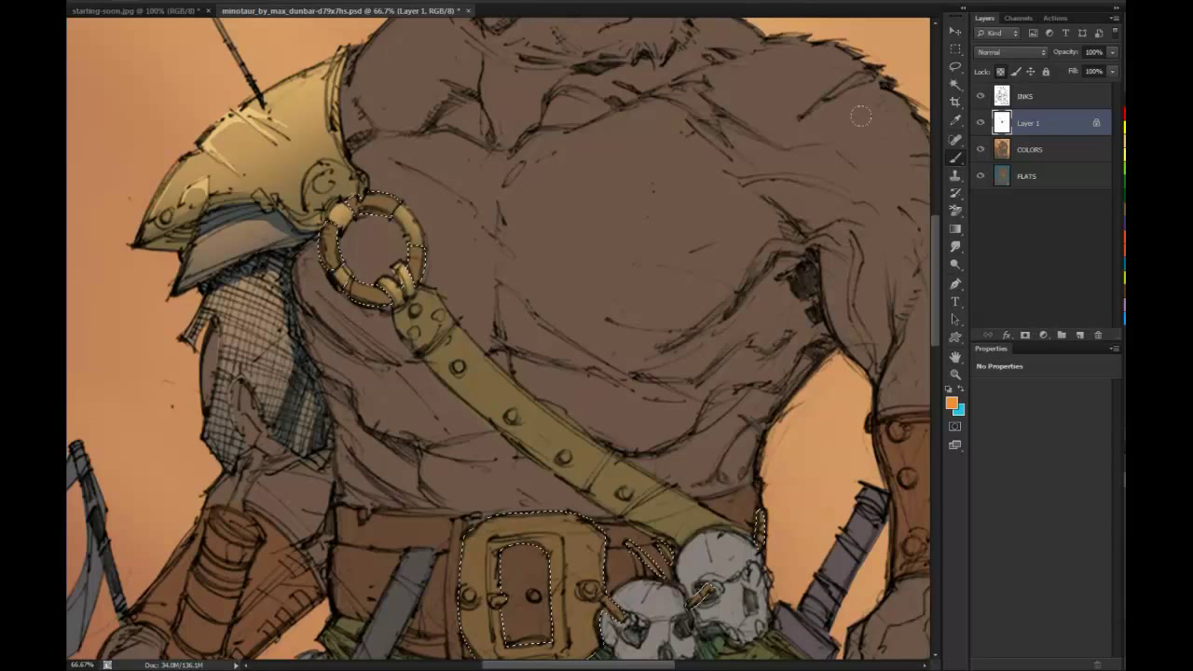
key("l")
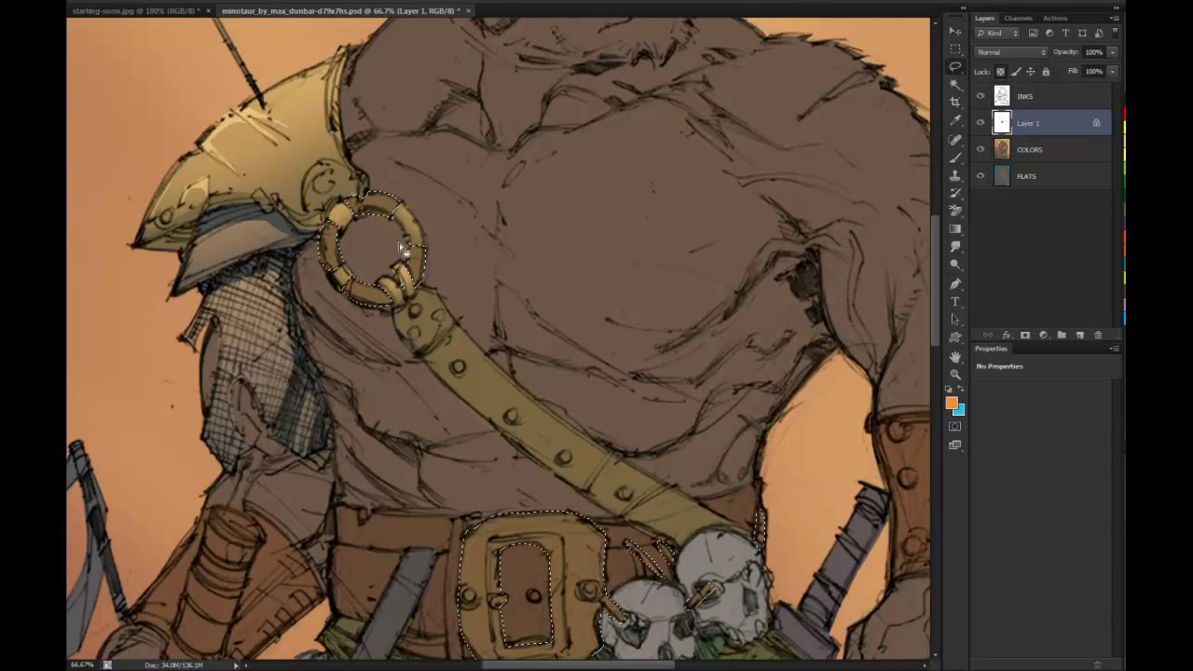
key("ctrl+d")
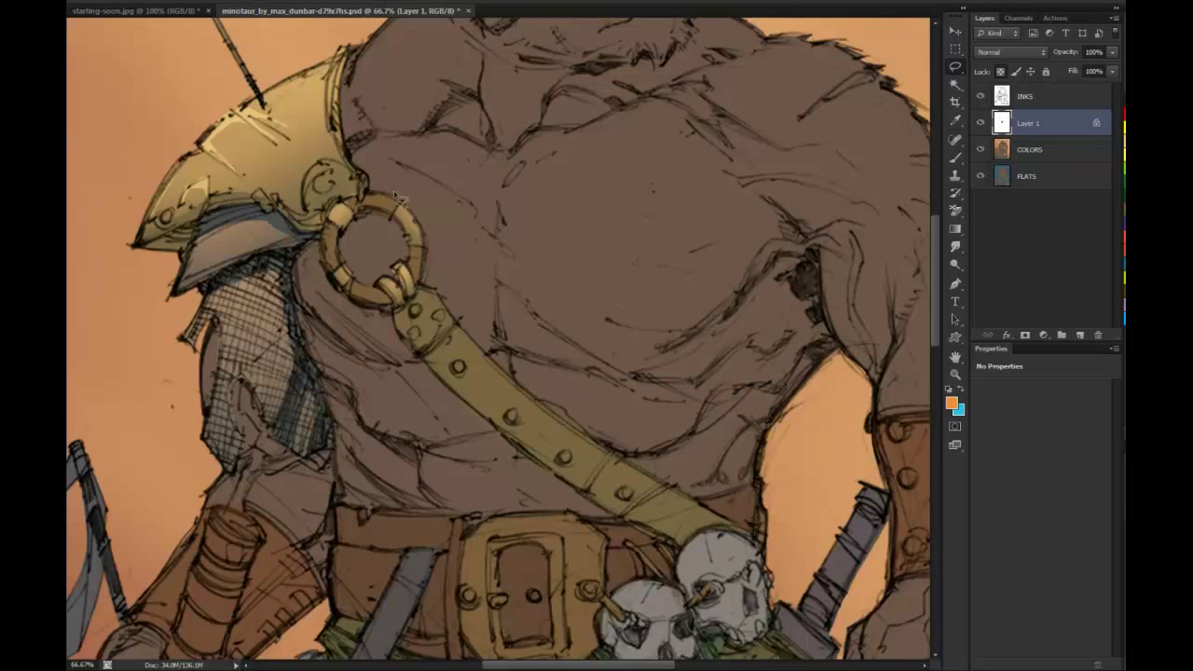
Brush brighter orange highlights onto the strap ring's segments
key("w")
key("b")
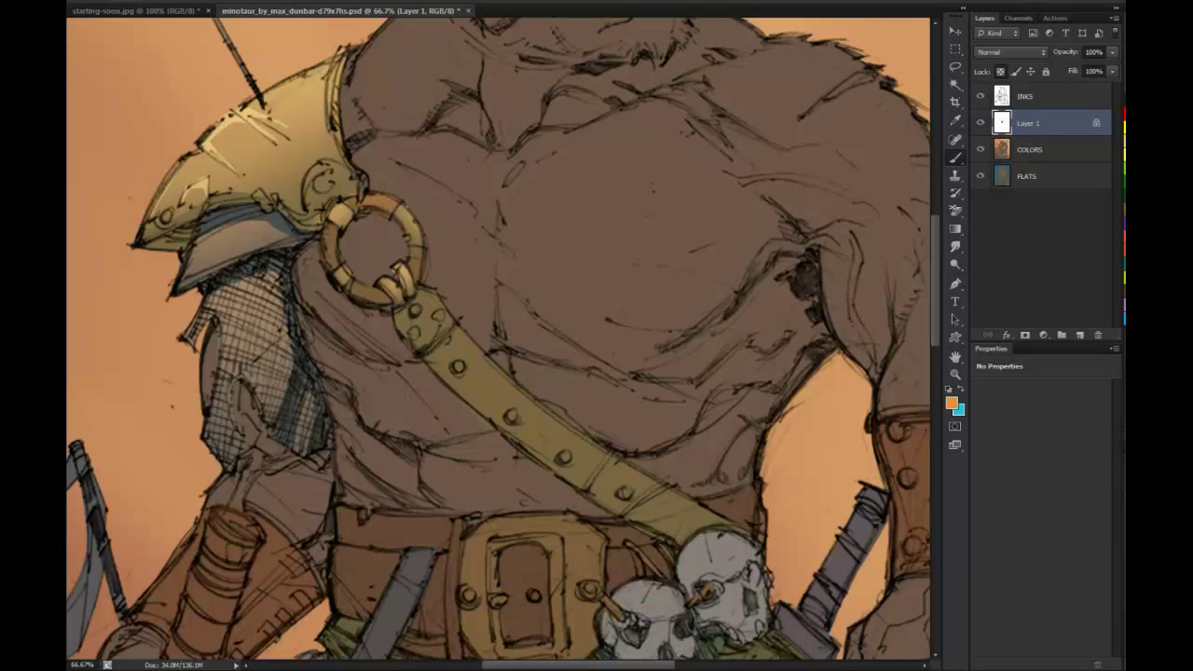
mouse_move(395, 211)
left_mouse_down()
mouse_move(340, 245)
mouse_move(342, 272)
mouse_move(335, 249)
mouse_move(335, 270)
mouse_move(332, 258)
mouse_move(385, 302)
mouse_move(364, 294)
mouse_move(417, 269)
left_mouse_up()
key("l")
Lasso the belt buckle's frame without its centre and studs, brush orange light onto it, and deselect
left_click_drag(505, 276, 435, 105)
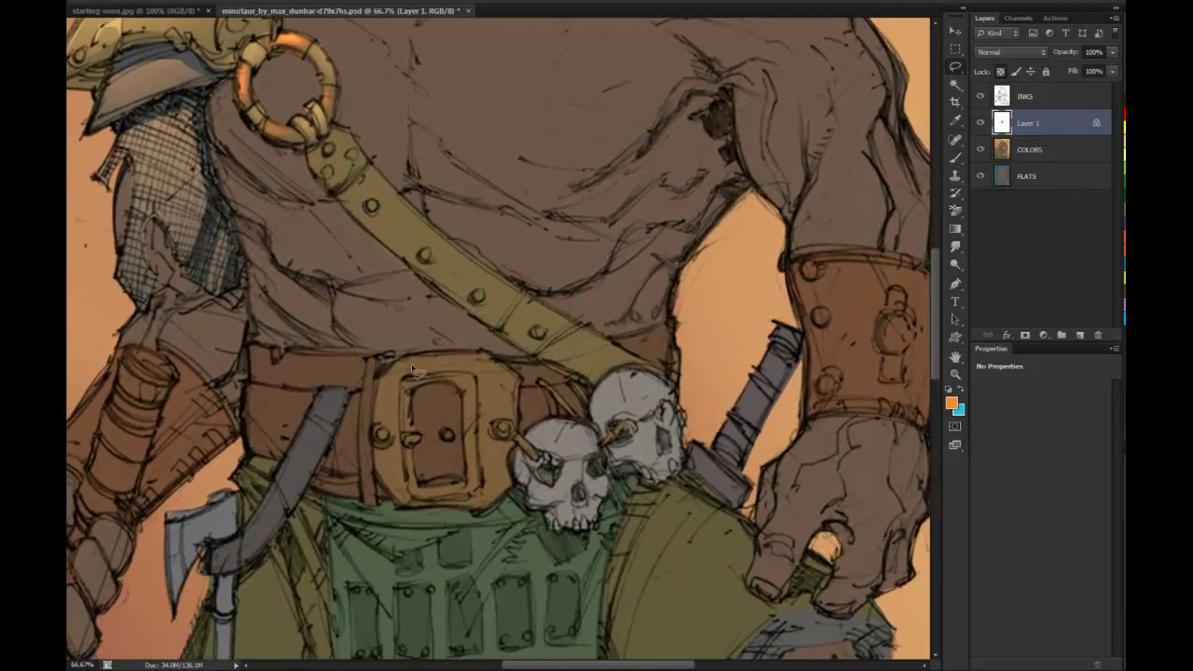
mouse_move(399, 352)
left_mouse_down()
mouse_move(377, 477)
mouse_move(410, 505)
mouse_move(512, 492)
mouse_move(503, 429)
mouse_move(518, 391)
left_mouse_up()
left_click_drag(481, 348, 404, 347)
mouse_move(402, 403)
left_mouse_down()
mouse_move(431, 377)
mouse_move(477, 383)
mouse_move(485, 498)
mouse_move(424, 503)
mouse_move(411, 394)
mouse_move(421, 377)
left_mouse_up()
key("b")
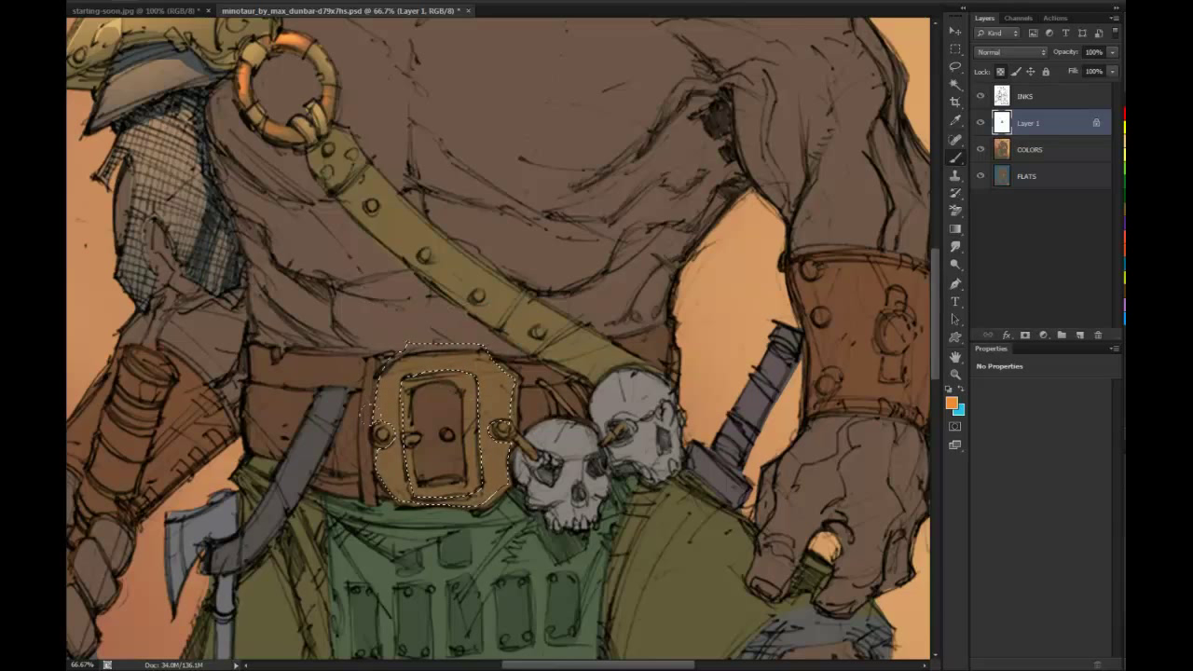
mouse_move(483, 372)
left_mouse_down()
mouse_move(509, 415)
mouse_move(384, 401)
mouse_move(396, 454)
left_mouse_up()
key("ctrl+d")
key("l")
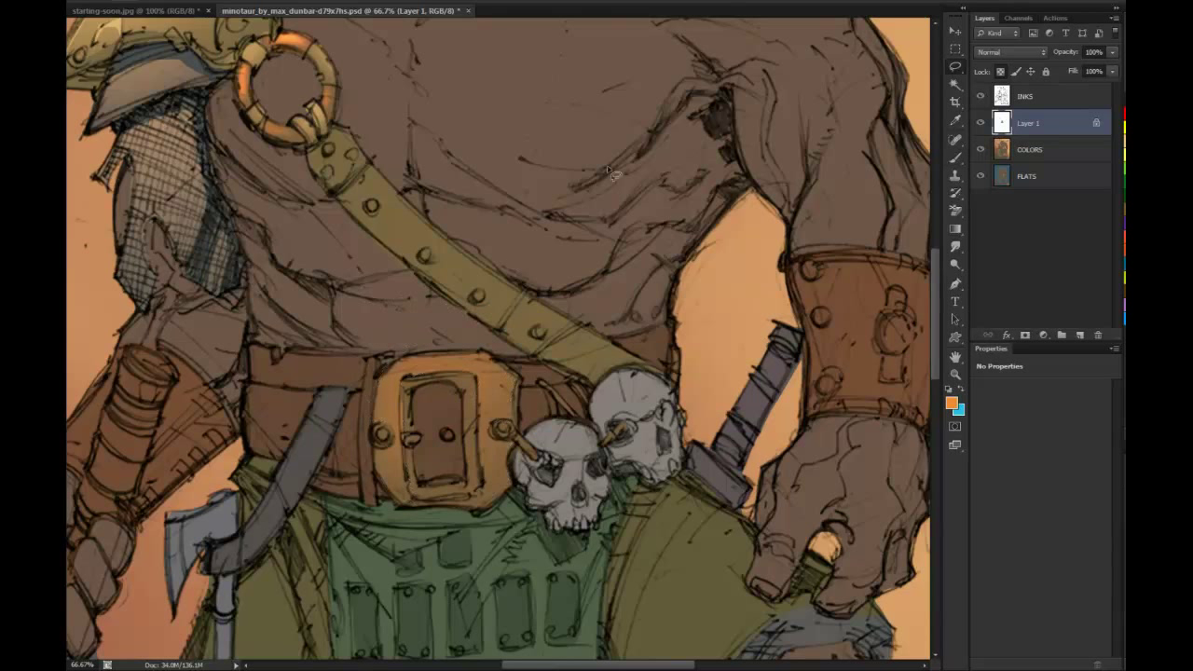
Merge the shaded ring and buckle layer down into the COLORS layer
key("b")
key("l")
left_click(954, 377)
left_click(839, 436, "alt")
left_click(839, 435, "alt")
left_click(839, 436, "alt")
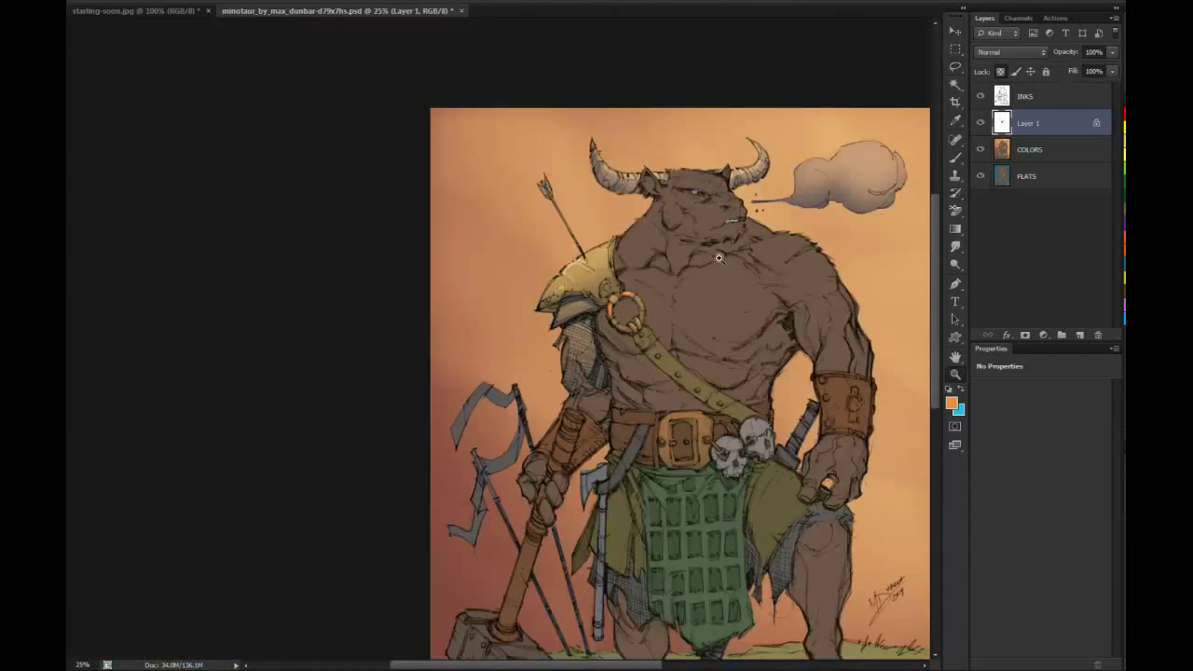
left_click_drag(730, 282, 585, 228)
left_click(565, 353)
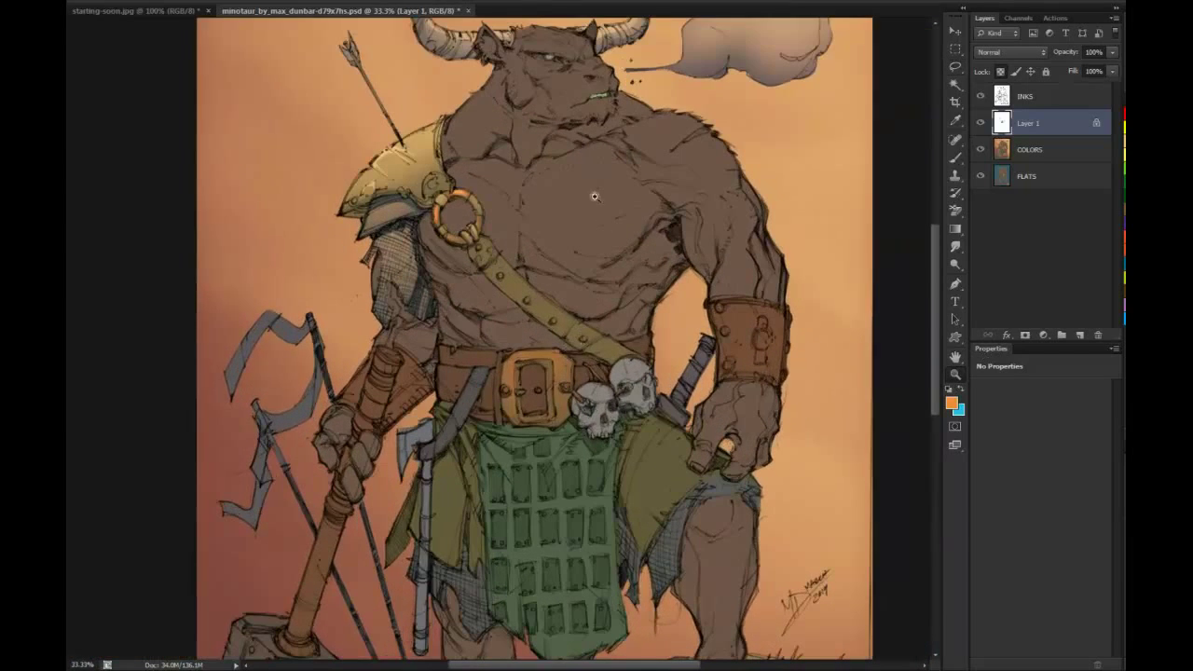
scroll(570, 207, "up", 1)
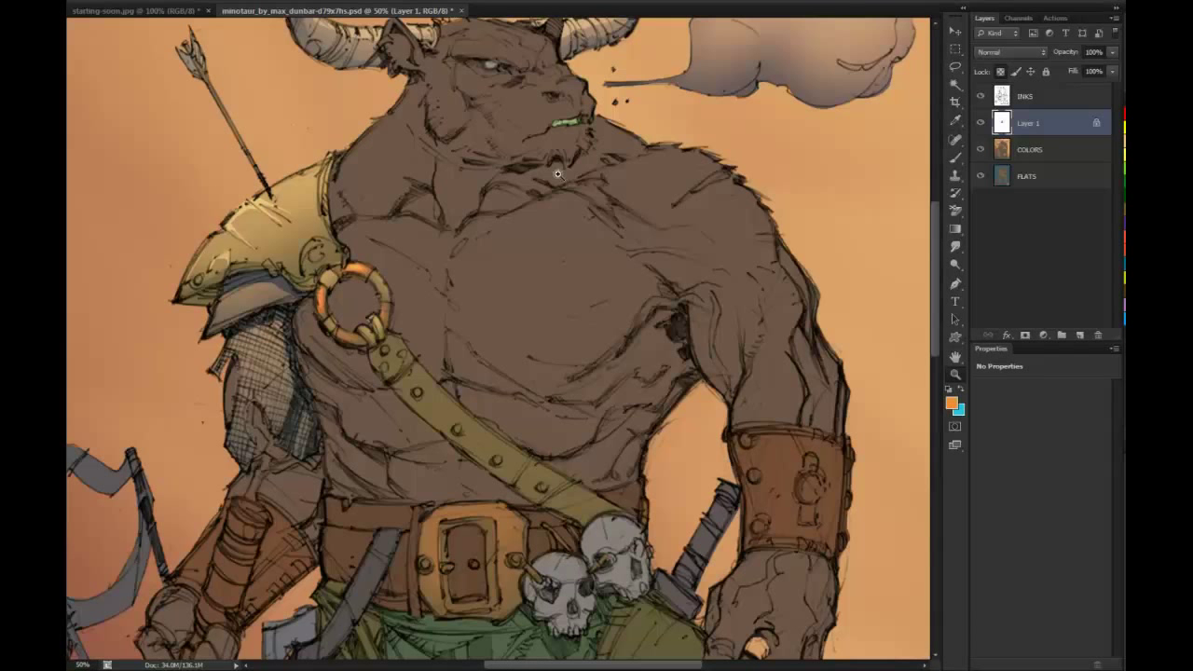
left_click_drag(510, 344, 530, 222)
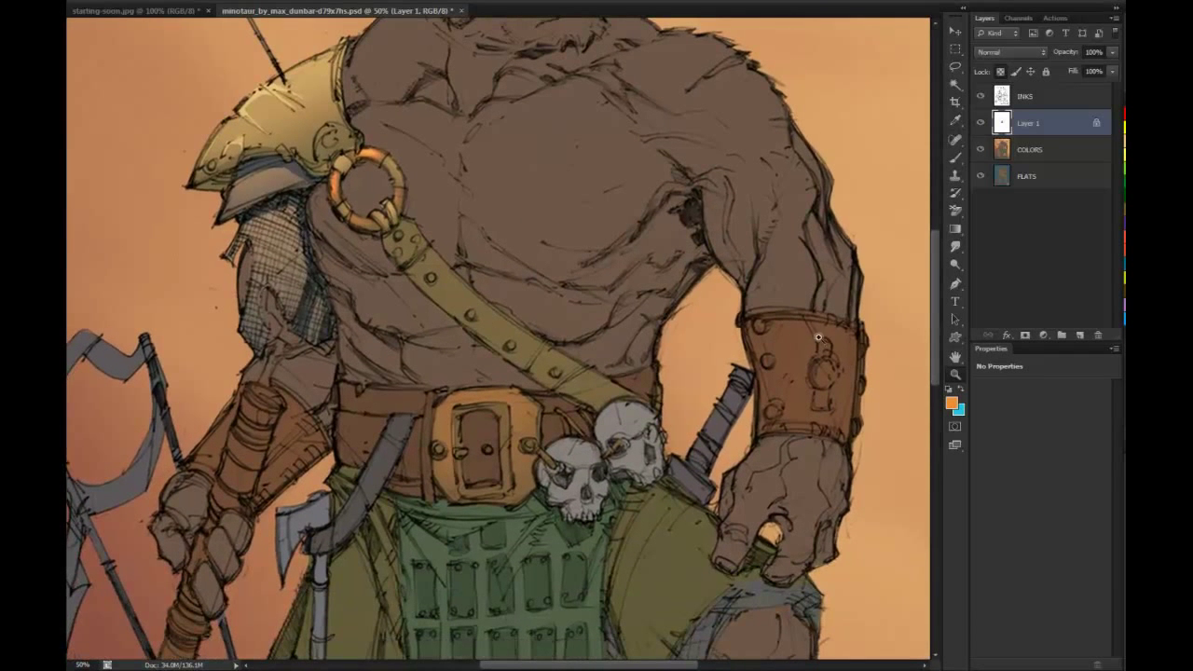
left_click(1026, 123, "ctrl")
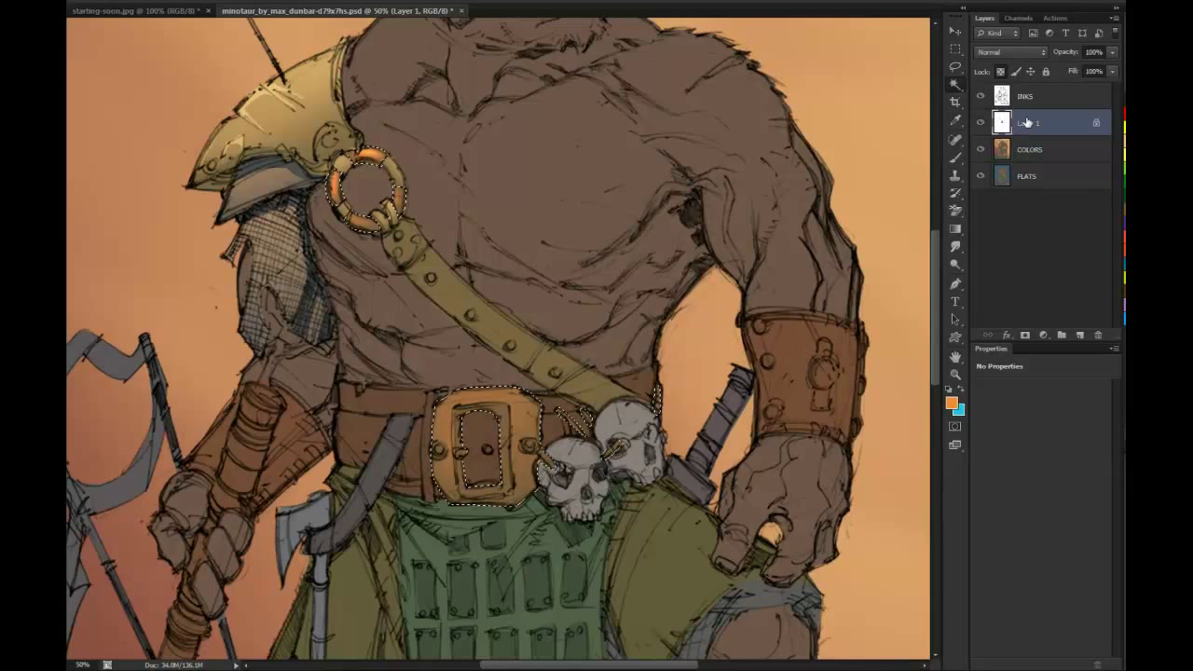
right_click(1026, 122)
left_click(1035, 181)
Clear the ring and buckle selection and select the brown leather wrist guards on both forearms
right_click(810, 328)
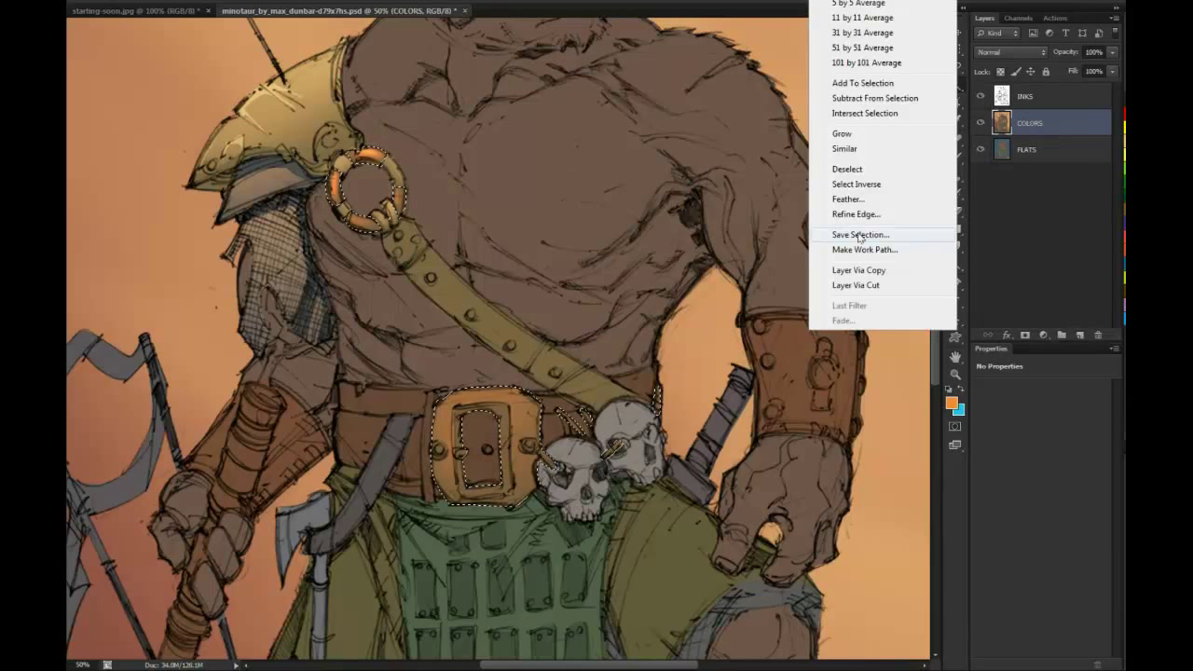
left_click(853, 172)
left_click(795, 343)
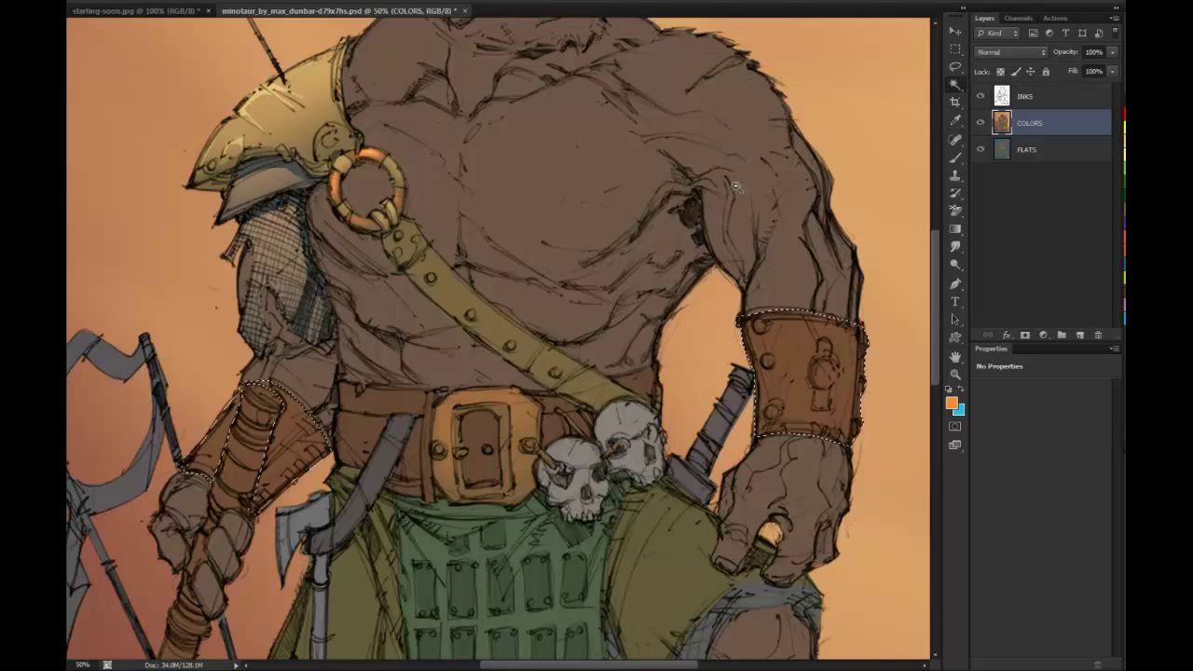
Copy the selected wrist guards to a new layer with locked transparency and lasso the light-facing parts of both guards
key("ctrl+j")
key("slash")
key("l")
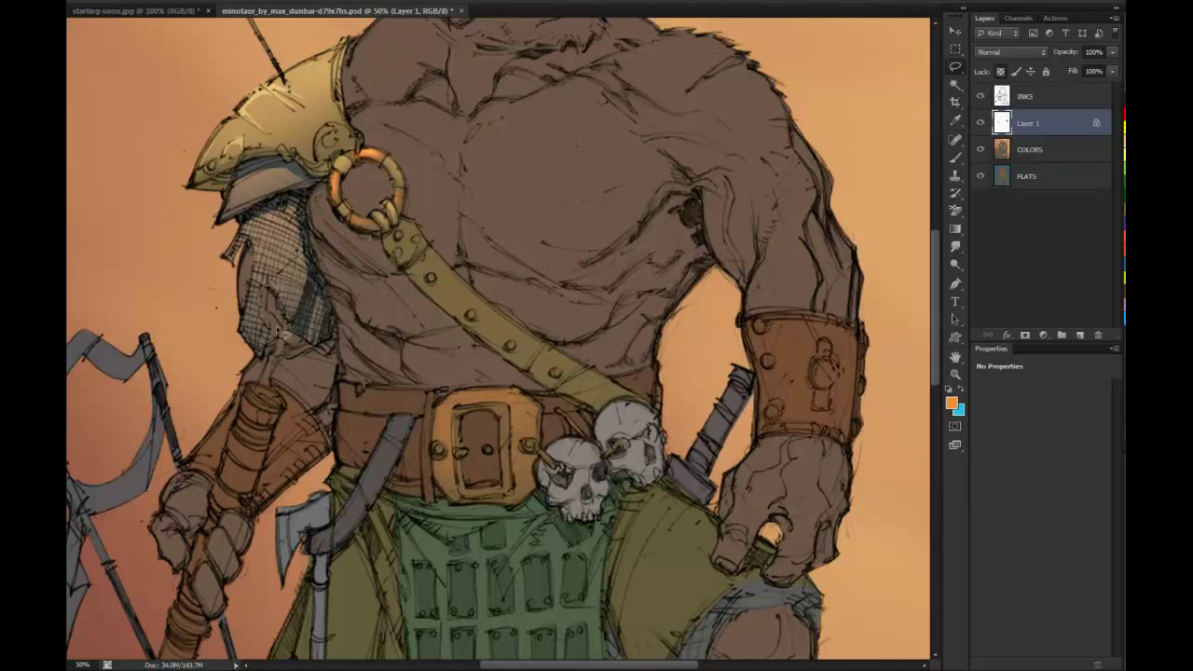
left_click_drag(284, 458, 243, 511)
left_click_drag(200, 417, 231, 373)
mouse_move(823, 317)
left_mouse_down()
mouse_move(858, 347)
mouse_move(798, 473)
mouse_move(723, 315)
left_mouse_up()
Brush soft orange light onto both wrist guards within the lassoed areas, then clear the selection
key("b")
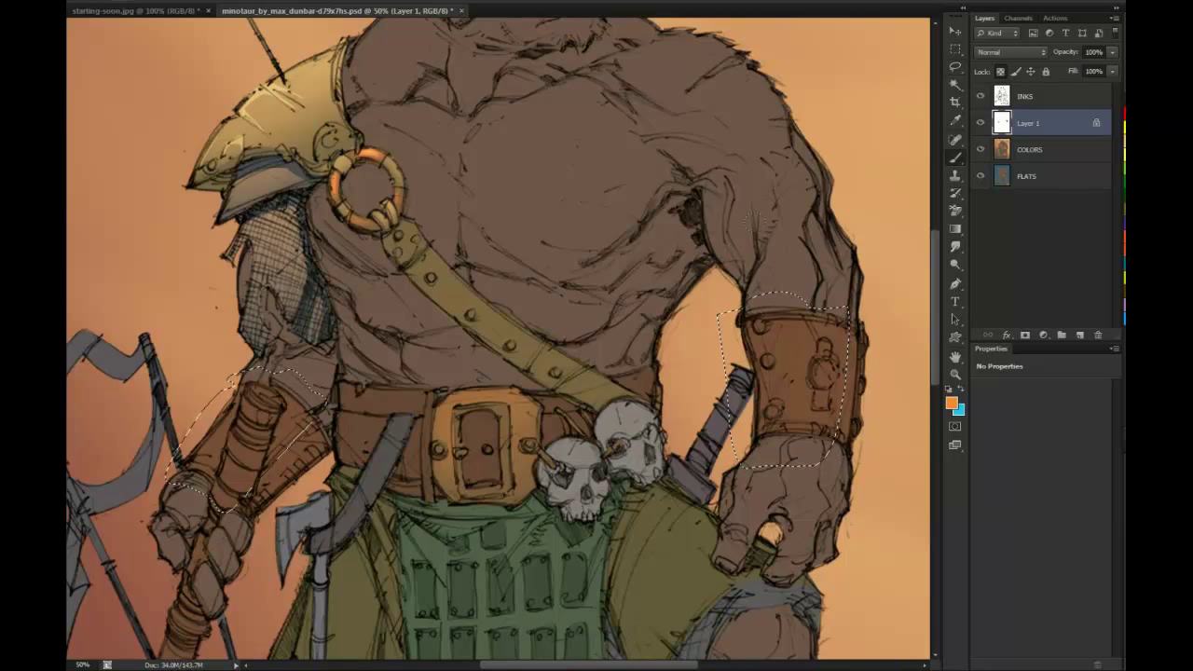
left_click_drag(239, 375, 393, 334)
key("ctrl+z")
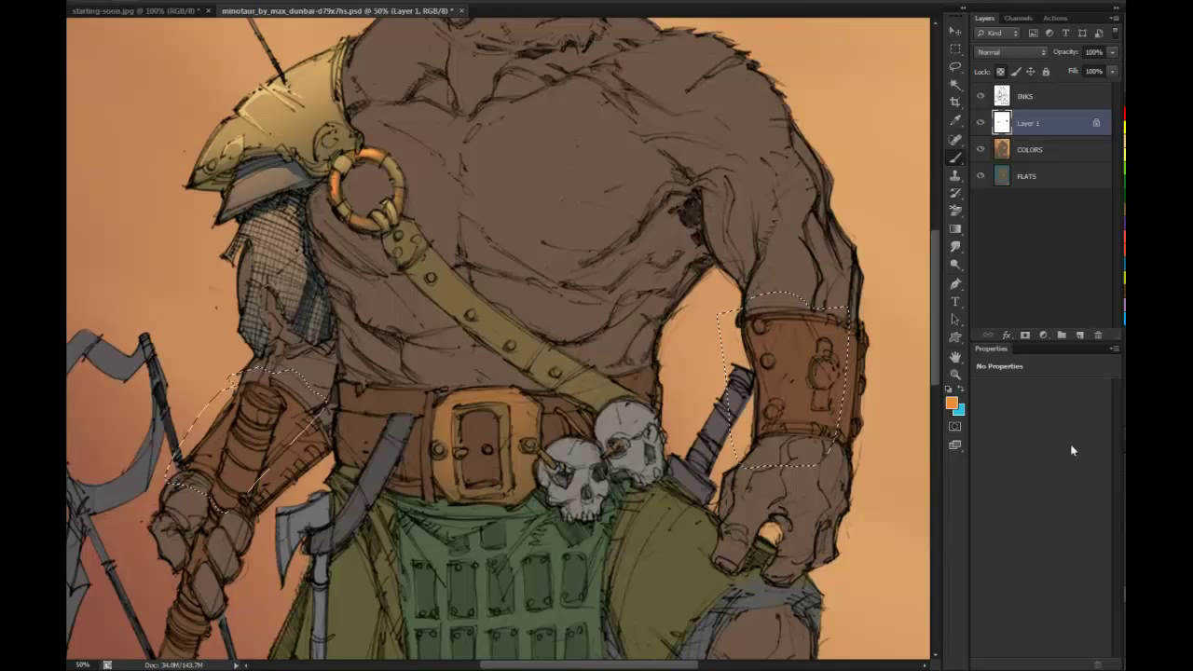
left_click_drag(246, 337, 265, 337)
mouse_move(239, 385)
left_mouse_down()
mouse_move(221, 419)
mouse_move(275, 398)
mouse_move(287, 438)
left_mouse_up()
left_click_drag(241, 331, 271, 331)
left_click_drag(211, 410, 276, 412)
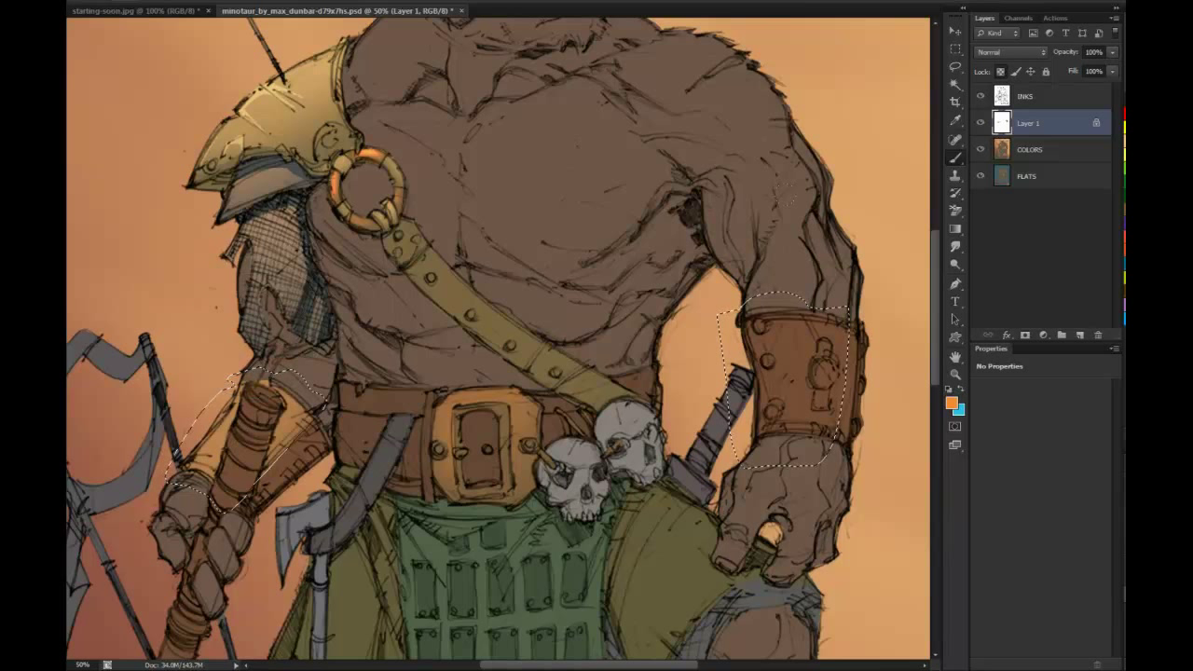
mouse_move(760, 322)
left_mouse_down()
mouse_move(820, 373)
mouse_move(793, 425)
mouse_move(800, 326)
left_mouse_up()
key("ctrl+d")
Merge the shaded wrist guard layer down into the COLORS layer and save the file
key("l")
left_click(957, 359)
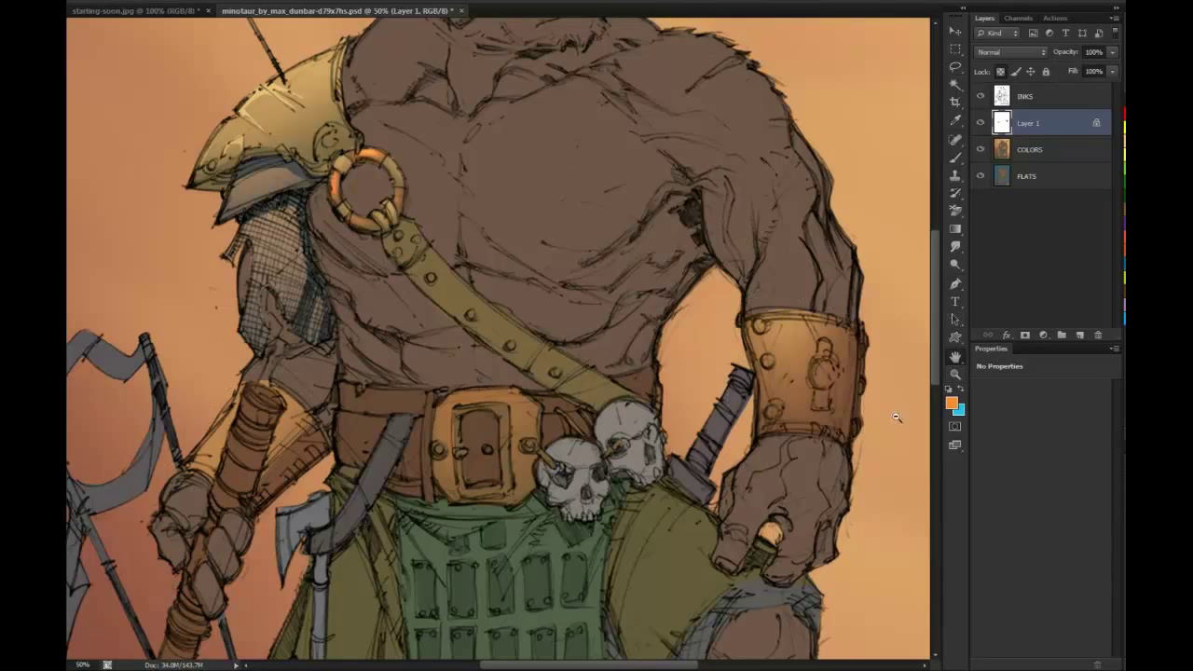
left_click(897, 418, "alt")
left_click(897, 418, "alt")
left_click(881, 435, "alt")
left_click(582, 311, "ctrl")
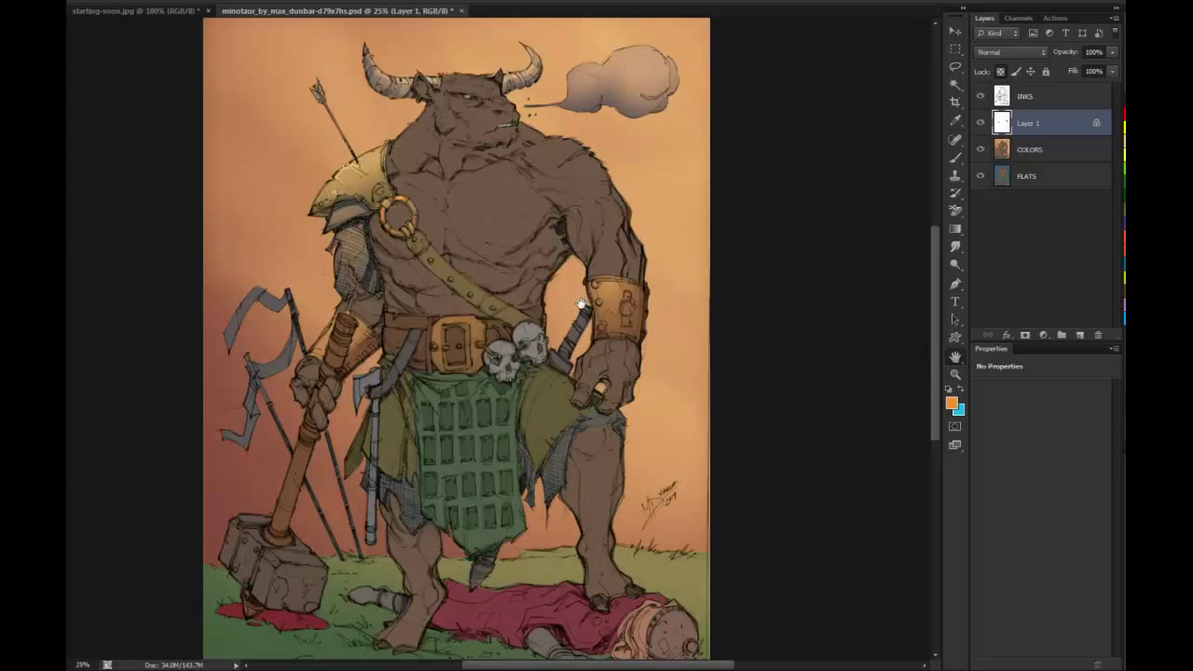
scroll(534, 266, "up", 1)
scroll(539, 298, "down", 4)
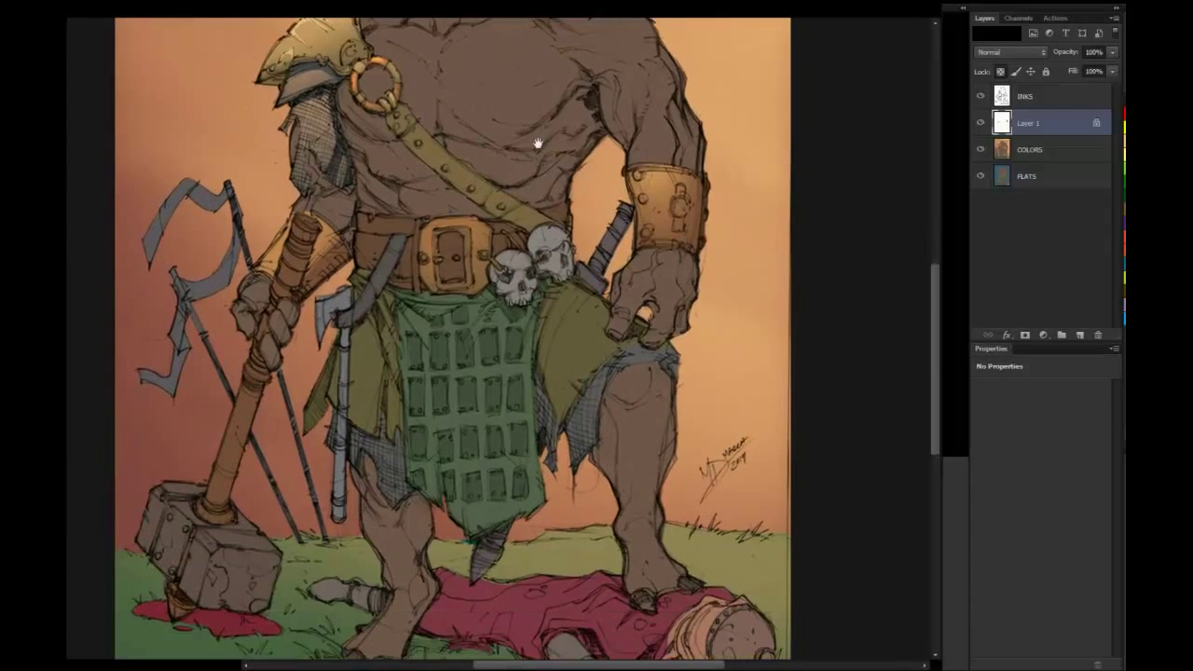
right_click(1044, 131)
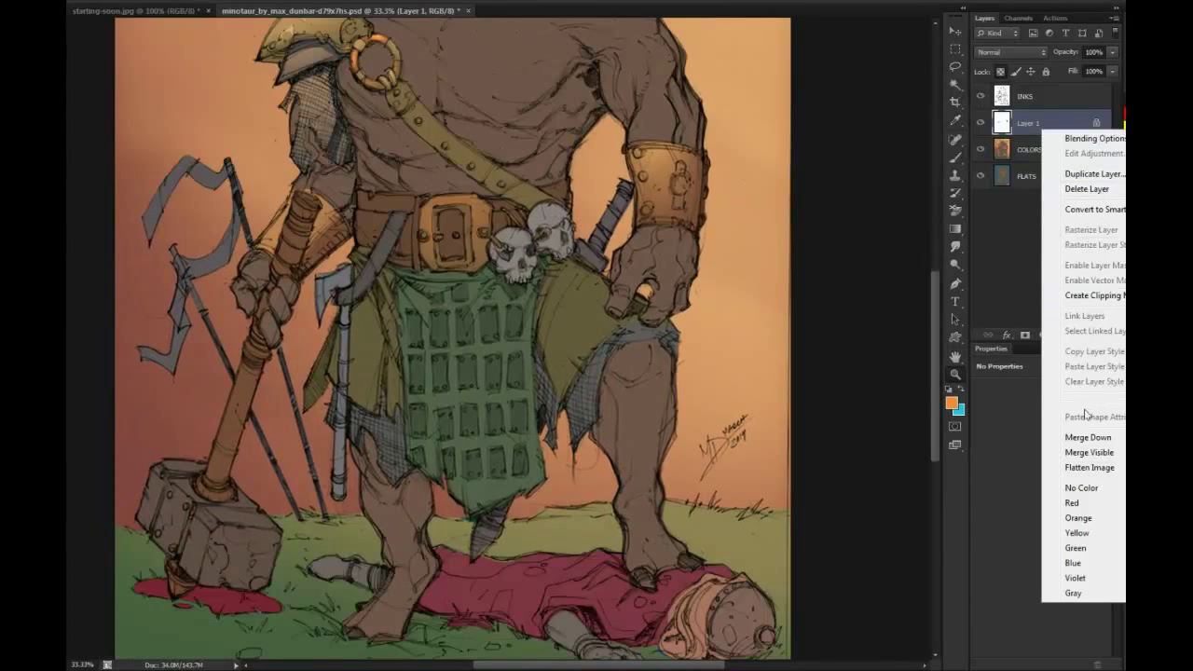
left_click(1091, 188)
key("ctrl+s")
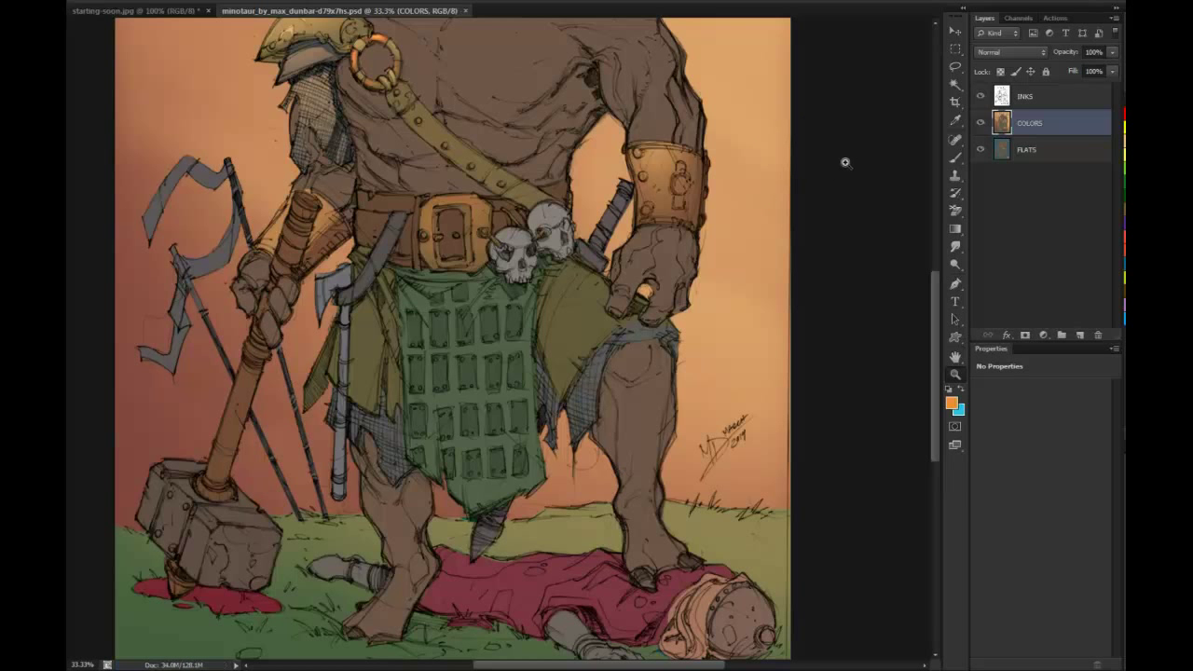
Lasso the belt area around the waist, leaving out the narrow shadows beside the buckle, under the belt and near the skulls
key("l")
left_click(442, 261, "ctrl")
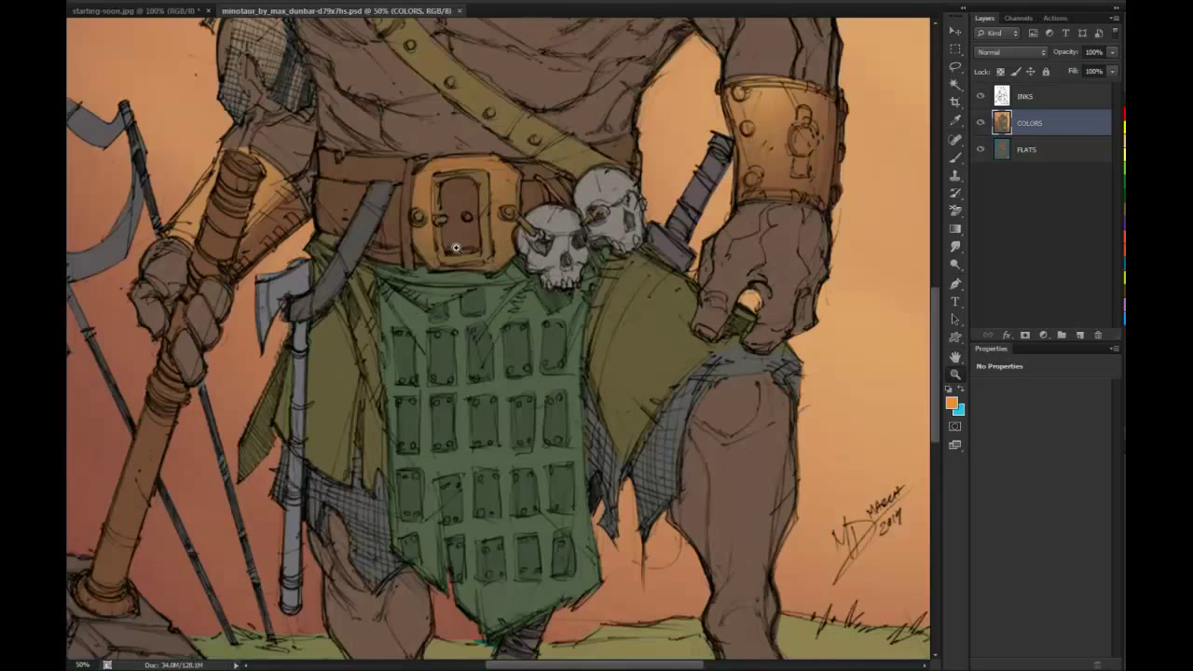
left_click_drag(445, 256, 492, 234)
mouse_move(364, 142)
left_mouse_down()
mouse_move(416, 119)
mouse_move(585, 130)
mouse_move(694, 106)
mouse_move(704, 180)
left_mouse_up()
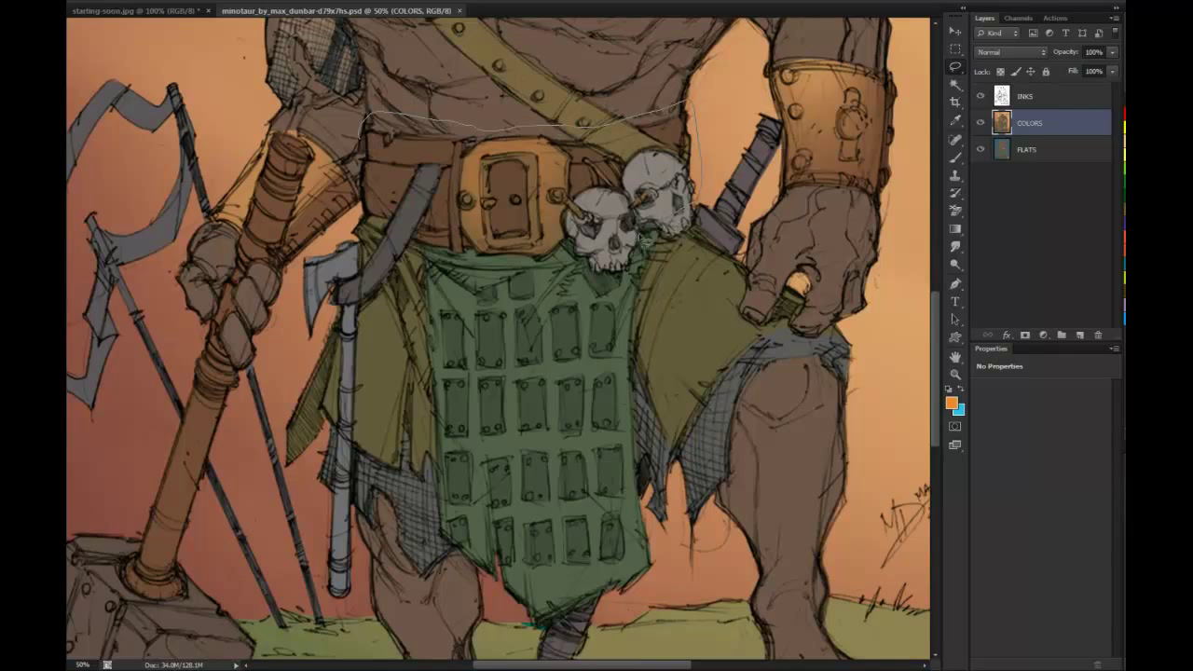
mouse_move(646, 243)
left_mouse_down()
mouse_move(471, 297)
mouse_move(401, 272)
mouse_move(374, 242)
left_mouse_up()
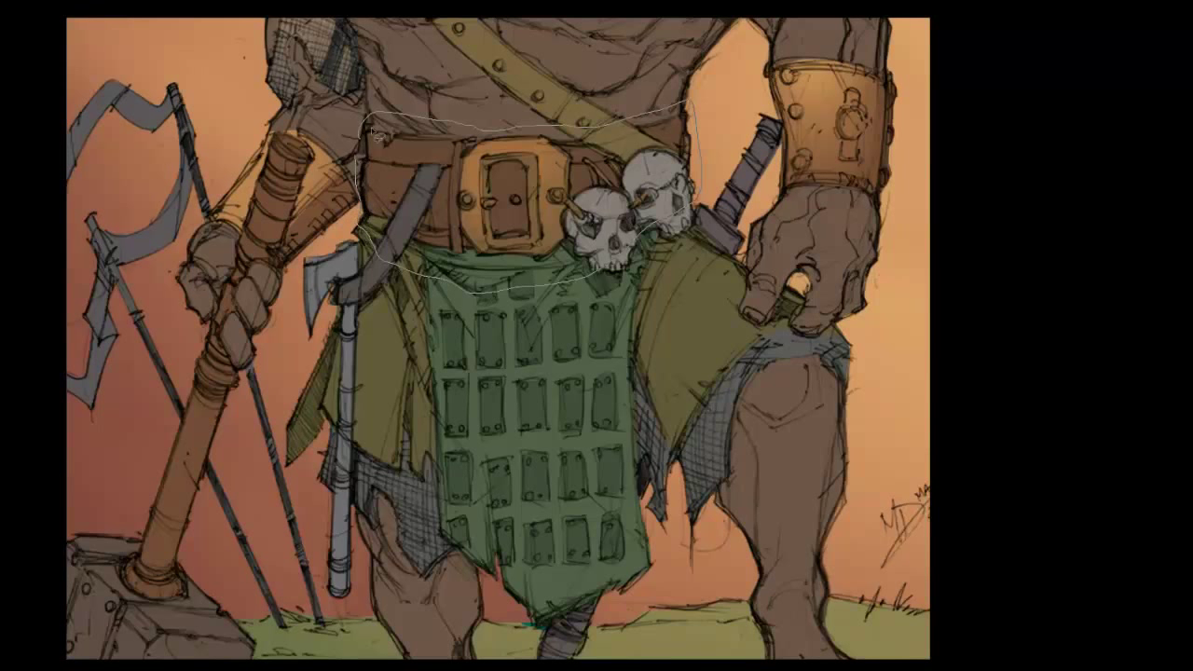
left_click_drag(378, 135, 382, 130)
key("f")
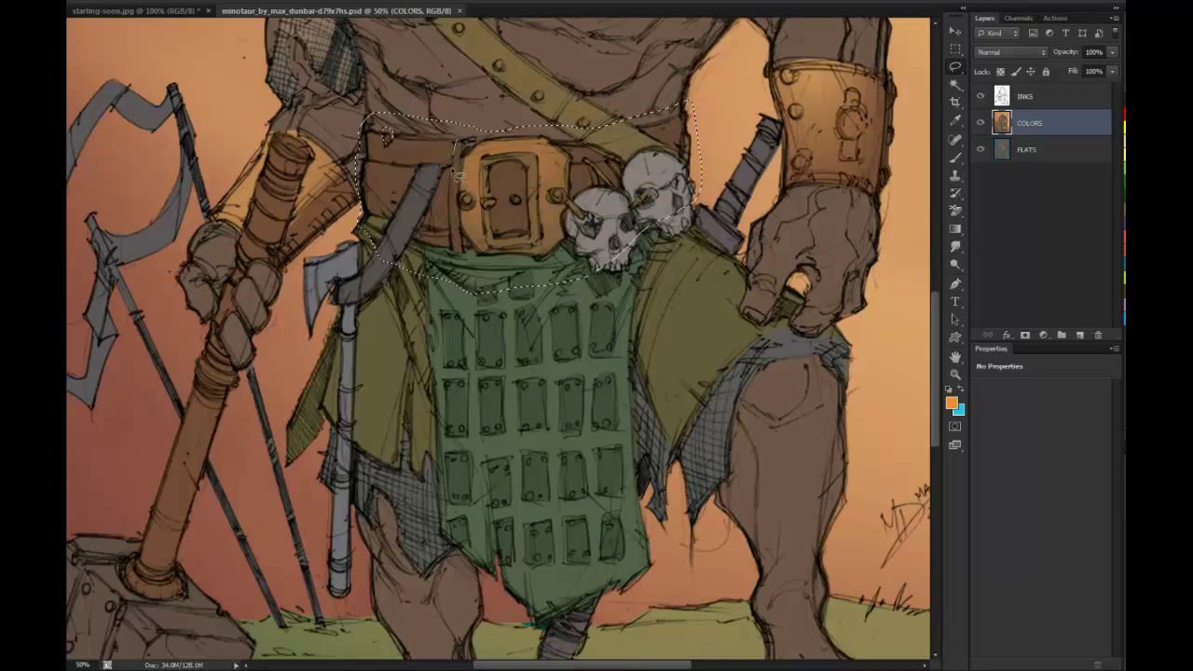
left_click_drag(458, 174, 458, 257)
left_click_drag(468, 159, 468, 139)
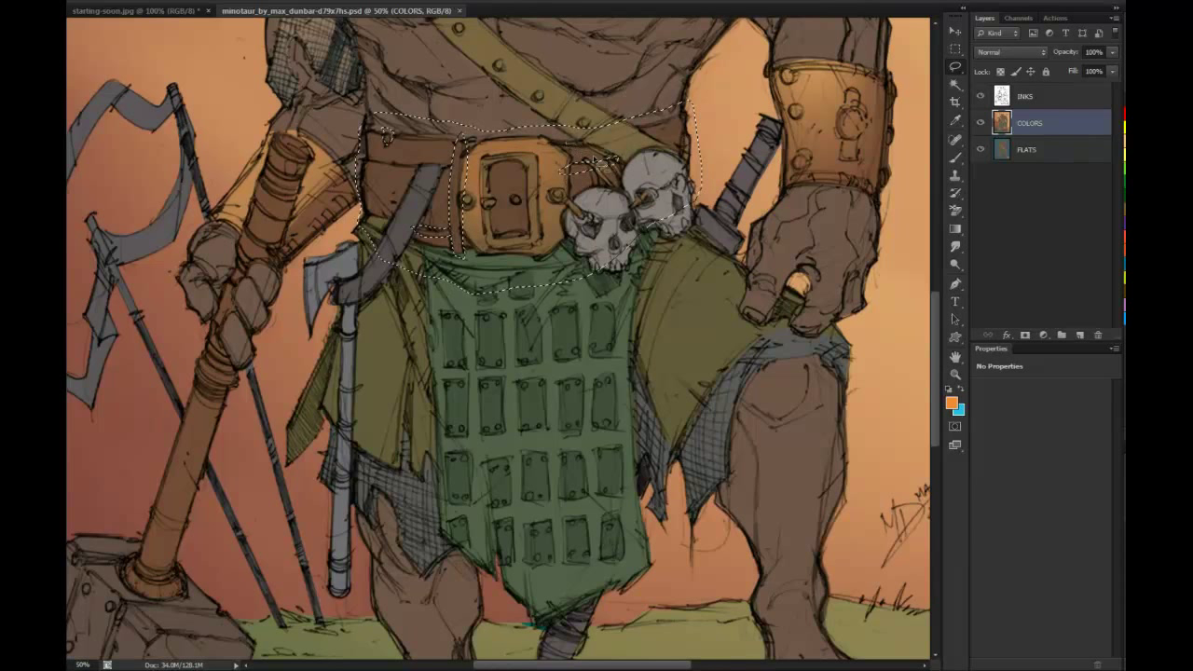
left_click_drag(567, 127, 580, 128)
key("b")
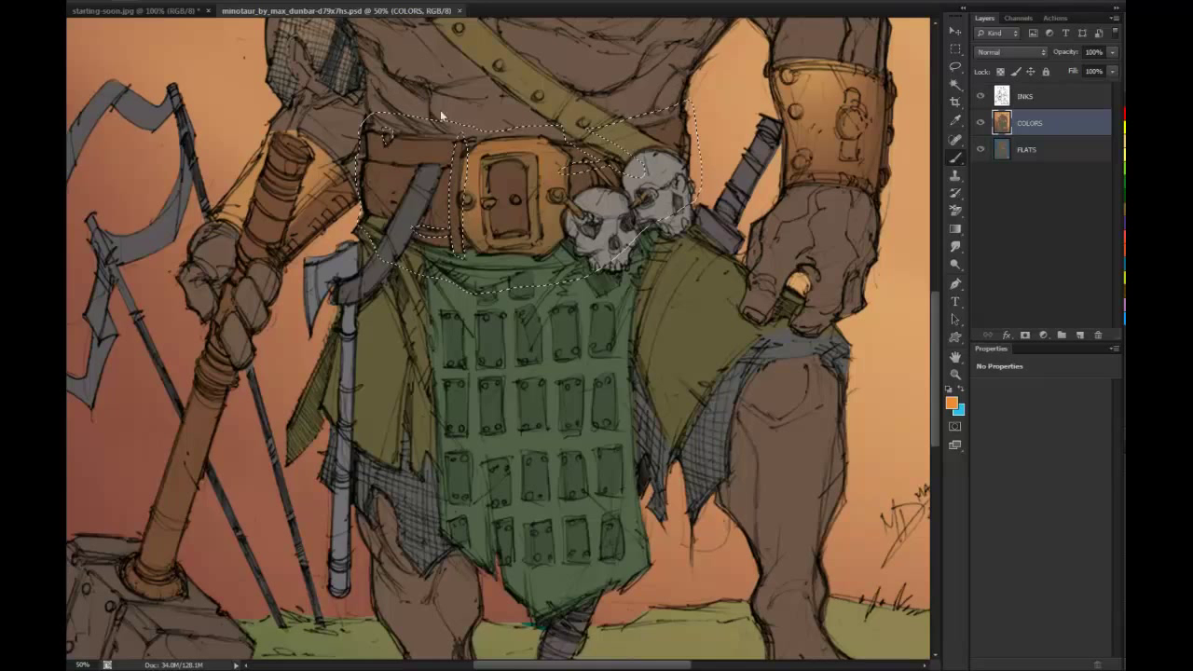
left_click_drag(441, 112, 496, 112)
key("ctrl+z")
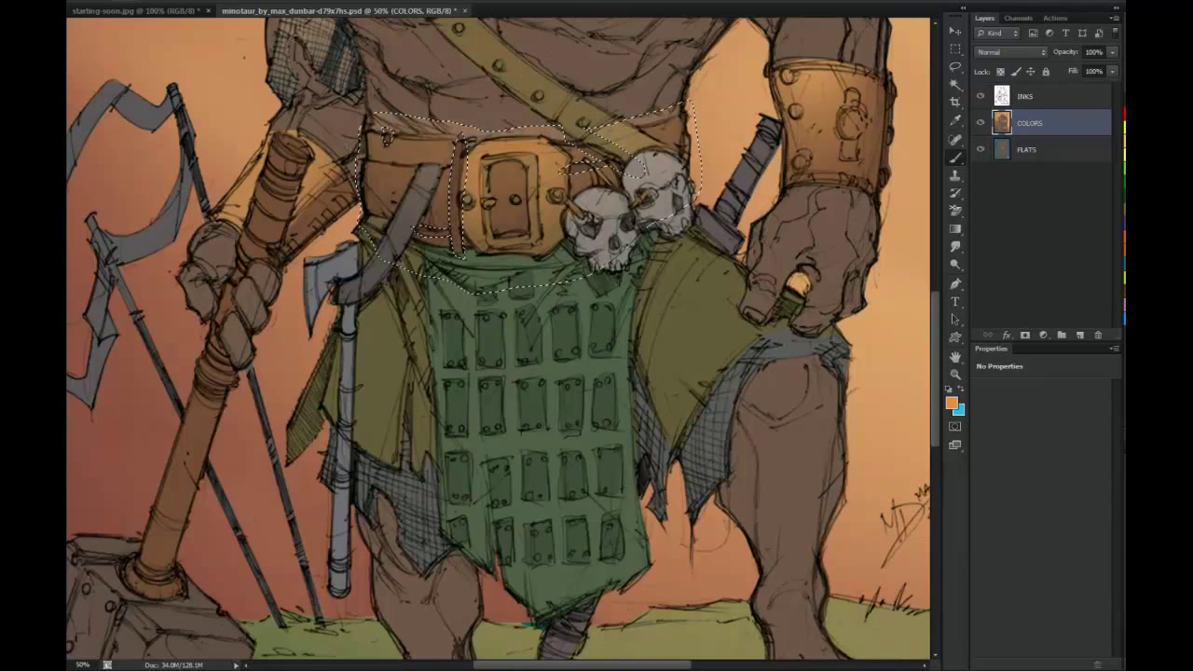
key("ctrl+z")
Add a new layer and fill the lassoed belt area on it with solid orange
left_click(956, 84)
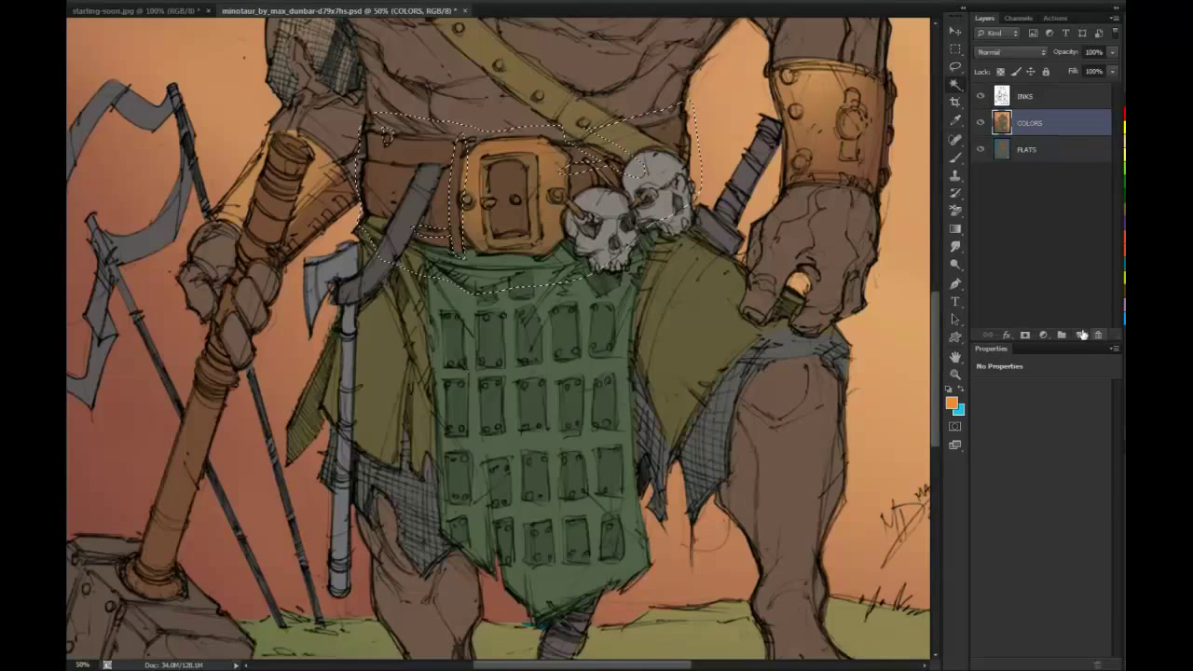
left_click(1082, 335)
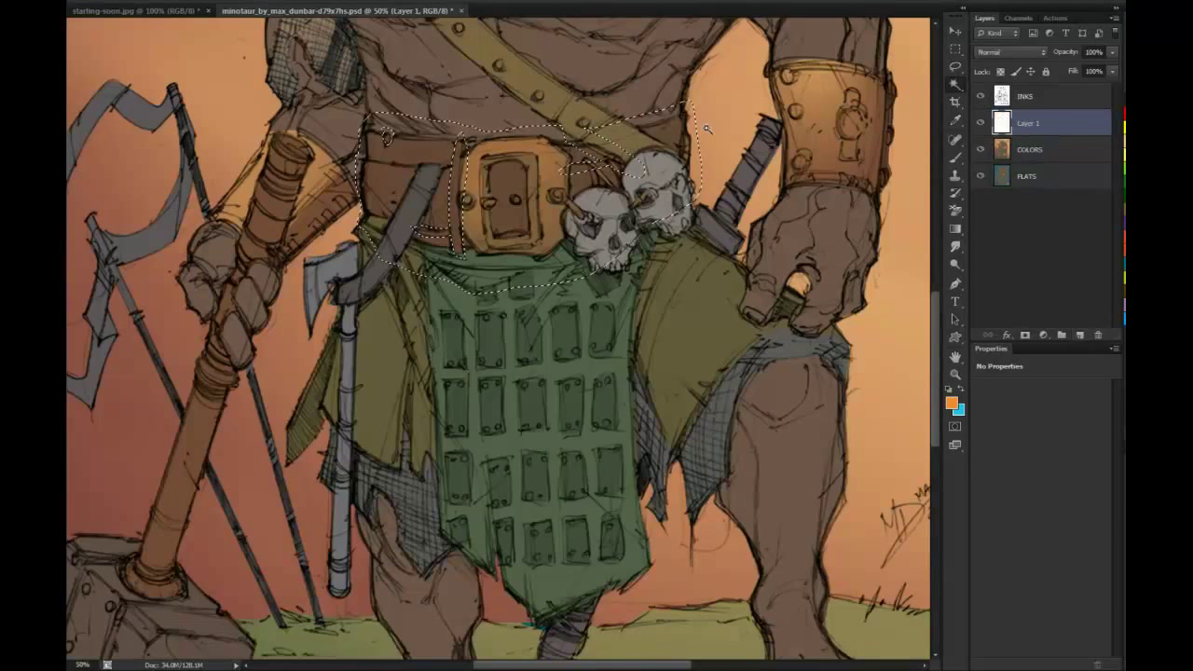
left_click_drag(955, 228, 989, 240)
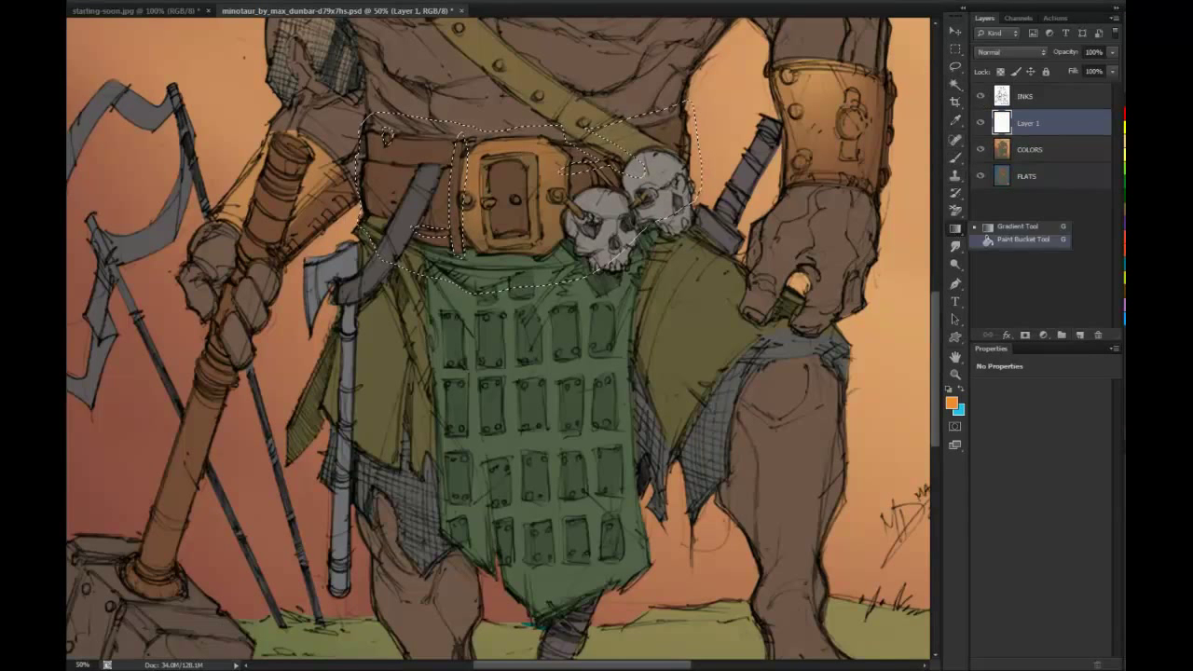
left_click(988, 240)
left_click(443, 200)
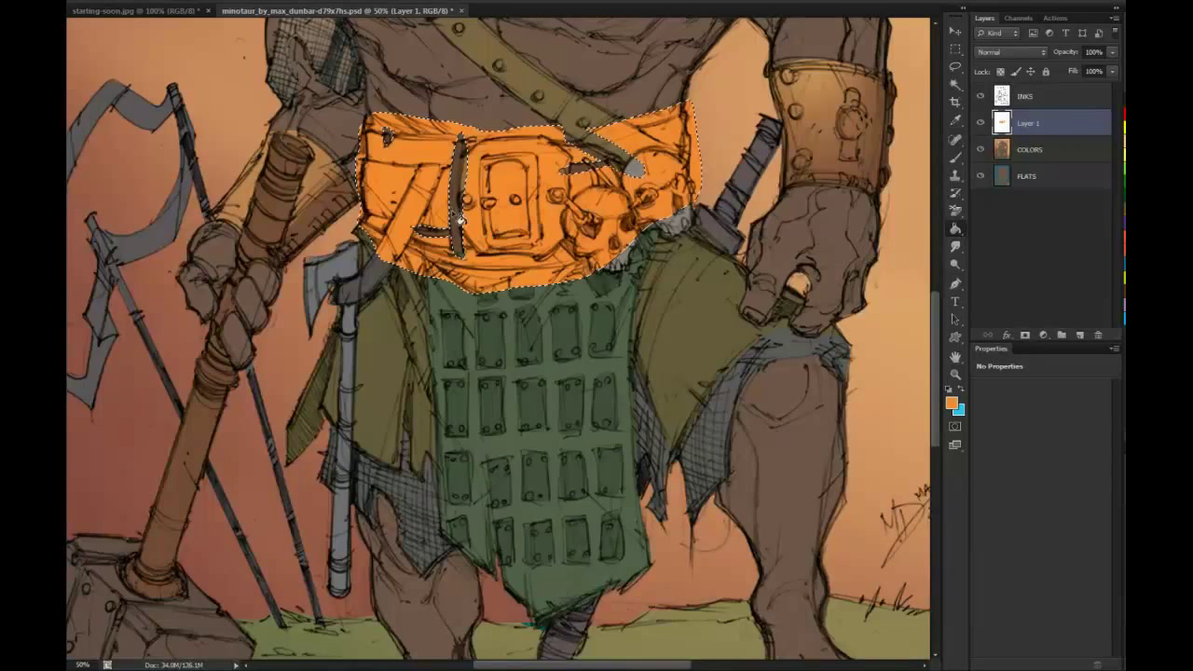
Hide the orange fill layer and copy the belt's brown leather from the COLORS layer to a new layer
left_click(980, 122)
left_click(1032, 146)
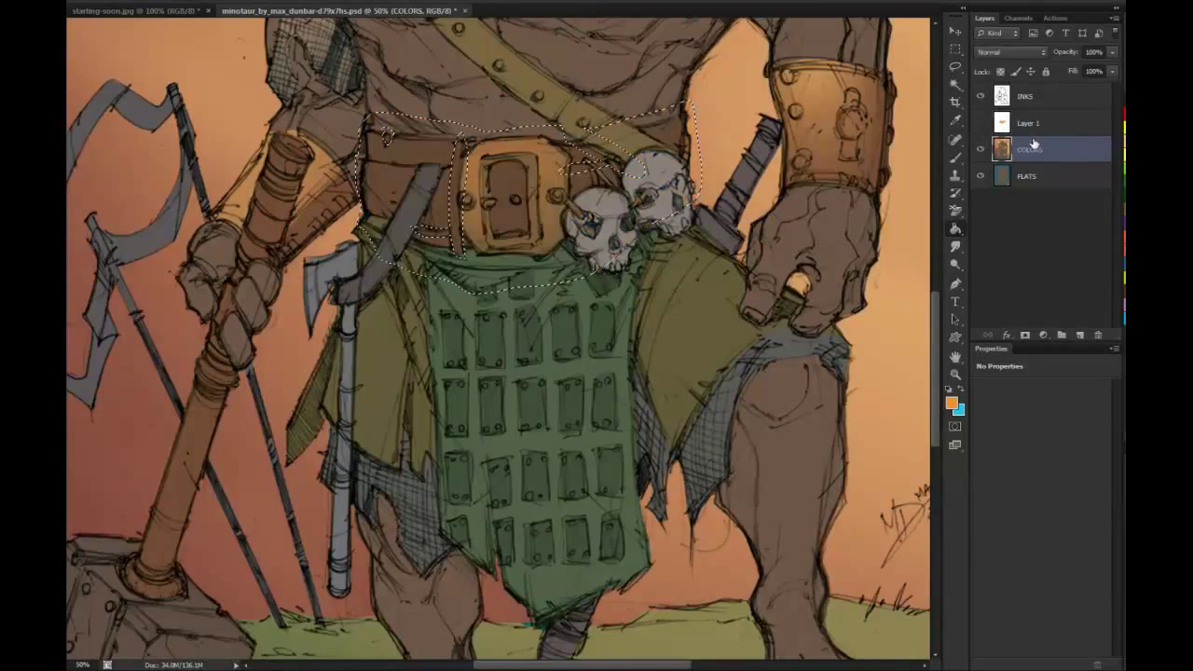
left_click(954, 84)
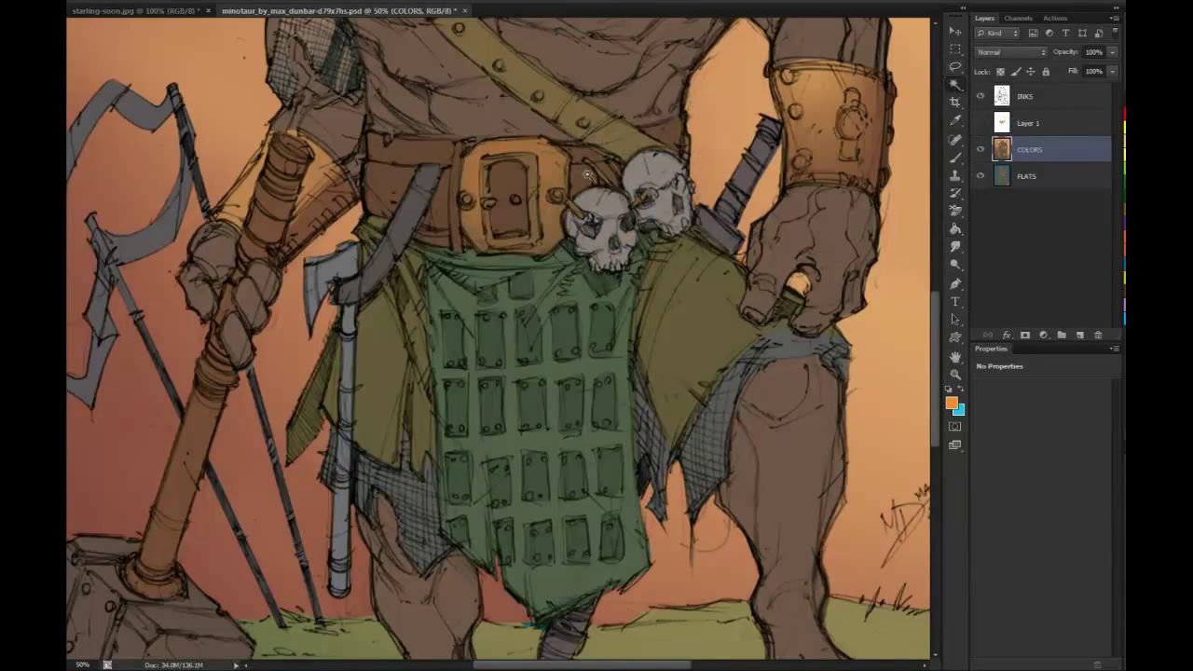
left_click(604, 163)
key("ctrl+j")
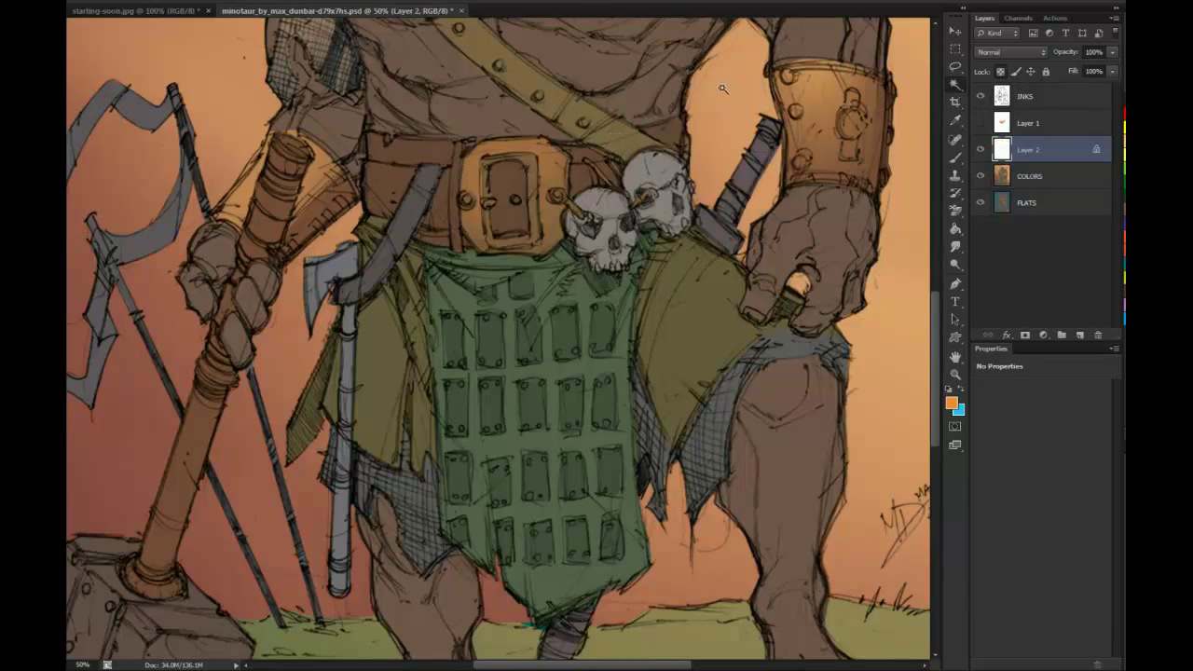
Load the orange fill layer's shape as a selection and delete that layer
left_click(1031, 127)
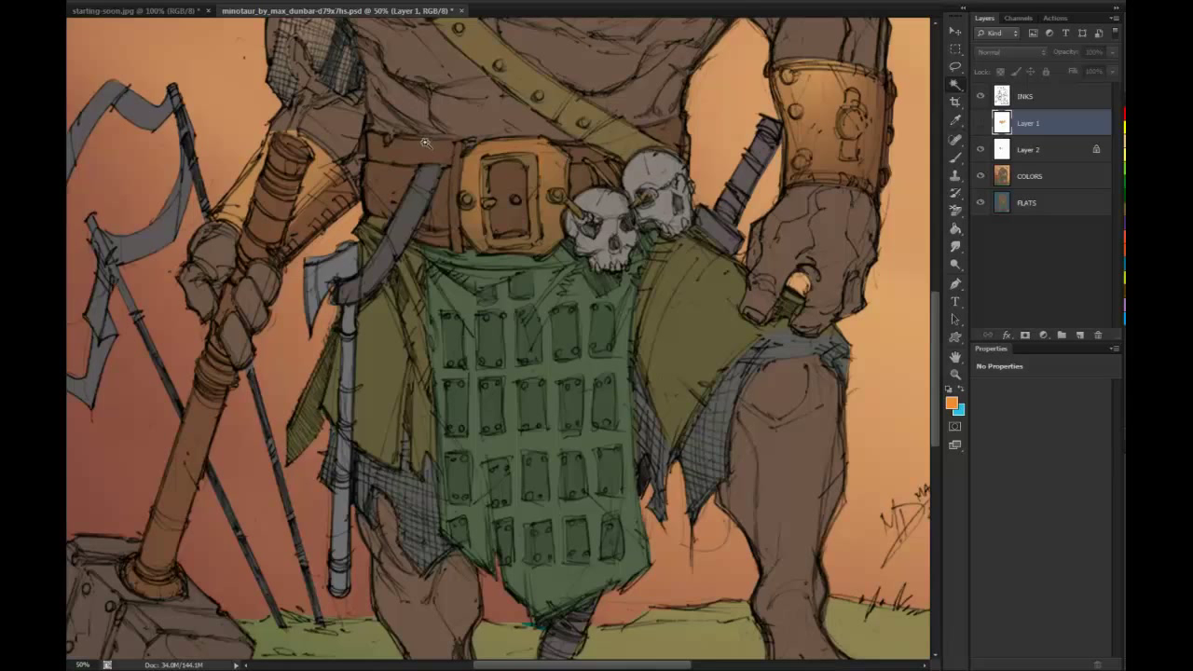
right_click(1036, 123)
left_click(1072, 431)
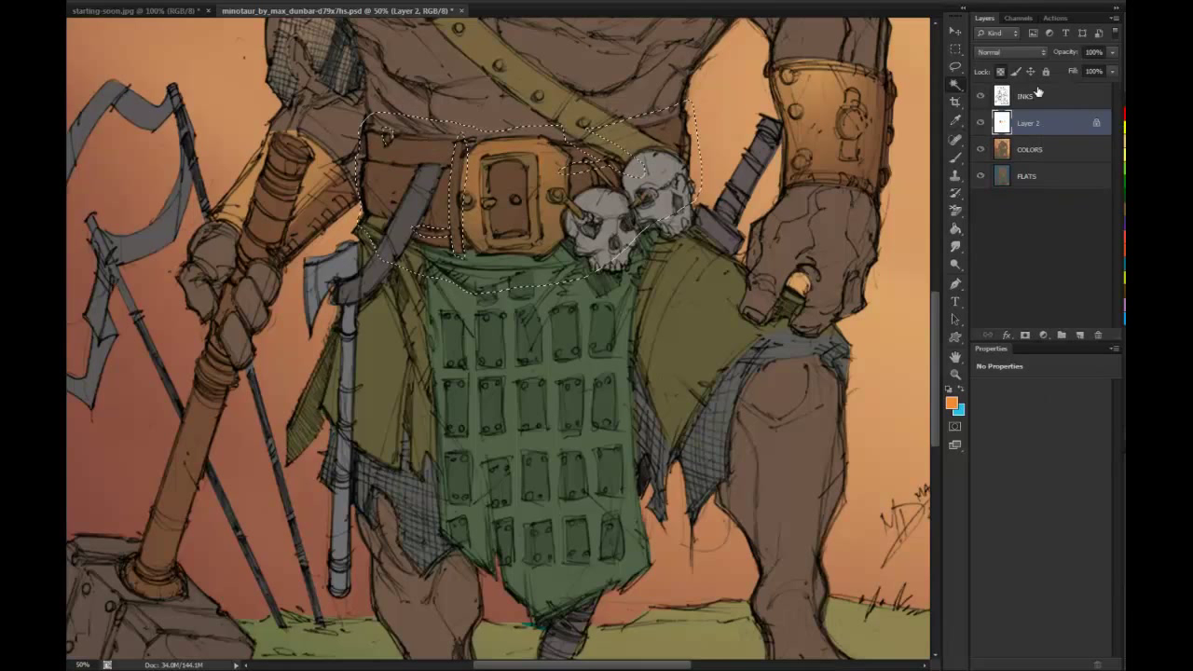
Brush orange light onto the copied belt leather inside the selection, then deselect
key("b")
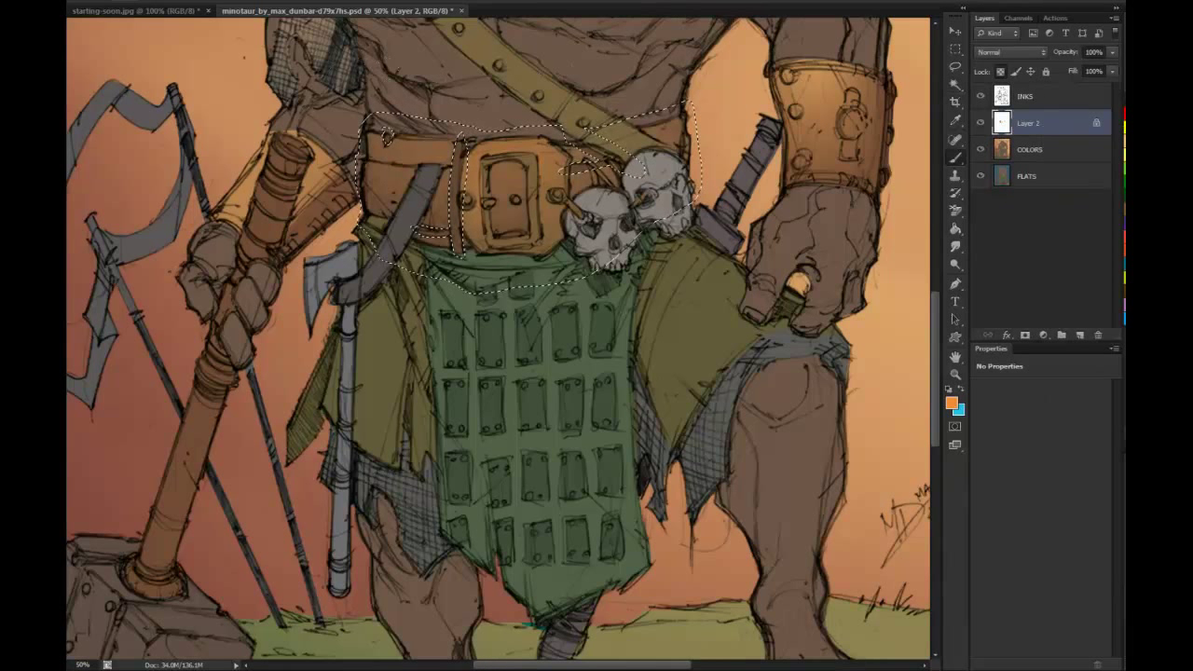
key("ctrl+d")
key("l")
Merge the shaded belt layer down into the COLORS layer
key("Page_Up")
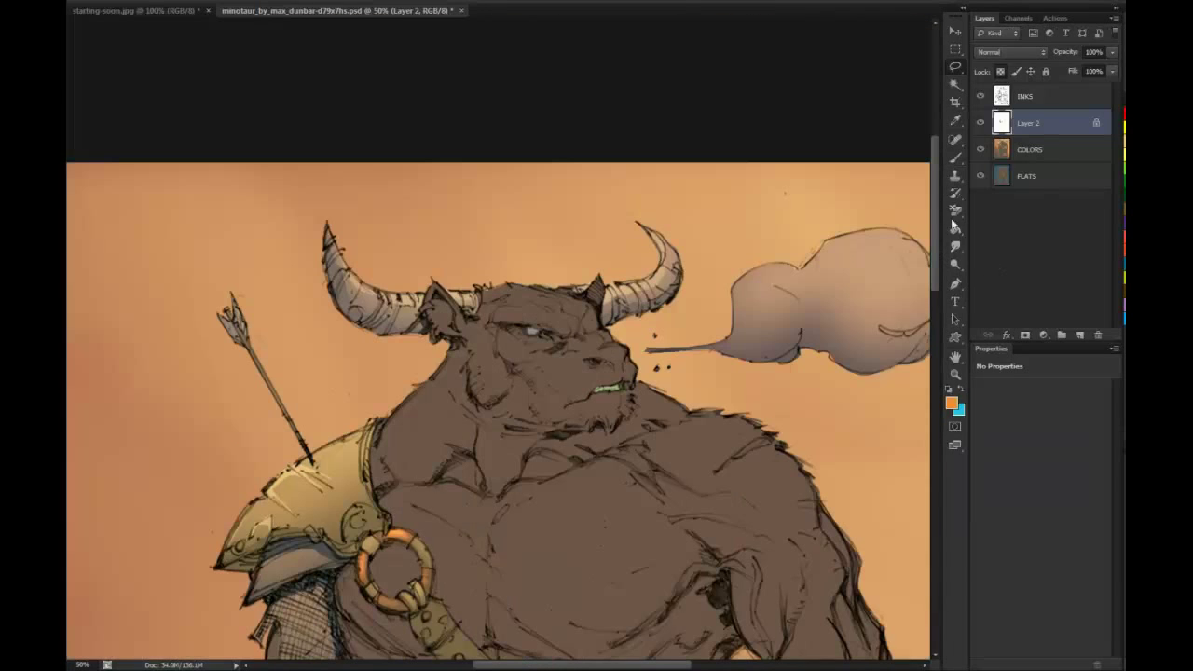
left_click_drag(848, 396, 826, 102)
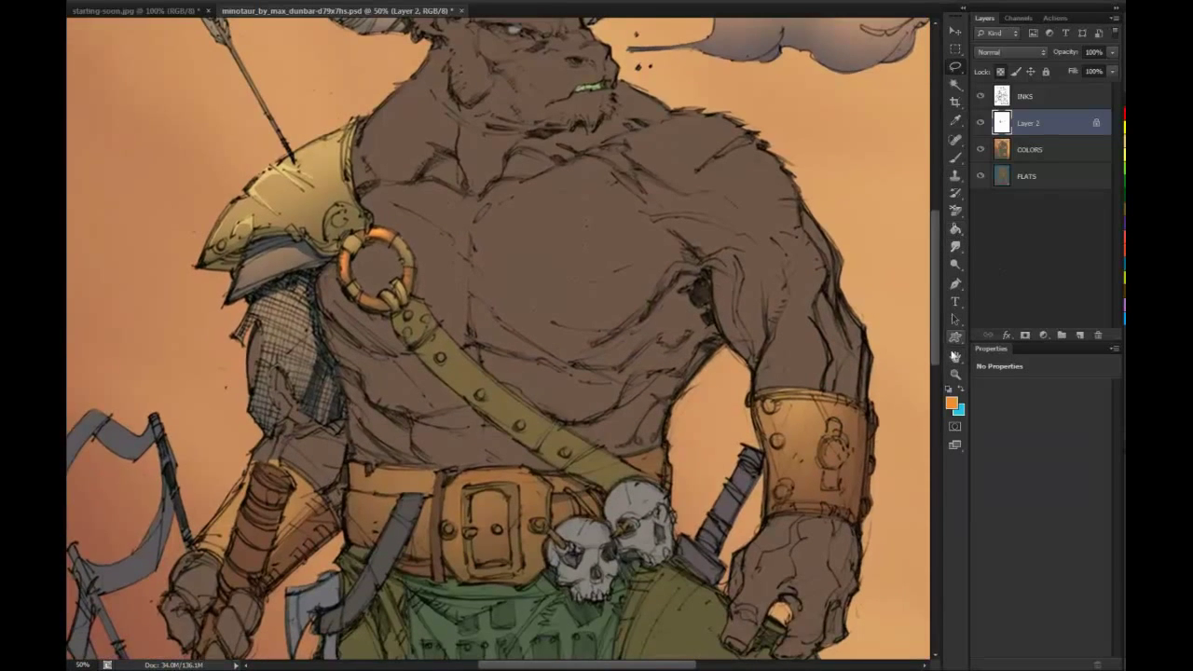
key("z")
left_click(854, 410, "alt")
left_click_drag(812, 329, 693, 188)
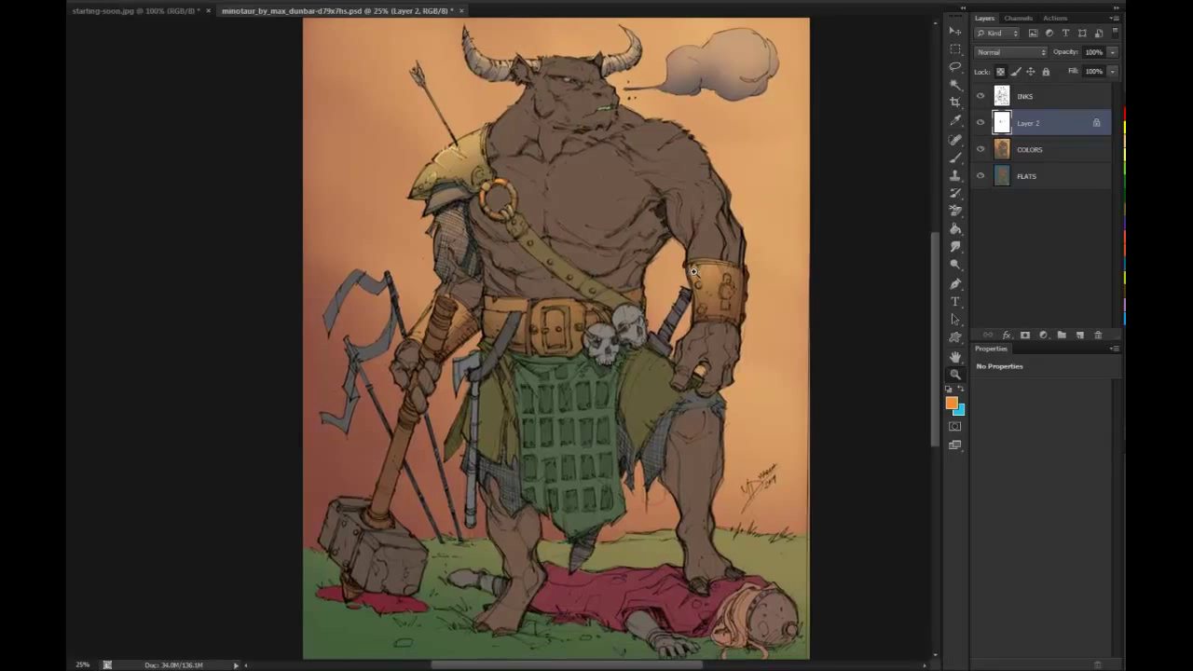
left_click(665, 333)
left_click_drag(649, 222, 703, 50)
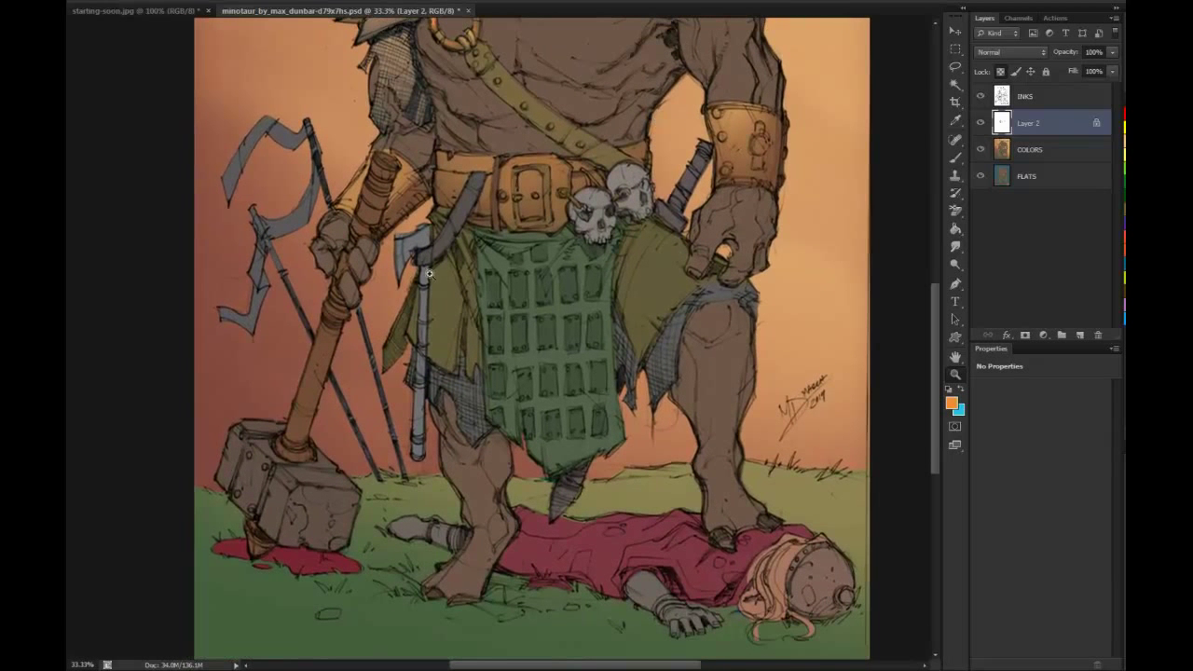
key("w")
left_click(377, 200)
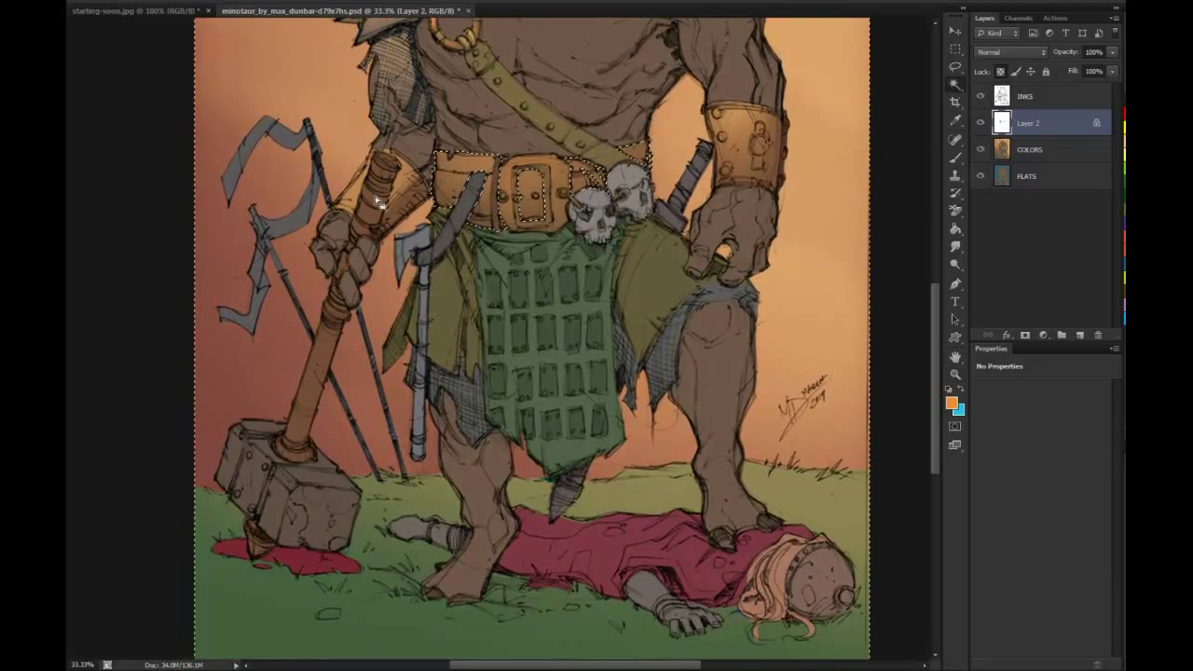
right_click(1040, 132)
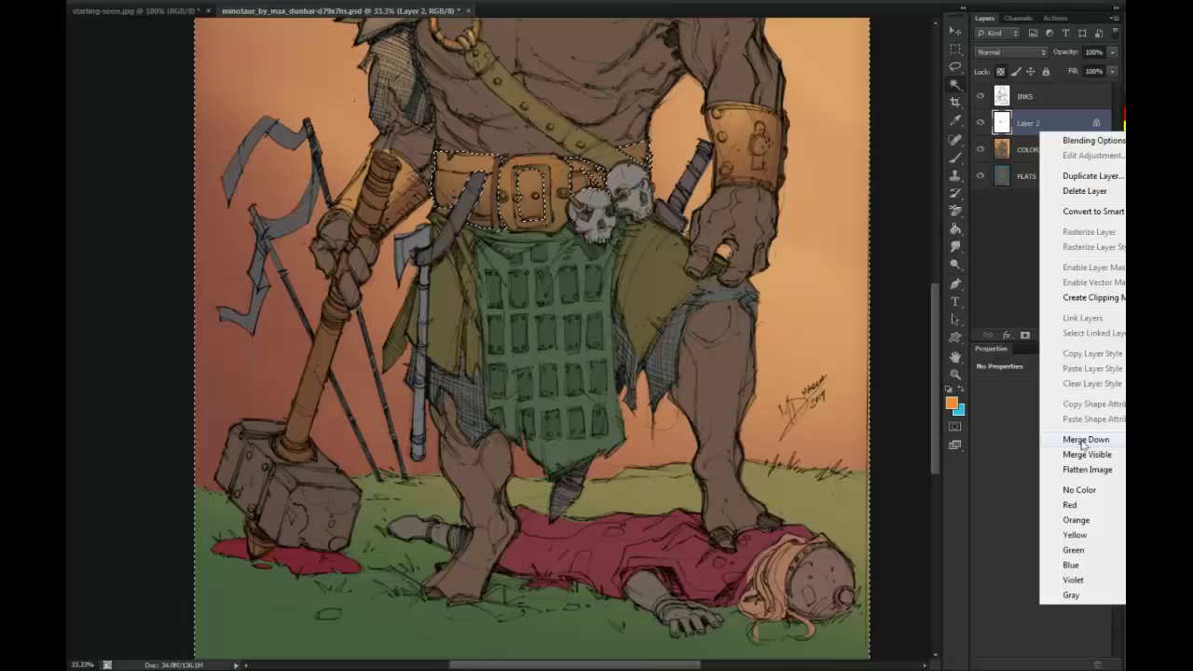
left_click(1087, 439)
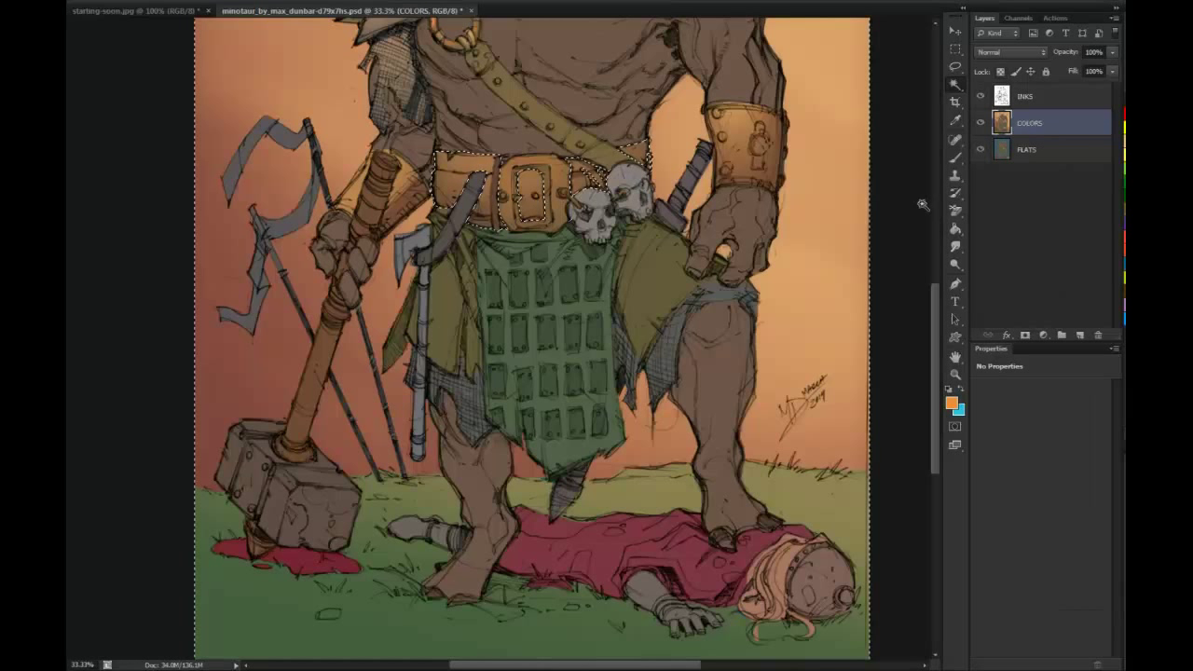
Select the war hammer's brown handle and copy it to a new layer with locked transparency
left_click(392, 185)
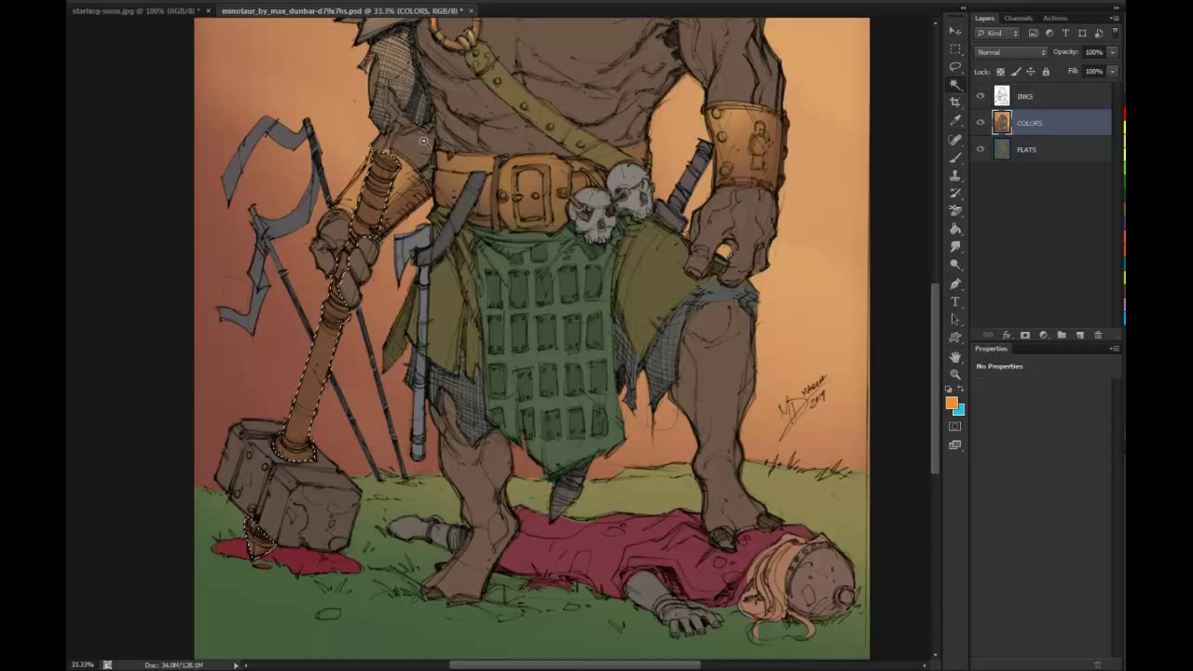
key("ctrl+j")
key("slash")
key("z")
left_click(416, 225)
key("l")
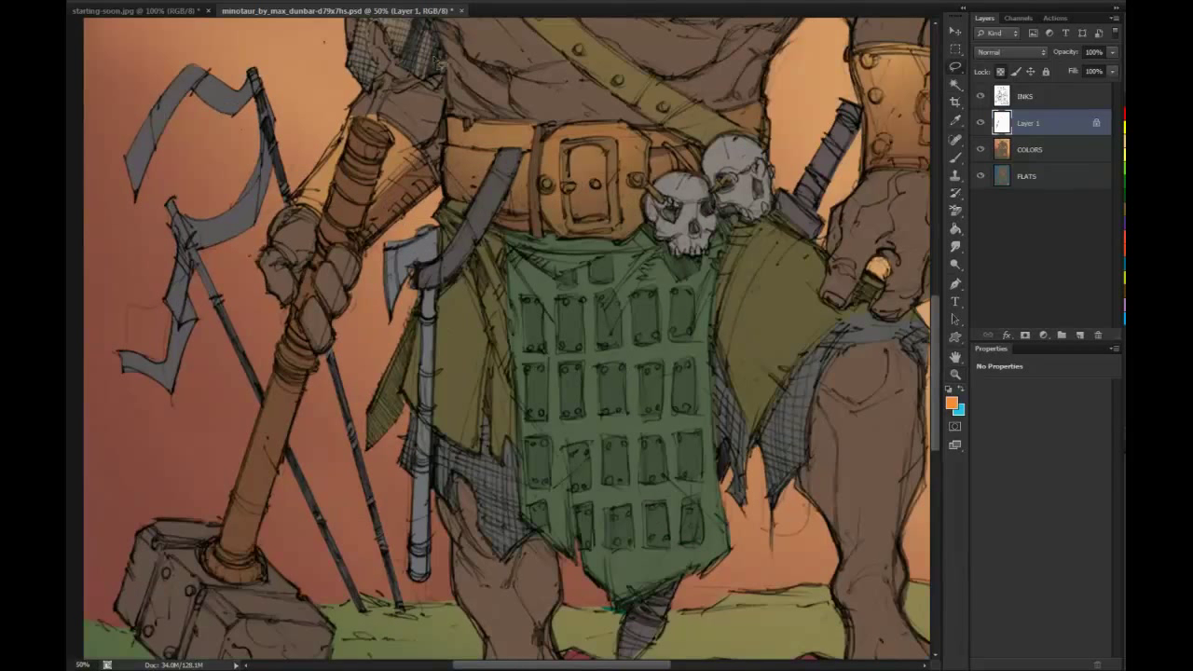
Brush orange light onto the top end of the copied war hammer handle
key("b")
left_click_drag(354, 118, 386, 140)
key("l")
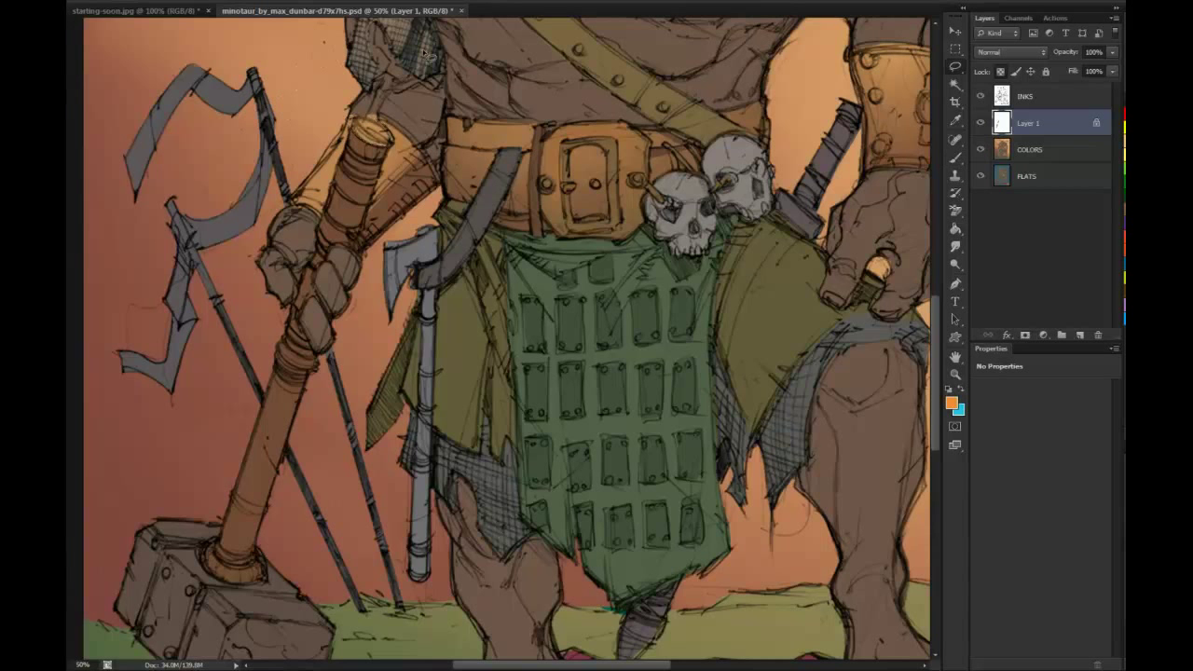
left_click(430, 57)
Lasso the left side of the hammer handle, brush orange light along it inside the selection, and deselect
left_click(955, 373)
left_click(882, 427, "alt")
left_click(870, 426, "alt")
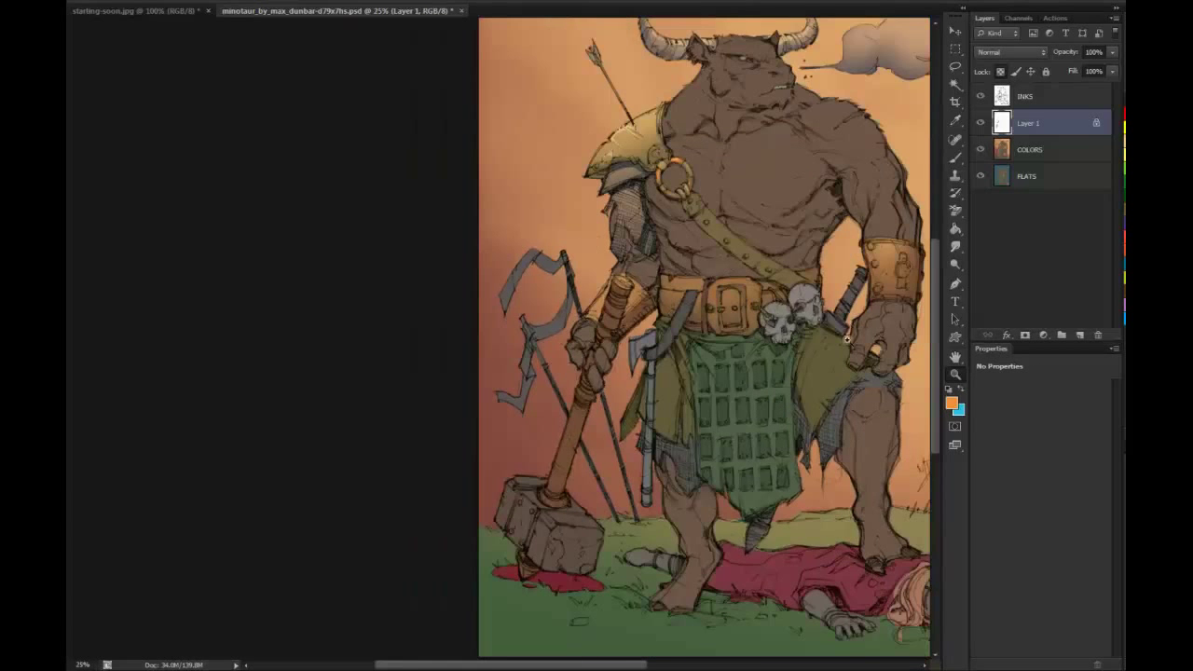
left_click_drag(709, 184, 644, 138)
left_click(502, 271)
key("l")
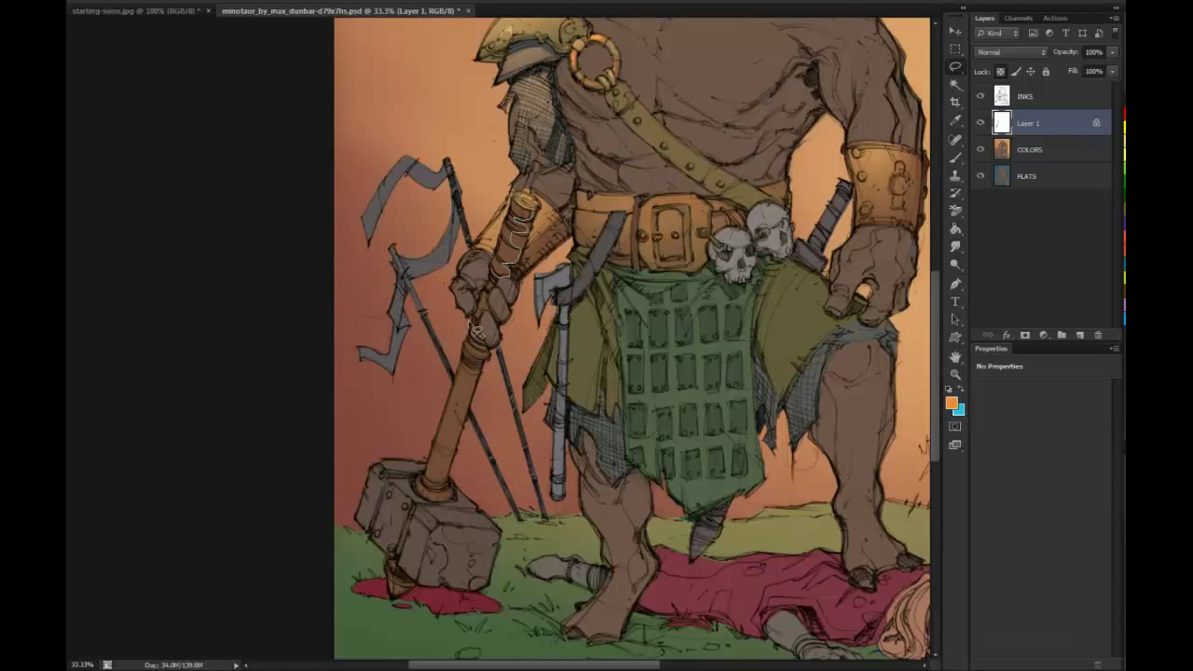
left_click_drag(469, 353, 459, 337)
mouse_move(466, 352)
left_mouse_down()
mouse_move(440, 508)
mouse_move(410, 448)
mouse_move(460, 360)
left_mouse_up()
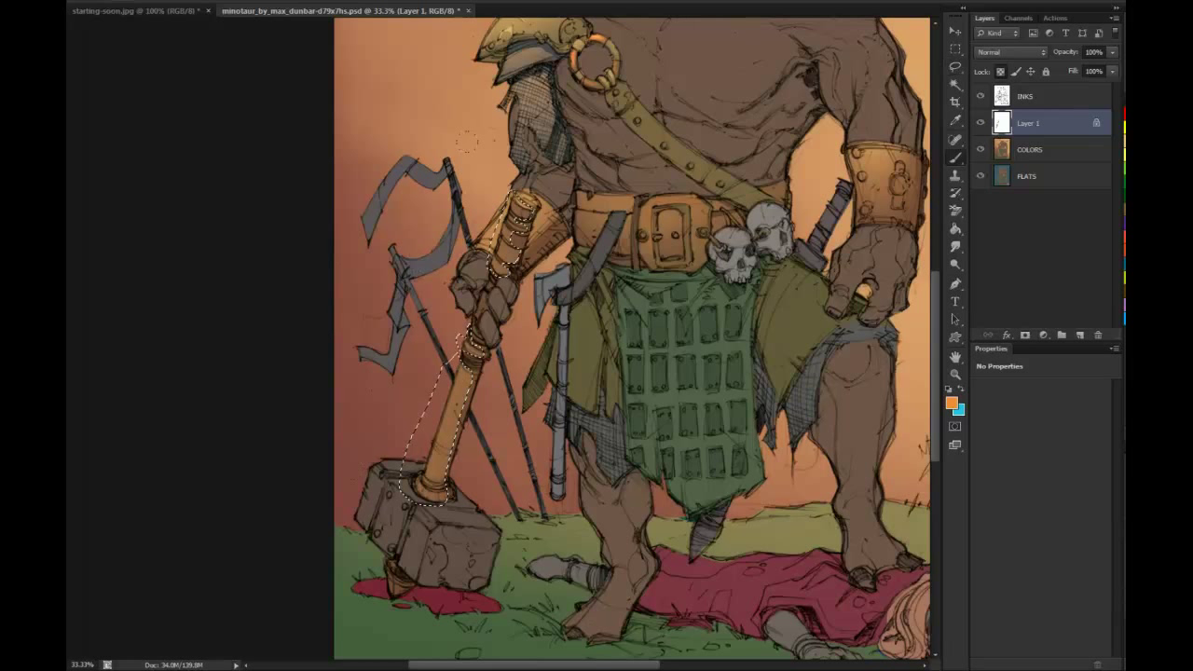
key("ctrl+d")
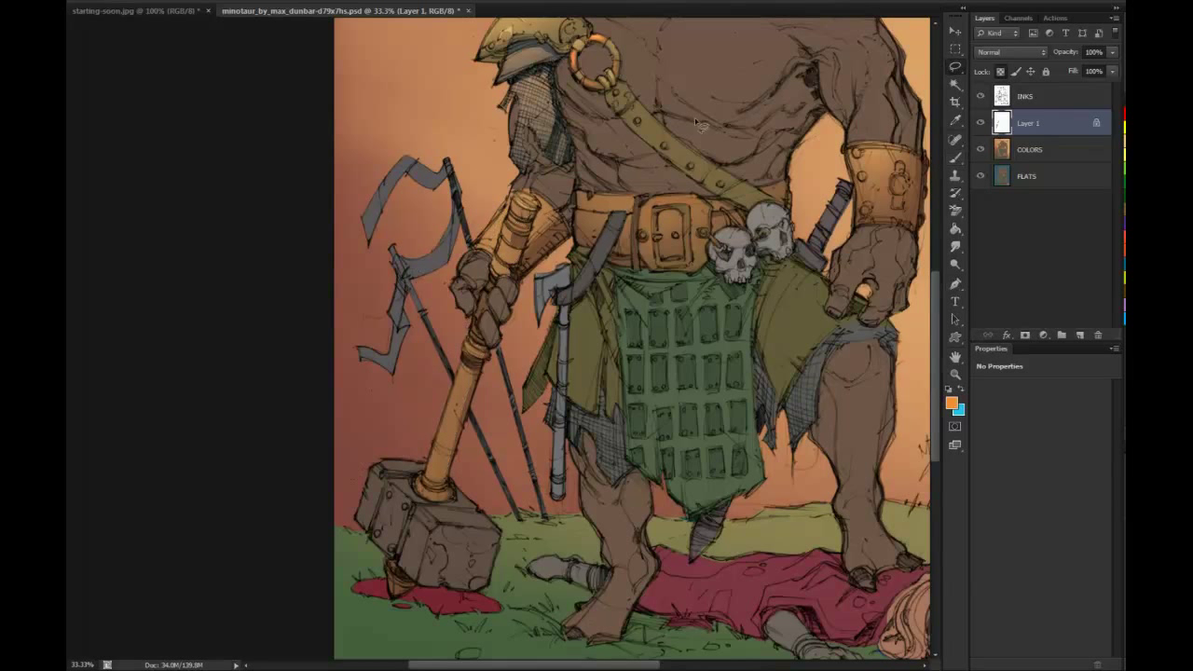
Select the hammer handle's flat colour area on the FLATS layer and make Layer 1 active again
left_click(956, 375)
left_click(866, 395, "alt")
left_click(866, 394, "alt")
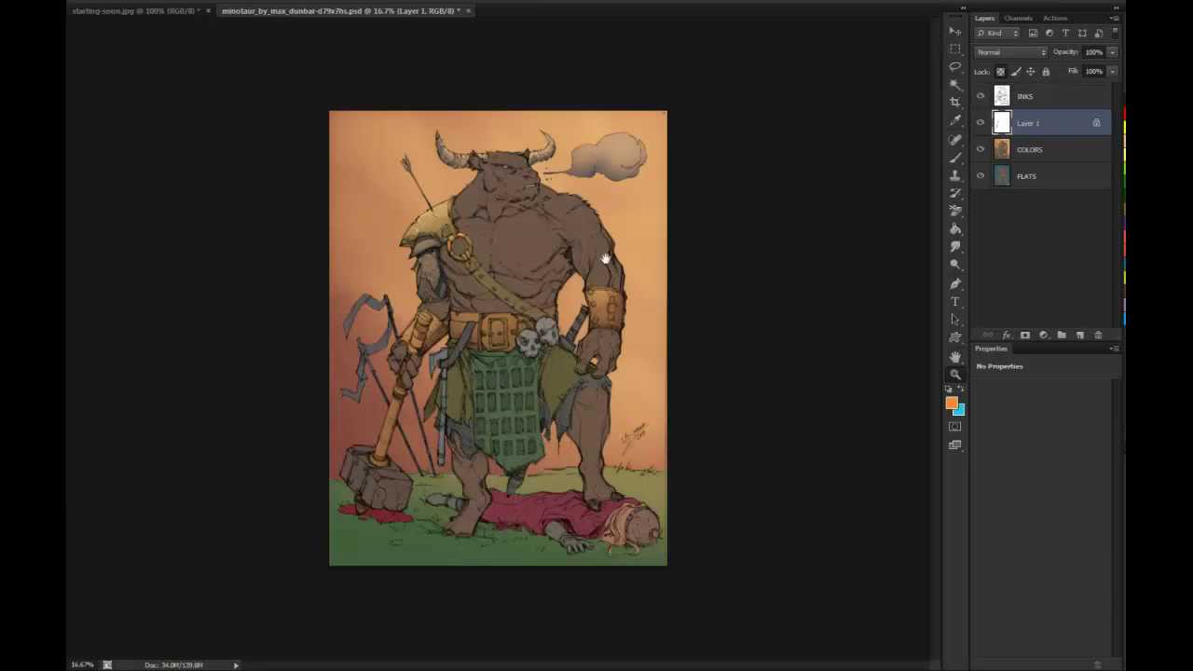
left_click(512, 356)
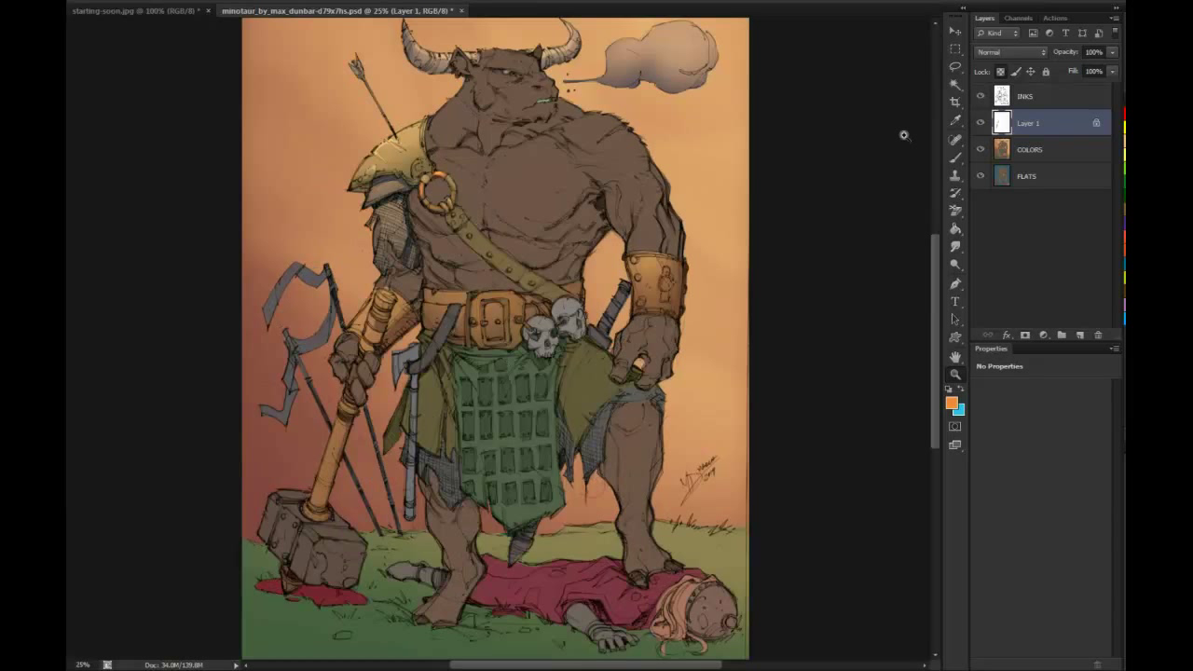
left_click(956, 84)
left_click(1021, 177)
left_click(379, 317)
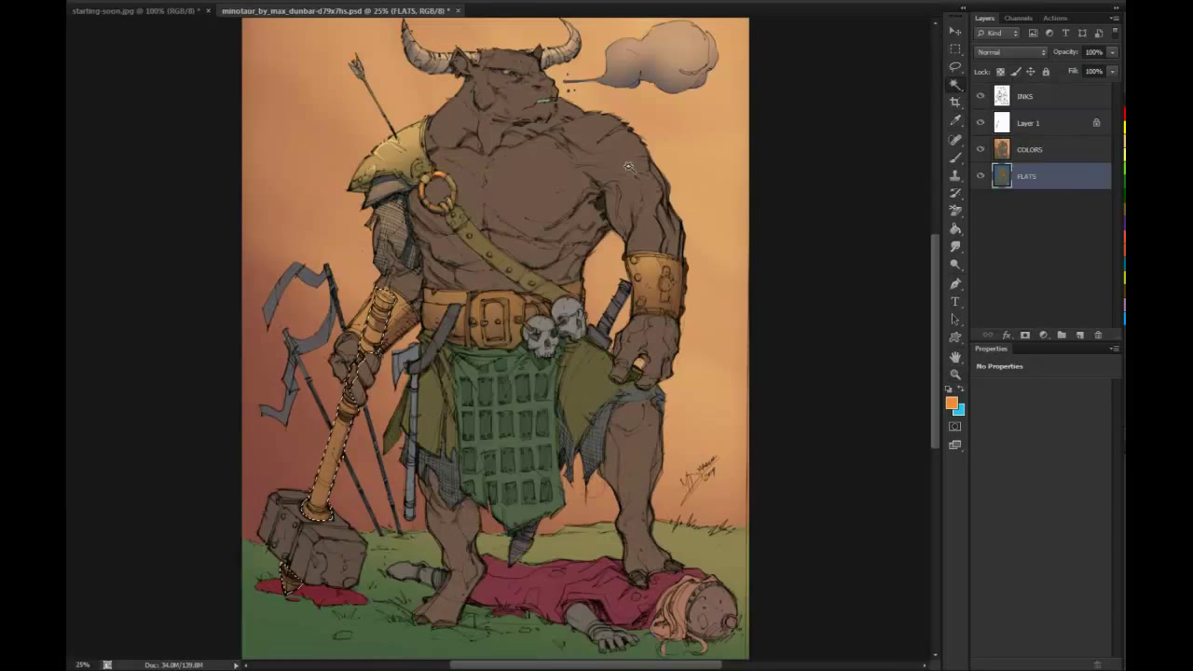
left_click(1031, 126)
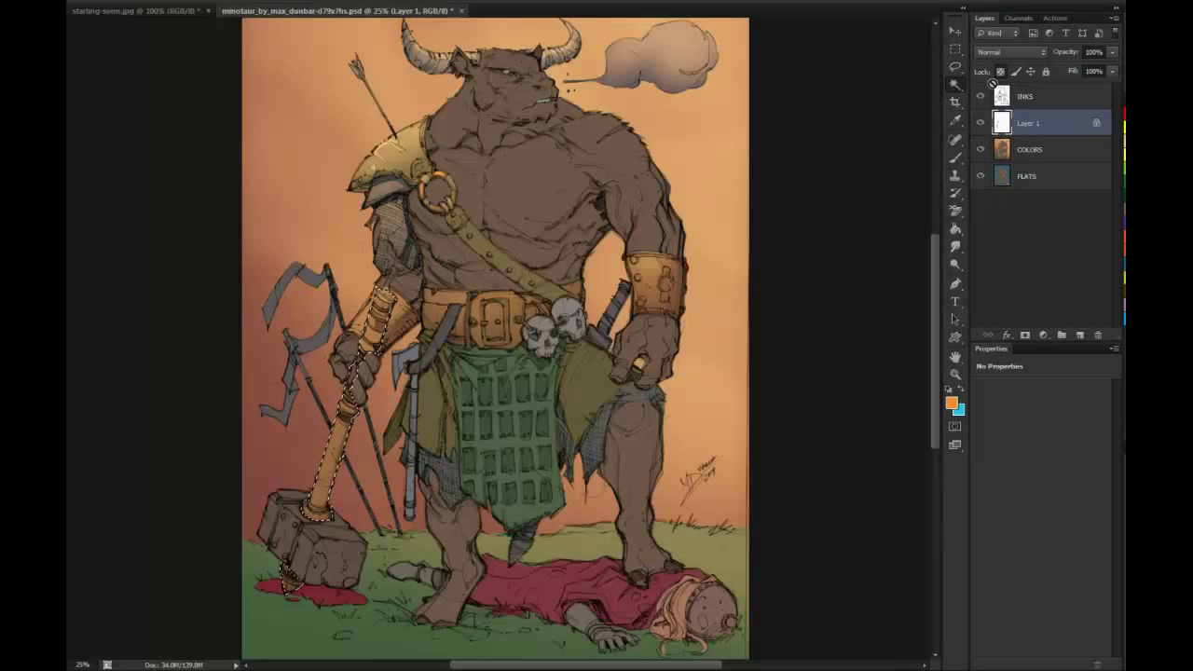
Lower the selected handle's saturation to -40 with Hue/Saturation and deselect
key("ctrl+u")
left_click_drag(941, 373, 910, 373)
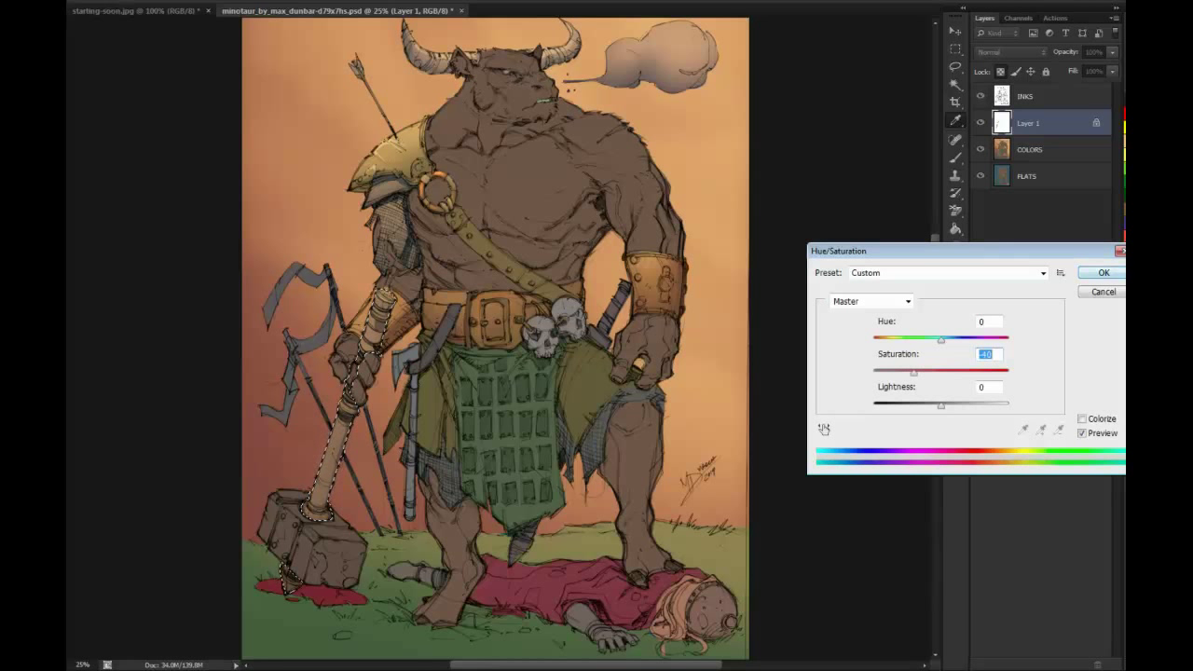
left_click(1104, 272)
key("ctrl+d")
key("l")
key("z")
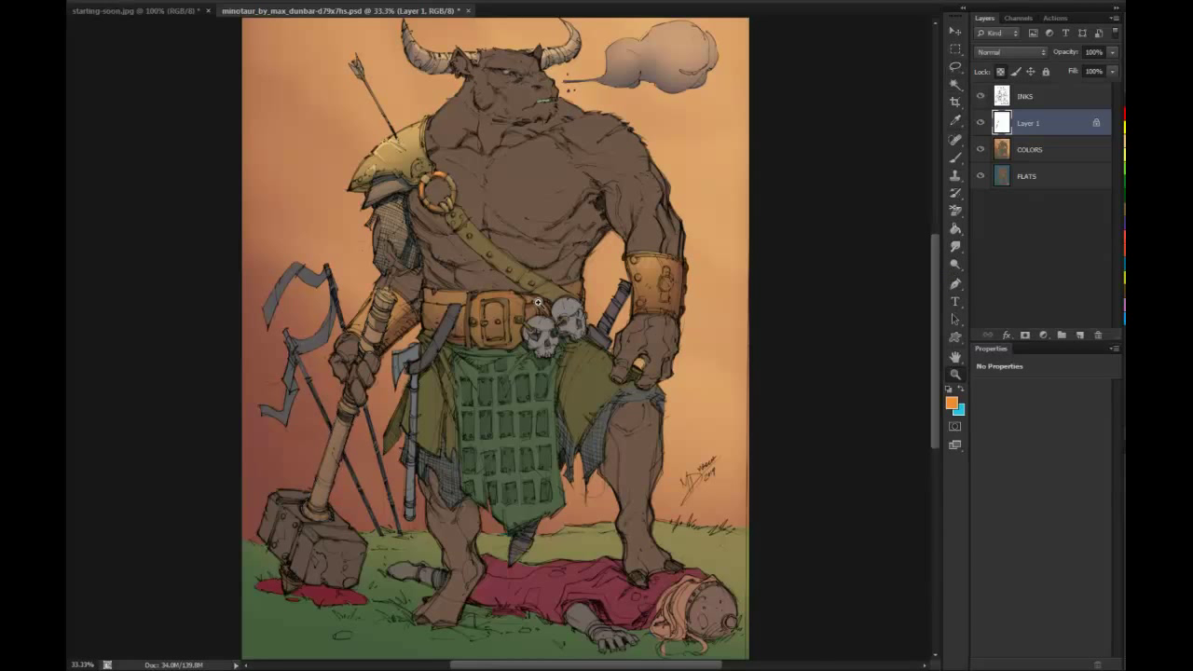
Merge the shaded hammer handle layer down into the COLORS layer and clear the selection
left_click(536, 300)
left_click(802, 312, "alt")
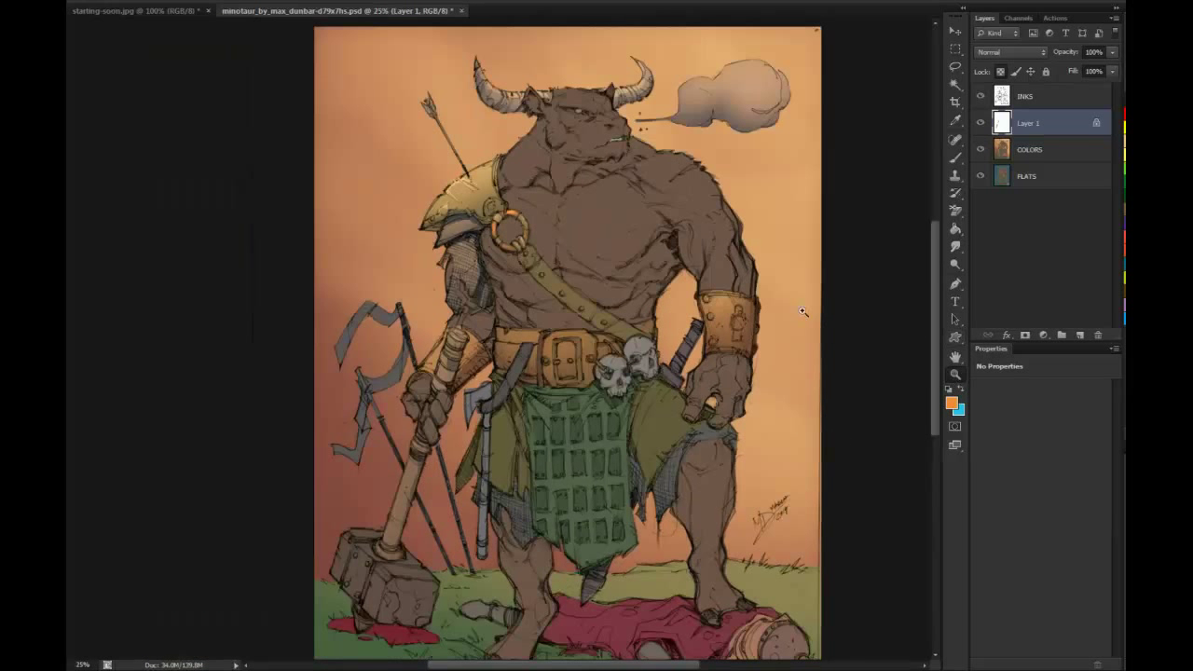
left_click_drag(586, 302, 549, 237)
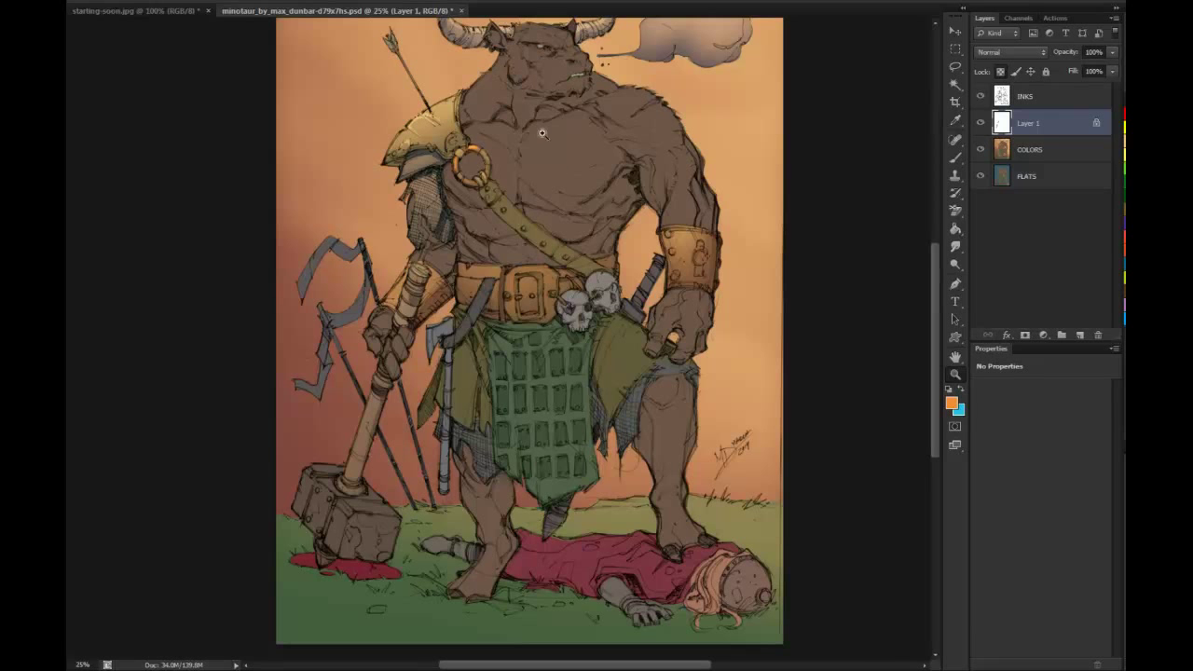
left_click(535, 291)
left_click(536, 291)
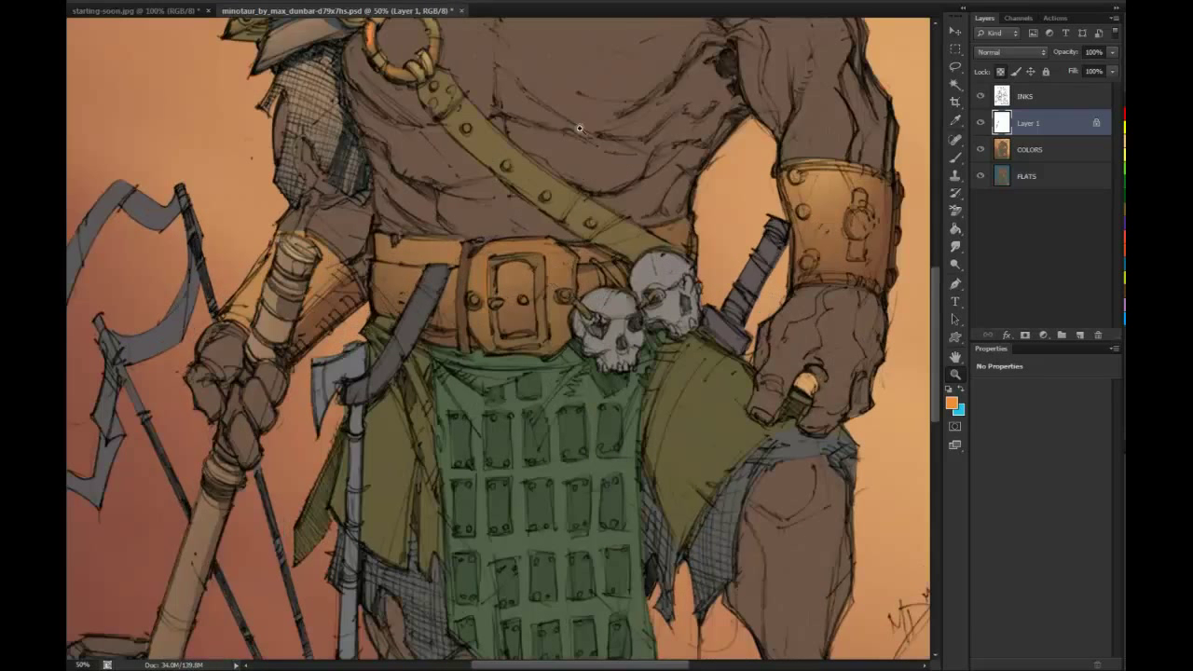
key("w")
right_click(1022, 123)
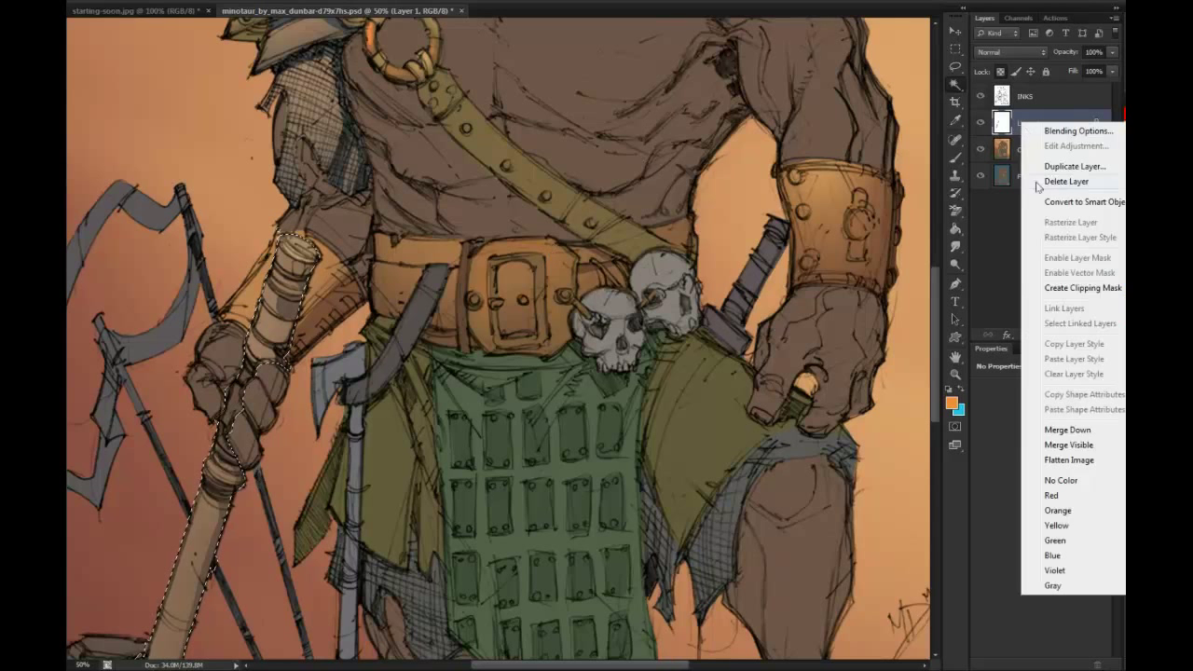
left_click(1065, 429)
right_click(543, 262)
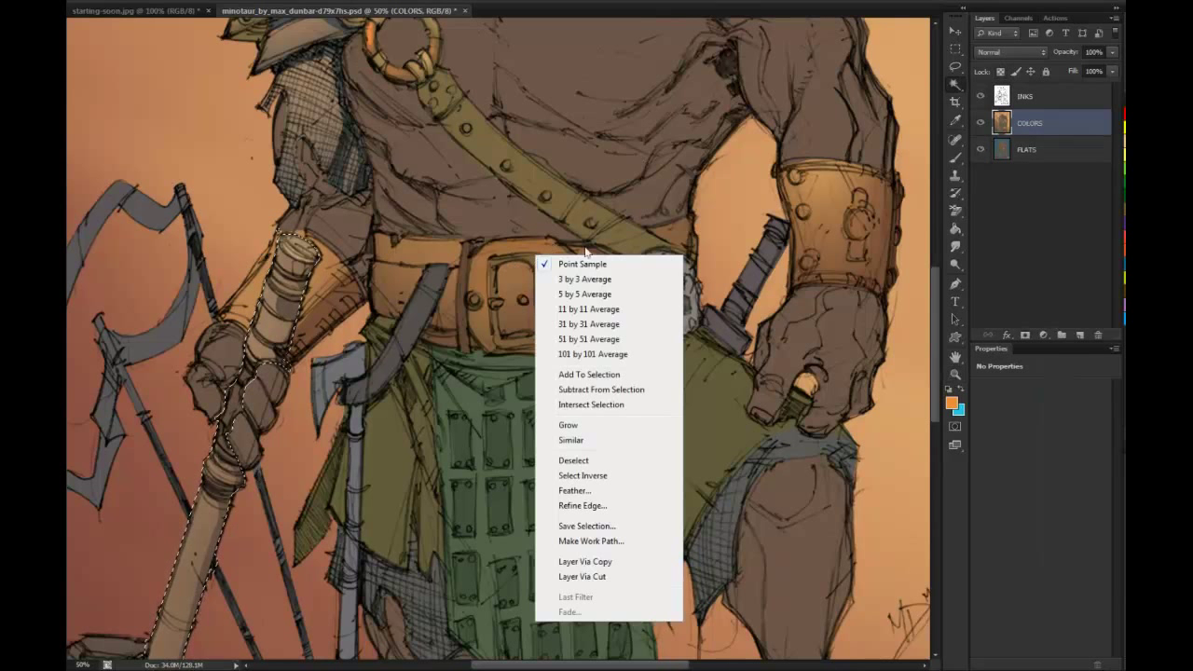
left_click(643, 461)
left_click(544, 263)
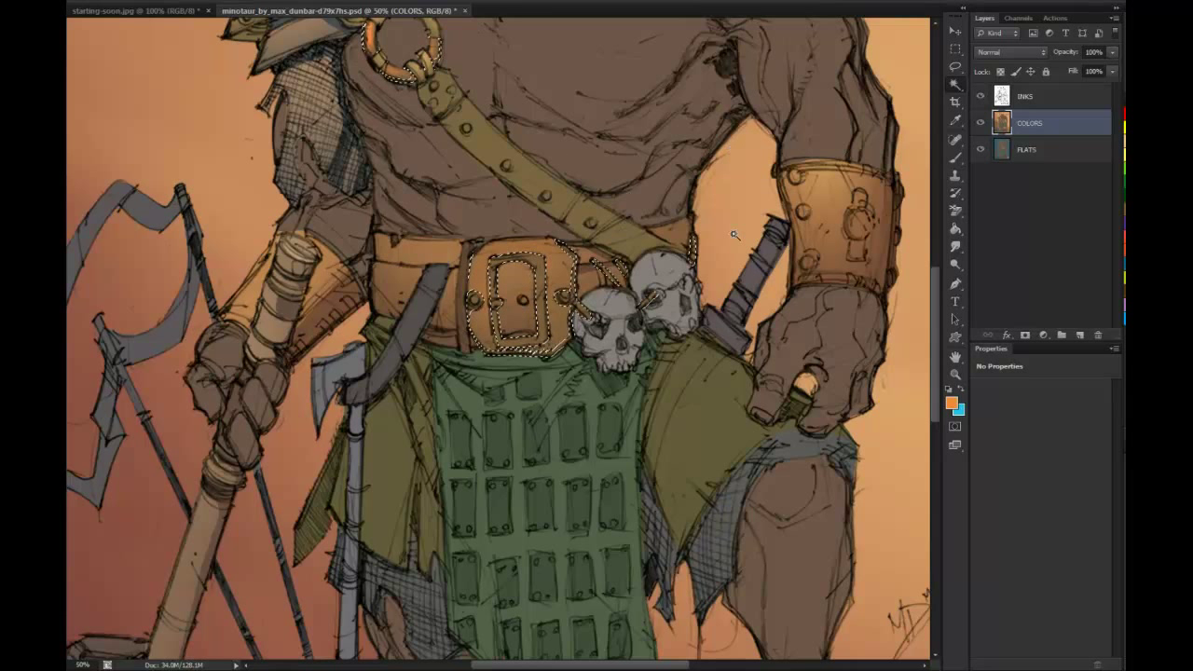
key("l")
key("ctrl+d")
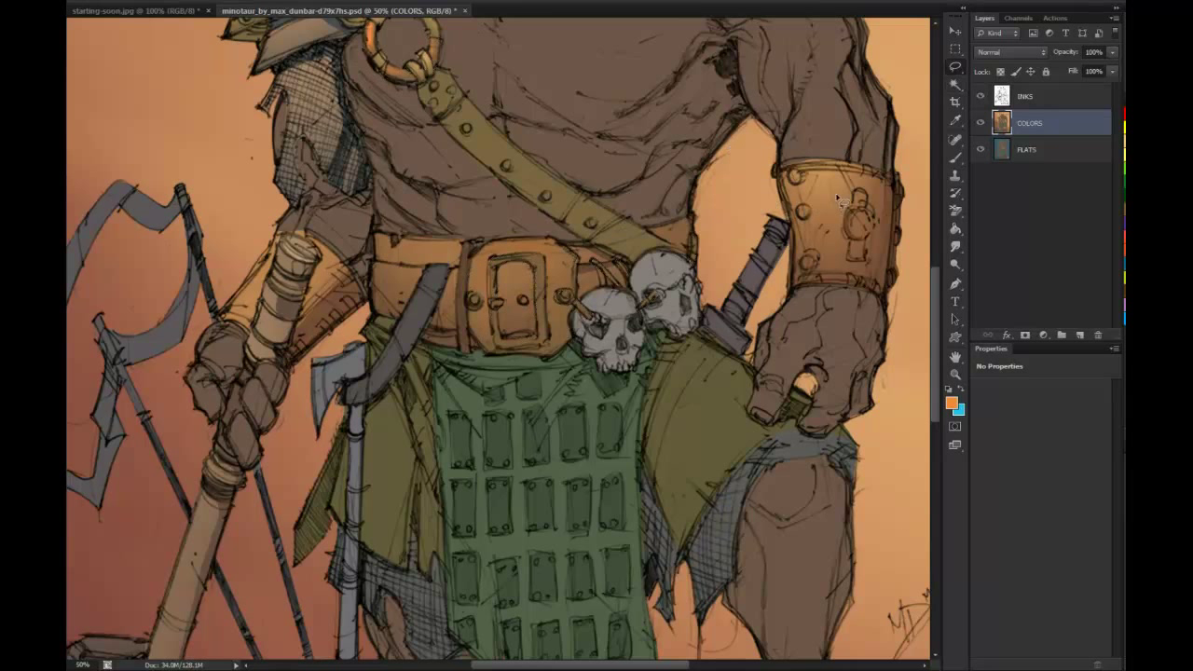
Select the stone hammer head and copy it to a new layer with locked transparency
left_click(955, 357)
left_click(706, 352, "alt")
left_click(707, 368, "alt")
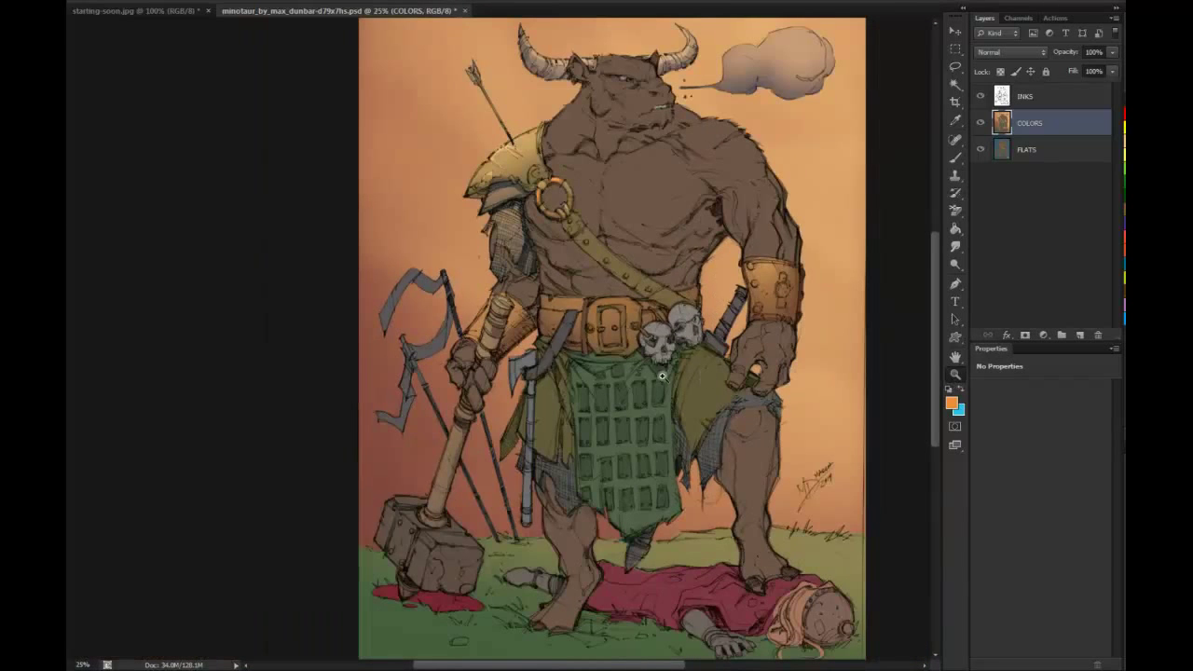
left_click_drag(654, 322, 644, 210)
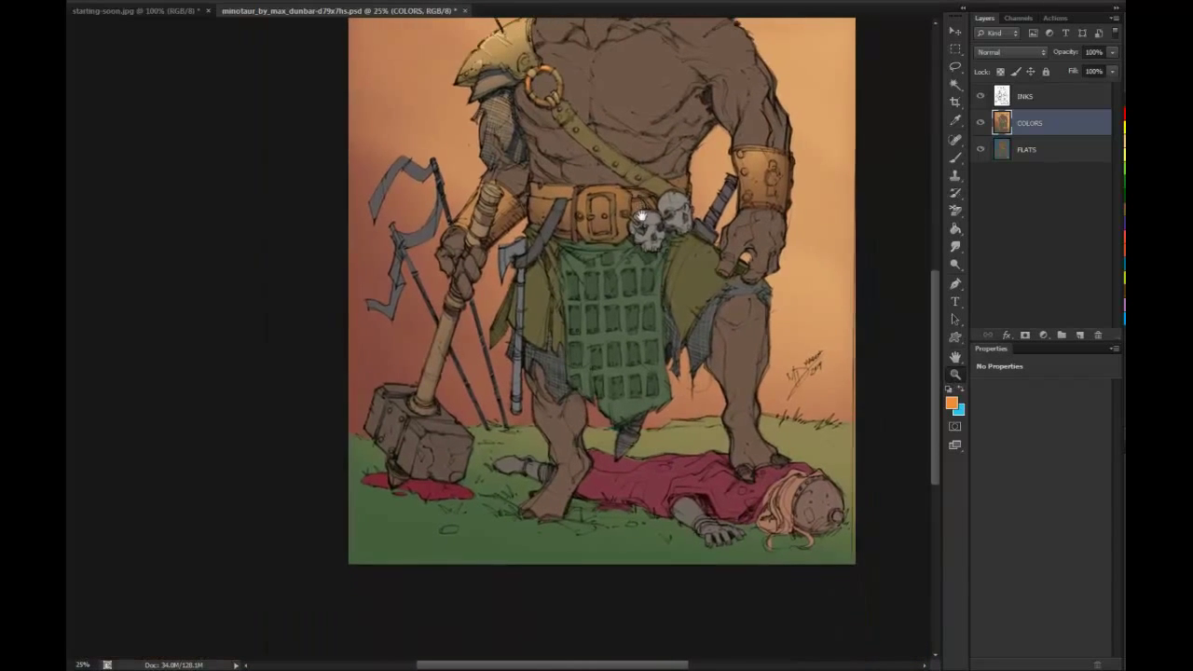
left_click(476, 387)
key("w")
left_click(433, 440)
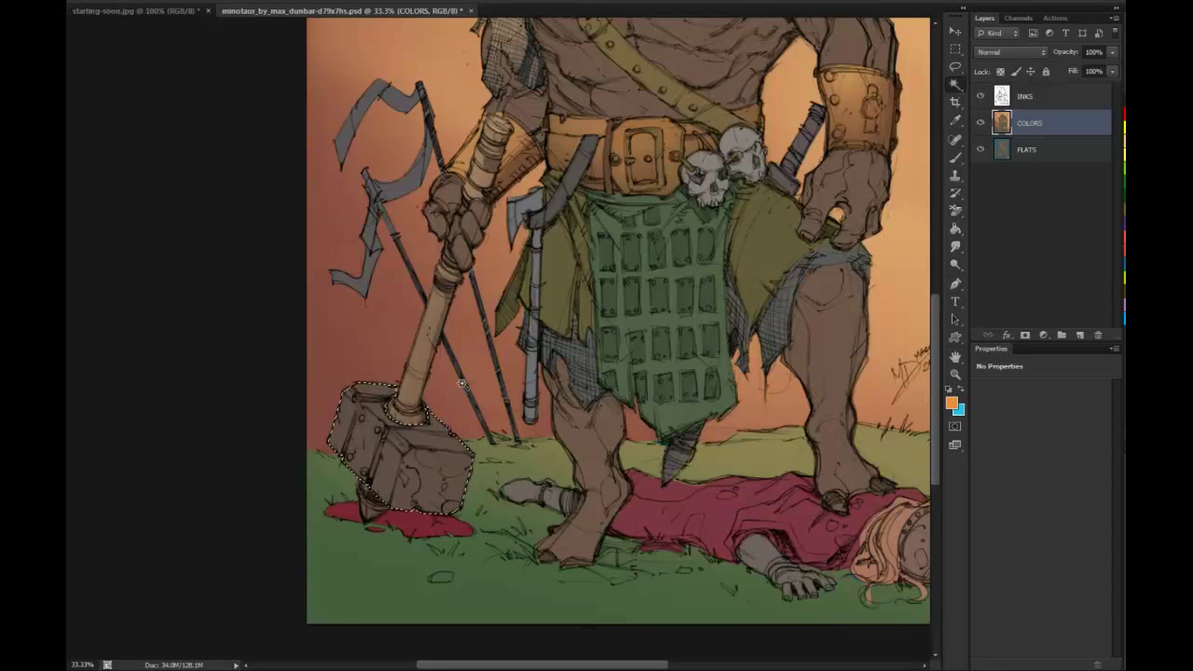
key("ctrl+j")
key("/")
Lasso the top faces of the hammer head and brush bright orange light inside the selection
left_click(432, 439)
key("l")
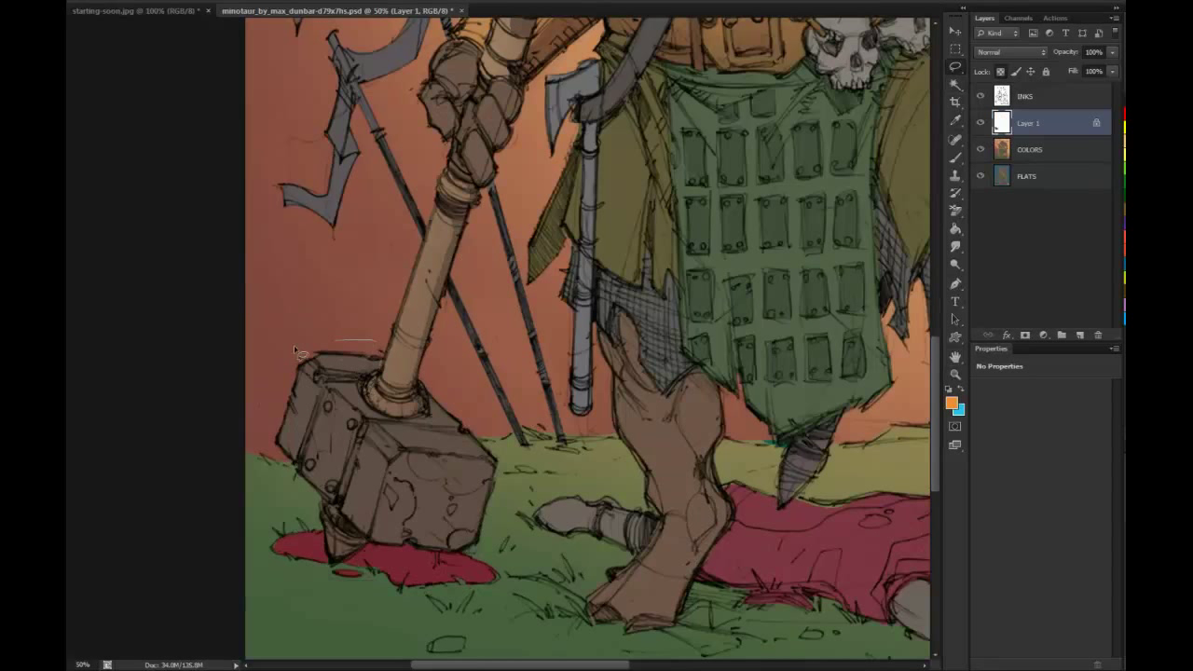
left_click_drag(295, 351, 317, 378)
left_click_drag(457, 373, 401, 337)
key("b")
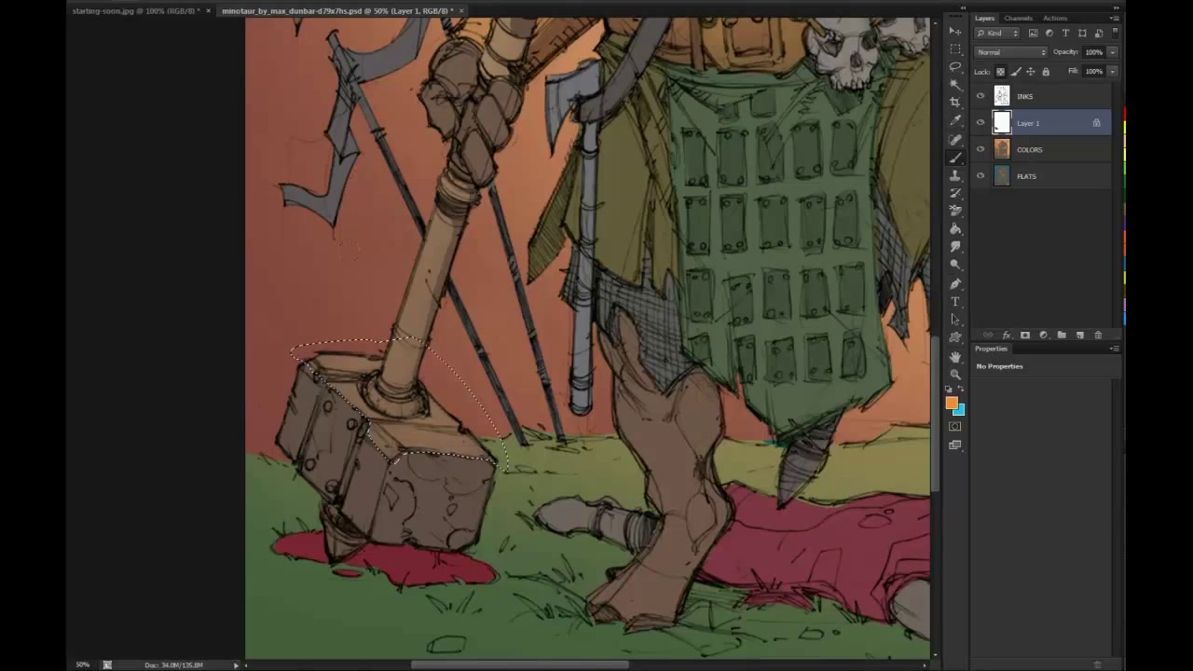
mouse_move(328, 358)
left_mouse_down()
mouse_move(478, 449)
mouse_move(457, 450)
left_mouse_up()
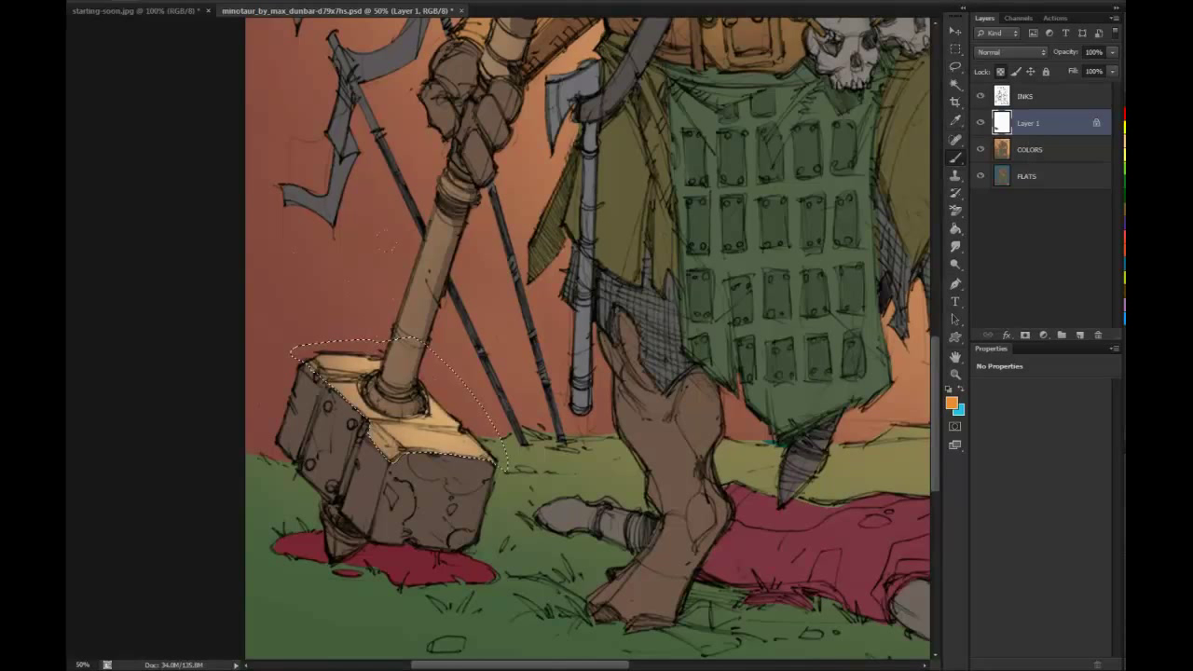
Lasso the hammer head's front face, brush soft orange light onto it, and deselect
key("l")
left_click(498, 474)
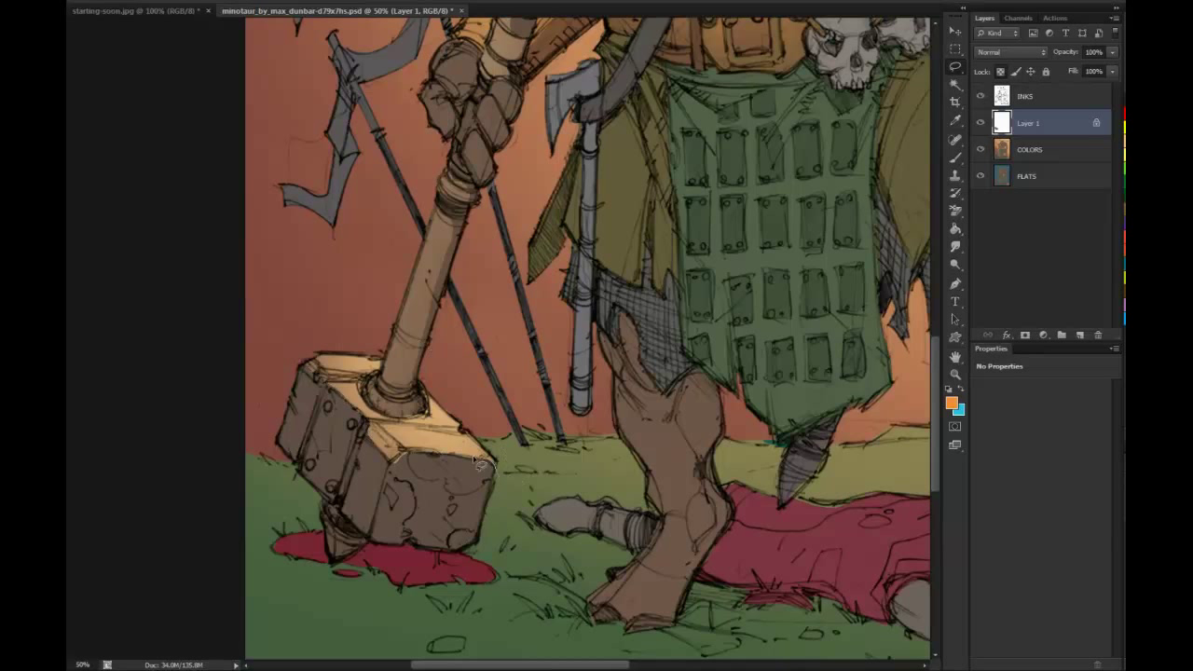
mouse_move(390, 497)
left_mouse_down()
mouse_move(378, 551)
mouse_move(523, 508)
mouse_move(391, 459)
mouse_move(485, 462)
left_mouse_up()
key("b")
key("l")
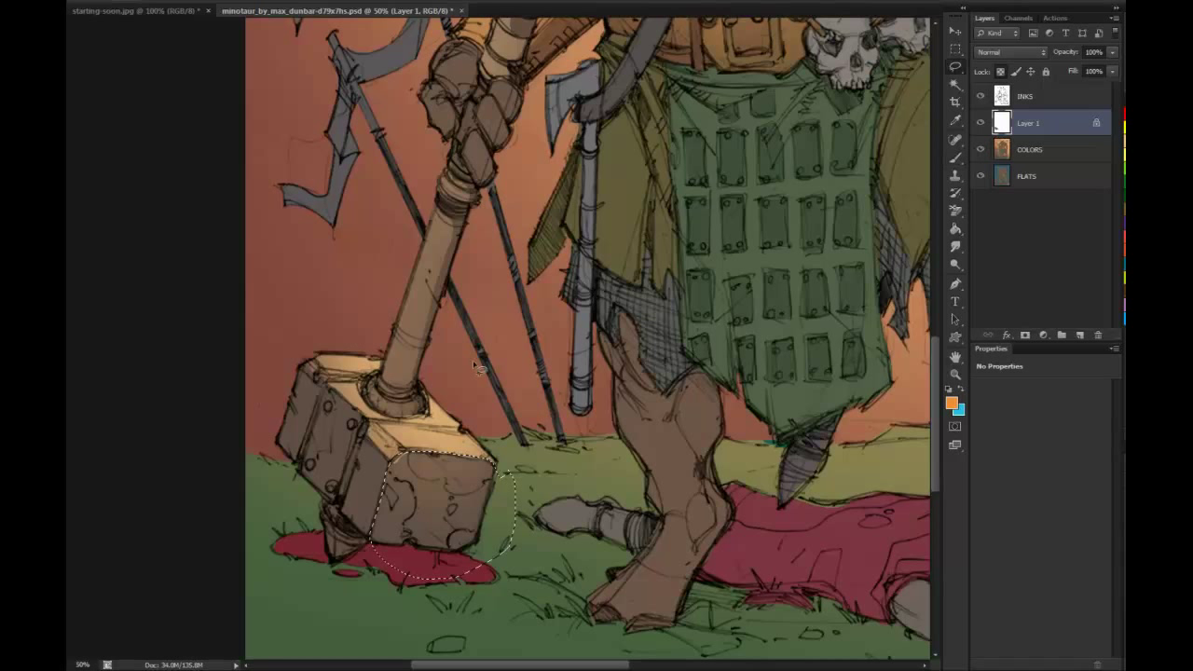
left_click(477, 366)
Lasso the studded left side of the hammer head, brush orange light along its upper edge, and deselect
key("b")
key("l")
key("b")
mouse_move(263, 438)
left_mouse_down()
mouse_move(302, 361)
mouse_move(380, 457)
left_mouse_up()
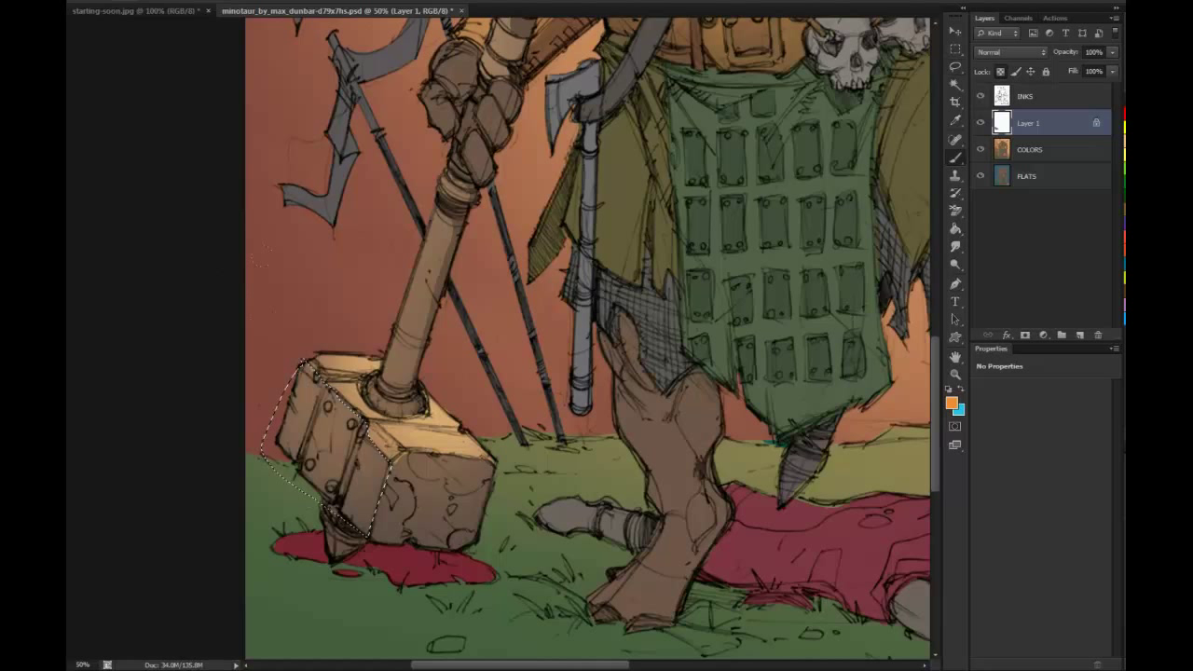
left_click_drag(303, 362, 369, 420)
key("l")
key("ctrl+d")
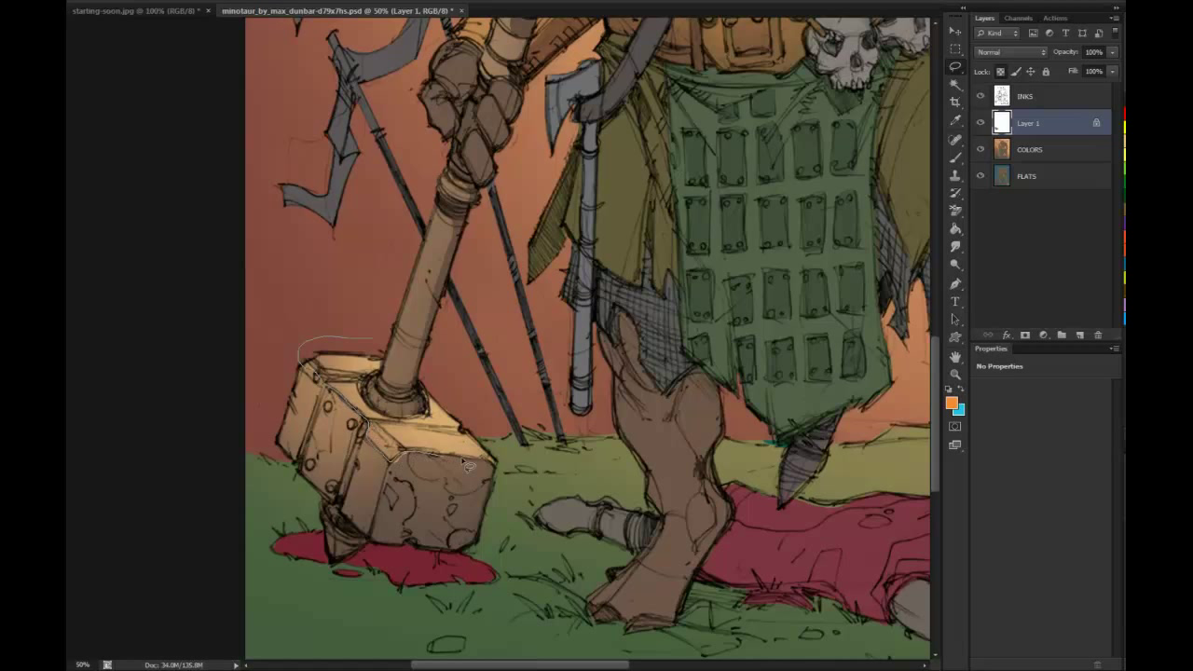
Reselect the hammer head's top faces with the Lasso, brush in stronger light, and deselect
left_click_drag(506, 473, 429, 356)
key("b")
mouse_move(343, 381)
left_mouse_down()
mouse_move(447, 433)
mouse_move(347, 373)
left_mouse_up()
key("l")
key("ctrl+d")
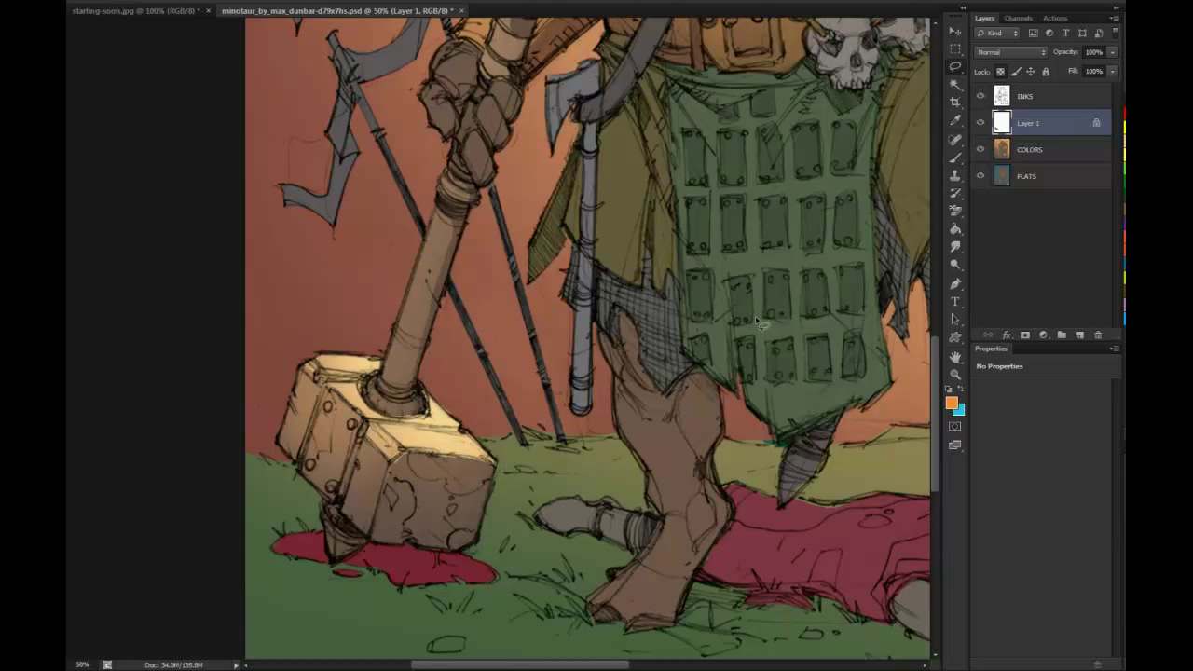
Merge the shaded hammer head layer down into the COLORS layer
left_click(956, 375)
left_click(827, 442, "alt")
left_click(820, 446, "alt")
left_click(802, 453, "alt")
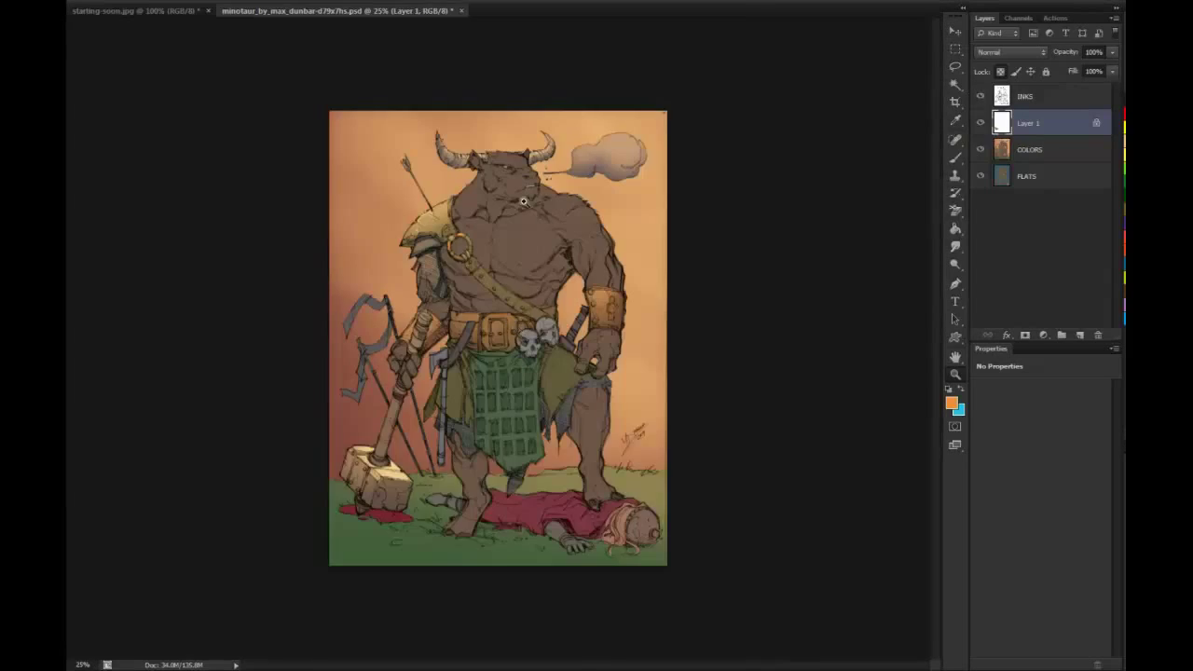
left_click(524, 263)
left_click_drag(523, 215, 528, 63)
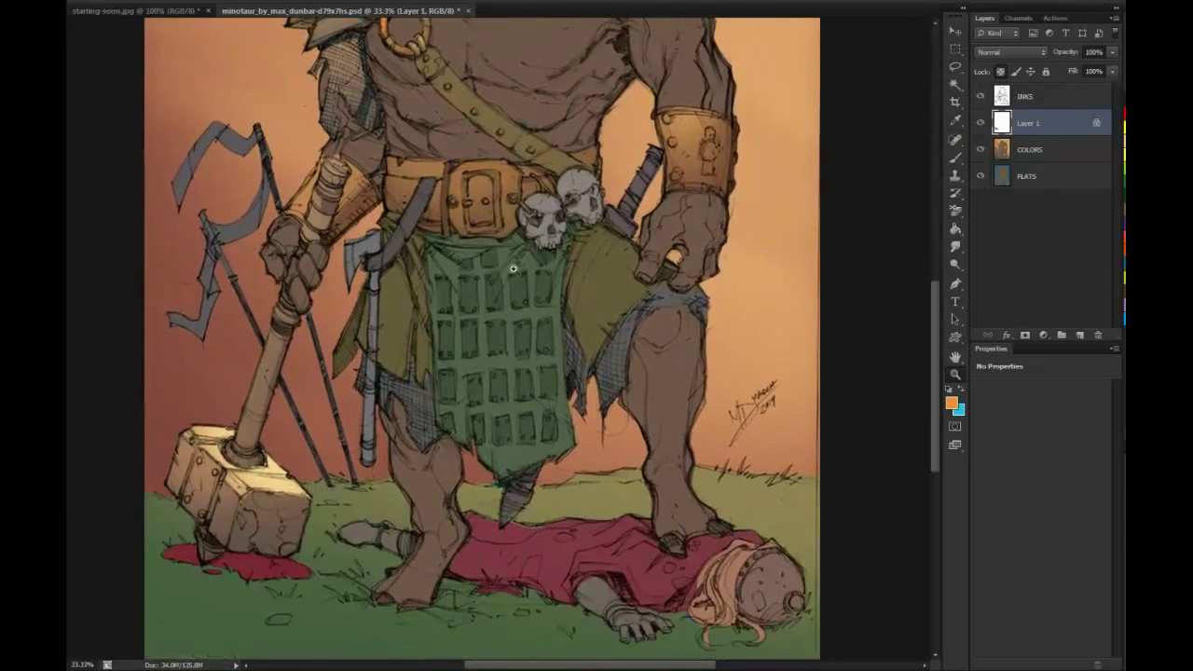
left_click(531, 235)
left_click_drag(480, 209, 516, 276)
key("w")
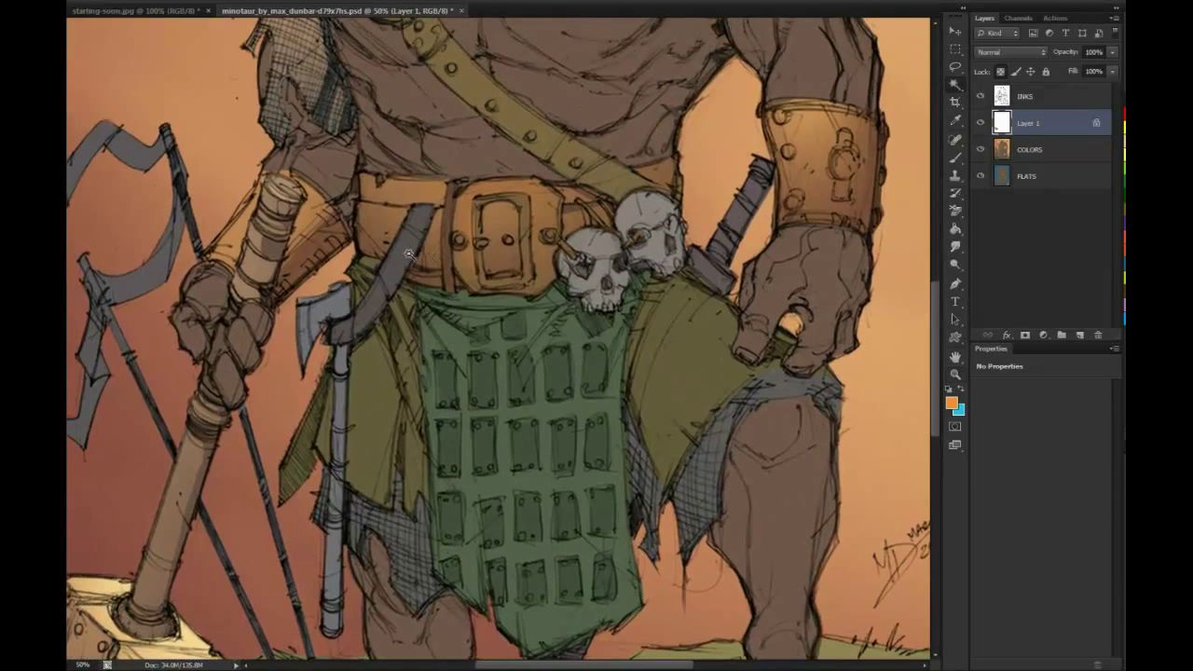
right_click(1030, 124)
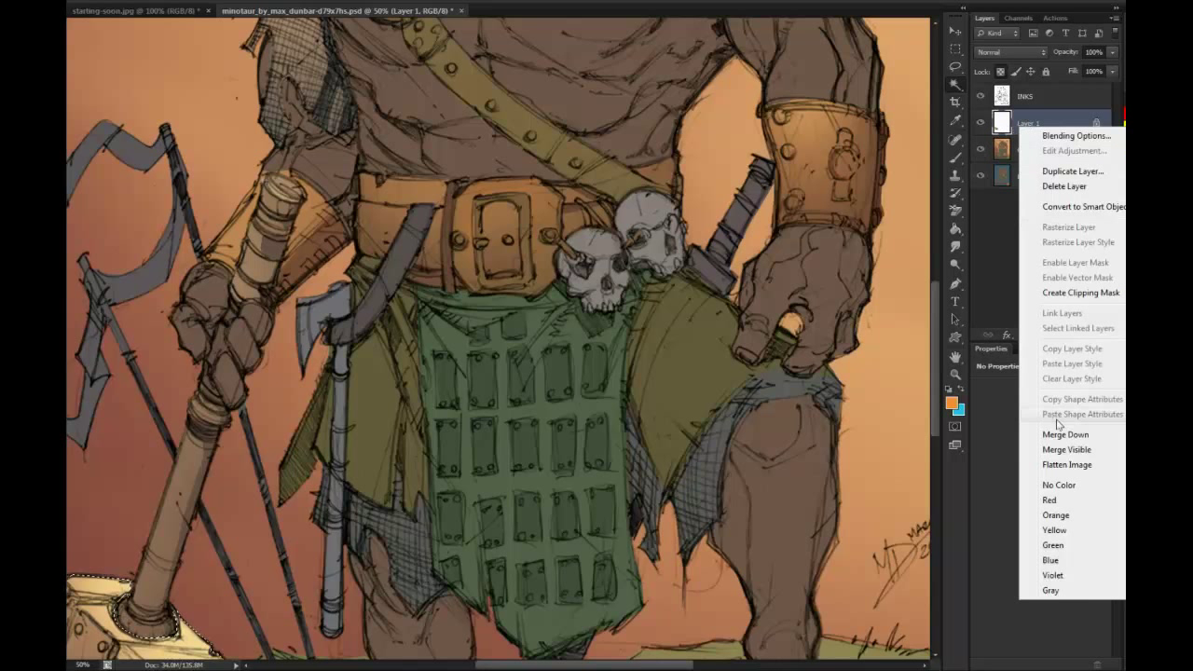
left_click(1051, 183)
Deselect the hammer head, select the dark strap hanging over the belt, brush soft light onto it, and deselect
right_click(432, 232)
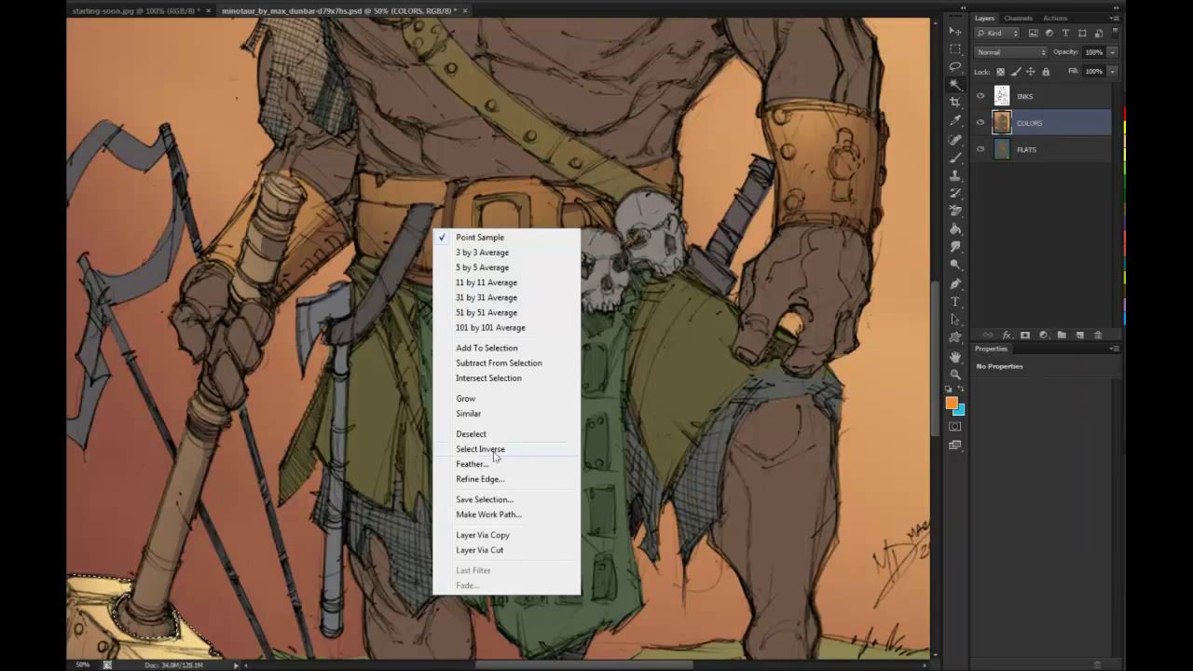
left_click(494, 436)
left_click(413, 226)
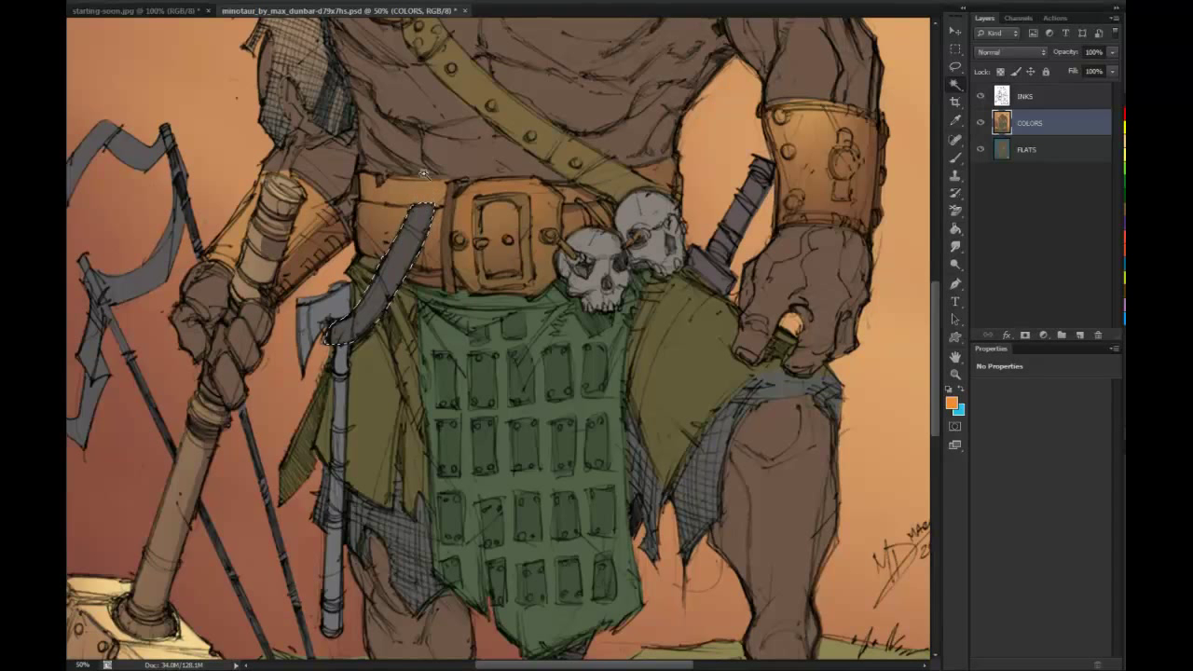
key("b")
key("ctrl+d")
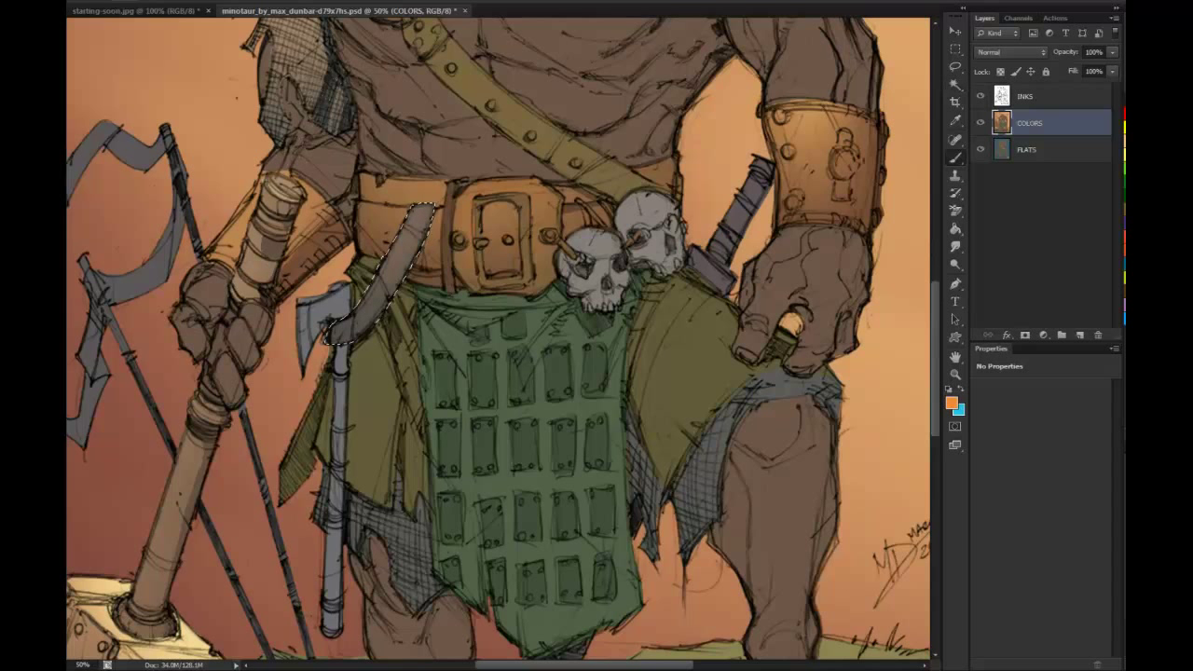
key("l")
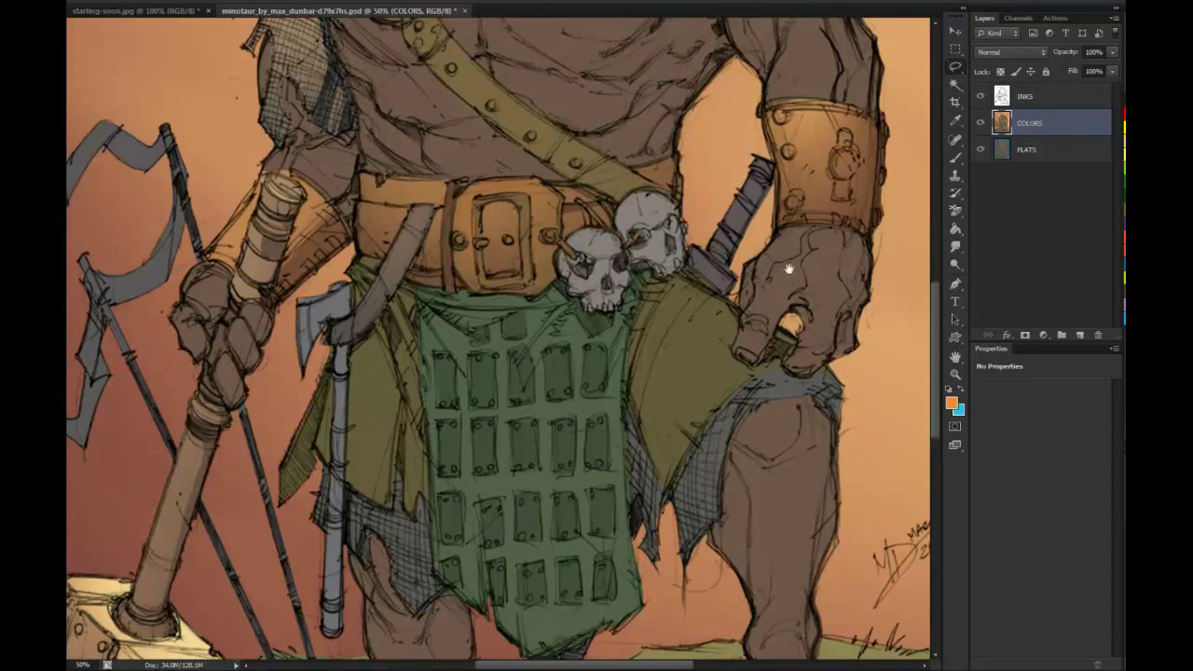
Select the whole green loincloth with the Magic Wand and copy it to a new layer
left_click_drag(789, 268, 785, 173)
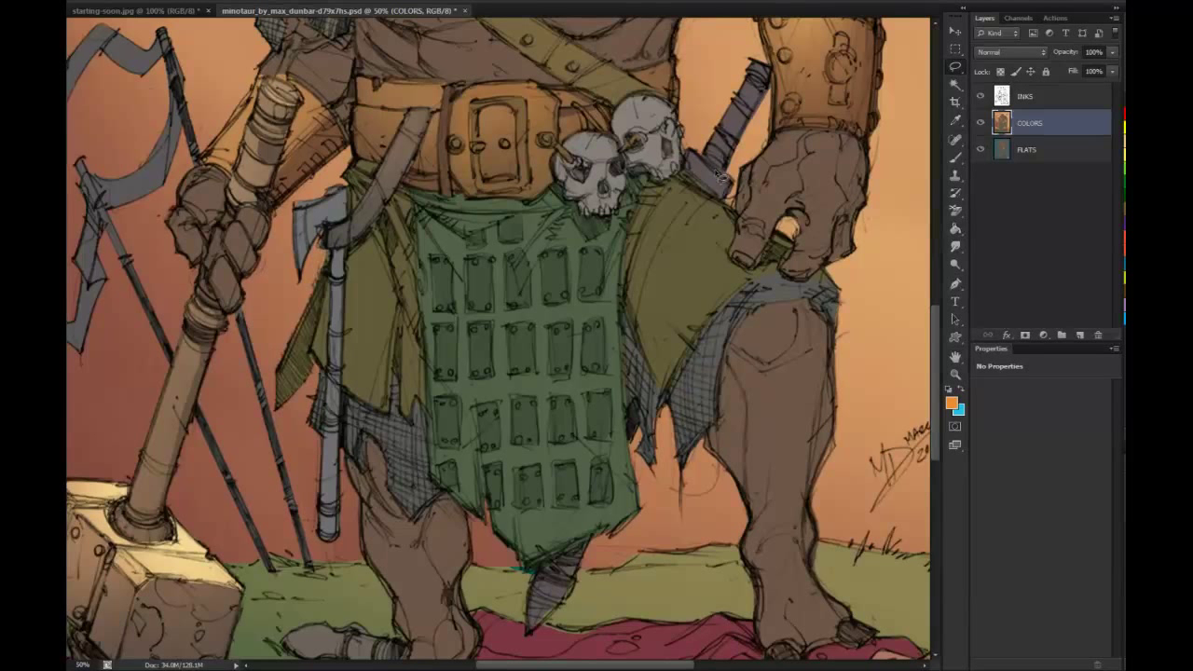
left_click(955, 84)
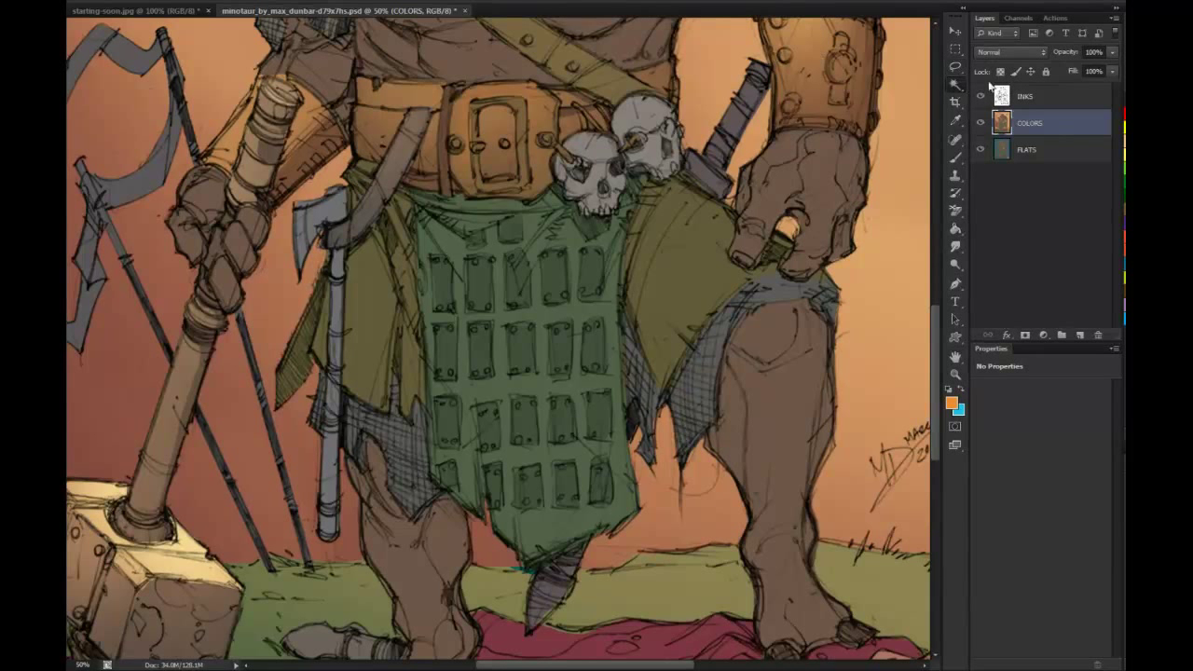
right_click(1028, 125)
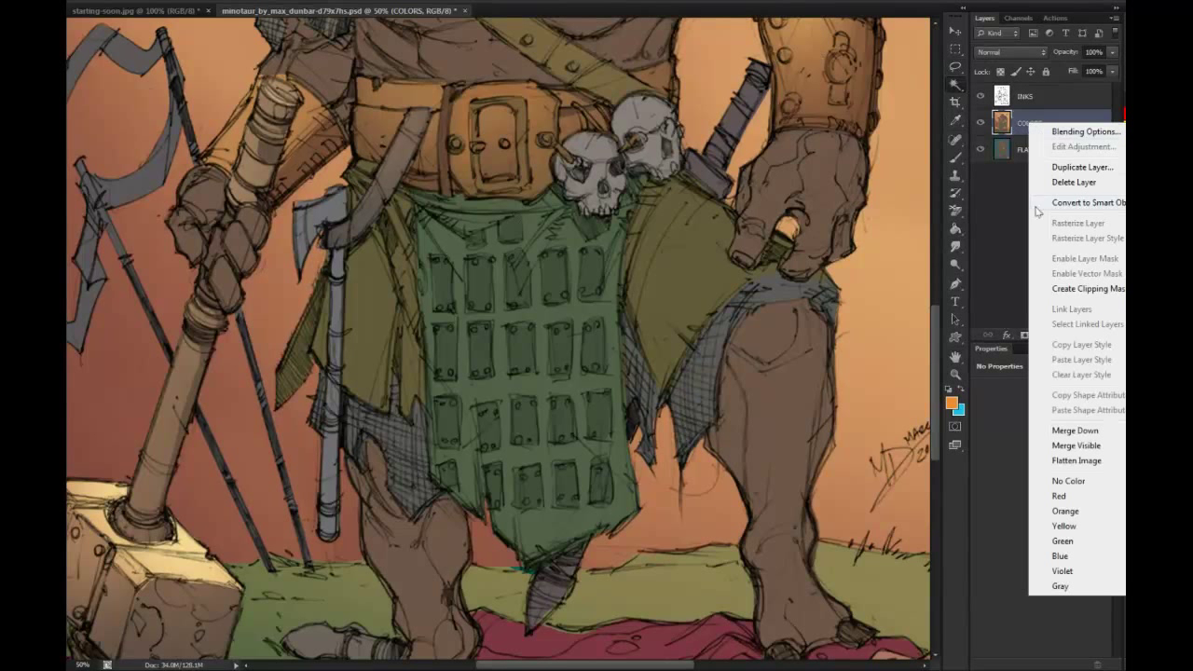
left_click(532, 239)
mouse_move(535, 242)
left_mouse_down()
mouse_move(525, 285)
mouse_move(538, 270)
left_mouse_up()
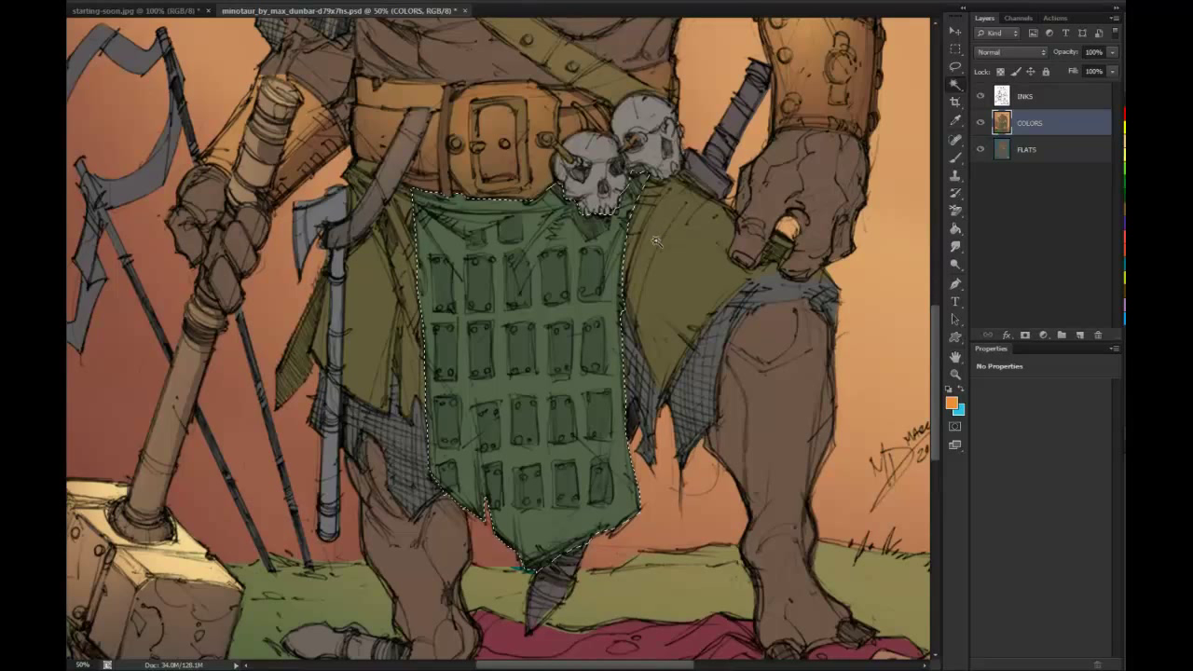
key("ctrl+j")
key("l")
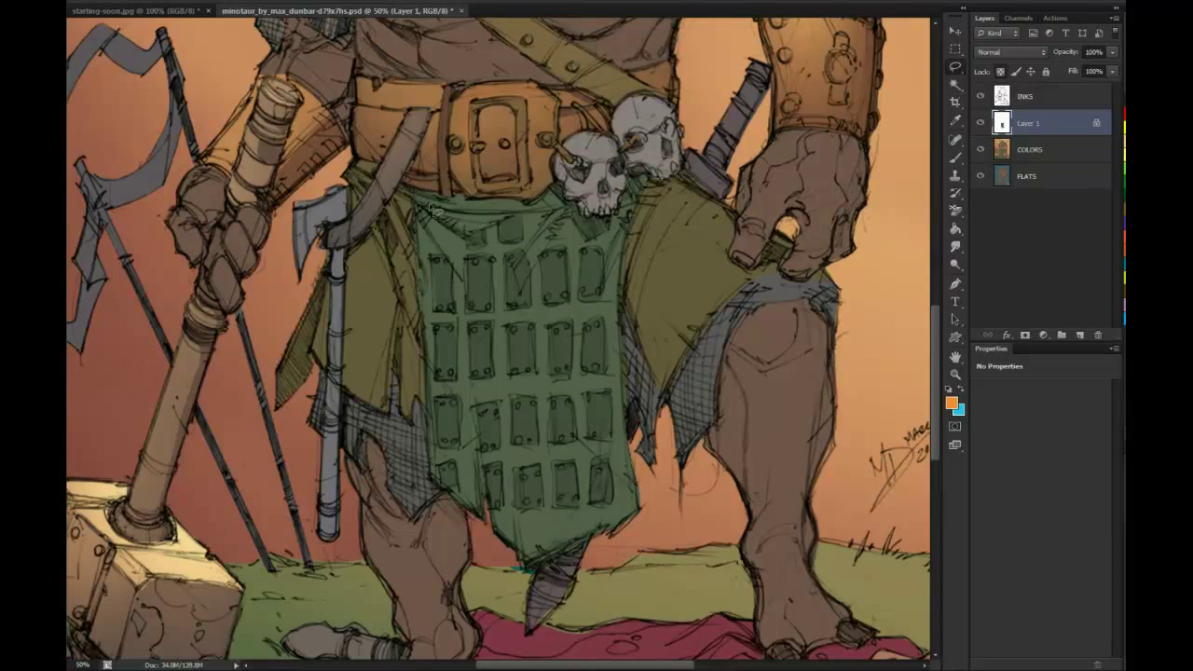
Lasso the light-catching areas of the loincloth, following the draped folds near the belt and the edges of the panel below
mouse_move(433, 217)
left_mouse_down()
mouse_move(472, 244)
mouse_move(565, 218)
mouse_move(523, 275)
mouse_move(478, 279)
mouse_move(416, 201)
left_mouse_up()
mouse_move(556, 219)
left_mouse_down()
mouse_move(588, 228)
mouse_move(510, 315)
mouse_move(422, 254)
mouse_move(412, 266)
mouse_move(461, 383)
mouse_move(506, 427)
mouse_move(553, 396)
mouse_move(605, 296)
mouse_move(625, 239)
mouse_move(591, 222)
left_mouse_up()
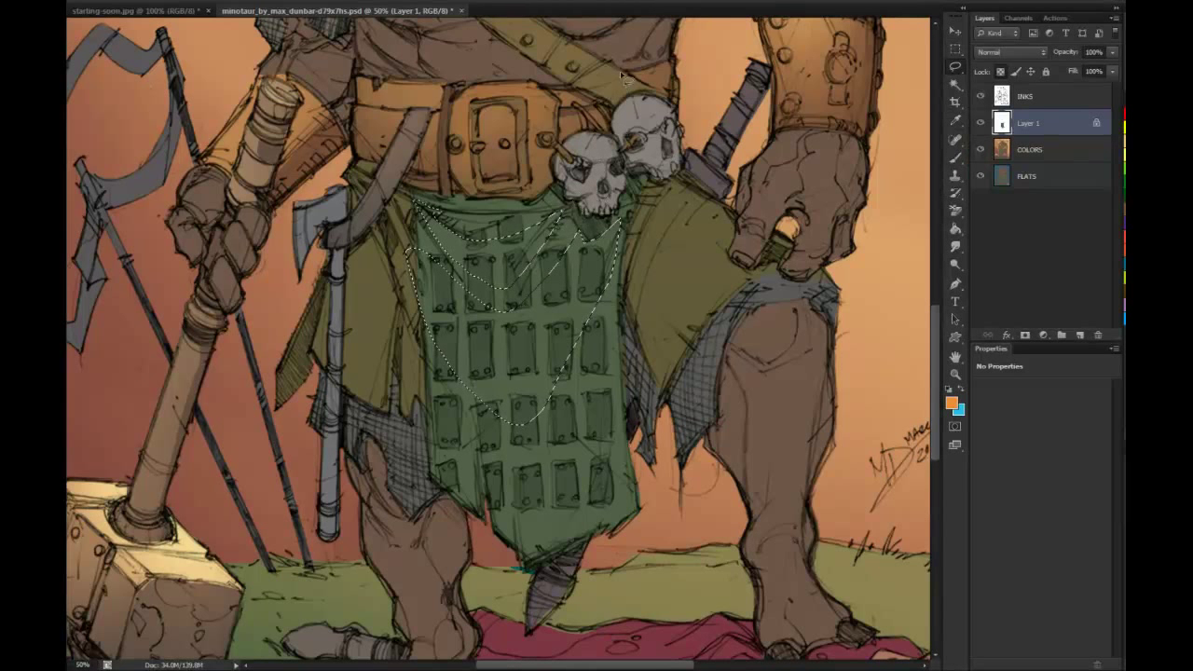
mouse_move(444, 359)
left_mouse_down()
mouse_move(483, 430)
mouse_move(482, 534)
mouse_move(424, 489)
mouse_move(422, 346)
mouse_move(443, 297)
left_mouse_up()
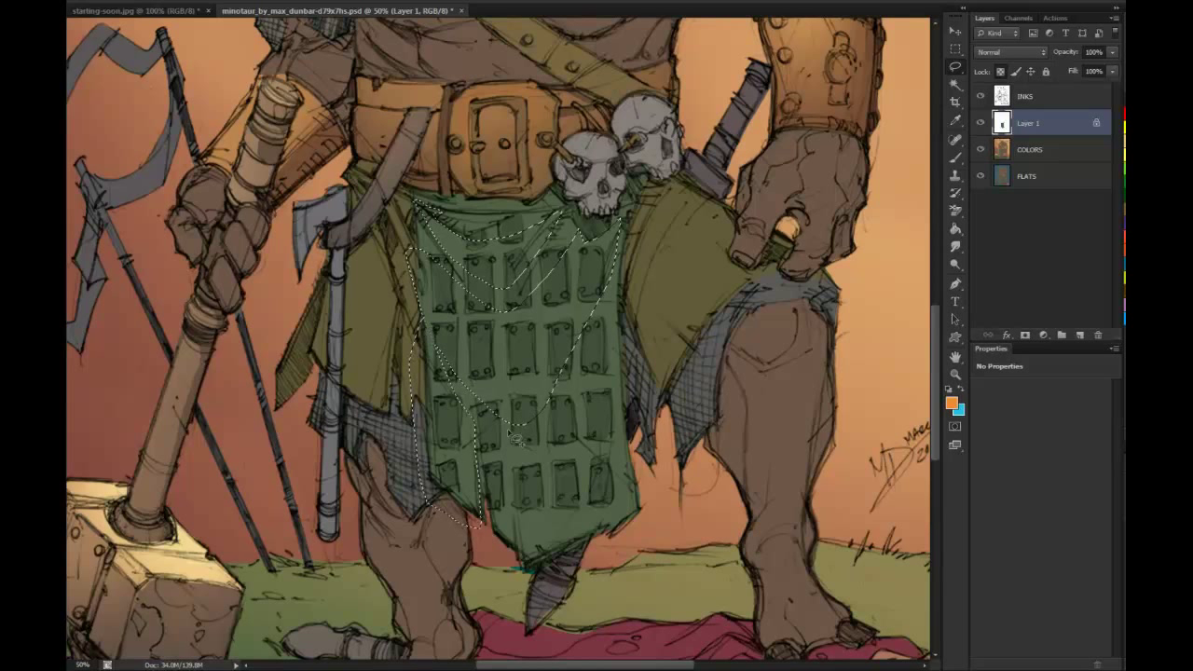
mouse_move(484, 398)
left_mouse_down()
mouse_move(500, 533)
mouse_move(538, 589)
mouse_move(578, 575)
left_mouse_up()
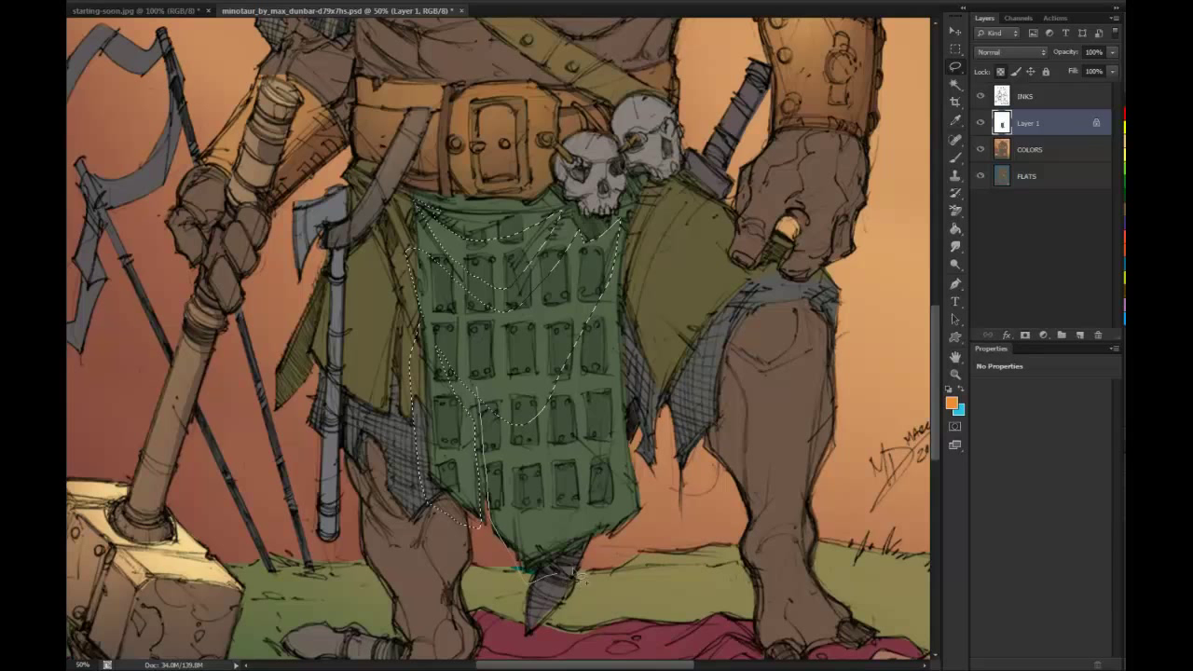
mouse_move(634, 508)
left_mouse_down()
mouse_move(616, 305)
mouse_move(634, 238)
mouse_move(618, 231)
mouse_move(660, 199)
left_mouse_up()
Try brushing orange light onto the selected loincloth areas and undo it
left_click(958, 374)
left_click(845, 425, "alt")
key("b")
mouse_move(604, 228)
left_mouse_down()
mouse_move(639, 229)
mouse_move(643, 250)
left_mouse_up()
left_click_drag(594, 280, 637, 343)
key("l")
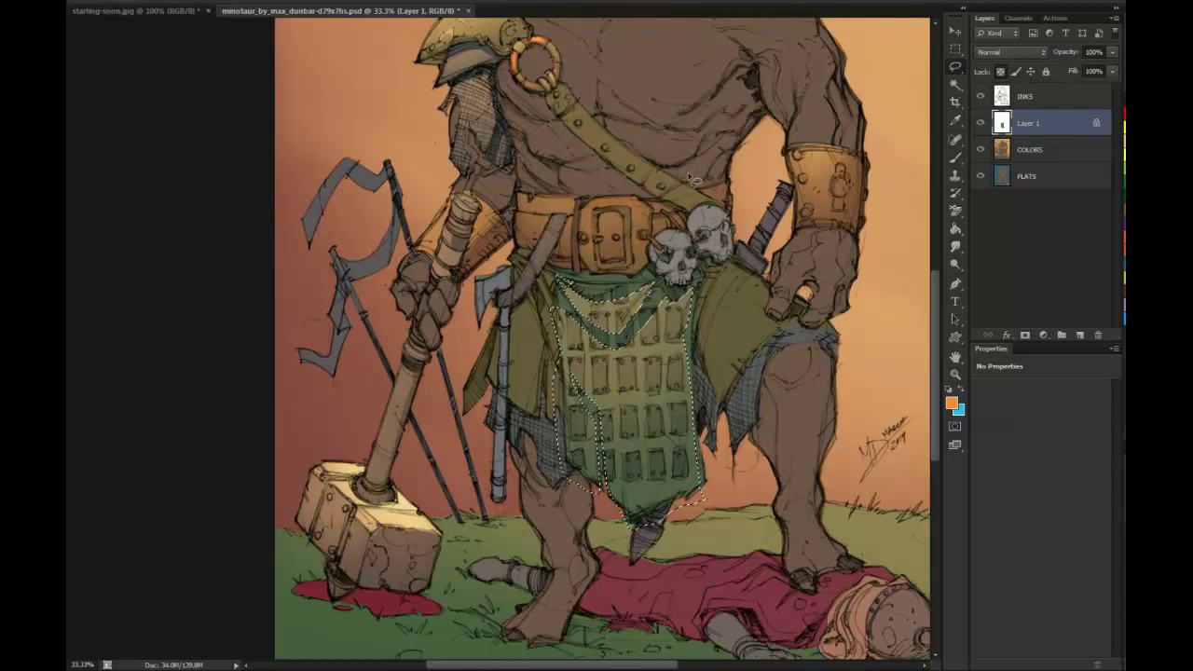
key("ctrl+z")
Pick a lighter green, brush it over the selected loincloth areas, and deselect
key("b")
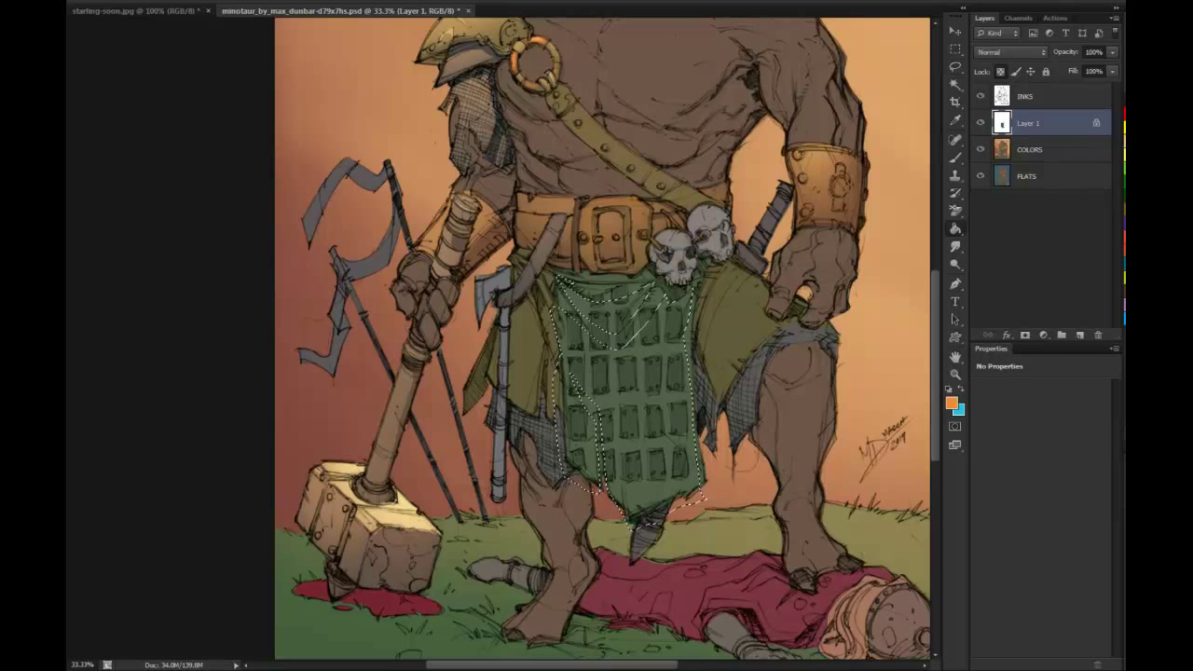
left_click(952, 403)
left_click(636, 357)
left_click_drag(731, 247, 741, 251)
left_click(995, 183)
key("b")
key("g")
key("b")
left_click_drag(601, 308, 623, 368)
left_click_drag(643, 313, 675, 378)
left_click_drag(578, 297, 664, 315)
key("l")
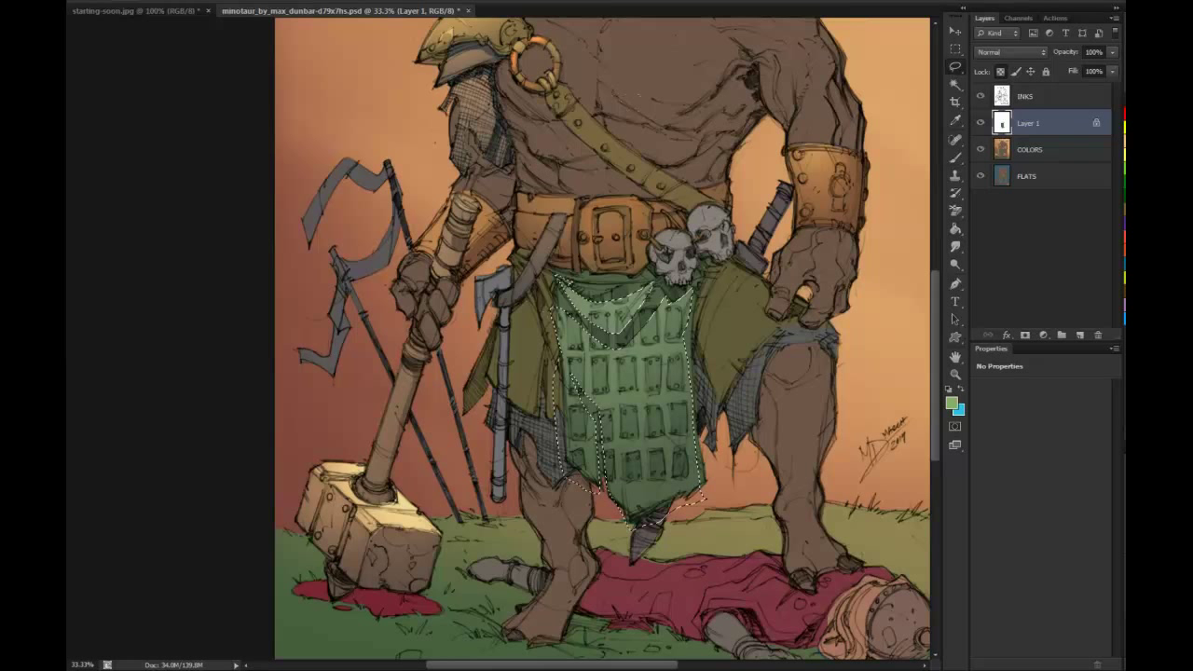
key("ctrl+d")
Undo the light green brushing on the loincloth and bring back the lassoed selection
left_click(955, 375)
left_click(824, 447, "alt")
left_click(824, 447, "alt")
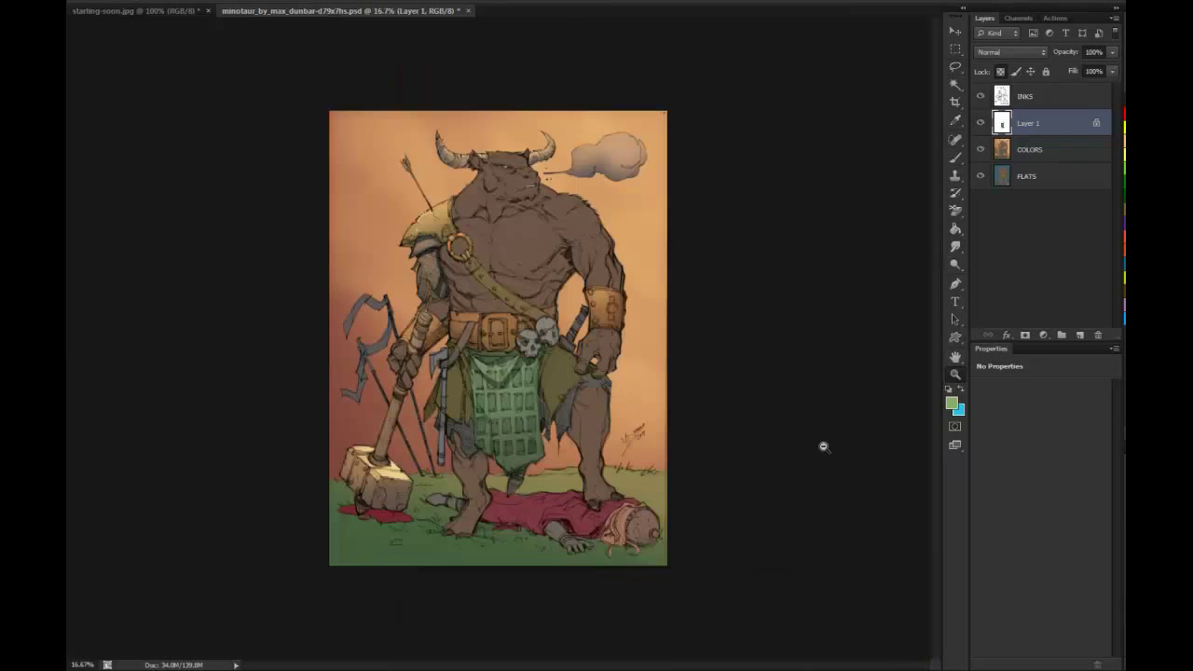
key("ctrl+alt+z")
key("ctrl+alt+z")
key("ctrl+alt+z")
key("ctrl+alt+z")
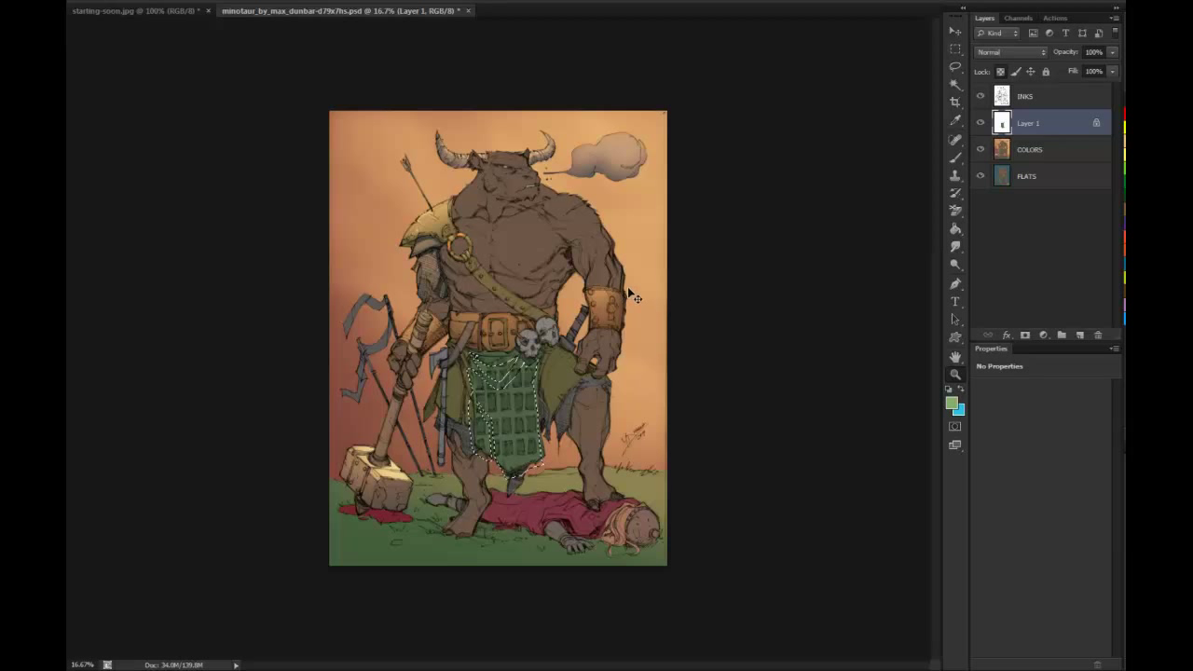
Set the foreground colour to the muted green #565f49, try it on the selected loincloth areas, and undo the attempt
key("g")
left_click(952, 403)
mouse_move(741, 251)
left_mouse_down()
mouse_move(736, 270)
mouse_move(749, 275)
mouse_move(713, 300)
left_mouse_up()
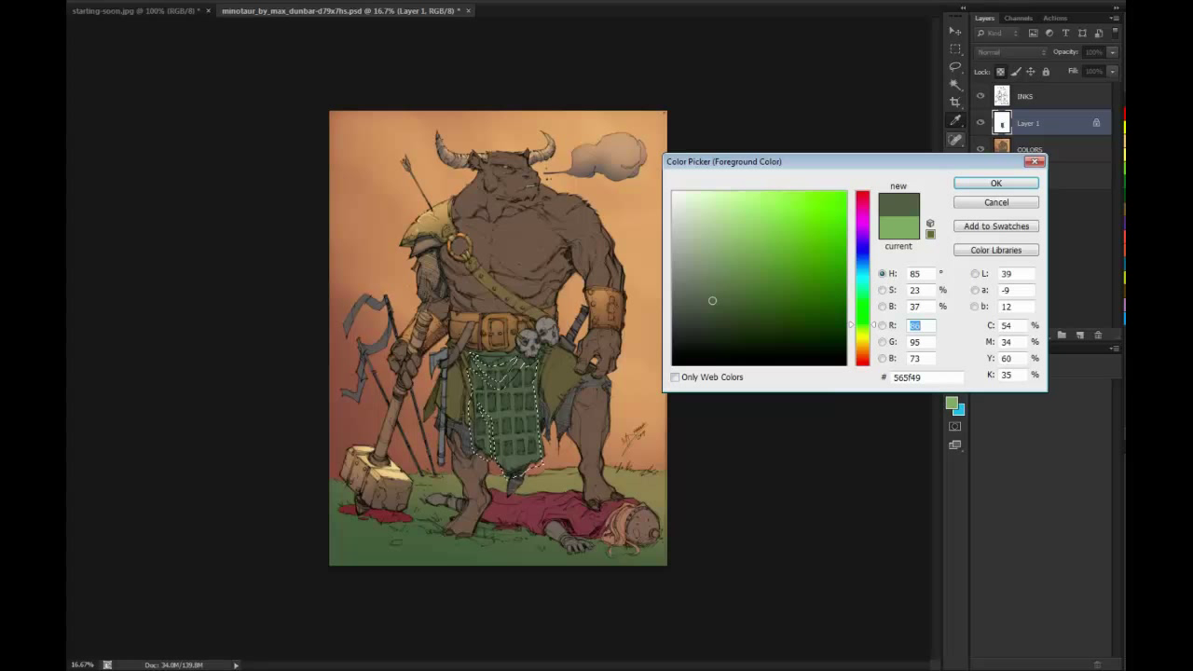
left_click(996, 183)
key("b")
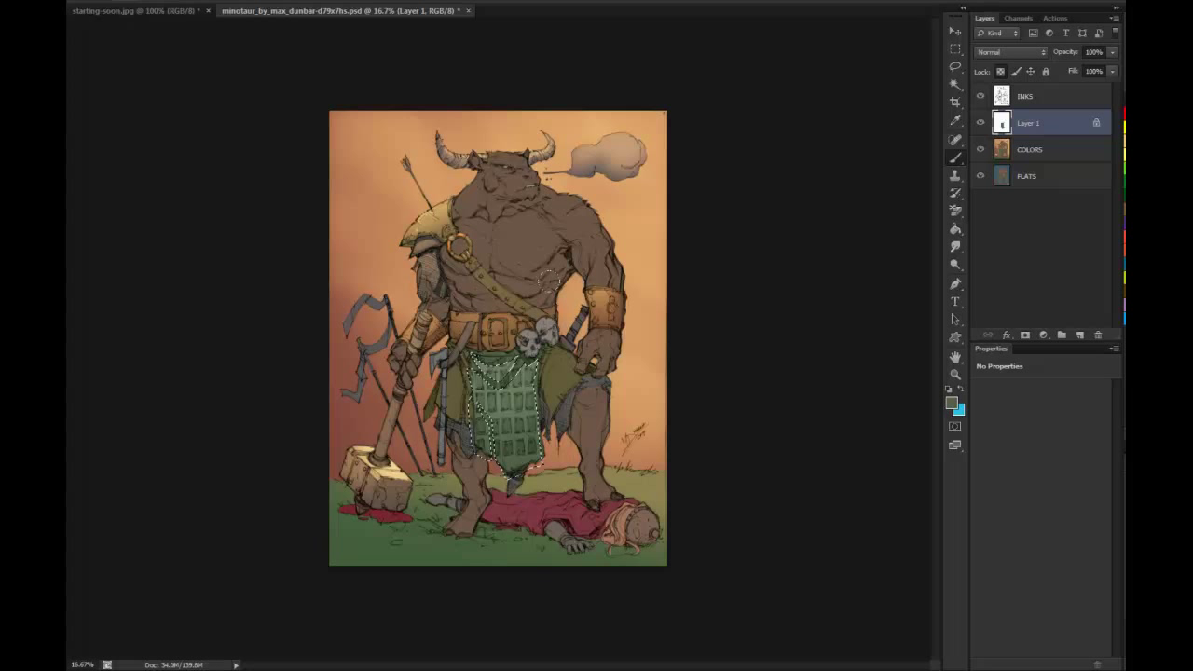
key("l")
key("l")
left_click(773, 133)
key("ctrl+z")
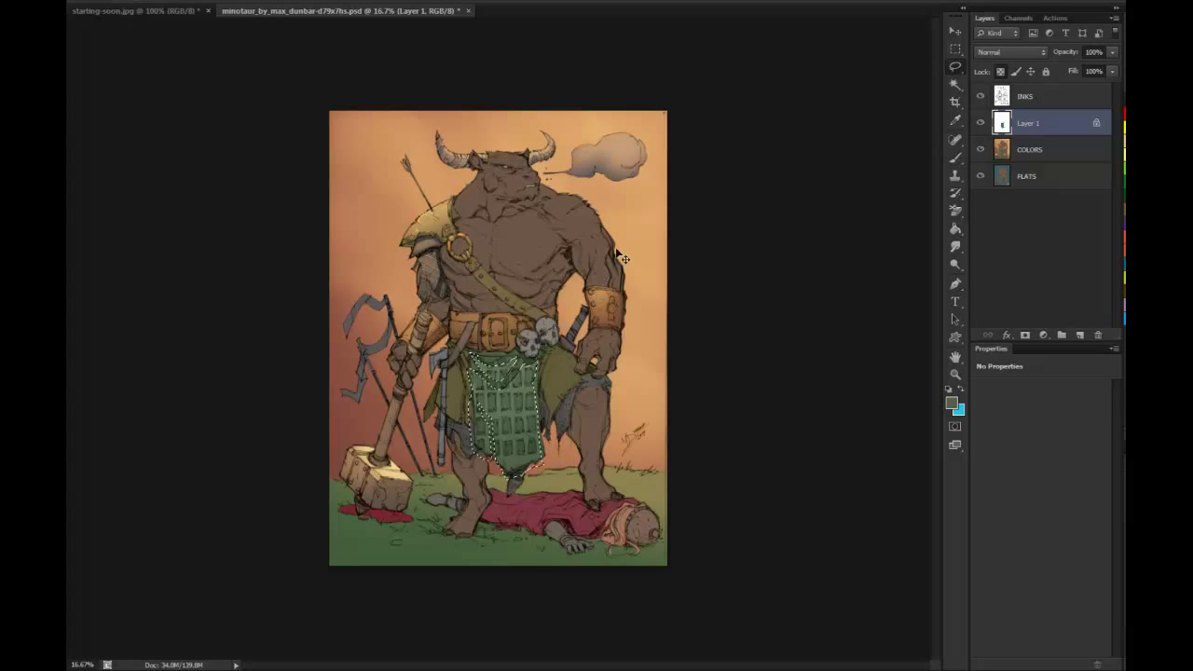
Sample the pale orange of the sky as foreground colour, brush it over the selected loincloth areas, and deselect
key("g")
left_click(952, 402)
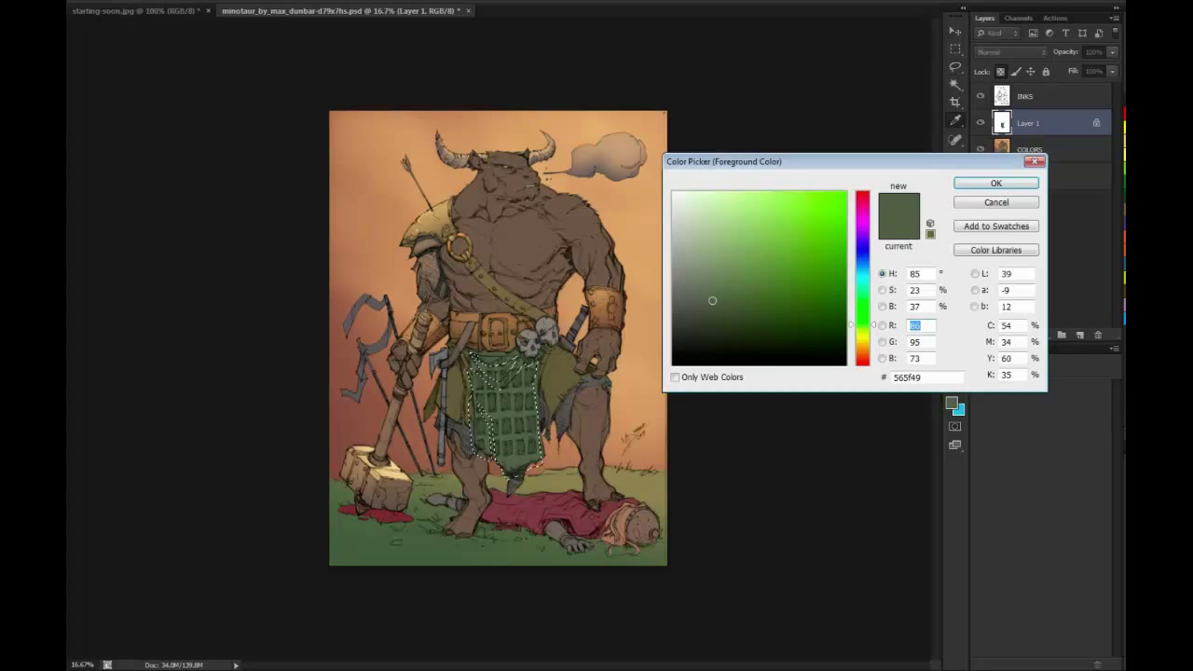
left_click(636, 219)
left_click(996, 183)
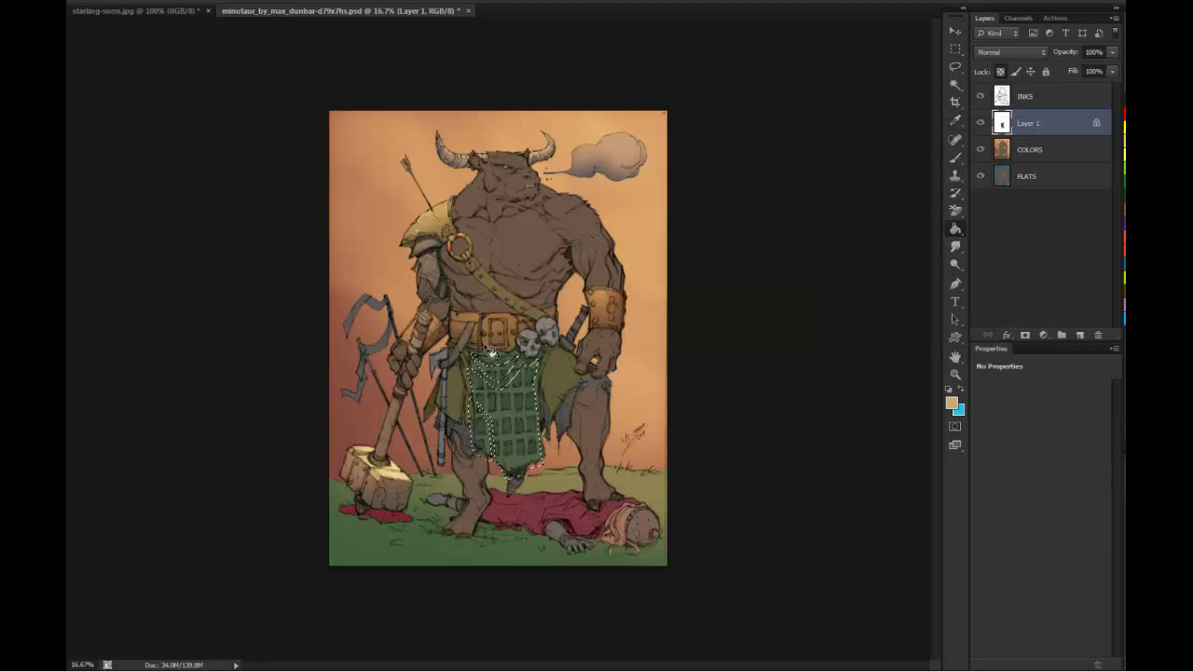
key("b")
key("ctrl+d")
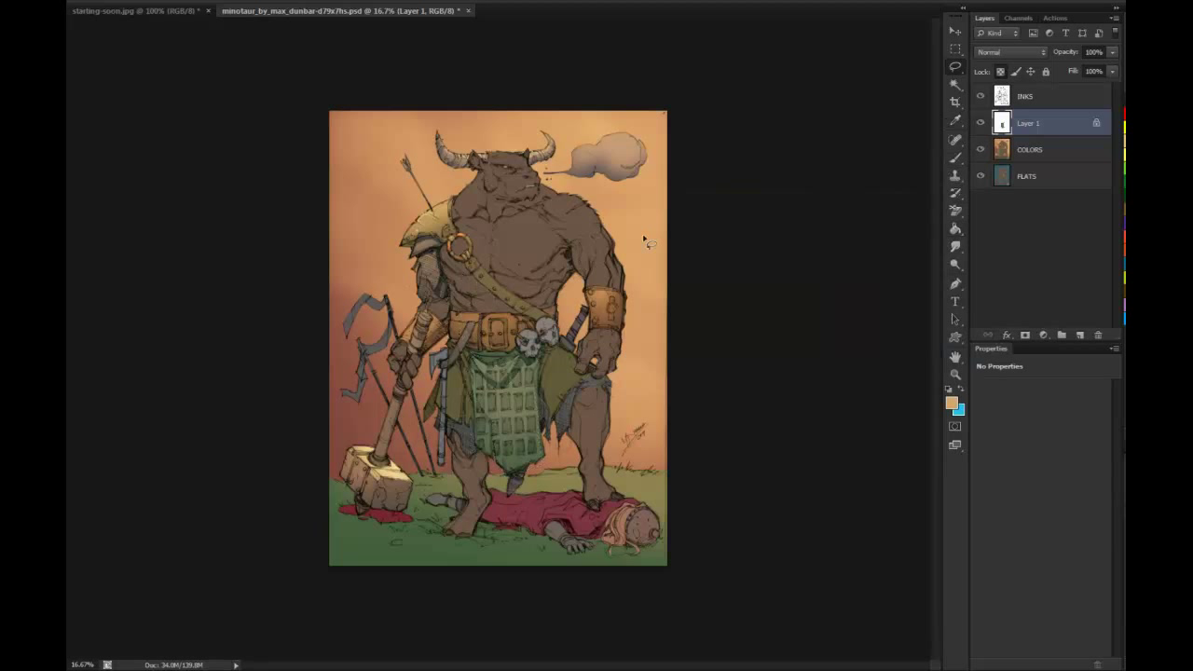
Lasso the upper middle part of the loincloth panel, brush in stronger sky-coloured light, and deselect
key("z")
left_click(515, 317)
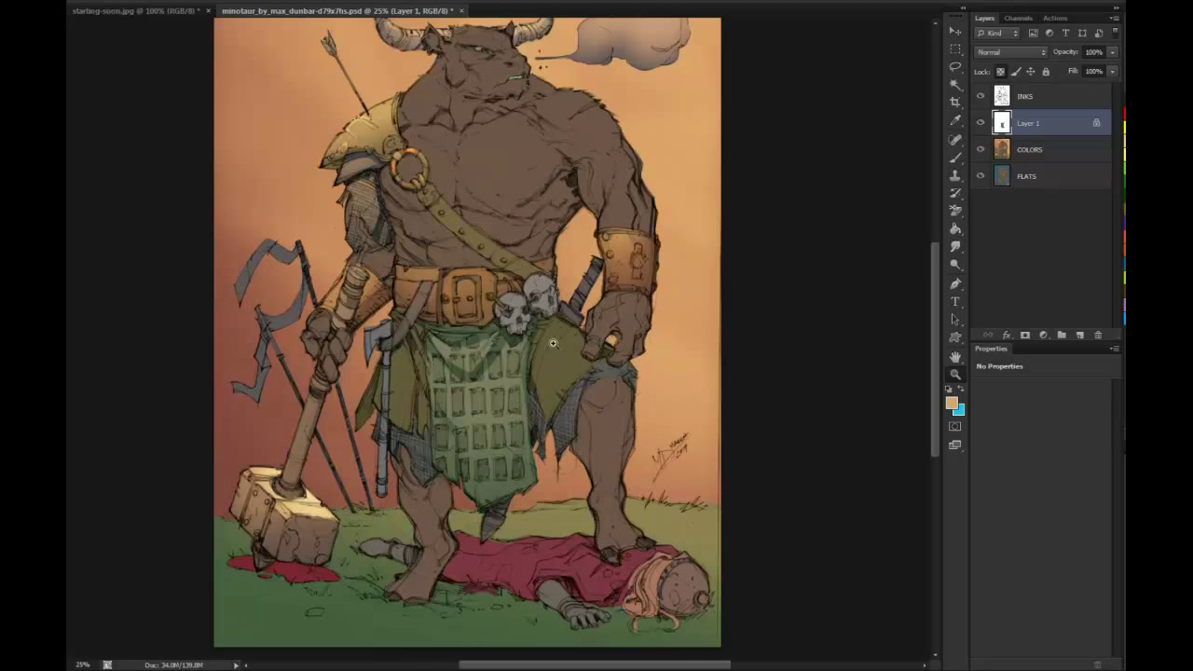
key("l")
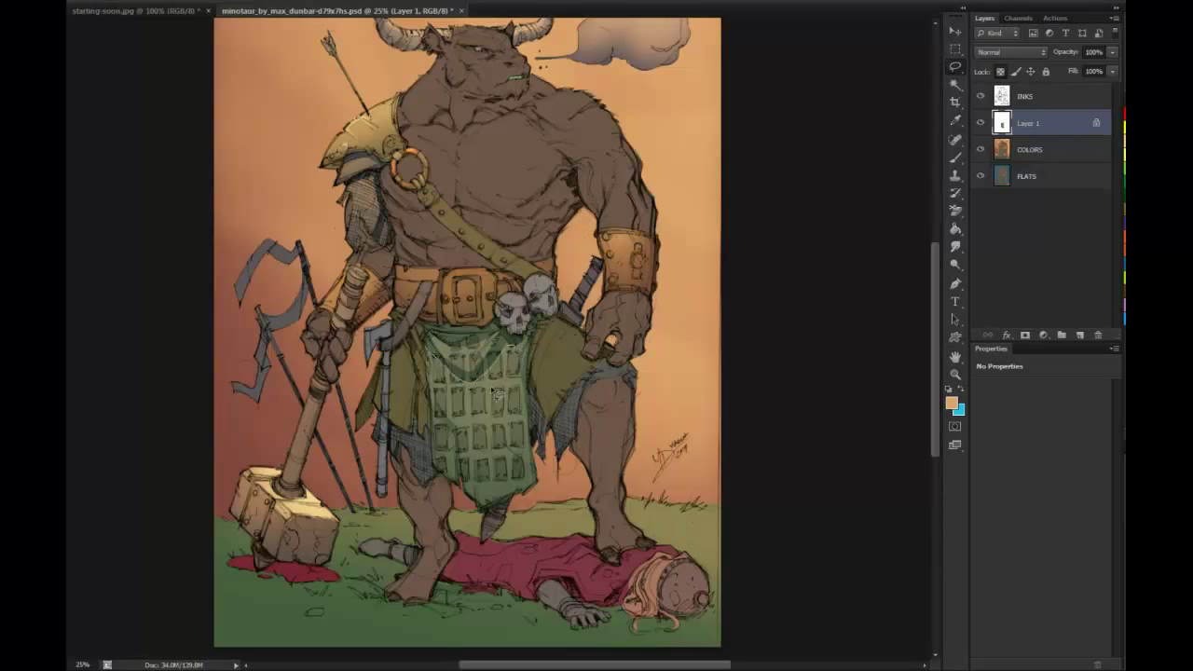
mouse_move(444, 380)
left_mouse_down()
mouse_move(452, 353)
mouse_move(508, 354)
mouse_move(499, 335)
mouse_move(450, 370)
mouse_move(434, 348)
mouse_move(507, 358)
left_mouse_up()
key("b")
key("ctrl+d")
key("l")
key("b")
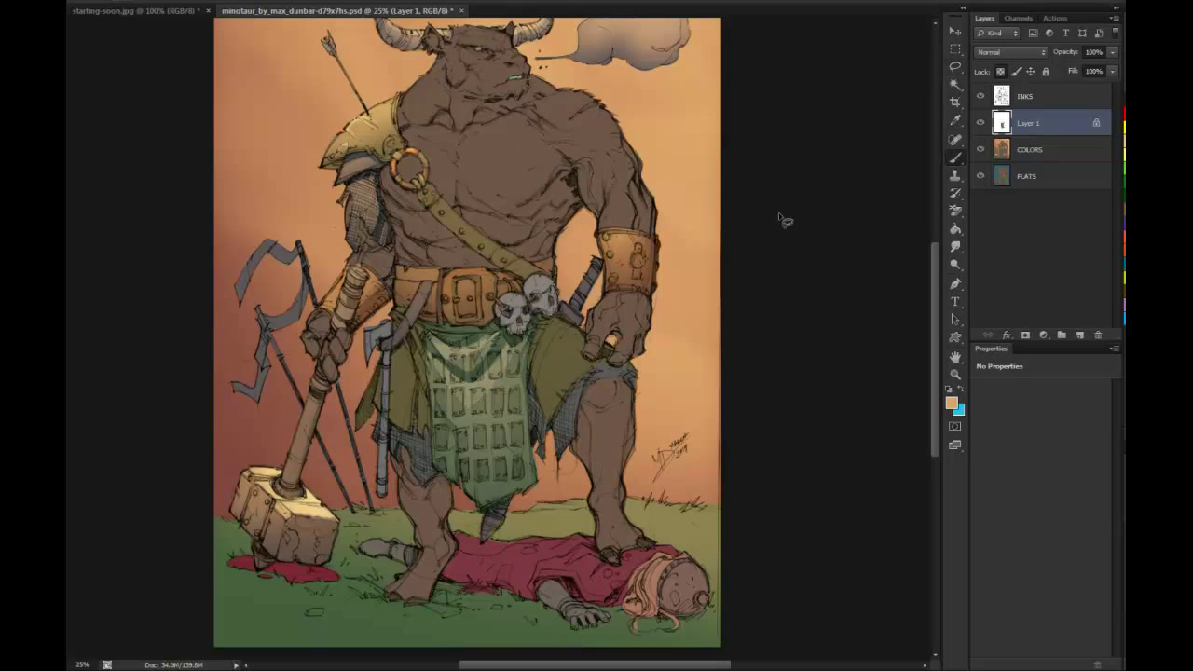
key("l")
Merge the loincloth layer down into the COLORS layer and undo the merge
left_click(955, 374)
key("ctrl+minus")
key("ctrl+minus")
key("ctrl+minus")
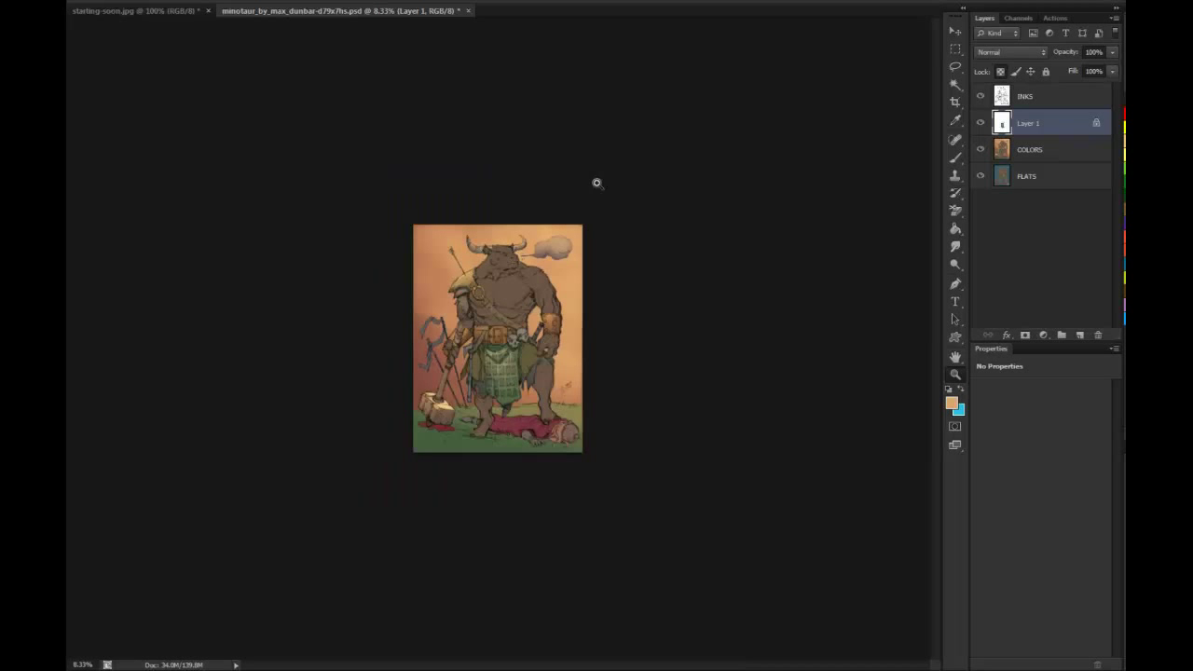
left_click(535, 358)
left_click(539, 351)
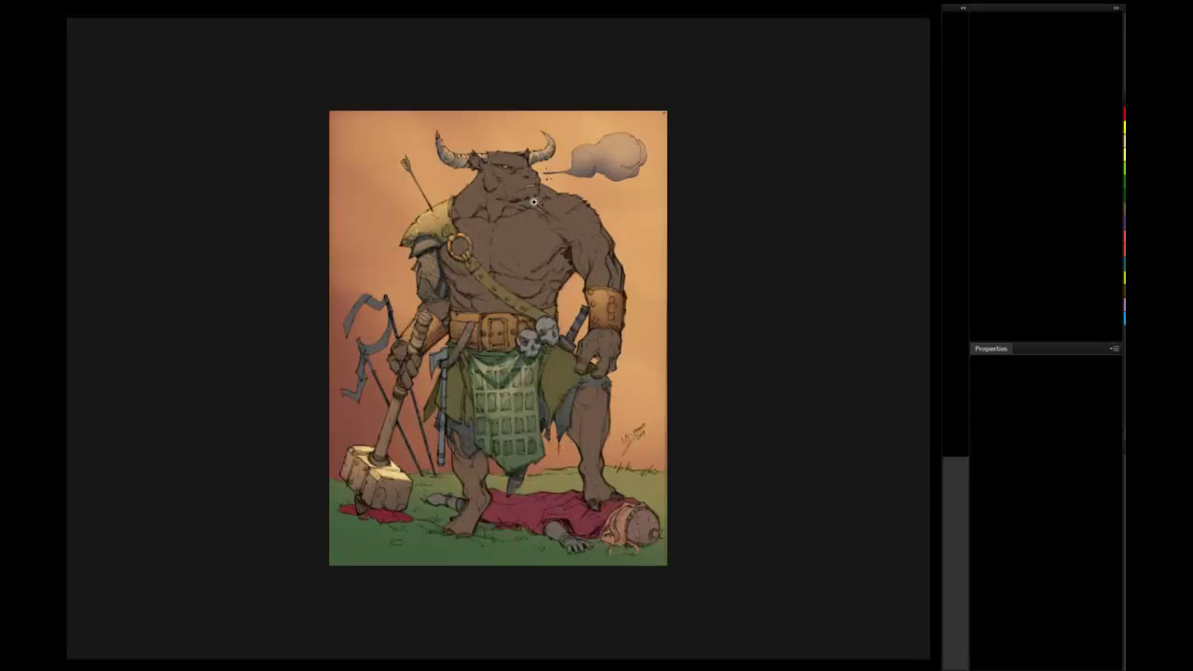
left_click(560, 364)
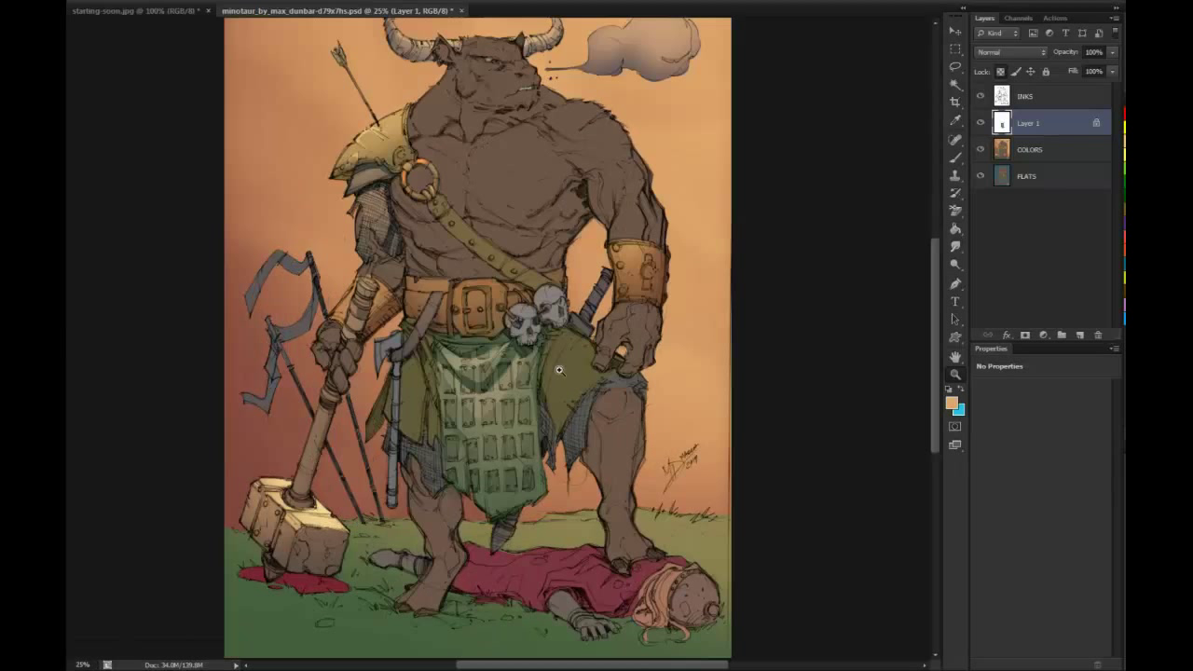
right_click(1063, 123)
left_click(1102, 433)
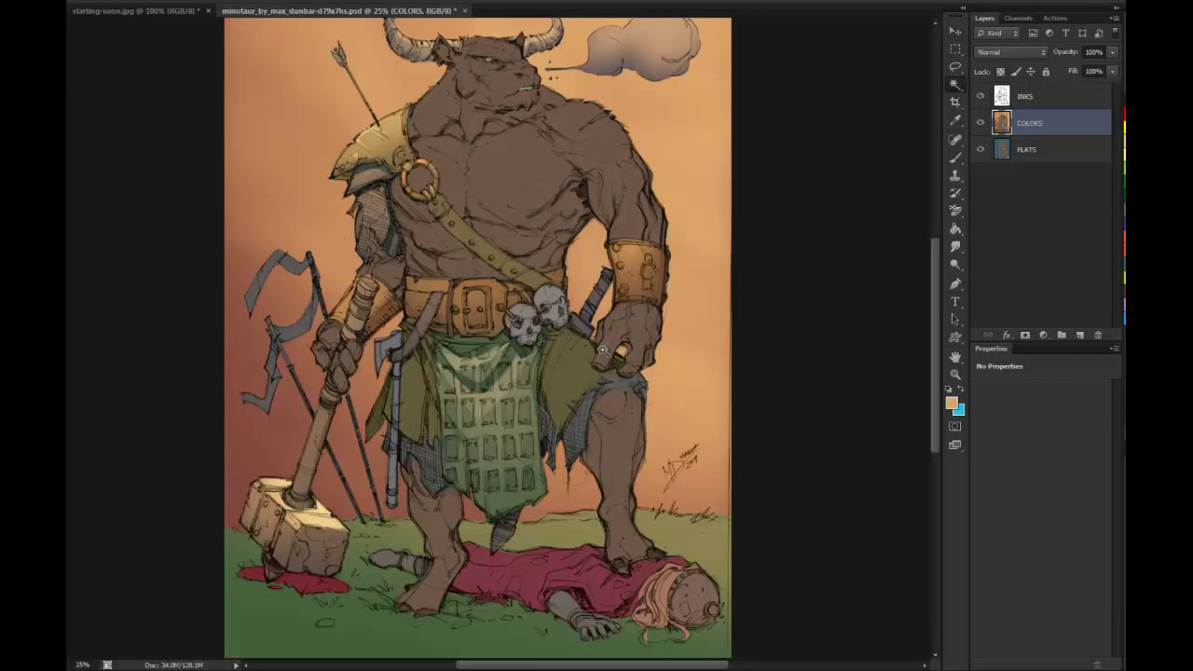
key("ctrl+z")
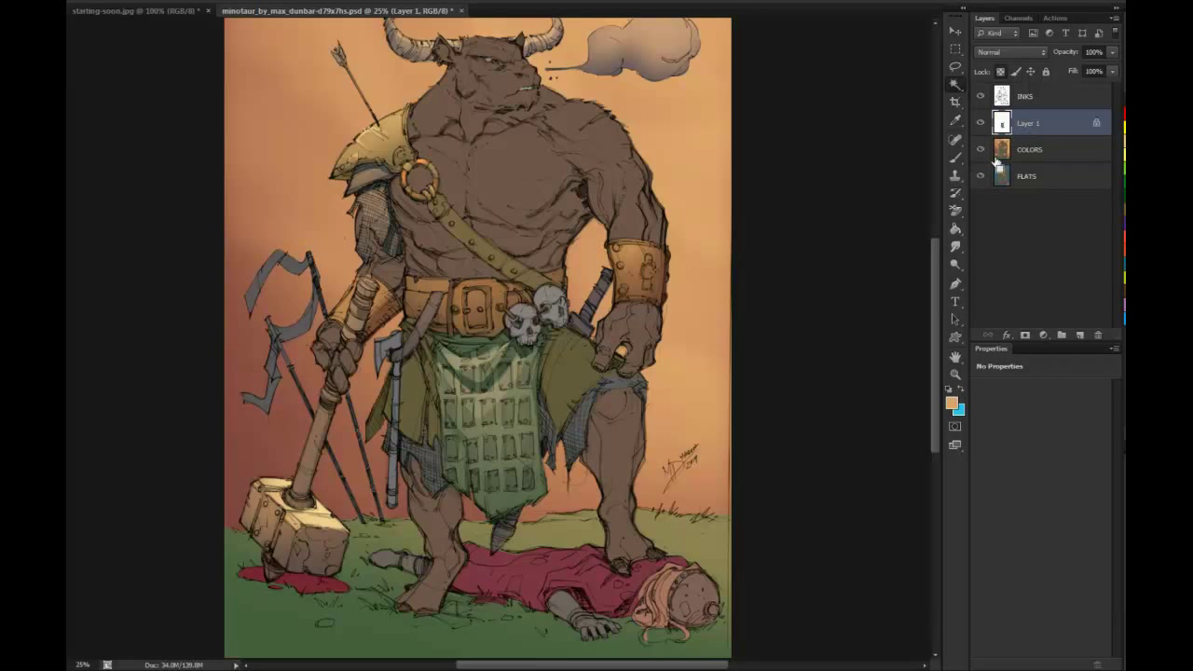
Select the loincloth by inverting a Magic Wand selection of its surroundings, and set its midtone Color Balance to +18, 0, -8
key("ctrl+b")
left_click(724, 233)
key("ctrl+b")
left_click(724, 234)
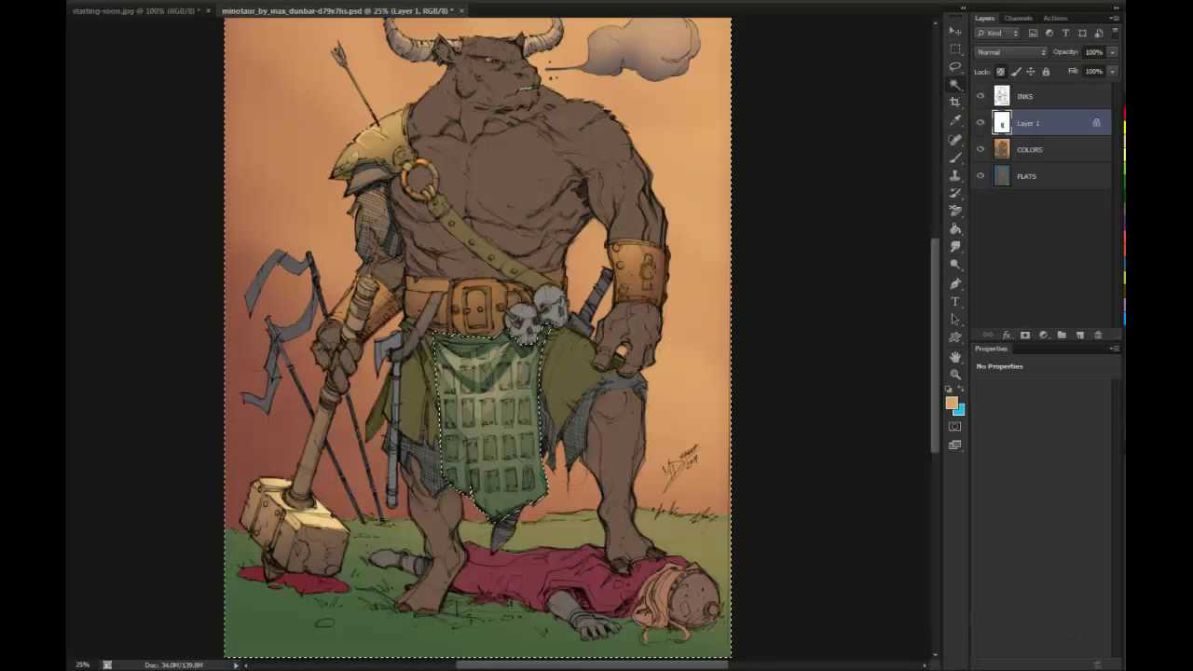
left_click(250, 0)
left_click(268, 25)
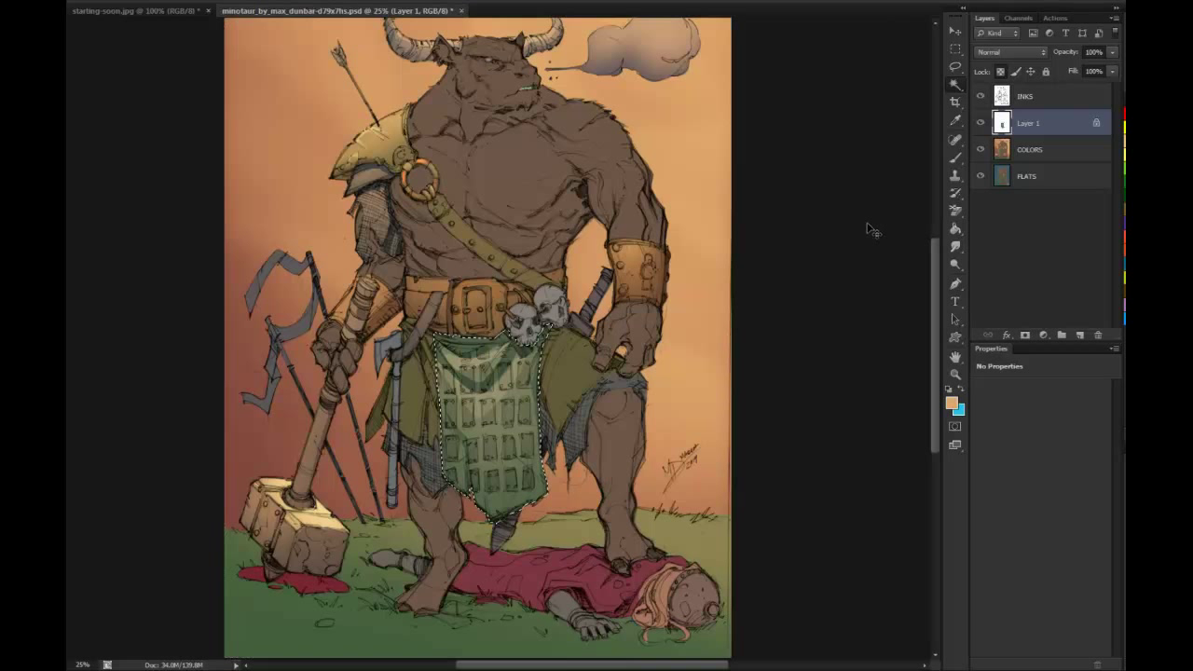
key("ctrl+b")
left_click_drag(912, 250, 902, 283)
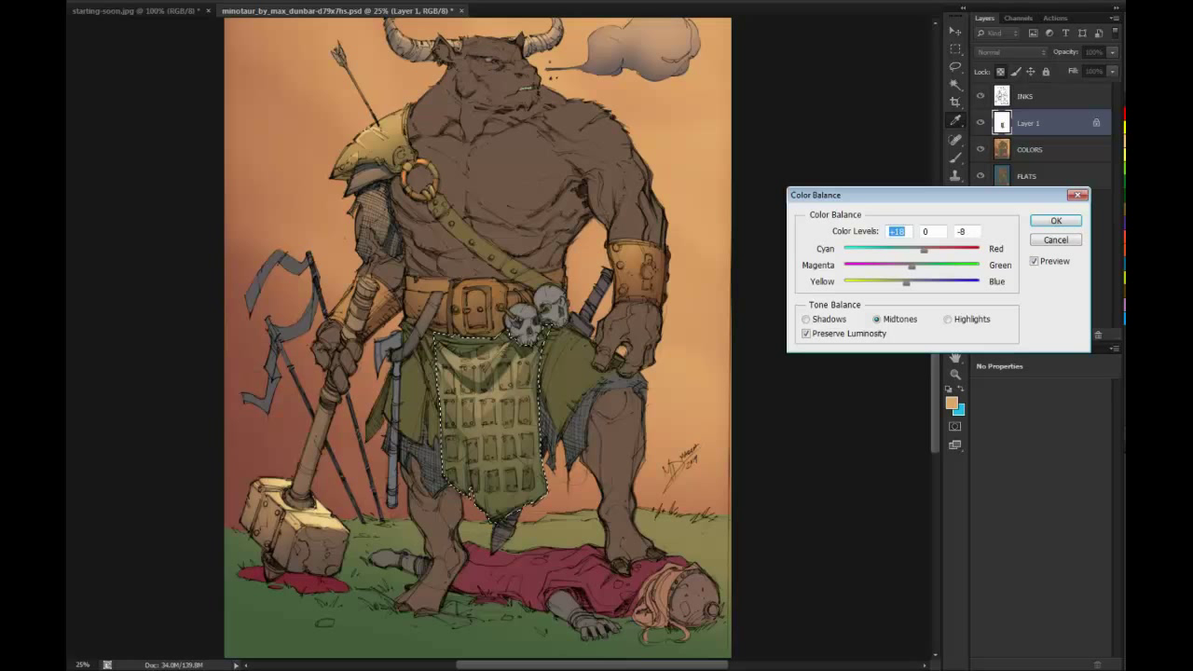
left_click(1057, 221)
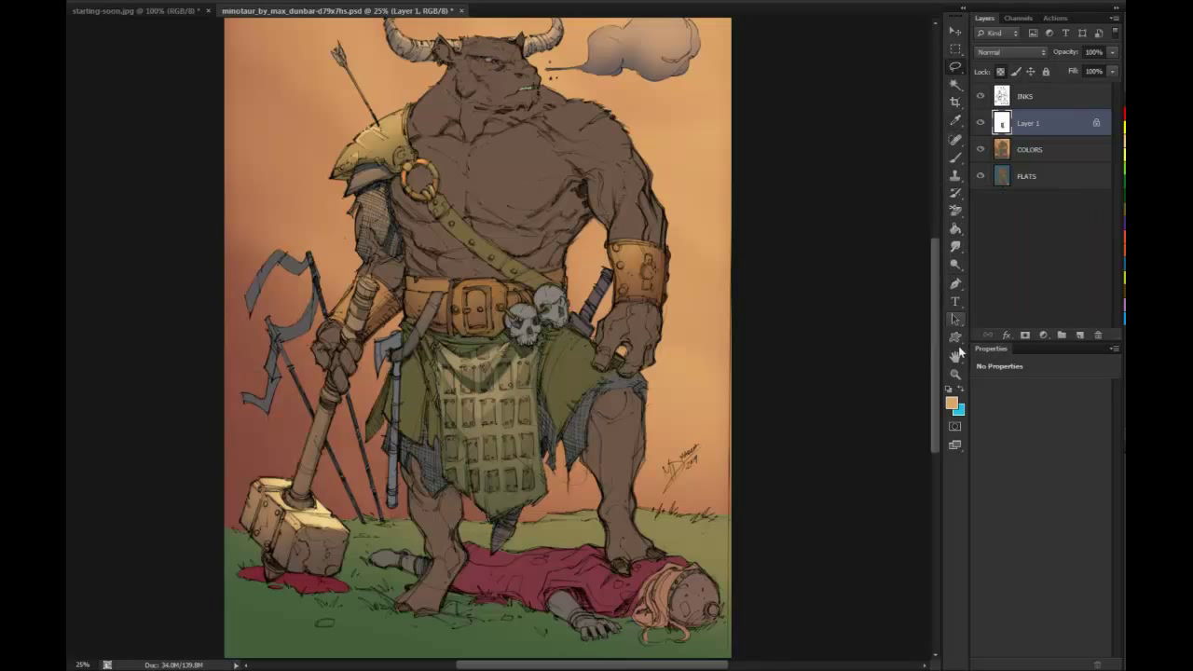
Merge the loincloth layer down into COLORS, and copy the Magic Wand-selected green side flaps of the skirt onto a new layer
left_click(954, 372)
right_click(1025, 123)
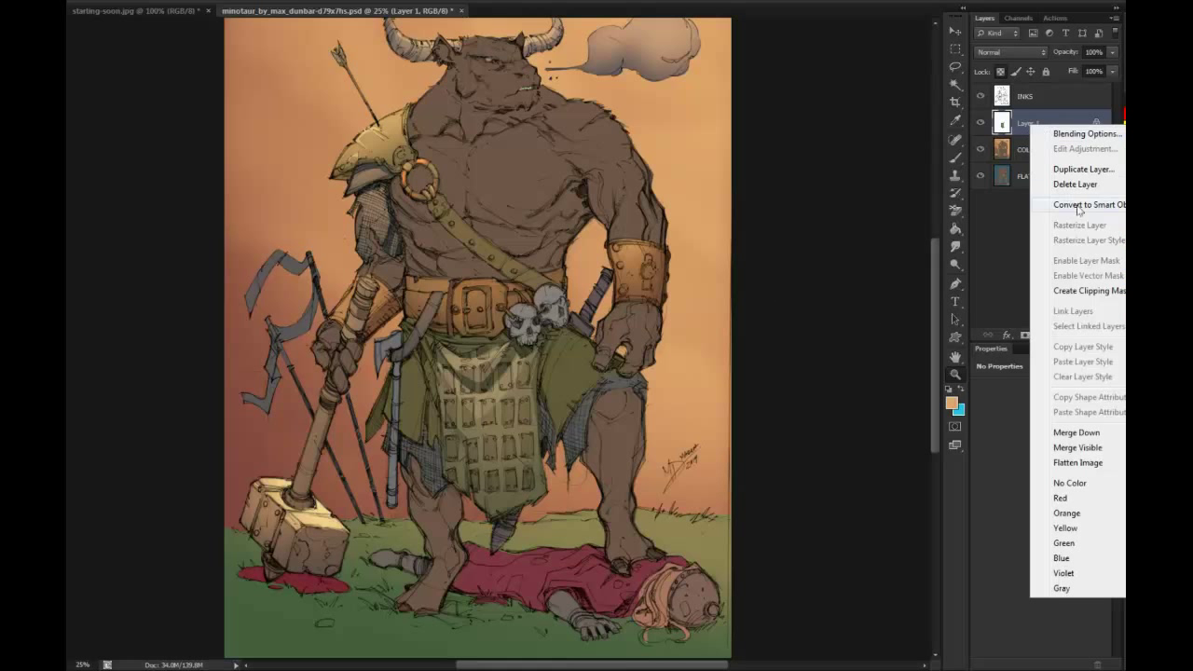
left_click(1054, 430)
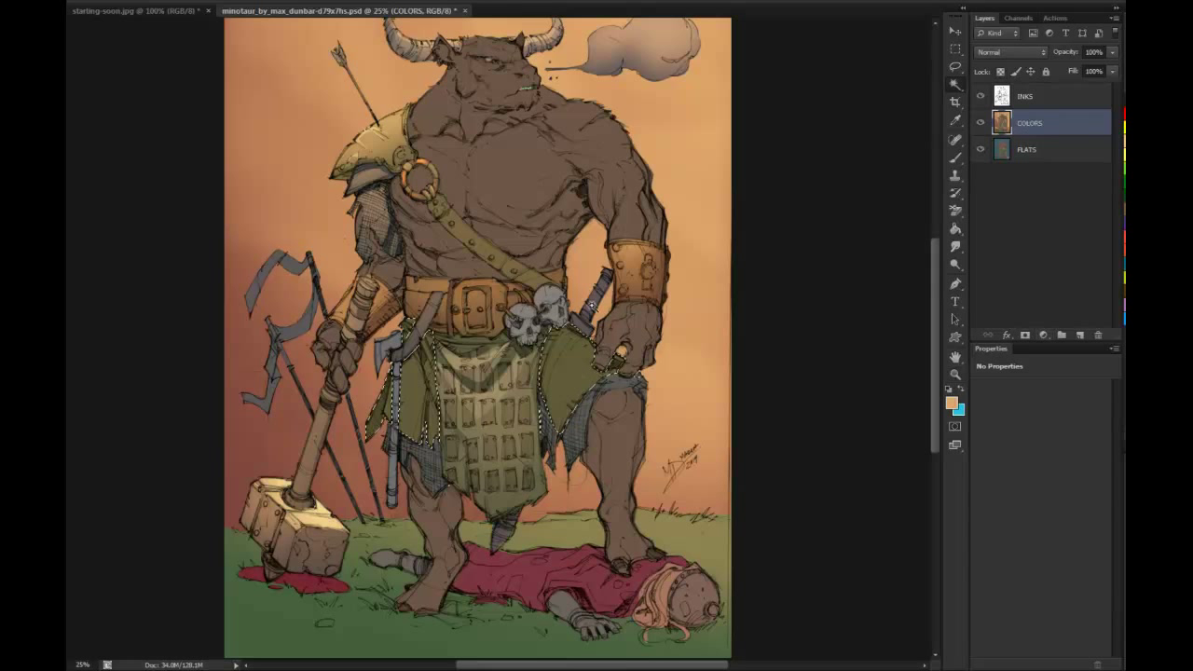
left_click(593, 366)
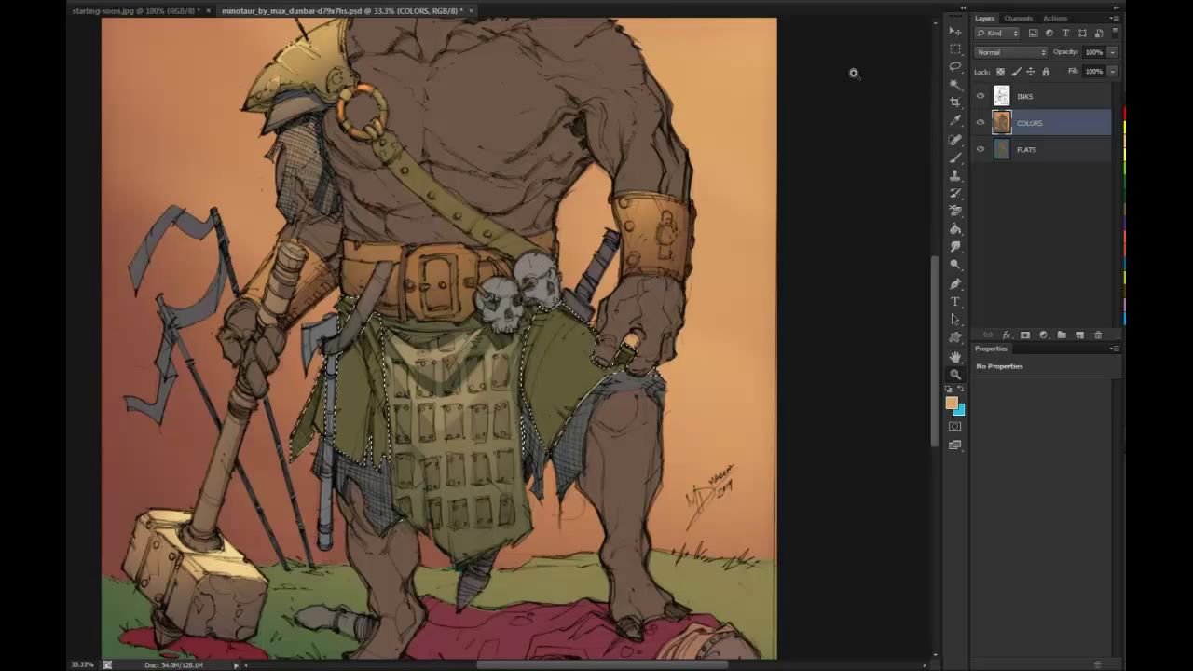
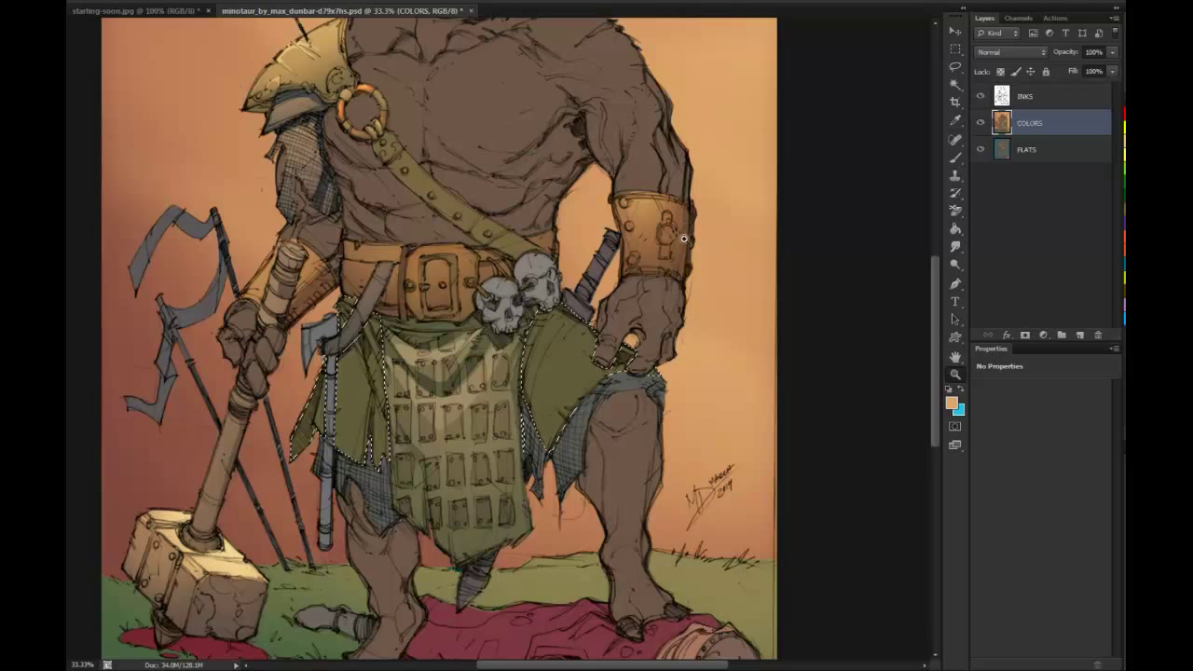
key("ctrl+j")
Lasso the upper part of the green skirt flap between the skulls and the minotaur's lowered hand
key("l")
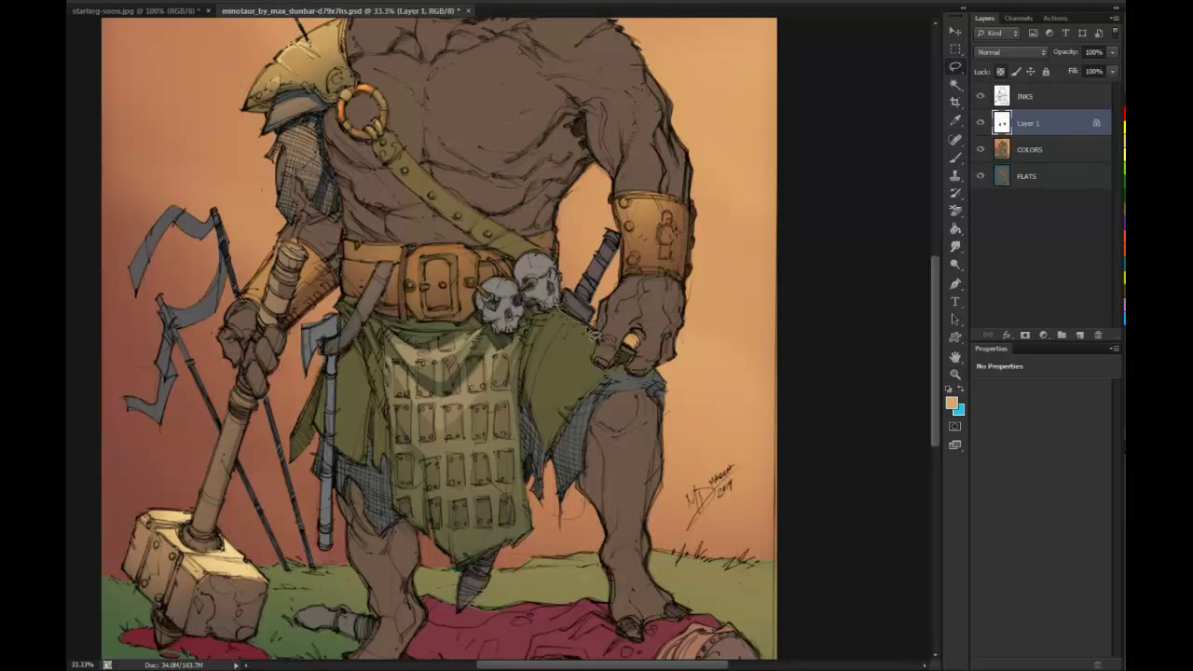
key("f")
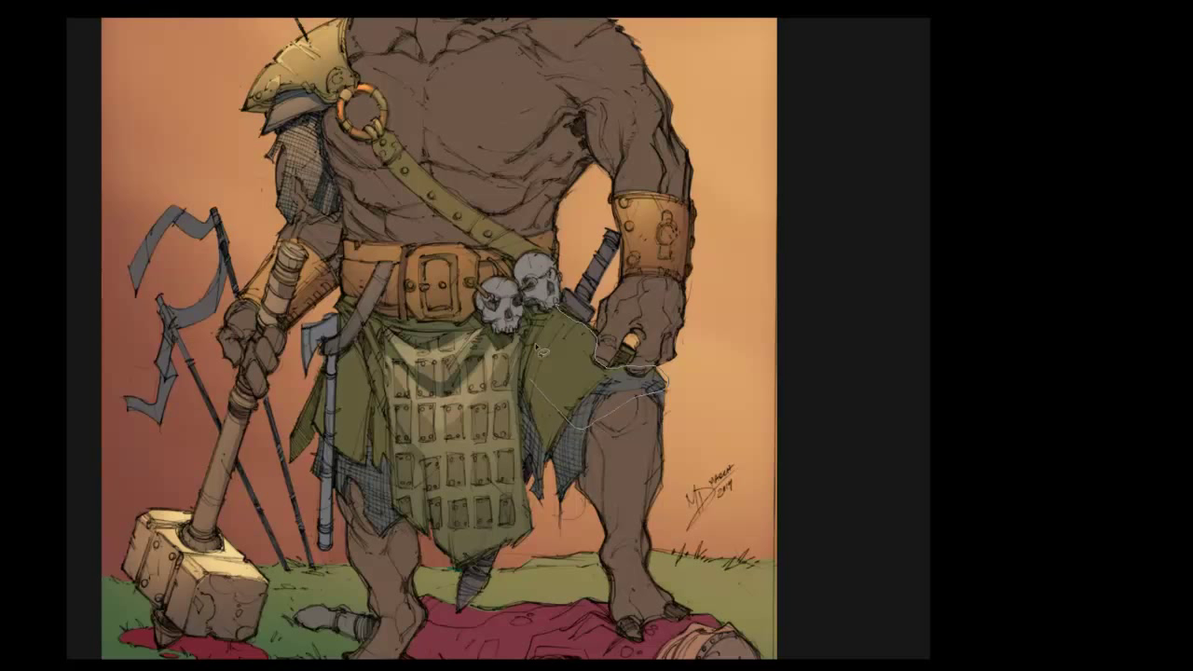
key("f")
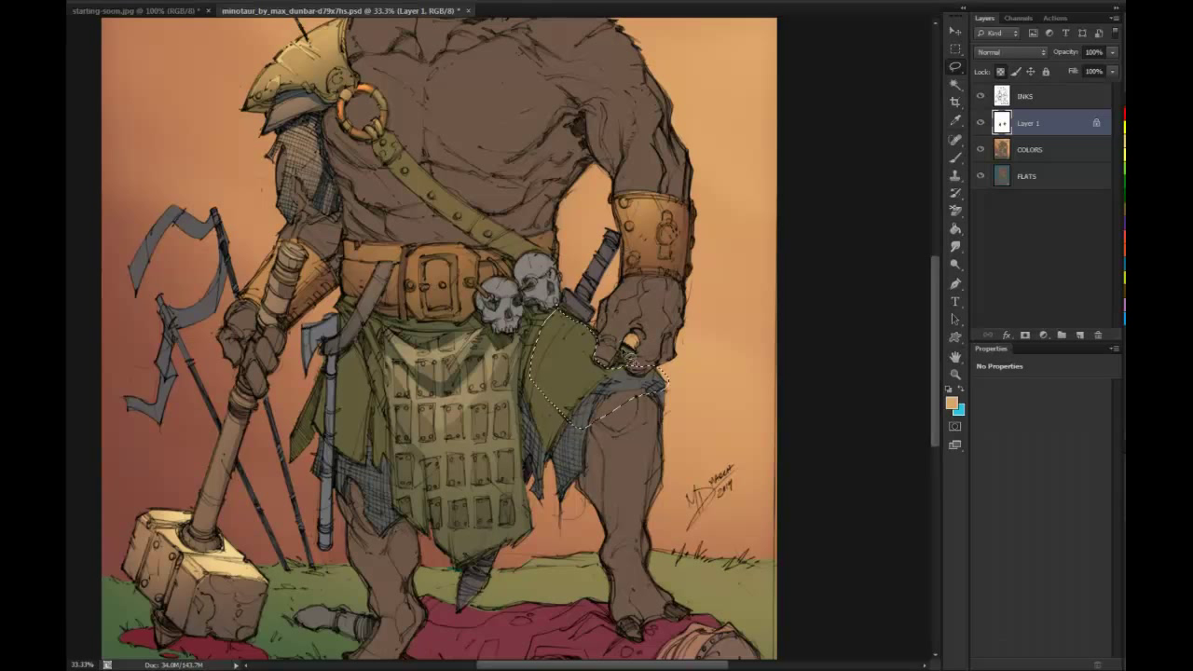
Try brushing pale orange light onto the lassoed skirt flap, and undo it while keeping the selection
key("b")
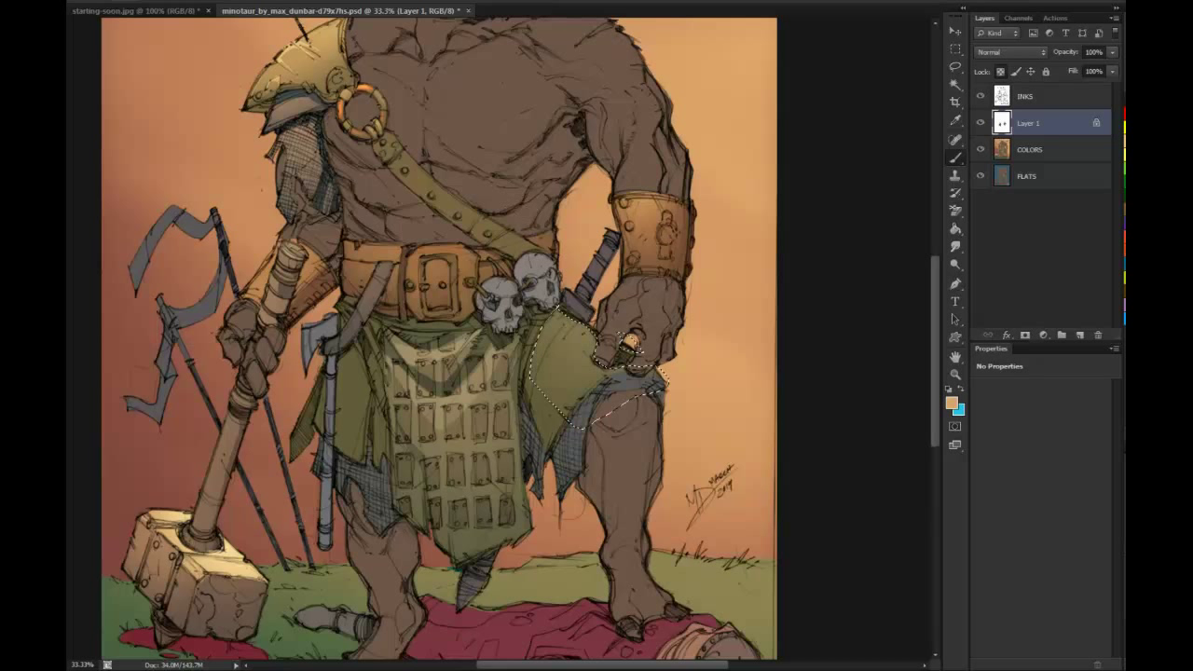
key("ctrl+d")
key("l")
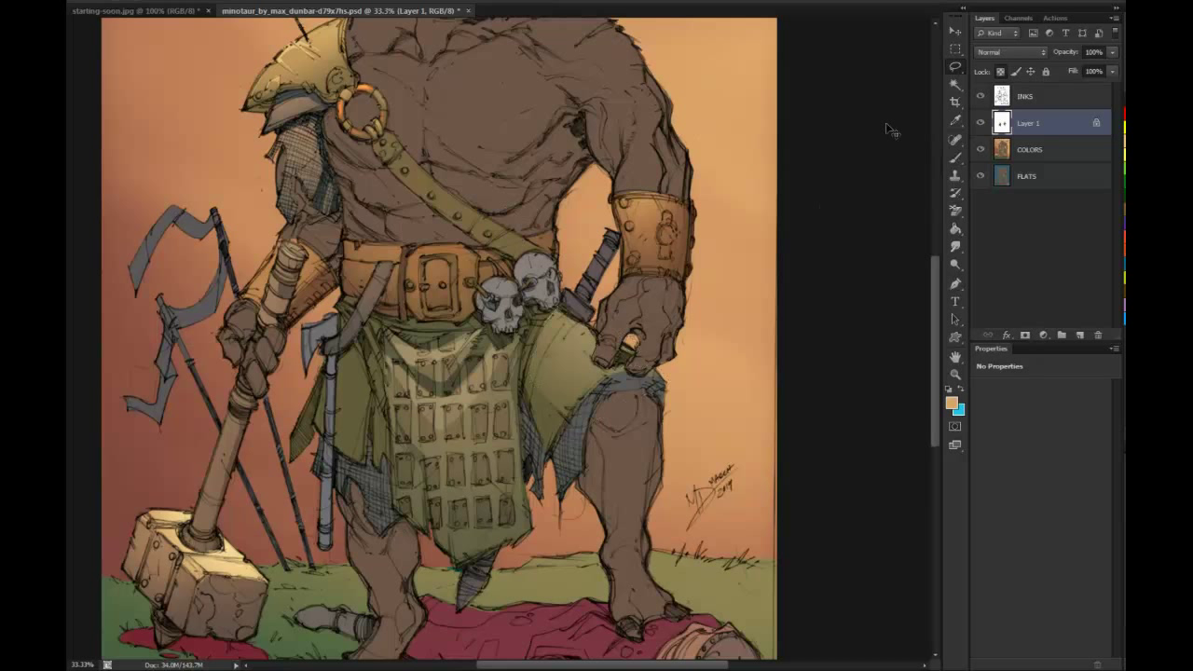
key("ctrl+shift+d")
Switch the foreground colour to a more saturated orange, brush it over the lassoed skirt flap, and deselect
key("g")
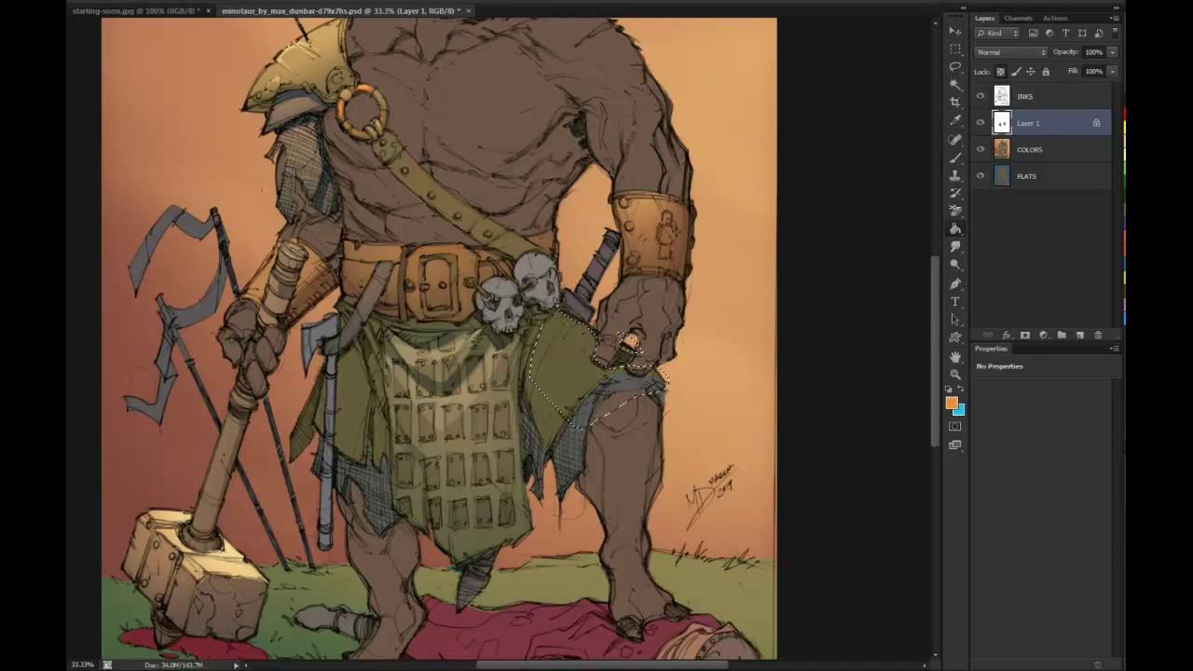
key("b")
left_click_drag(580, 322, 548, 365)
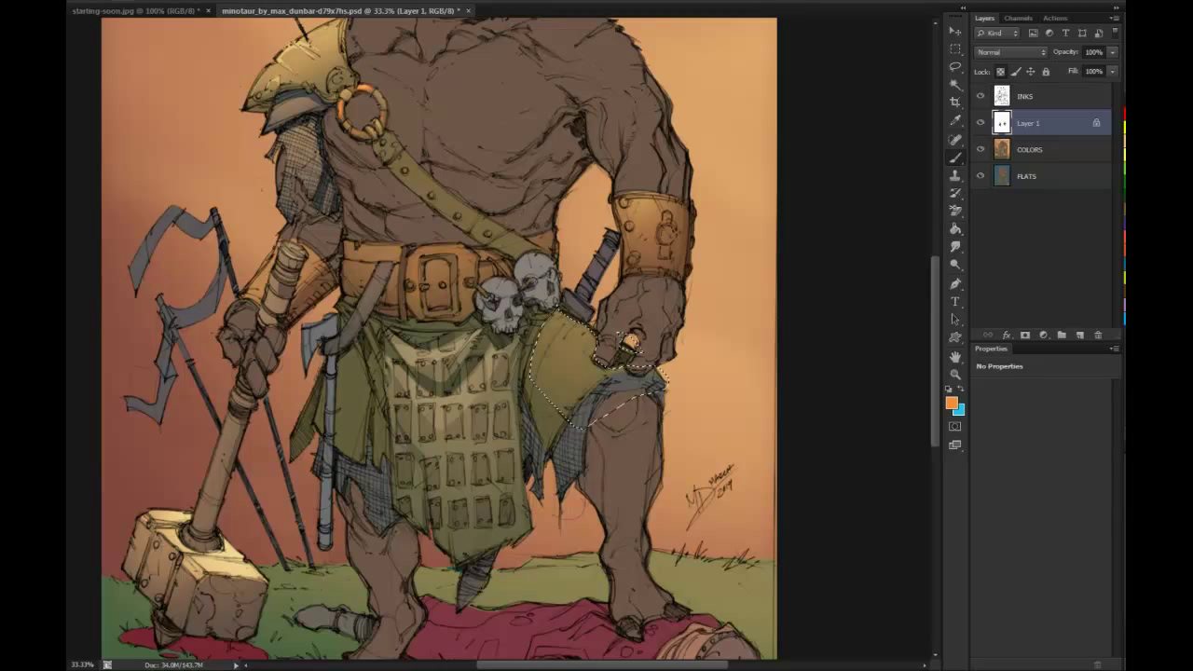
key("ctrl+d")
left_click_drag(594, 232, 623, 289)
key("ctrl+z")
mouse_move(567, 341)
left_mouse_down()
mouse_move(583, 352)
mouse_move(556, 315)
mouse_move(583, 330)
mouse_move(592, 360)
left_mouse_up()
key("ctrl+z")
key("ctrl+h")
key("l")
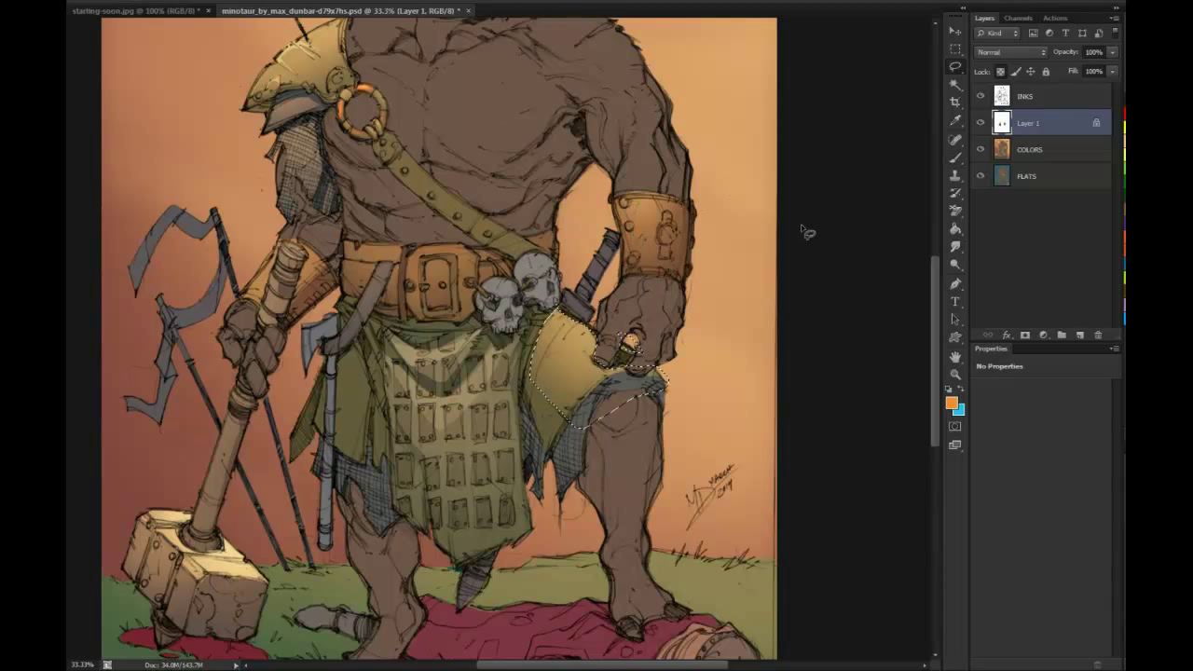
key("ctrl+d")
Lasso the folds of the green skirt flap beside the hanging axe and brush orange light into them
mouse_move(391, 381)
left_mouse_down()
mouse_move(391, 428)
mouse_move(367, 361)
mouse_move(356, 349)
mouse_move(342, 364)
mouse_move(345, 460)
mouse_move(371, 471)
mouse_move(375, 404)
mouse_move(393, 484)
mouse_move(398, 365)
left_mouse_up()
key("b")
key("ctrl+d")
key("l")
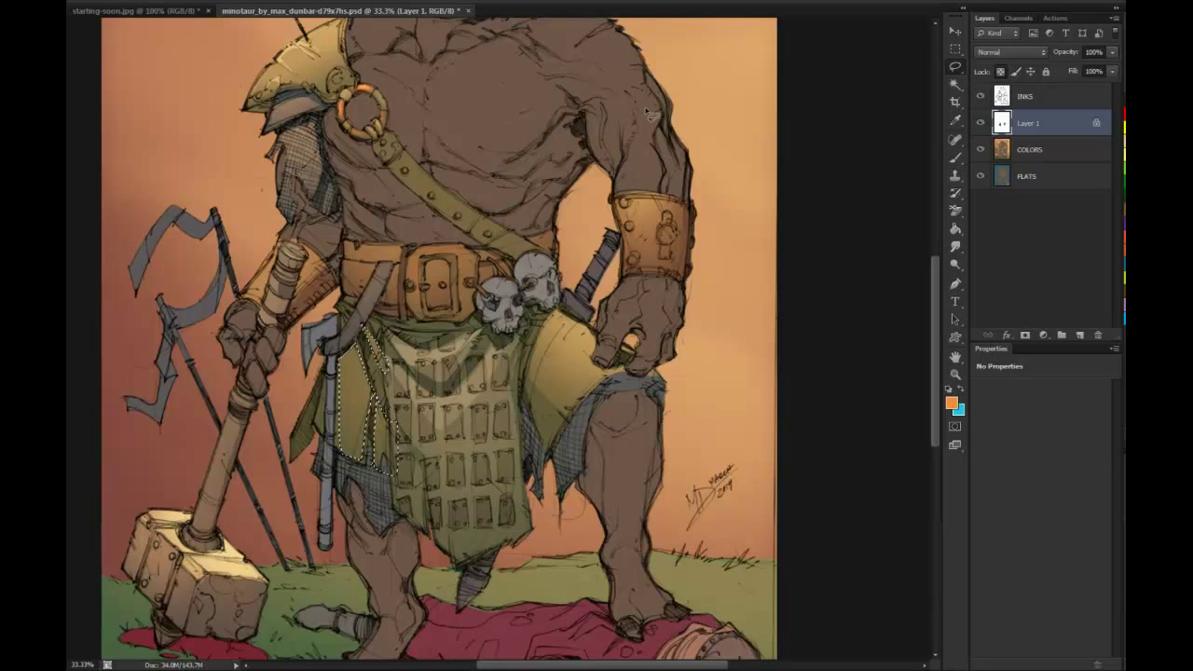
Merge the skirt flap layer down into the COLORS layer
left_click(956, 375)
left_click(867, 410, "alt")
left_click(847, 426, "alt")
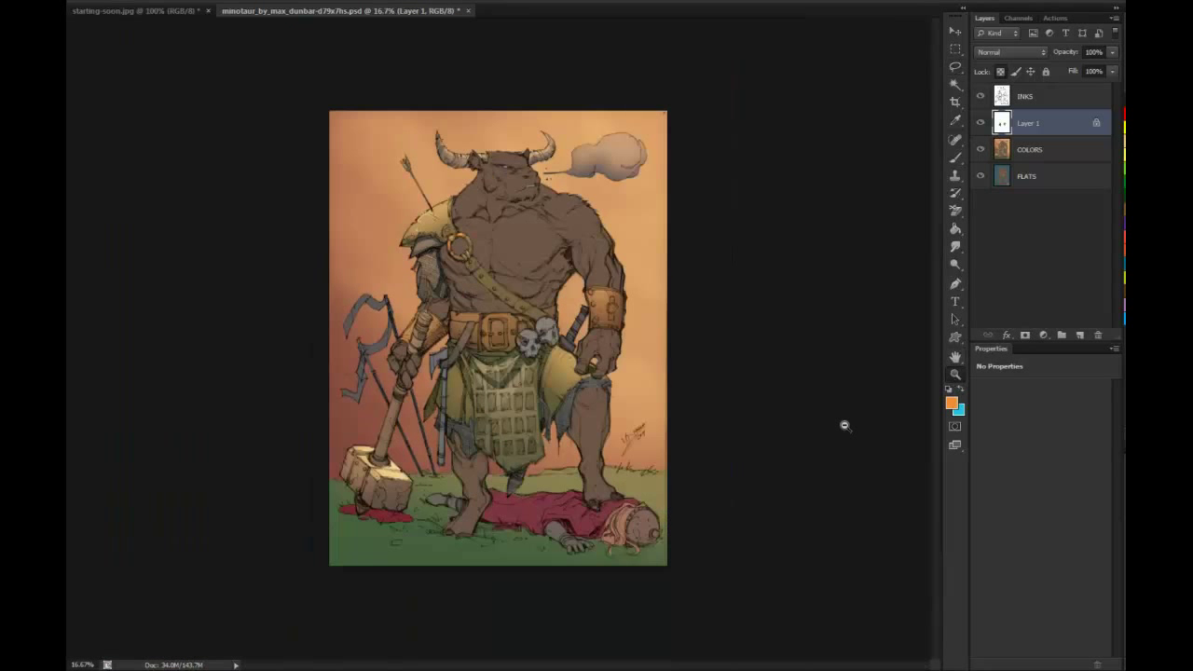
left_click(846, 426, "alt")
left_click(572, 353)
left_click(543, 341)
scroll(564, 356, "down", 3)
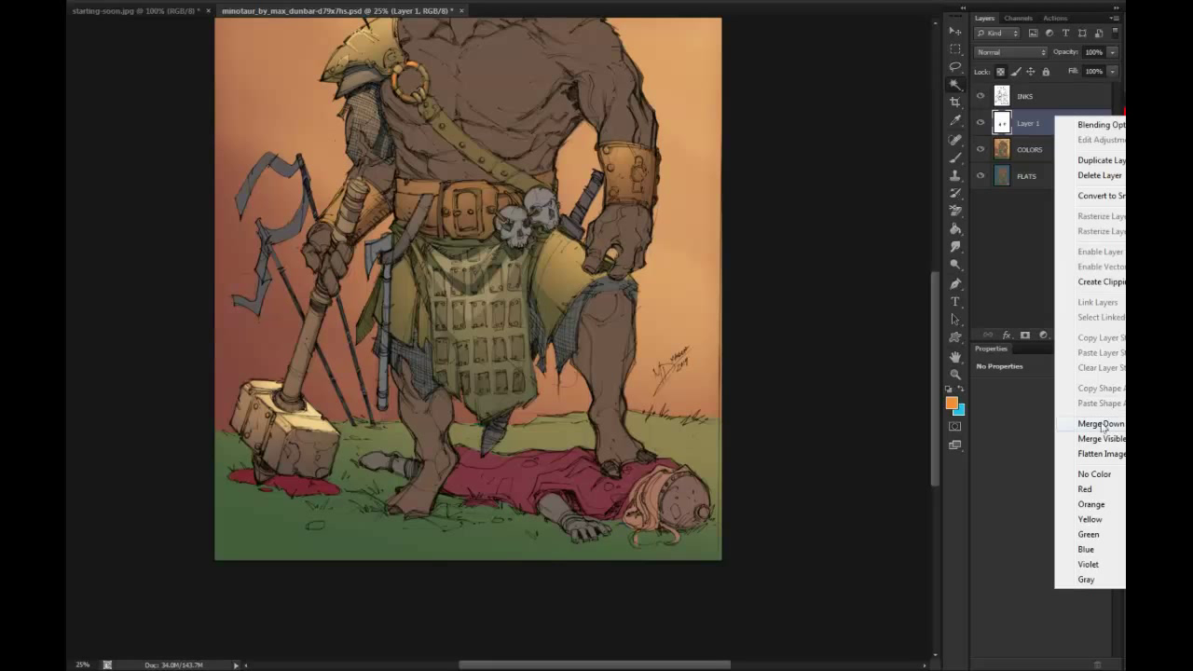
left_click(1098, 425)
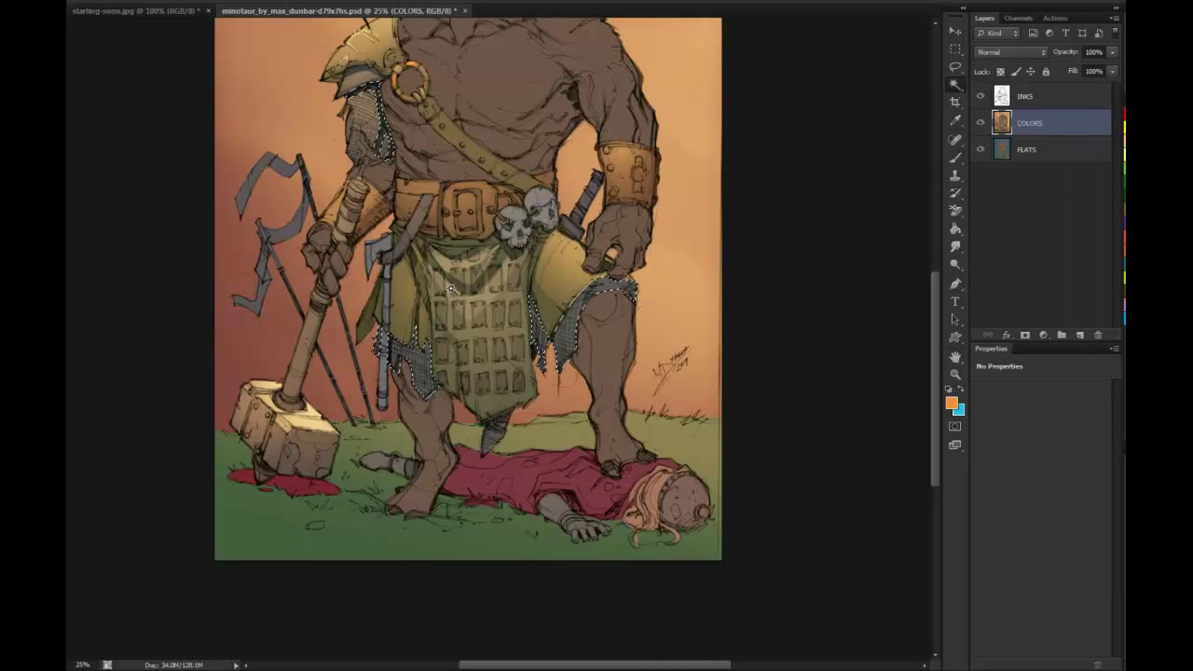
Copy the torn grey cloth onto its own layer and brush light over its edge above the minotaur's raised knee
key("ctrl+z")
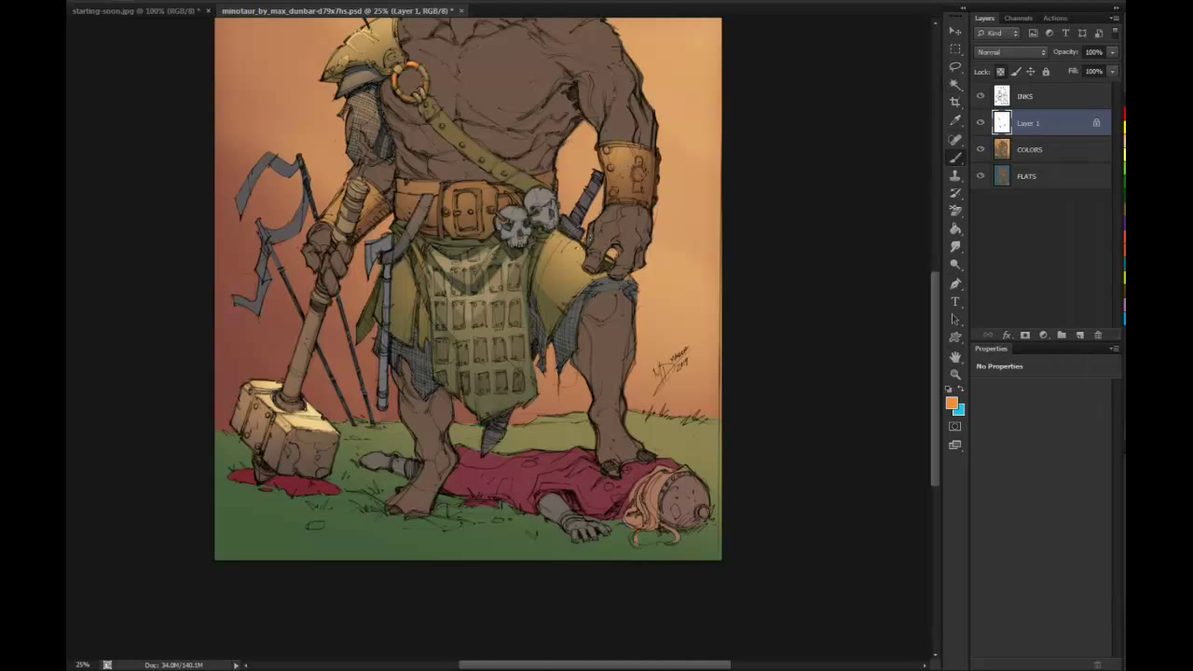
key("l")
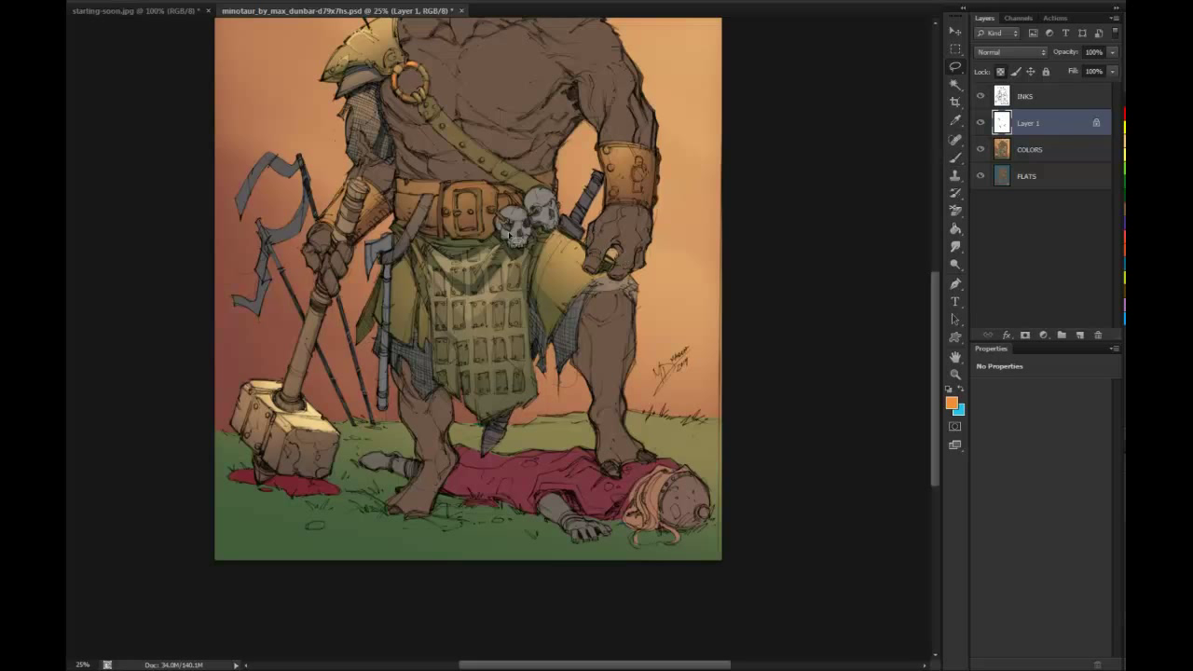
Check the torn cloth's lighting against the whole illustration, and merge its layer down into COLORS
left_click(955, 374)
left_click(830, 432, "alt")
left_click(523, 371)
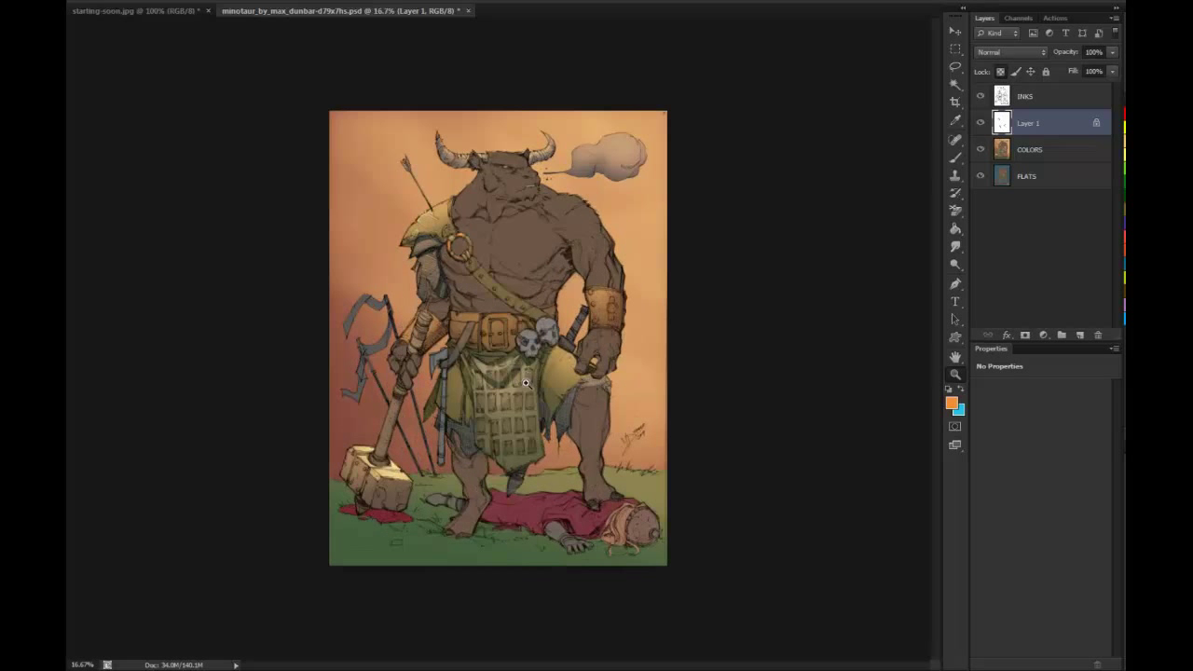
left_click(527, 375)
left_click_drag(548, 270, 547, 224)
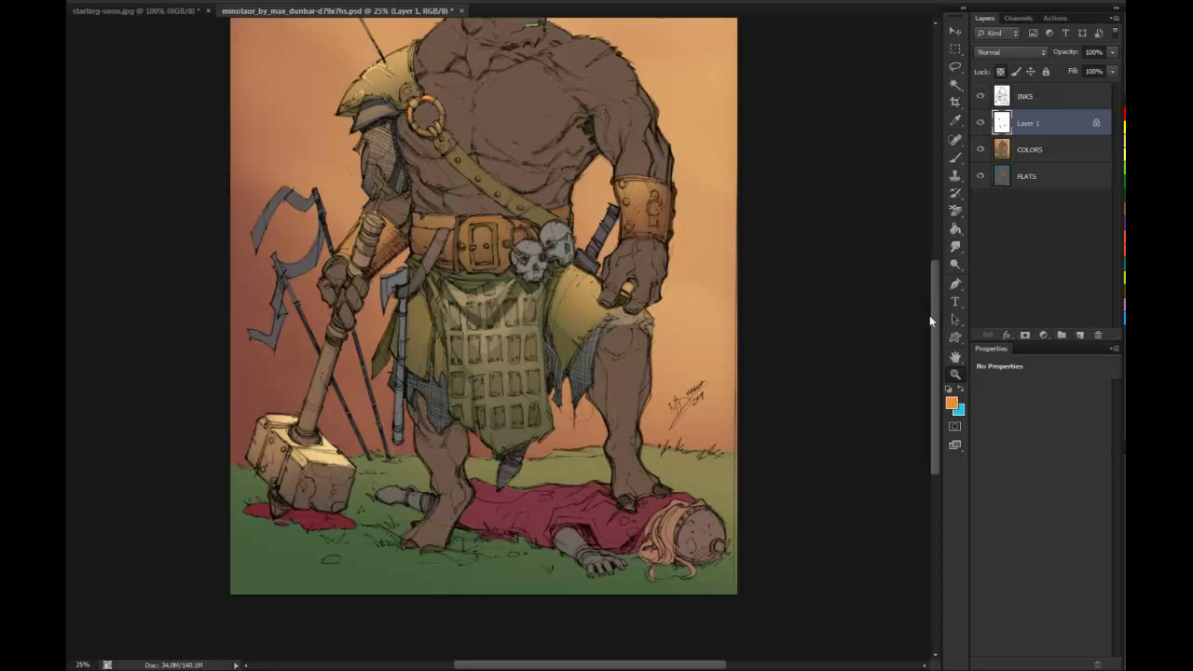
left_click_drag(929, 315, 935, 339)
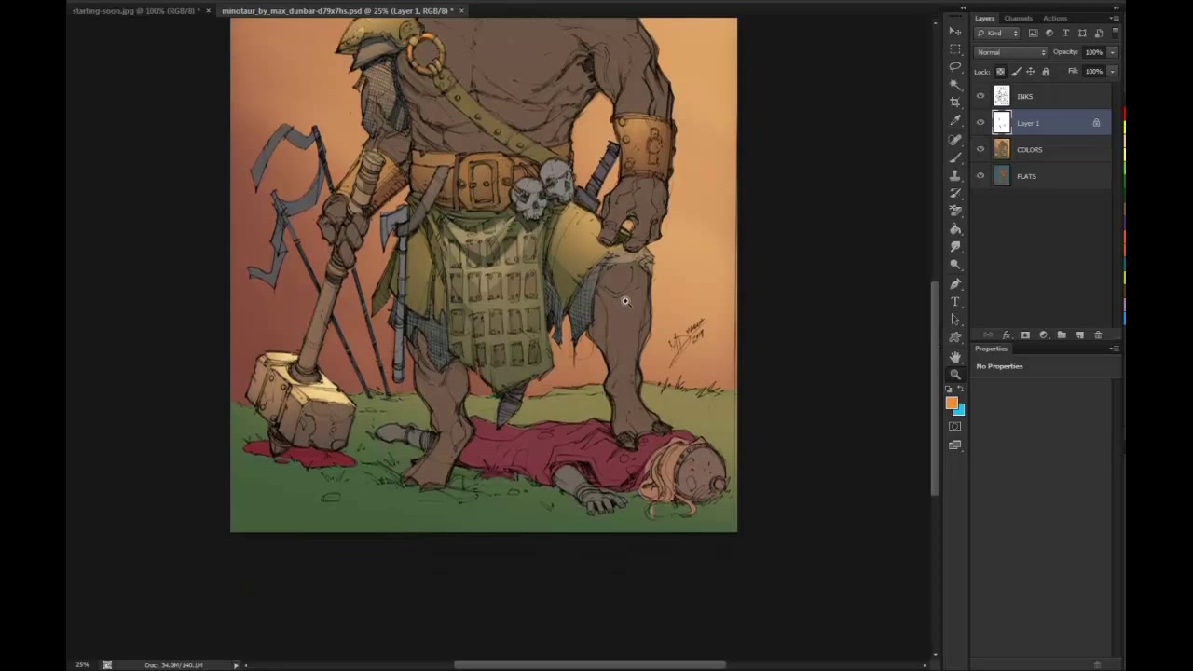
left_click(626, 302)
left_click_drag(935, 347, 929, 315)
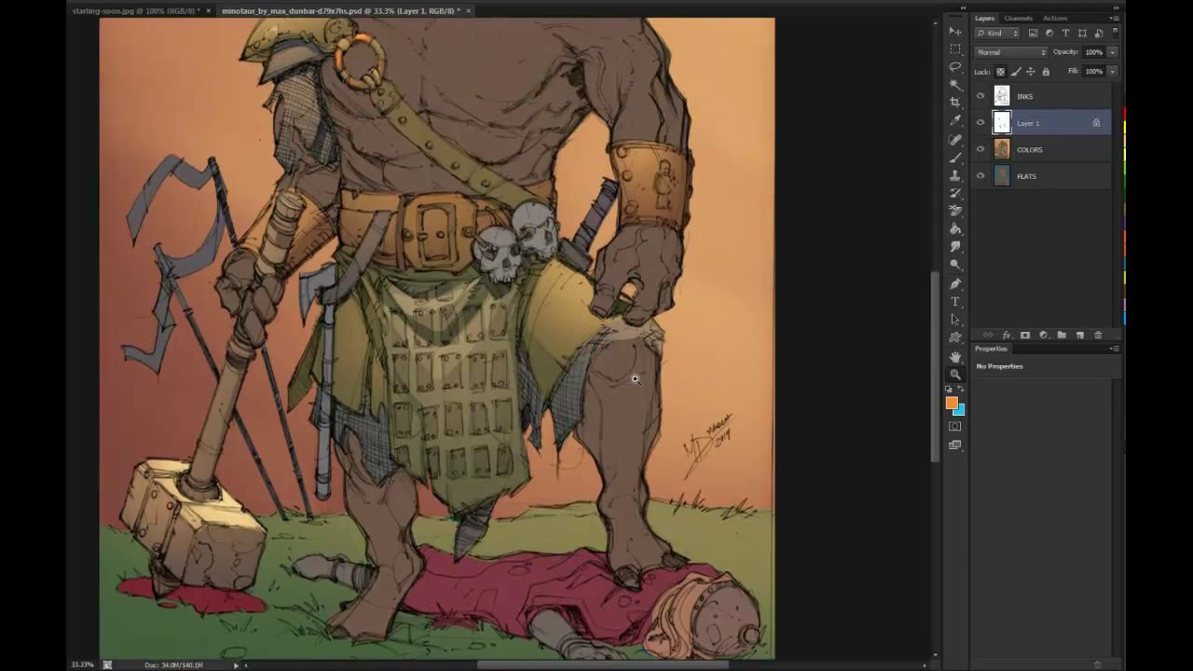
key("l")
right_click(1032, 121)
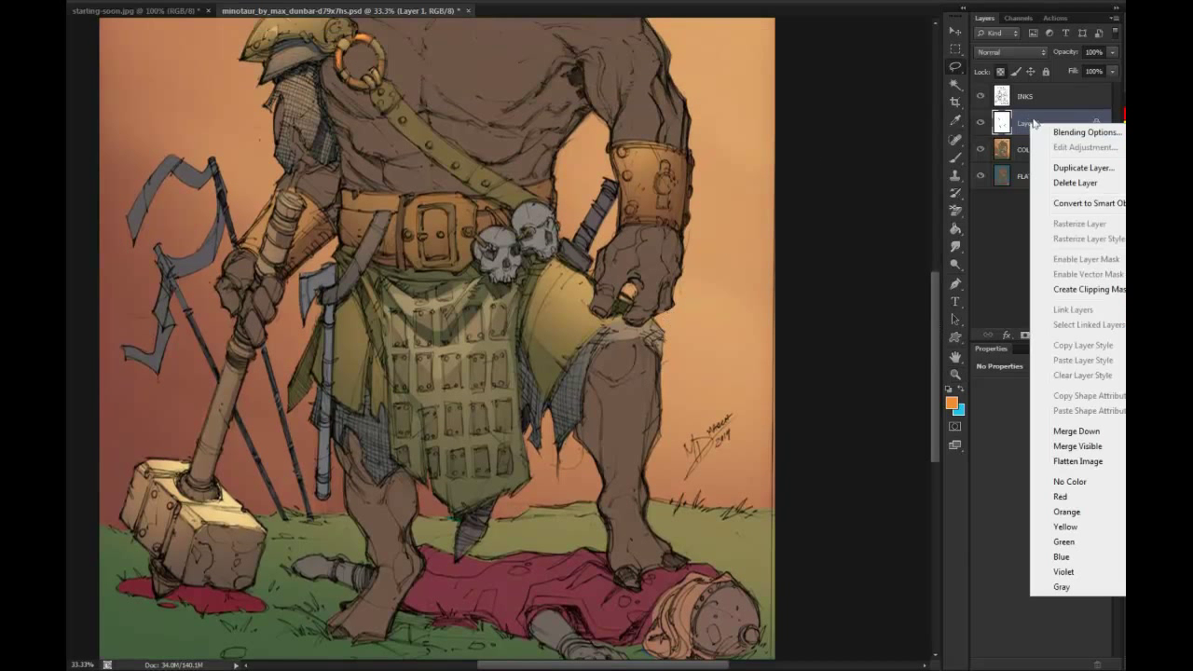
left_click(1075, 430)
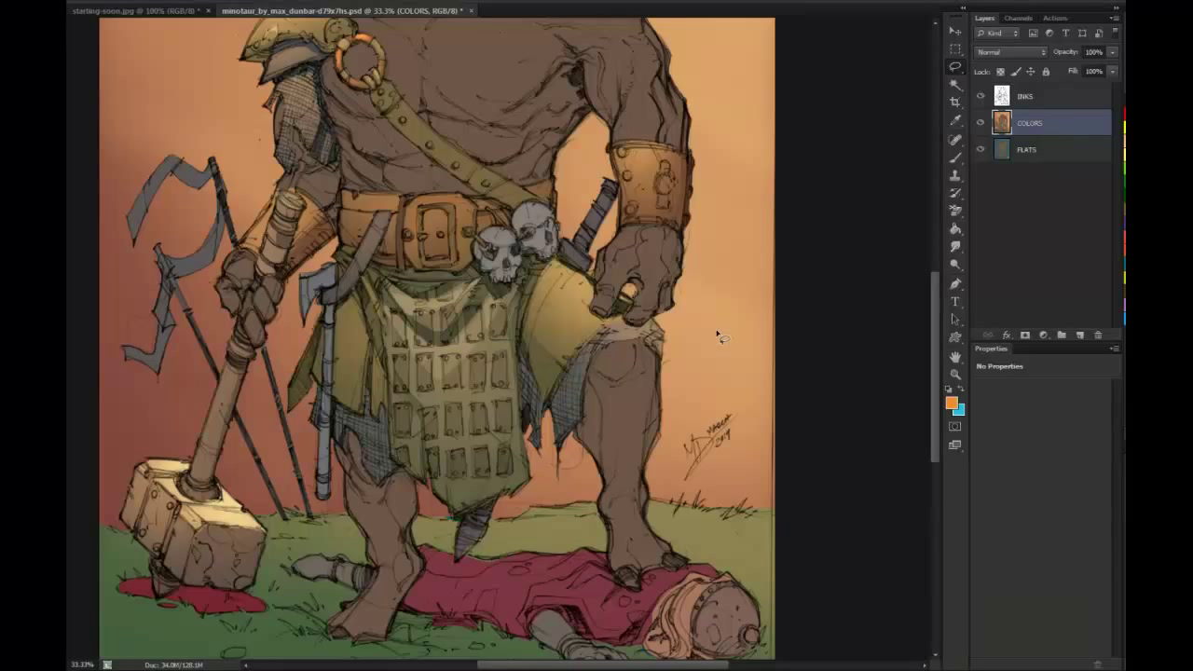
Select the fallen figure's red garment with the Magic Wand and copy it onto a new layer with transparent pixels locked
mouse_move(640, 375)
left_mouse_down()
mouse_move(596, 391)
mouse_move(595, 426)
mouse_move(637, 574)
mouse_move(695, 466)
left_mouse_up()
left_click(955, 374)
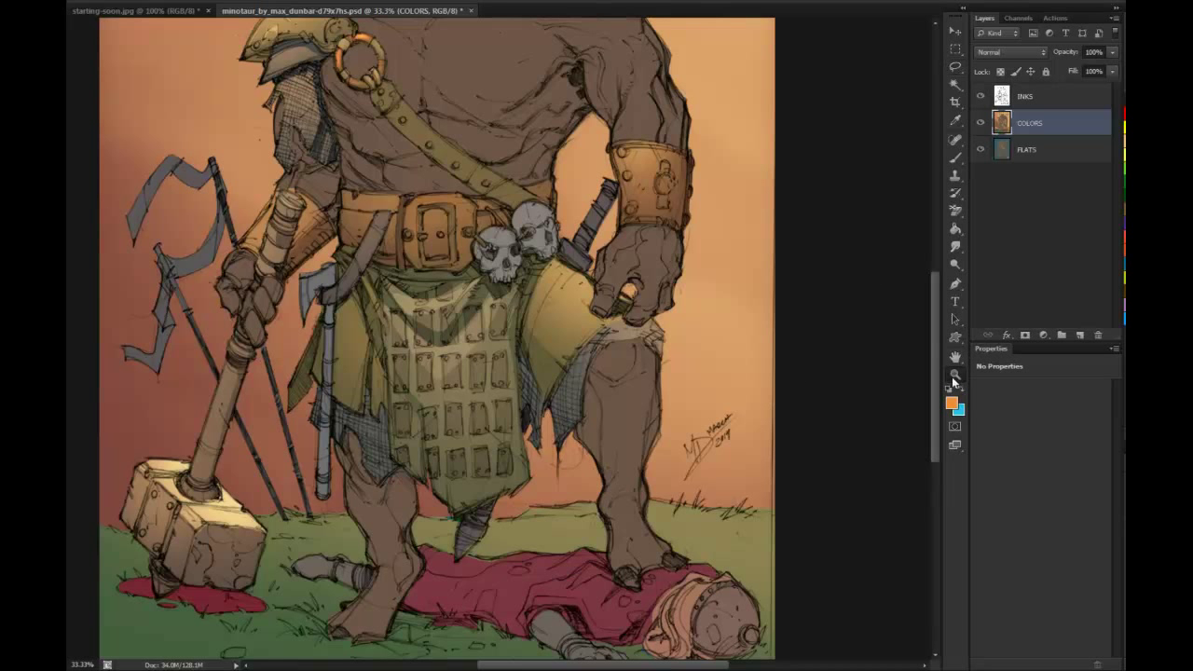
left_click(867, 440, "alt")
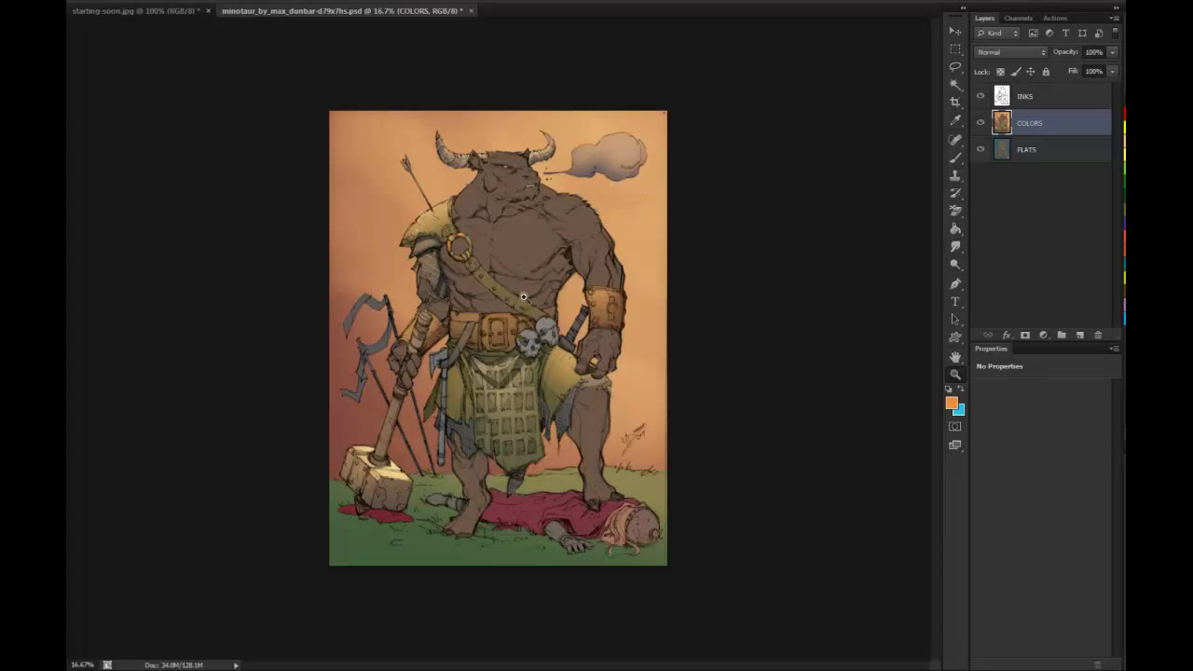
key("w")
left_click(562, 507)
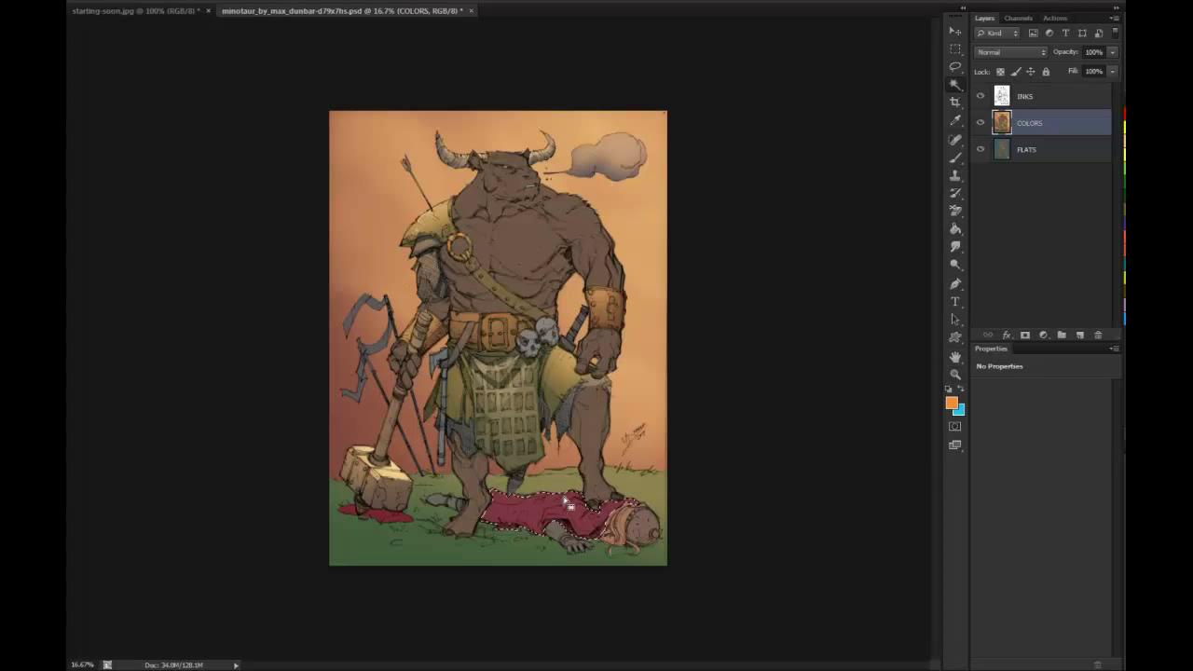
key("ctrl+j")
key("/")
key("z")
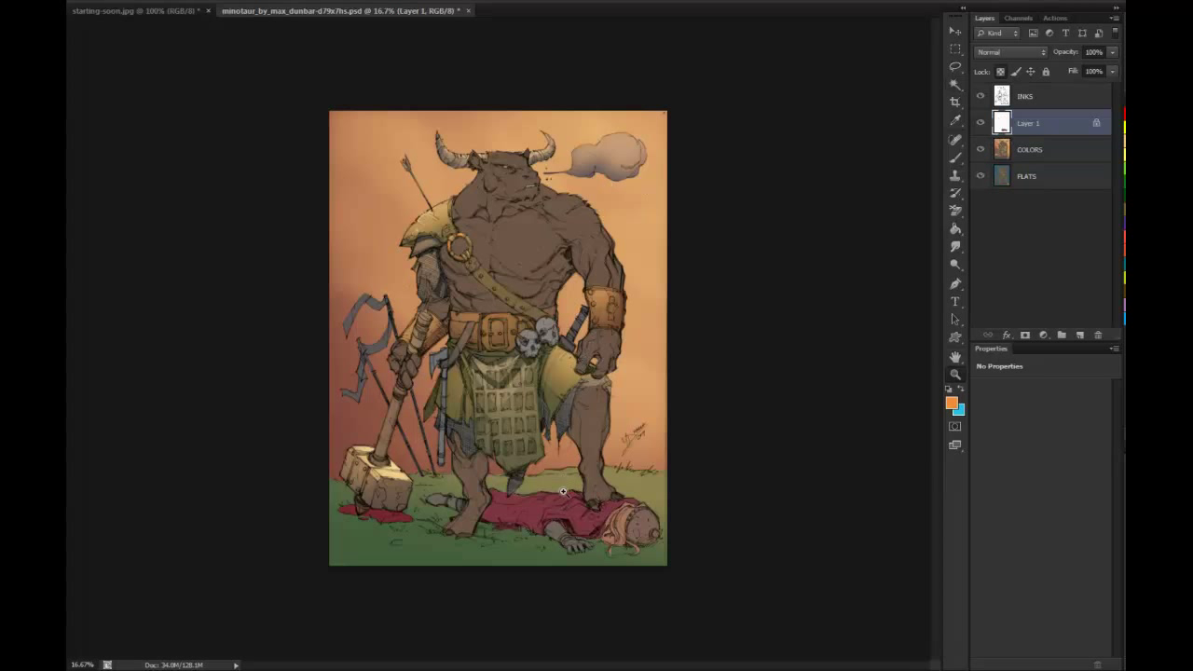
Lasso the light-facing upper areas and folds of the red garment, combining them into one selection
left_click(563, 507)
left_click(563, 506)
left_click_drag(587, 481, 605, 260)
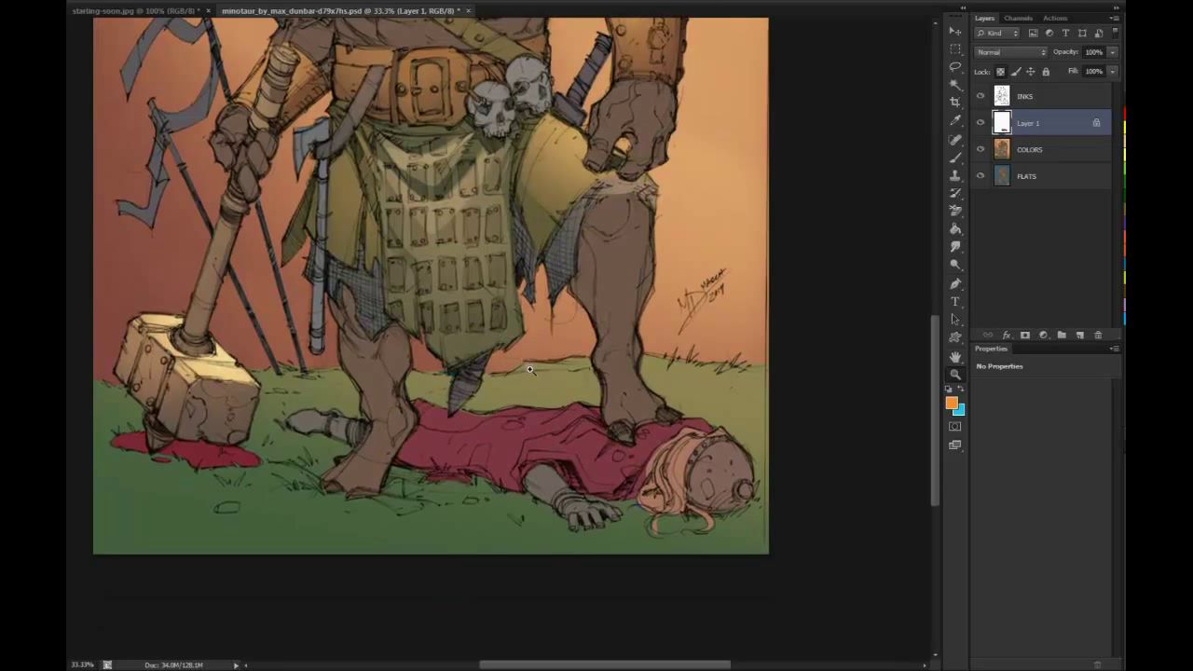
key("l")
mouse_move(421, 413)
left_mouse_down()
mouse_move(408, 445)
mouse_move(508, 464)
mouse_move(522, 438)
mouse_move(609, 416)
mouse_move(560, 395)
mouse_move(417, 406)
left_mouse_up()
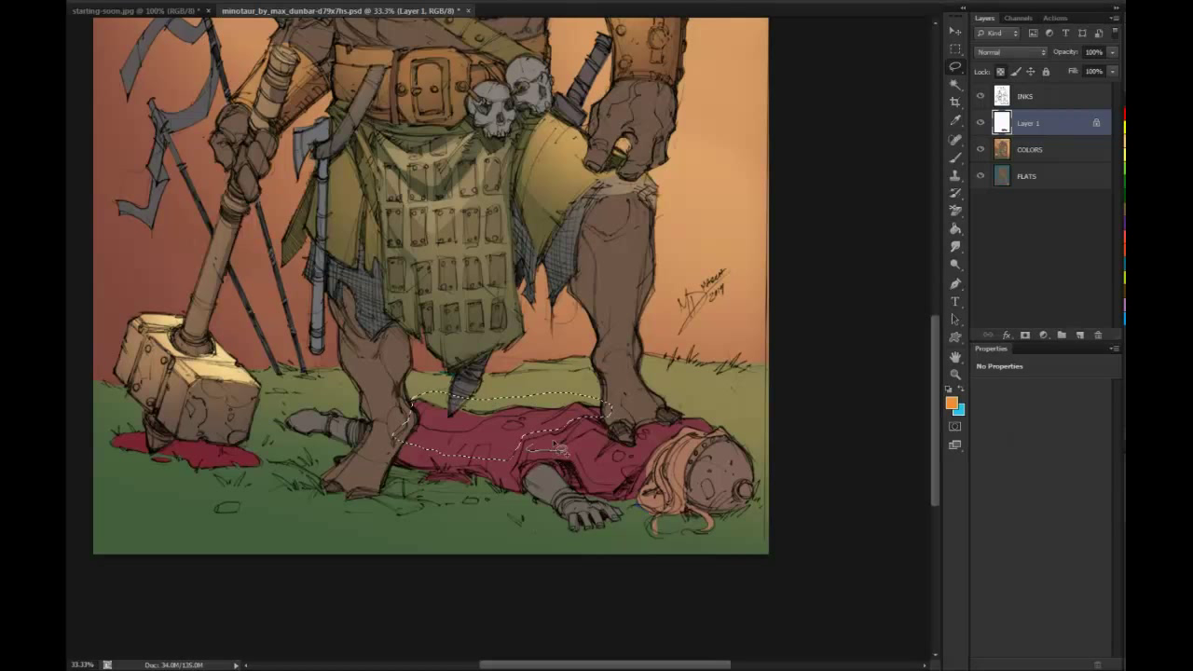
mouse_move(557, 447)
left_mouse_down()
mouse_move(599, 441)
mouse_move(616, 454)
mouse_move(571, 450)
mouse_move(618, 474)
mouse_move(546, 459)
mouse_move(584, 465)
mouse_move(531, 455)
left_mouse_up()
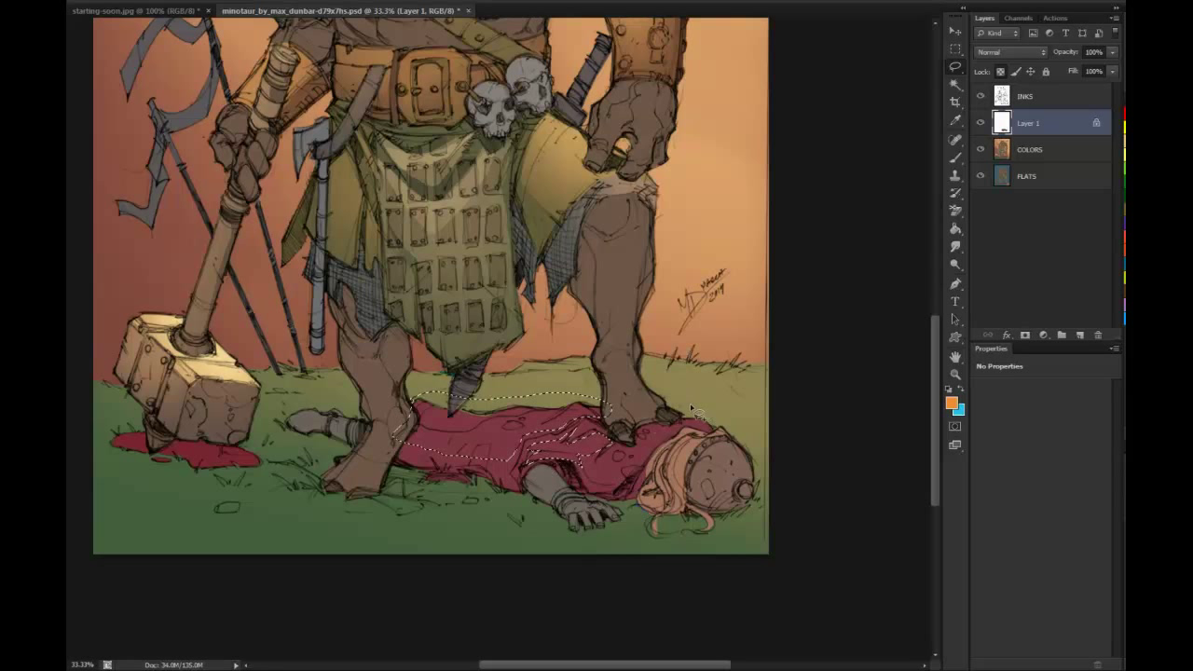
mouse_move(694, 411)
left_mouse_down()
mouse_move(623, 464)
mouse_move(652, 476)
mouse_move(704, 443)
mouse_move(718, 414)
mouse_move(694, 412)
left_mouse_up()
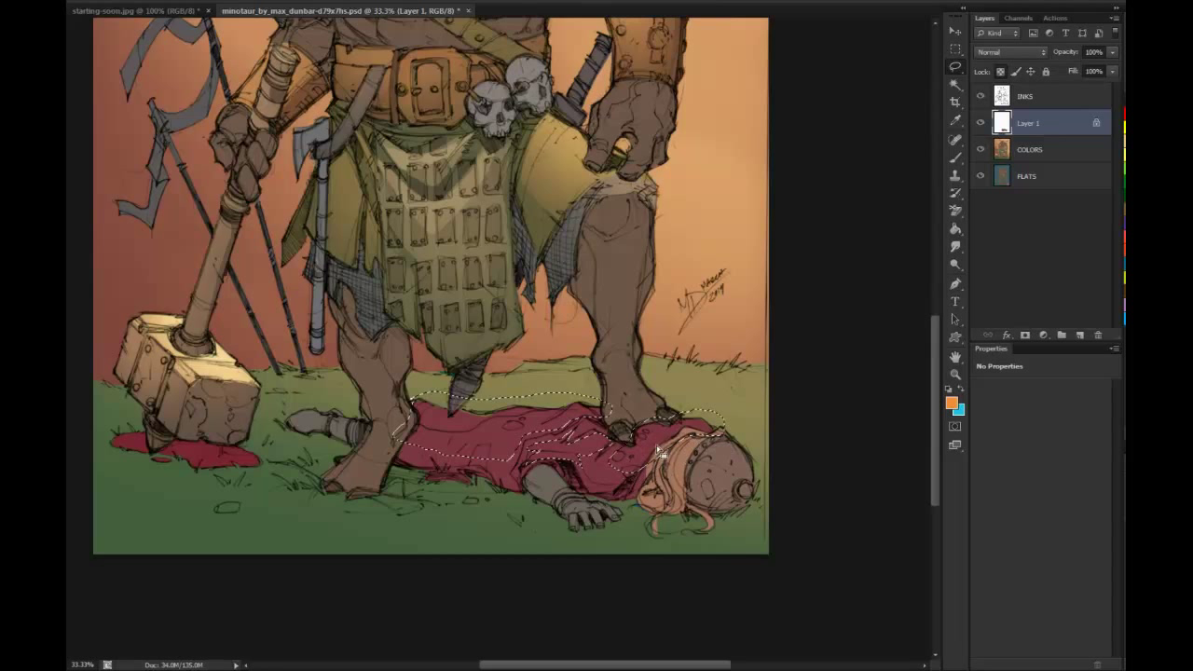
mouse_move(628, 476)
left_mouse_down()
mouse_move(675, 436)
mouse_move(708, 429)
mouse_move(673, 494)
mouse_move(599, 469)
mouse_move(619, 456)
left_mouse_up()
Brush orange light across the selected upper areas and folds of the red garment, and deselect
key("b")
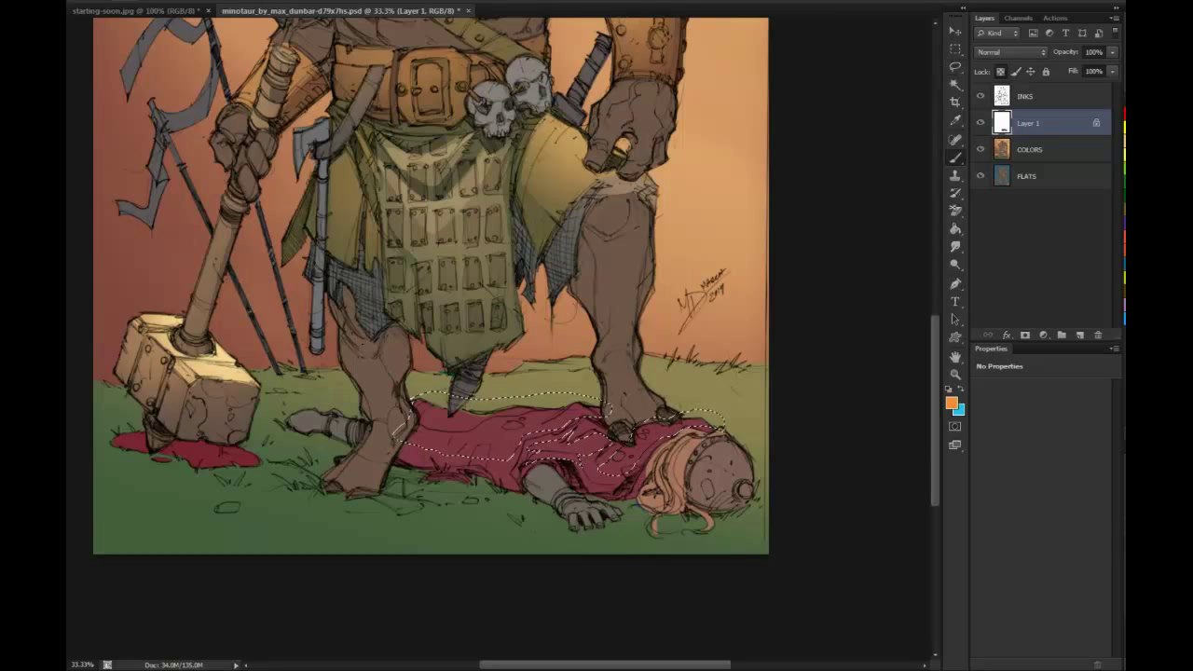
left_click_drag(436, 407, 669, 433)
left_click_drag(576, 408, 662, 433)
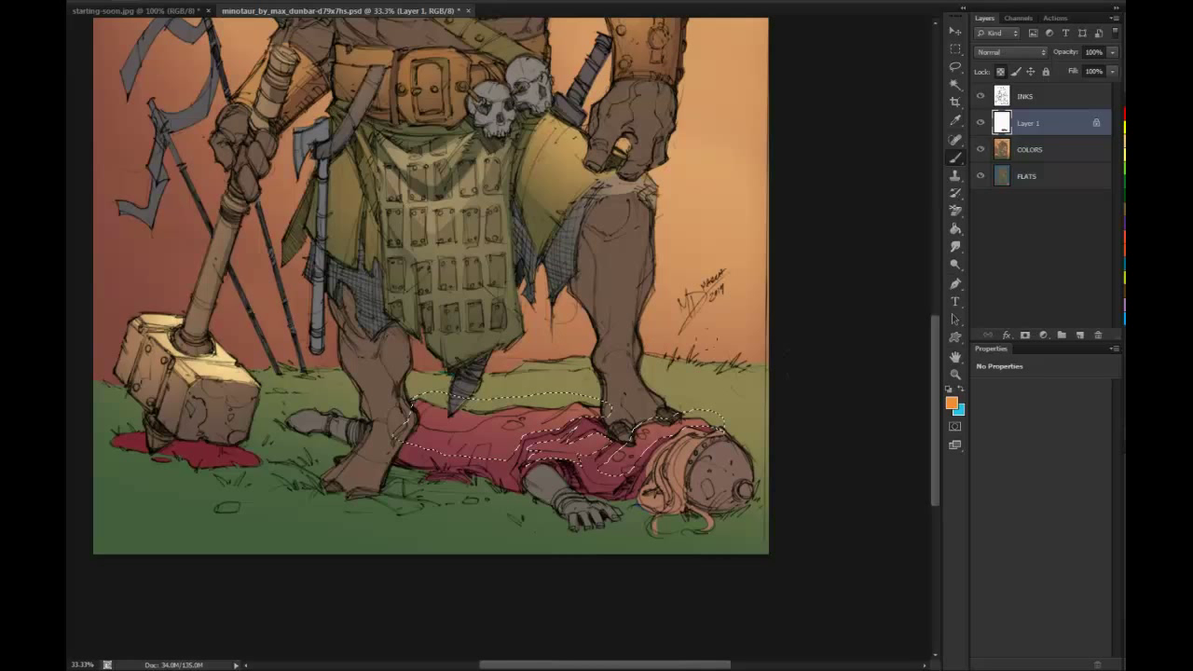
key("l")
key("ctrl+d")
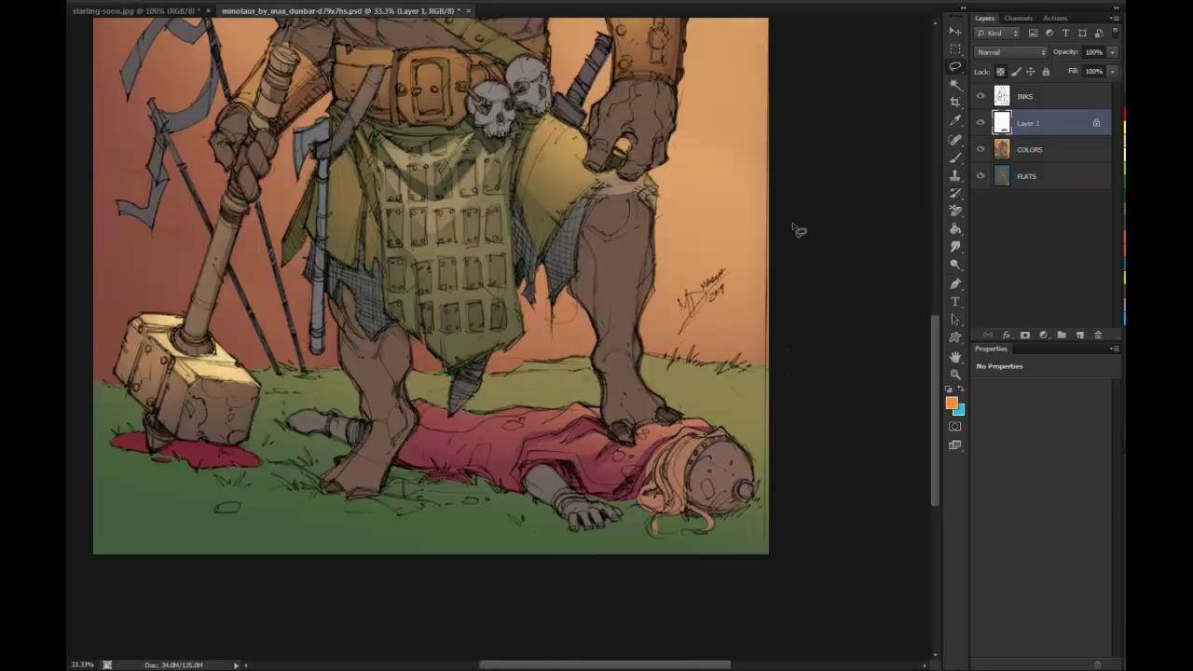
Select the shaded lower folds of the fallen figure's red garment with the Magic Wand, brush cool blue-grey shadow over them, and deselect
key("w")
left_click(595, 470)
key("b")
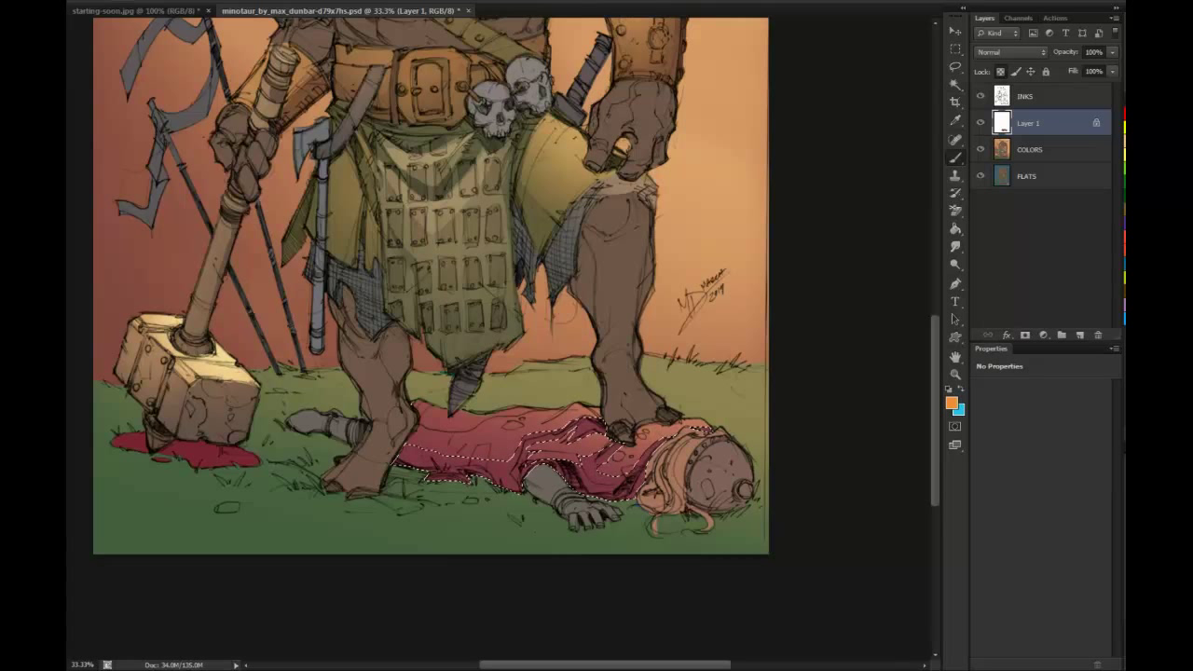
key("x")
key("l")
key("ctrl+d")
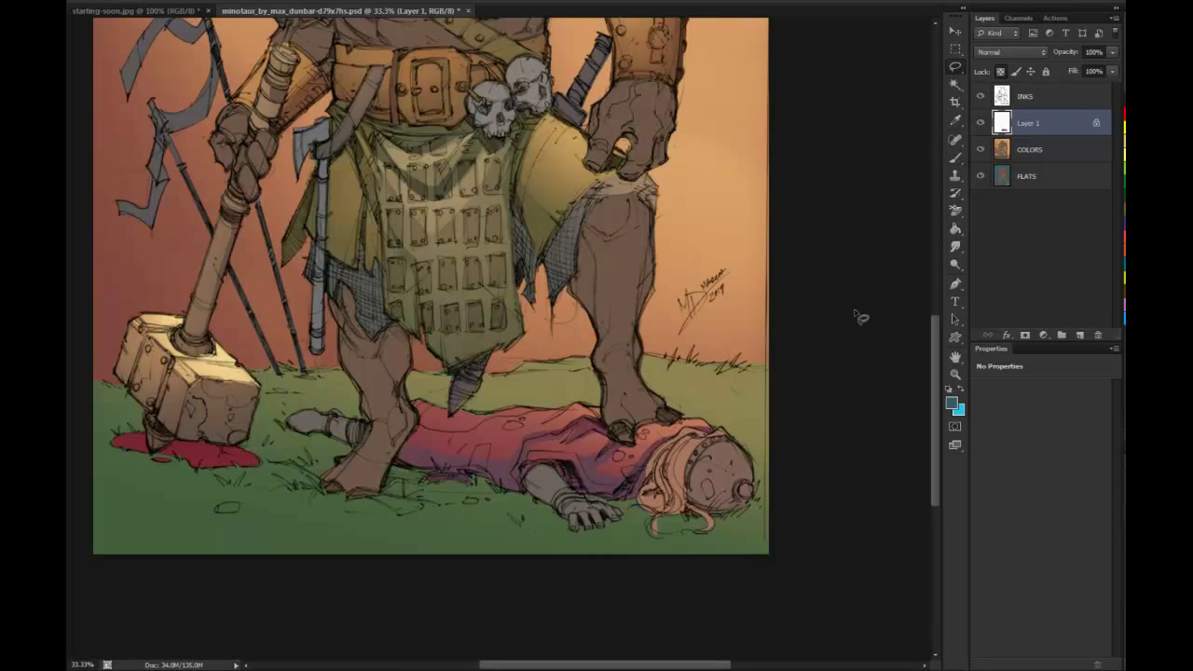
Check the red garment's colouring against the whole illustration, and merge its layer down into COLORS
left_click(955, 373)
left_click(843, 416, "alt")
left_click(843, 417, "alt")
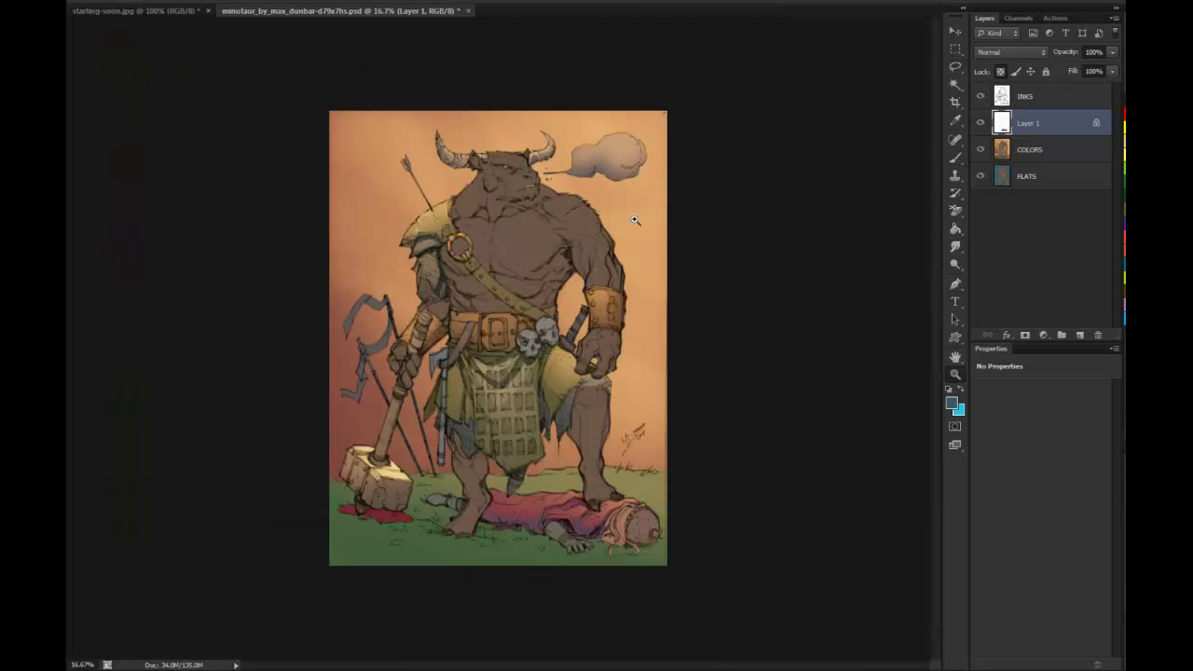
left_click(617, 487)
scroll(560, 373, "down", 3)
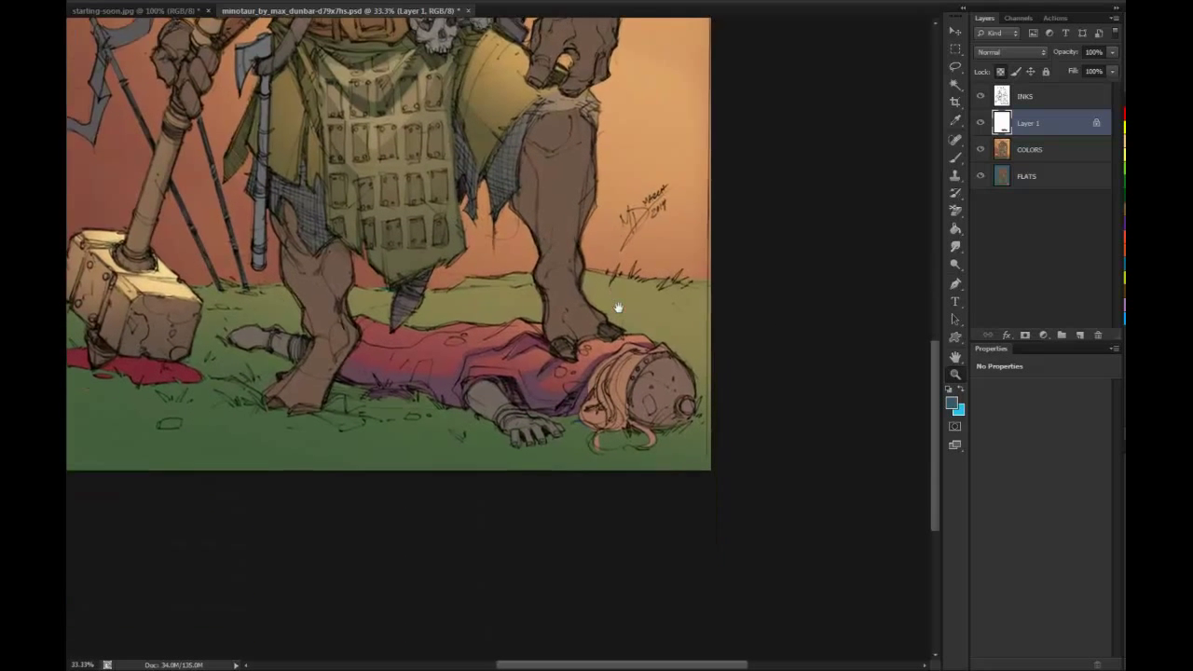
right_click(1030, 122)
left_click(1077, 428)
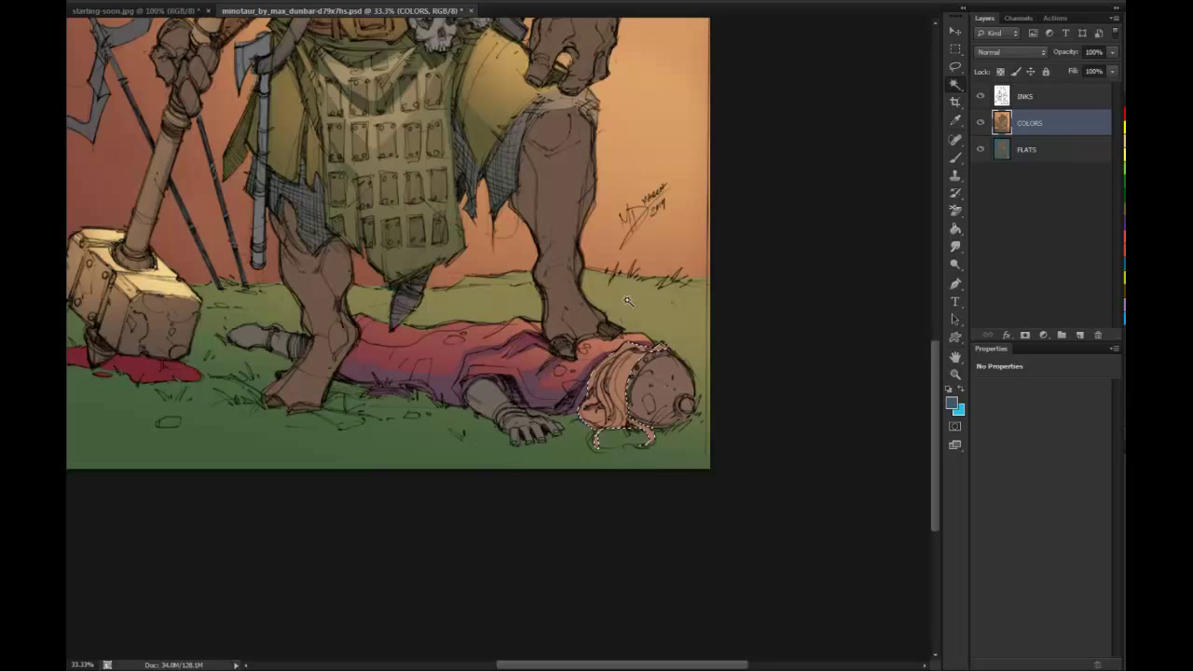
Lasso the light-facing upper strands of the fallen figure's hair on a separate layer, brush orange light over them, and merge the layer into COLORS
key("ctrl+shift+alt+n")
key("l")
mouse_move(660, 350)
left_mouse_down()
mouse_move(608, 362)
mouse_move(606, 387)
mouse_move(623, 367)
mouse_move(617, 407)
mouse_move(619, 382)
mouse_move(671, 344)
left_mouse_up()
key("b")
left_click(1124, 191)
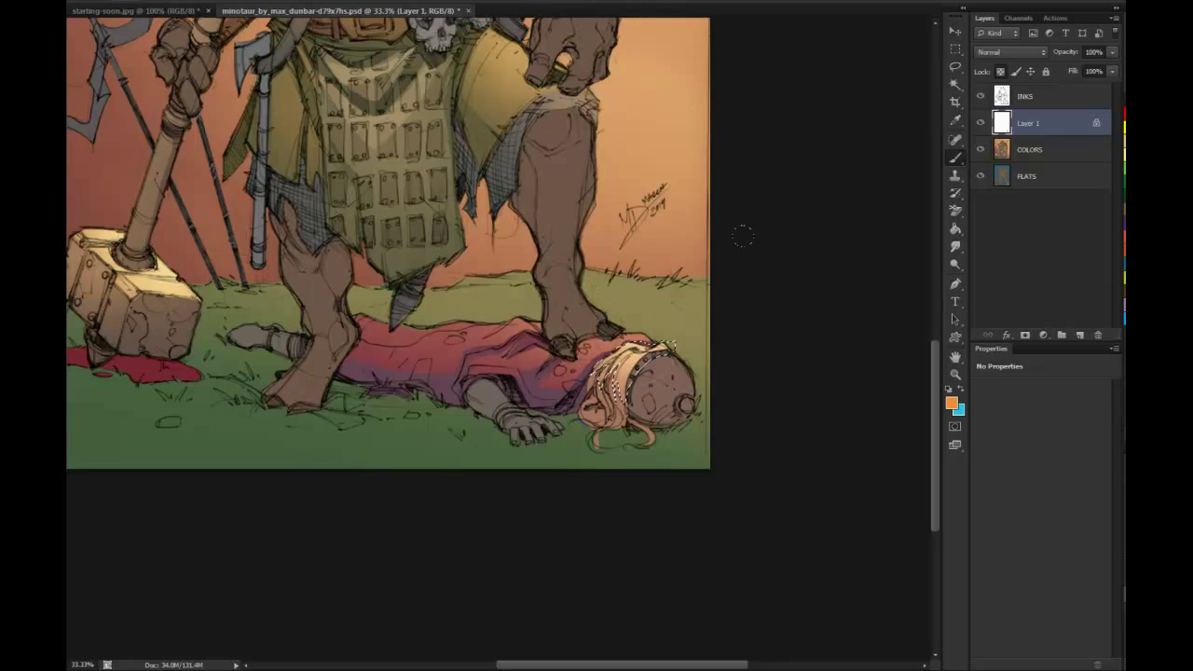
key("l")
key("ctrl+d")
right_click(1037, 125)
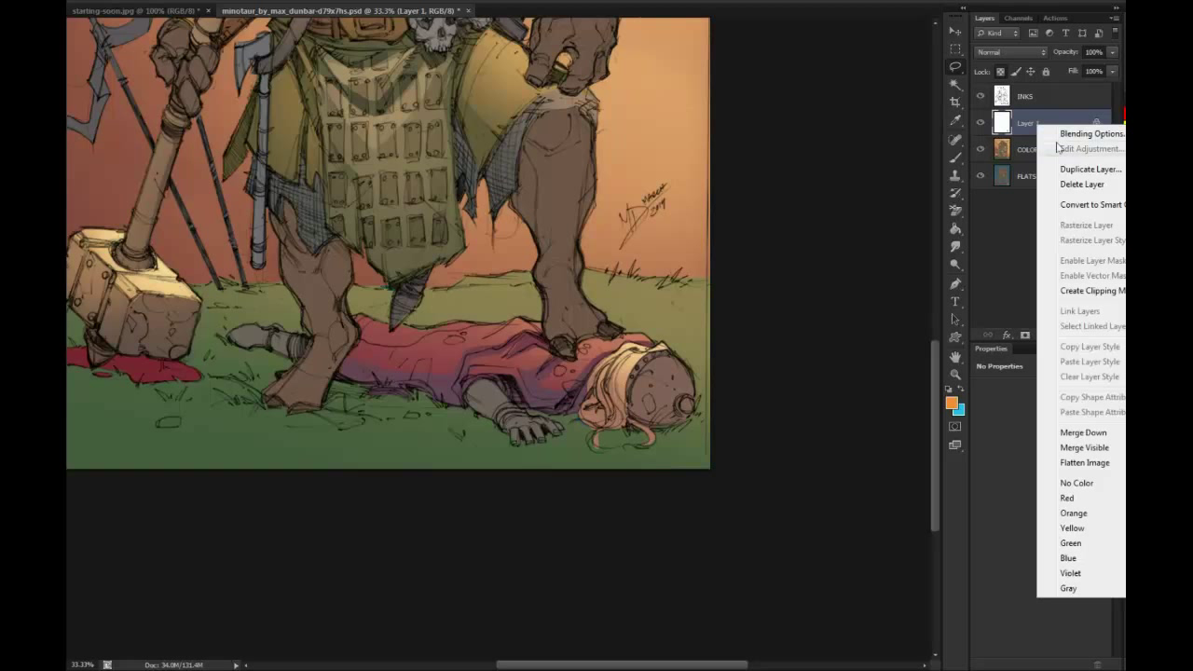
left_click(1098, 434)
Select the fallen figure's helmet with the Magic Wand and copy it onto a new layer with transparent pixels locked
key("w")
left_click(675, 373)
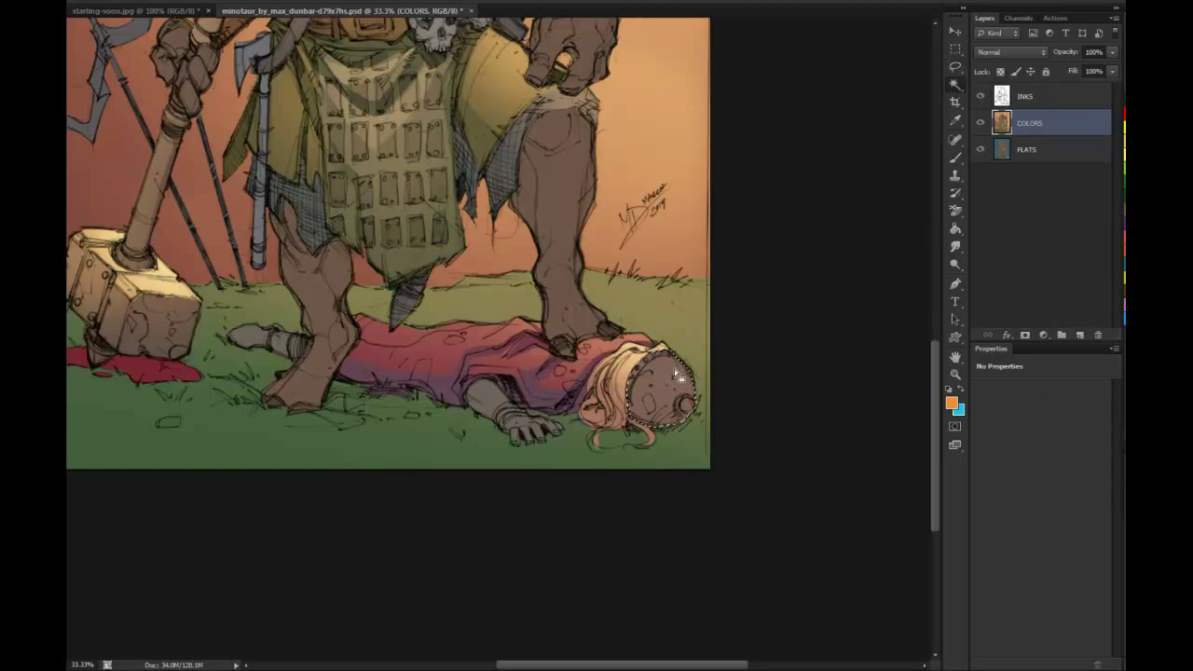
key("ctrl+j")
key("slash")
Lasso the helmet's light-facing upper area, brush a warm highlight across it, and deselect
key("z")
left_click(665, 376)
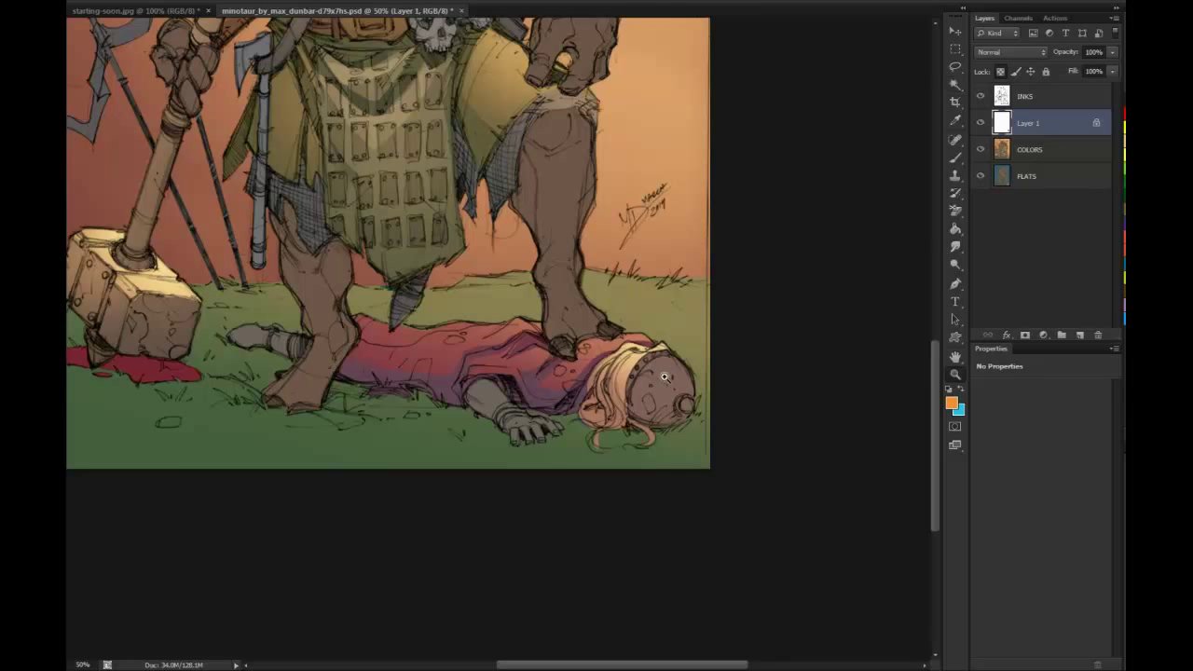
left_click_drag(672, 320, 642, 256)
key("l")
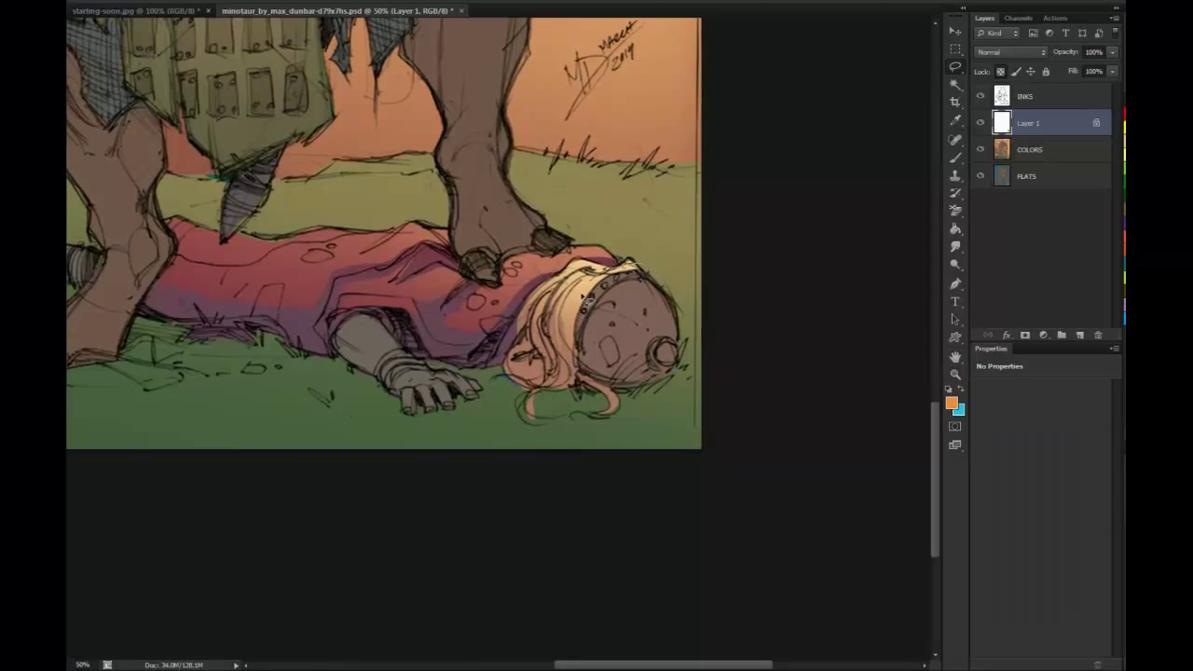
mouse_move(582, 322)
left_mouse_down()
mouse_move(585, 349)
mouse_move(611, 366)
mouse_move(614, 357)
mouse_move(657, 369)
mouse_move(674, 359)
mouse_move(674, 284)
mouse_move(656, 271)
left_mouse_up()
key("b")
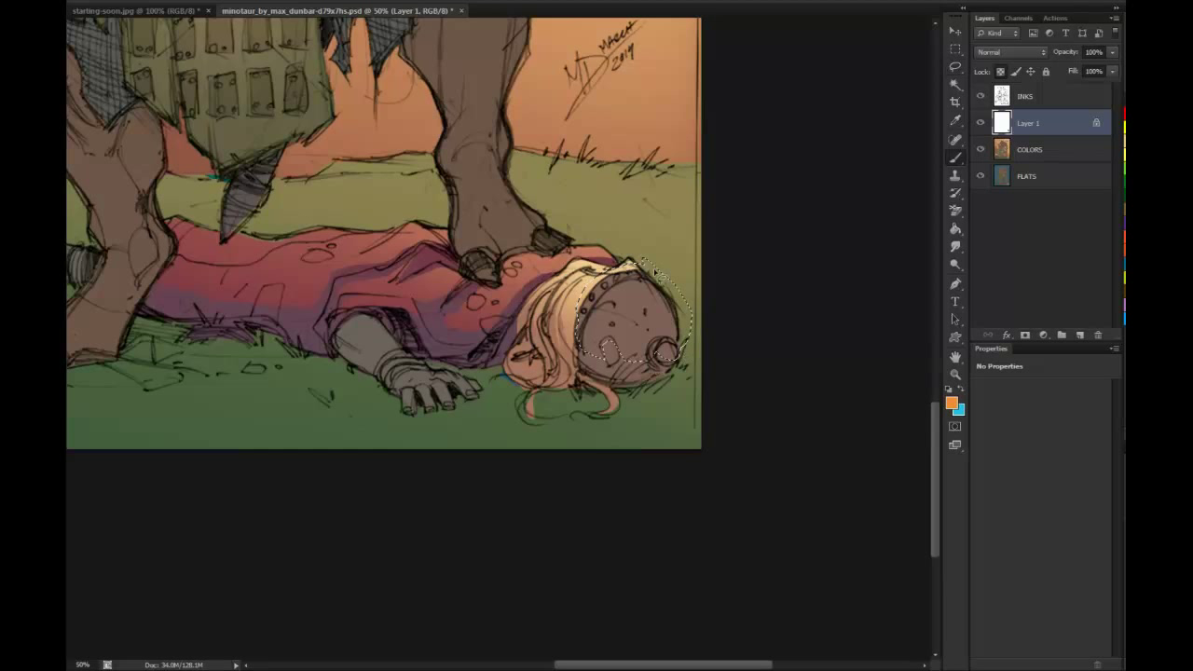
key("l")
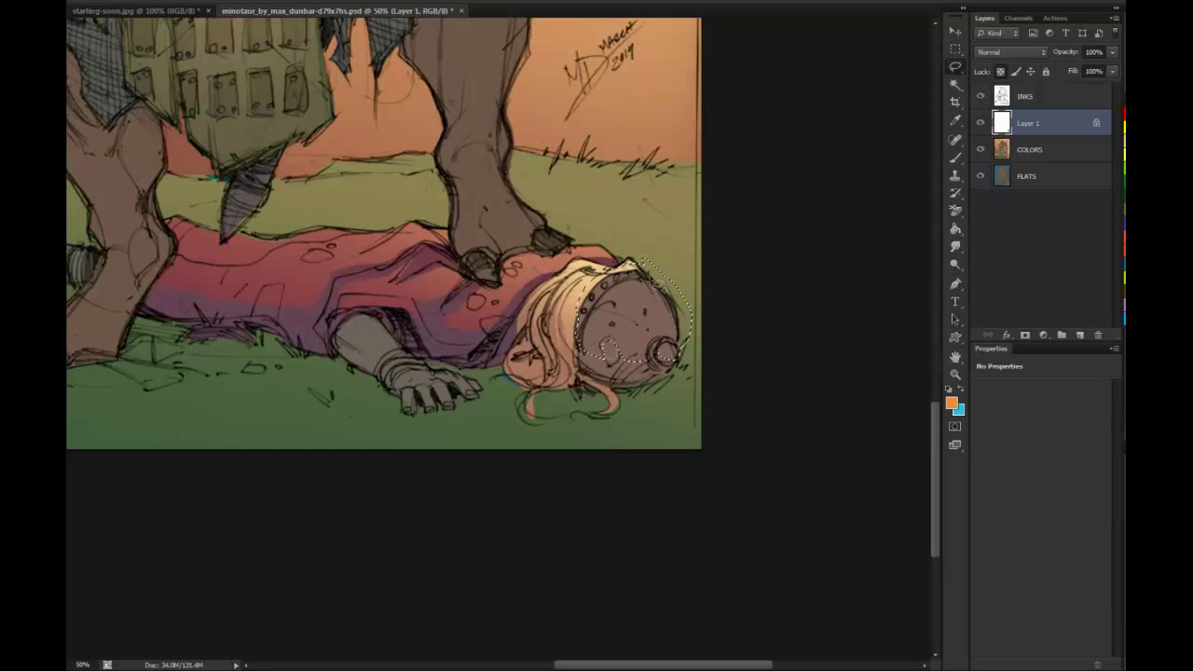
key("b")
mouse_move(636, 285)
left_mouse_down()
mouse_move(578, 233)
mouse_move(641, 276)
mouse_move(639, 266)
mouse_move(634, 286)
left_mouse_up()
left_click(633, 299)
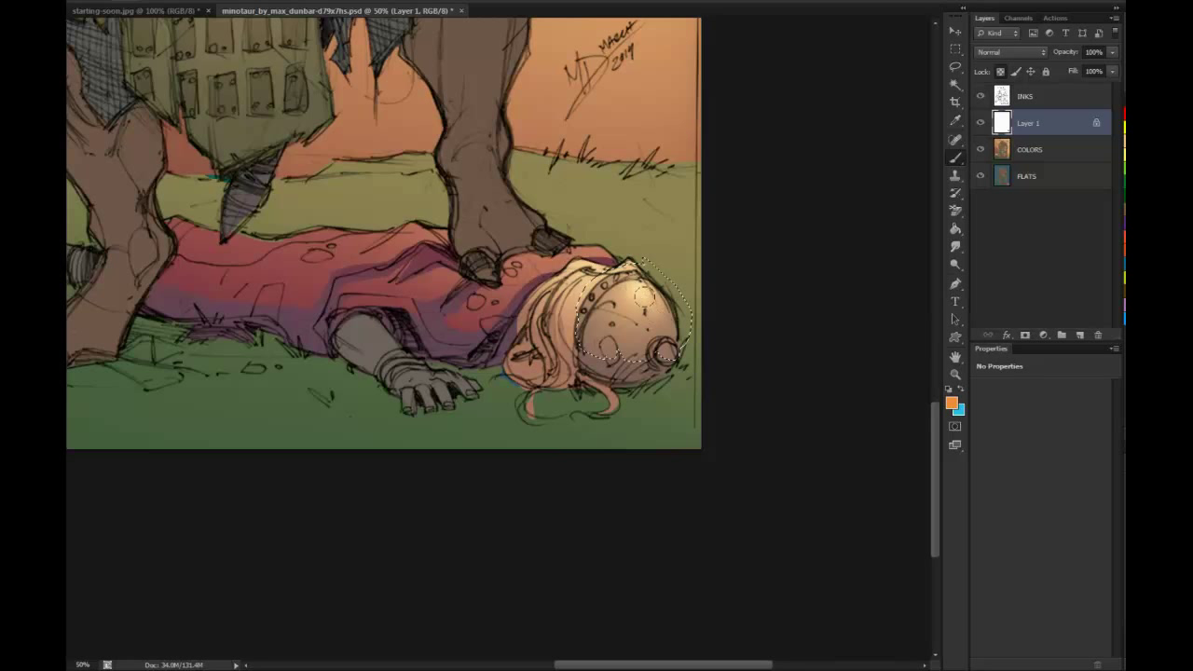
key("ctrl+d")
Brush warm light onto the round knob on the helmet, and merge the helmet layer down into COLORS
key("l")
key("b")
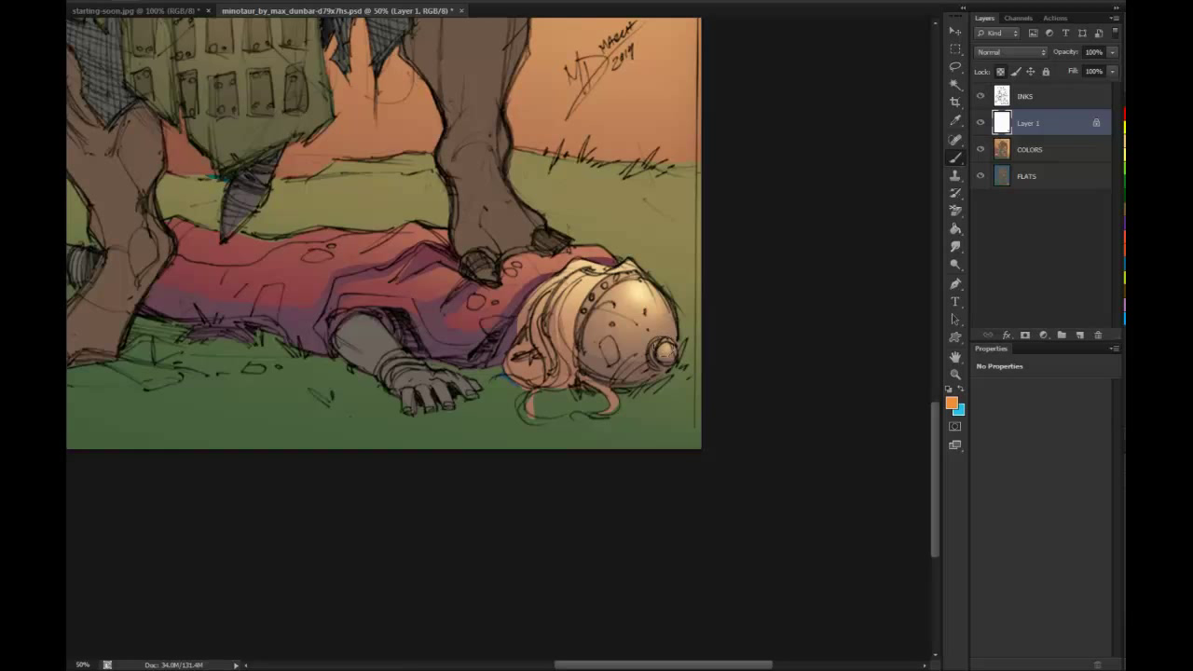
key("l")
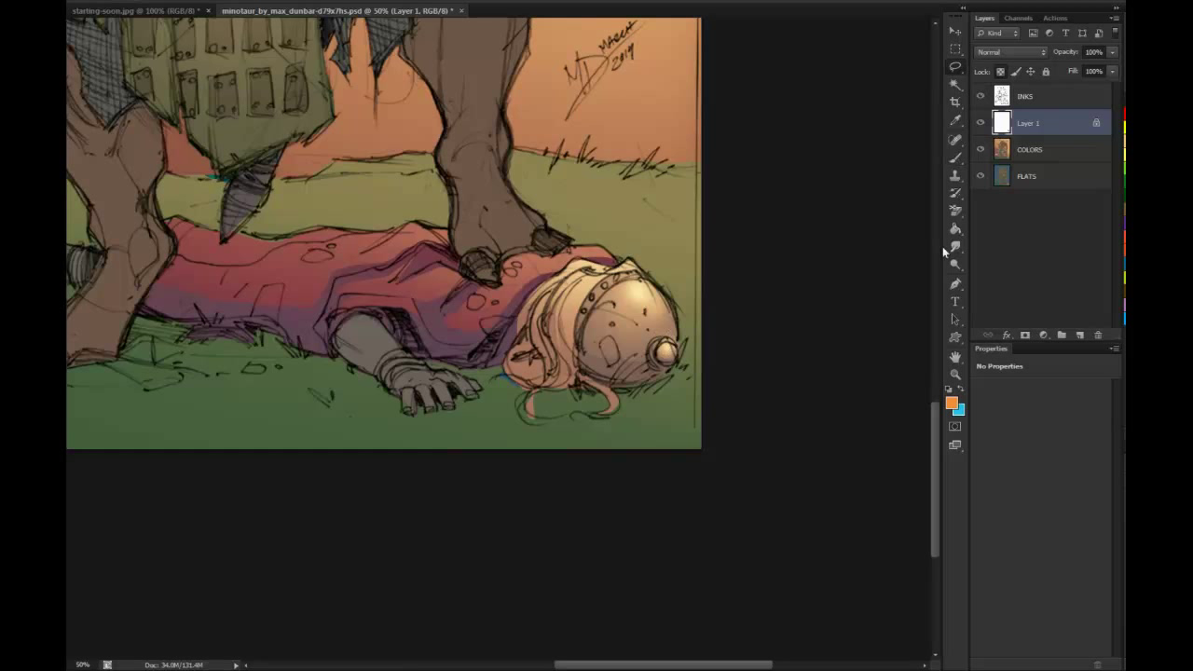
right_click(1029, 127)
left_click(1054, 444)
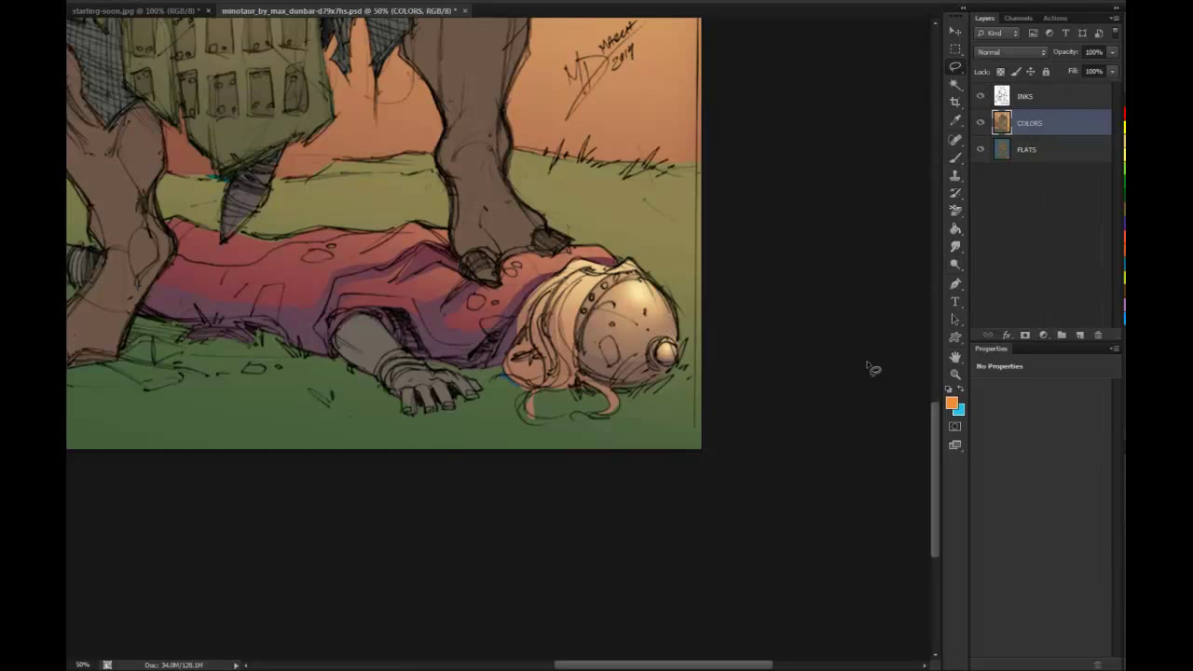
Select the fallen figure's grey arm and foot with the Magic Wand, and brush orange light along the arm and hand
left_click(955, 375)
left_click(854, 429, "alt")
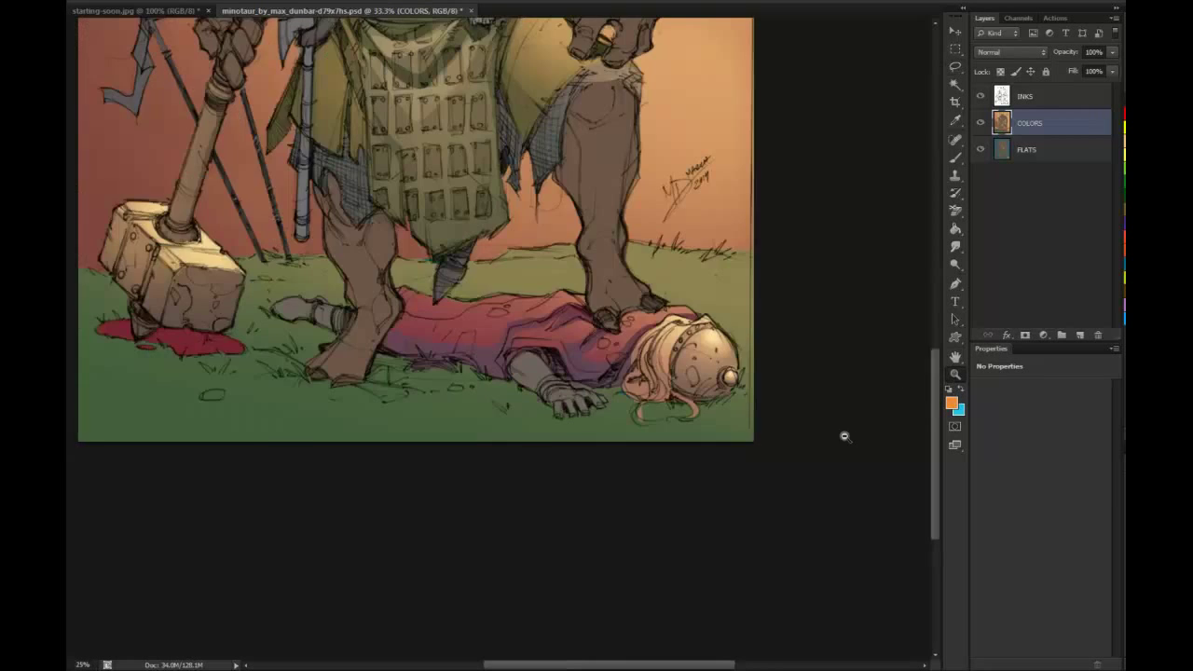
left_click(848, 432, "alt")
left_click(848, 431, "alt")
left_click(604, 502)
left_click(604, 503)
left_click_drag(622, 396, 627, 270)
key("w")
left_click(519, 417)
key("b")
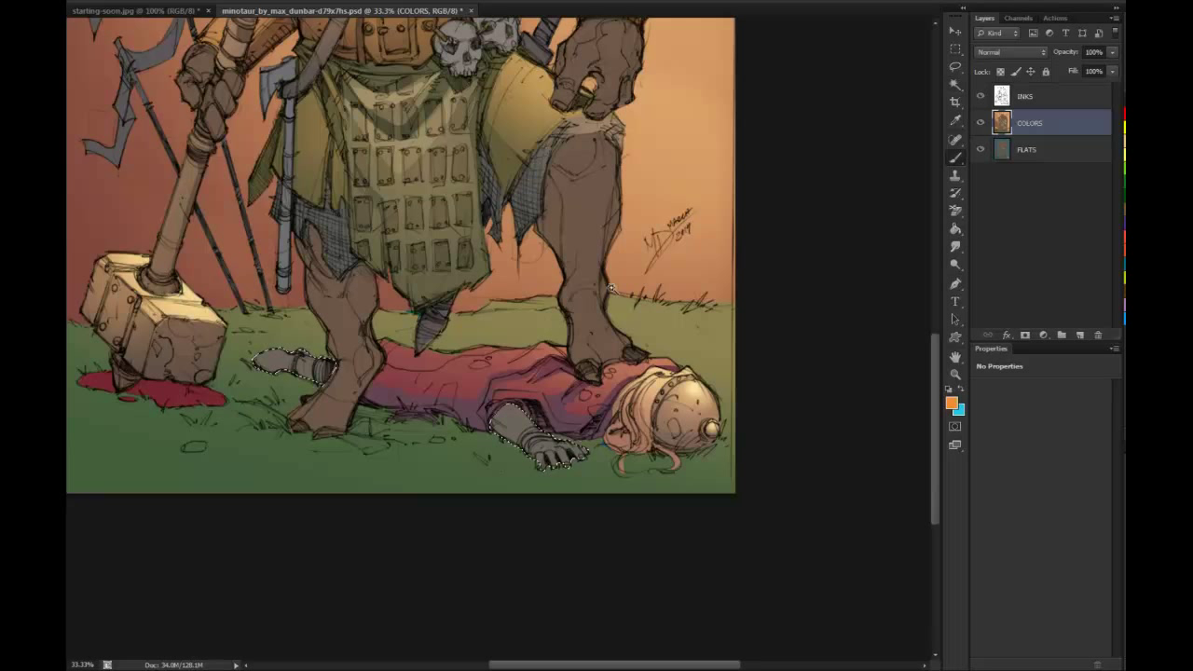
mouse_move(519, 417)
left_mouse_down()
mouse_move(539, 443)
mouse_move(585, 453)
mouse_move(536, 443)
mouse_move(564, 456)
left_mouse_up()
left_click_drag(513, 412, 548, 438)
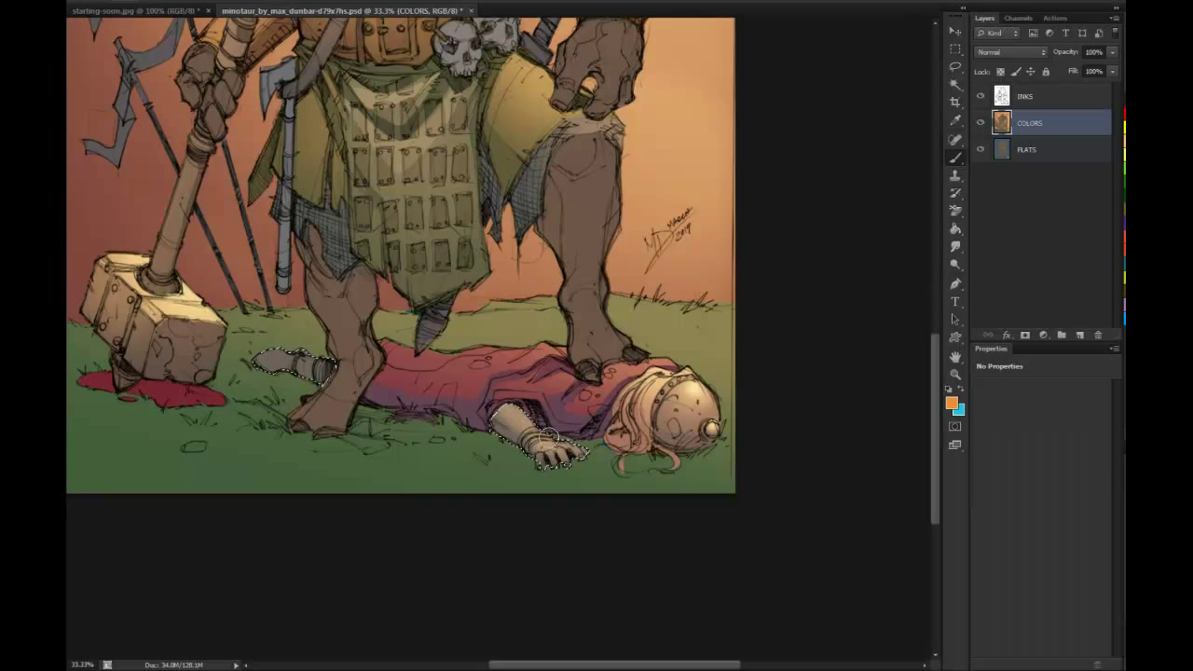
Brush orange light along the top of the fallen figure's foot, and deselect
mouse_move(279, 355)
left_mouse_down()
mouse_move(317, 359)
mouse_move(280, 349)
mouse_move(294, 347)
left_mouse_up()
key("l")
left_click(954, 375)
key("l")
key("ctrl+d")
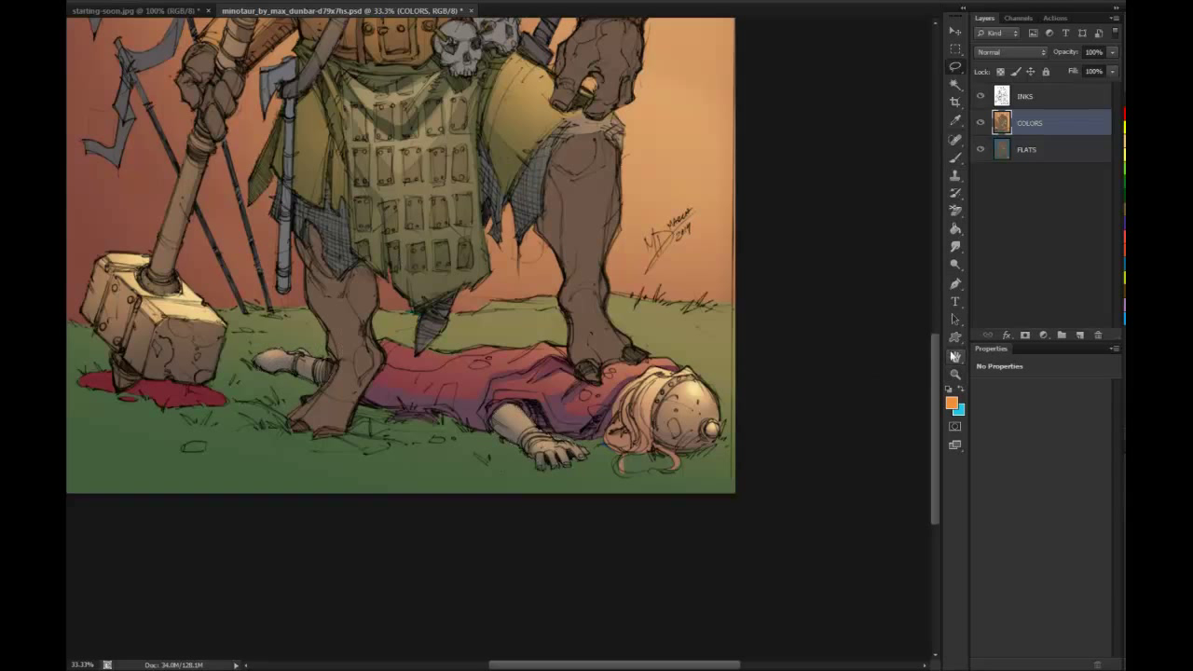
Select the minotaur's plated front skirt panel from the FLATS layer with the Magic Wand, and make COLORS the active layer
left_click(956, 375)
left_click(879, 381, "alt")
left_click(879, 380, "alt")
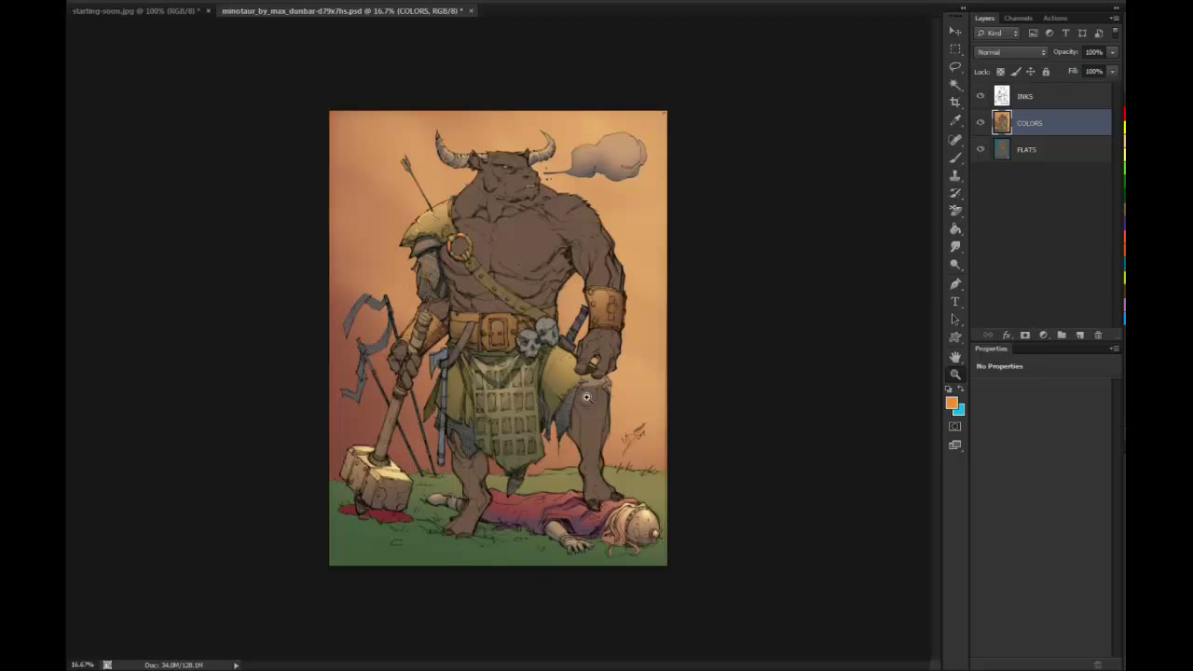
left_click(545, 385)
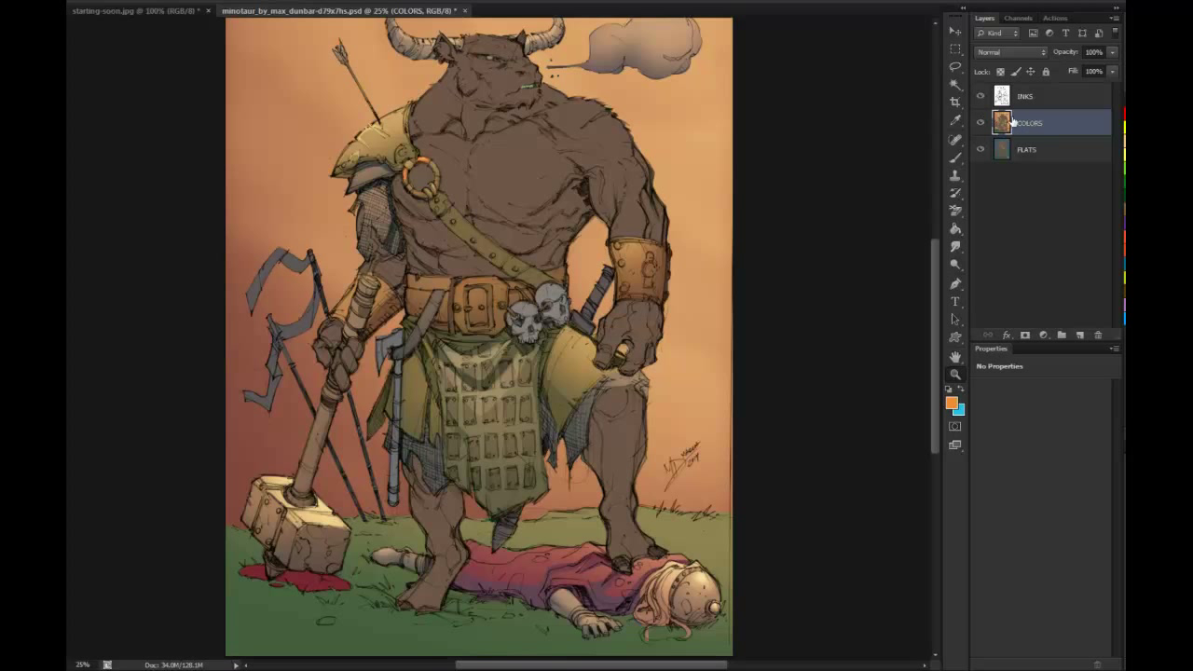
left_click(1026, 153)
left_click(525, 396)
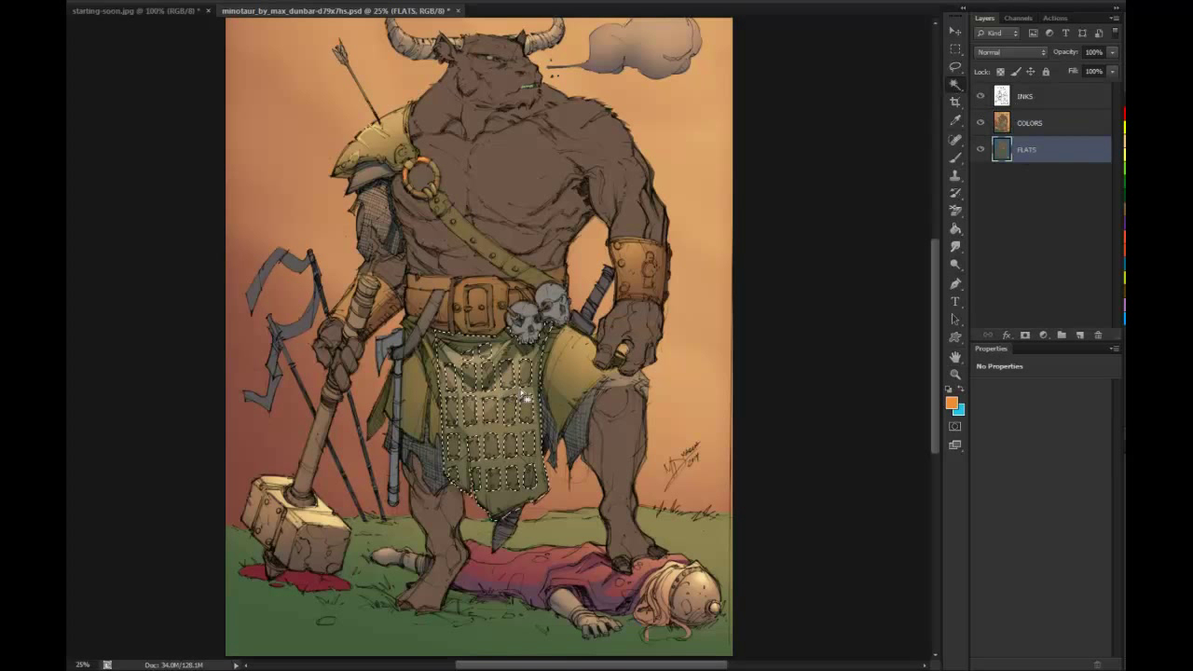
left_click(1025, 124)
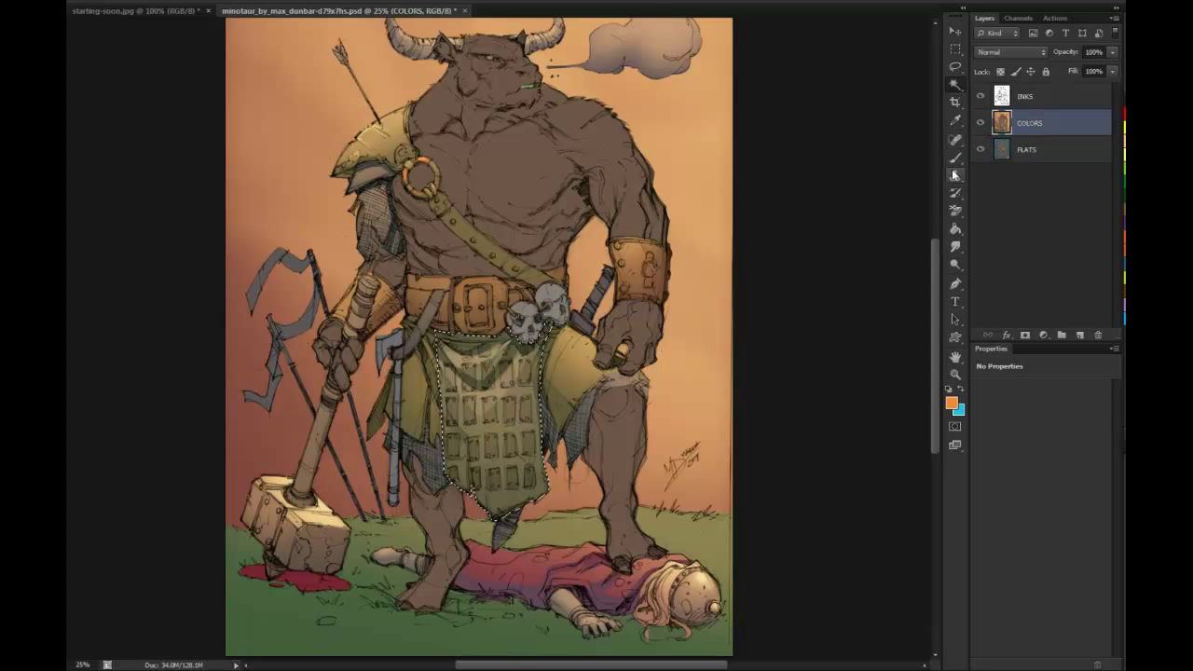
Reduce the selected skirt panel's saturation to -27 with Hue/Saturation
key("ctrl+u")
left_click_drag(941, 373, 922, 373)
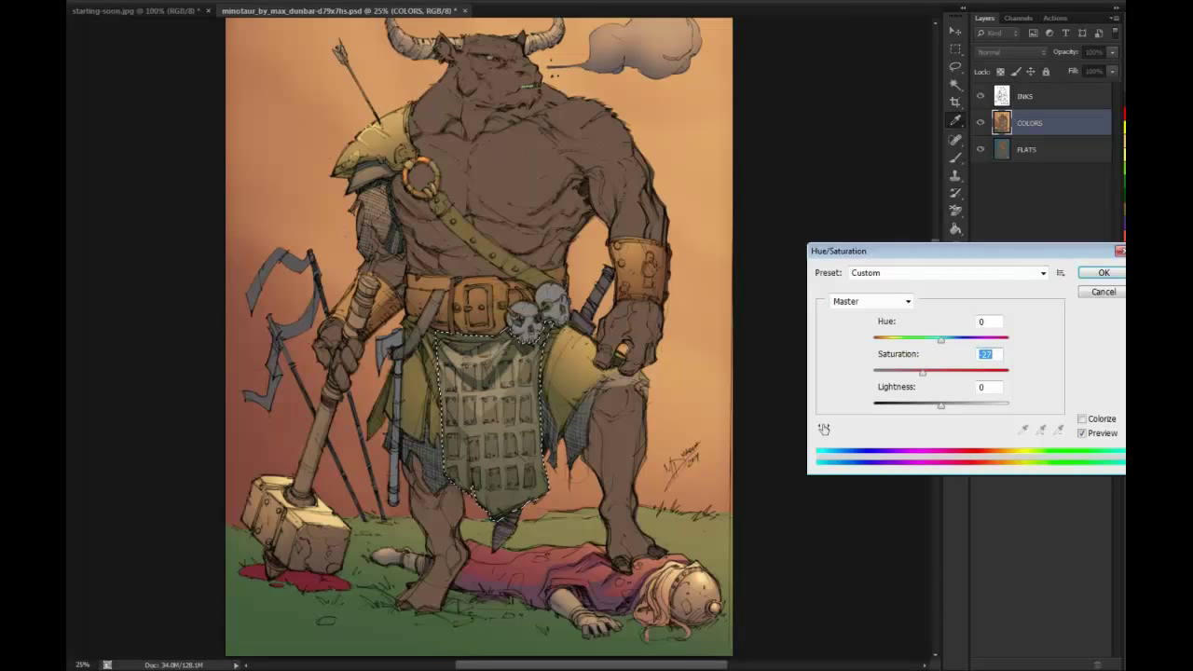
key("Return")
key("ctrl+u")
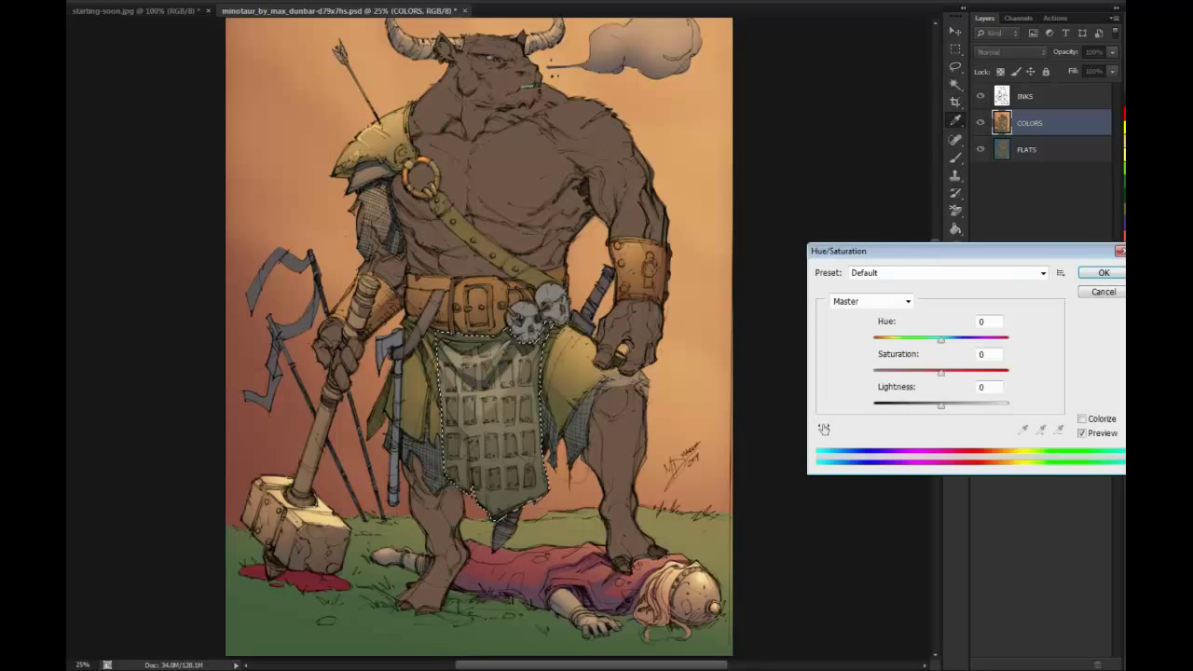
left_click(1089, 270)
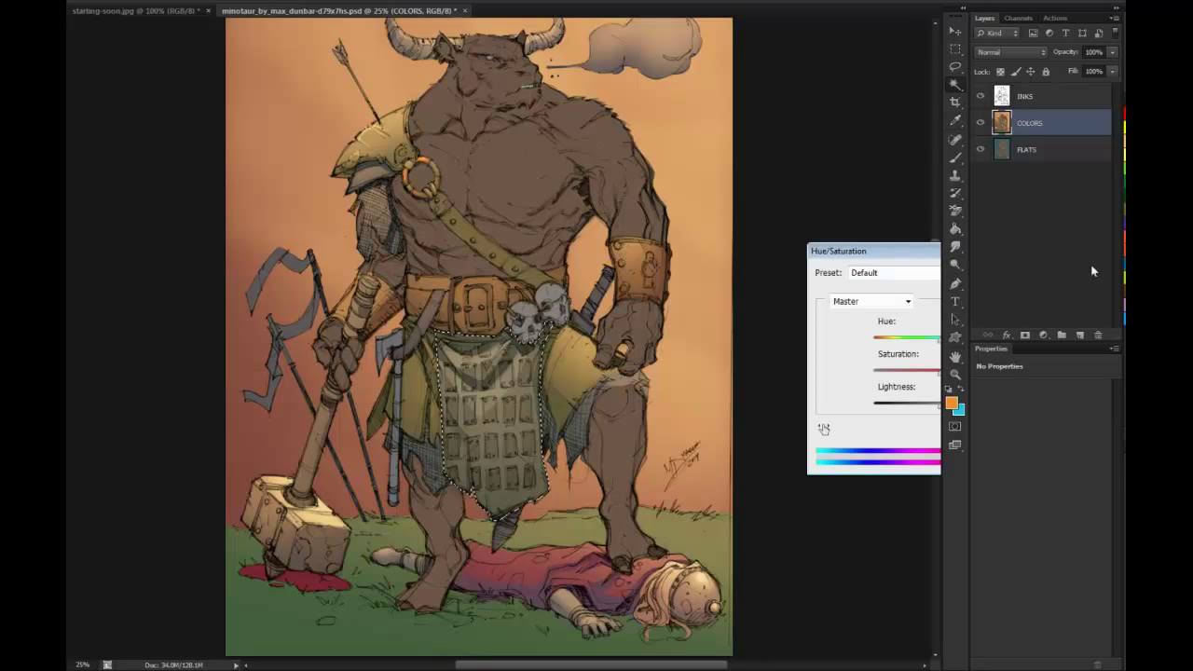
Apply Color Balance to the skirt panel's midtones with levels +6, +2 and +2
key("ctrl+b")
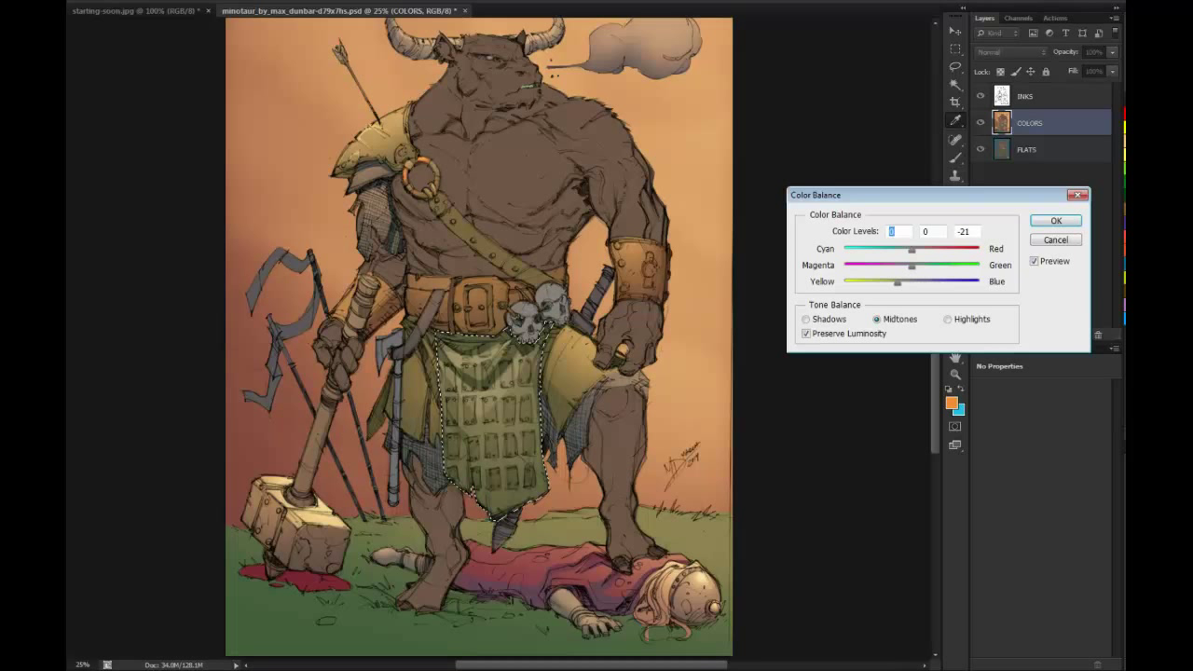
key("Tab")
type("-23")
key("Tab")
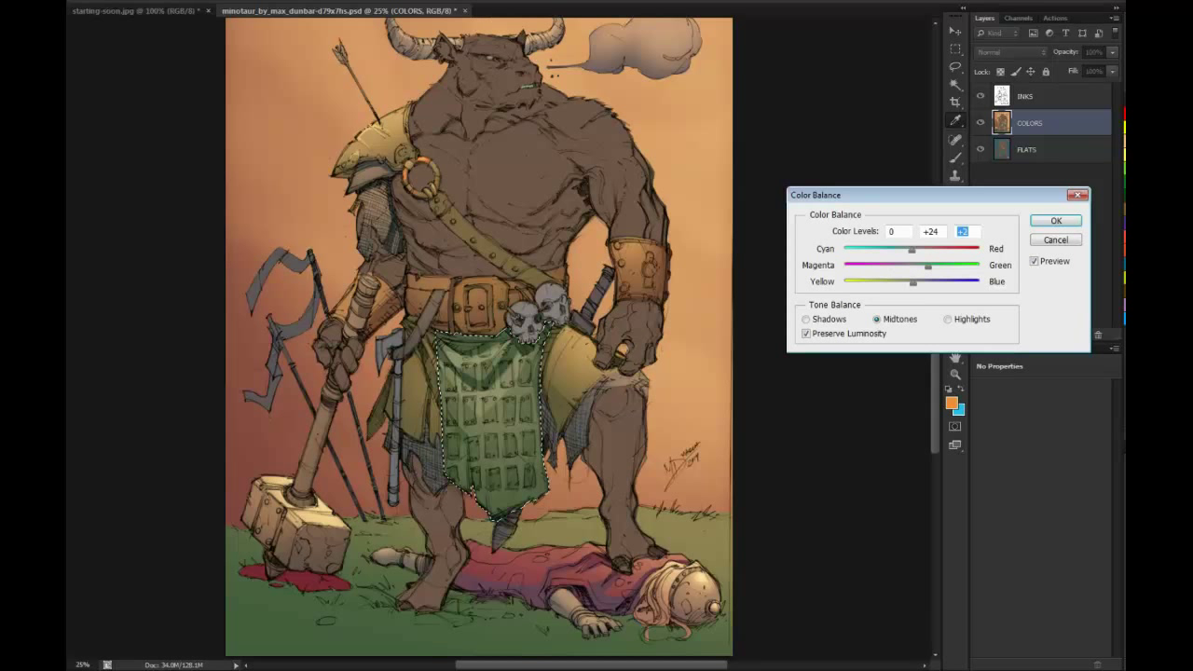
key("shift+Tab")
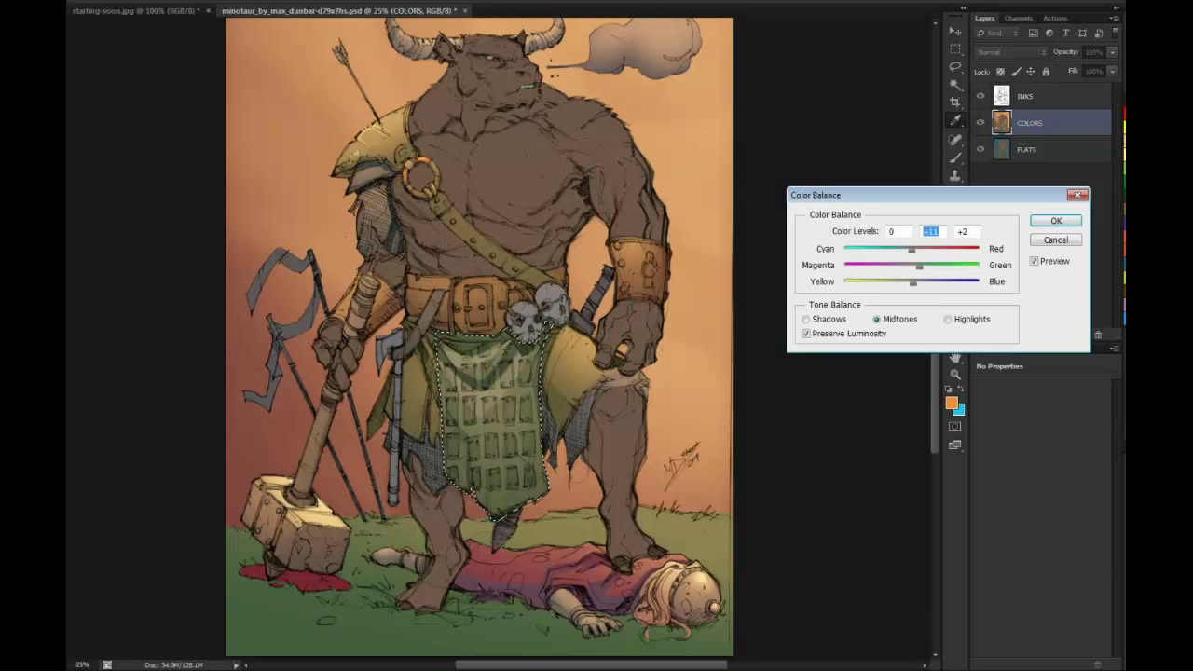
type("-12")
key("shift+Tab")
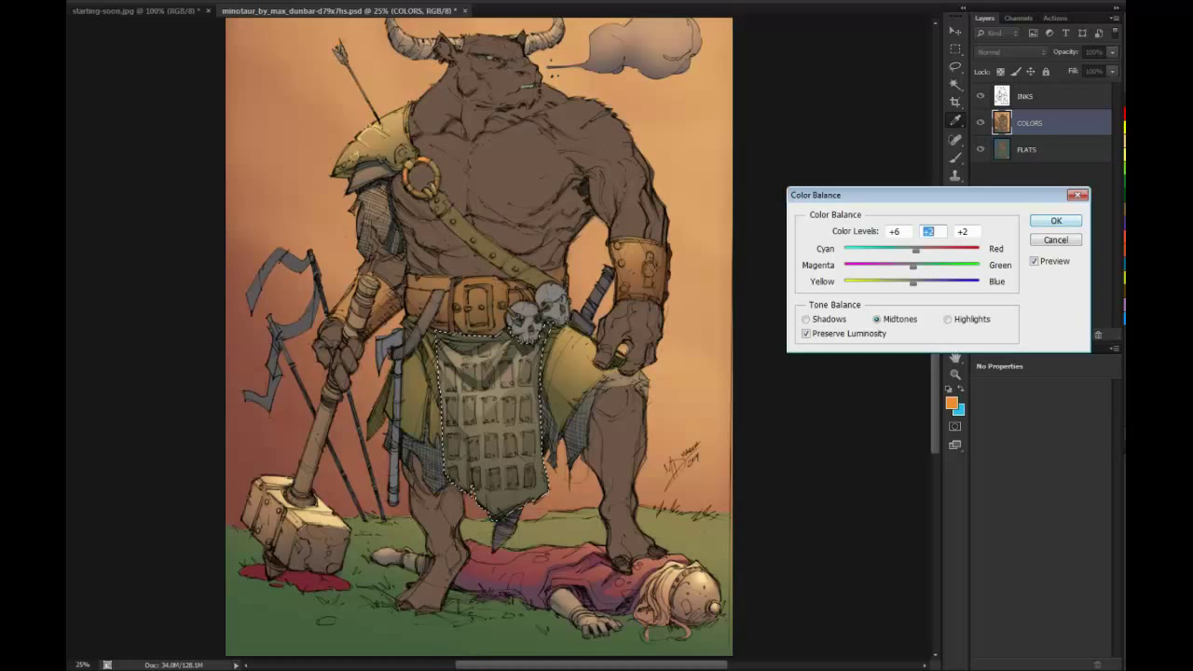
key("Return")
Brush dark grey over the light areas of the plated skirt panel, deselect, and check it against the whole illustration
key("b")
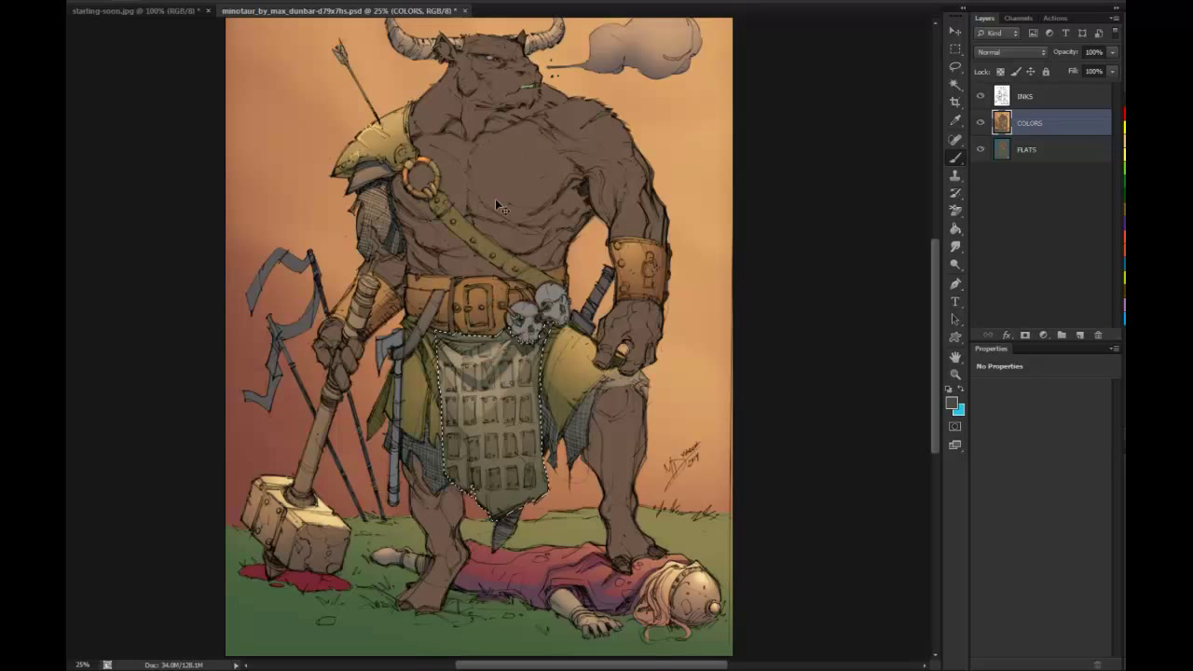
left_click(222, 2)
left_click(220, 6)
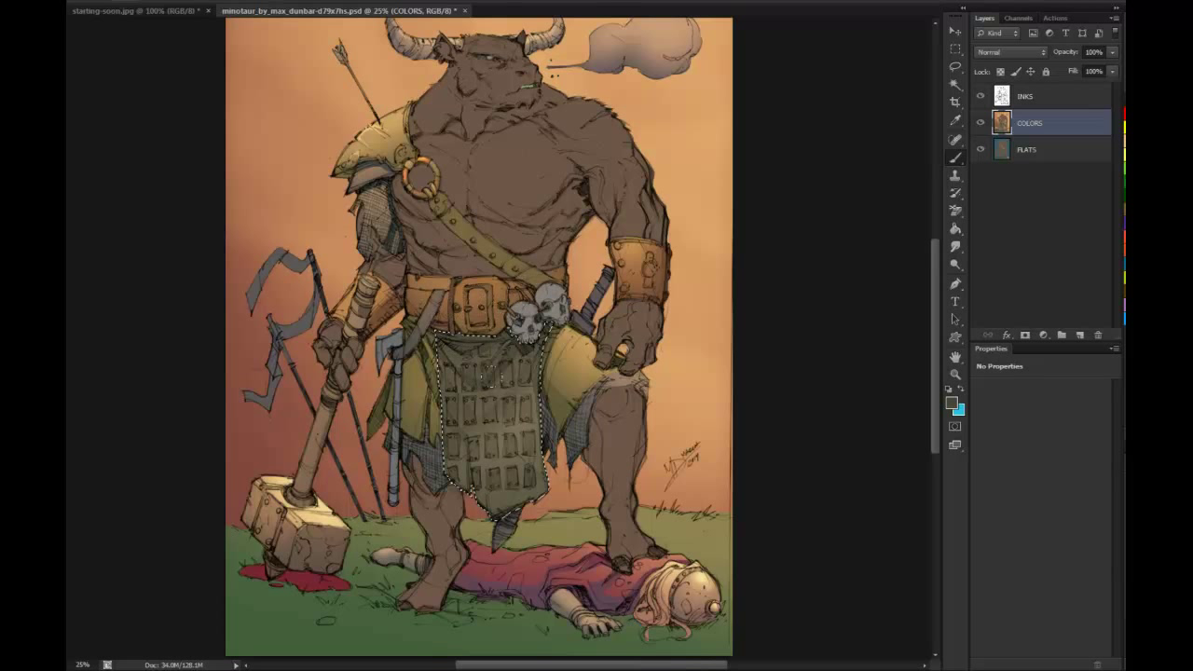
left_click_drag(491, 375, 459, 407)
key("l")
key("ctrl+d")
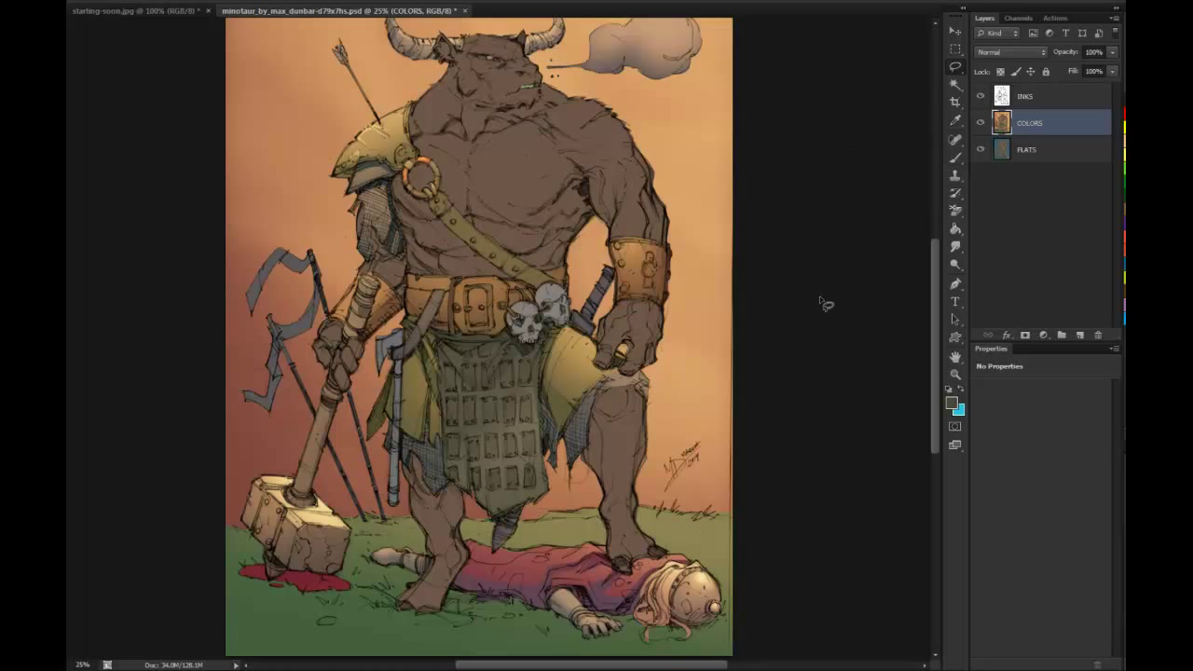
left_click(955, 373)
left_click(835, 387, "alt")
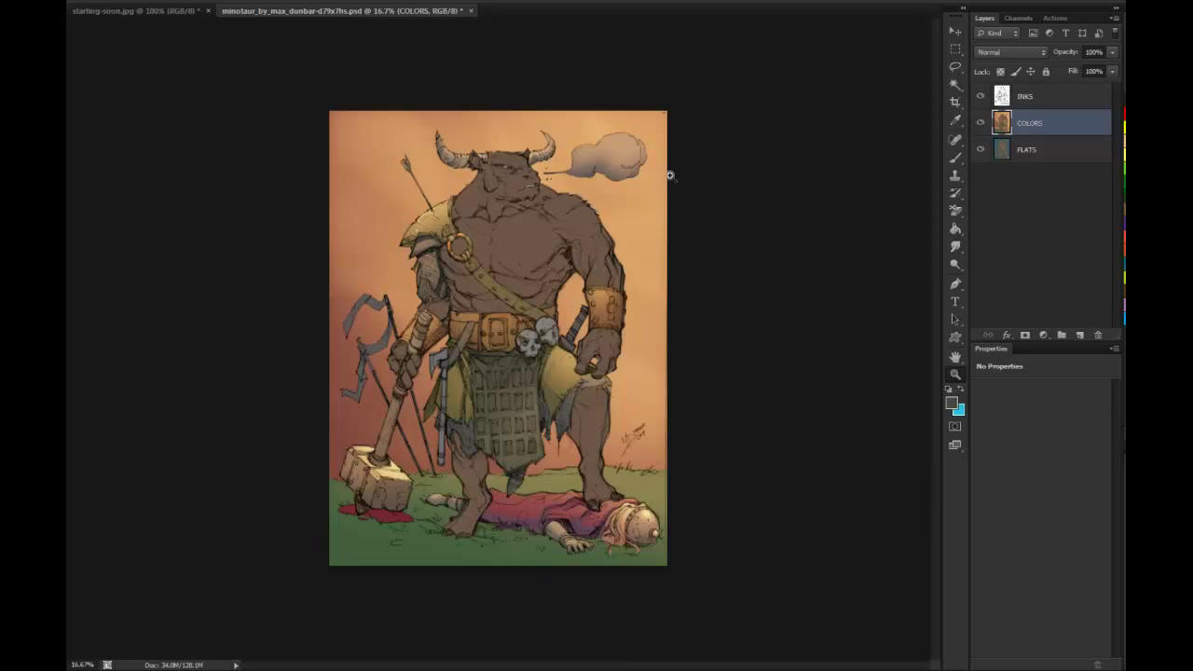
Select the torn banners behind the hammer with the Magic Wand and subtract their poles from the selection with the Lasso
left_click(571, 252)
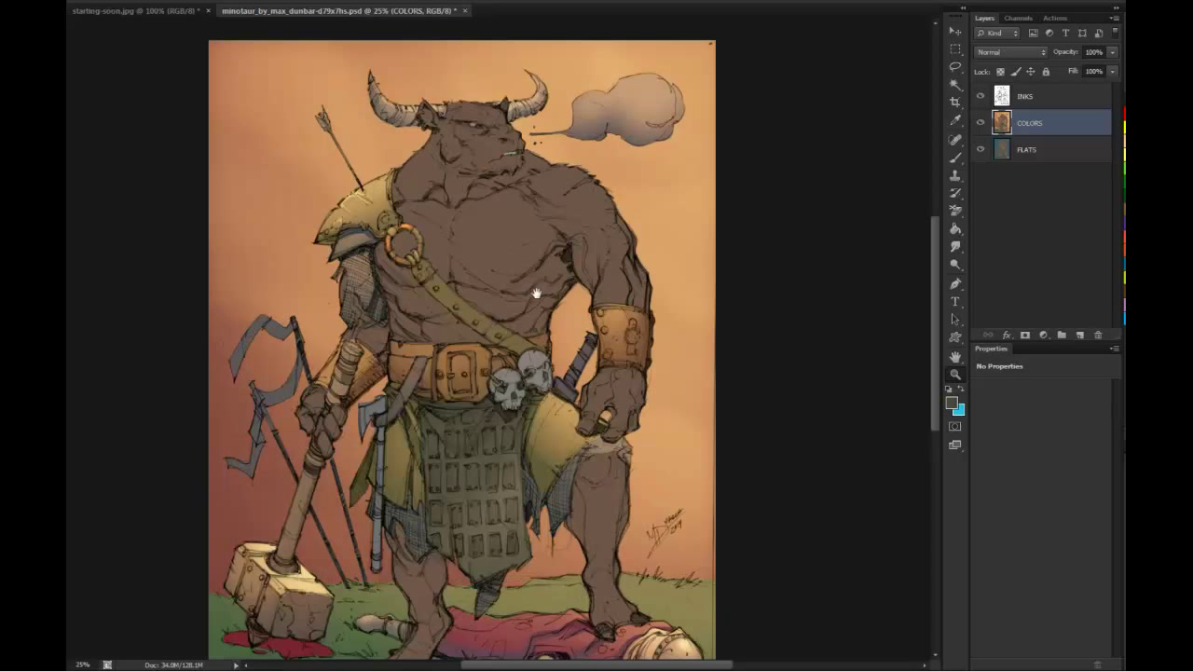
scroll(484, 270, "down", 3)
key("w")
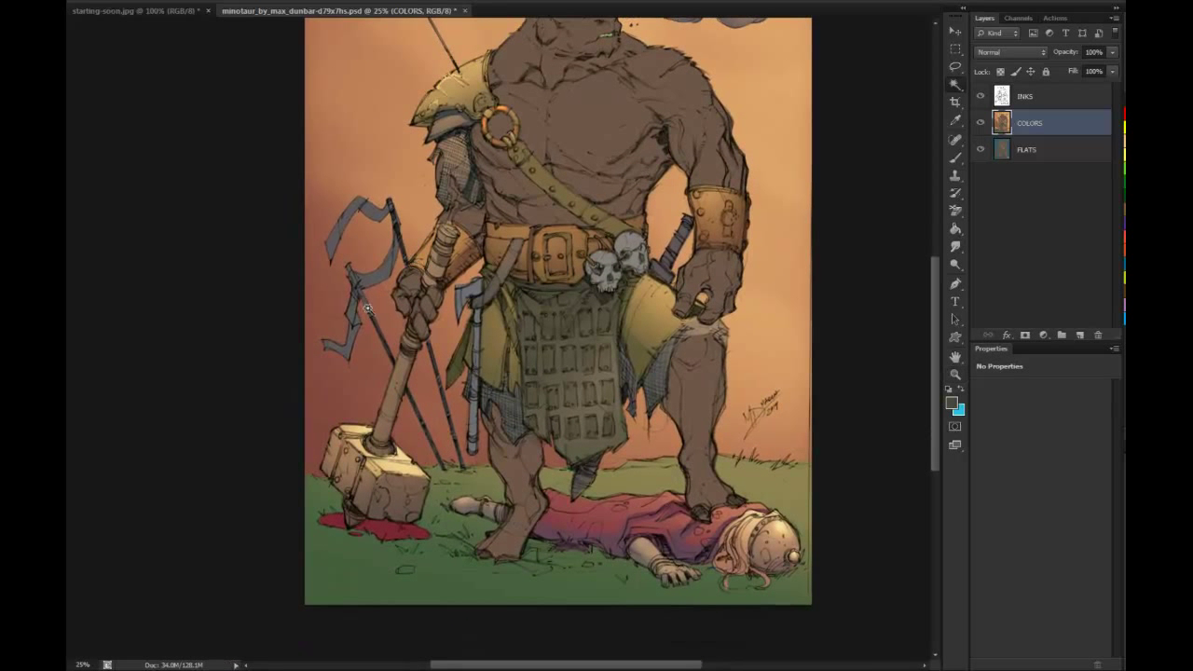
left_click(371, 307)
key("l")
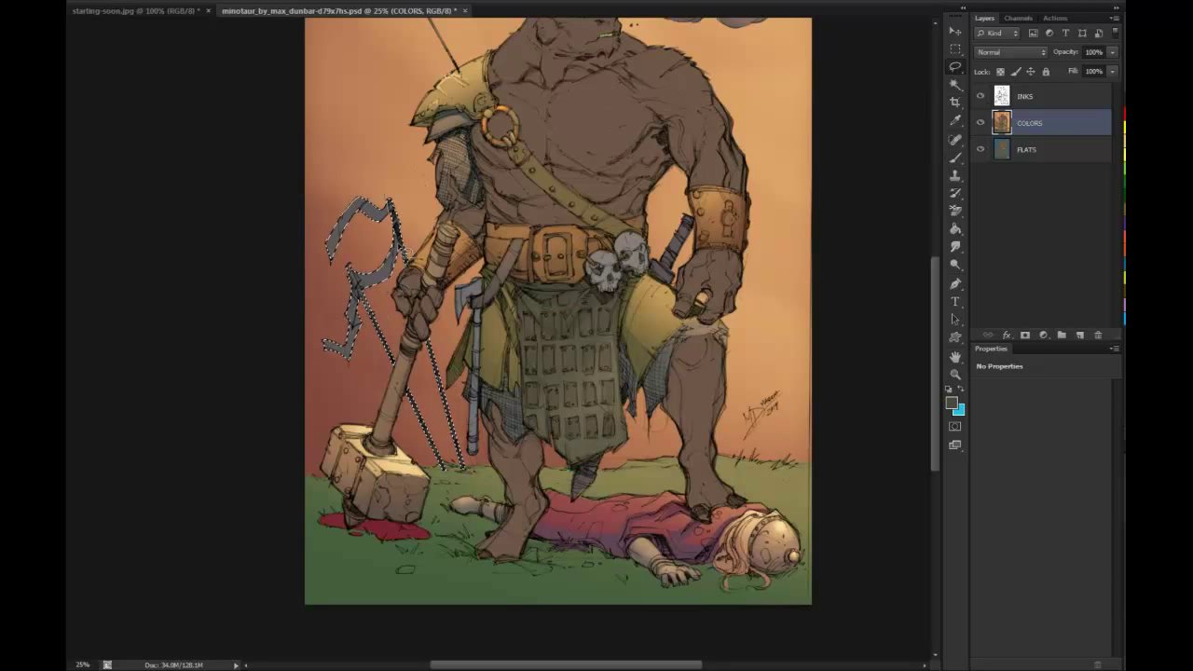
mouse_move(402, 250)
left_mouse_down()
mouse_move(428, 362)
mouse_move(477, 459)
mouse_move(386, 190)
mouse_move(389, 201)
left_mouse_up()
mouse_move(374, 307)
left_mouse_down()
mouse_move(352, 269)
mouse_move(362, 296)
left_mouse_up()
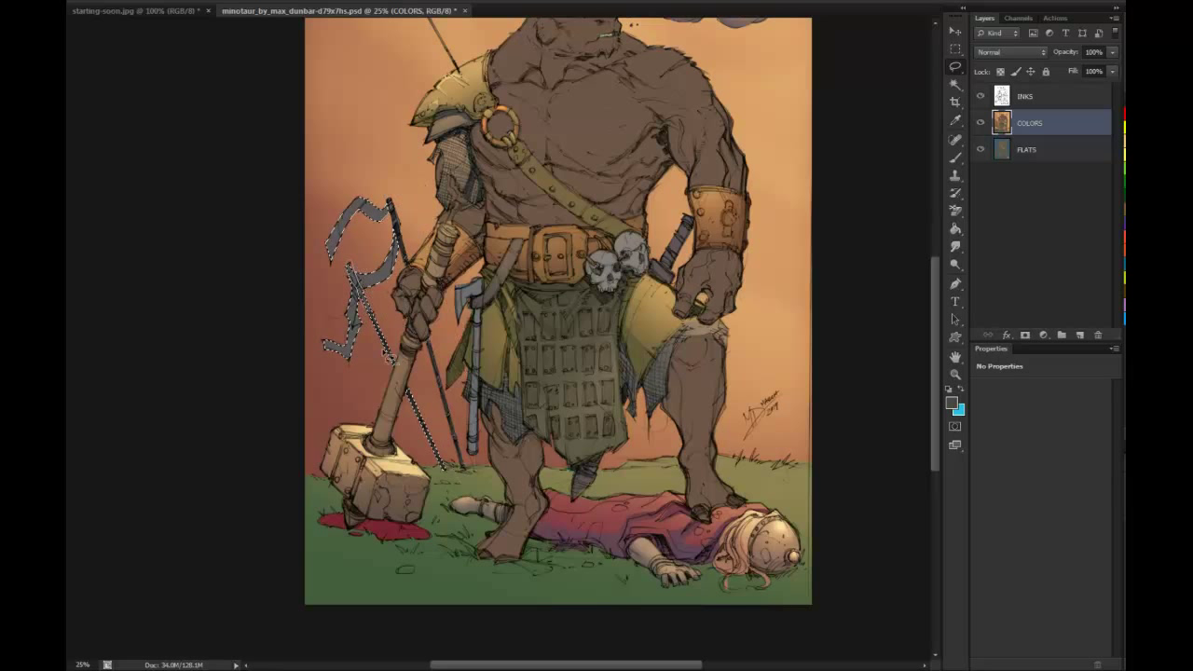
mouse_move(391, 359)
left_mouse_down()
mouse_move(415, 341)
mouse_move(399, 323)
left_mouse_up()
Set the foreground colour to dark crimson #93243b, brush it over the selected banners, and deselect
key("b")
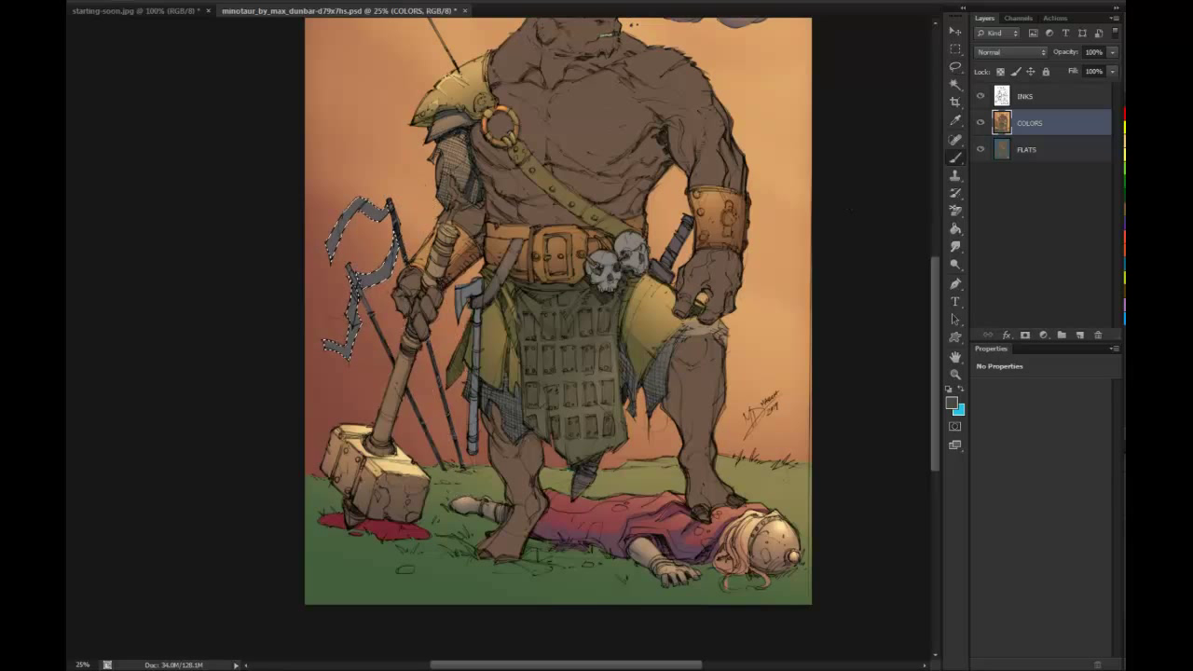
left_click(952, 403)
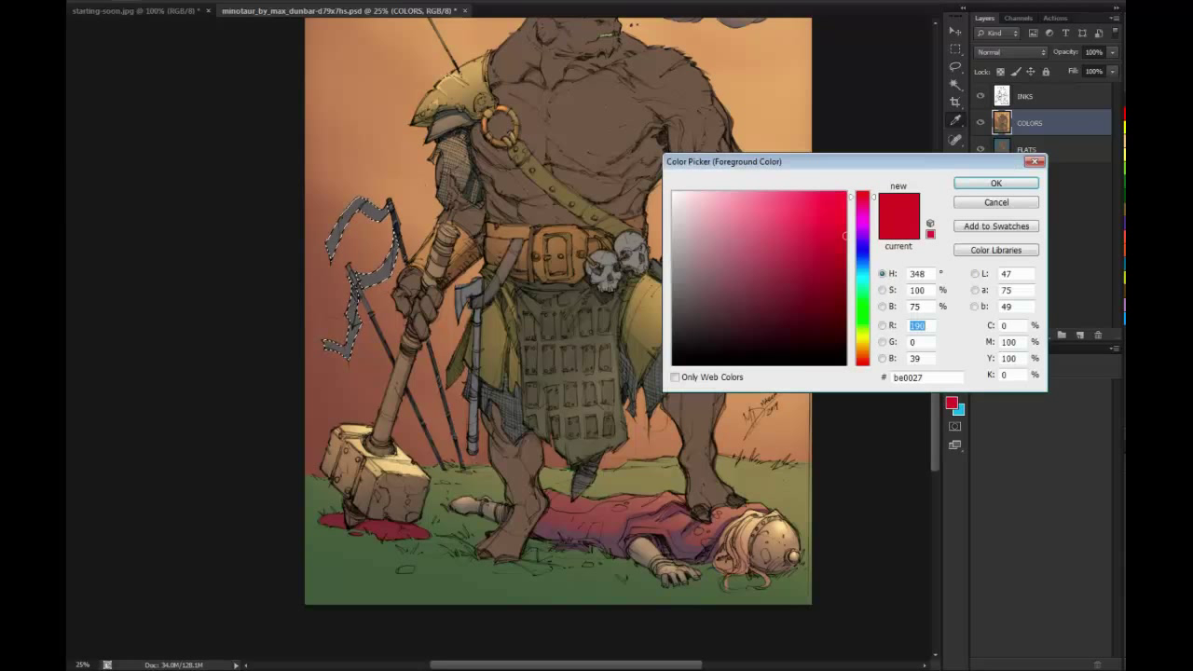
mouse_move(784, 270)
left_mouse_down()
mouse_move(786, 258)
mouse_move(803, 265)
left_mouse_up()
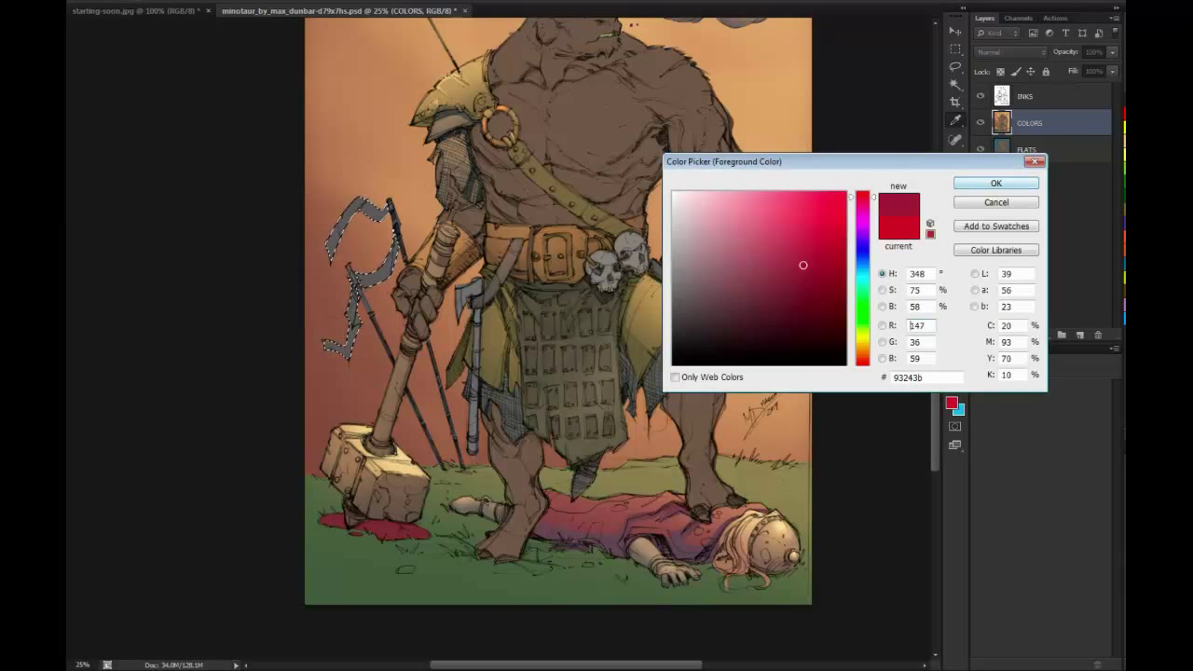
left_click(996, 183)
left_click(247, 2)
left_click(247, 3)
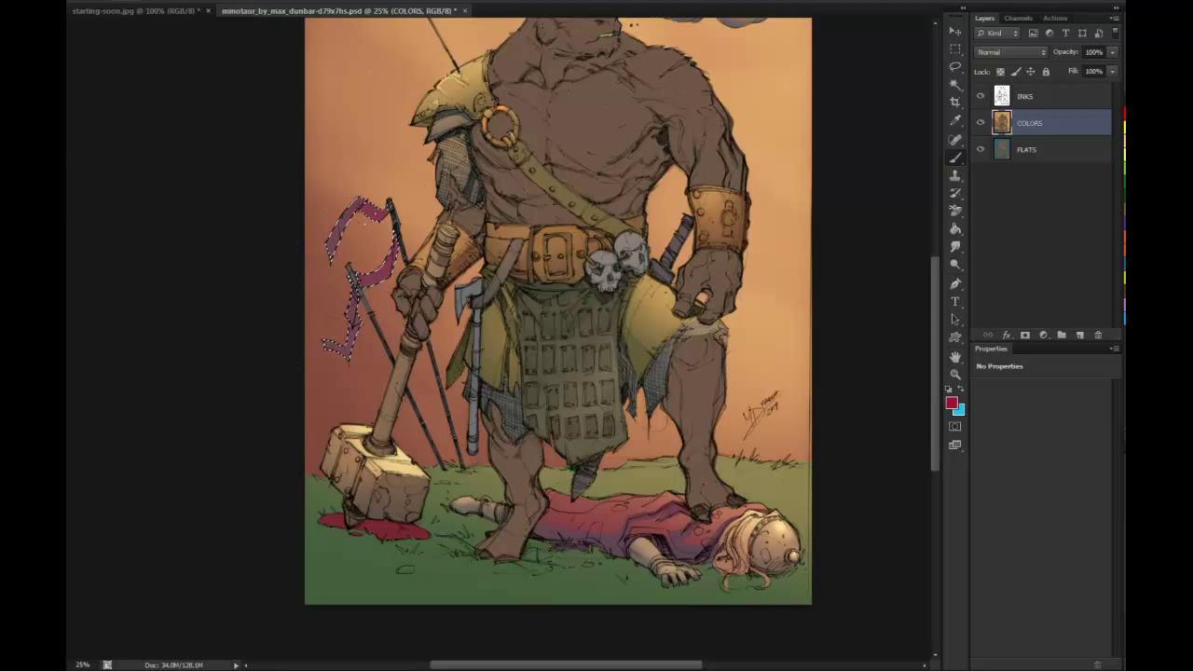
key("l")
key("ctrl+d")
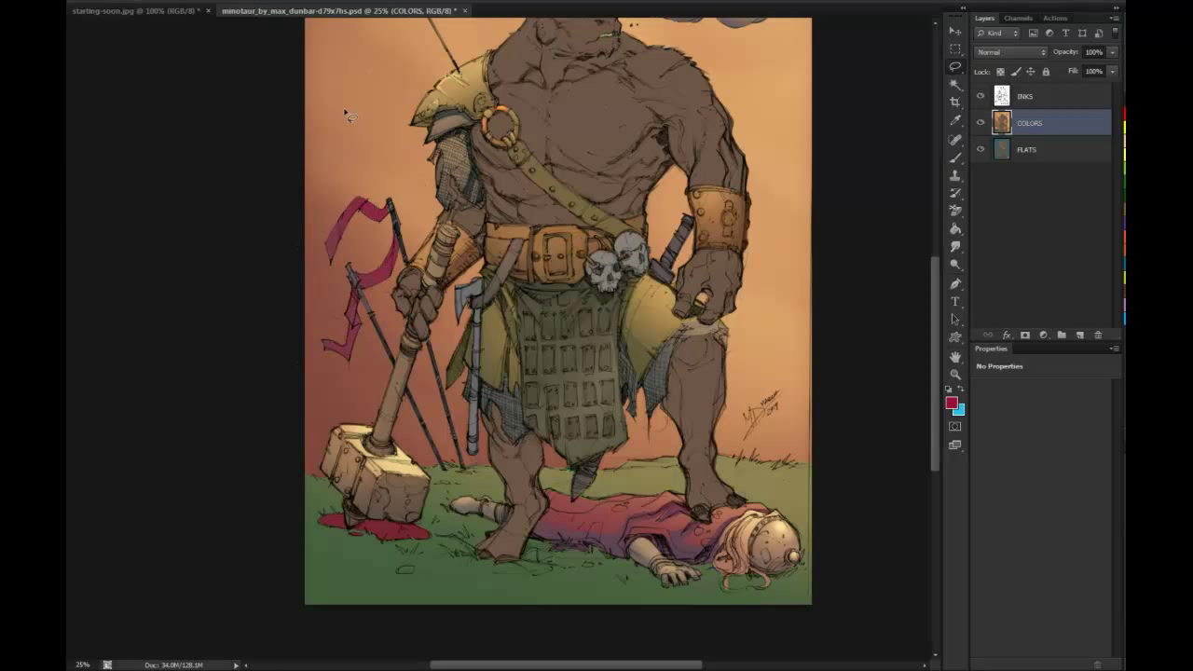
Restore the banner selection, brush orange light onto the banners' upper parts, and deselect
key("ctrl+z")
key("b")
left_click(1124, 245)
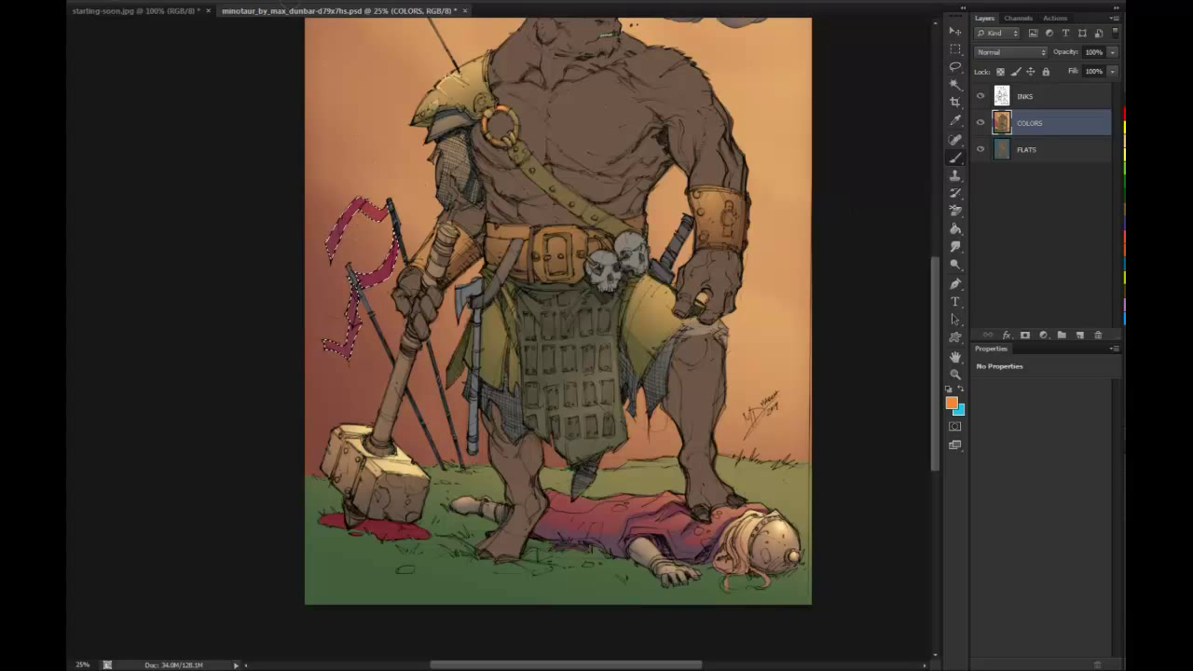
left_click(233, 5)
left_click(229, 139)
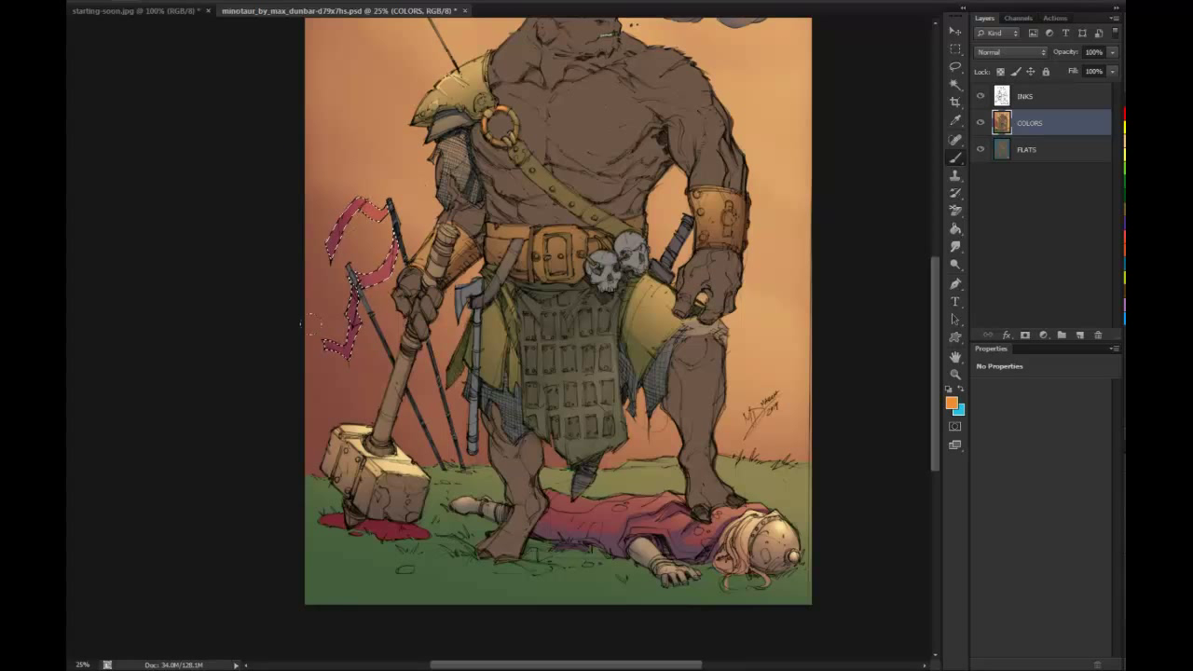
key("ctrl+d")
key("l")
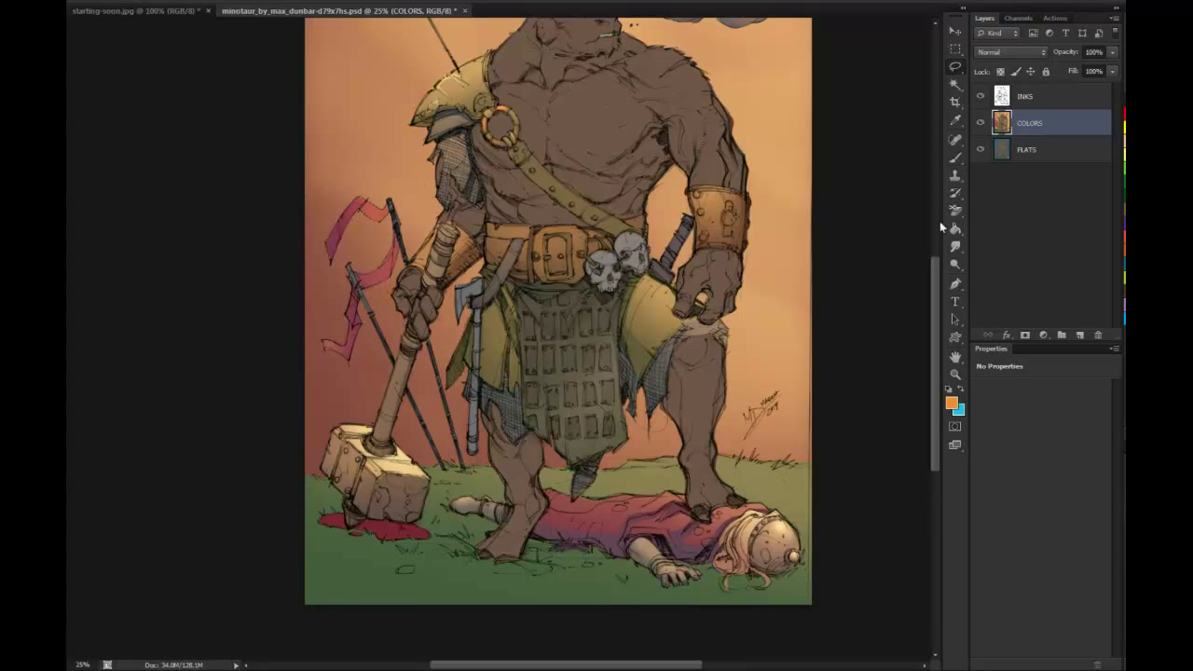
Add a new layer above INKS and set its blend mode to Color
left_click(956, 372)
left_click(876, 418, "alt")
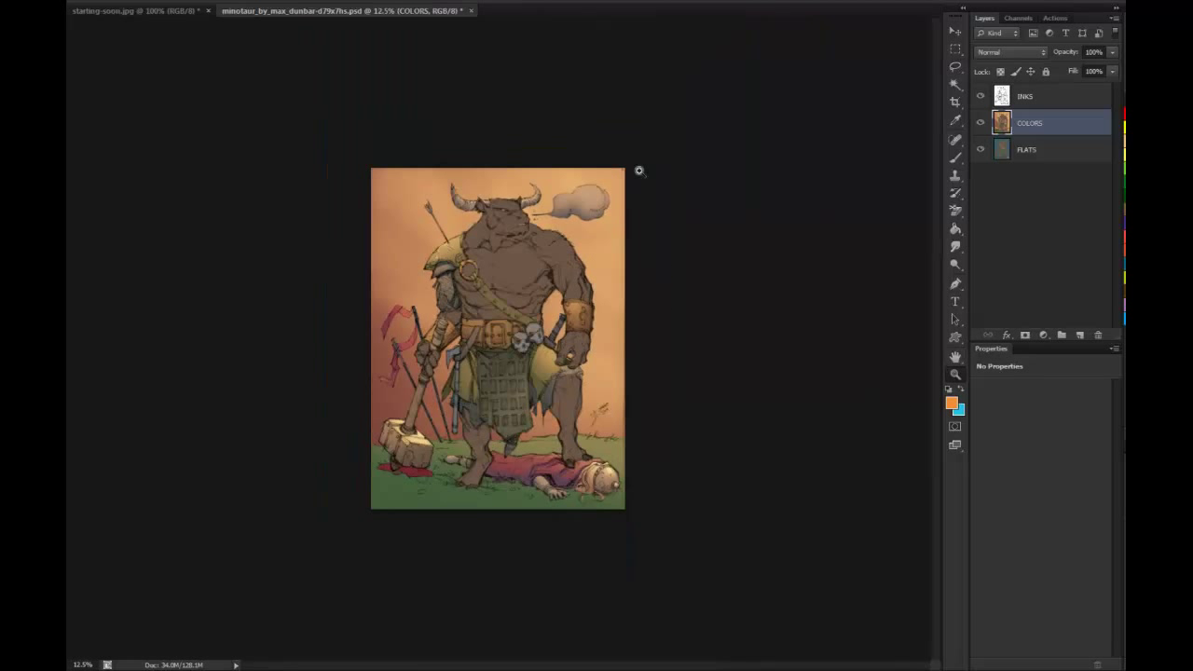
left_click(550, 308)
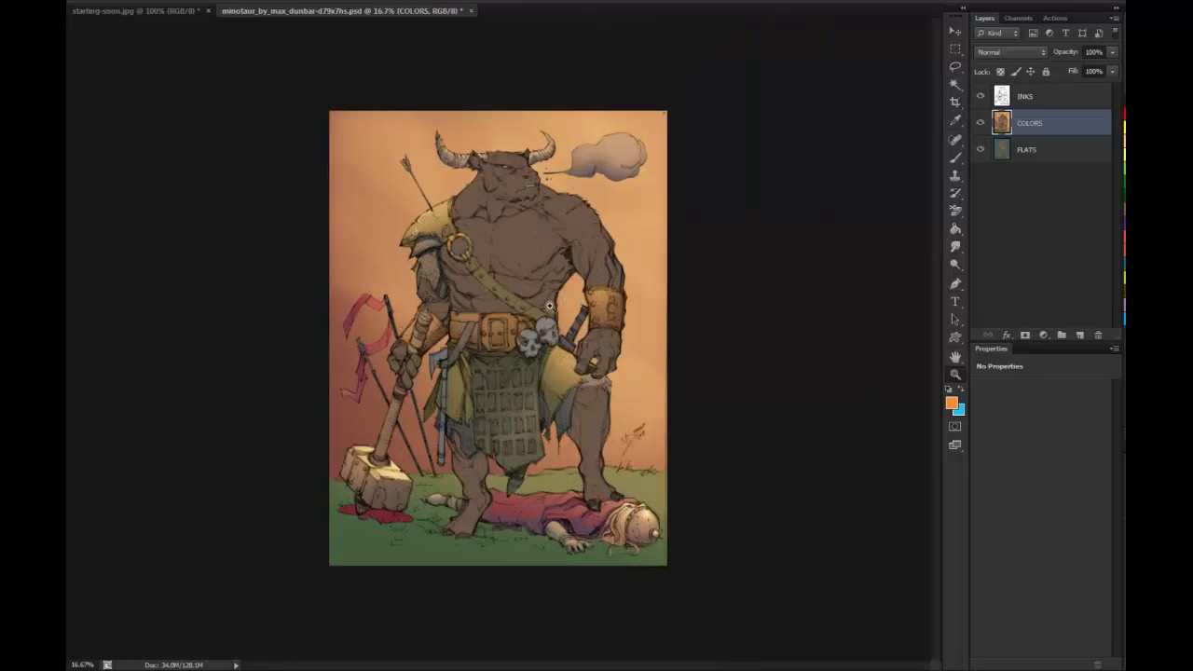
left_click(956, 356)
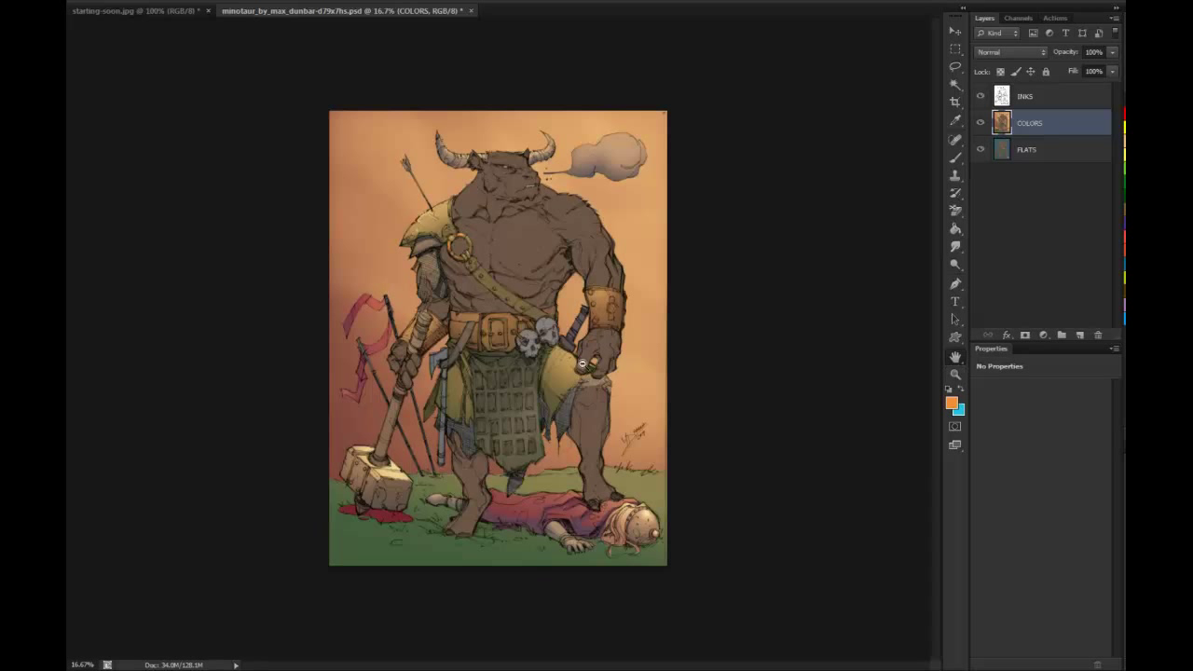
key("ctrl+minus")
key("ctrl+plus")
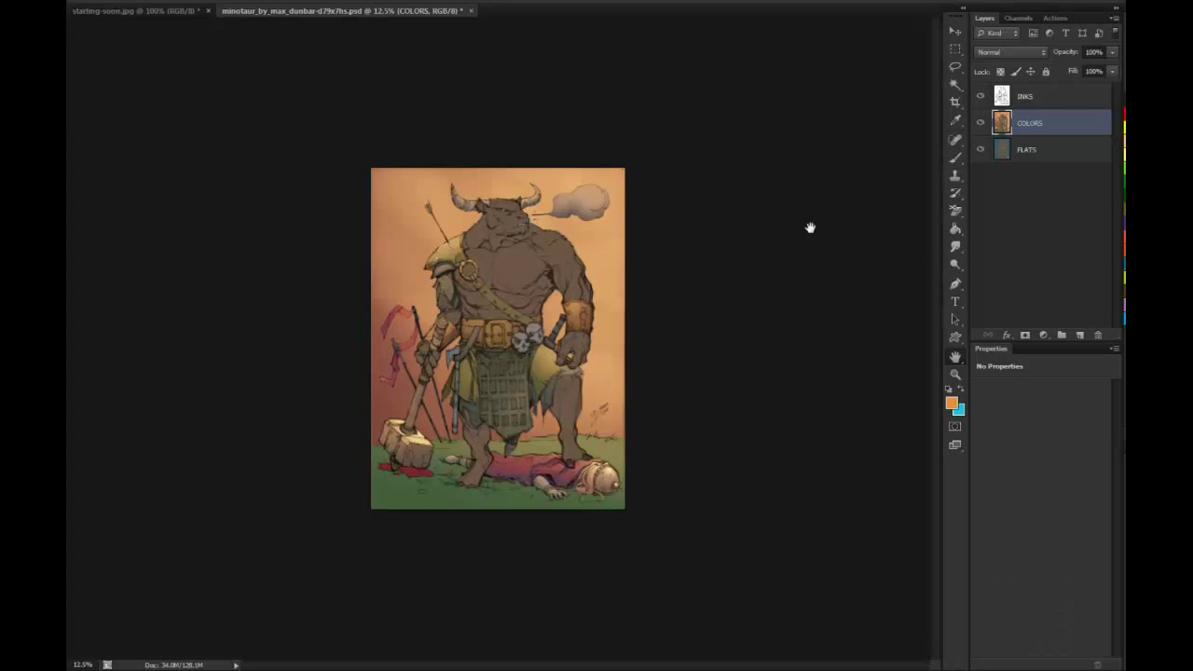
left_click(1025, 101)
left_click(1079, 335)
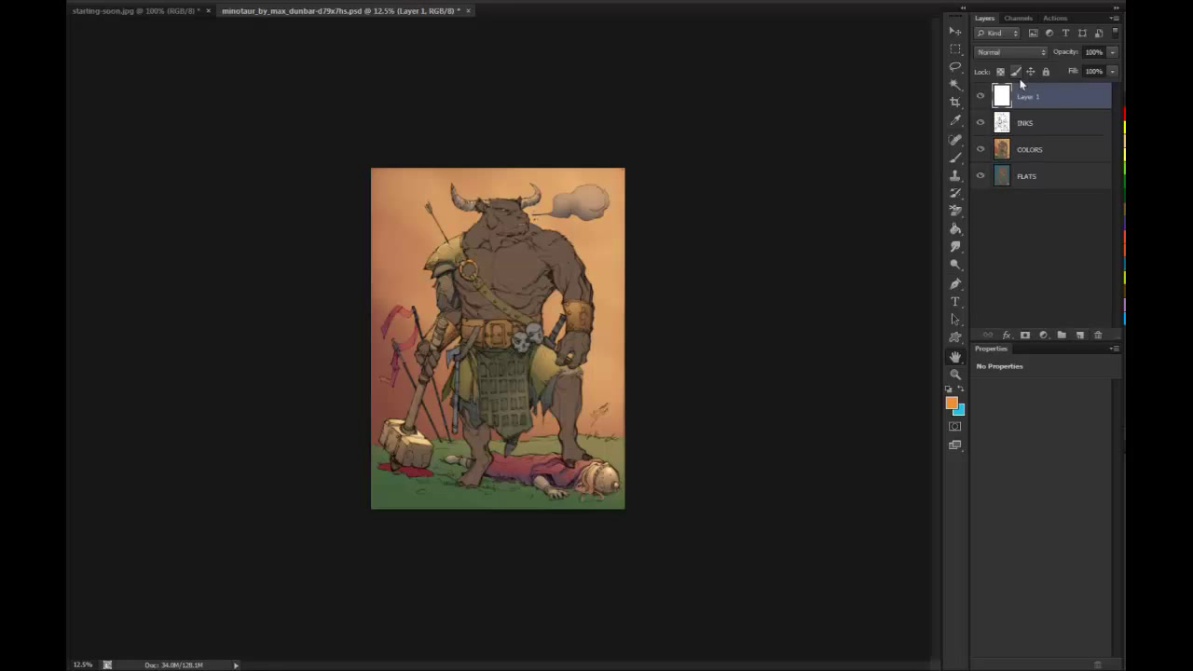
left_click(1010, 53)
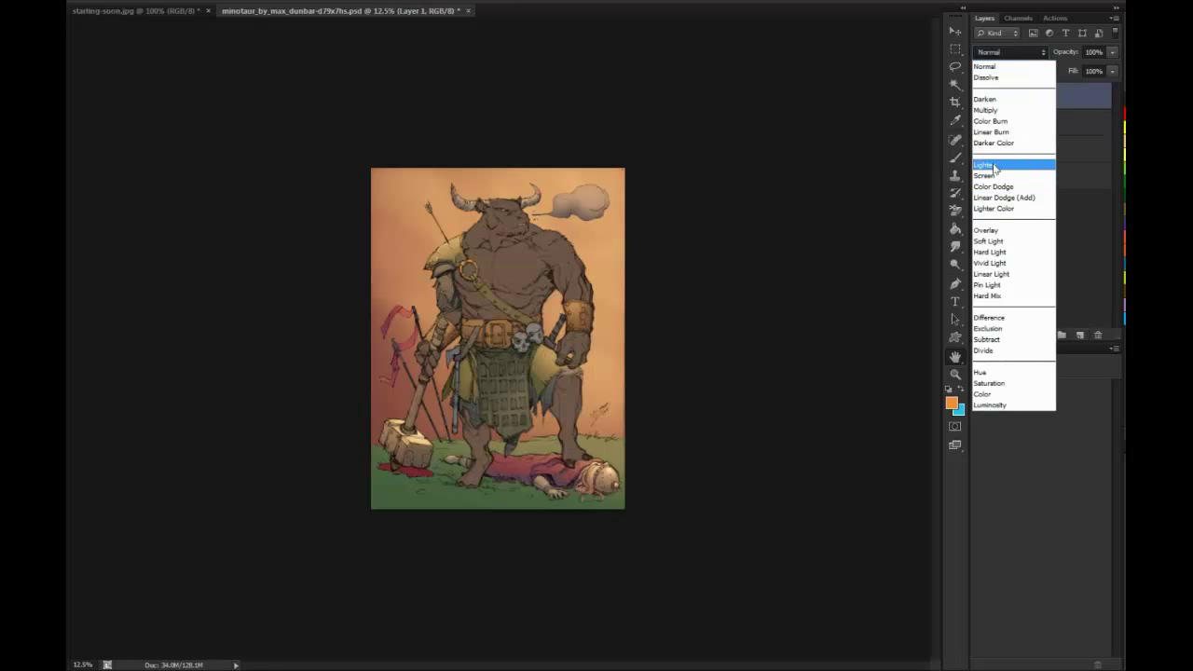
left_click(991, 383)
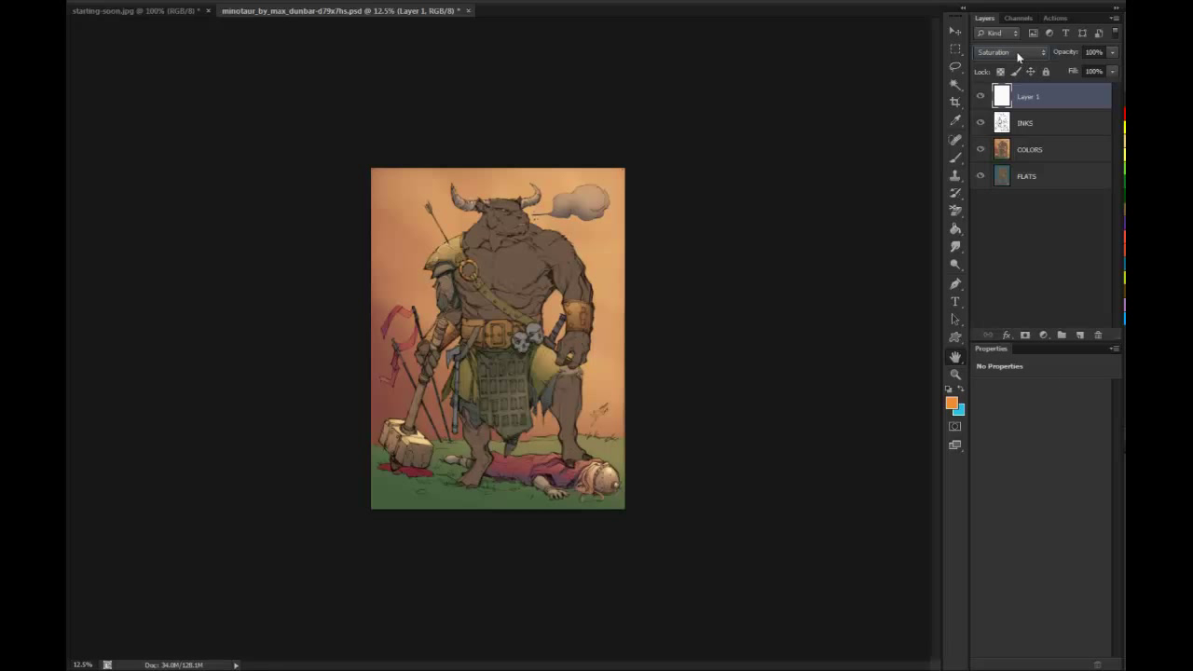
left_click(1019, 54)
left_click(1007, 395)
Fill the new top layer with black in Normal mode at 100% opacity to preview the illustration in greyscale
left_click(154, 0)
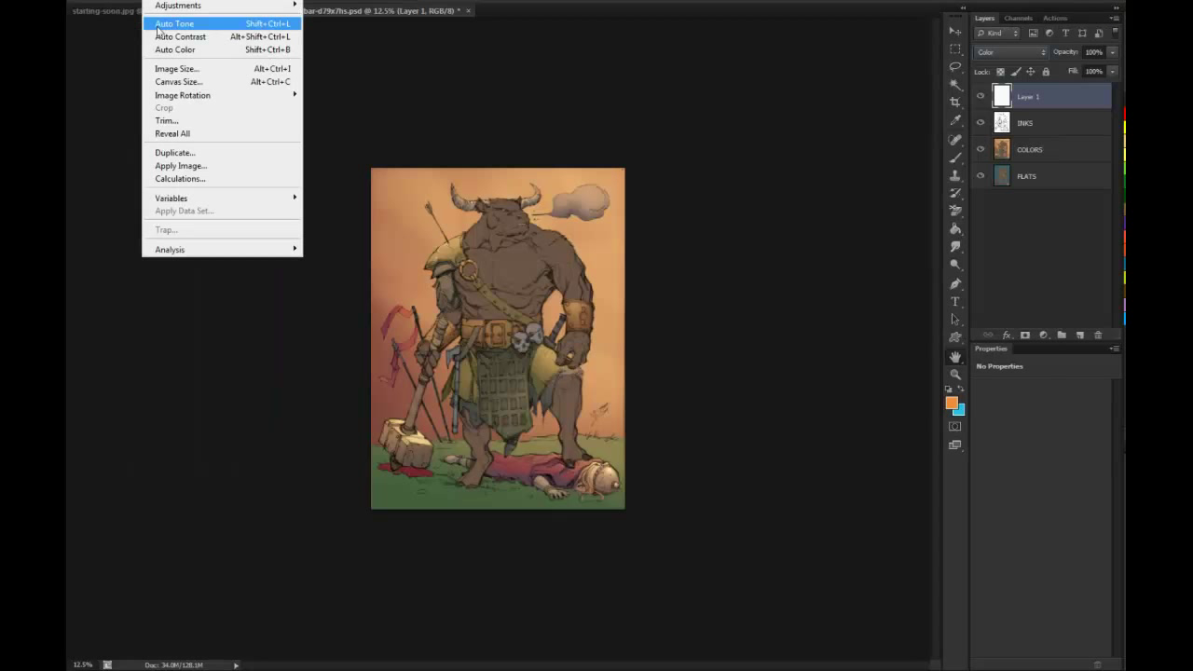
mouse_move(127, 0)
left_click(152, 165)
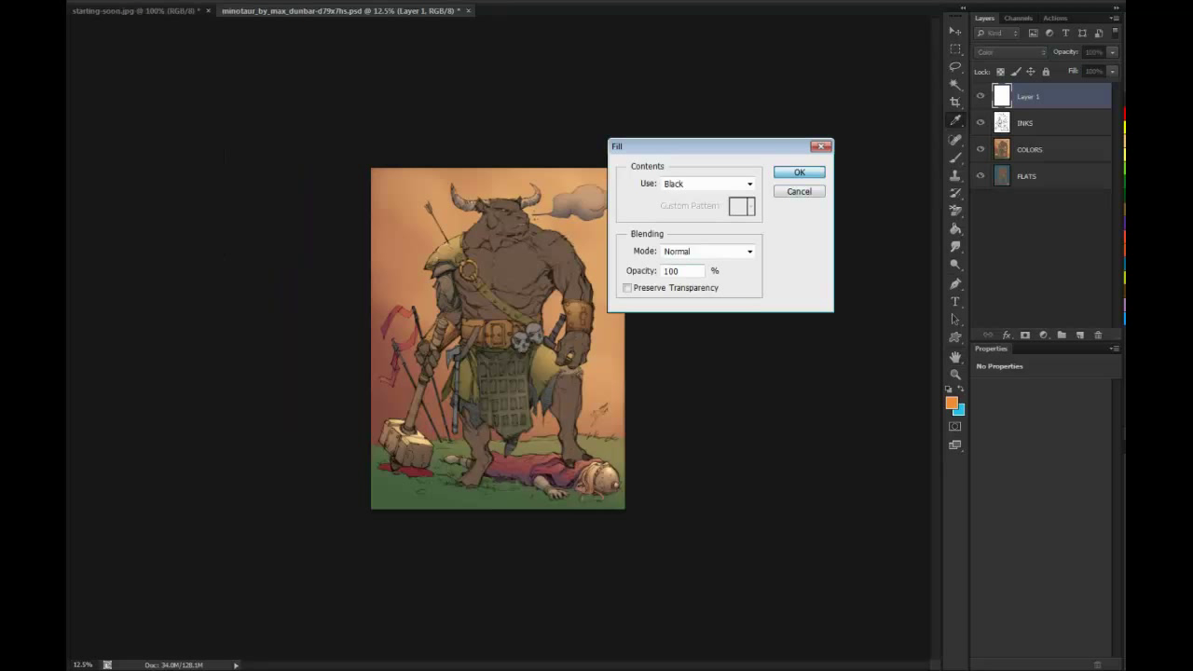
left_click(798, 173)
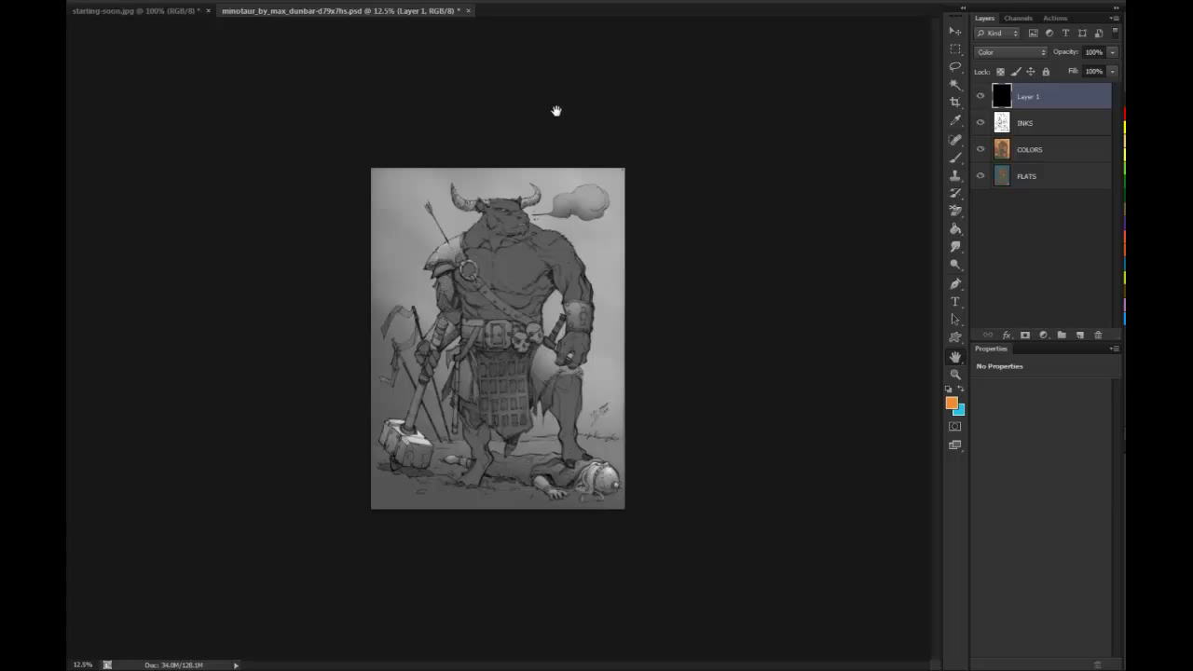
Select the sky from the FLATS layer with the Magic Wand, and make COLORS the active layer
left_click(1039, 160)
left_click(955, 84)
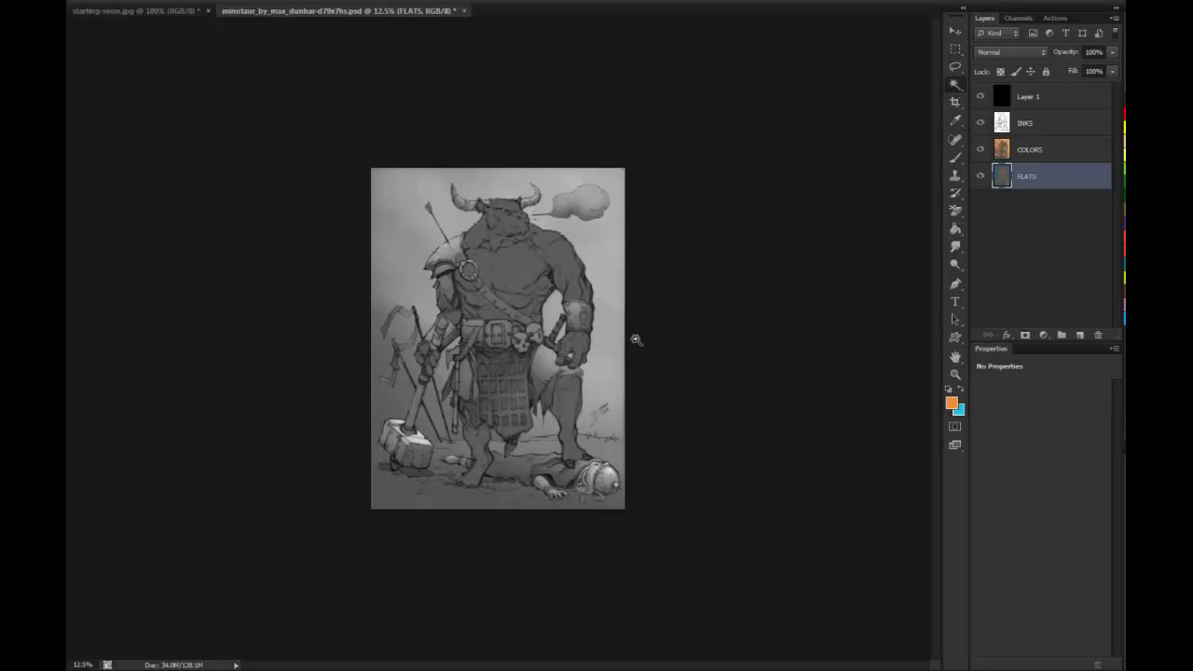
left_click(1038, 149)
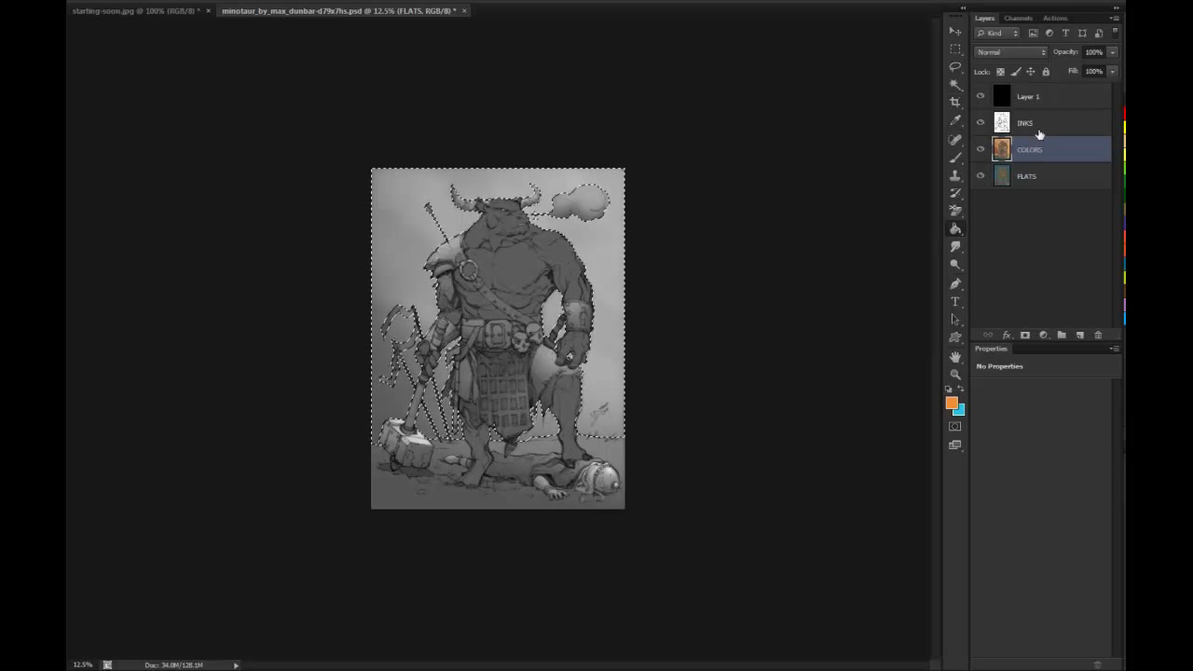
Brighten the selected sky with three diagonal Gradient passes running from its upper right towards the lower left, and deselect
key("g")
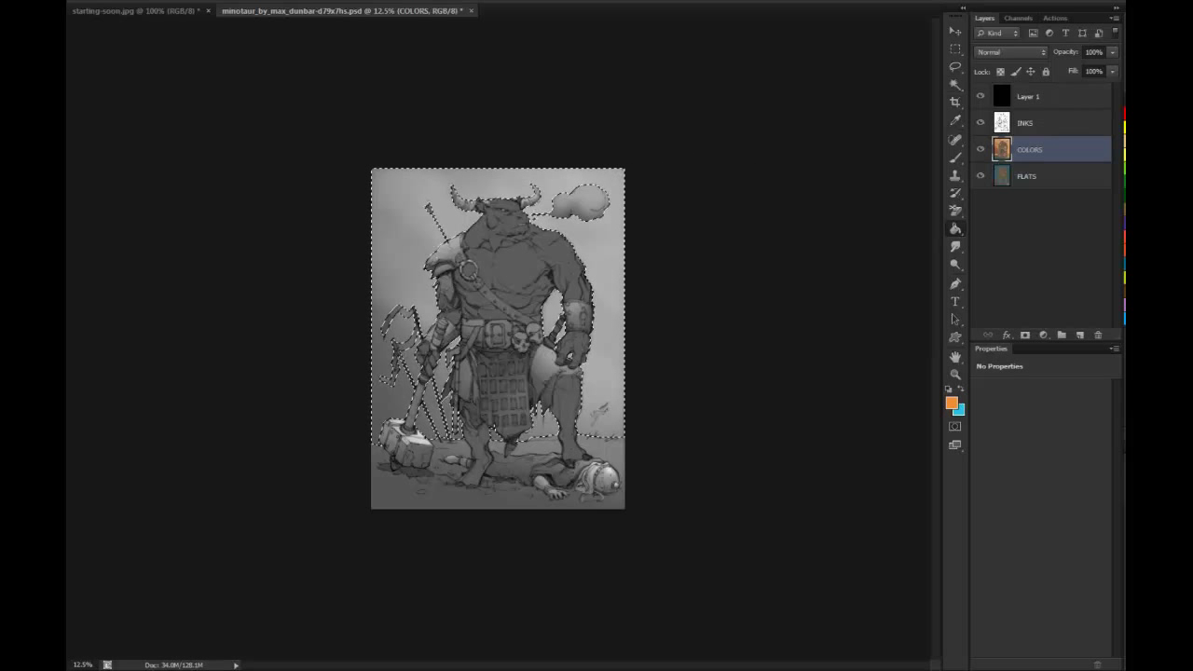
left_click_drag(957, 231, 1003, 229)
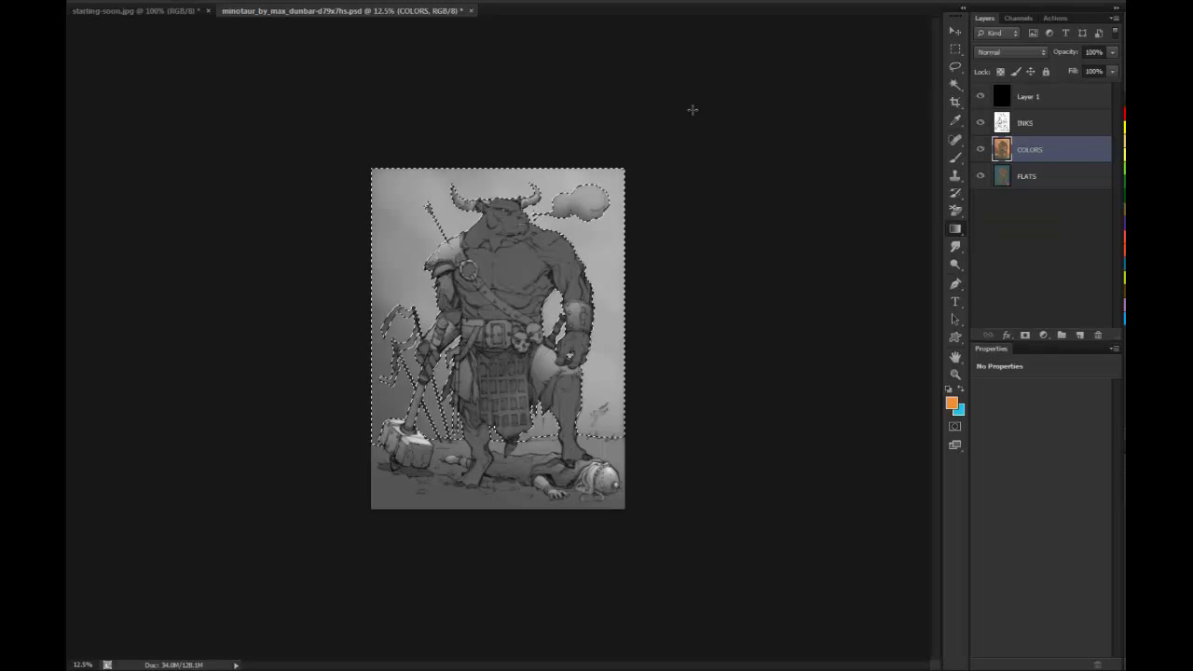
left_click_drag(605, 146, 323, 514)
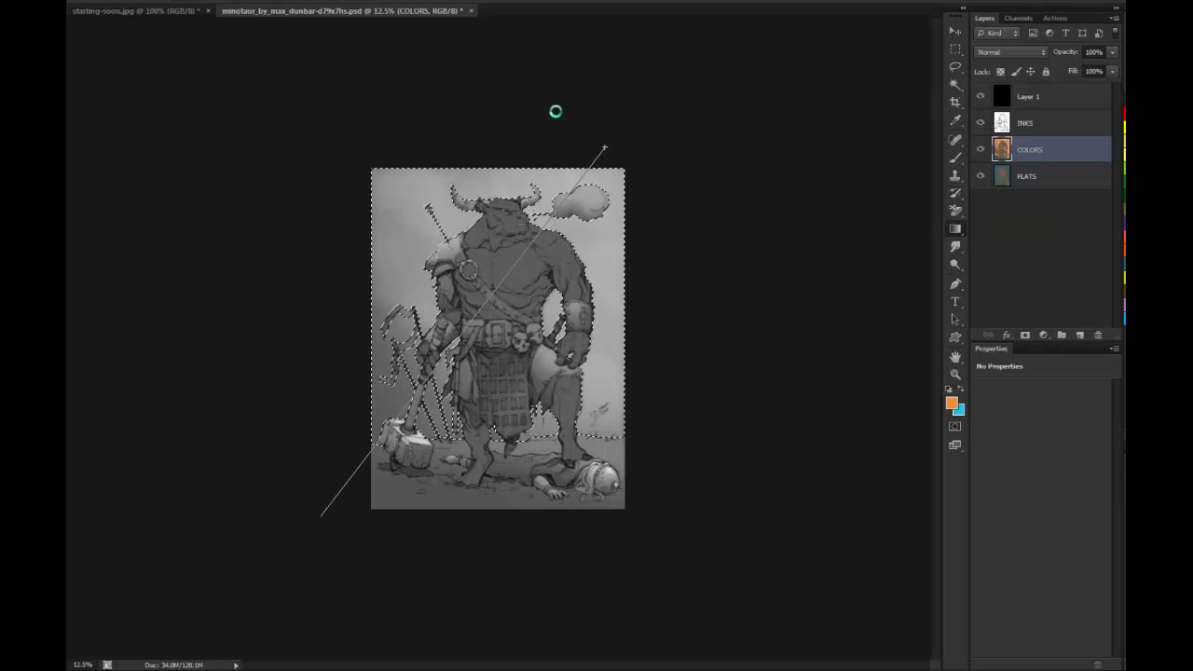
left_click_drag(601, 153, 492, 397)
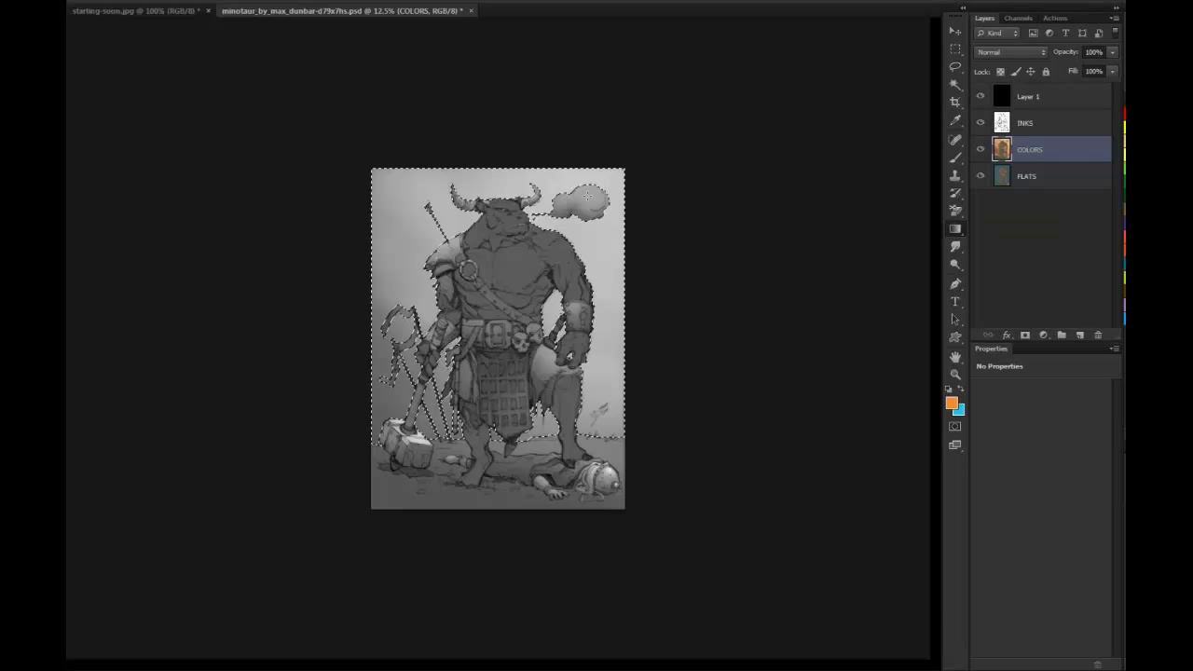
left_click_drag(607, 145, 542, 317)
key("ctrl+d")
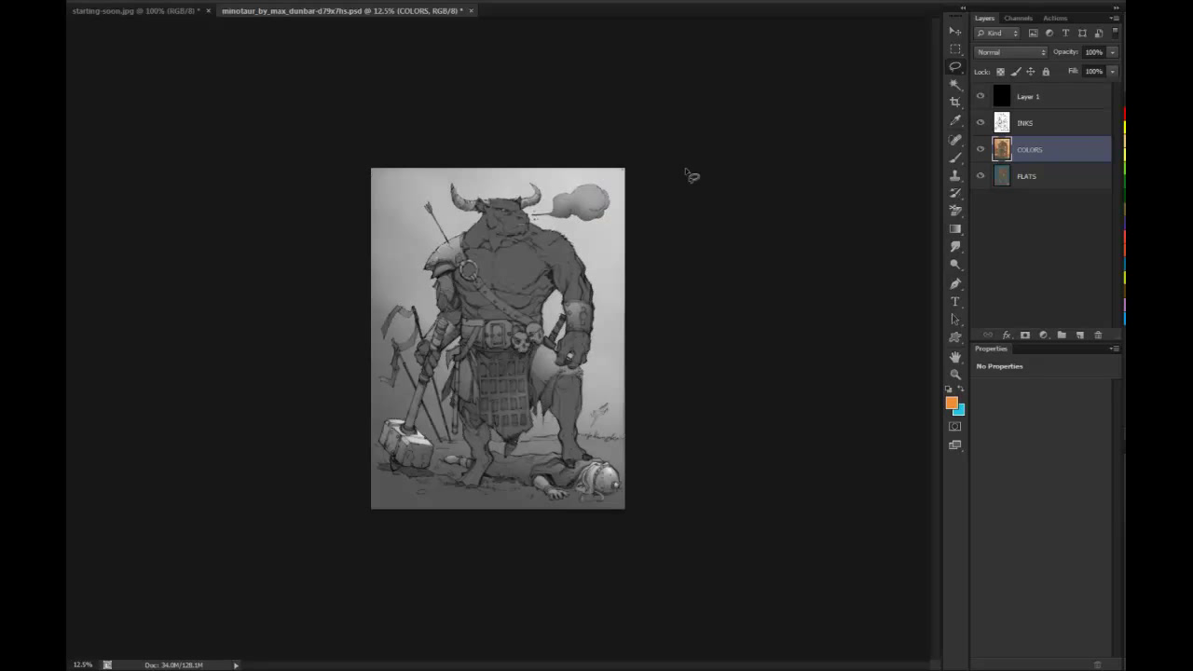
Hide the black Color-mode layer and check the brightened sky in colour, close up and across the whole illustration
left_click(955, 66)
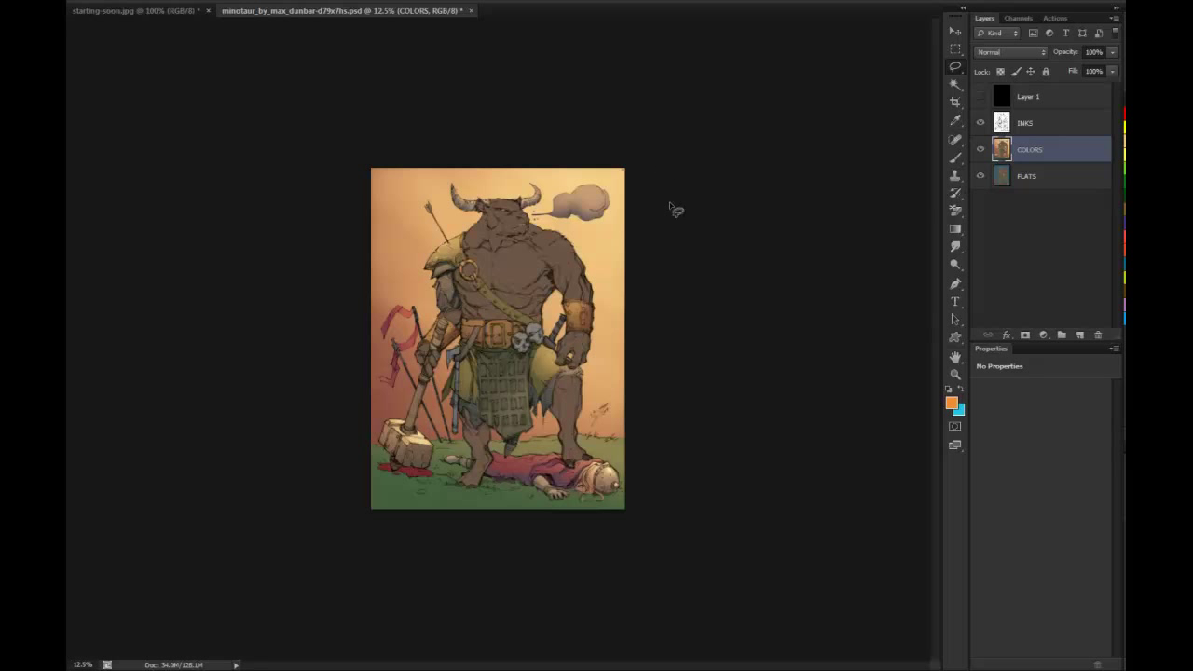
key("z")
left_click(510, 261)
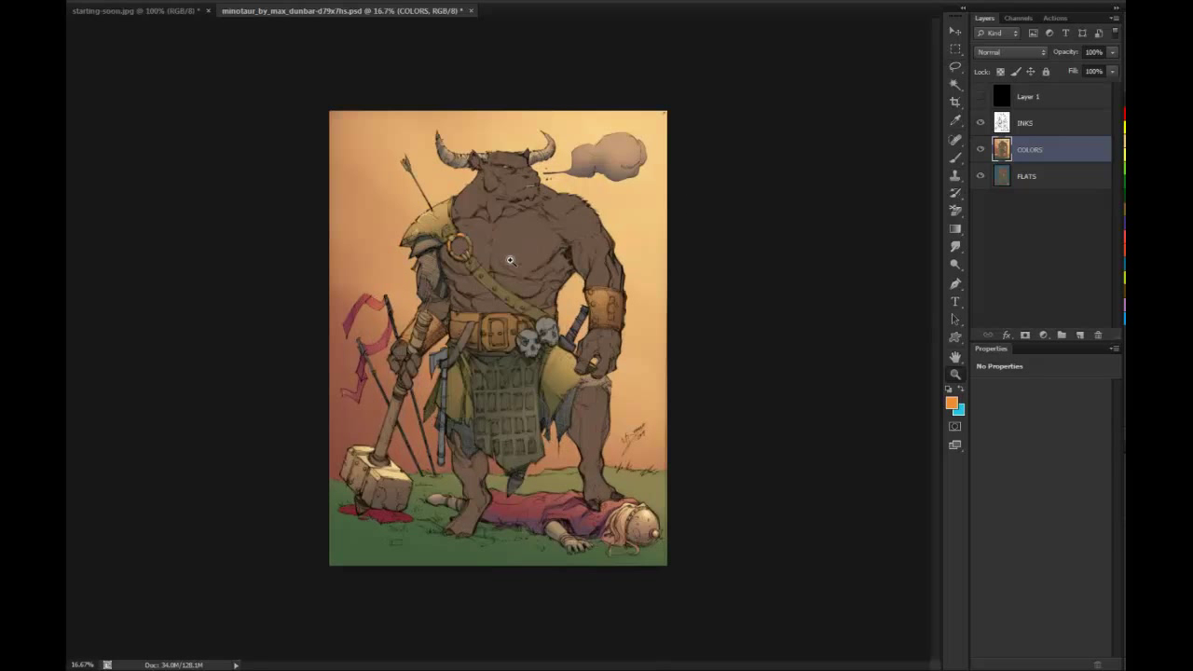
left_click(510, 260)
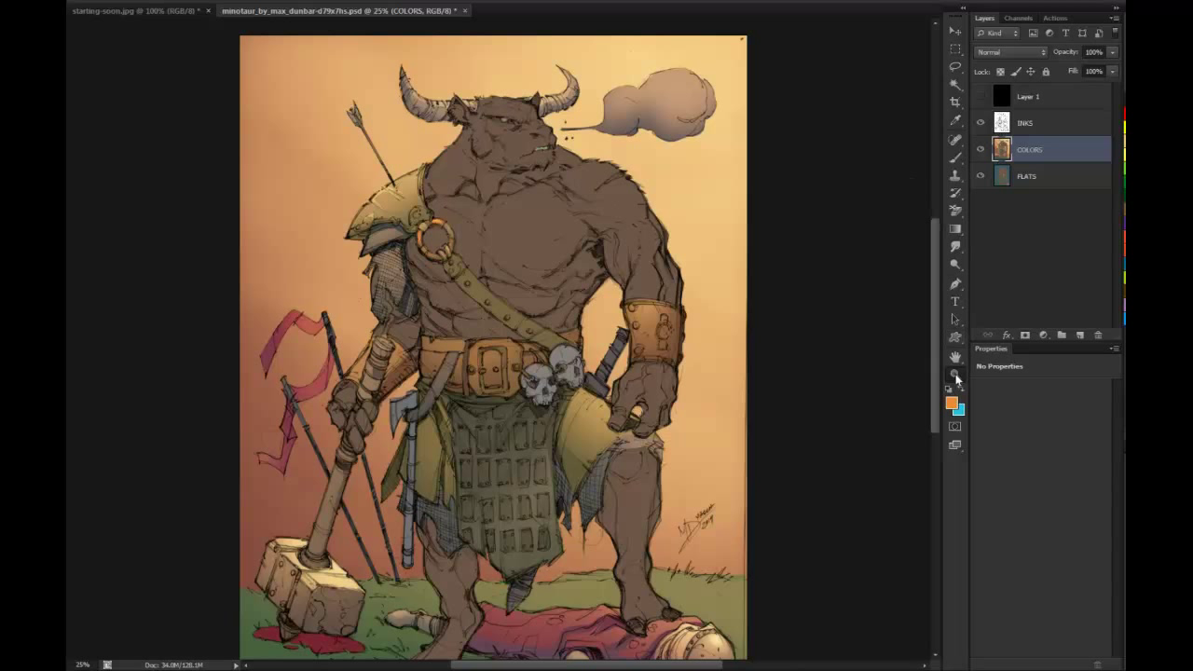
key("ctrl+minus")
key("ctrl+minus")
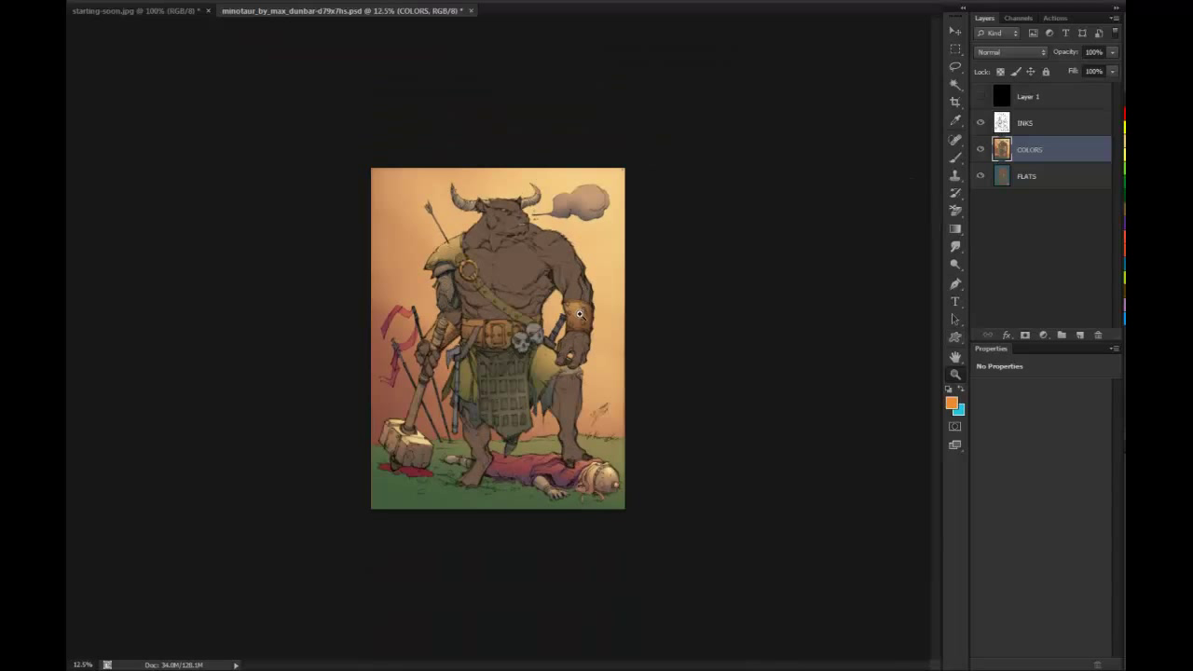
left_click(539, 463)
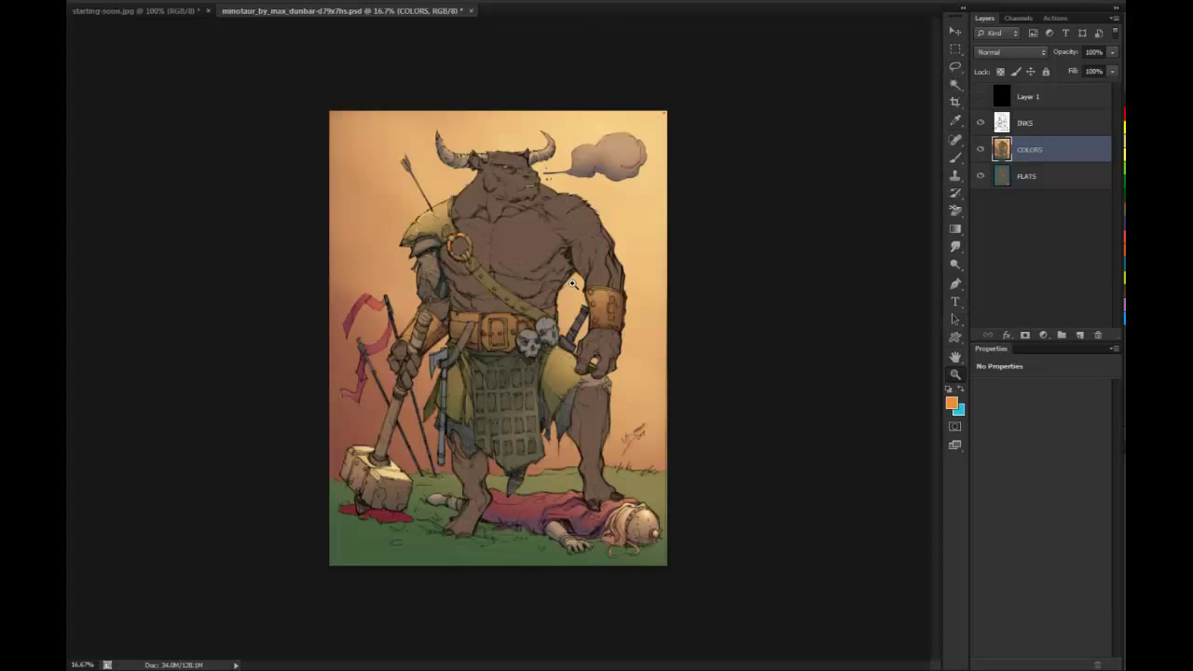
Select the minotaur's brown skin with the Magic Wand, copy it to a new layer, and lock that layer's transparent pixels
left_click(542, 242)
key("w")
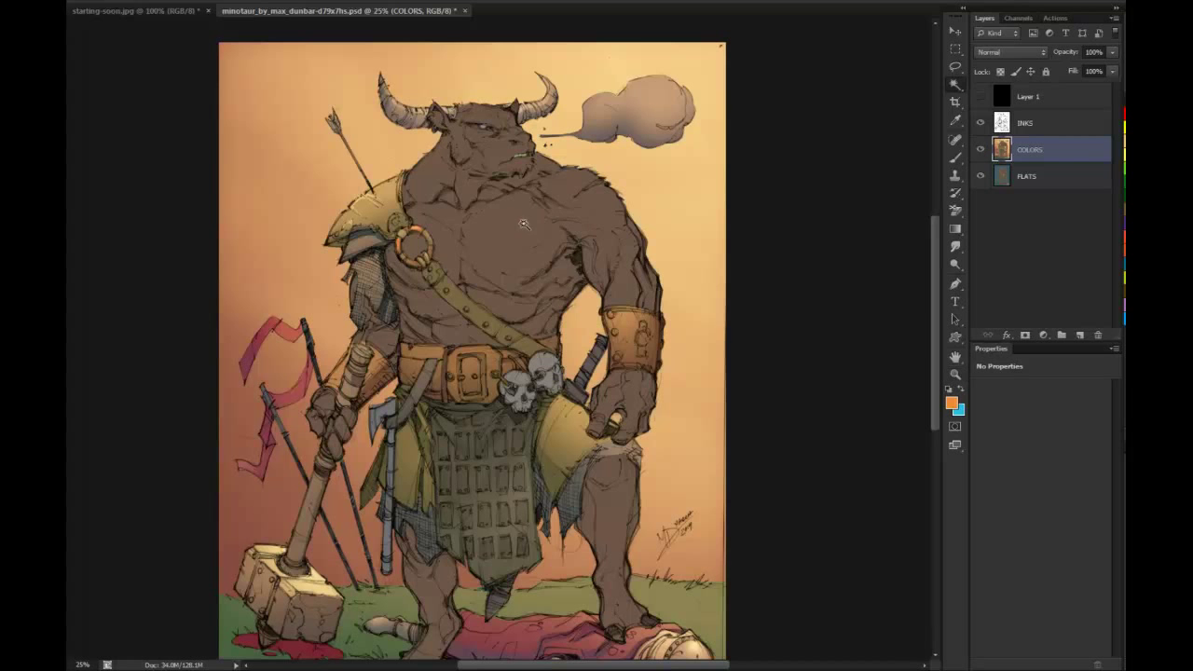
left_click(548, 220)
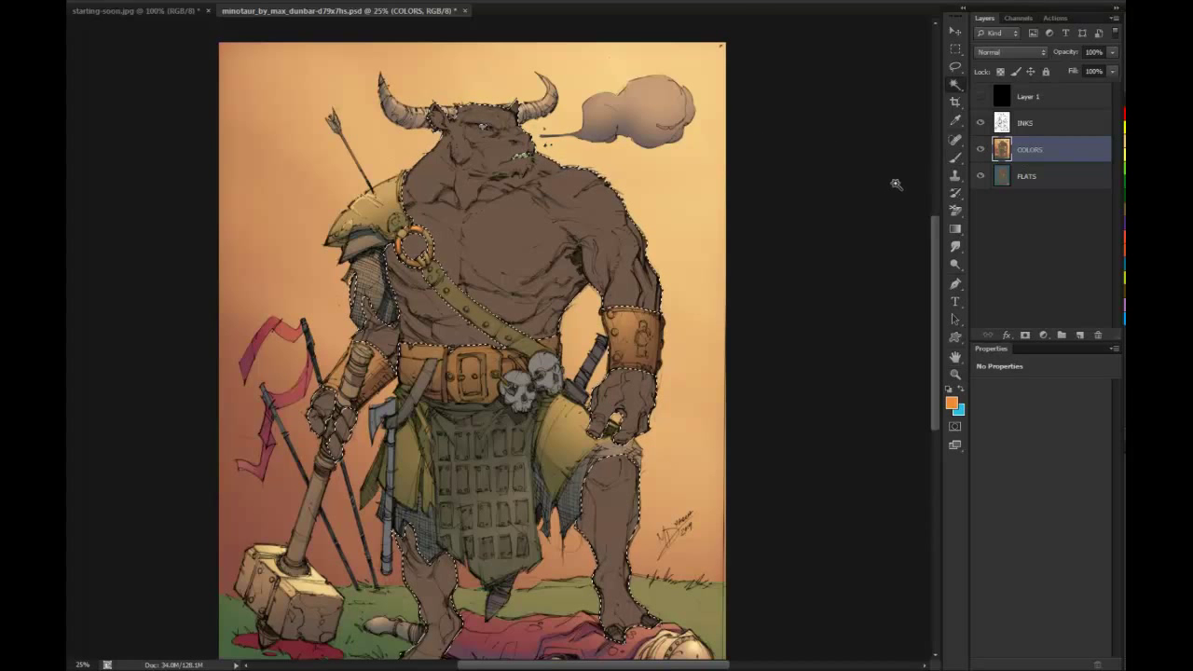
key("ctrl+j")
key("slash")
Outline the planes of the minotaur's forehead, ears, cheek, muzzle and jaw with the Lasso as one combined selection
key("z")
left_click(514, 175)
left_click(514, 175)
left_click_drag(514, 160, 547, 300)
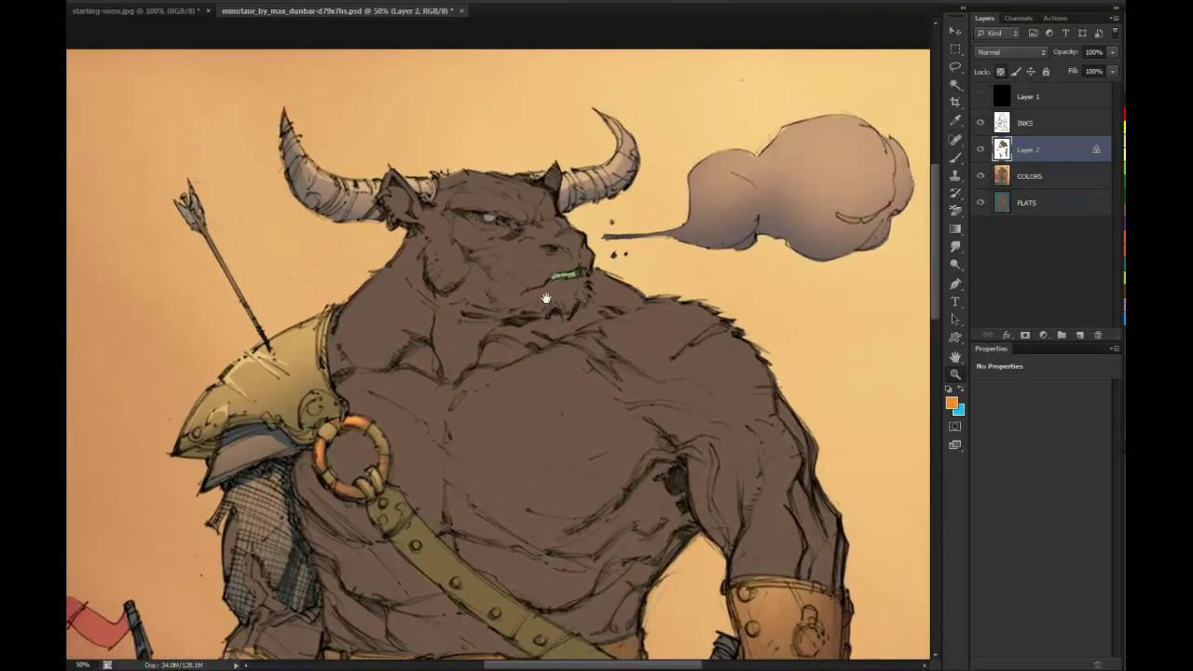
key("l")
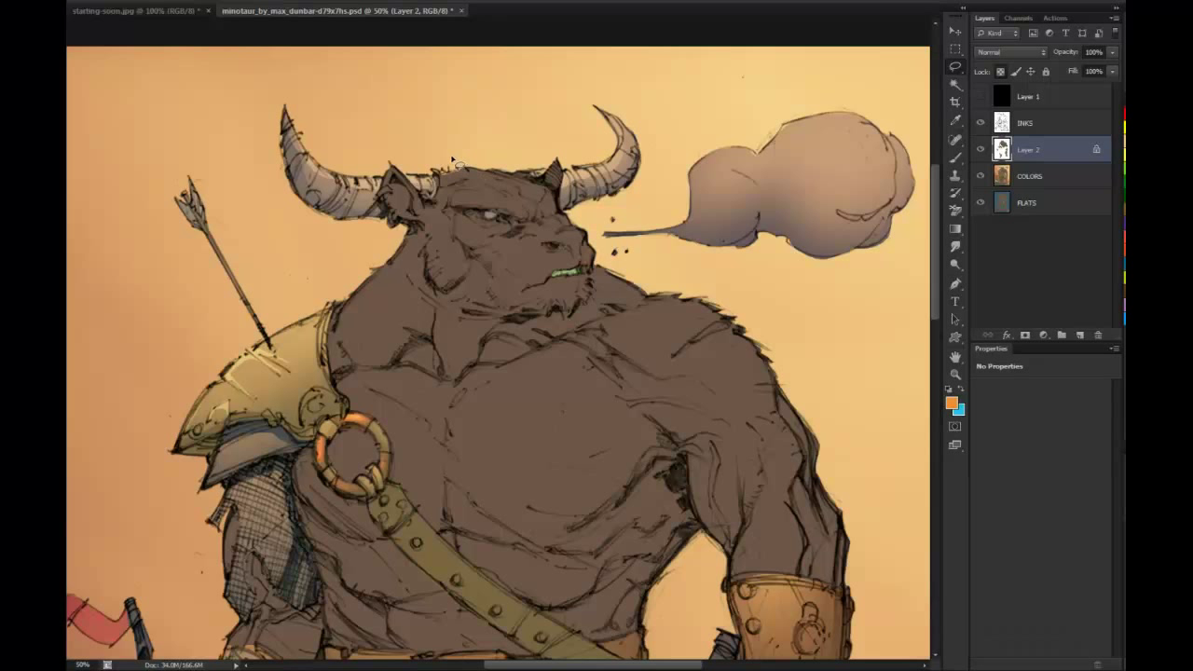
mouse_move(452, 160)
left_mouse_down()
mouse_move(439, 191)
mouse_move(471, 214)
mouse_move(565, 214)
mouse_move(548, 177)
mouse_move(513, 159)
mouse_move(450, 162)
left_mouse_up()
mouse_move(572, 218)
left_mouse_down()
mouse_move(586, 246)
mouse_move(533, 233)
mouse_move(558, 204)
left_mouse_up()
mouse_move(550, 287)
left_mouse_down()
mouse_move(549, 259)
mouse_move(596, 256)
mouse_move(596, 278)
mouse_move(593, 246)
left_mouse_up()
mouse_move(501, 237)
left_mouse_down()
mouse_move(462, 229)
mouse_move(475, 247)
mouse_move(503, 244)
mouse_move(434, 216)
mouse_move(454, 288)
mouse_move(473, 273)
mouse_move(461, 245)
left_mouse_up()
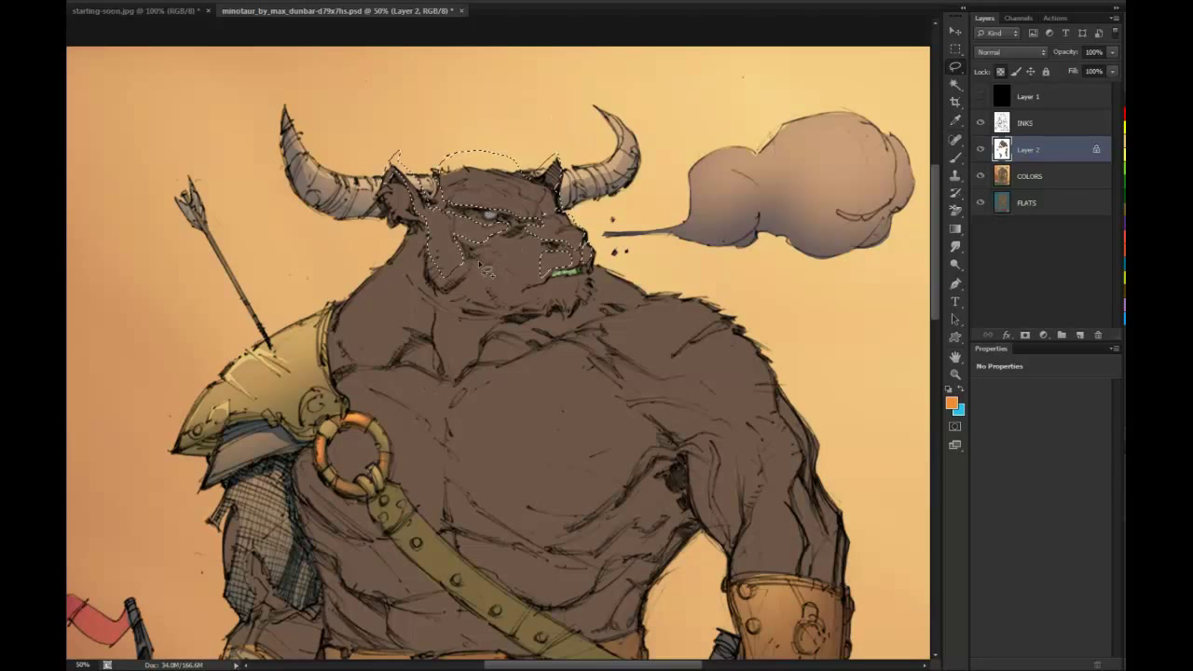
mouse_move(501, 291)
left_mouse_down()
mouse_move(494, 306)
mouse_move(461, 296)
left_mouse_up()
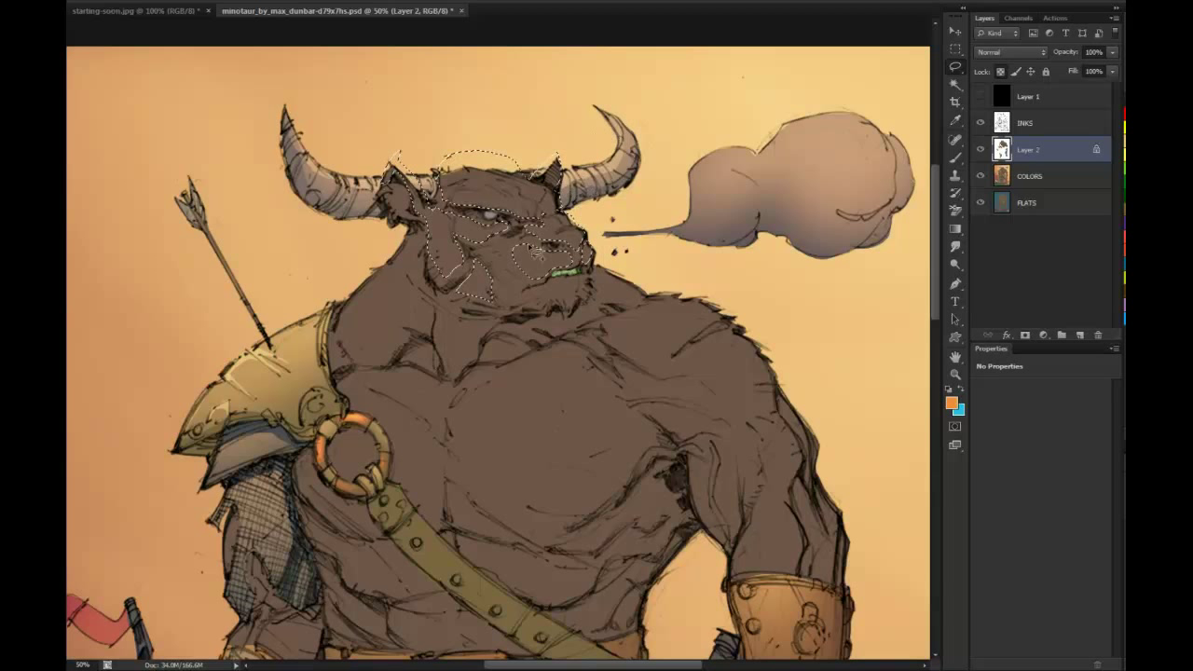
Finish lassoing the lit planes around the minotaur's muzzle and chin, brush lighter brown over the selected face areas, and deselect
left_click_drag(540, 280, 509, 245)
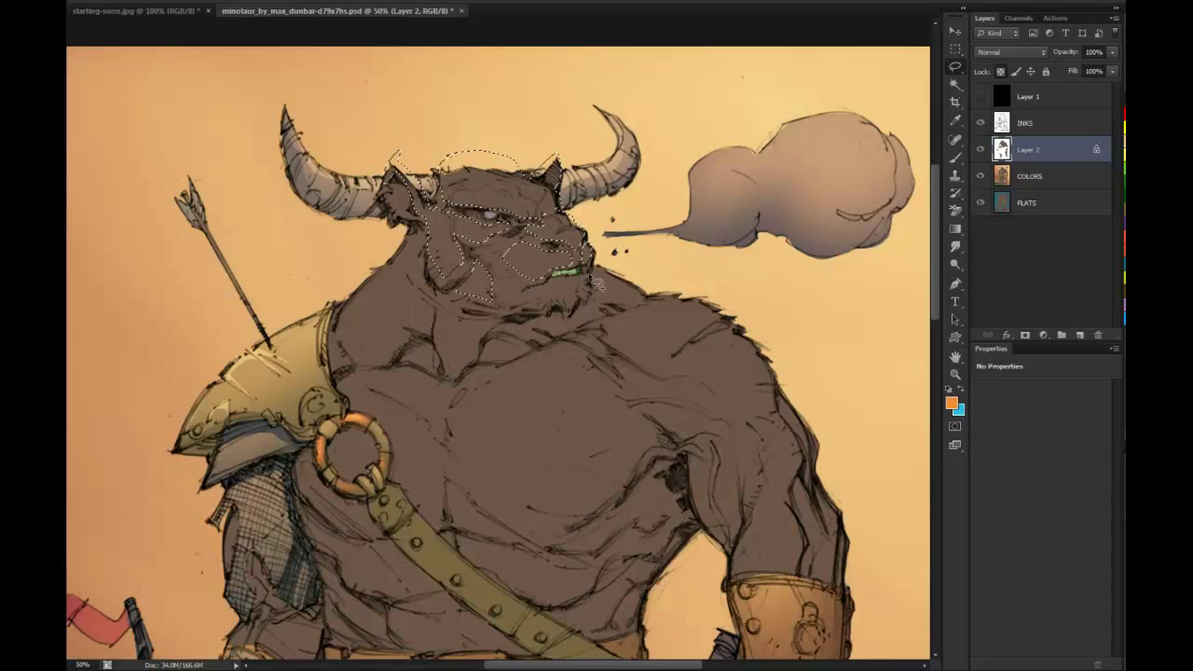
mouse_move(588, 272)
left_mouse_down()
mouse_move(555, 280)
mouse_move(544, 303)
mouse_move(591, 311)
mouse_move(604, 290)
mouse_move(593, 275)
left_mouse_up()
key("b")
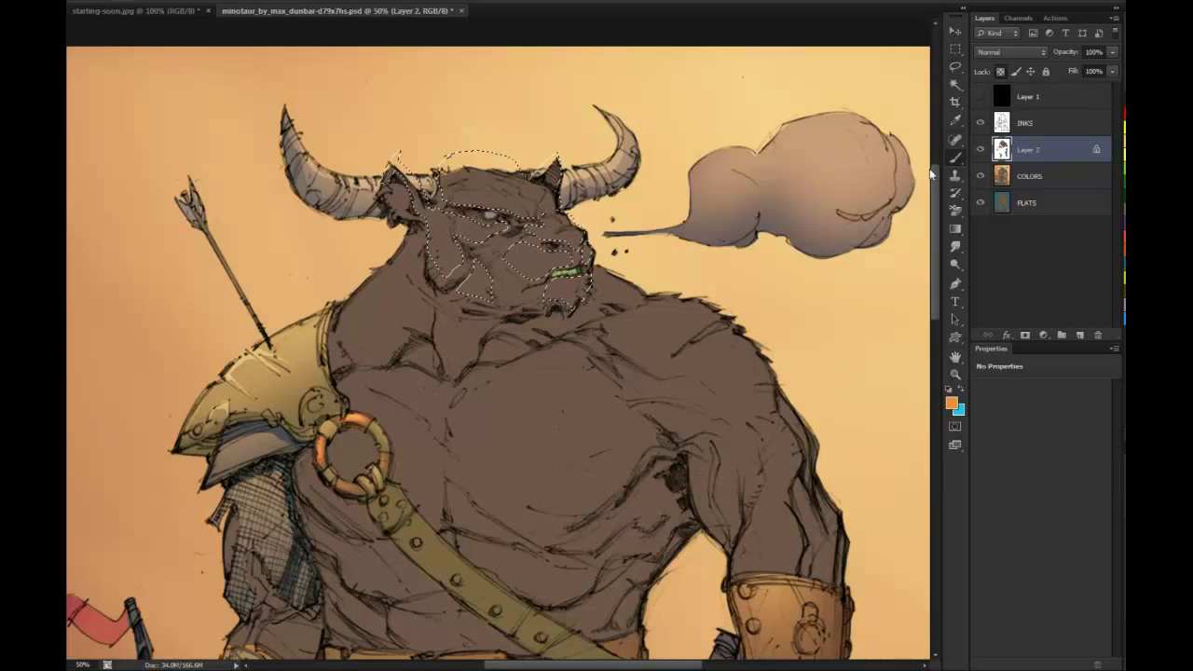
mouse_move(463, 146)
left_mouse_down()
mouse_move(512, 177)
mouse_move(447, 211)
left_mouse_up()
mouse_move(498, 116)
left_mouse_down()
mouse_move(475, 116)
mouse_move(508, 97)
left_mouse_up()
key("l")
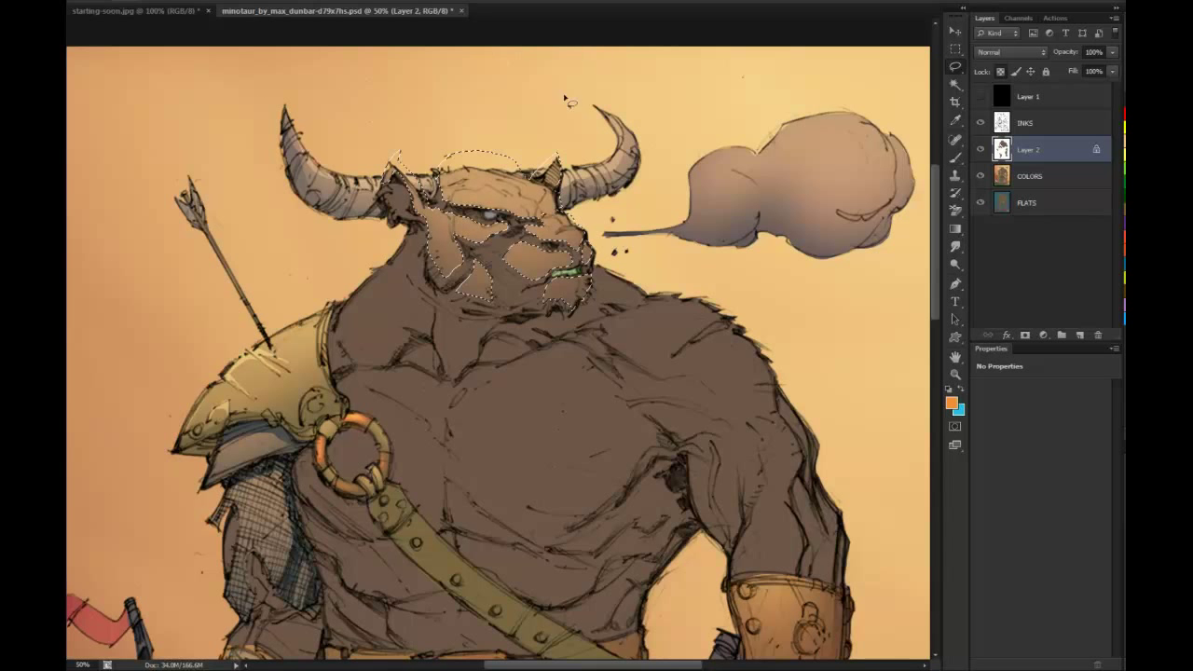
key("ctrl+d")
Lasso the lit side of the minotaur's unarmoured shoulder and upper arm down to the bracer, following the muscle contours
left_click(956, 375)
left_click(836, 400, "alt")
left_click(836, 399, "alt")
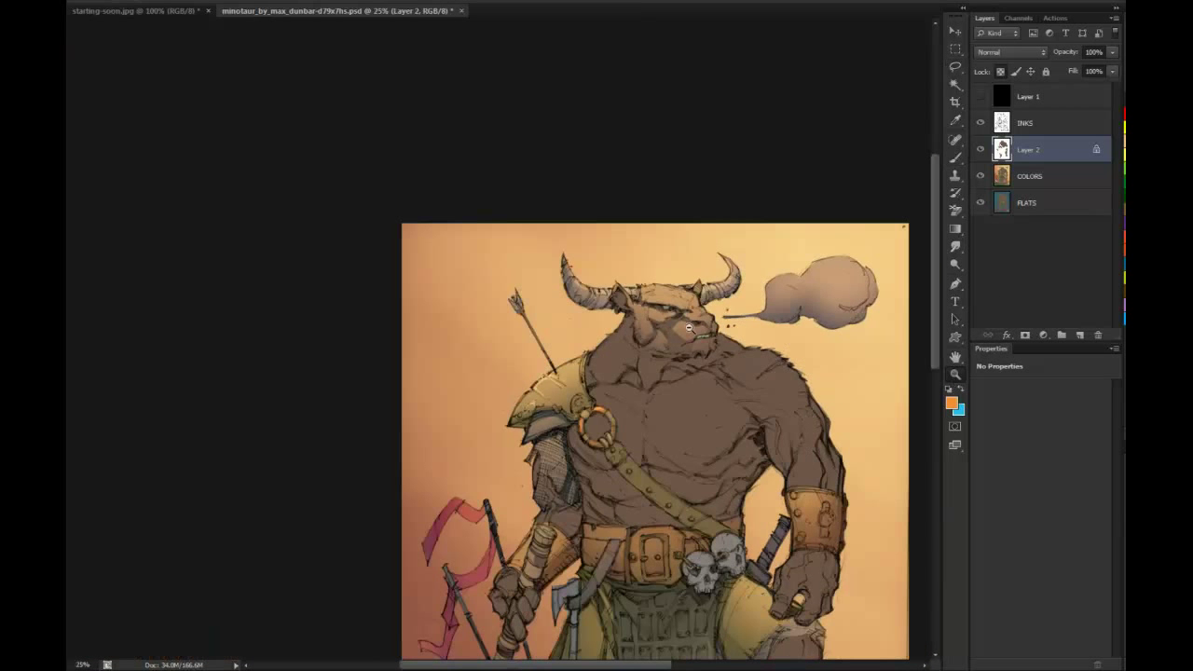
left_click(709, 313, "alt")
left_click(541, 190)
left_click(531, 195)
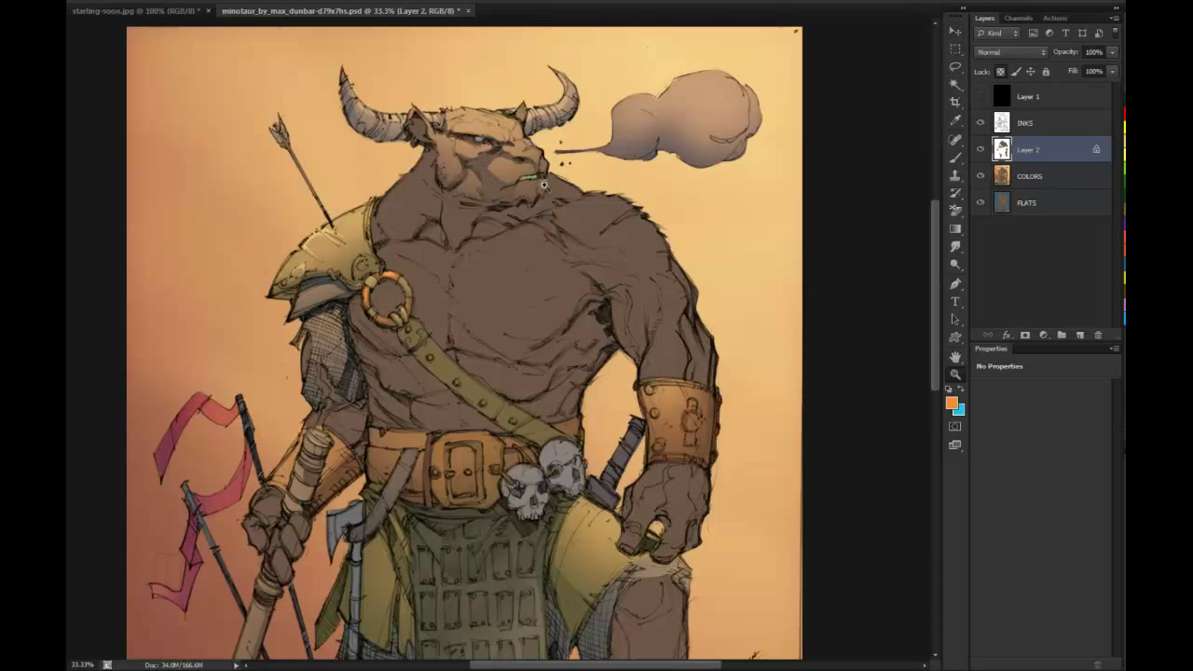
key("l")
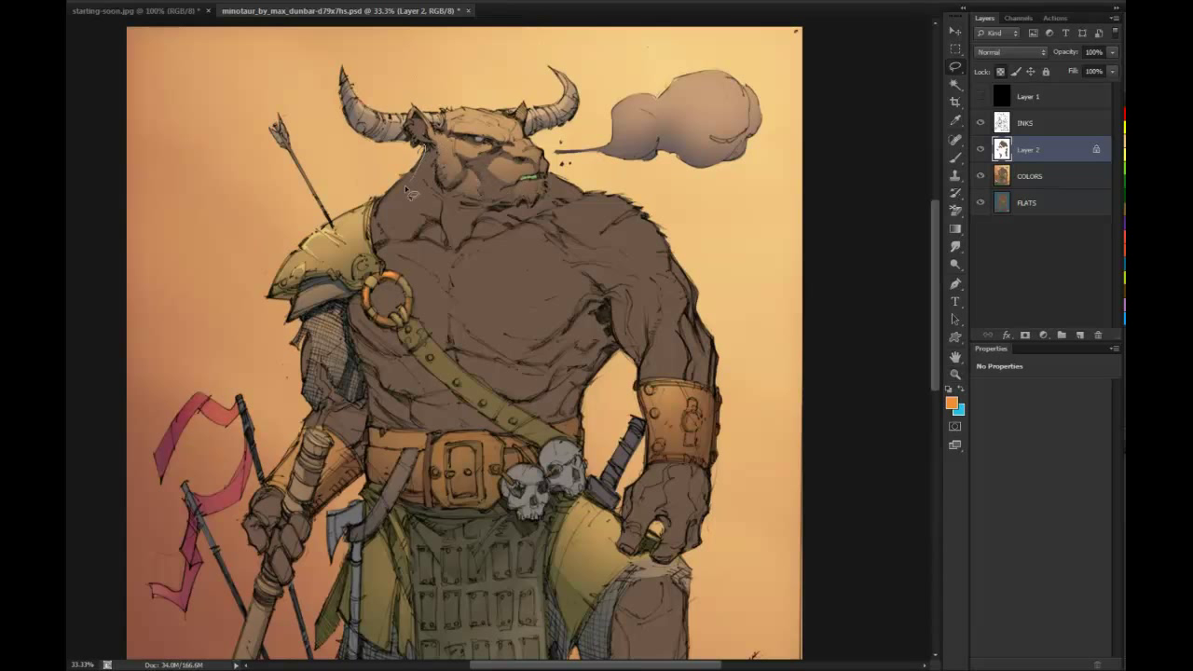
key("f")
key("f")
key("f")
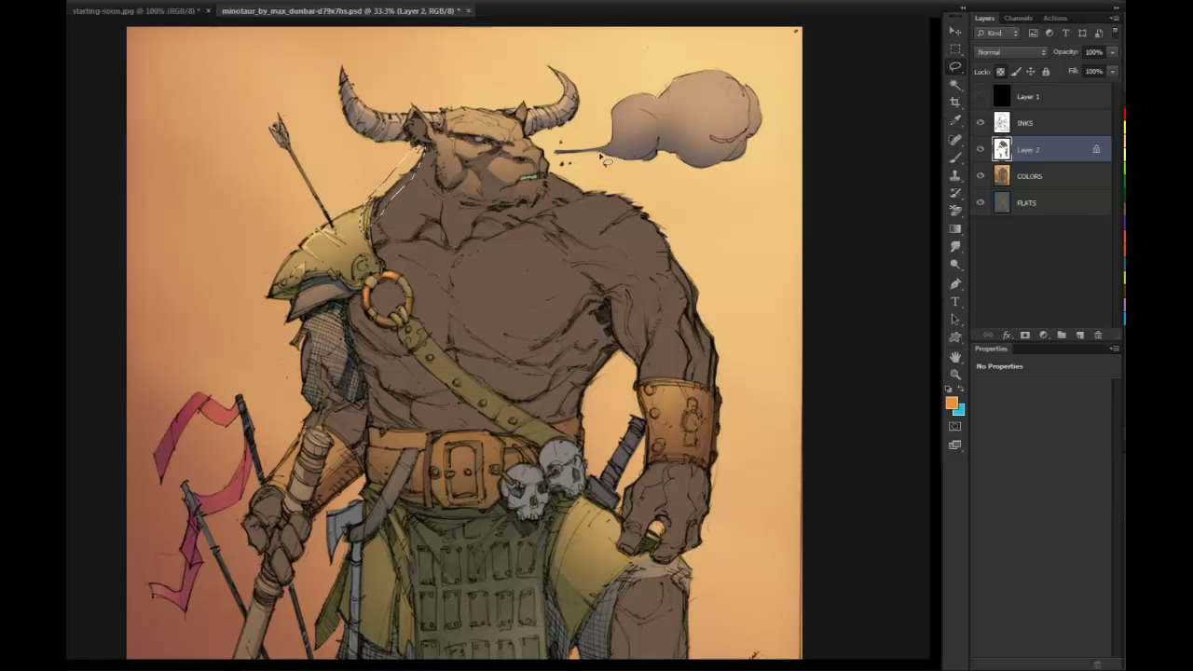
left_click_drag(561, 193, 584, 239)
mouse_move(599, 244)
left_mouse_down()
mouse_move(639, 297)
mouse_move(675, 347)
mouse_move(651, 367)
mouse_move(672, 365)
mouse_move(678, 387)
mouse_move(727, 408)
mouse_move(689, 194)
mouse_move(599, 166)
mouse_move(570, 164)
left_mouse_up()
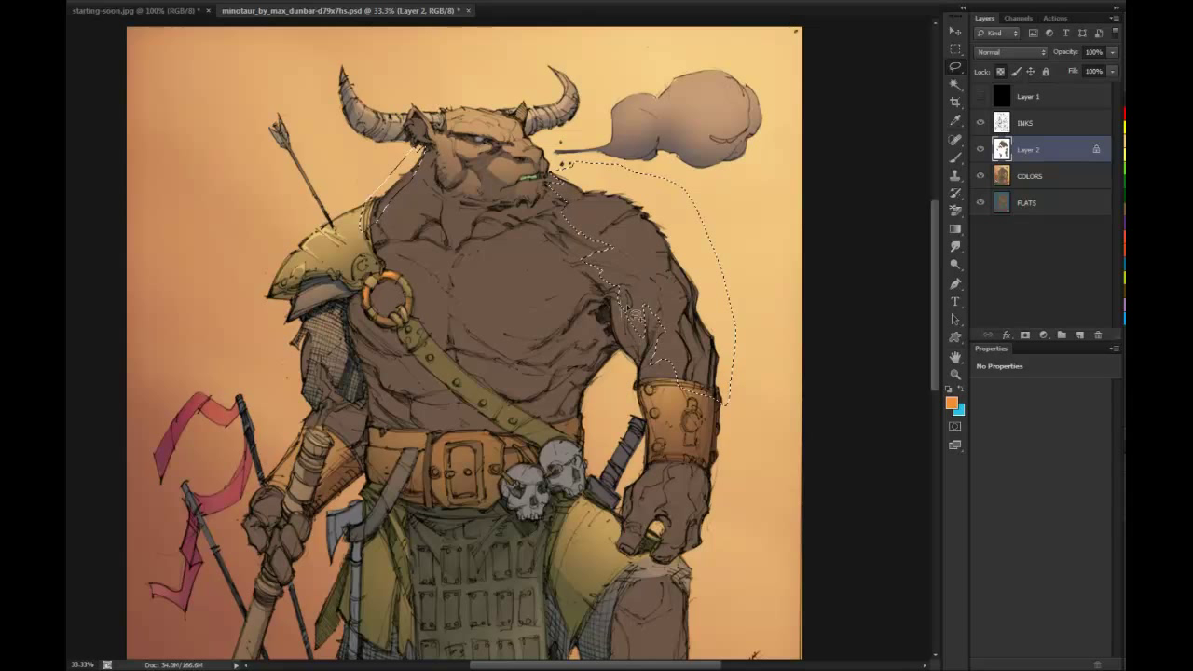
Refine the selection edge near the neck, brush a lighter warm brown over the selected shoulder and arm, and deselect
key("b")
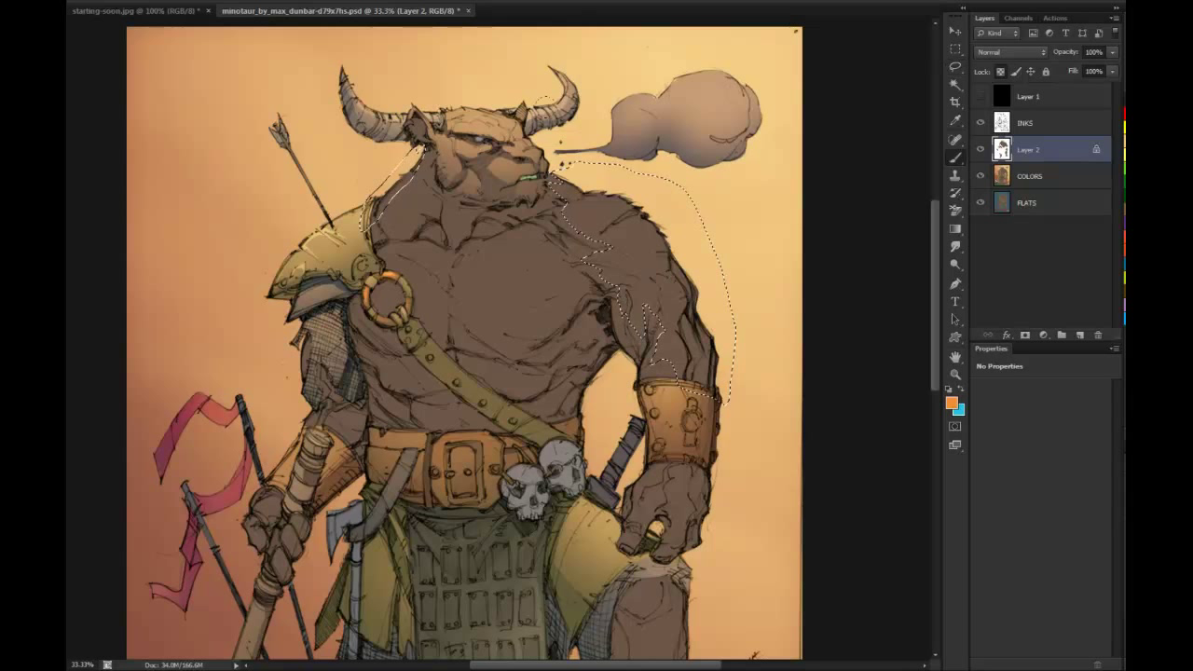
key("l")
mouse_move(566, 168)
left_mouse_down()
mouse_move(552, 172)
mouse_move(556, 192)
mouse_move(576, 194)
left_mouse_up()
key("b")
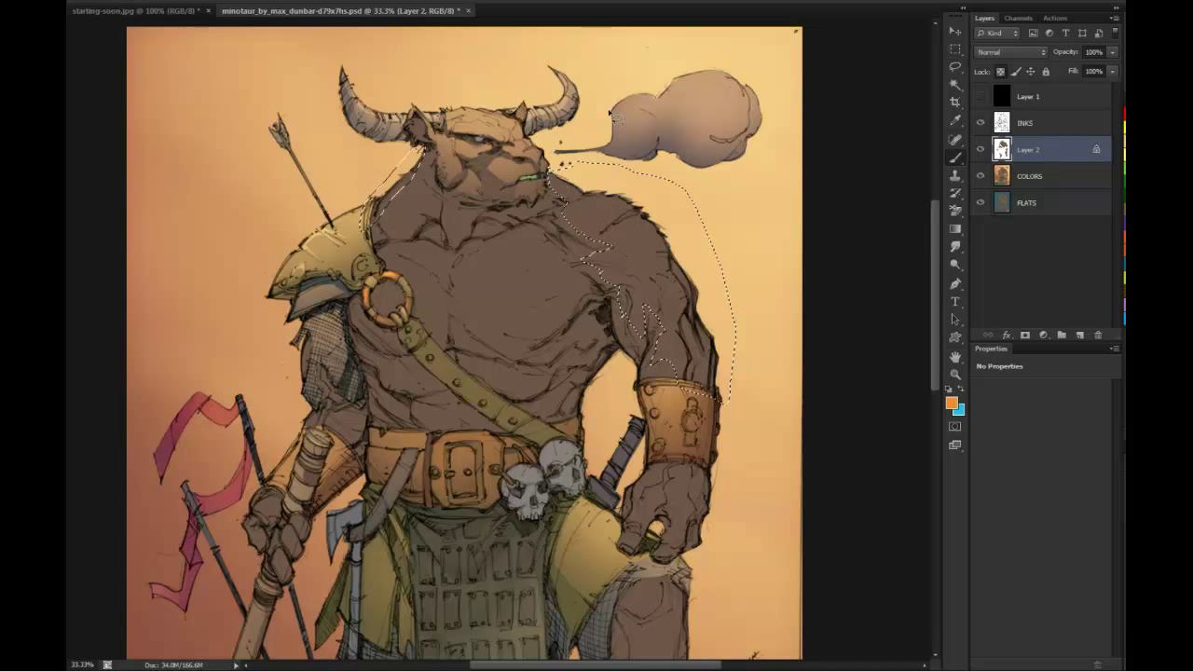
mouse_move(580, 131)
left_mouse_down()
mouse_move(596, 136)
mouse_move(576, 144)
left_mouse_up()
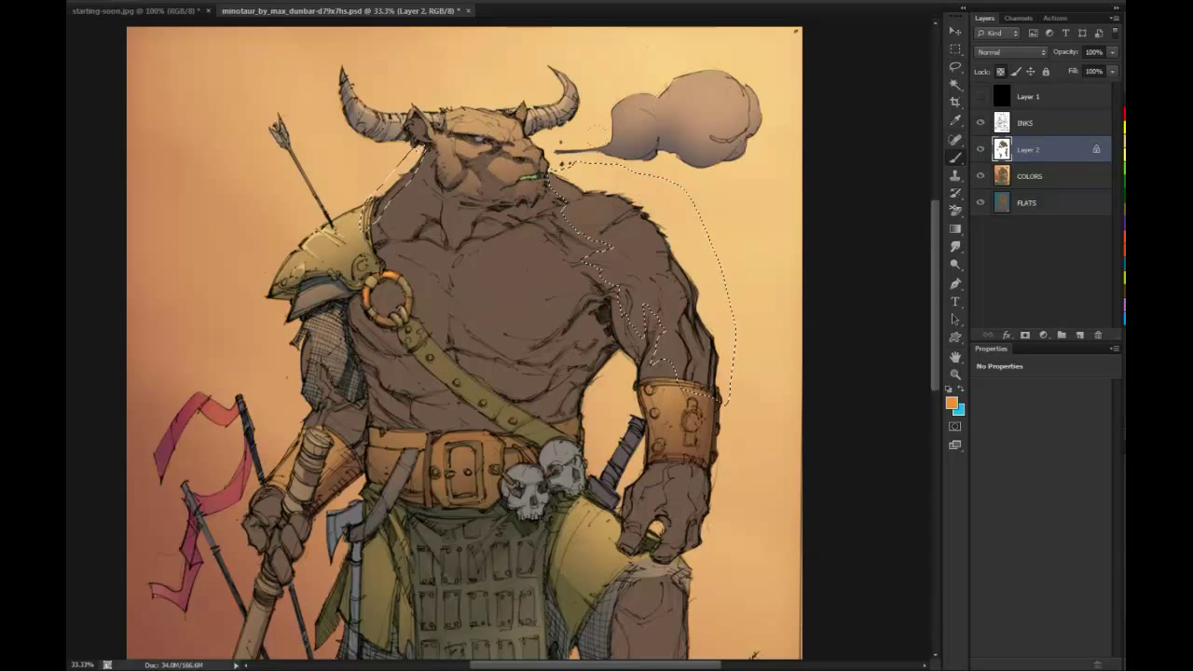
mouse_move(601, 203)
left_mouse_down()
mouse_move(658, 270)
mouse_move(689, 335)
left_mouse_up()
left_click_drag(580, 191, 669, 293)
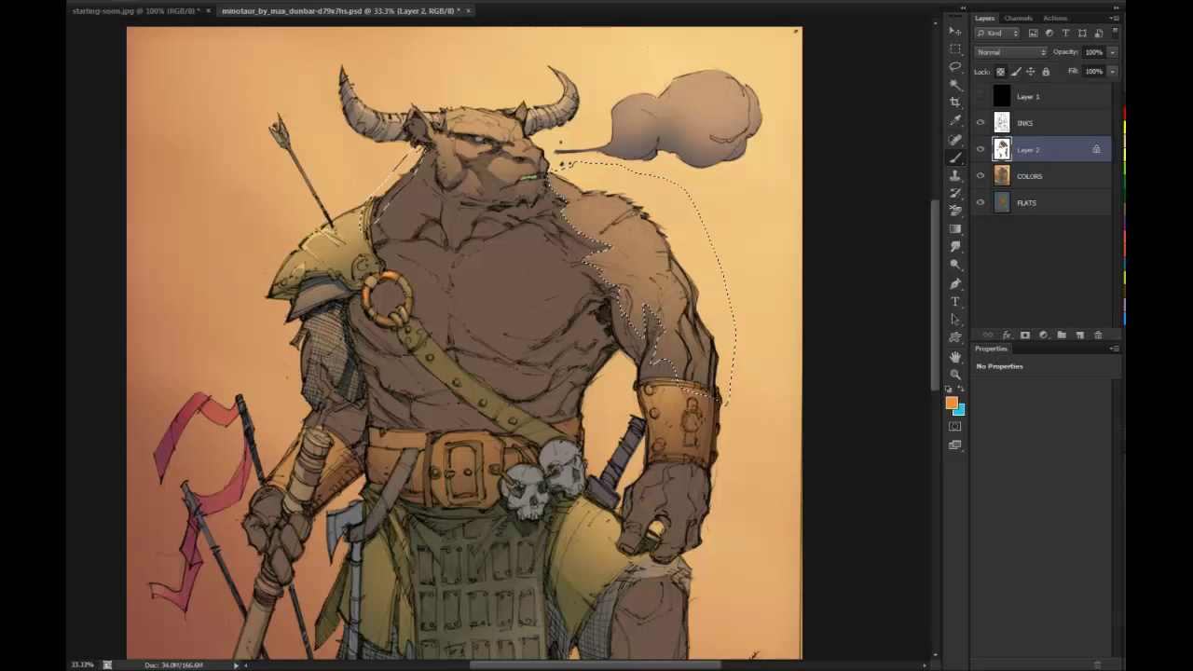
key("ctrl+d")
Lasso a thin strip along the back of the neck above the shoulder armour, brush it lighter brown, and deselect
key("l")
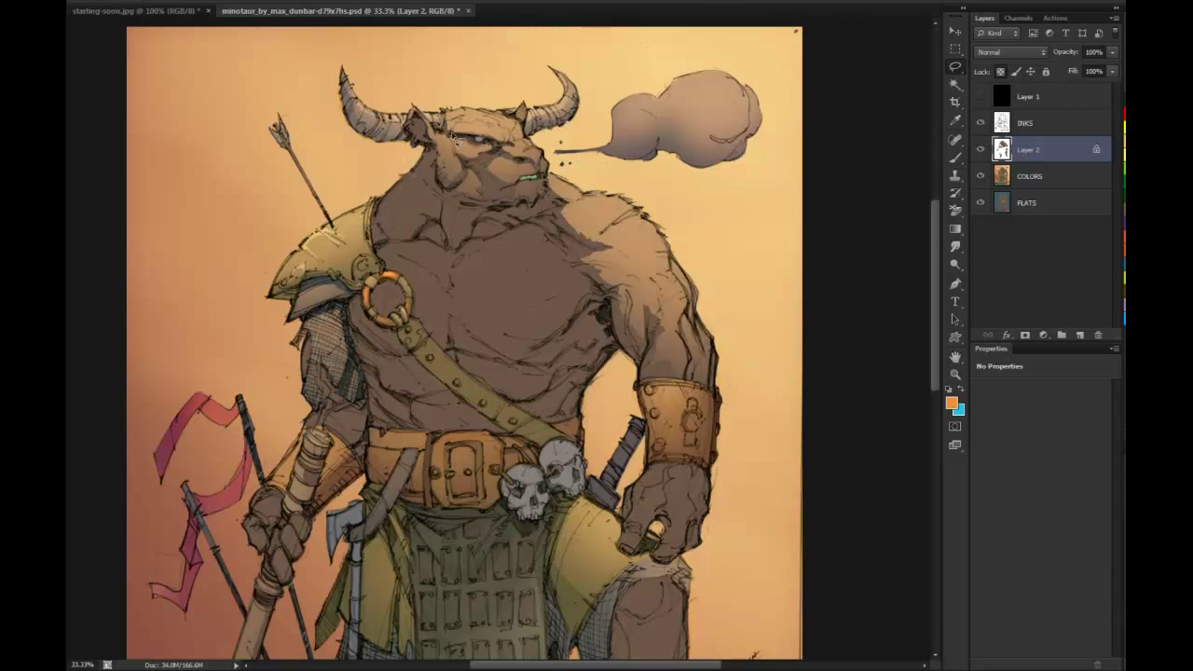
mouse_move(431, 155)
left_mouse_down()
mouse_move(369, 229)
mouse_move(408, 164)
left_mouse_up()
key("b")
left_click_drag(378, 216, 411, 177)
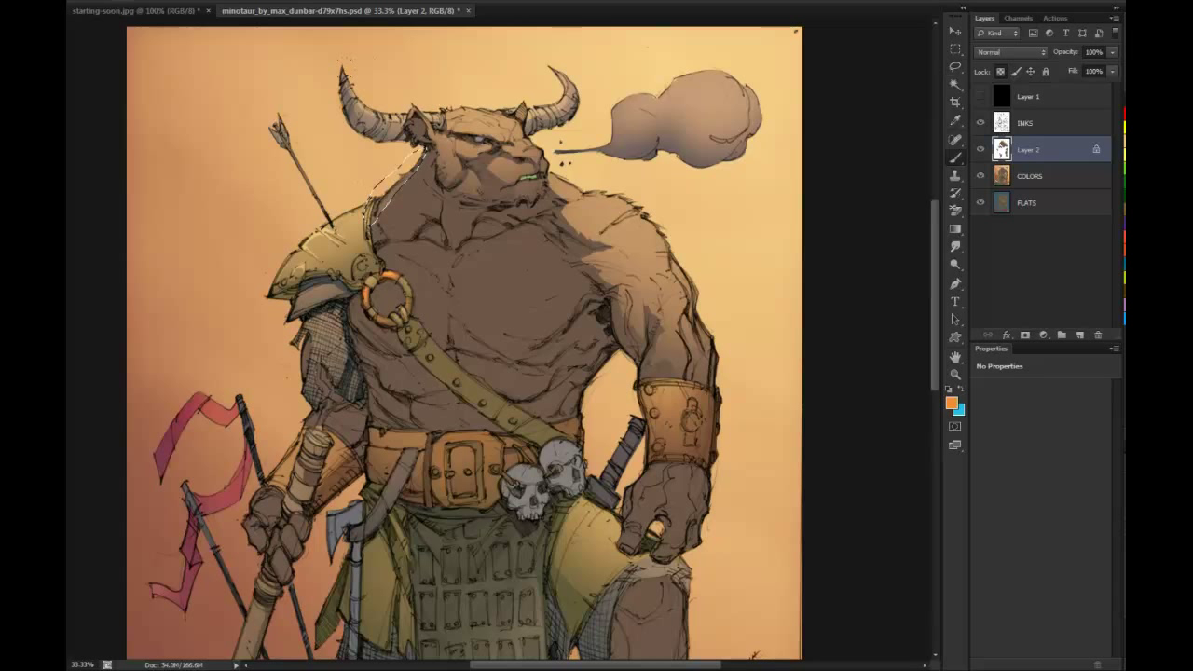
key("ctrl+d")
Lasso the broader neck muscle beside the shoulder armour, brush a lighter brown over it, and deselect
key("l")
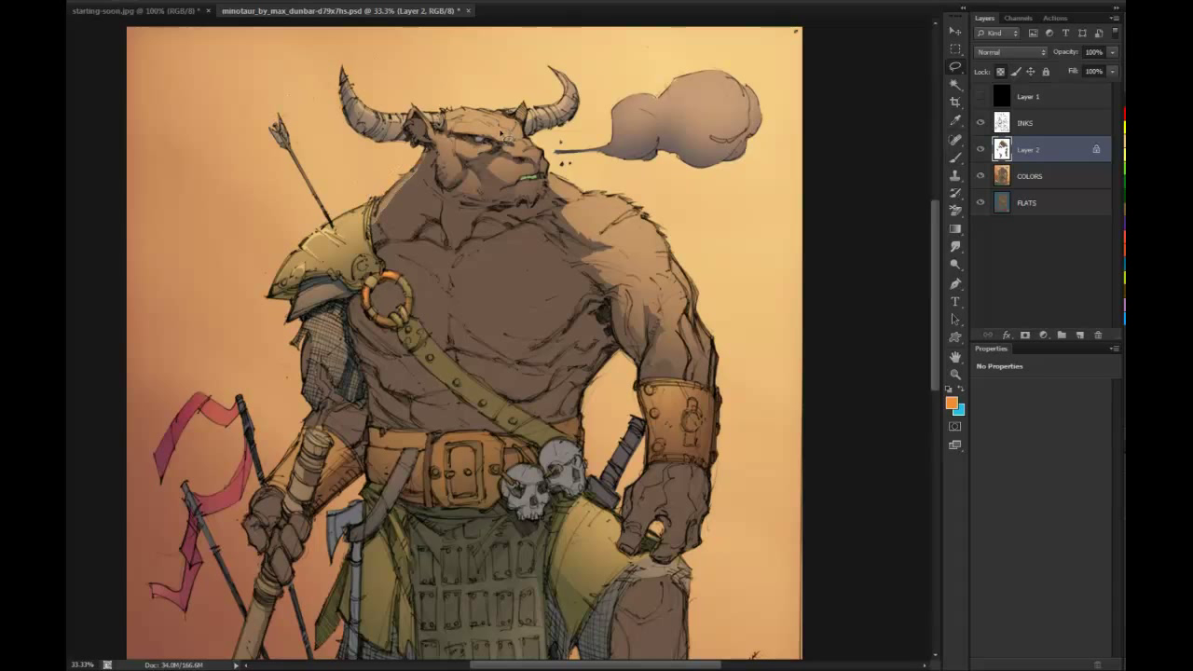
mouse_move(427, 145)
left_mouse_down()
mouse_move(427, 193)
mouse_move(408, 233)
mouse_move(412, 136)
mouse_move(425, 143)
mouse_move(393, 220)
left_mouse_up()
key("b")
key("ctrl+d")
Lasso both pectoral muscles and brush a soft lighter brown over the selected chest
key("l")
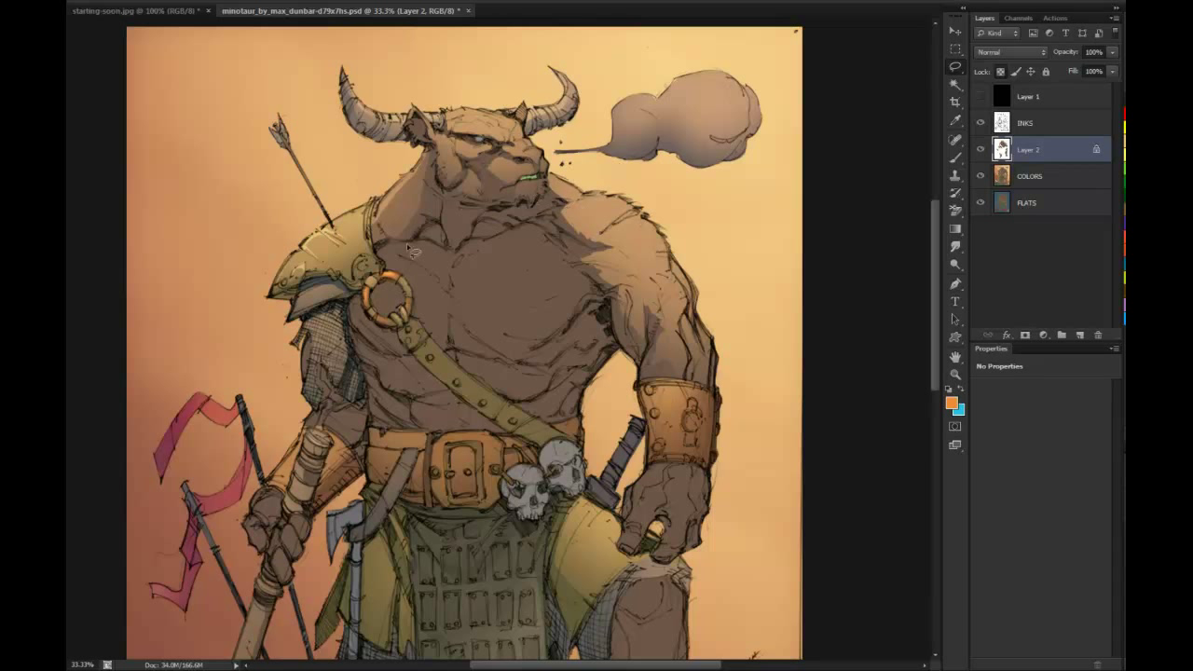
mouse_move(401, 248)
left_mouse_down()
mouse_move(454, 257)
mouse_move(544, 233)
left_mouse_up()
mouse_move(576, 273)
left_mouse_down()
mouse_move(590, 308)
mouse_move(557, 350)
mouse_move(519, 362)
mouse_move(468, 351)
mouse_move(455, 332)
mouse_move(457, 267)
mouse_move(442, 348)
mouse_move(373, 338)
mouse_move(358, 284)
mouse_move(383, 247)
left_mouse_up()
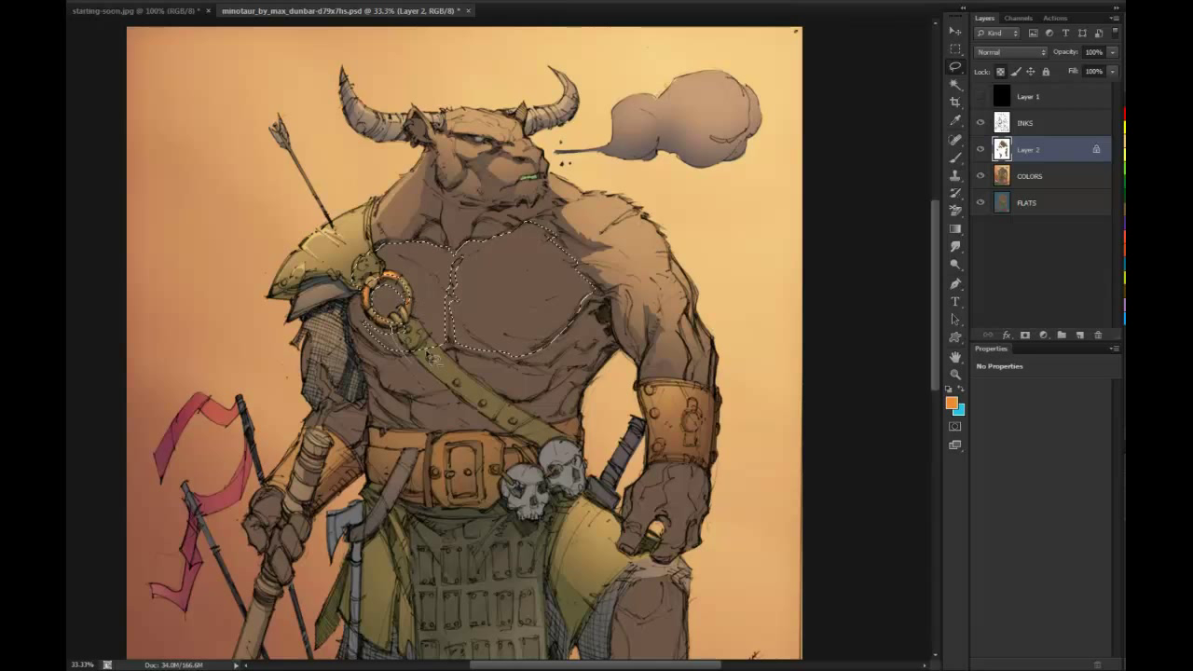
key("b")
mouse_move(489, 172)
left_mouse_down()
mouse_move(511, 154)
mouse_move(501, 117)
left_mouse_up()
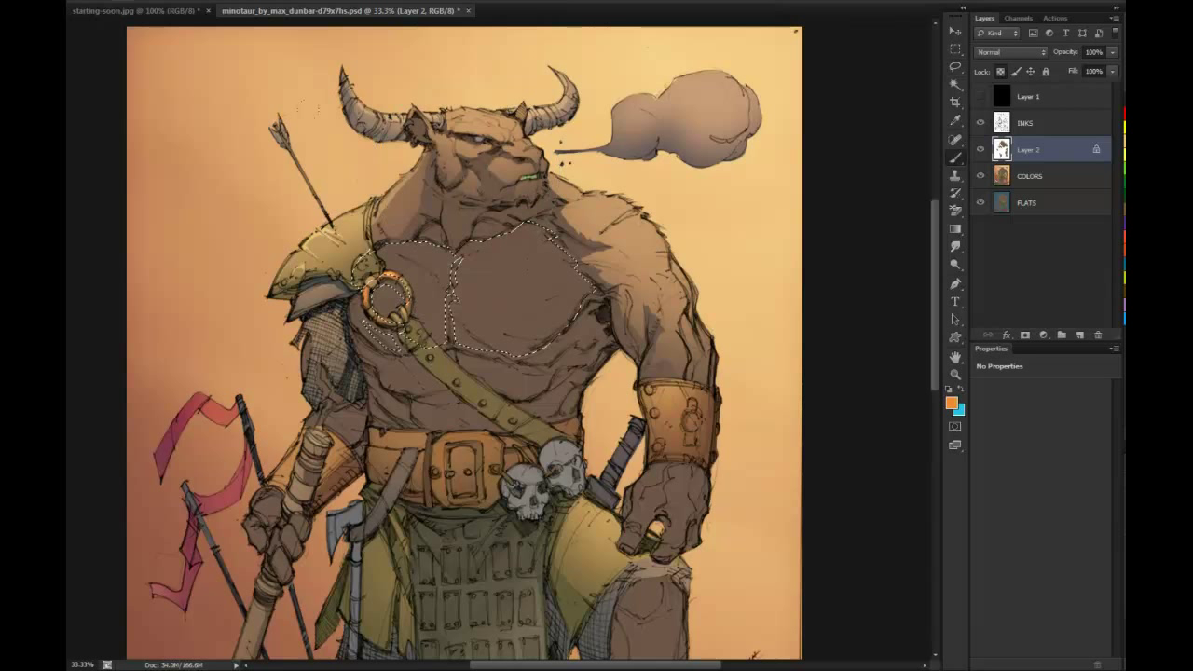
left_click_drag(485, 228, 522, 262)
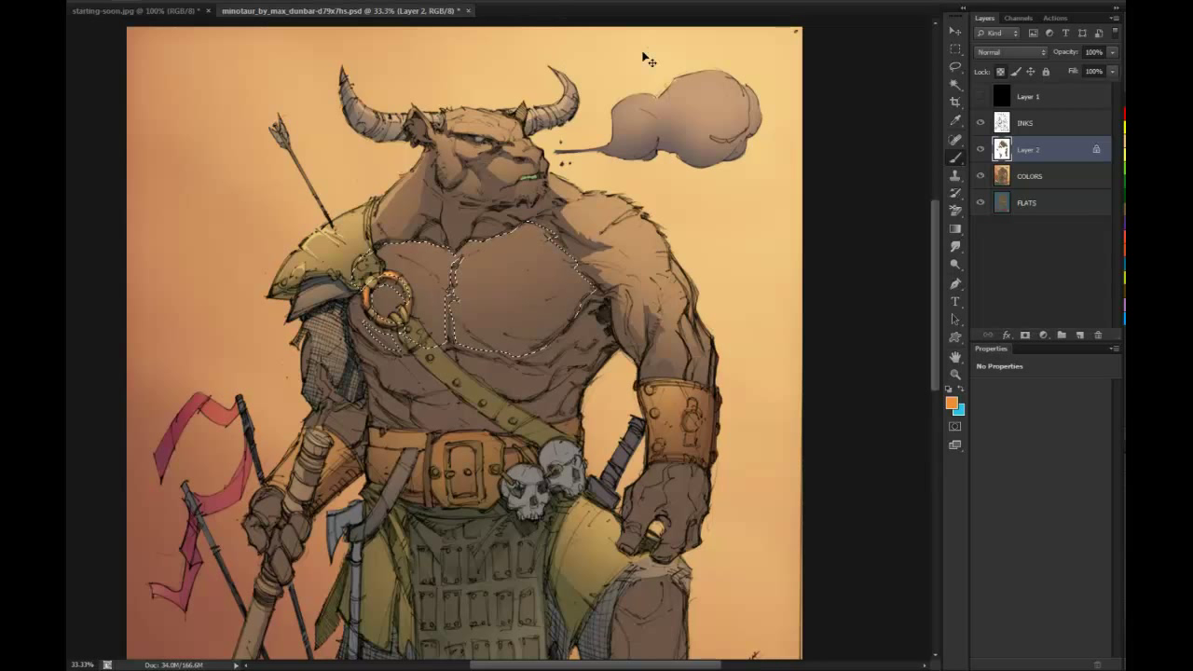
Cut a head-shadow shape out of the chest selection below the chin, brush the remaining chest lighter, and deselect
key("l")
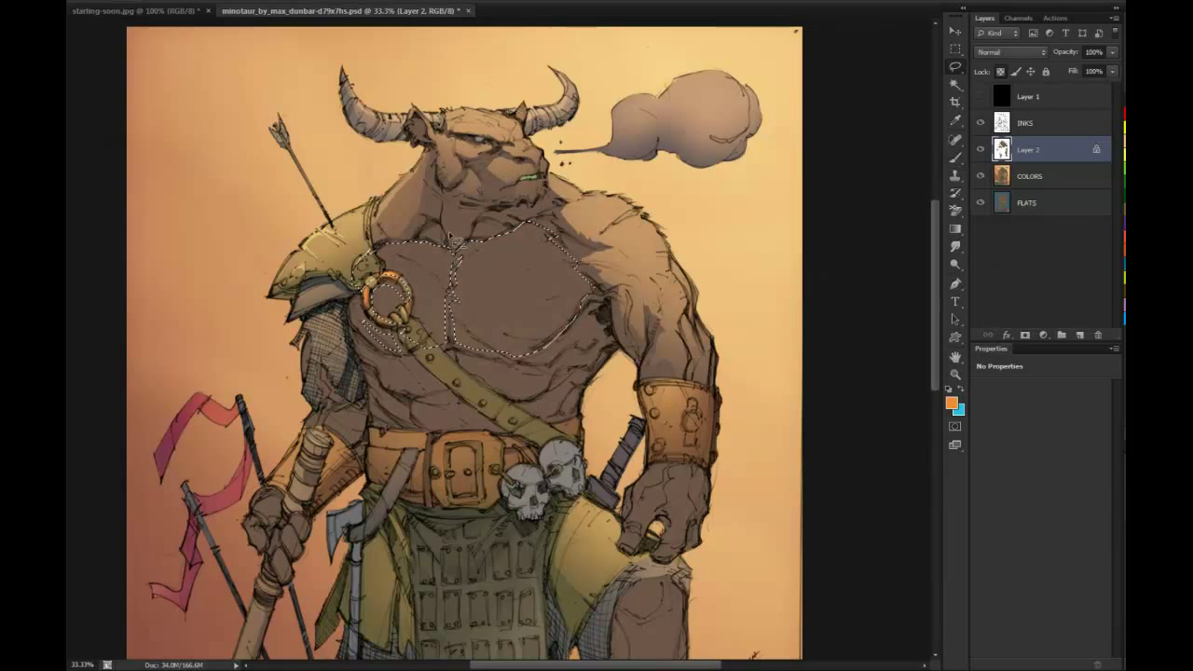
mouse_move(469, 255)
left_mouse_down()
mouse_move(514, 264)
mouse_move(524, 223)
mouse_move(460, 214)
left_mouse_up()
key("b")
left_click_drag(411, 259, 548, 263)
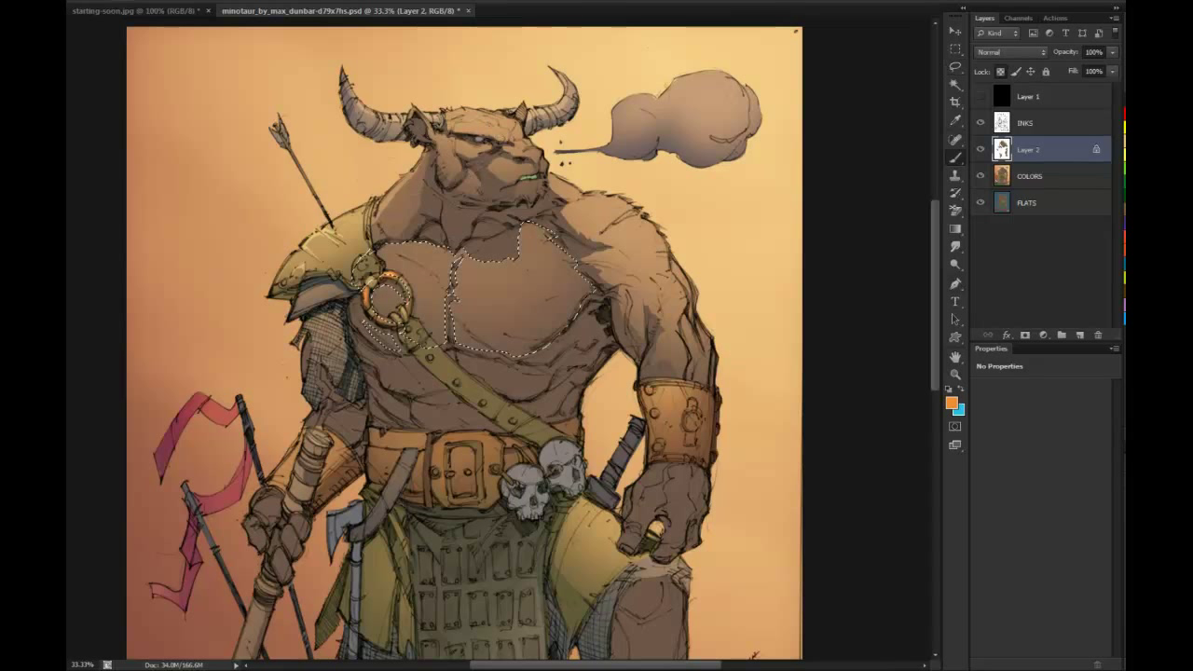
key("l")
key("ctrl+d")
key("b")
key("l")
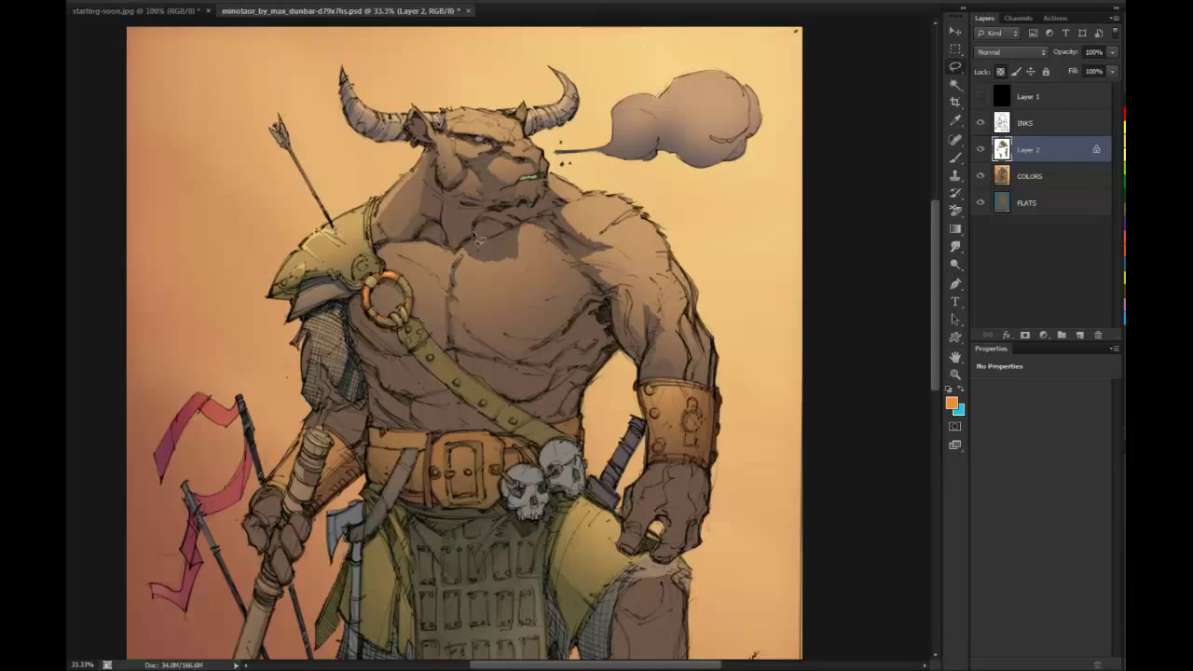
Lasso the lit abdominal and rib muscles around the chest strap, brush them lighter brown, and deselect
left_click(514, 286, "ctrl")
left_click(538, 312, "ctrl")
left_click(562, 371, "alt")
mouse_move(554, 304)
left_mouse_down()
mouse_move(558, 324)
mouse_move(504, 194)
left_mouse_up()
left_click(563, 373, "alt")
left_click(565, 371, "alt")
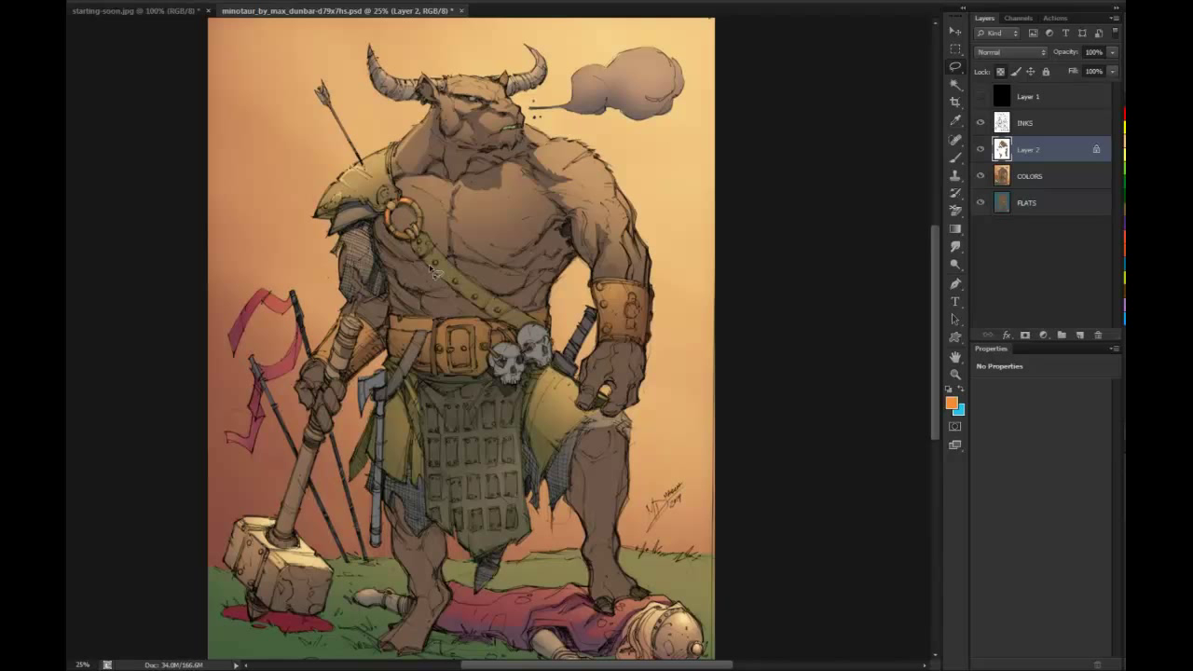
mouse_move(432, 270)
left_mouse_down()
mouse_move(402, 271)
mouse_move(429, 291)
mouse_move(450, 289)
mouse_move(462, 265)
mouse_move(522, 277)
mouse_move(503, 295)
mouse_move(426, 306)
mouse_move(456, 322)
mouse_move(475, 308)
mouse_move(463, 322)
mouse_move(491, 315)
mouse_move(421, 292)
left_mouse_up()
mouse_move(529, 292)
left_mouse_down()
mouse_move(512, 304)
mouse_move(534, 287)
left_mouse_up()
key("b")
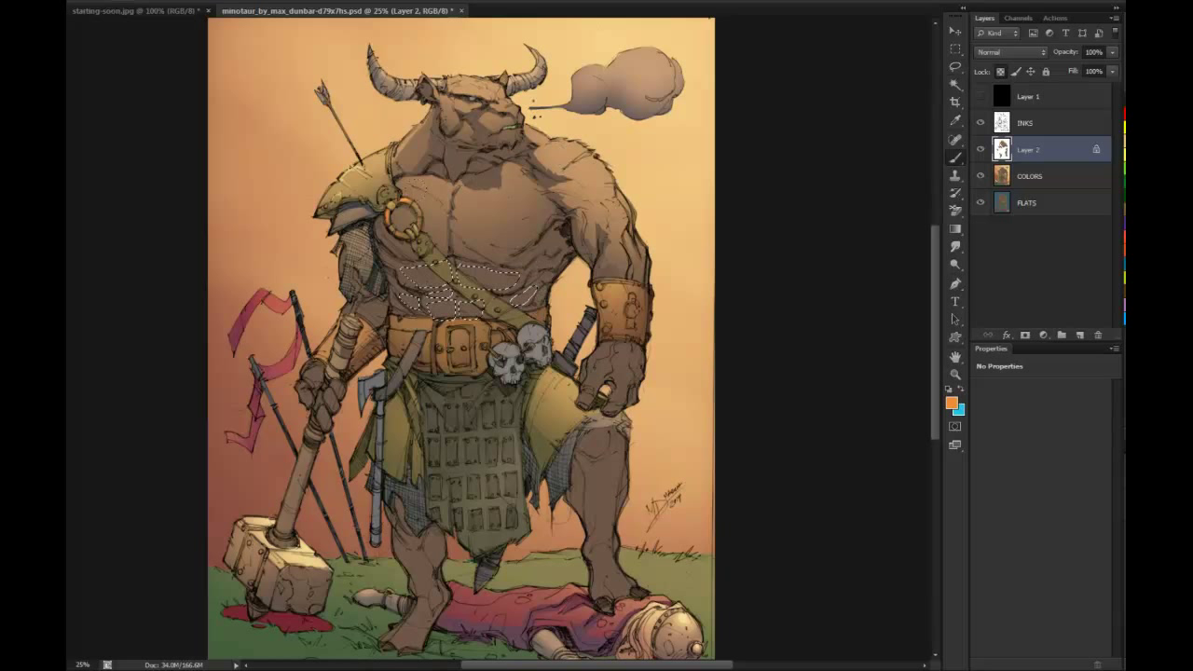
key("l")
key("ctrl+d")
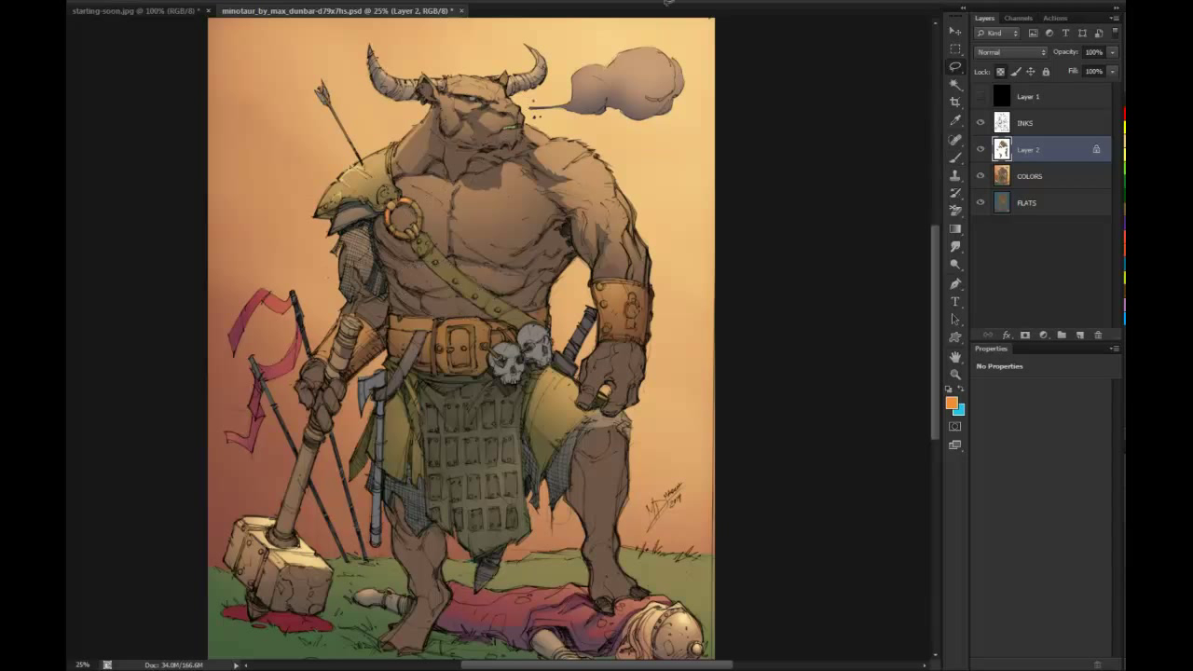
Lasso the forearm and the hand gripping the hammer, brush lighter brown over their lit areas, and deselect
key("b")
key("z")
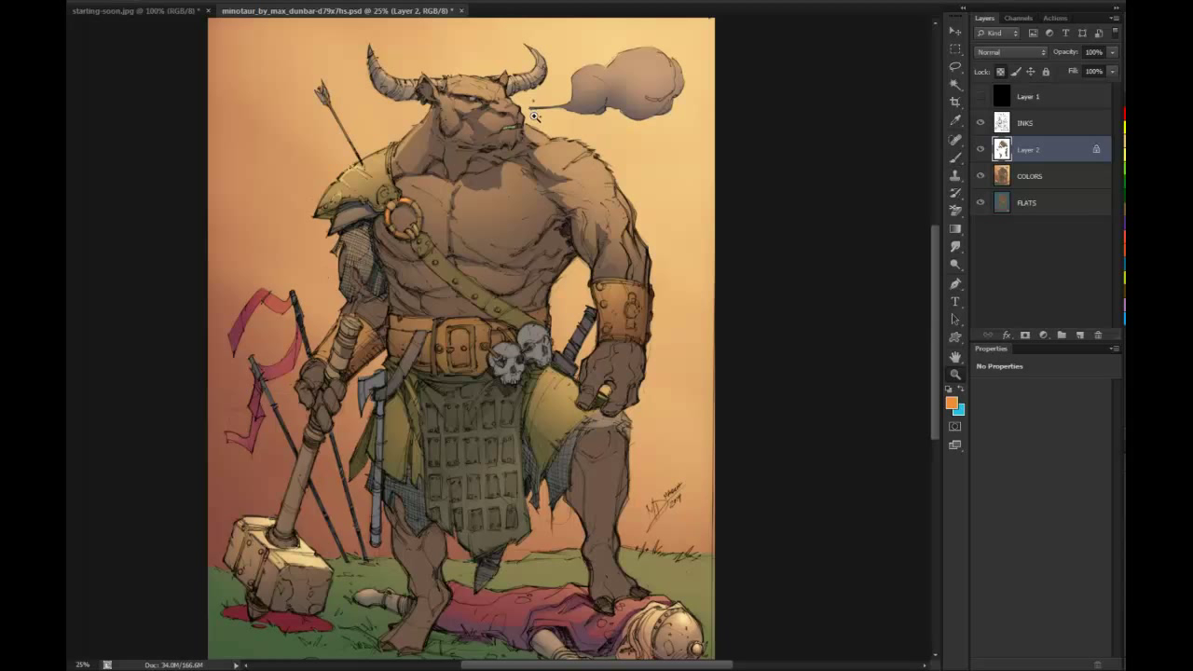
left_click_drag(505, 246, 508, 211)
key("l")
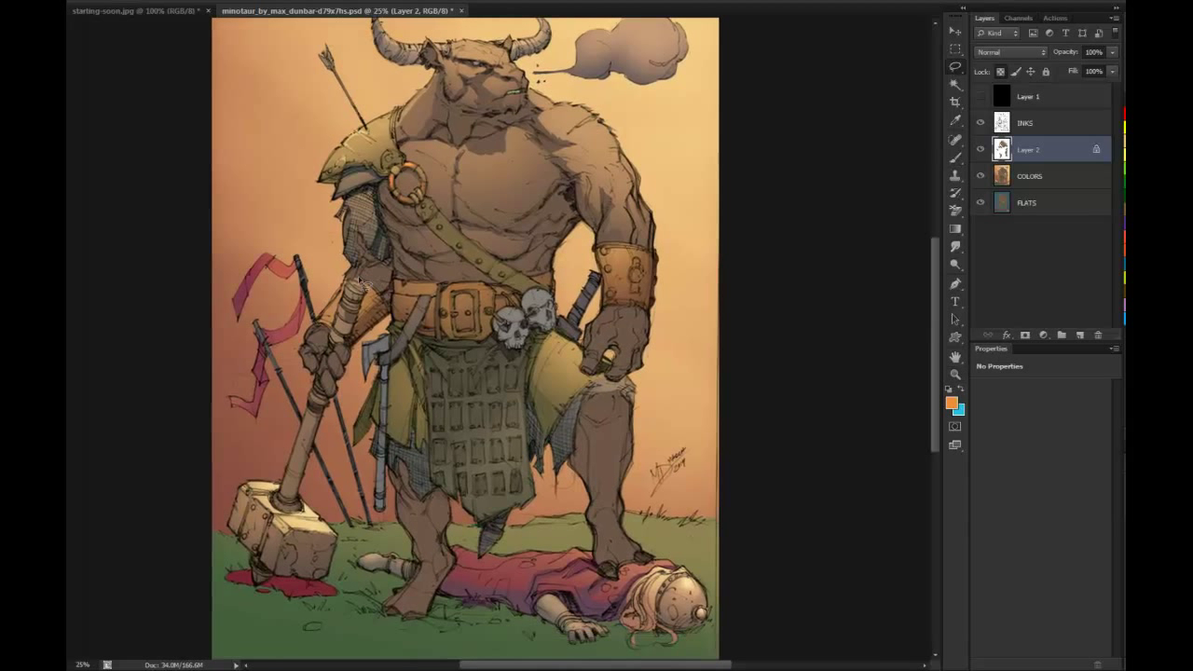
mouse_move(360, 278)
left_mouse_down()
mouse_move(394, 280)
mouse_move(321, 364)
mouse_move(297, 364)
mouse_move(351, 353)
mouse_move(346, 369)
mouse_move(354, 353)
mouse_move(347, 386)
mouse_move(349, 368)
mouse_move(329, 391)
left_mouse_up()
key("b")
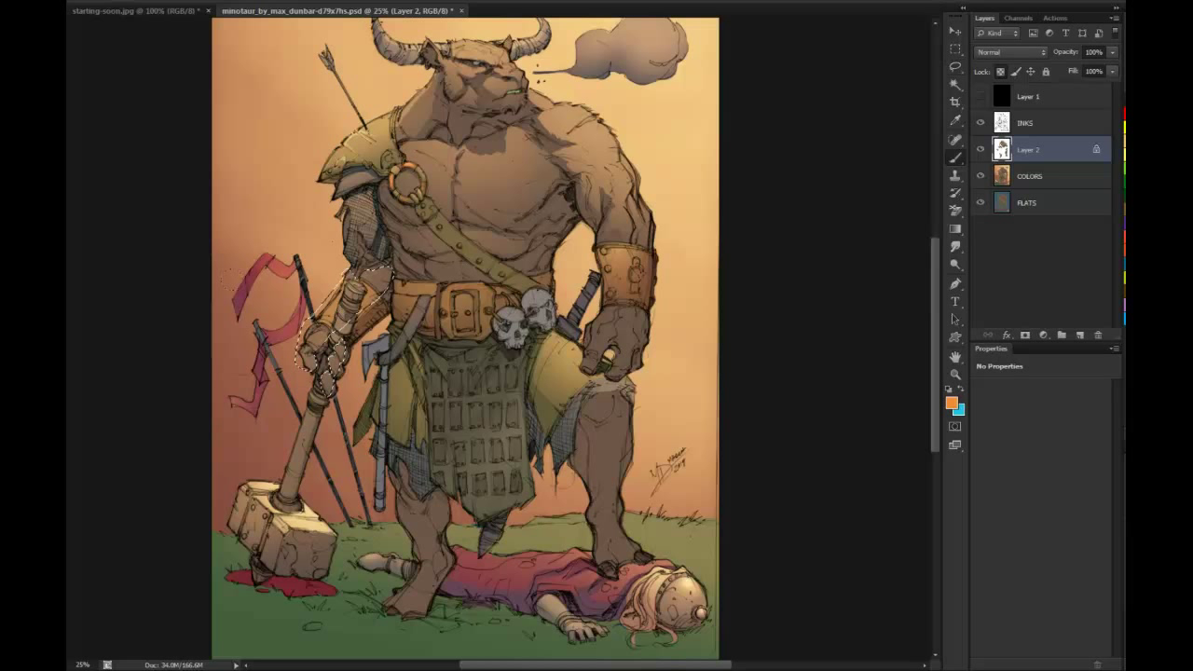
key("l")
key("ctrl+d")
Lasso the lit part of the raised leg from below the knee to the hoof, brush it lighter brown, and deselect
left_click_drag(660, 213, 606, 108)
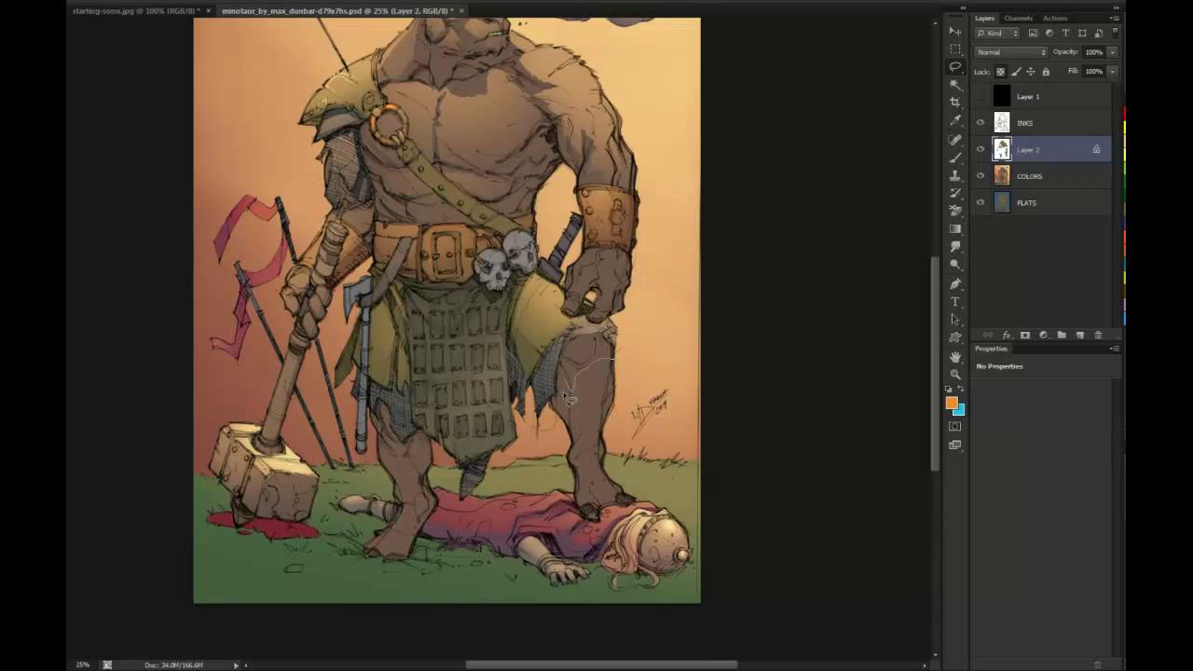
left_click_drag(566, 398, 586, 505)
mouse_move(622, 413)
left_mouse_down()
mouse_move(623, 490)
mouse_move(604, 510)
left_mouse_up()
key("b")
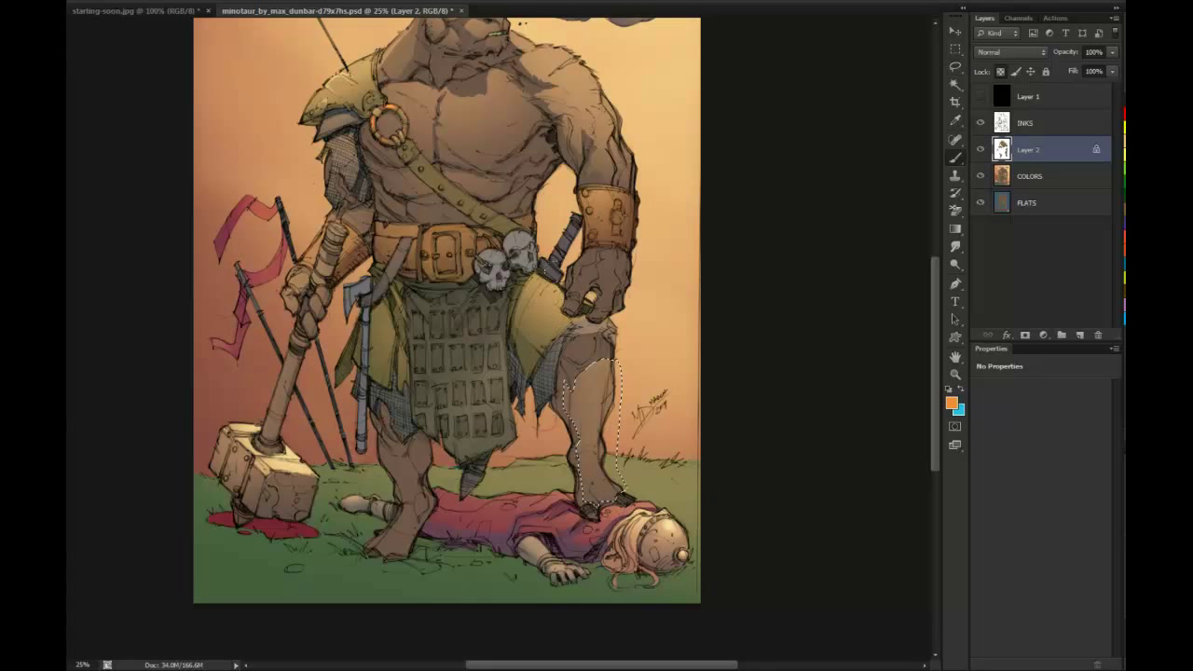
key("ctrl+d")
Lasso the inner edge of the standing leg beside the loincloth, brush it lighter brown, and check the full illustration
key("l")
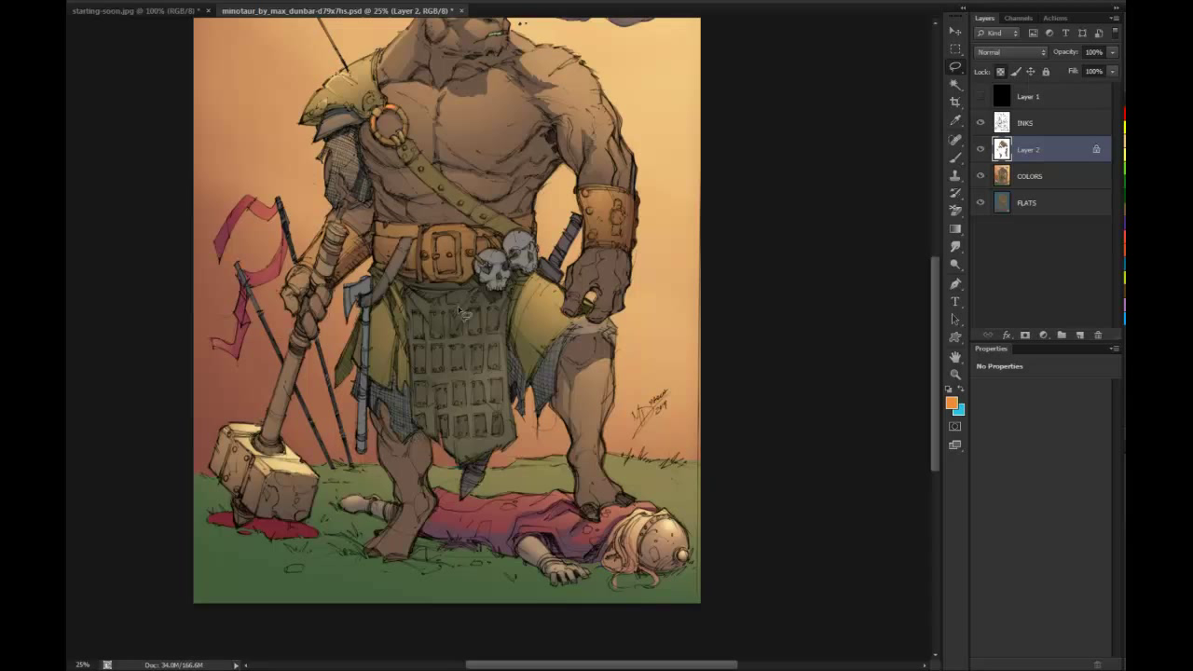
left_click_drag(427, 440, 430, 481)
left_click_drag(434, 432, 436, 501)
key("b")
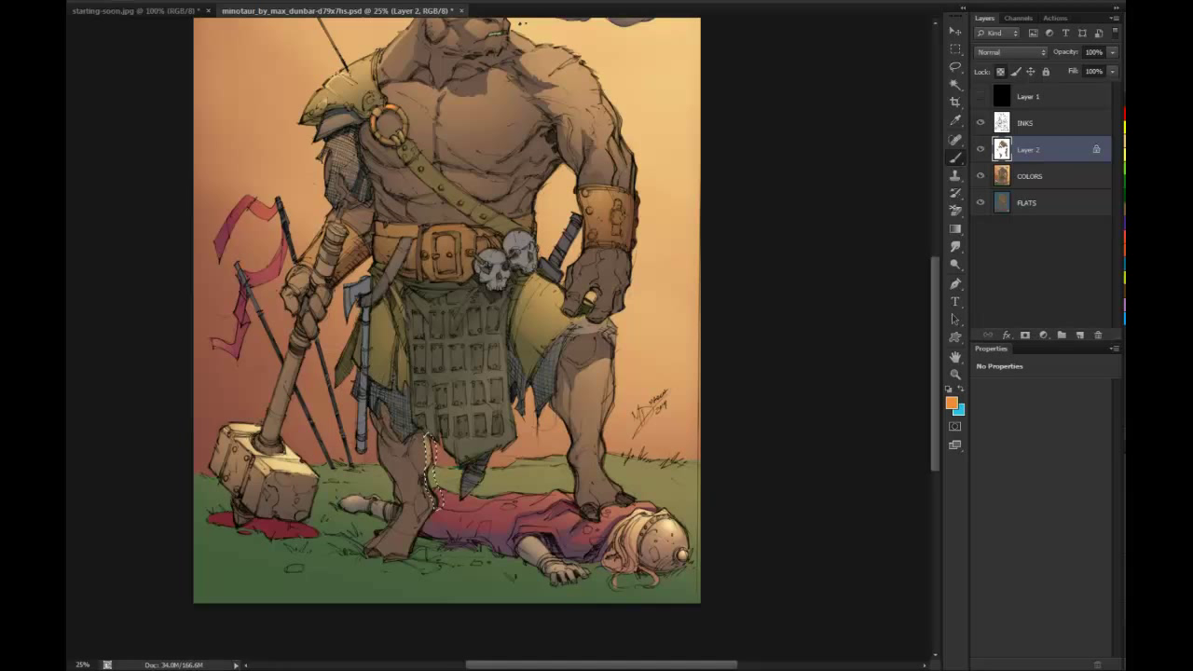
key("l")
left_click(955, 374)
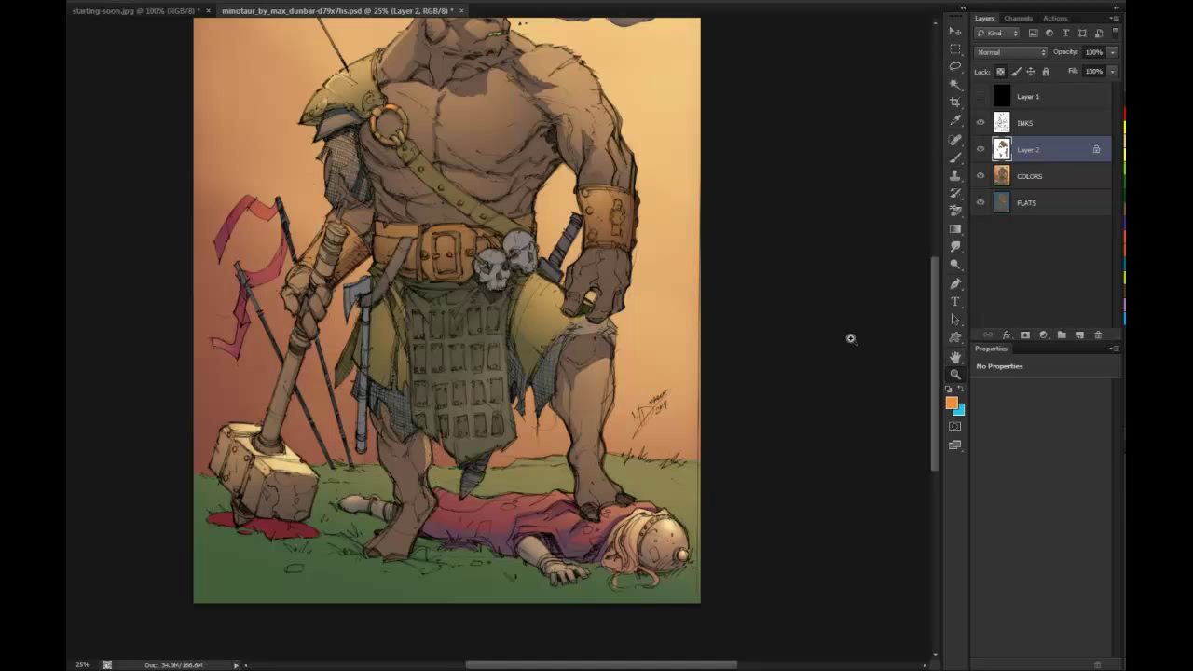
left_click(598, 304, "alt")
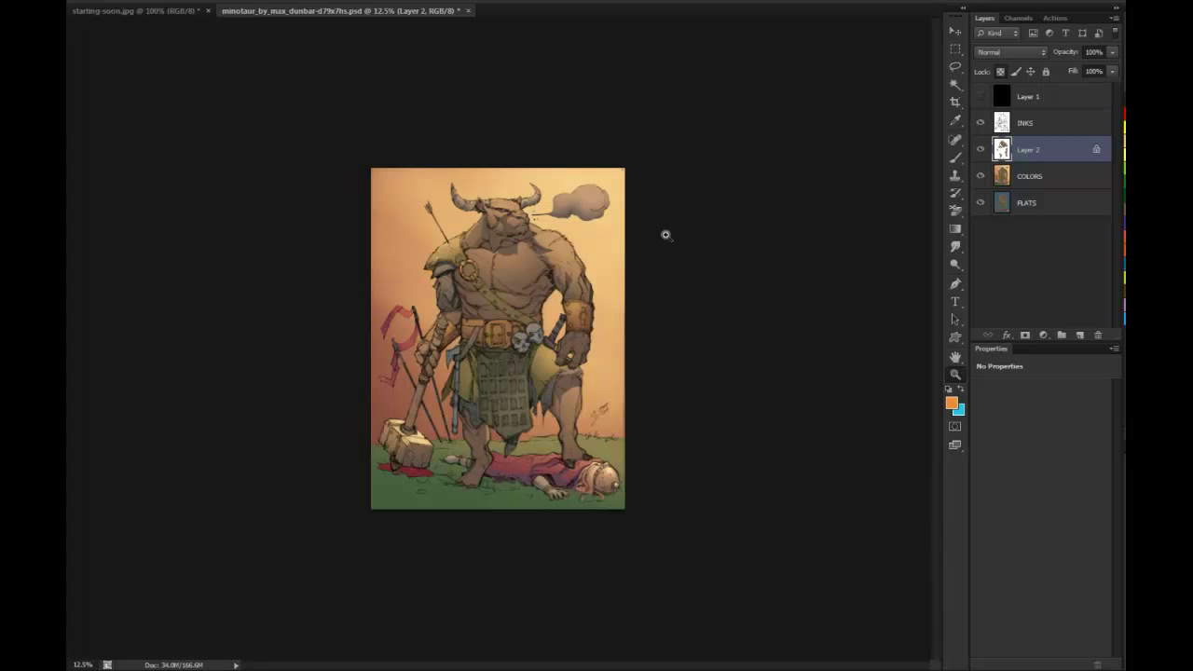
left_click(551, 256)
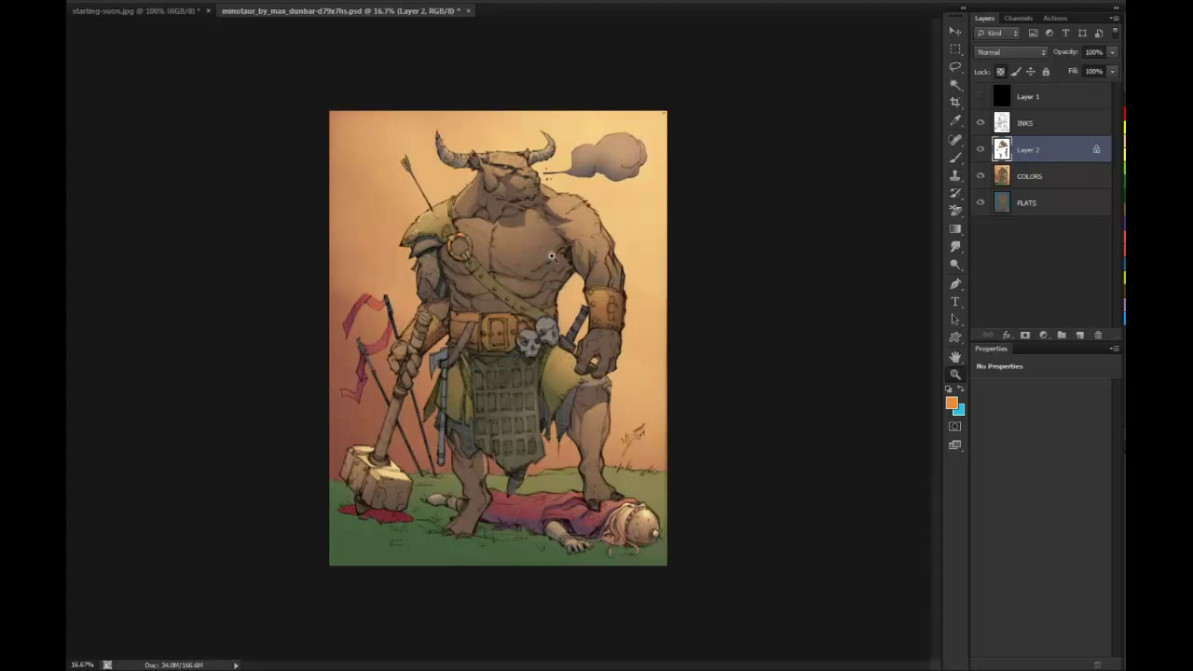
Magic-wand the shoulder armor and chest strap on the FLATS layer, try the brush there, switch to the COLORS layer, and deselect
left_click(1039, 204)
key("w")
left_click(499, 291)
key("b")
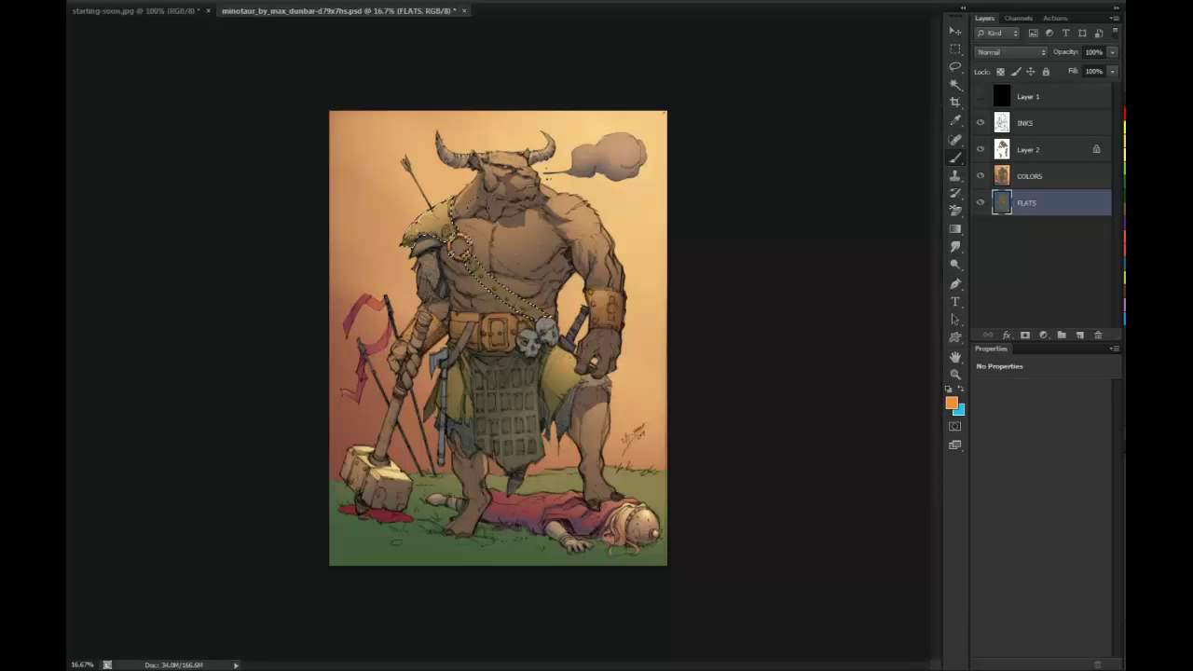
mouse_move(477, 218)
left_mouse_down()
mouse_move(513, 229)
mouse_move(485, 224)
left_mouse_up()
left_click(1035, 179)
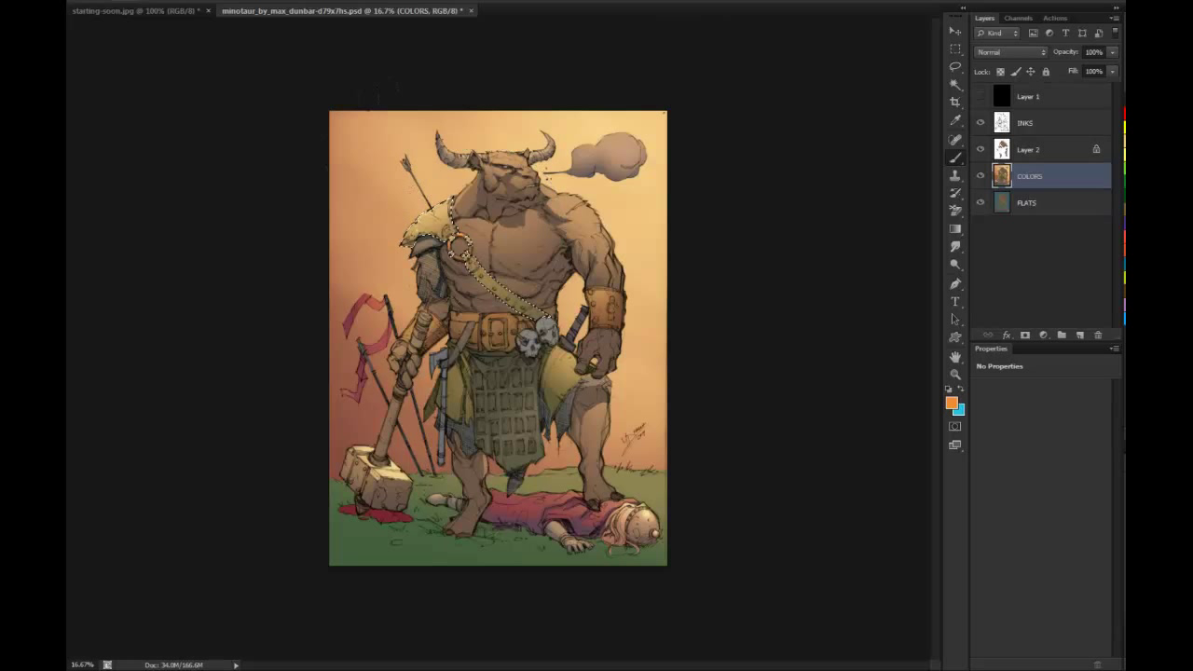
key("ctrl+d")
key("l")
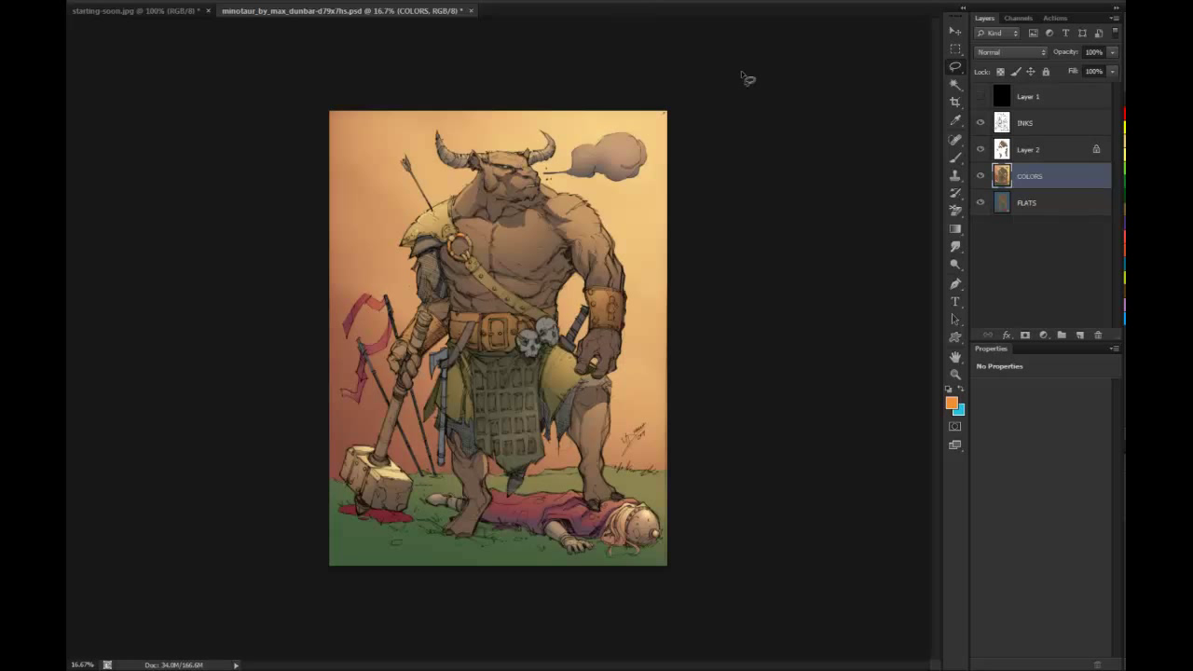
Turn on the black Color-mode Layer 1 to examine the illustration's values in grayscale, and hide it again
left_click(980, 96)
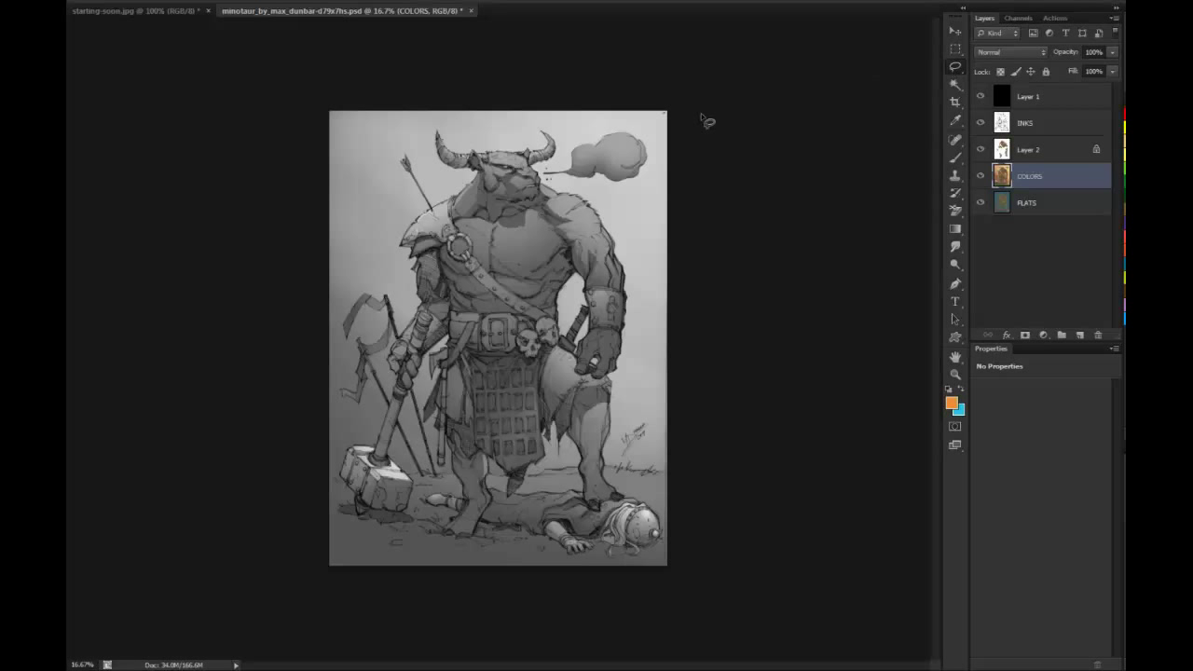
left_click(954, 375)
left_click(825, 410, "alt")
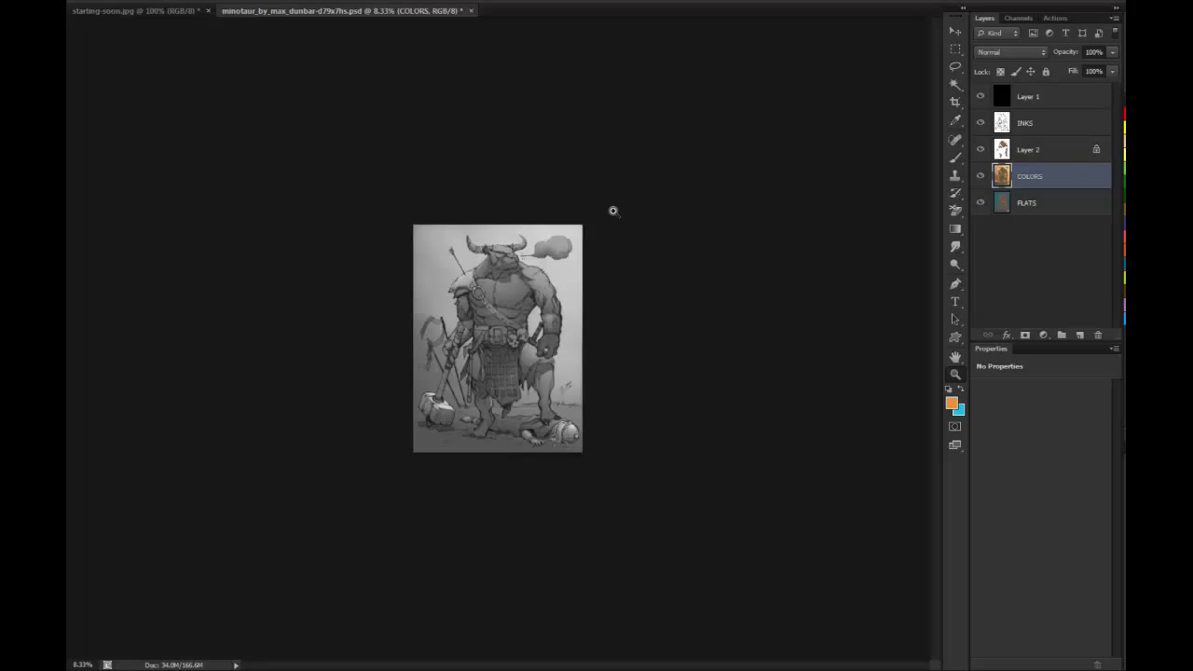
left_click(530, 316)
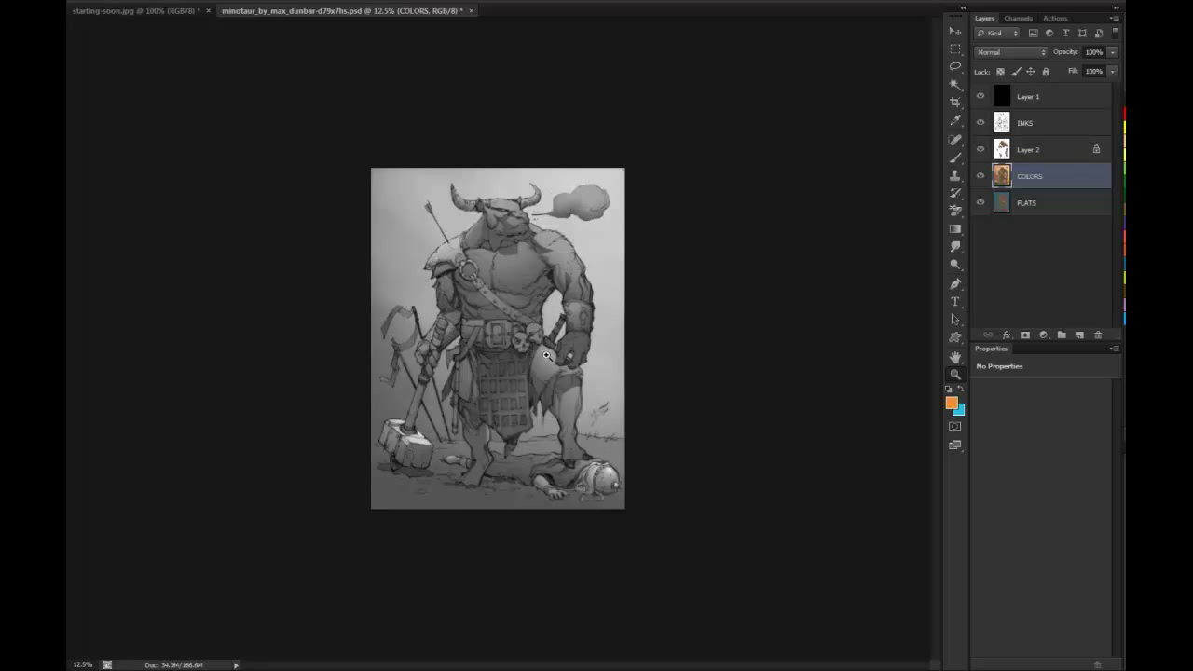
left_click(543, 353)
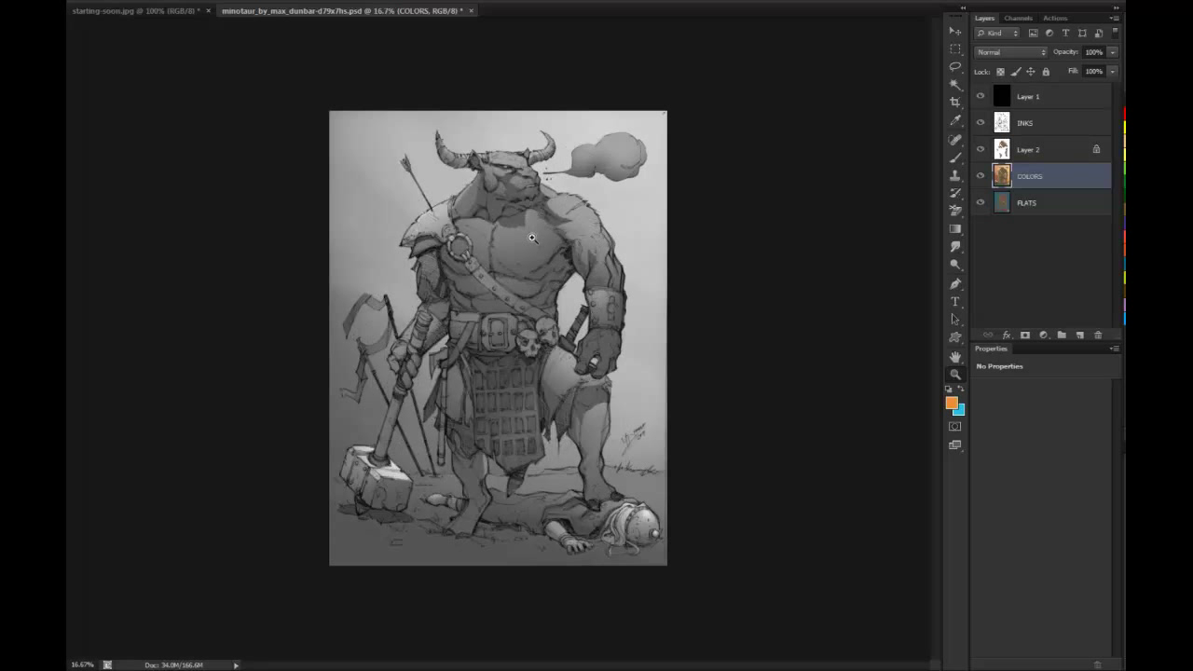
left_click(1033, 96)
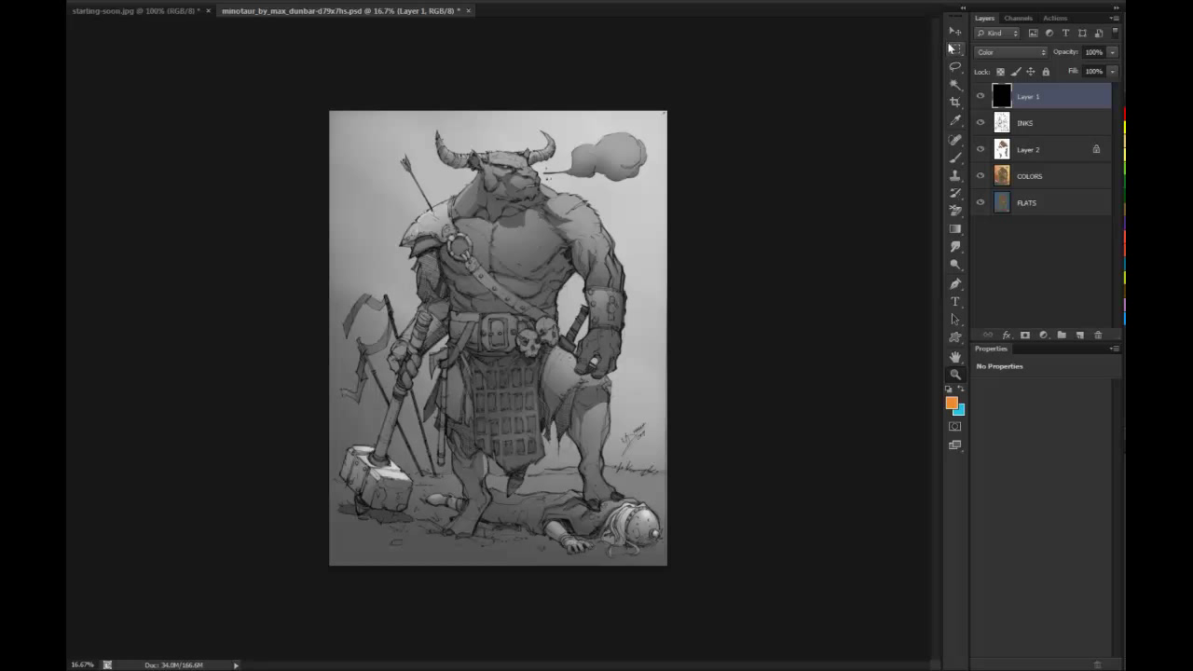
left_click(526, 238)
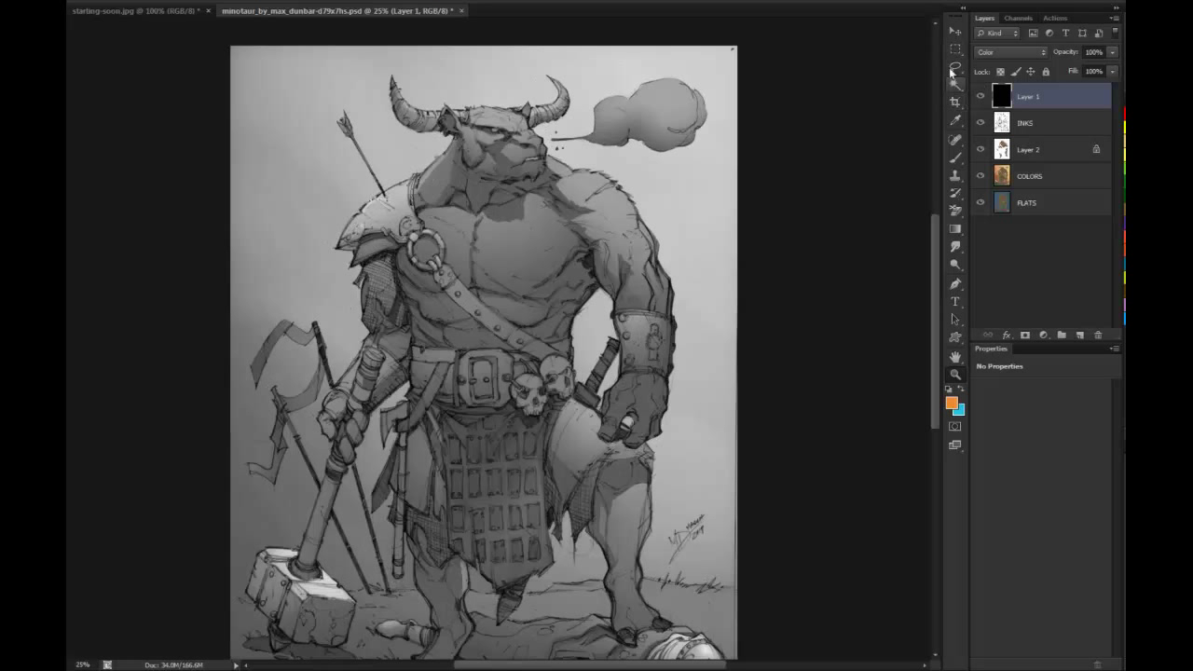
left_click(980, 96)
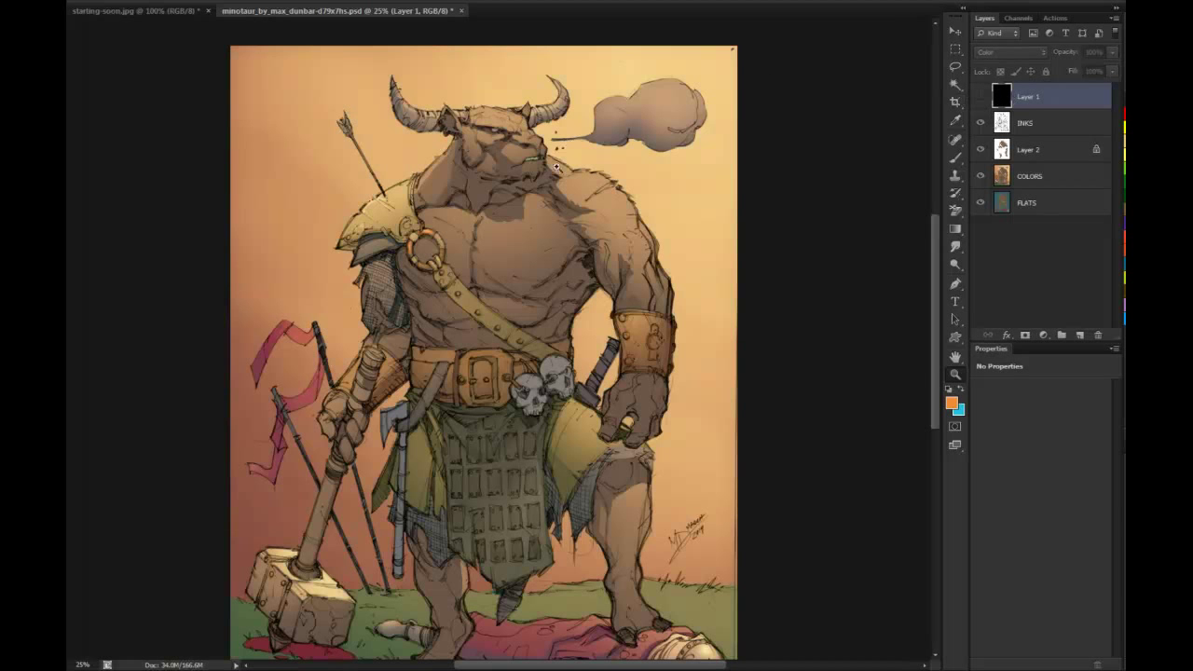
Lasso the lit planes of the minotaur's face: forehead, brow, cheek, muzzle, nose and chin
left_click_drag(556, 166, 546, 160)
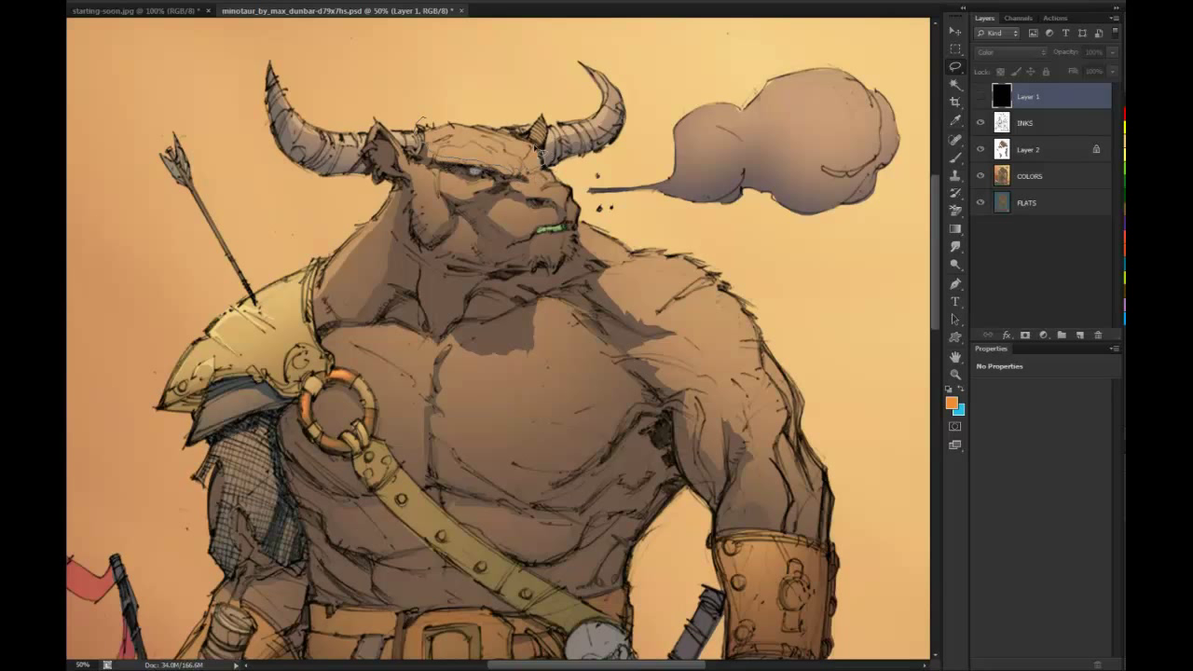
mouse_move(538, 146)
left_mouse_down()
mouse_move(443, 119)
mouse_move(538, 16)
mouse_move(508, 174)
mouse_move(556, 183)
mouse_move(548, 174)
mouse_move(520, 184)
mouse_move(563, 207)
mouse_move(569, 191)
mouse_move(547, 191)
mouse_move(544, 215)
mouse_move(513, 207)
left_mouse_up()
mouse_move(534, 219)
left_mouse_down()
mouse_move(575, 196)
mouse_move(571, 216)
mouse_move(581, 187)
left_mouse_up()
mouse_move(417, 209)
left_mouse_down()
mouse_move(440, 194)
mouse_move(416, 199)
mouse_move(404, 160)
left_mouse_up()
mouse_move(541, 160)
left_mouse_down()
mouse_move(543, 116)
mouse_move(522, 136)
left_mouse_up()
key("b")
key("l")
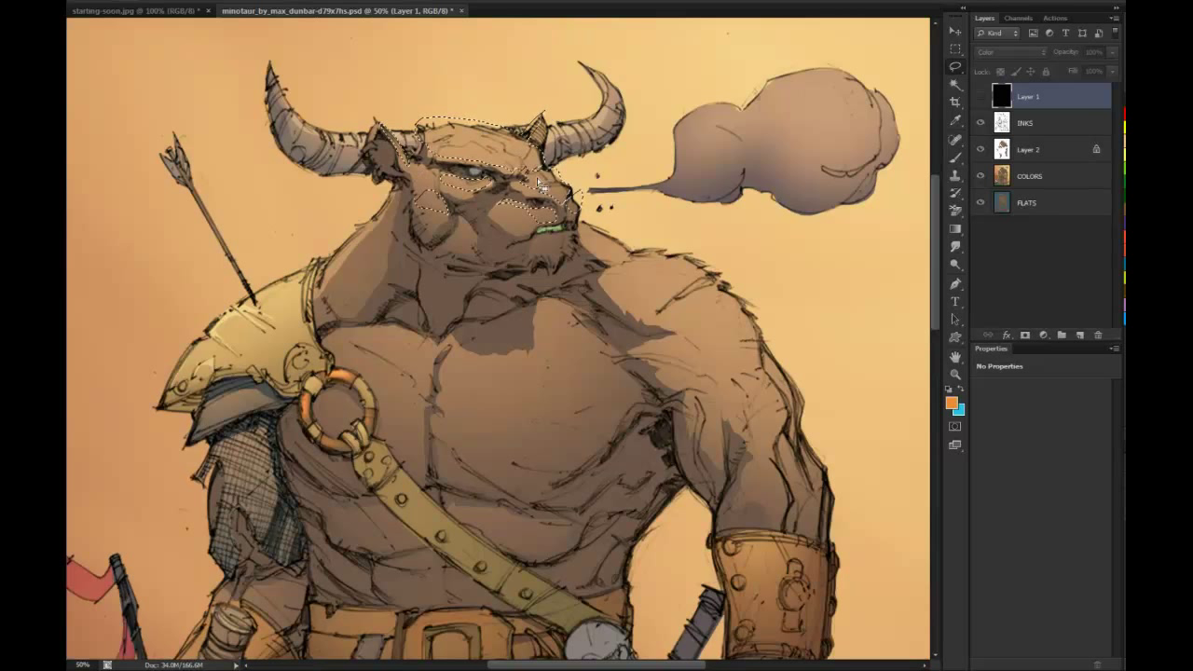
mouse_move(573, 237)
left_mouse_down()
mouse_move(548, 242)
mouse_move(574, 233)
left_mouse_up()
Brush a lighter tan over the selected face planes on Layer 2 and deselect
key("b")
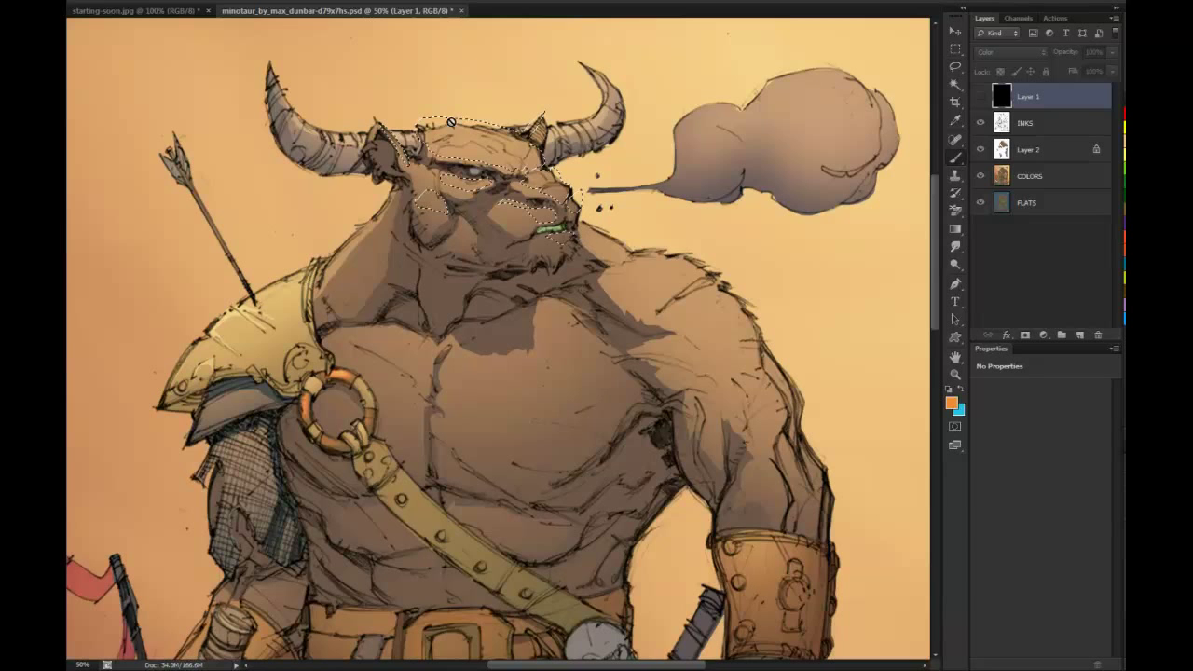
left_click_drag(482, 181, 622, 134)
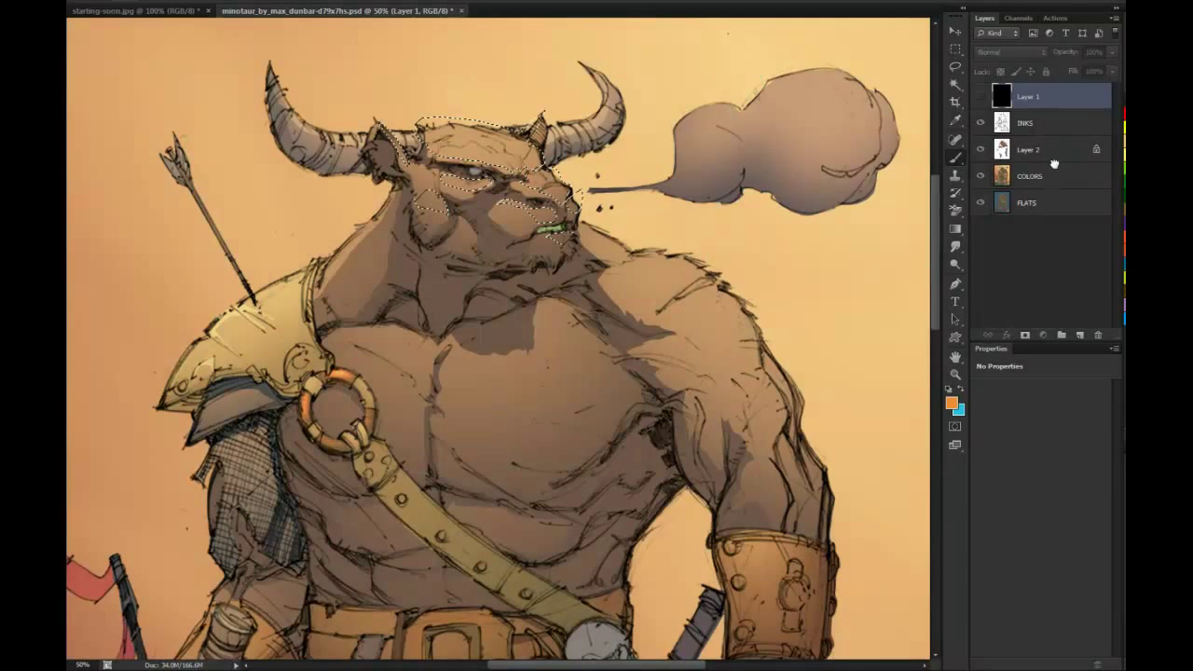
left_click(1044, 175)
left_click(1033, 149)
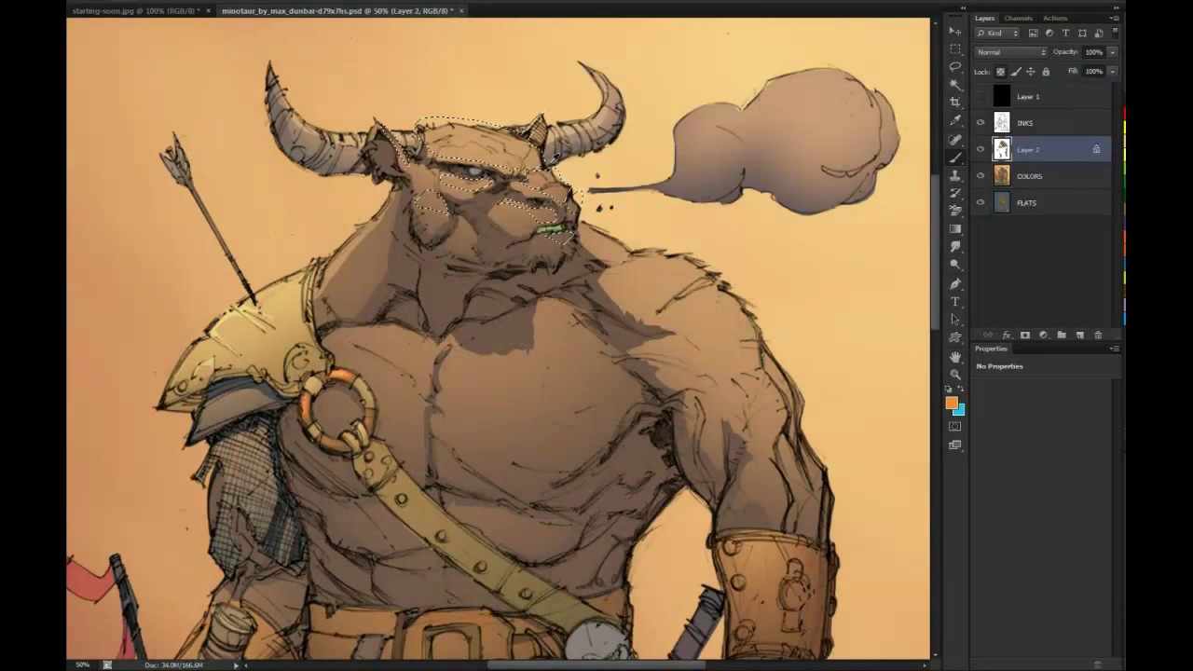
mouse_move(554, 165)
left_mouse_down()
mouse_move(469, 104)
mouse_move(528, 156)
mouse_move(455, 183)
left_mouse_up()
key("l")
key("b")
key("l")
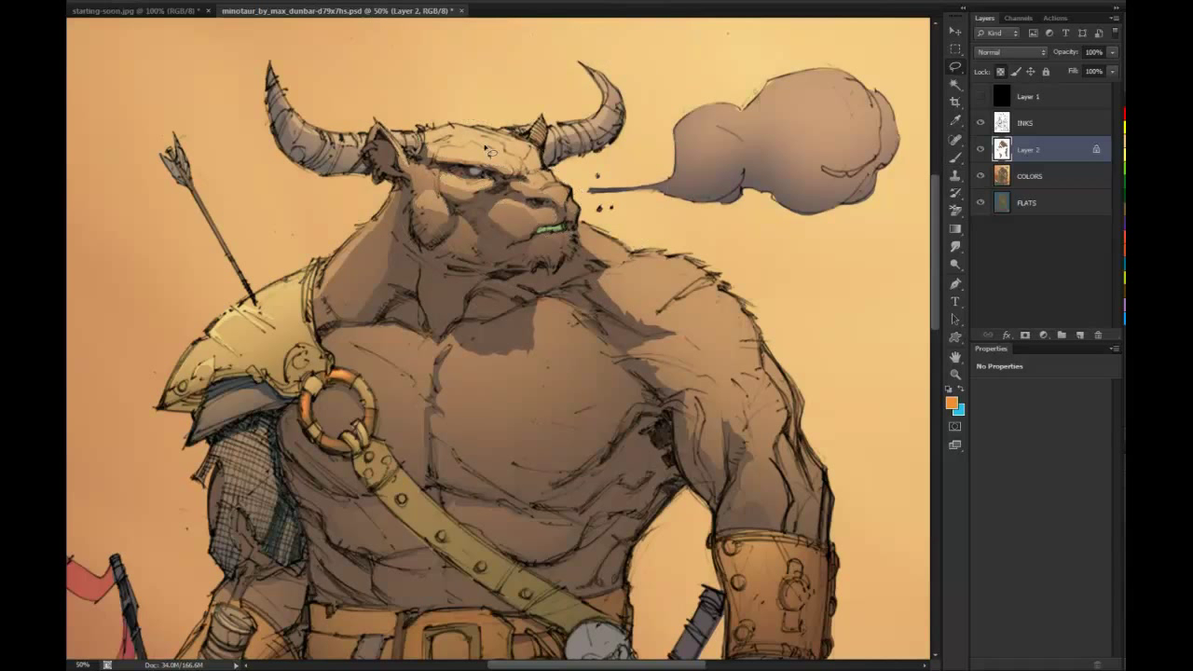
Lasso the lit side of the shoulder and upper arm down to the bracer, brush it light tan, and deselect
key("f")
mouse_move(783, 544)
left_mouse_down()
mouse_move(867, 373)
mouse_move(664, 212)
mouse_move(587, 222)
mouse_move(802, 555)
left_mouse_up()
key("b")
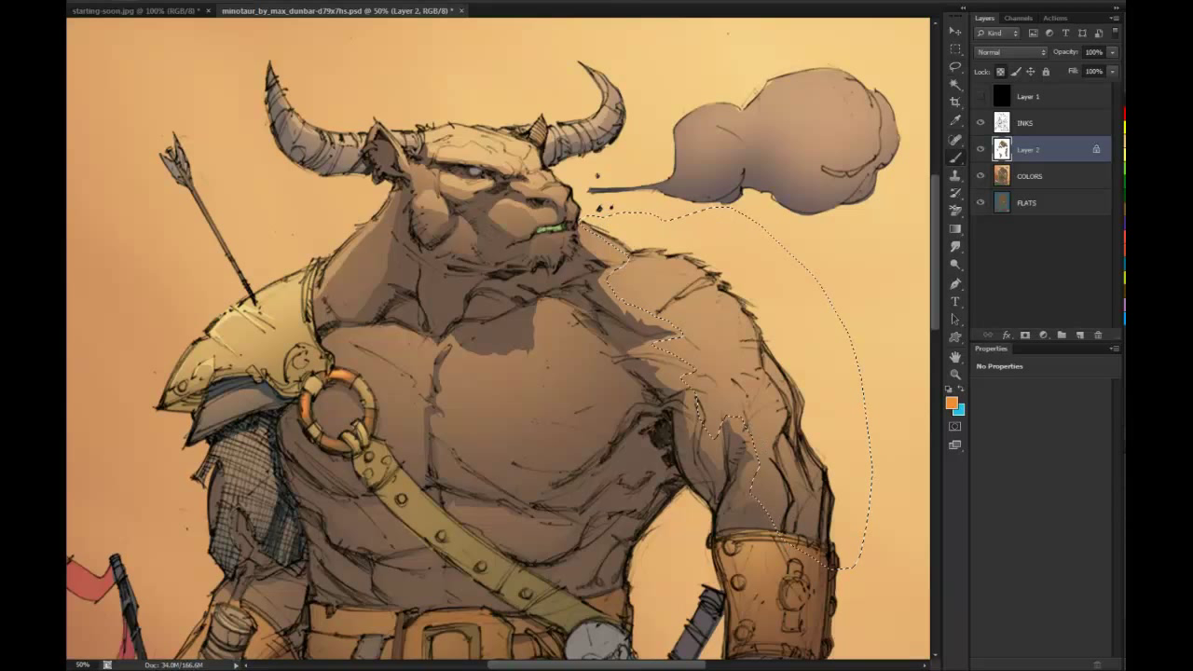
mouse_move(724, 313)
left_mouse_down()
mouse_move(713, 349)
mouse_move(680, 286)
left_mouse_up()
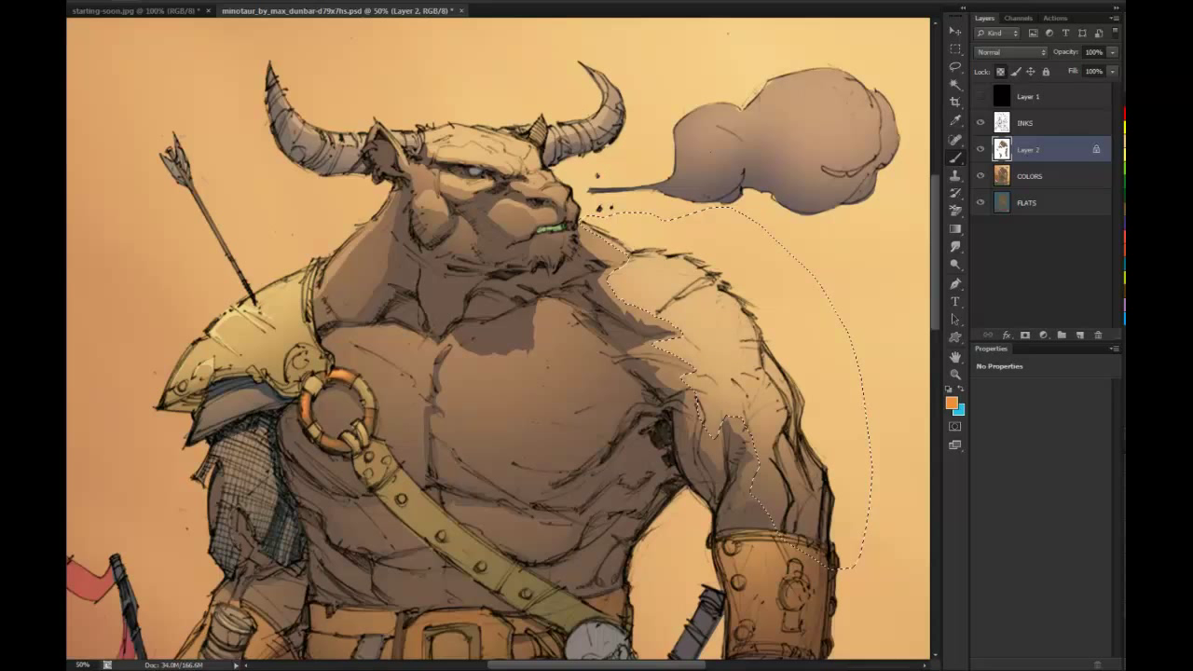
key("l")
key("ctrl+d")
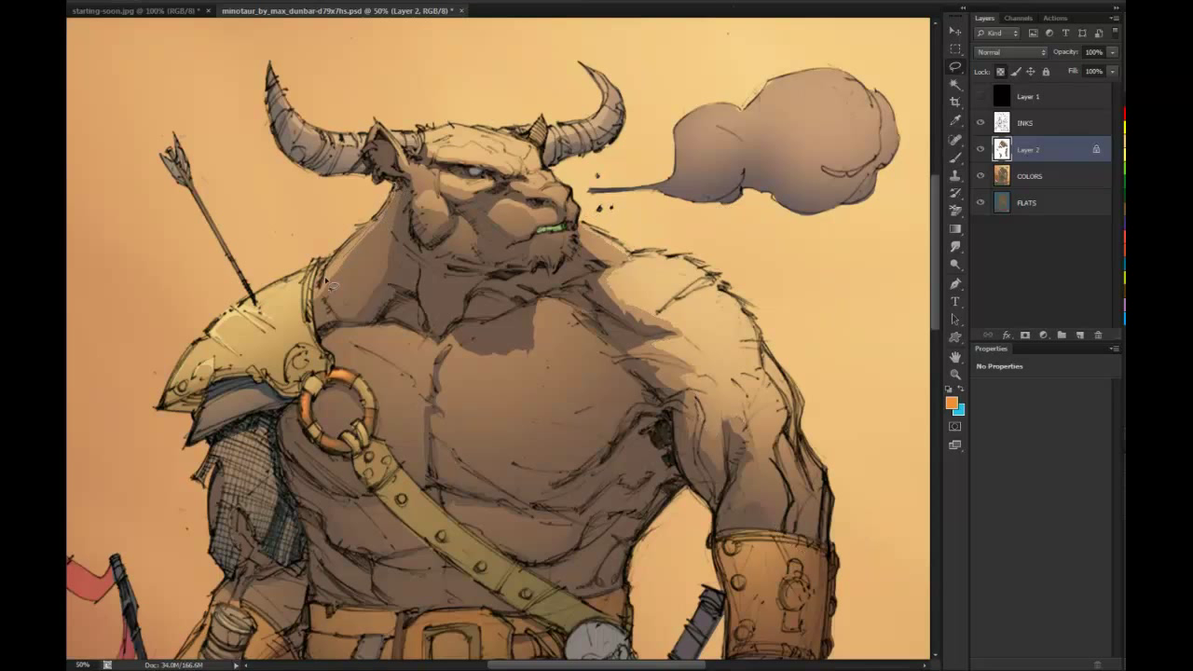
Lasso a thin rim along the back of the neck above the shoulder armor, brush it lighter, deselect, and check the full illustration
mouse_move(309, 303)
left_mouse_down()
mouse_move(361, 215)
mouse_move(393, 194)
left_mouse_up()
key("b")
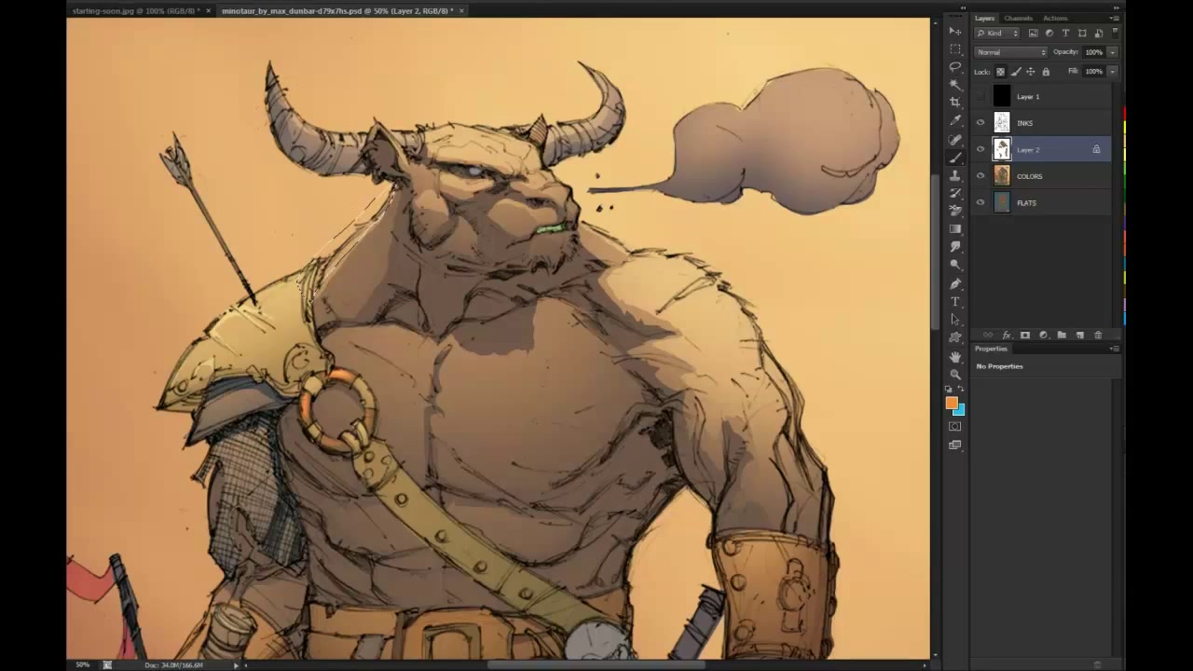
key("l")
key("ctrl+d")
left_click(957, 375)
left_click(879, 438, "alt")
left_click(879, 438, "alt")
left_click(879, 437, "alt")
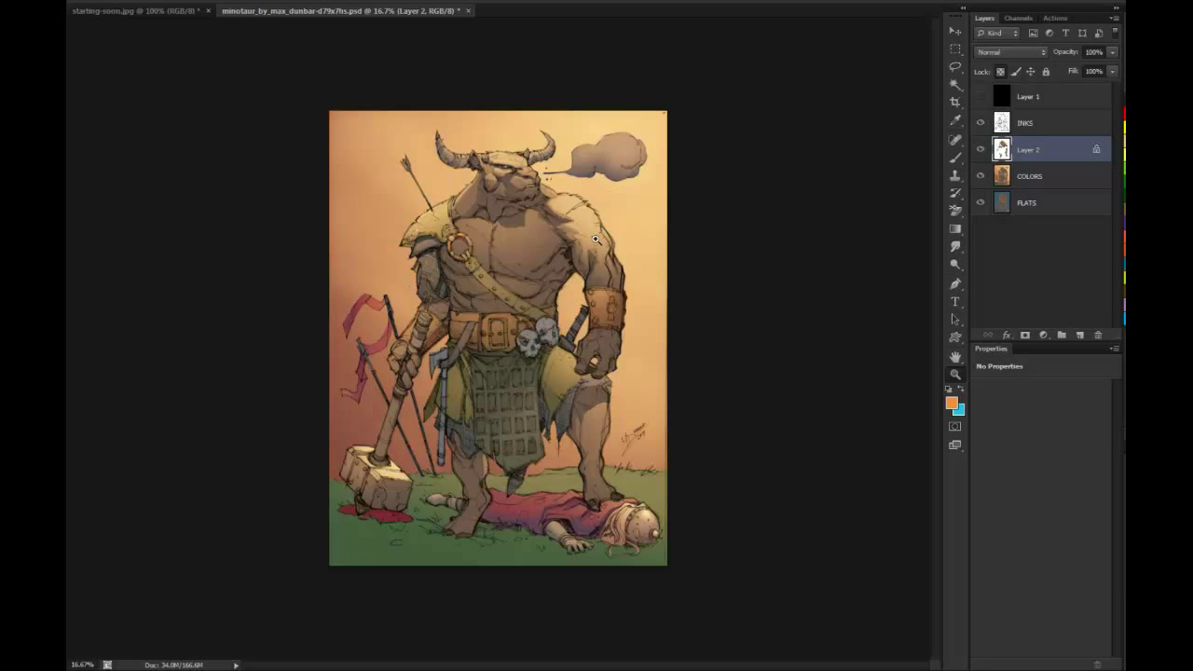
Lasso the lit areas of both pectorals around the neck shadow, brush them light tan, deselect, and check the full illustration
left_click(541, 229)
key("l")
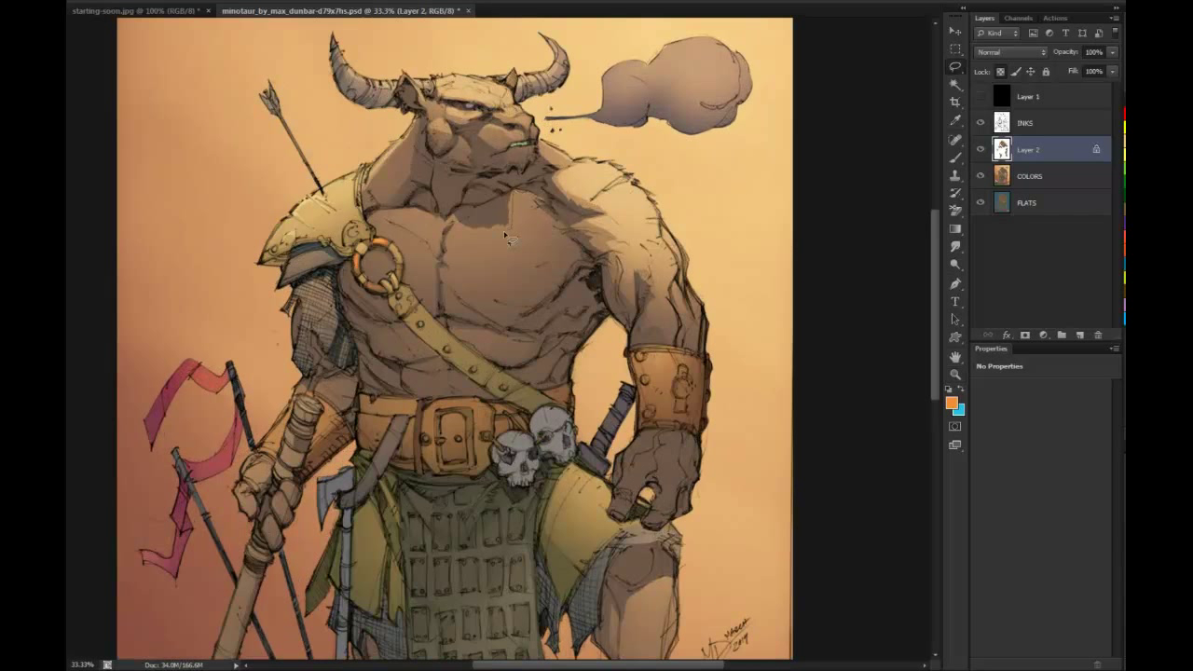
mouse_move(456, 224)
left_mouse_down()
mouse_move(462, 312)
mouse_move(518, 311)
mouse_move(559, 291)
mouse_move(578, 263)
mouse_move(552, 224)
mouse_move(555, 199)
mouse_move(451, 224)
left_mouse_up()
key("f")
key("f")
left_click_drag(384, 215, 449, 229)
key("b")
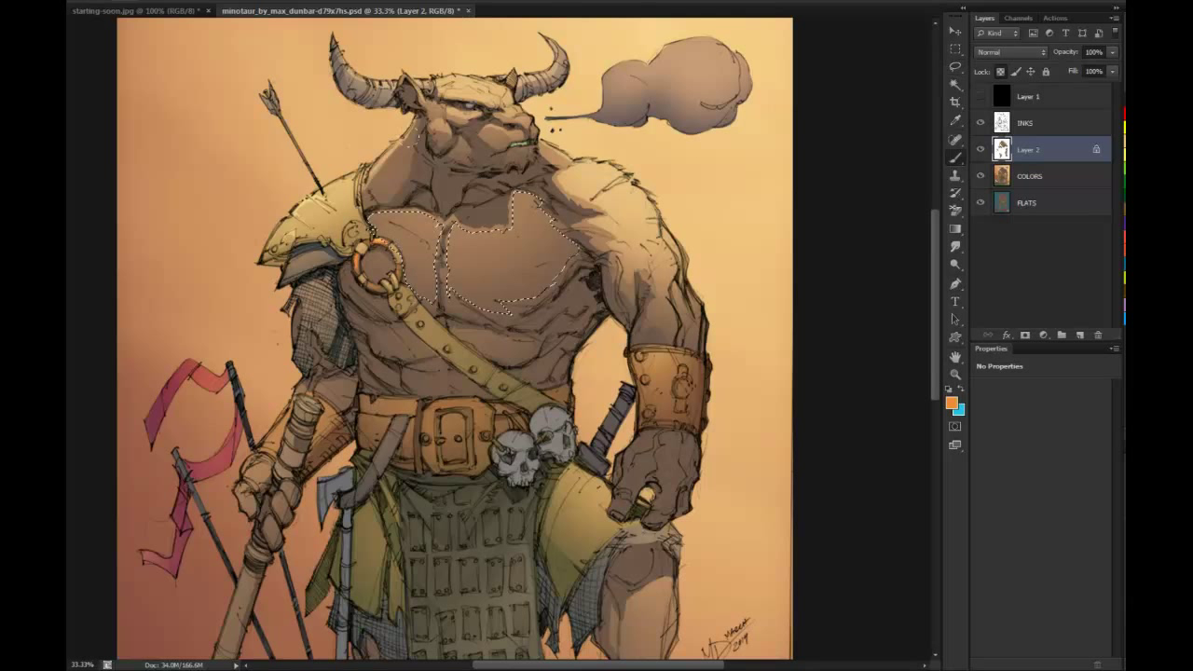
left_click_drag(495, 228, 401, 228)
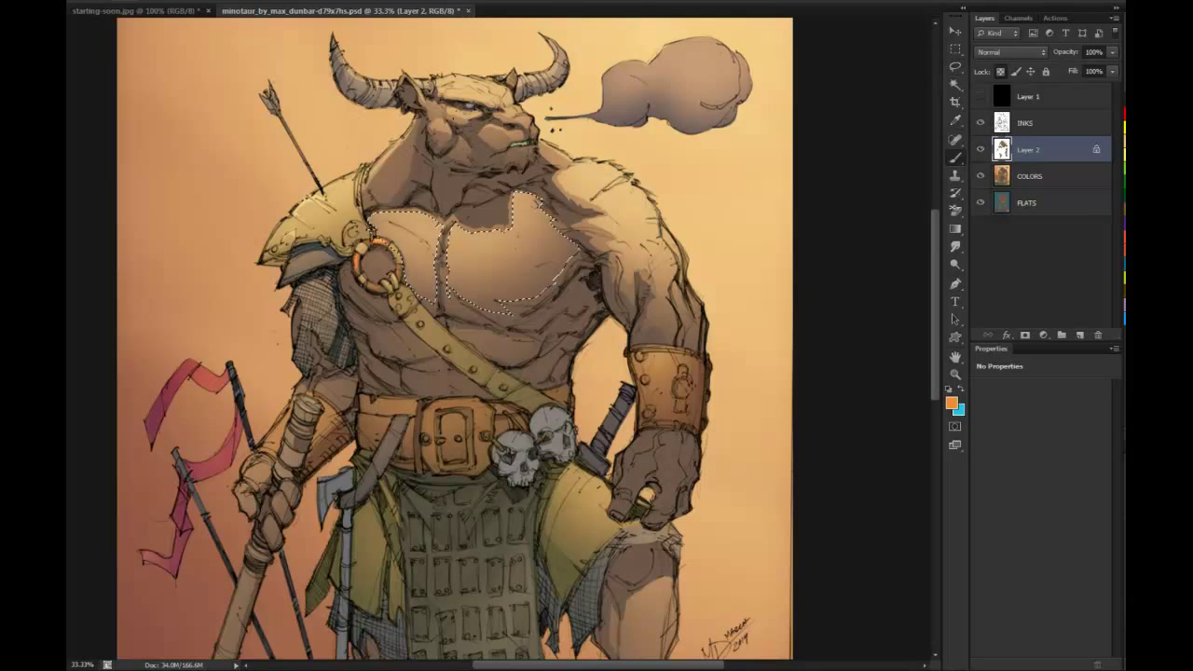
key("ctrl+d")
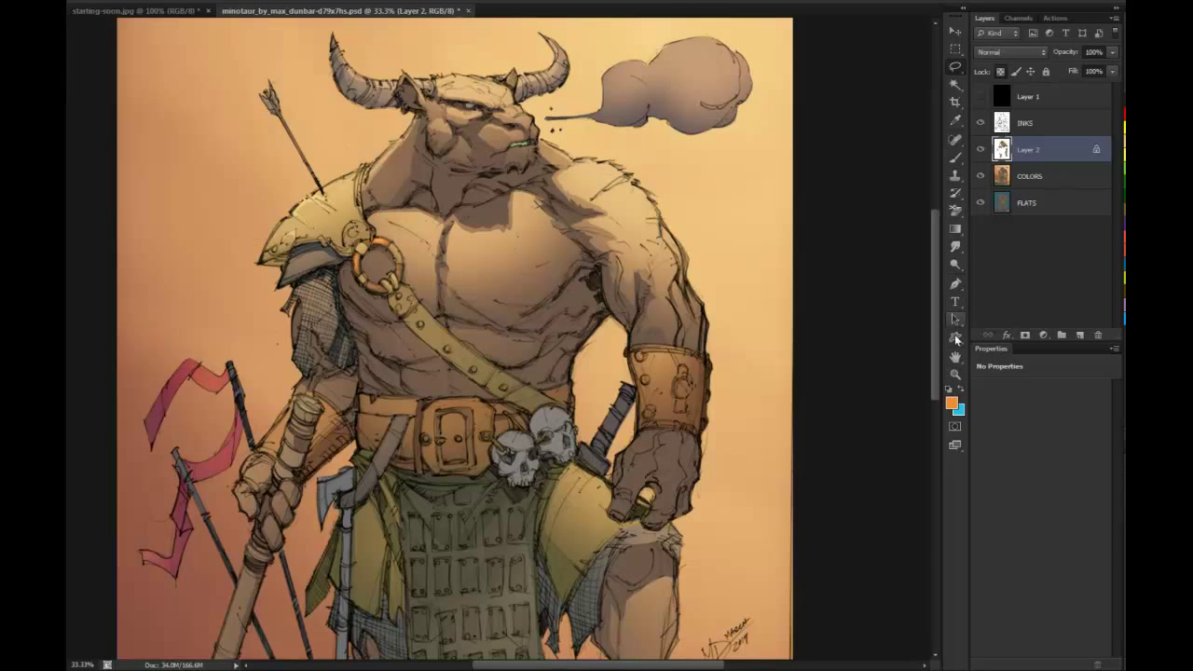
left_click(954, 373)
left_click(884, 385, "alt")
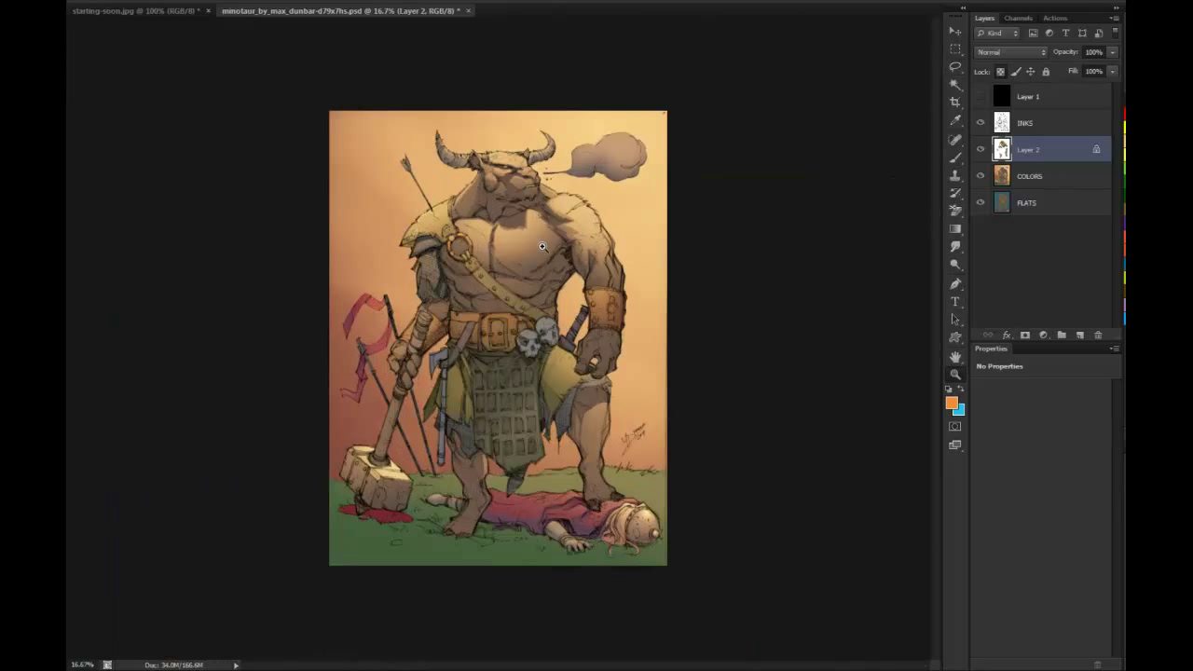
Magic-wand the sky background on the FLATS layer and shift its midtones toward cyan, about -18, with Color Balance
left_click(1035, 177)
left_click(1035, 204)
key("w")
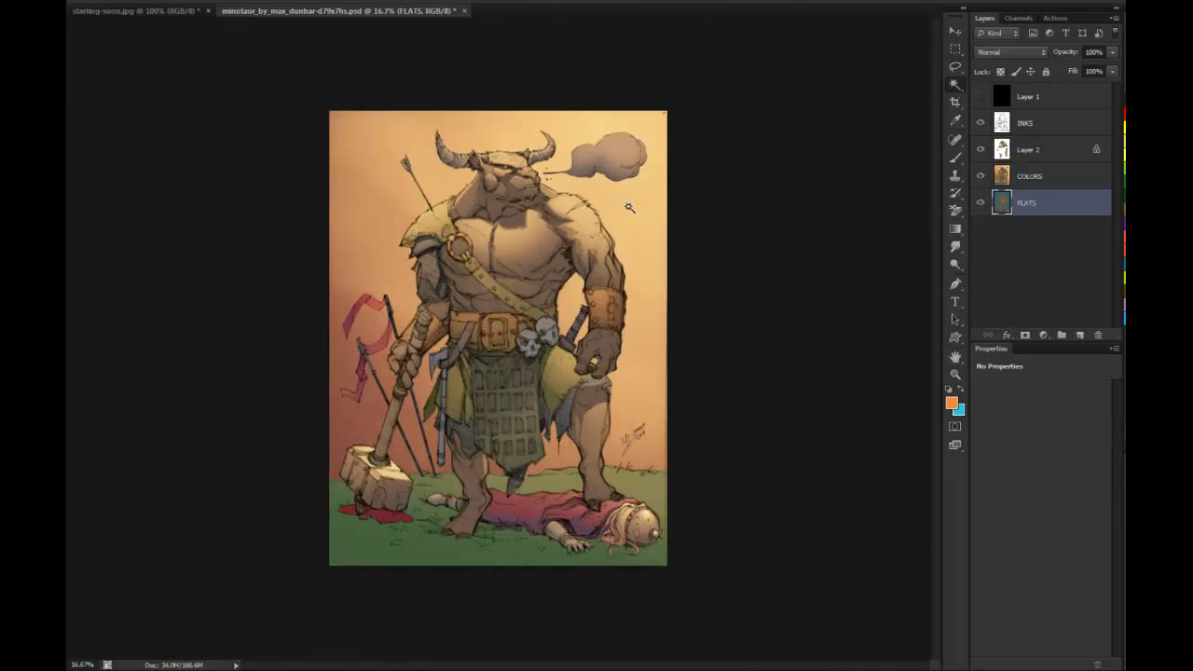
left_click(654, 194)
key("ctrl+u")
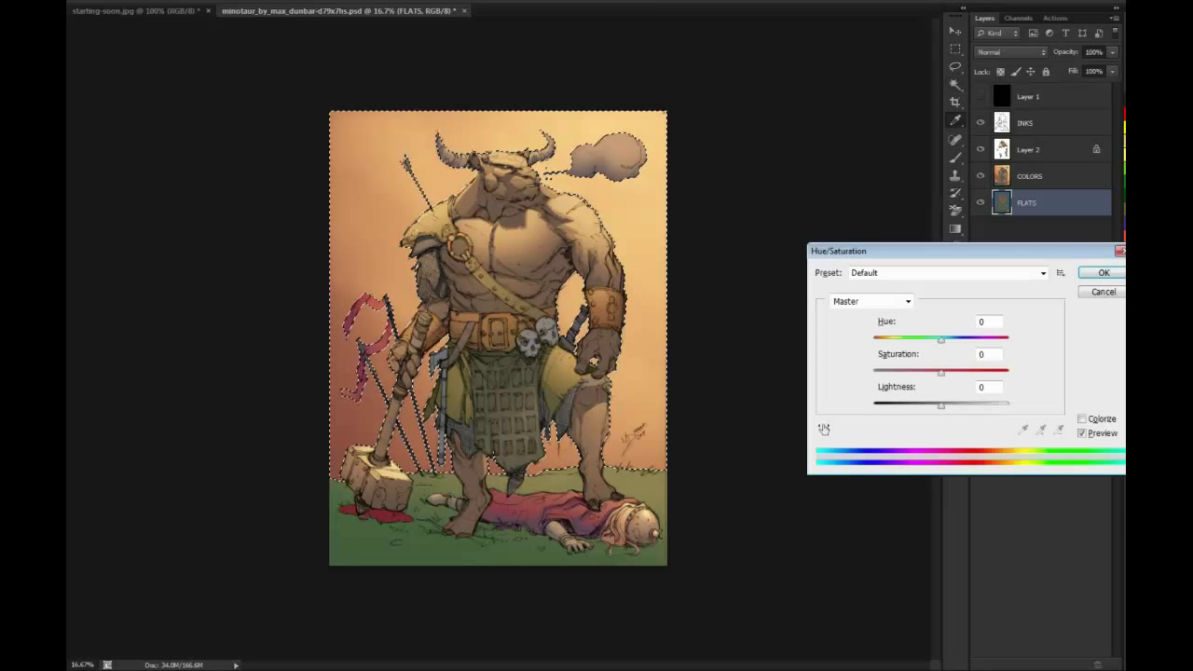
left_click(1104, 291)
key("ctrl+b")
left_click_drag(933, 195, 836, 273)
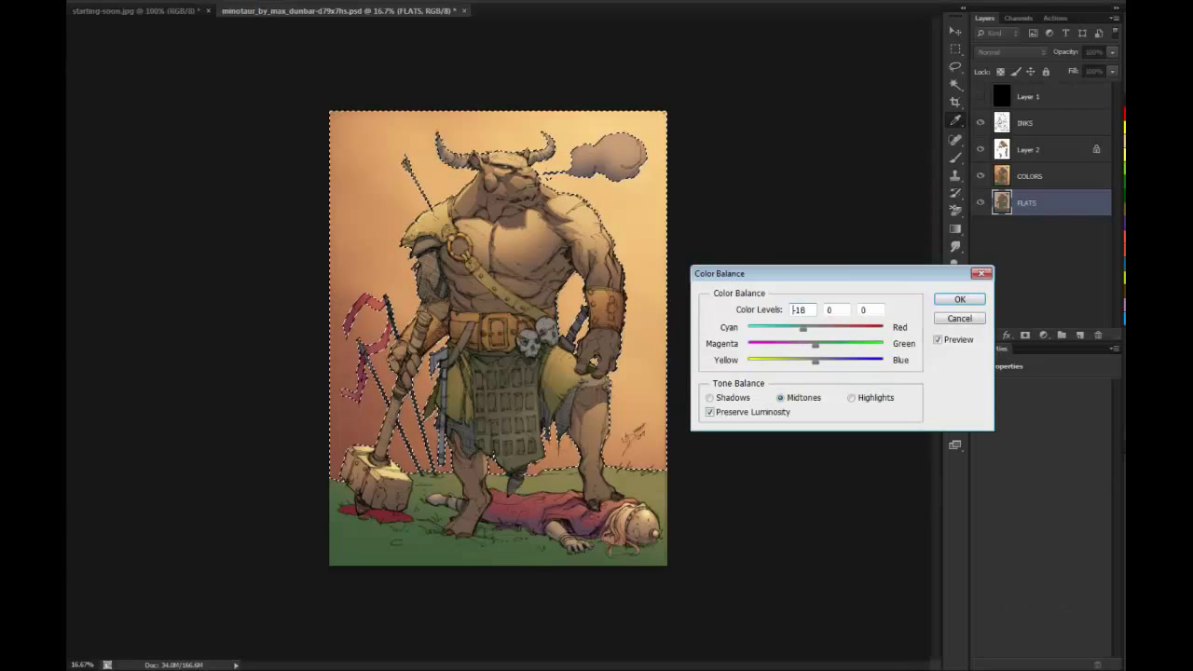
left_click_drag(789, 328, 800, 328)
left_click(960, 299)
Try a Color Balance shift of cyan -32 and magenta -7 on the sky background of the COLORS layer
left_click(1036, 174)
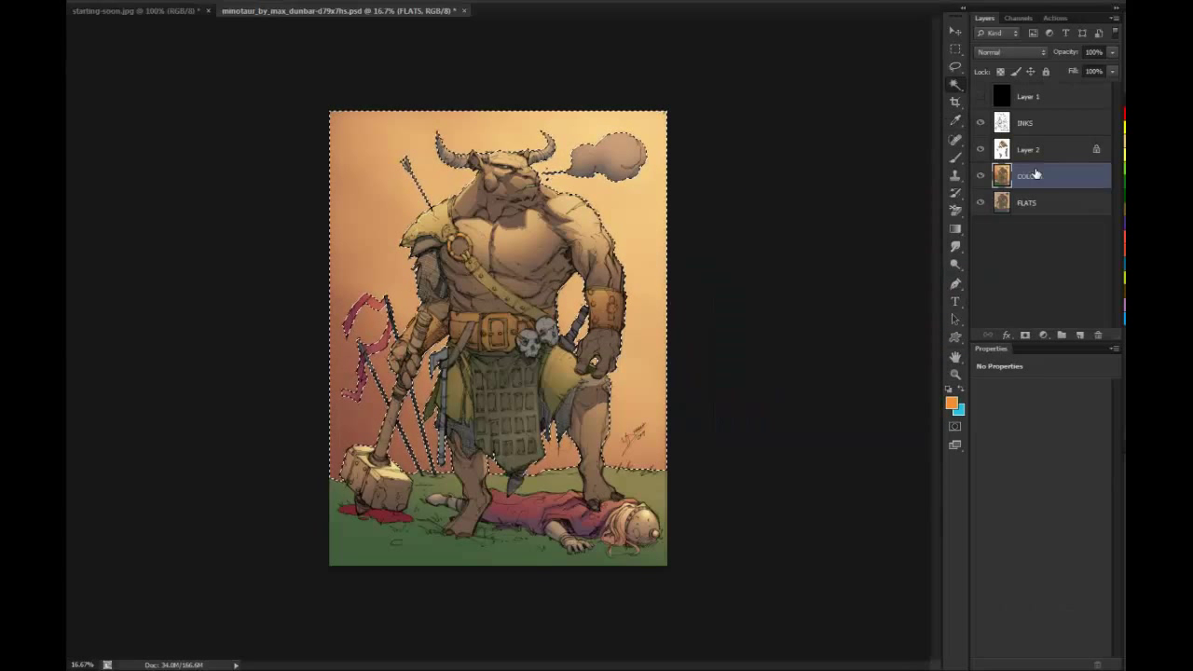
key("ctrl+b")
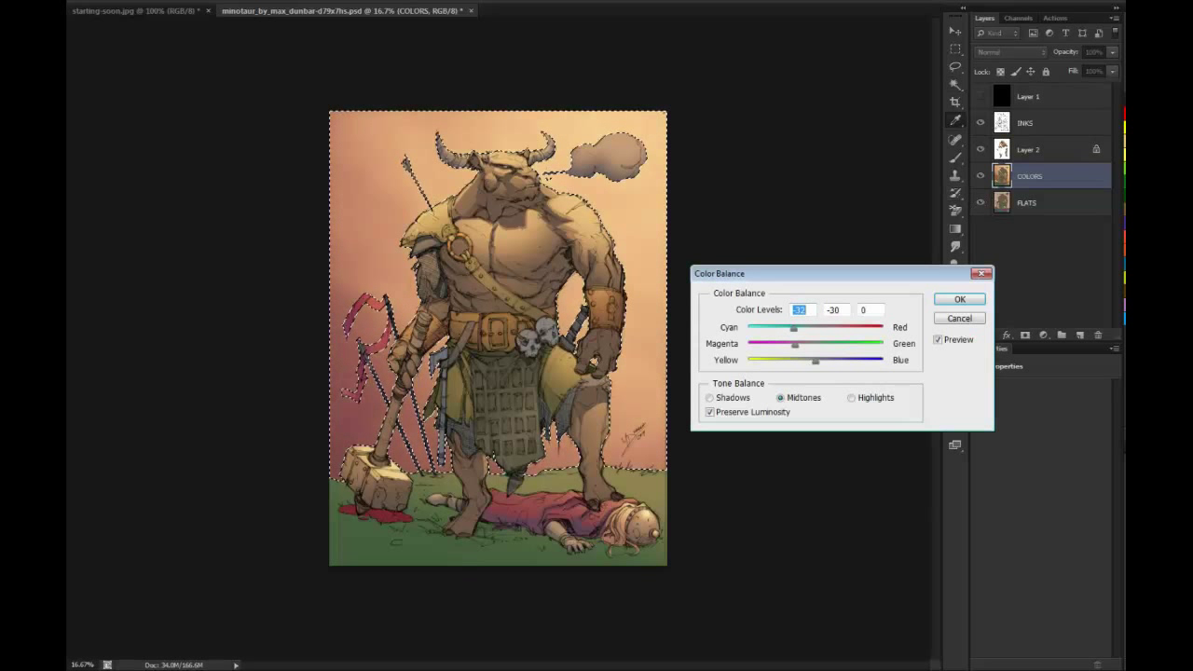
left_click_drag(799, 345, 812, 345)
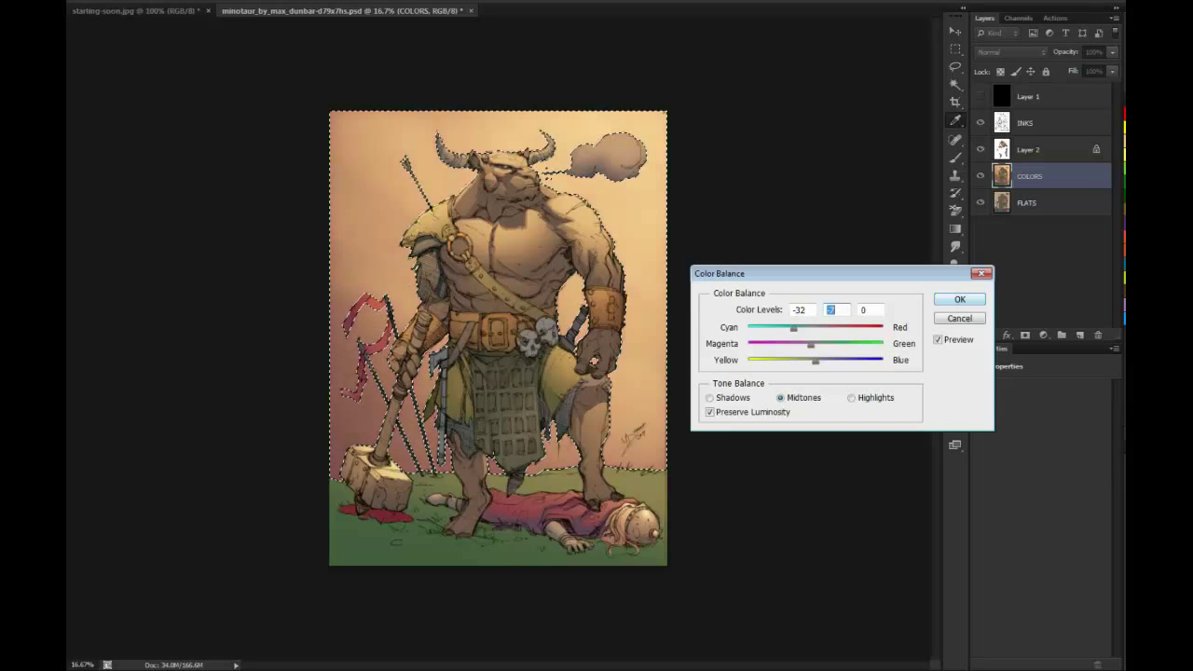
left_click(960, 299)
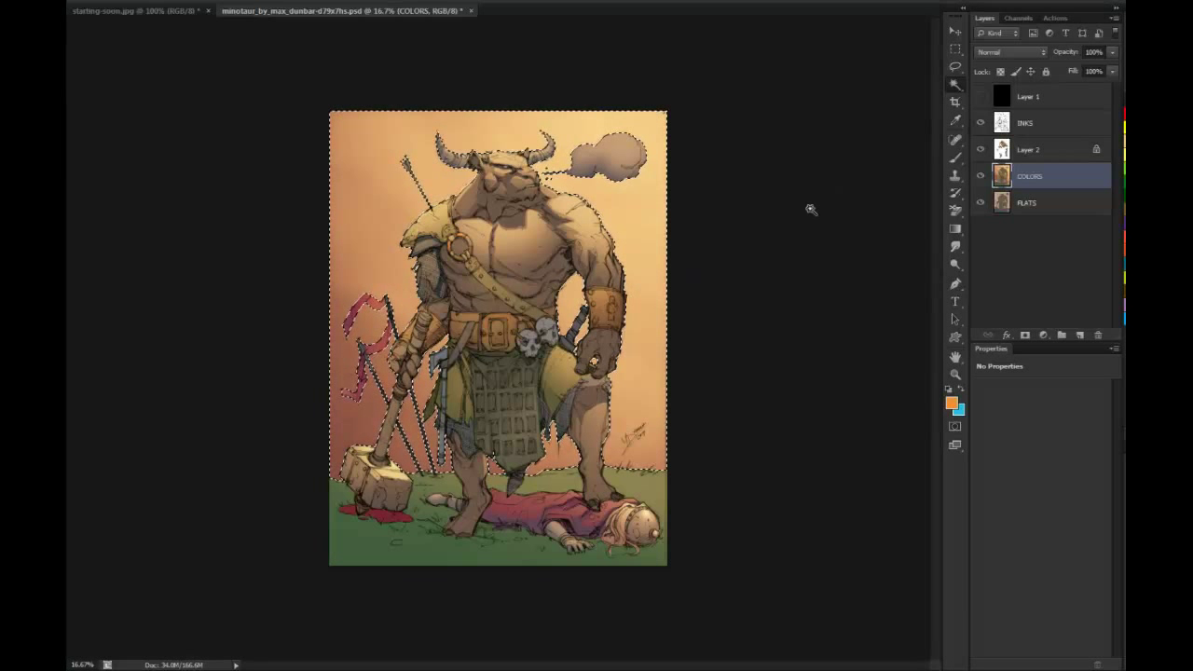
Reduce the saturation of the selected sky background on the COLORS layer to -46 with Hue/Saturation
key("ctrl+u")
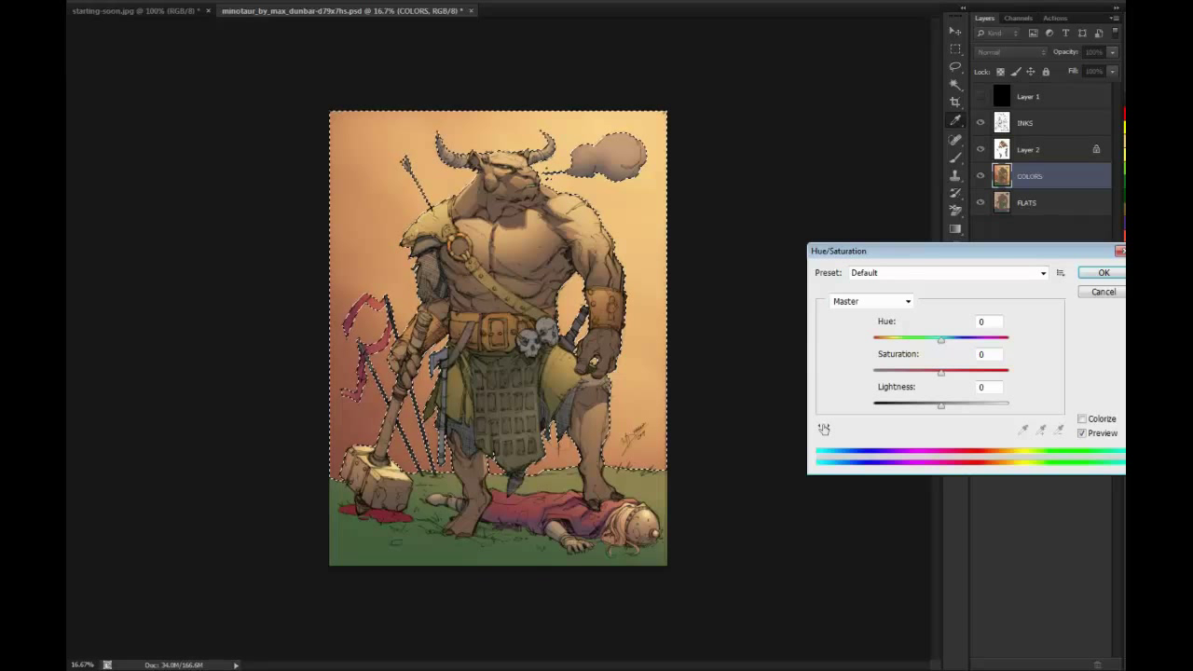
left_click_drag(942, 373, 919, 373)
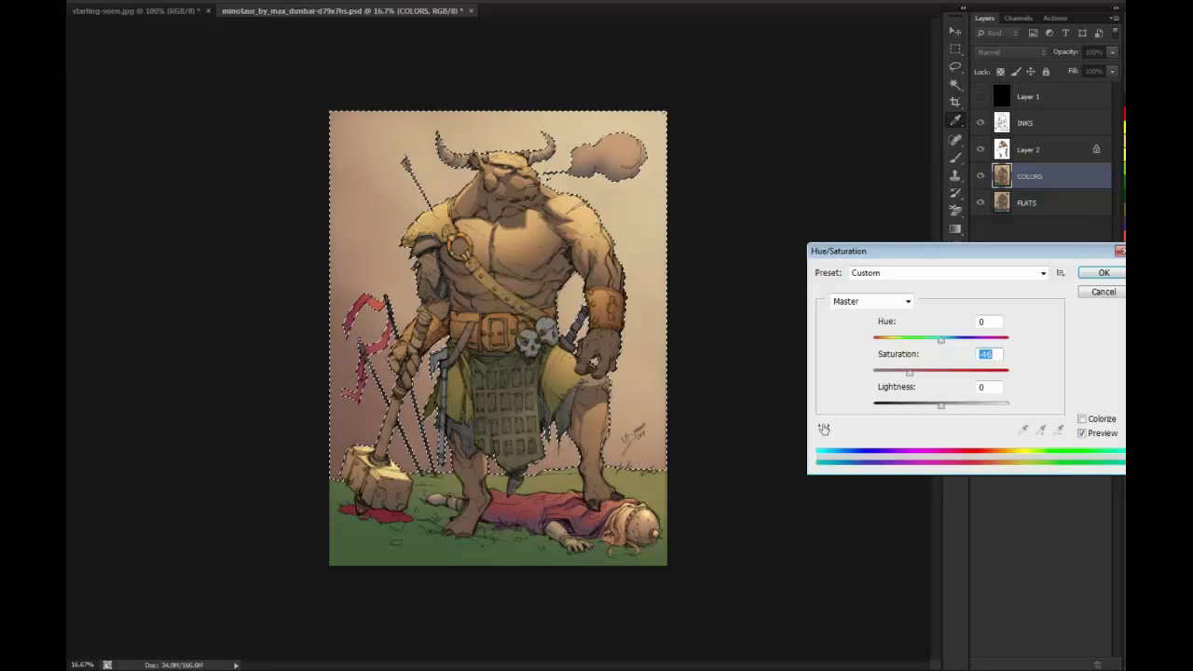
left_click(1104, 273)
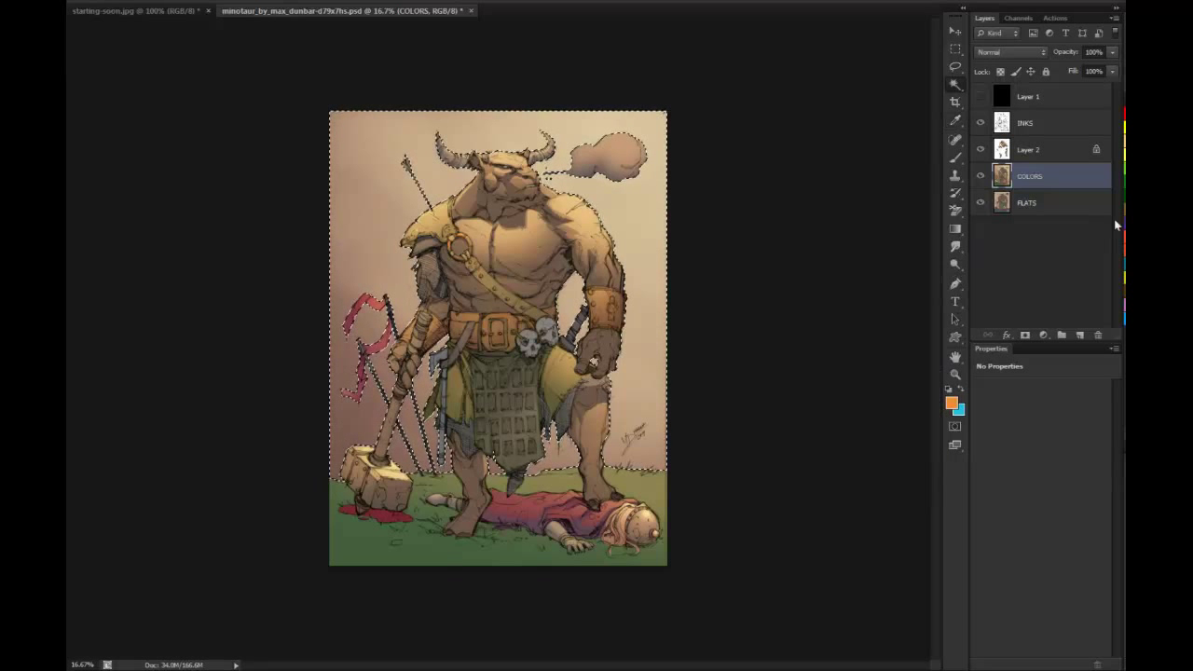
Adjust the selected sky with Hue/Saturation to hue +15, saturation -5 and lightness +11, and deselect it
key("ctrl+u")
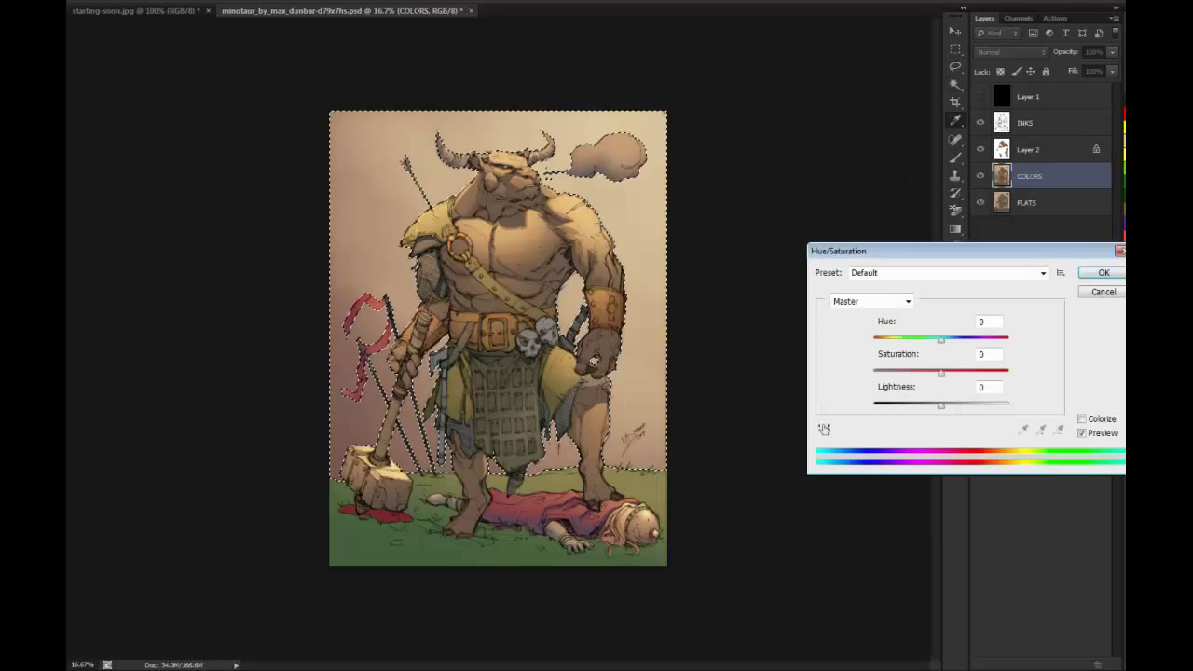
left_click_drag(942, 341, 955, 341)
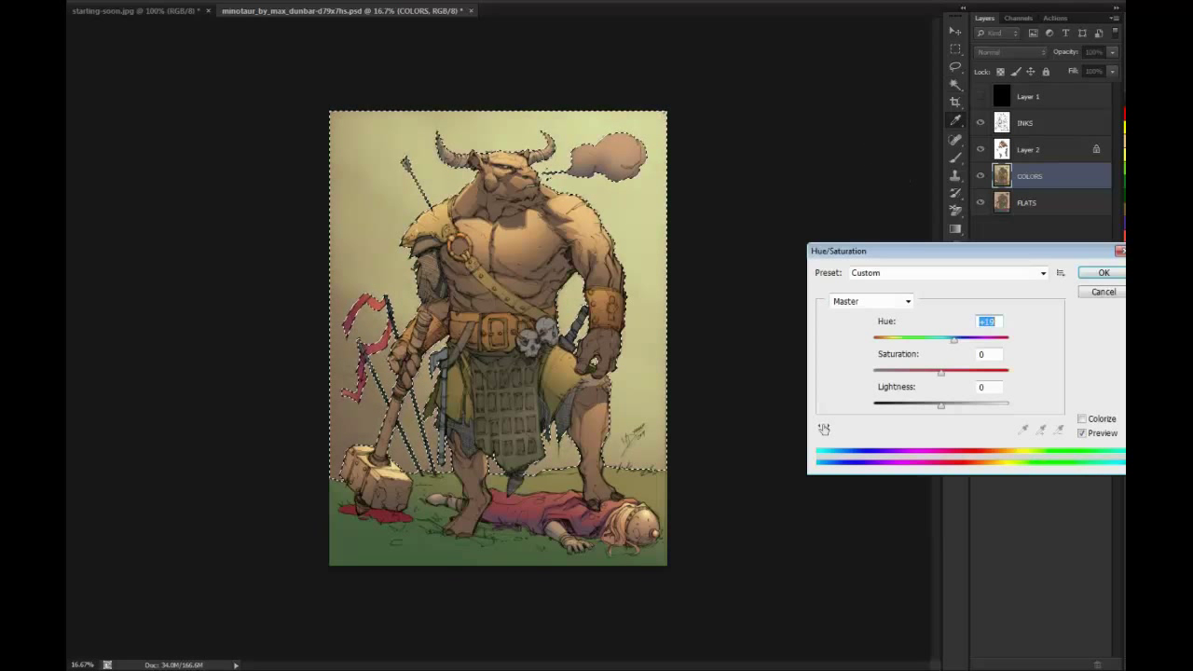
key("Tab")
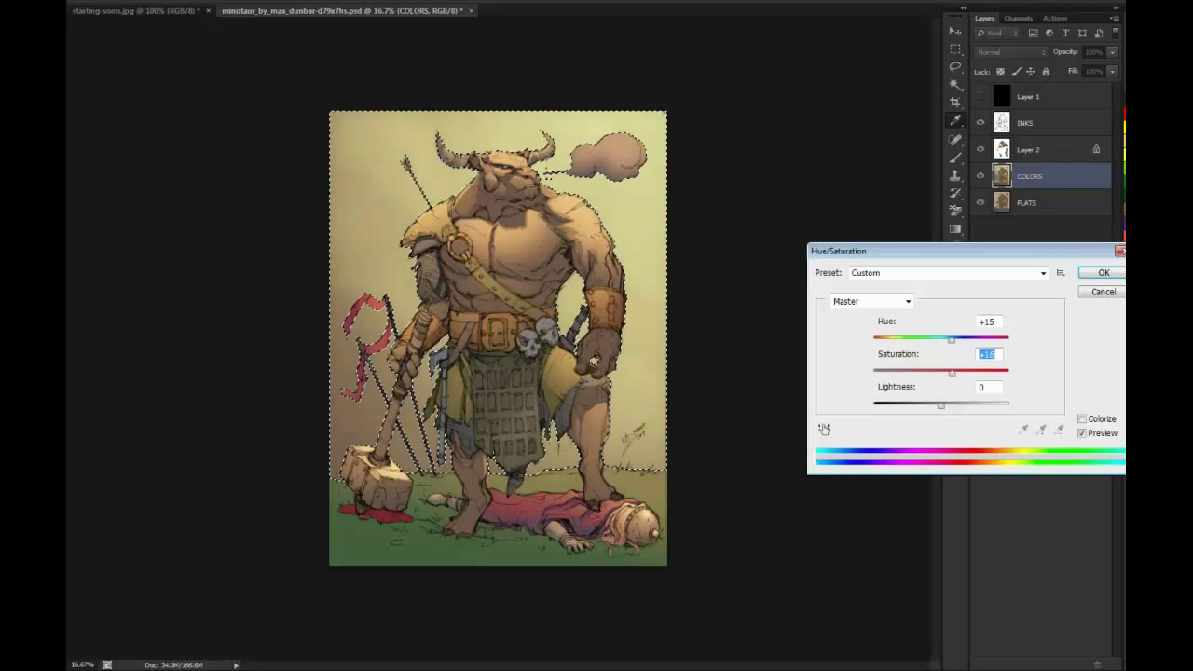
key("Down")
key("Down")
key("Down")
key("Down")
key("Down")
key("Down")
key("Down")
key("Down")
key("Up")
key("Up")
key("Up")
key("Up")
key("Up")
key("Up")
key("Up")
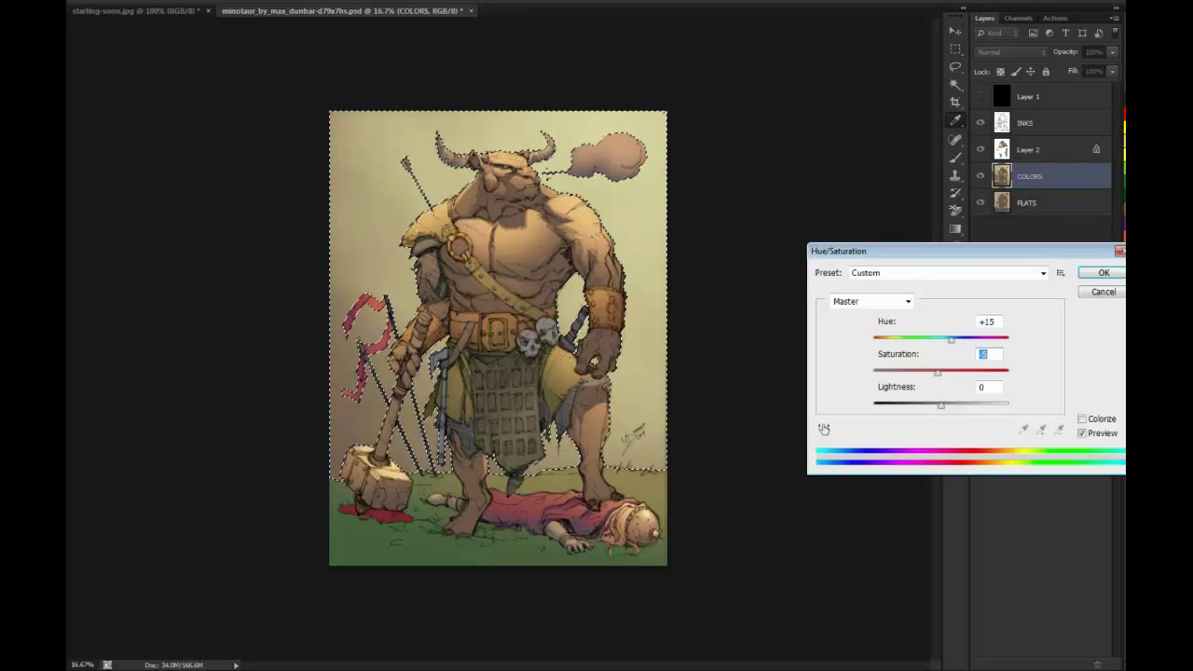
key("Tab")
key("Up")
key("Up")
key("Up")
key("Up")
key("Up")
key("Up")
key("Up")
key("Up")
key("Up")
key("Up")
key("Up")
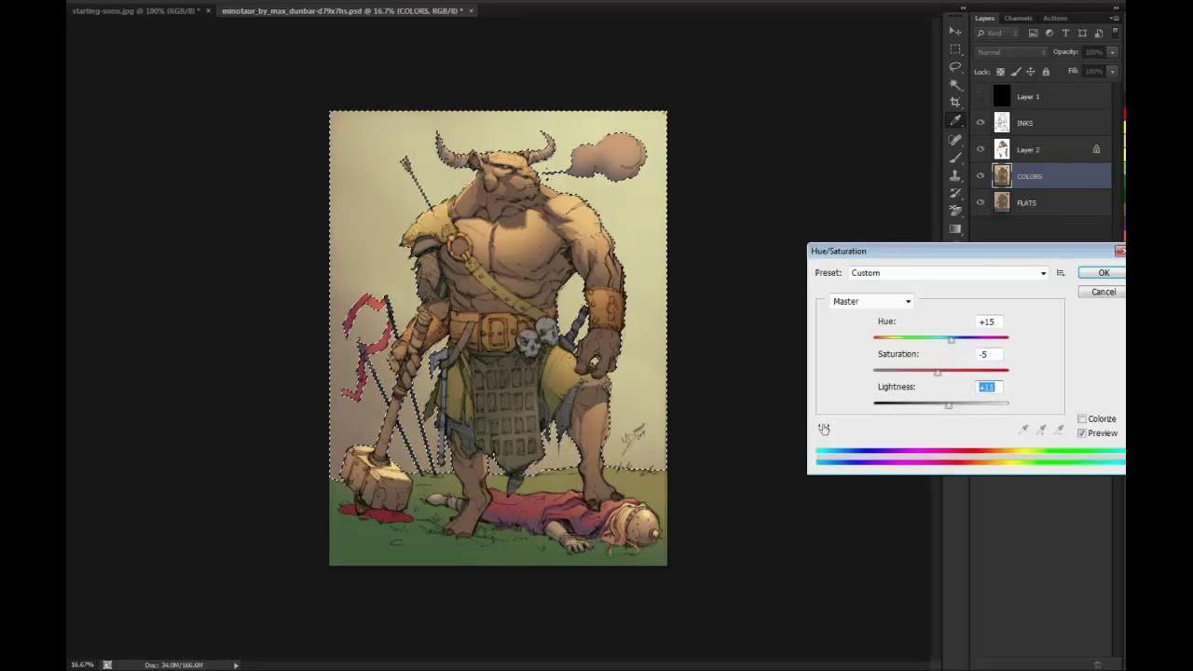
key("Return")
key("ctrl+d")
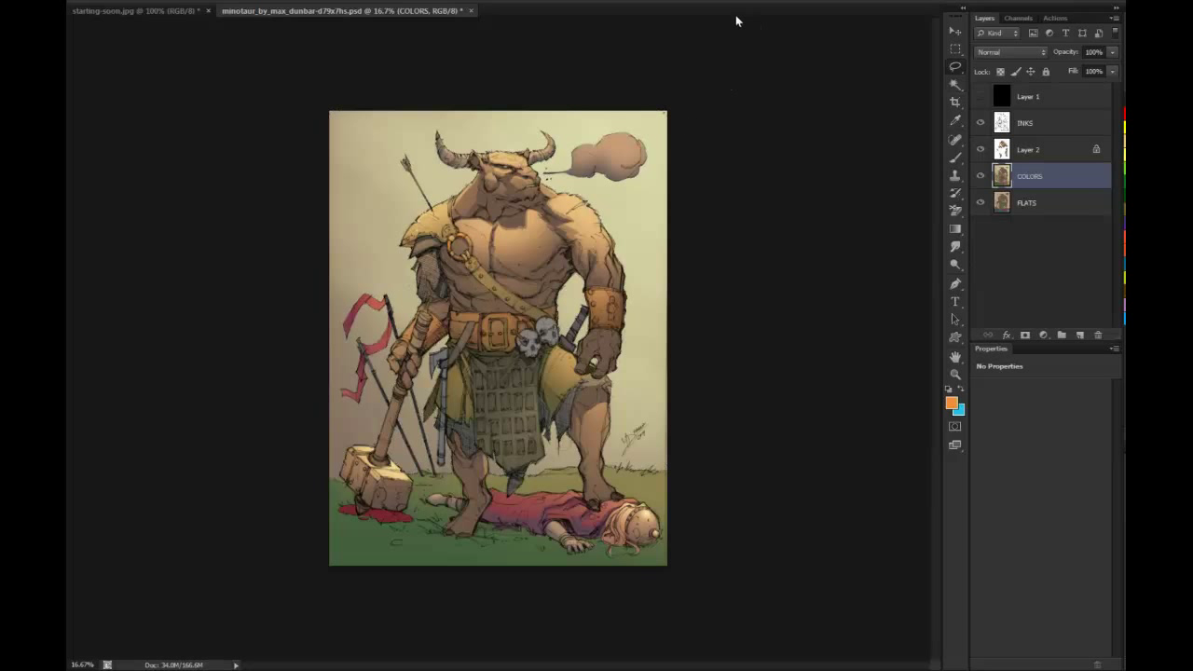
Lasso the lit parts of the hand gripping the hammer, brush them light tan on Layer 2, and deselect
left_click(564, 293, "ctrl")
key("z")
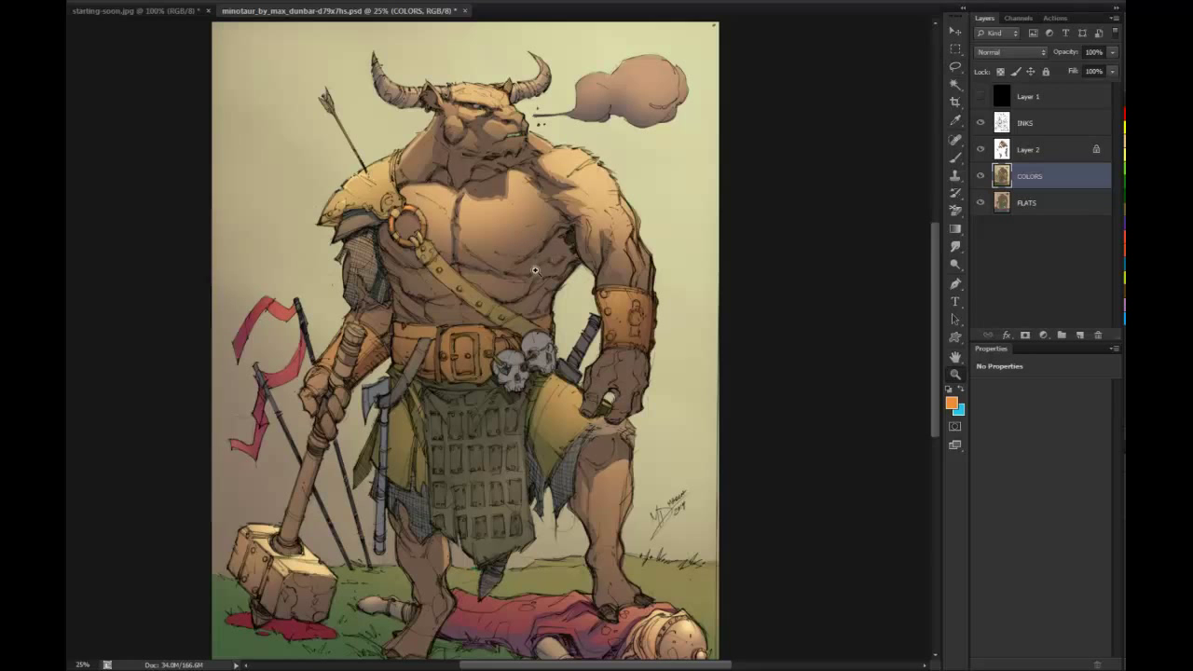
left_click(537, 272)
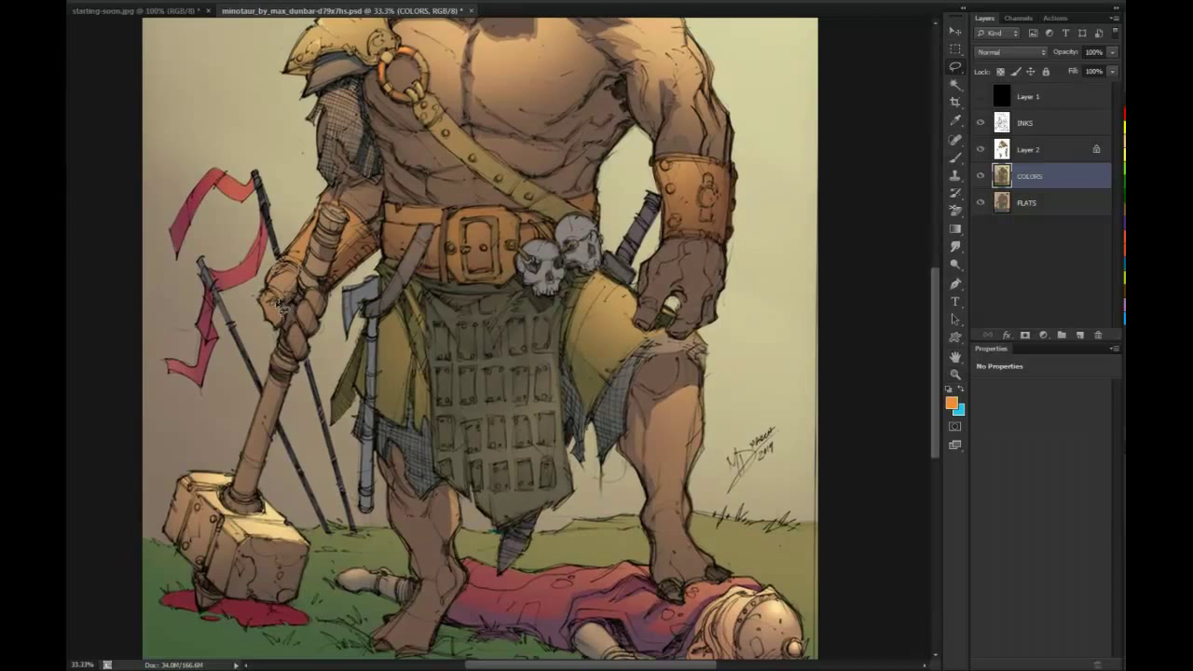
mouse_move(280, 302)
left_mouse_down()
mouse_move(321, 302)
mouse_move(328, 314)
mouse_move(308, 304)
mouse_move(310, 333)
mouse_move(293, 343)
left_mouse_up()
key("b")
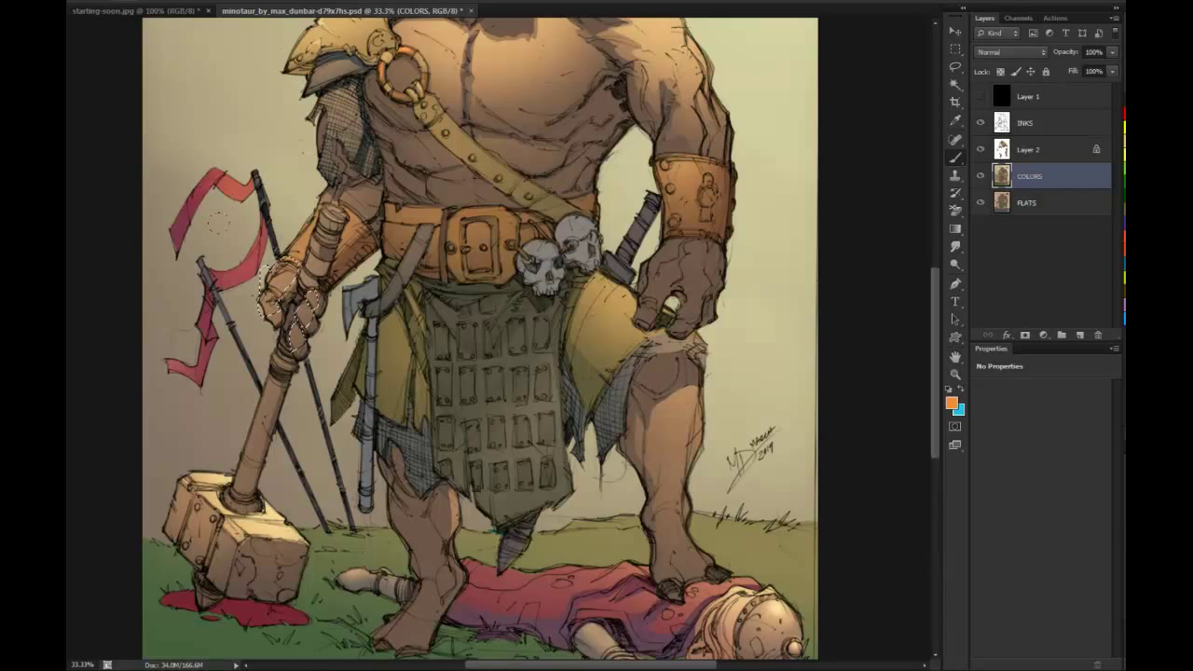
left_click(956, 87)
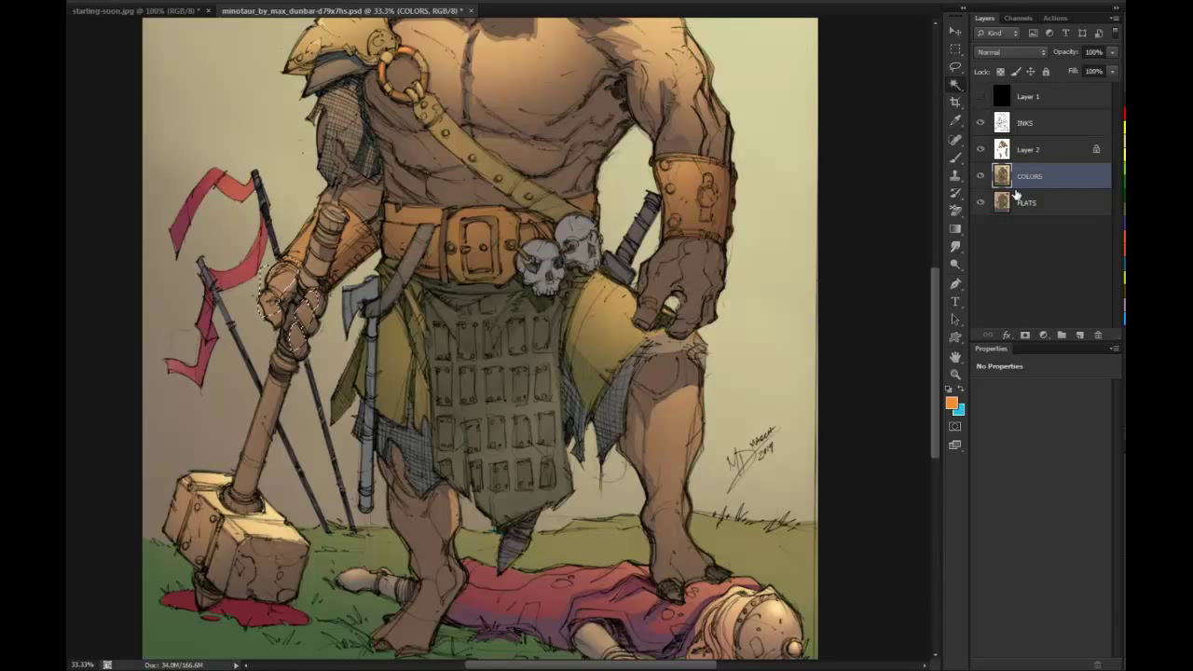
left_click(1020, 145)
key("b")
mouse_move(277, 281)
left_mouse_down()
mouse_move(300, 322)
mouse_move(268, 284)
left_mouse_up()
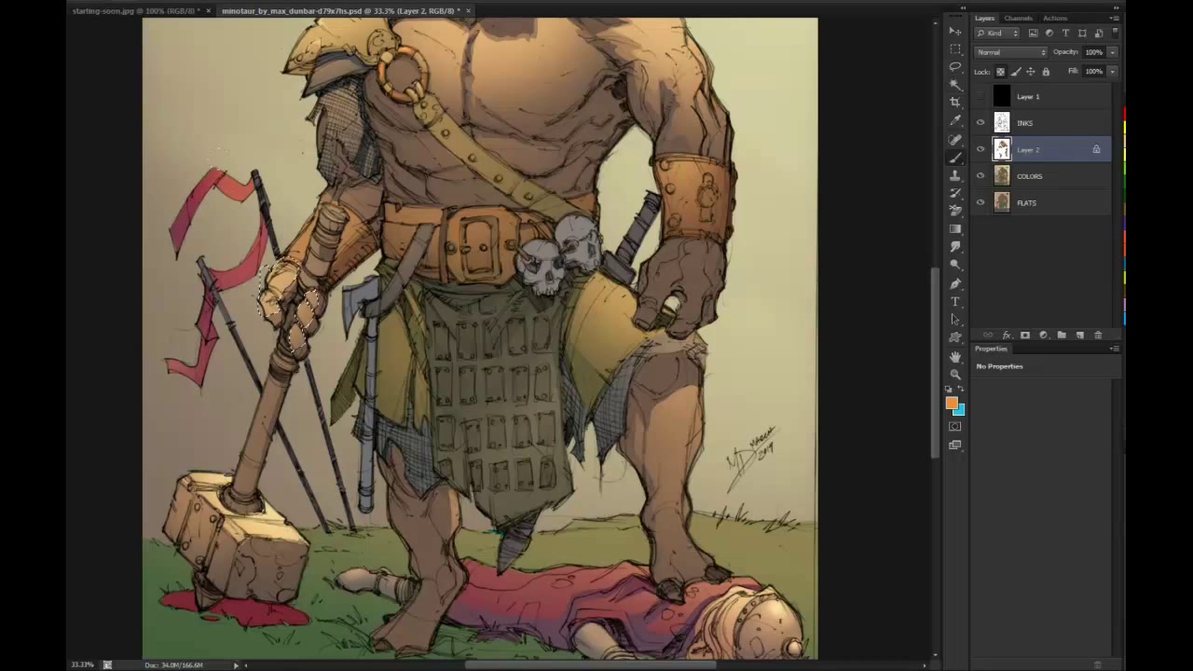
key("l")
key("ctrl+d")
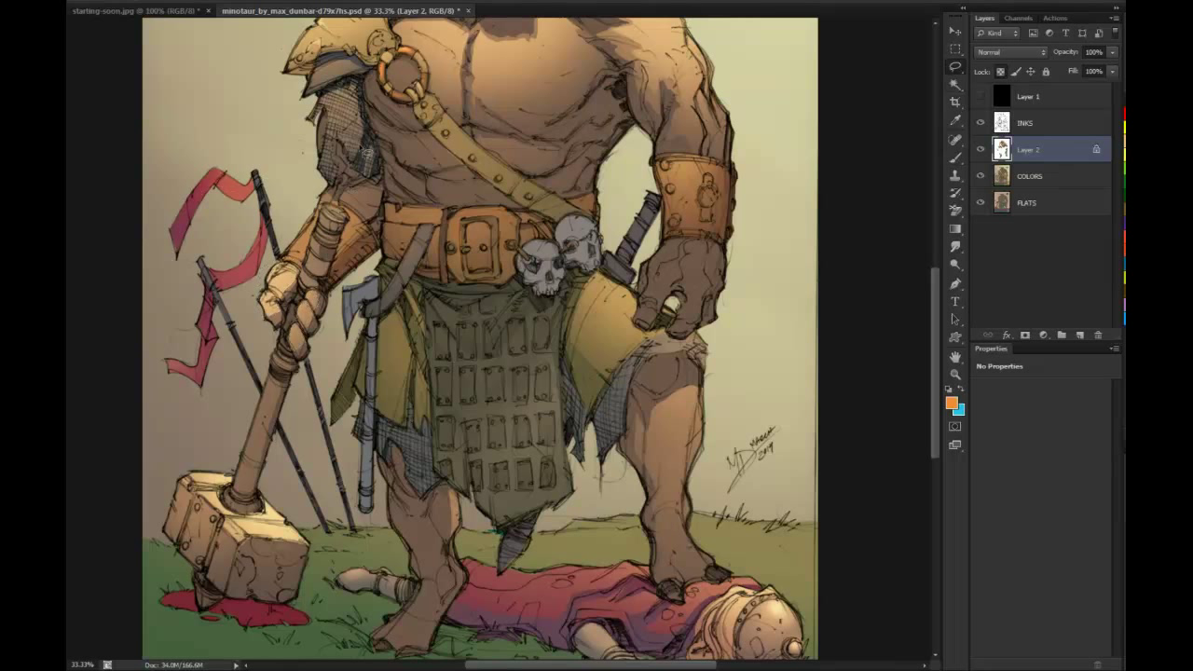
Merge Layer 2 down into the COLORS layer and make FLATS the active layer
right_click(1032, 154)
left_click(1072, 456)
left_click(1021, 167)
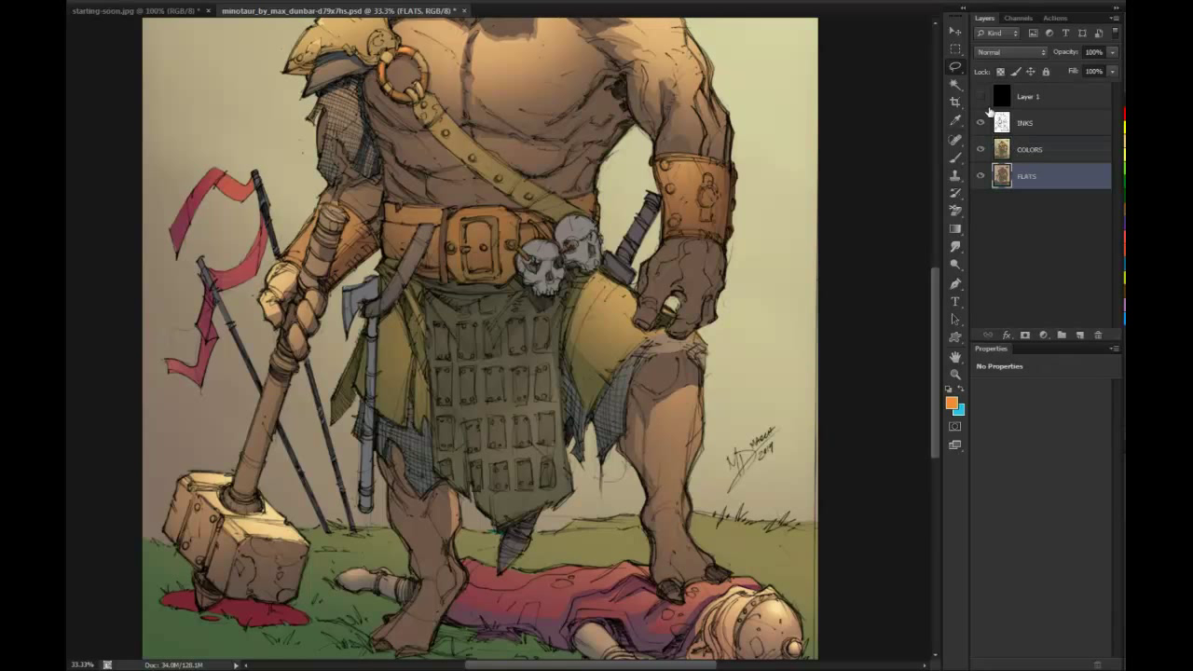
Magic-wand both wrist bracers from the FLATS layer, brush light golden highlights onto them on COLORS, and deselect
key("w")
left_click(357, 245)
left_click(1042, 149)
left_click(653, 177, "shift")
key("b")
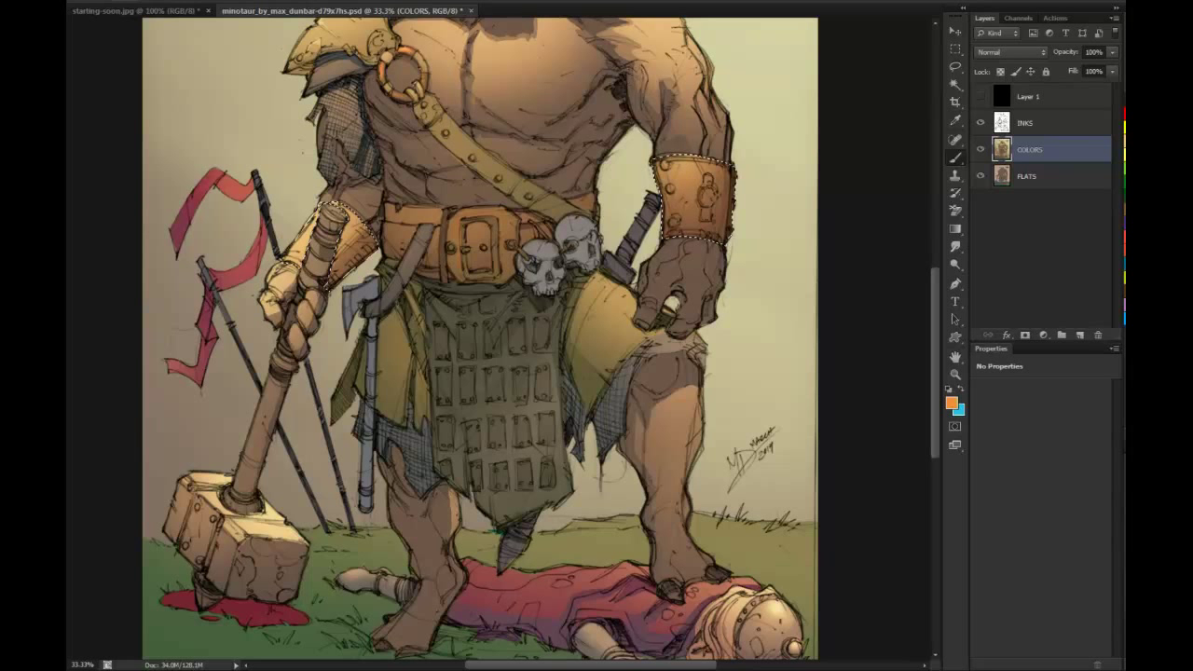
key("l")
left_click(848, 115)
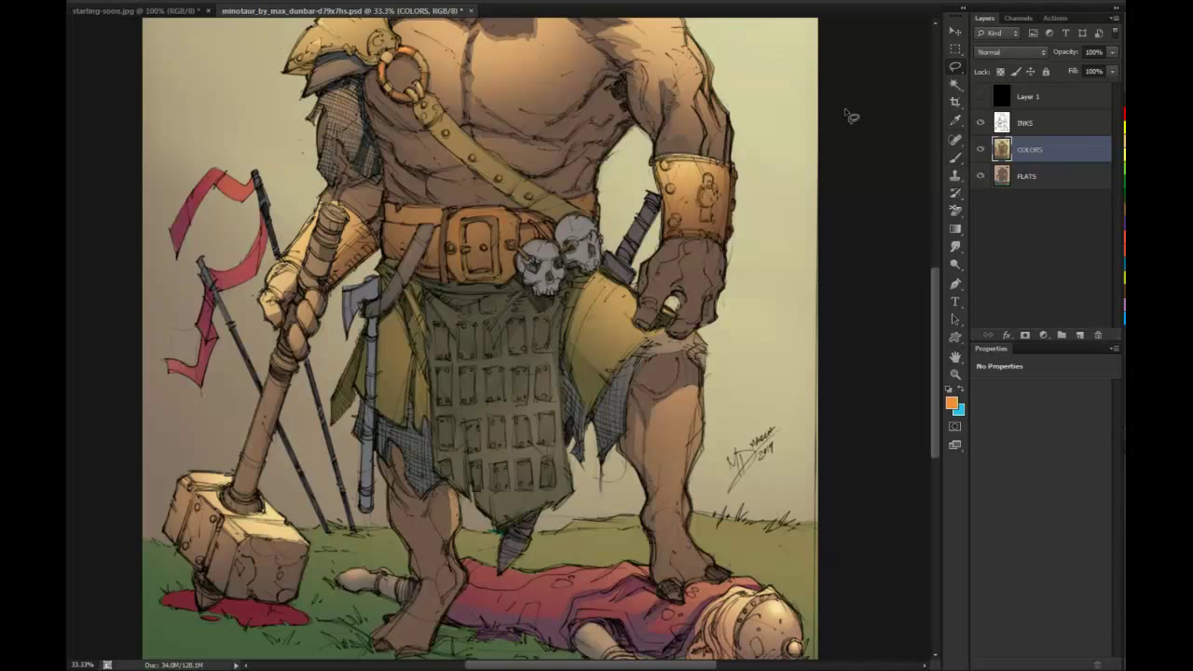
left_click(955, 375)
left_click(856, 401, "alt")
left_click(856, 401, "alt")
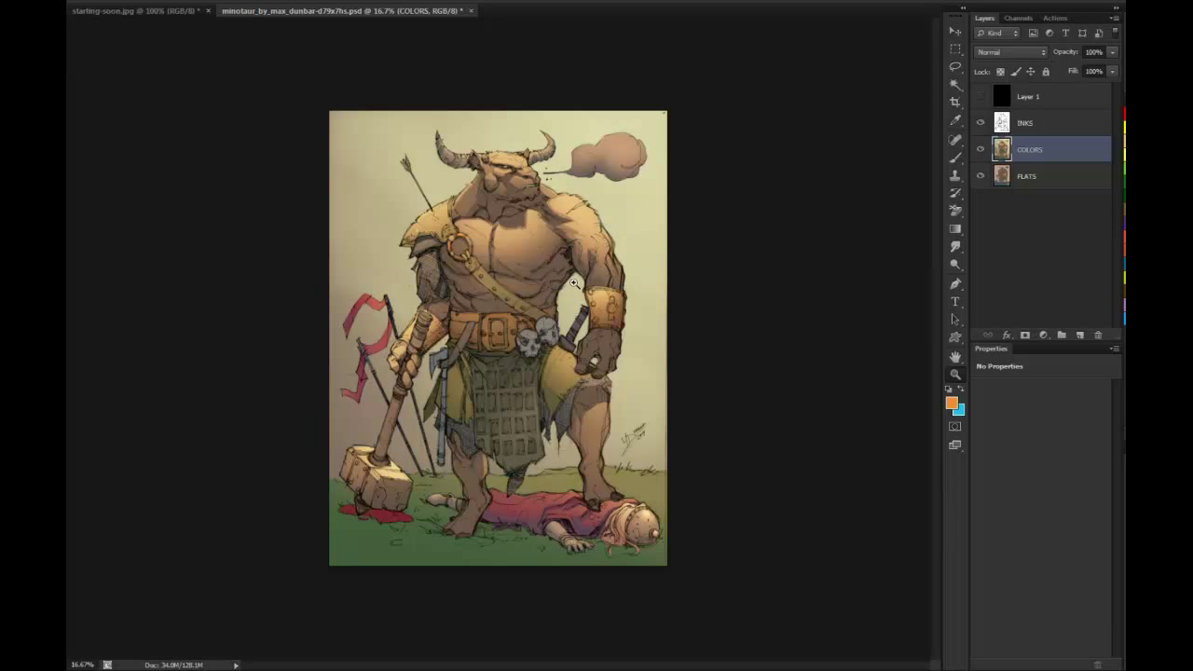
Lasso the abdominal muscles on both sides of the diagonal chest strap, brush soft highlights into them, and deselect
left_click(538, 301)
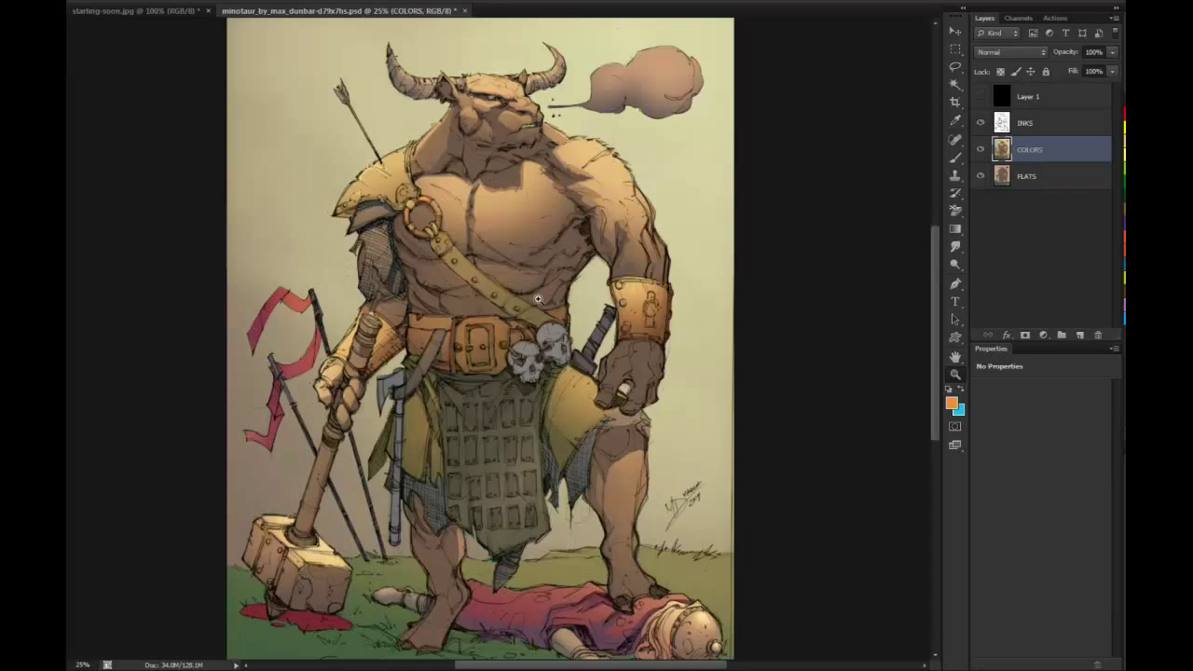
key("l")
key("Tab")
mouse_move(455, 270)
left_mouse_down()
mouse_move(437, 272)
mouse_move(522, 294)
mouse_move(534, 277)
mouse_move(482, 275)
mouse_move(459, 321)
mouse_move(507, 325)
mouse_move(481, 298)
mouse_move(478, 307)
left_mouse_up()
key("Tab")
key("b")
key("l")
key("b")
key("l")
key("ctrl+d")
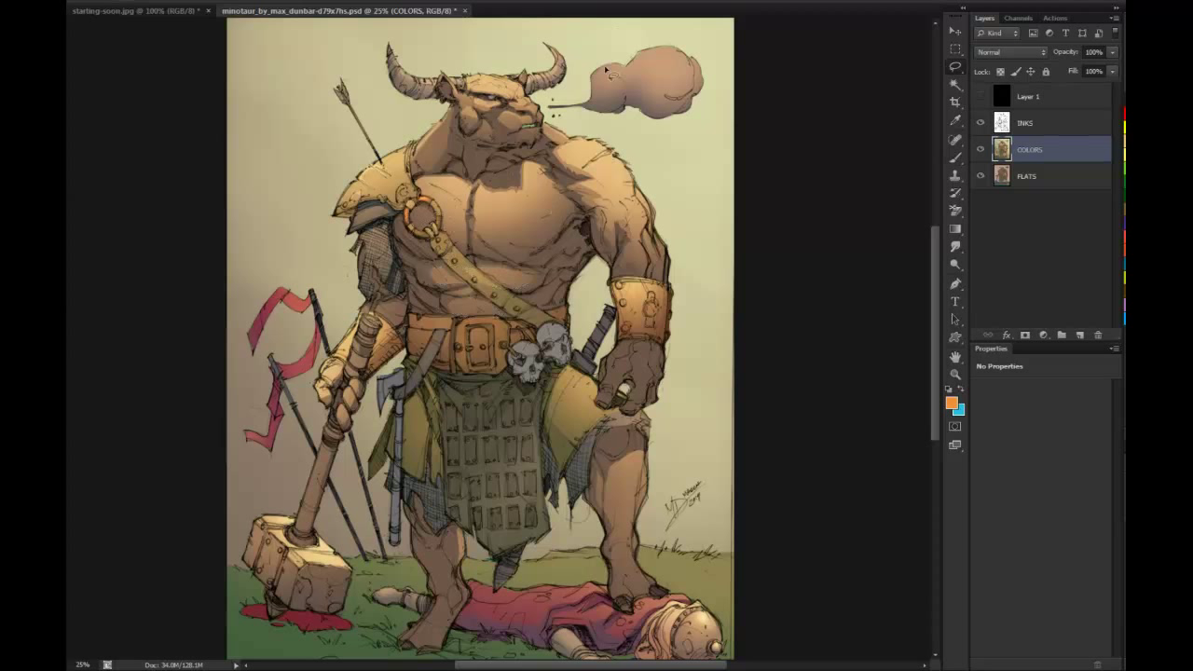
Reselect the abdominal muscle areas, brush them slightly lighter on the COLORS layer, and deselect
key("ctrl+shift+d")
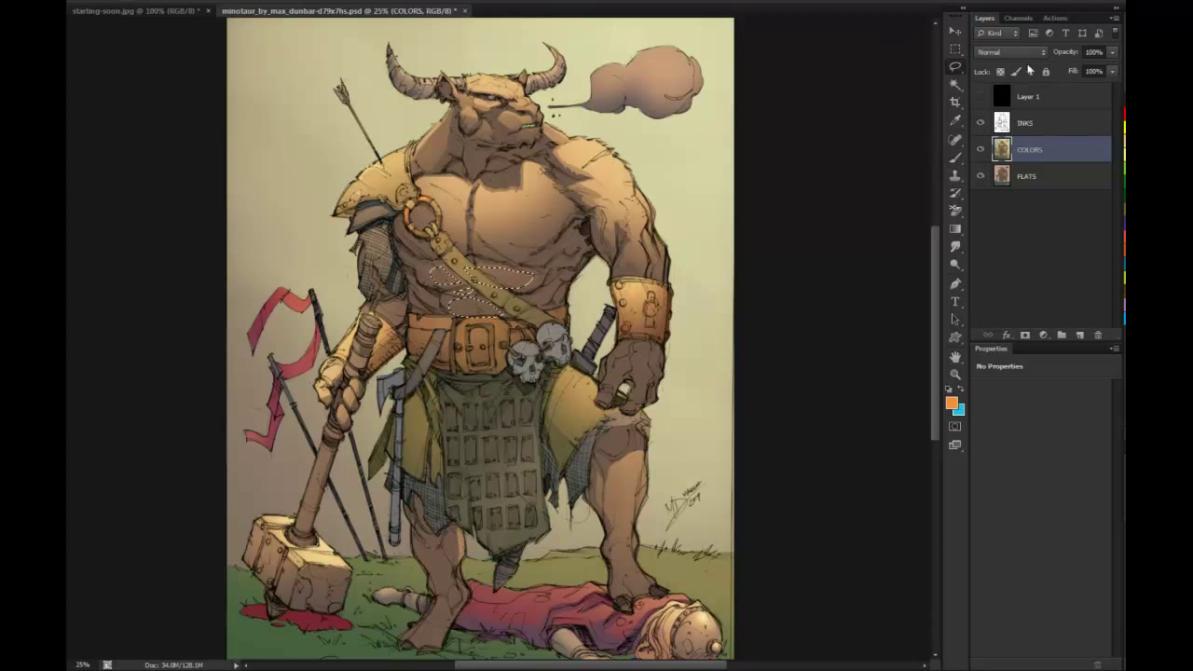
left_click(955, 83)
left_click(997, 173)
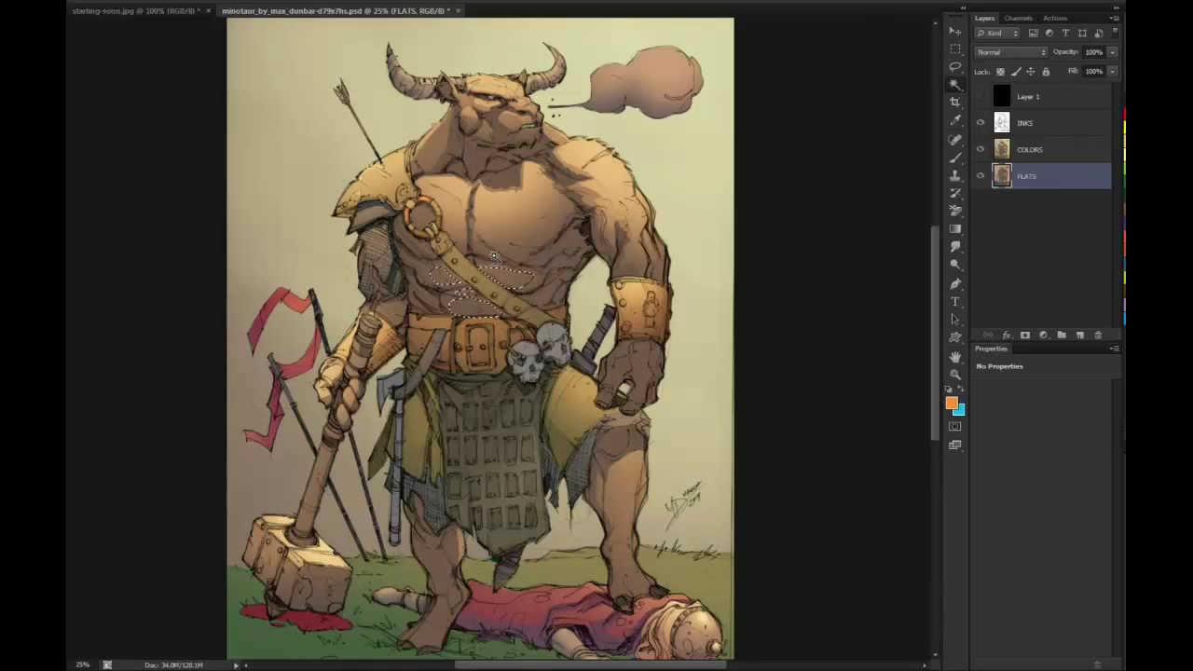
left_click(1058, 149)
key("b")
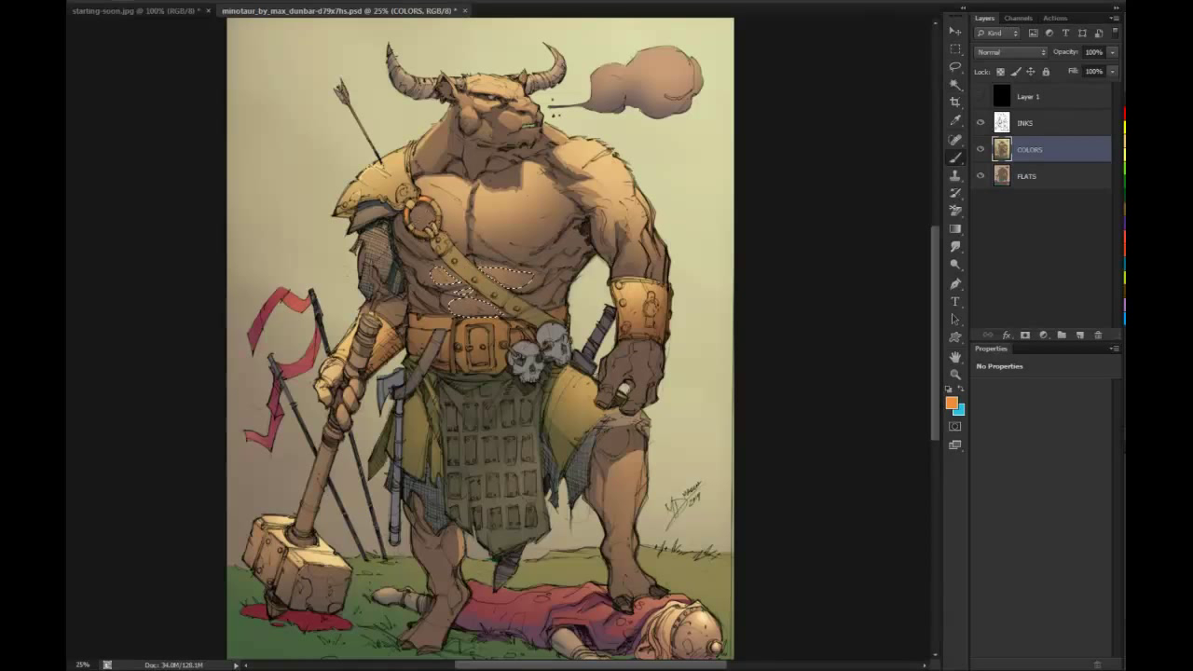
key("l")
key("ctrl+d")
Examine the shading of the full illustration and of the minotaur's head and torso up close
left_click(954, 374)
left_click(863, 402, "alt")
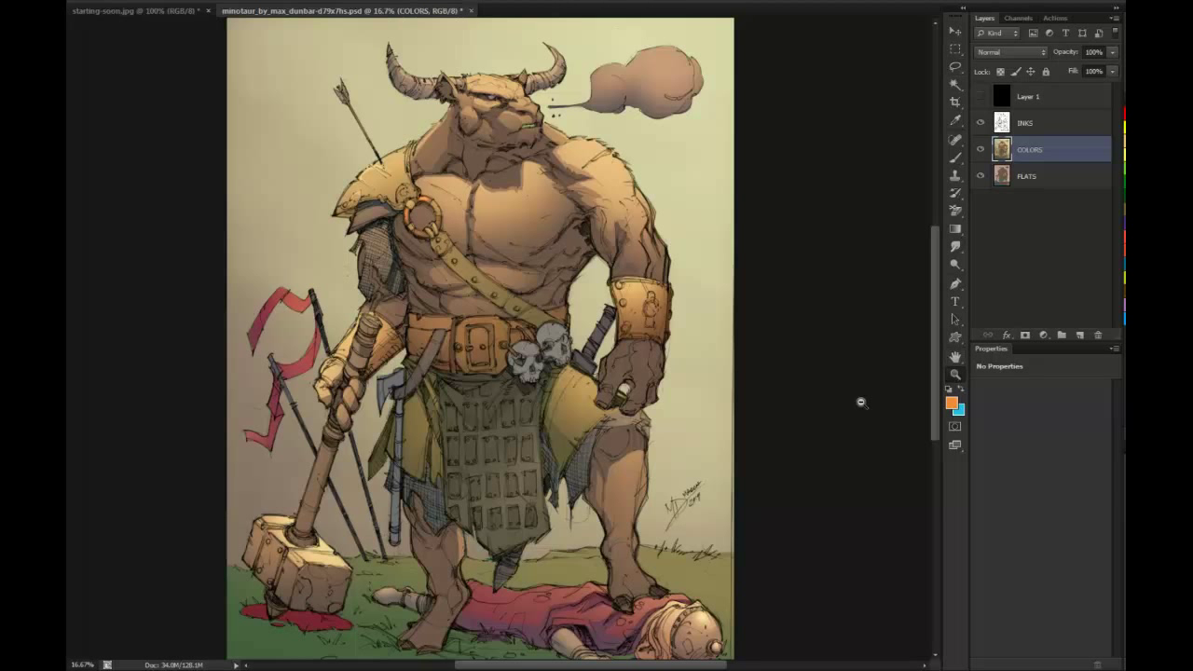
left_click(861, 401, "alt")
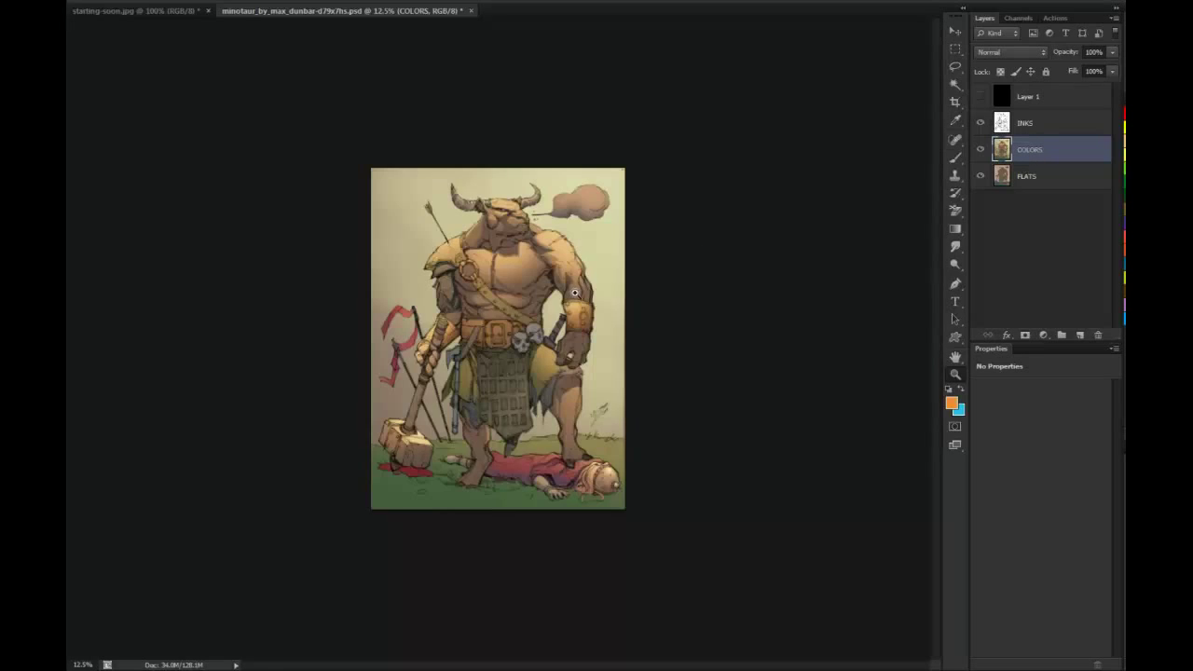
left_click(572, 291)
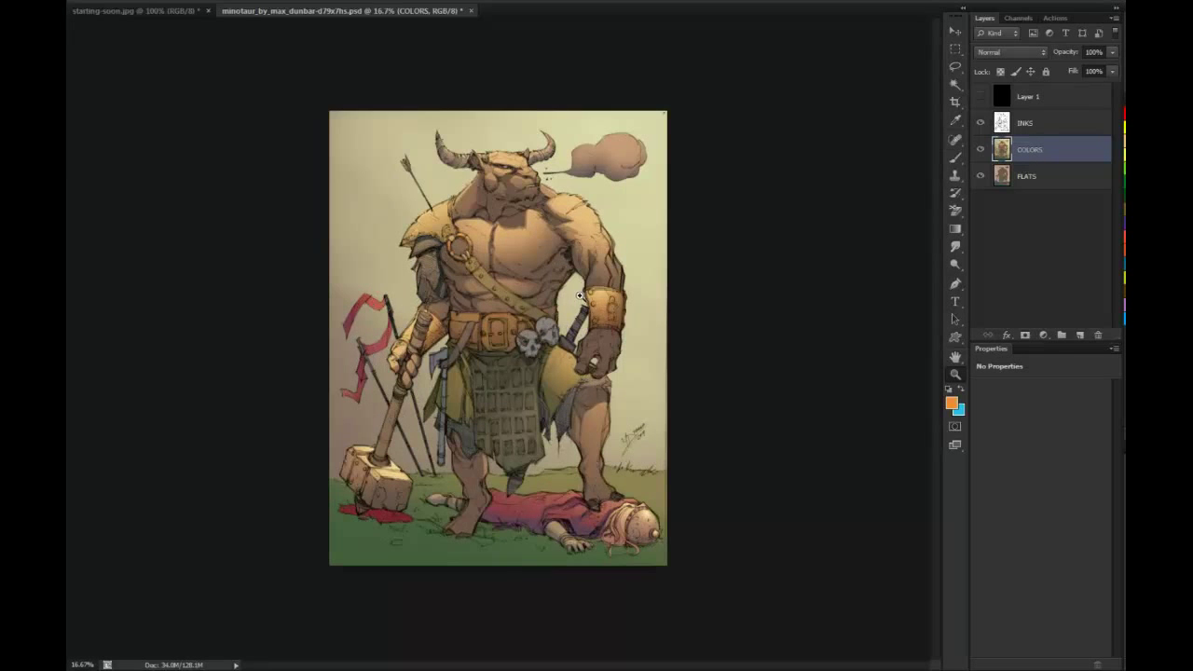
left_click(581, 241)
left_click_drag(564, 181, 626, 270)
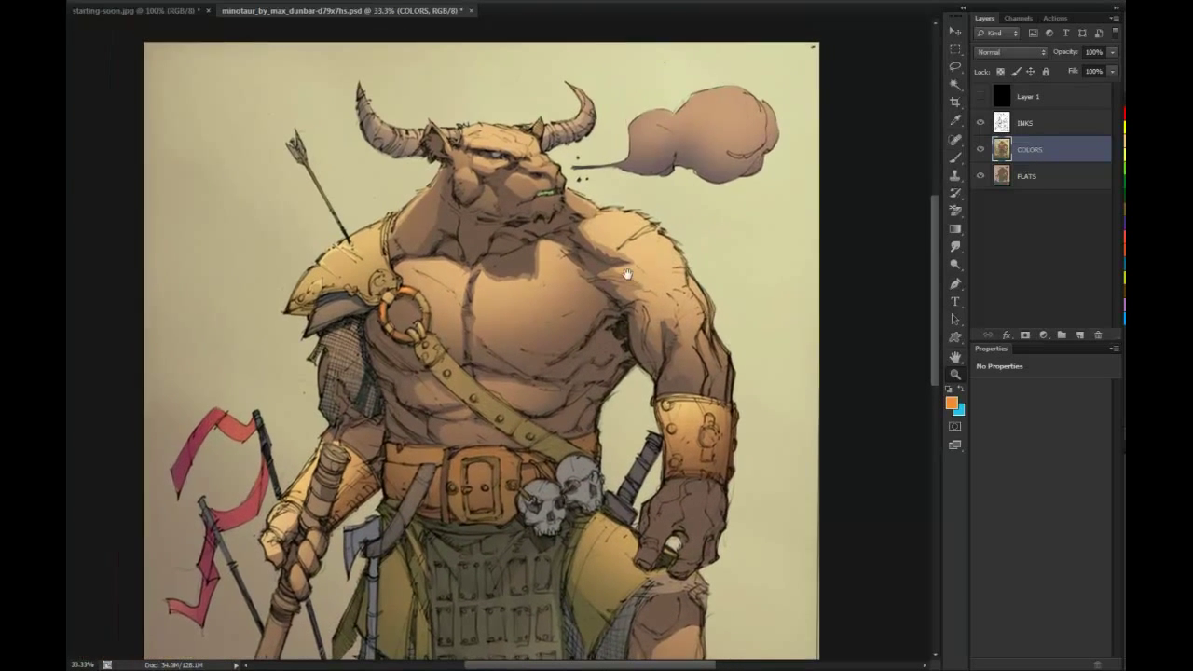
left_click(542, 248)
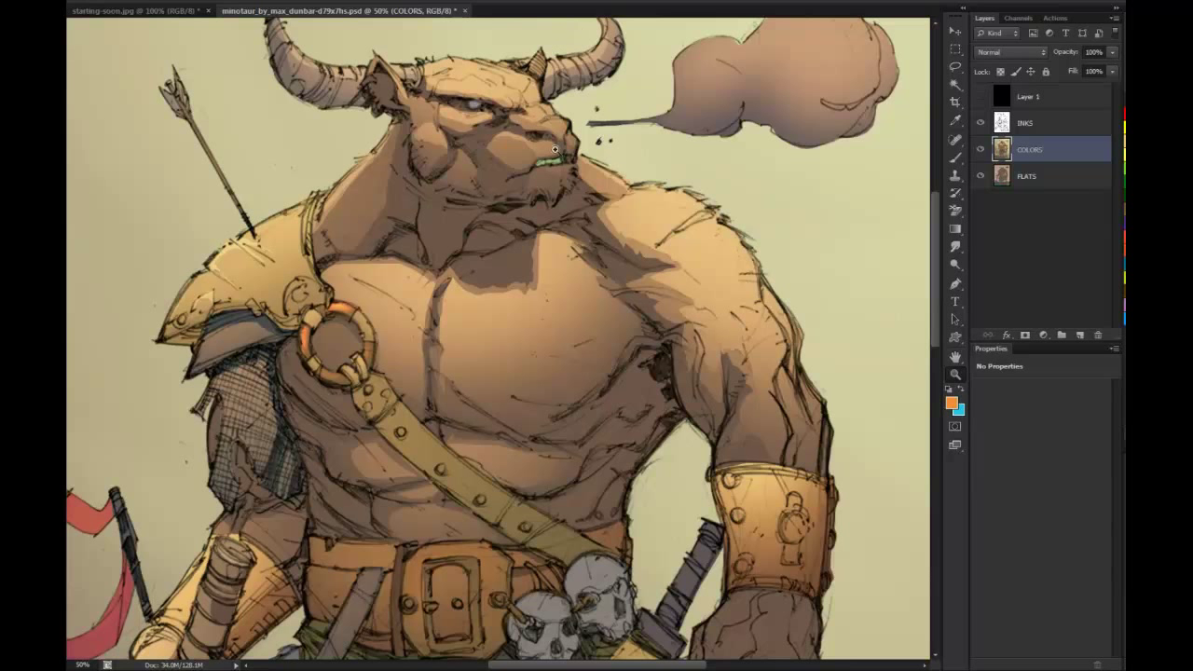
left_click(739, 317, "alt")
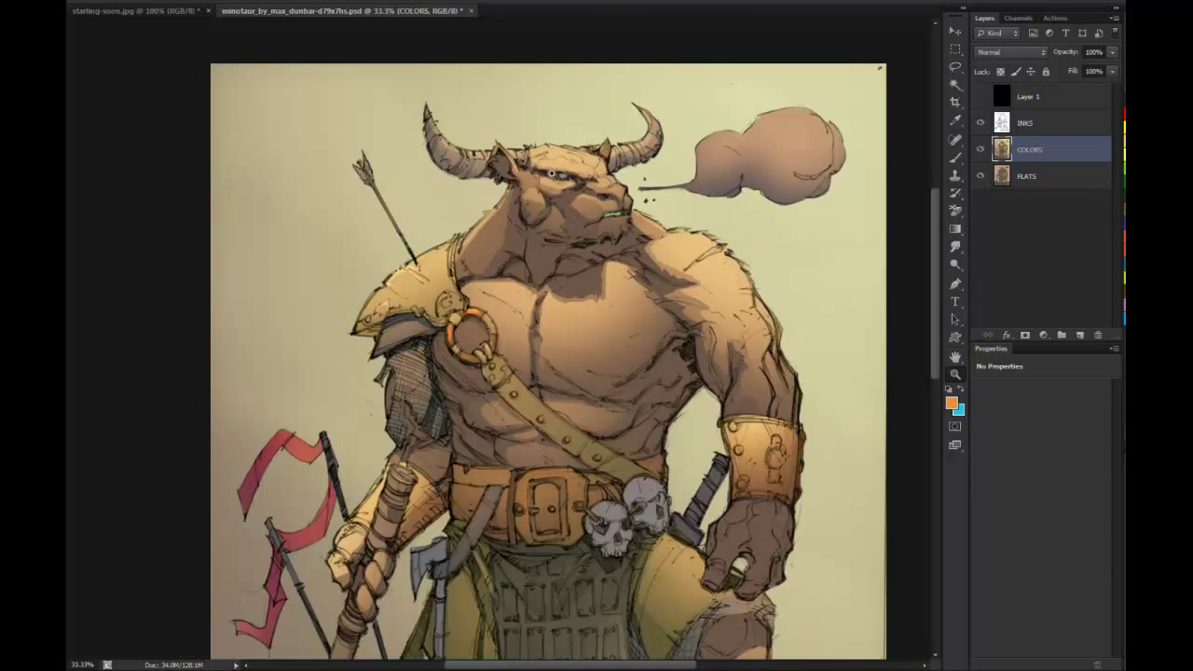
Lasso the side of the neck above the shoulder armor, brush it with a sampled shadow brown, and deselect
key("l")
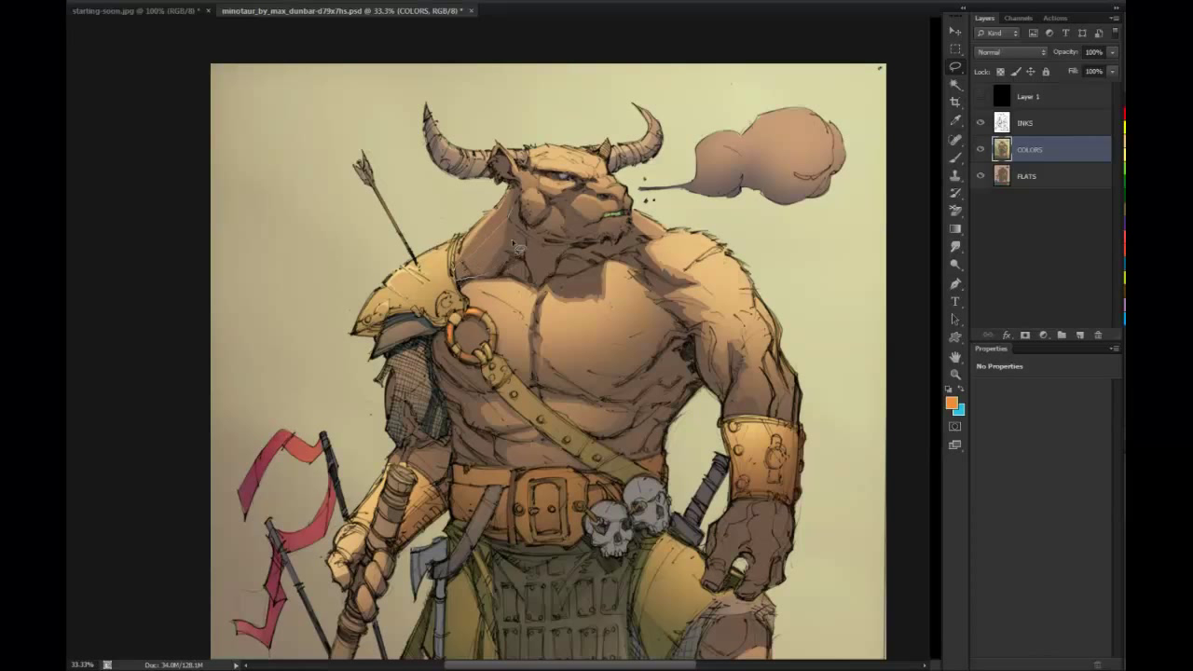
key("b")
left_click(519, 244, "alt")
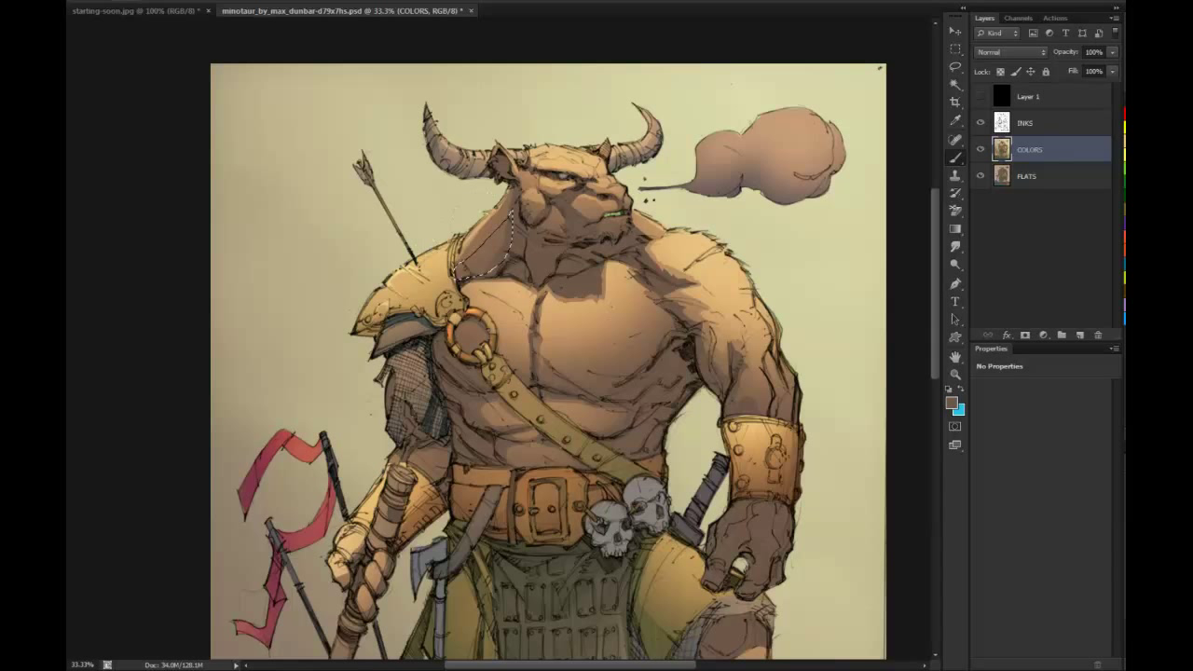
key("l")
key("ctrl+d")
key("b")
left_click(954, 374)
left_click(799, 370, "alt")
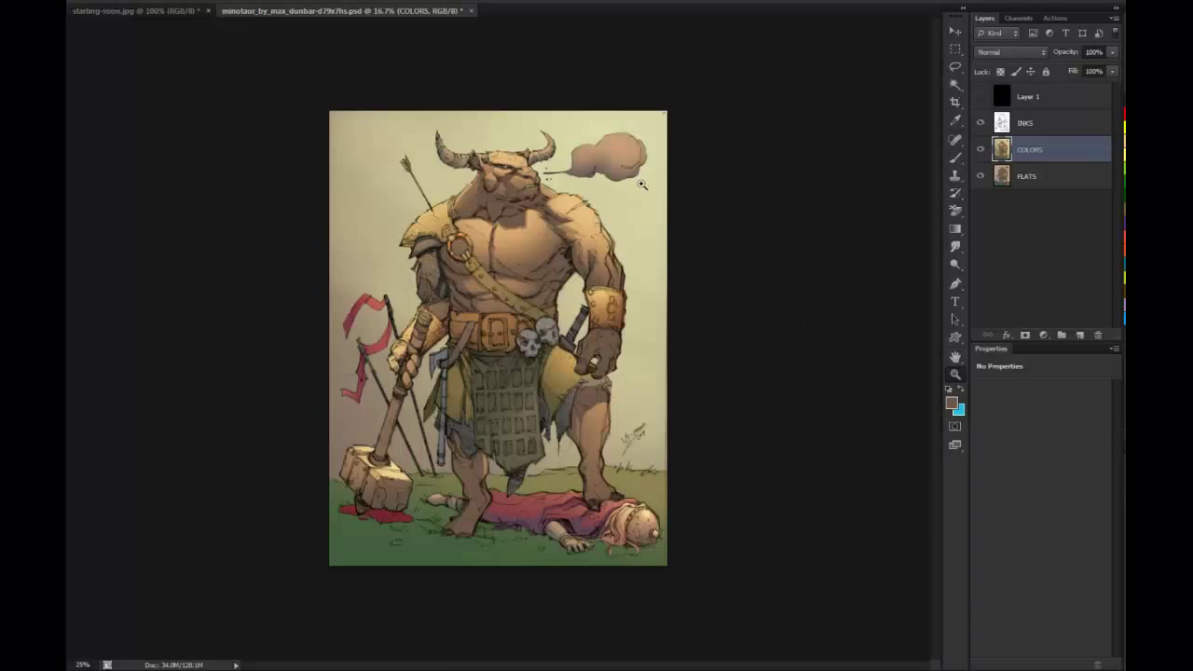
left_click(496, 229)
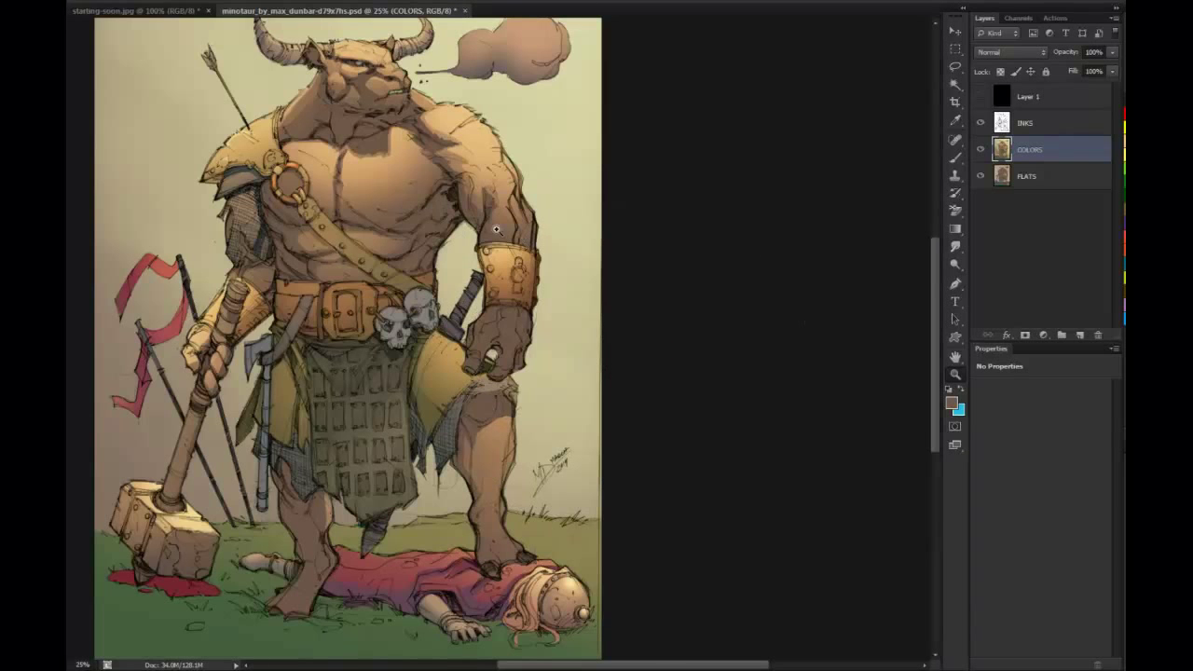
left_click(417, 109)
left_click_drag(417, 109, 544, 214)
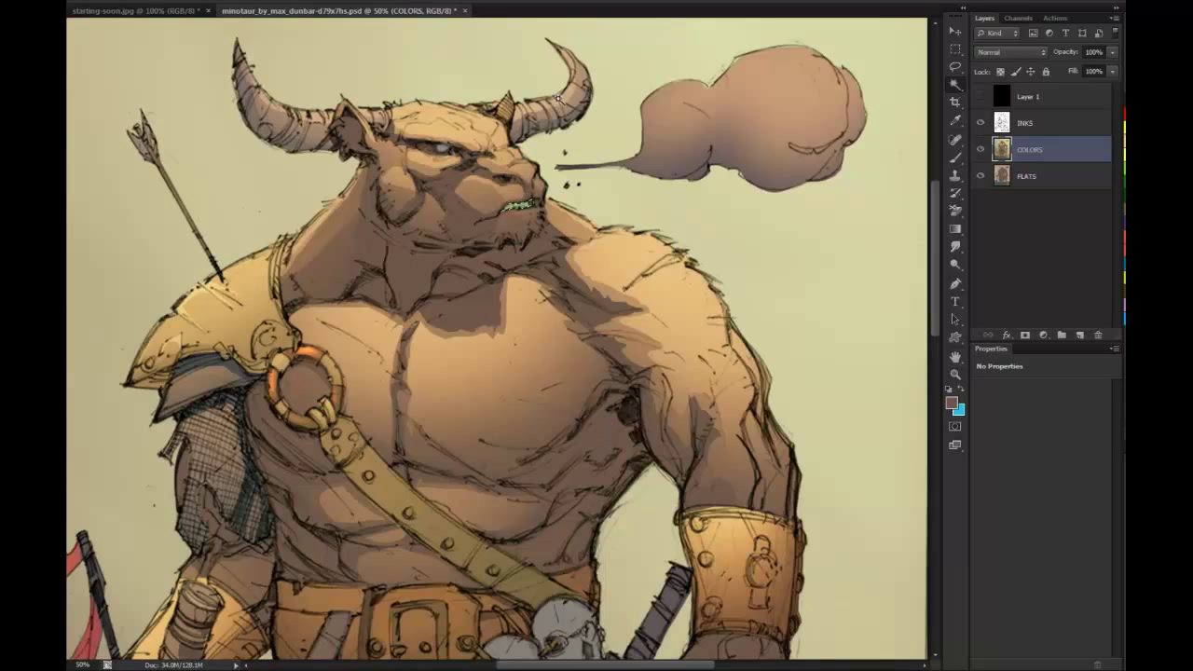
Desaturate the minotaur's selected teeth to a saturation of -43 and raise their lightness to +19
key("ctrl+u")
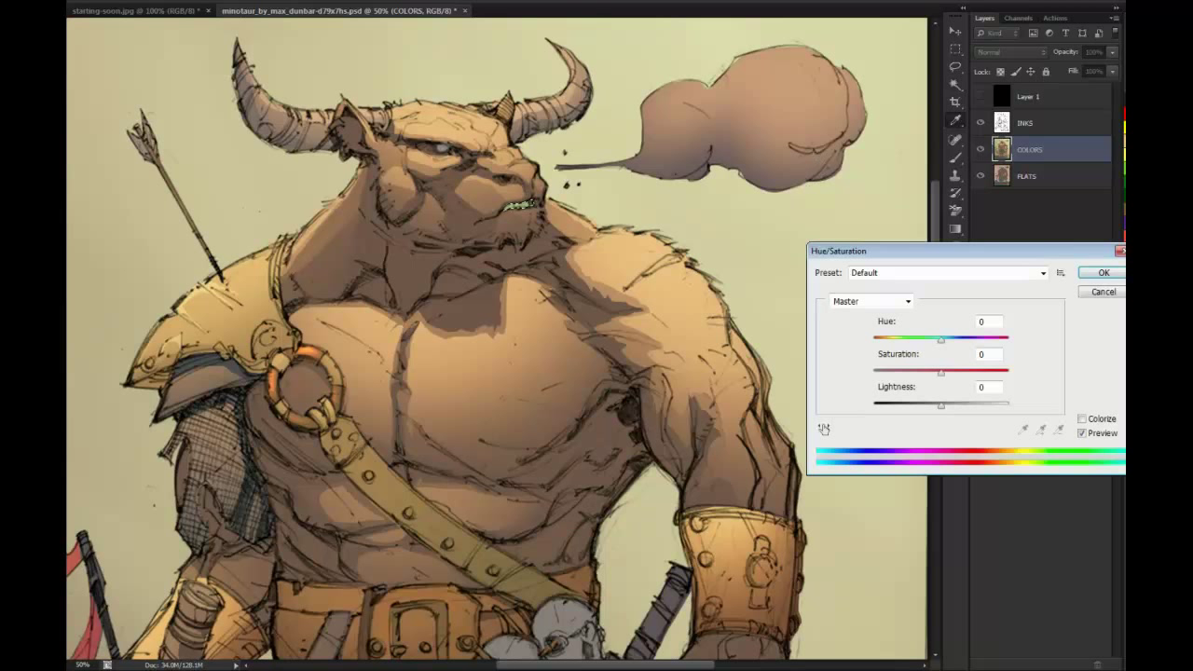
left_click_drag(941, 373, 918, 373)
key("Tab")
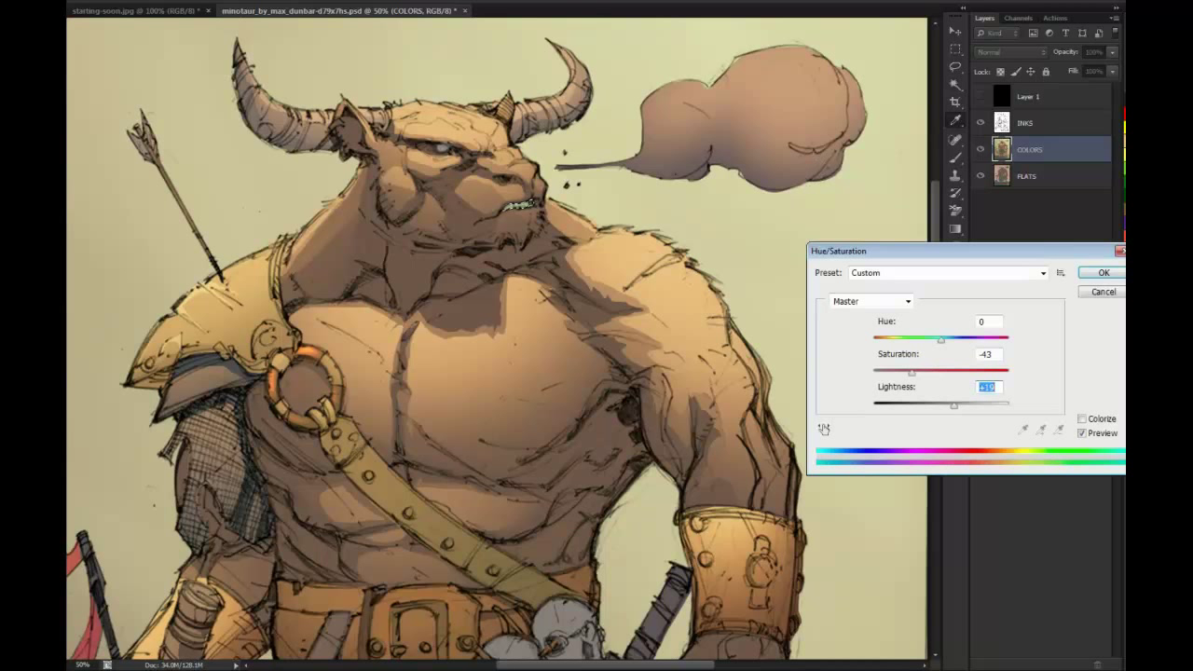
left_click(1104, 273)
Select the minotaur's eye, shift its hue to +83, and strongly raise its saturation for a vivid green
key("w")
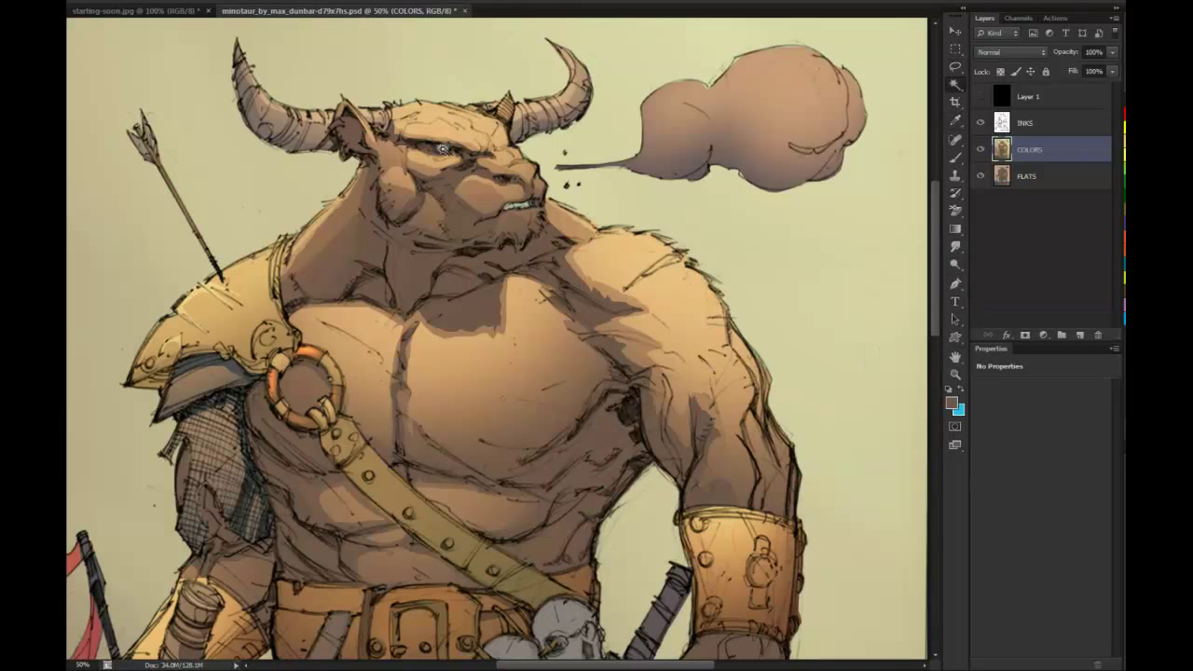
key("ctrl+u")
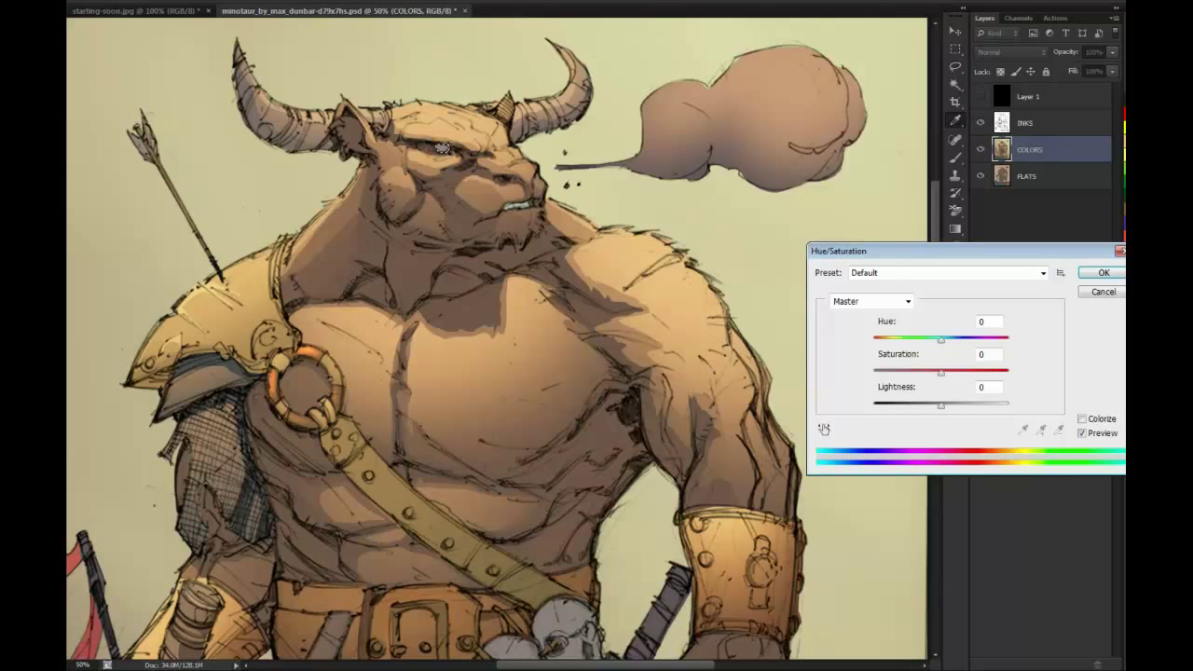
key("Tab")
key("Up")
key("Up")
key("shift+Tab")
key("shift+Up")
key("shift+Up")
key("shift+Up")
key("shift+Up")
key("shift+Up")
key("shift+Up")
key("shift+Up")
key("shift+Up")
key("Up")
key("Up")
key("Up")
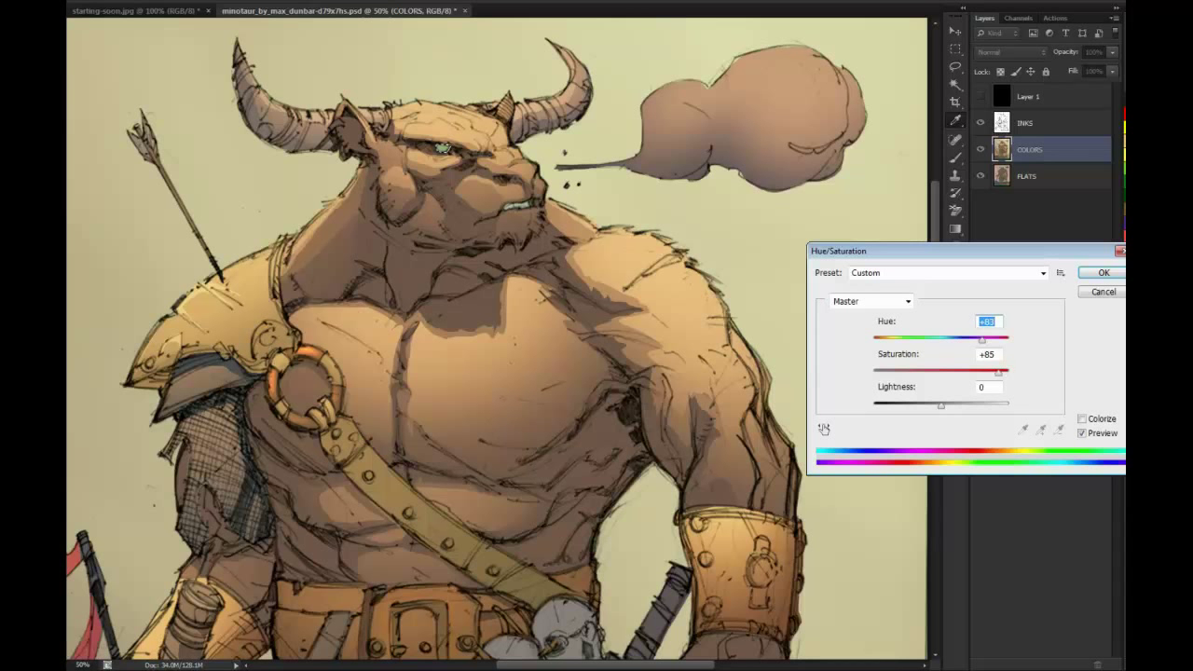
key("Tab")
key("Up")
key("Up")
key("Up")
key("Up")
key("Return")
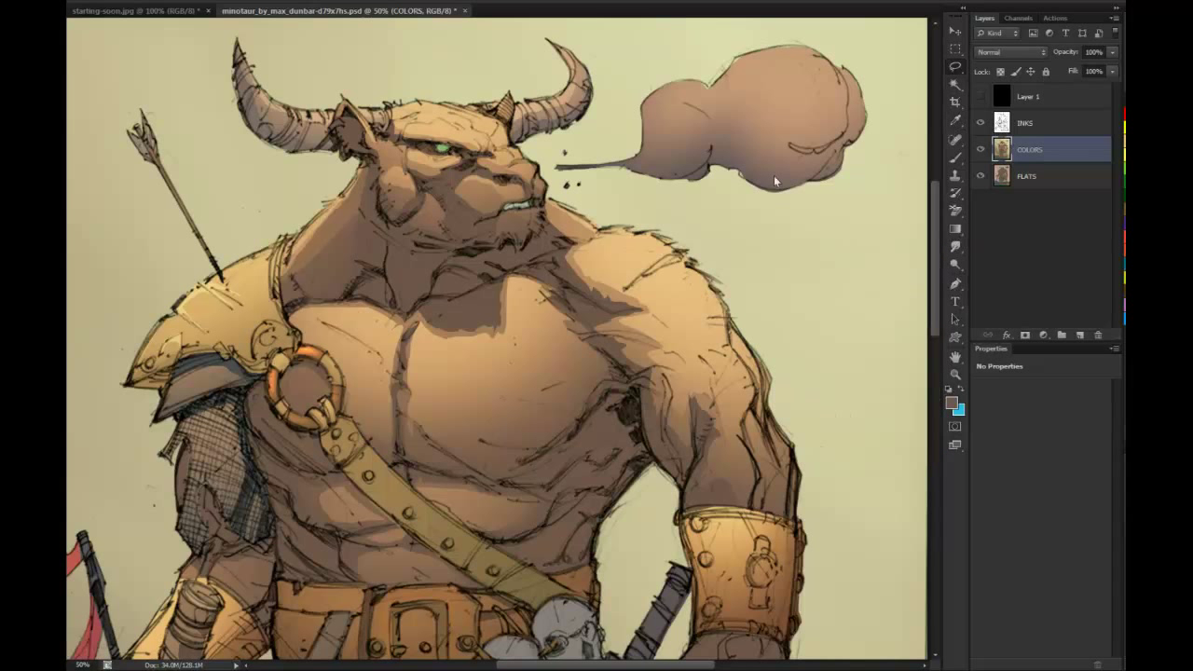
Select both skulls on the belt, copy them from COLORS to a new layer, and lock that layer's transparent pixels
left_click(956, 375)
left_click(874, 425, "alt")
left_click(869, 430, "alt")
left_click(860, 437, "alt")
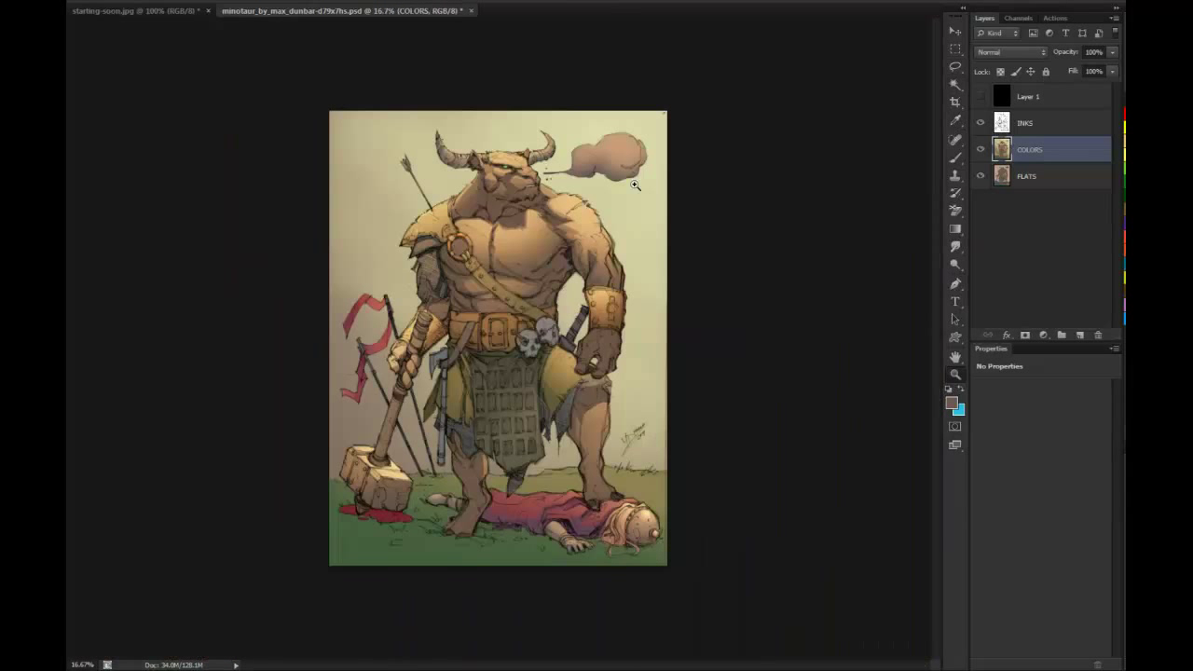
left_click(572, 289)
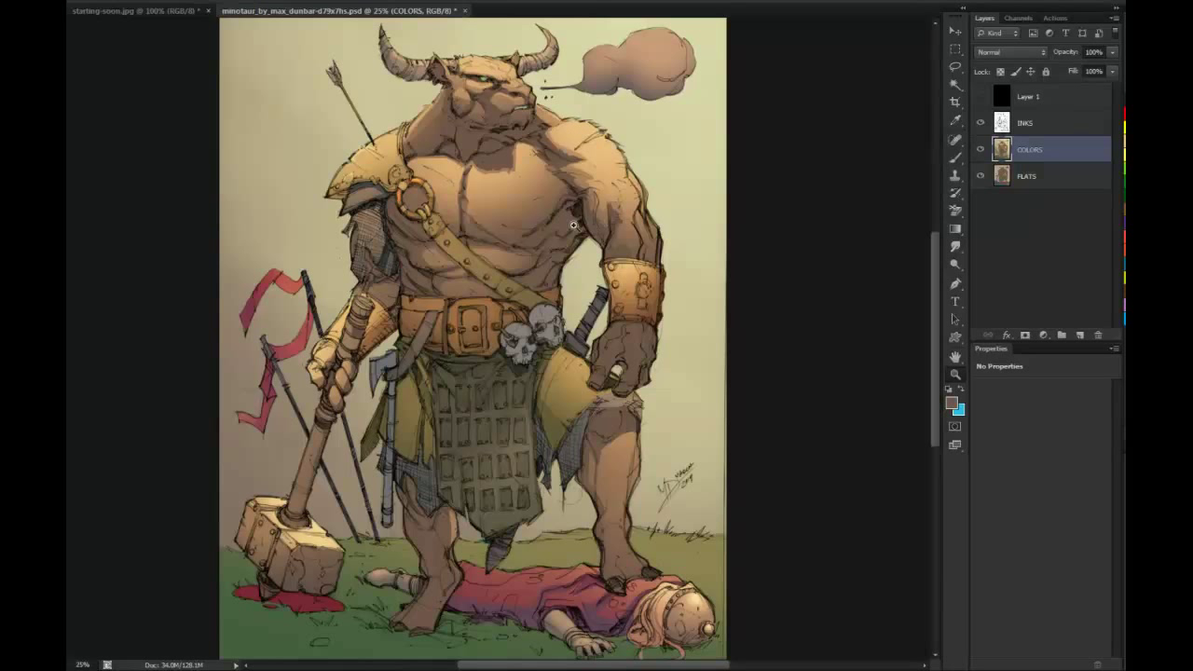
left_click(542, 296)
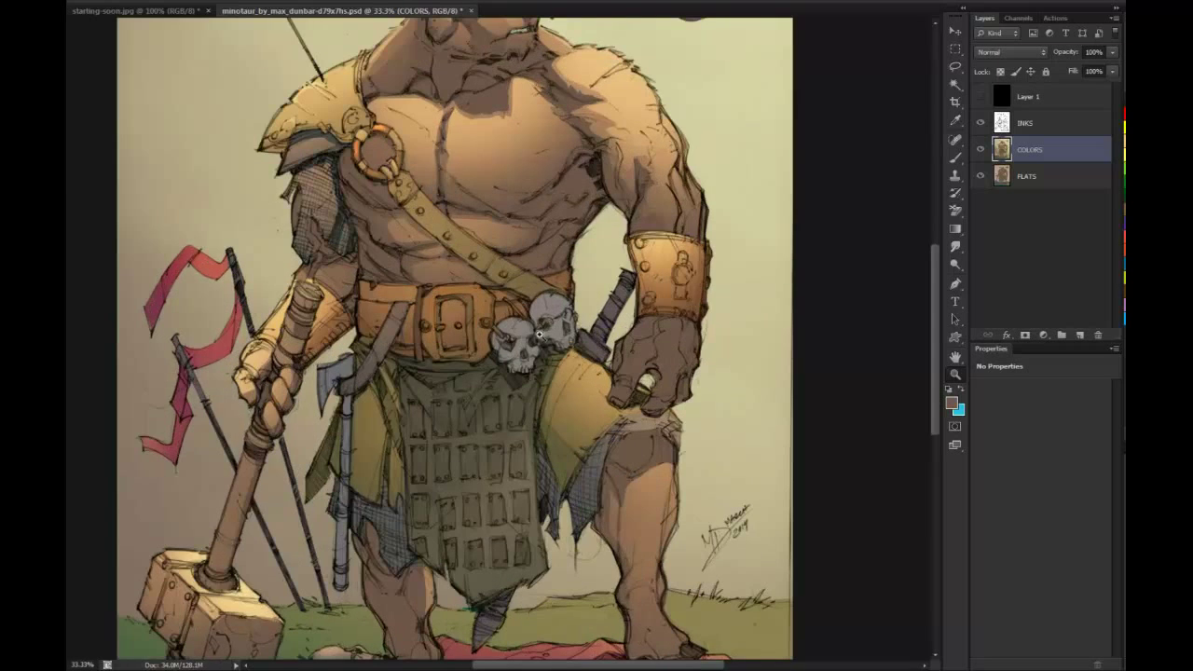
key("l")
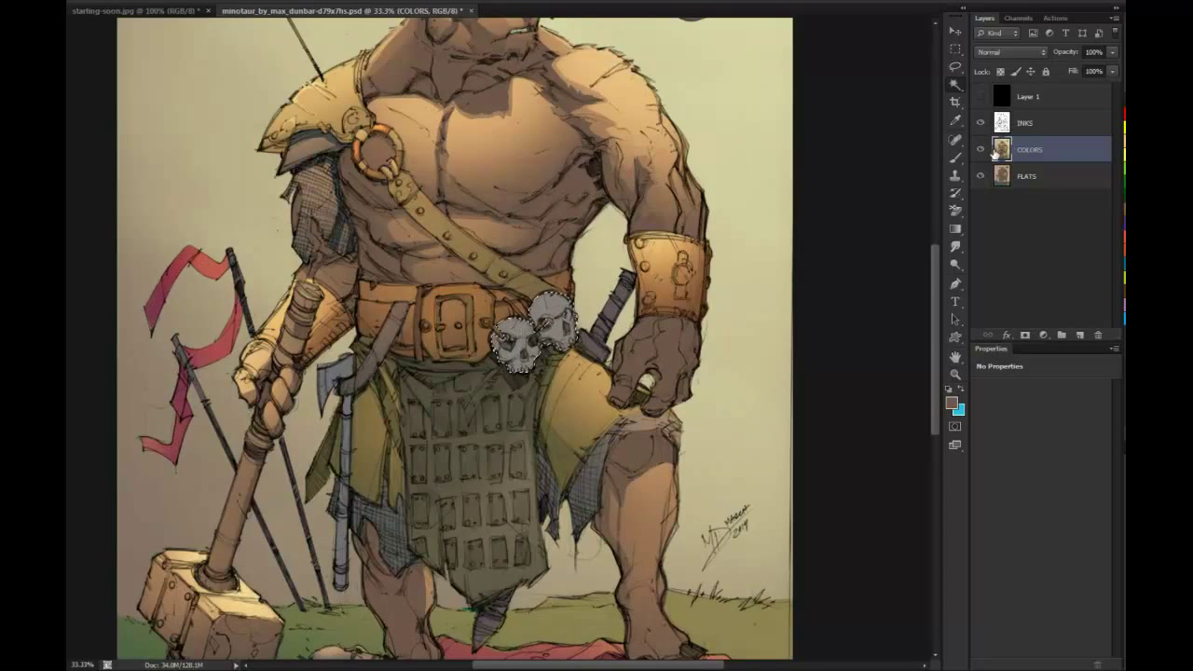
key("ctrl+j")
key("slash")
key("z")
left_click(591, 323)
left_click(593, 323)
left_click_drag(600, 264, 616, 221)
Lasso the lit areas of both skulls, brush bright warm highlights over their craniums with orange, and deselect
key("l")
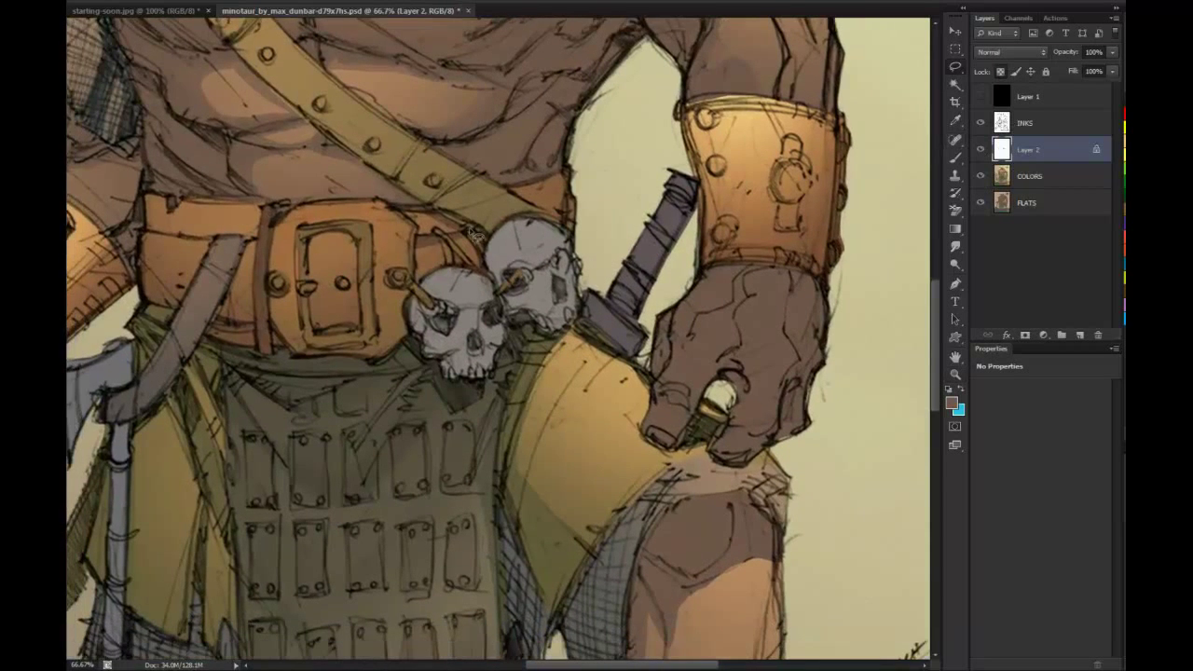
mouse_move(475, 273)
left_mouse_down()
mouse_move(434, 300)
mouse_move(463, 318)
mouse_move(463, 357)
left_mouse_up()
key("f")
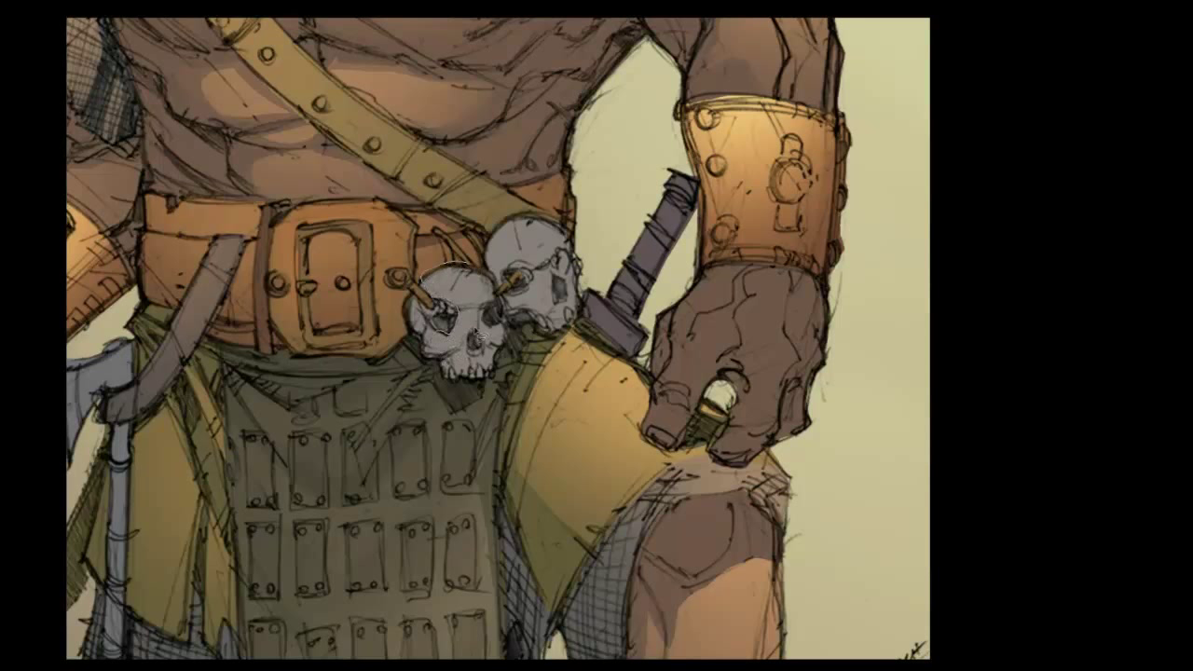
key("f")
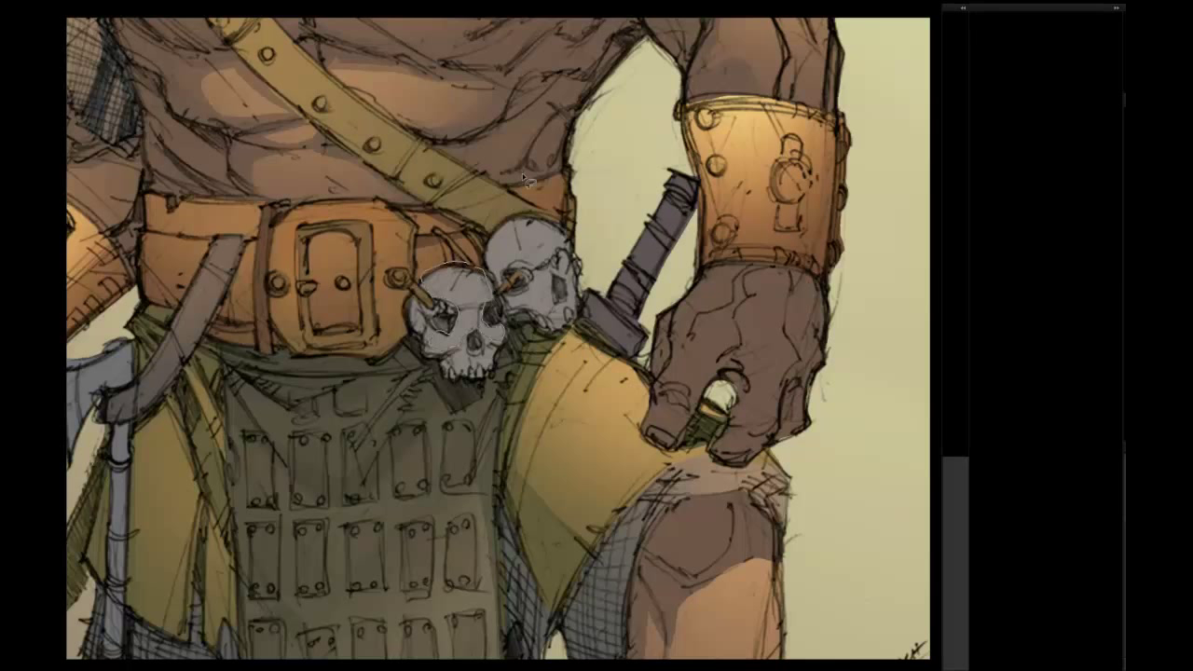
left_click_drag(475, 372, 467, 360)
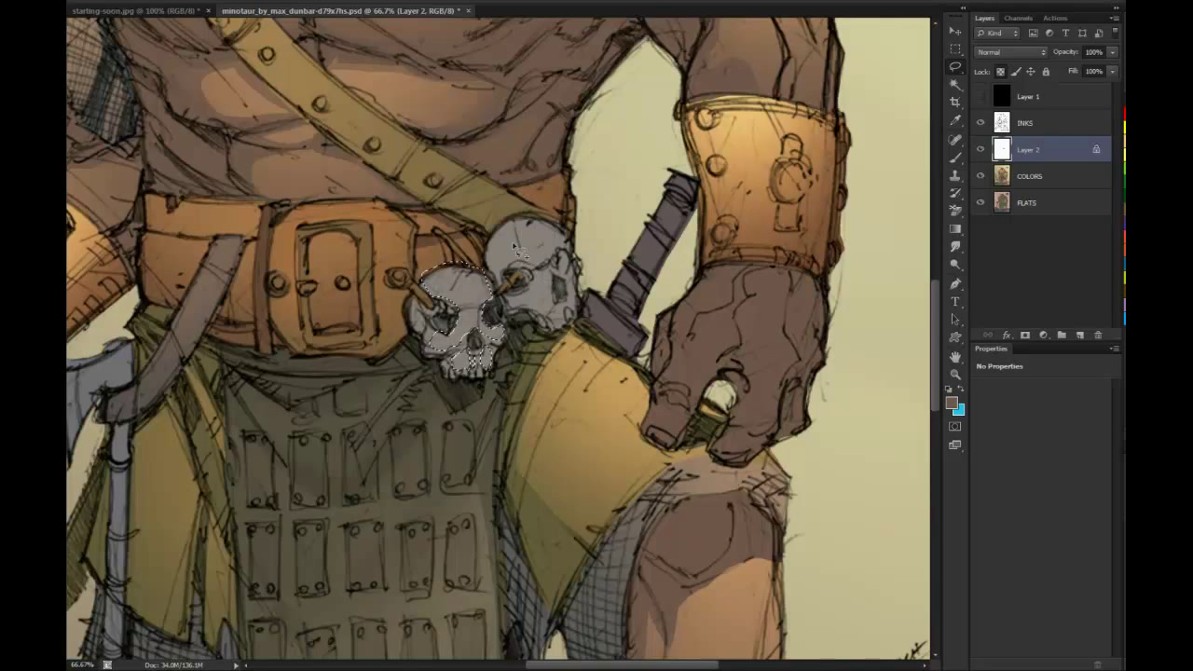
mouse_move(550, 223)
left_mouse_down()
mouse_move(490, 252)
mouse_move(494, 270)
mouse_move(541, 277)
mouse_move(556, 241)
left_mouse_up()
key("b")
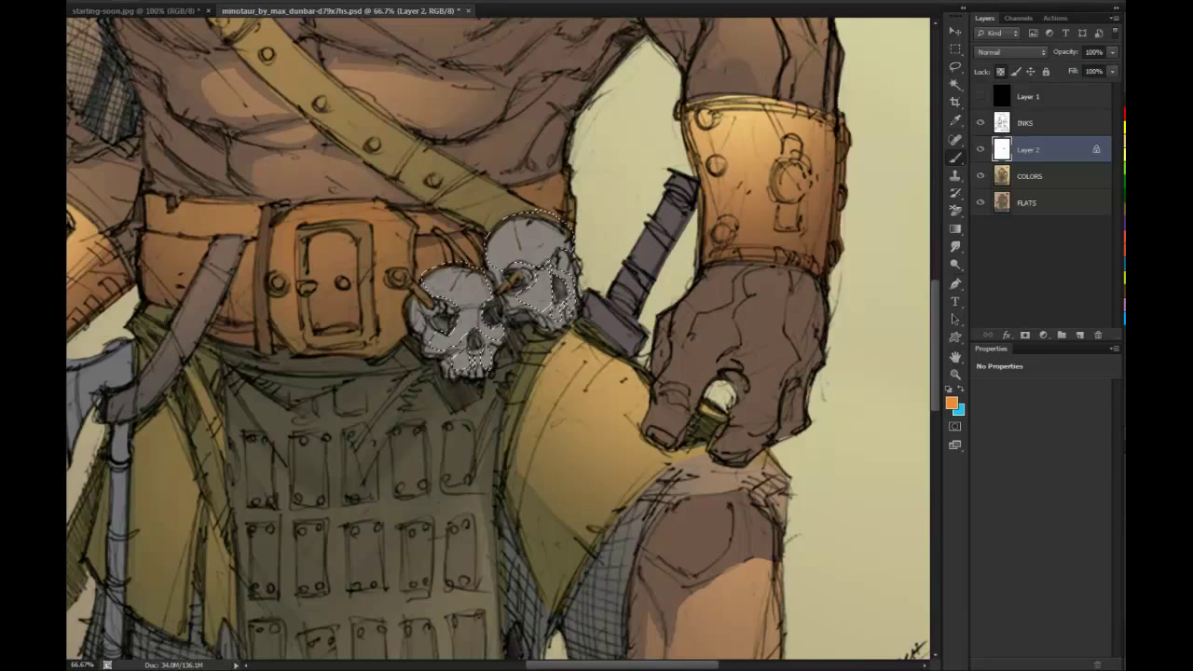
left_click_drag(612, 231, 666, 231)
left_click_drag(536, 244, 466, 289)
mouse_move(539, 224)
left_mouse_down()
mouse_move(471, 280)
mouse_move(560, 219)
mouse_move(536, 240)
left_mouse_up()
left_click_drag(458, 278, 459, 285)
key("l")
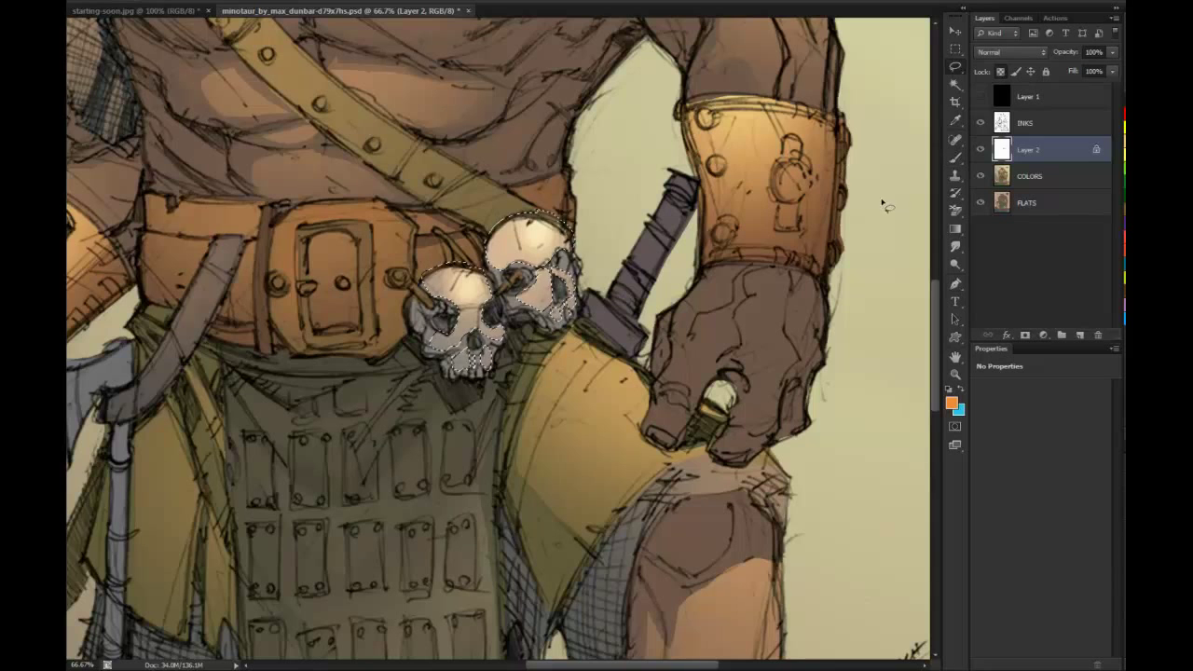
key("ctrl+d")
Examine the highlighted skulls against the full illustration and closer up around the waist
left_click(956, 374)
left_click(857, 416, "alt")
left_click(857, 416, "alt")
left_click(859, 414, "alt")
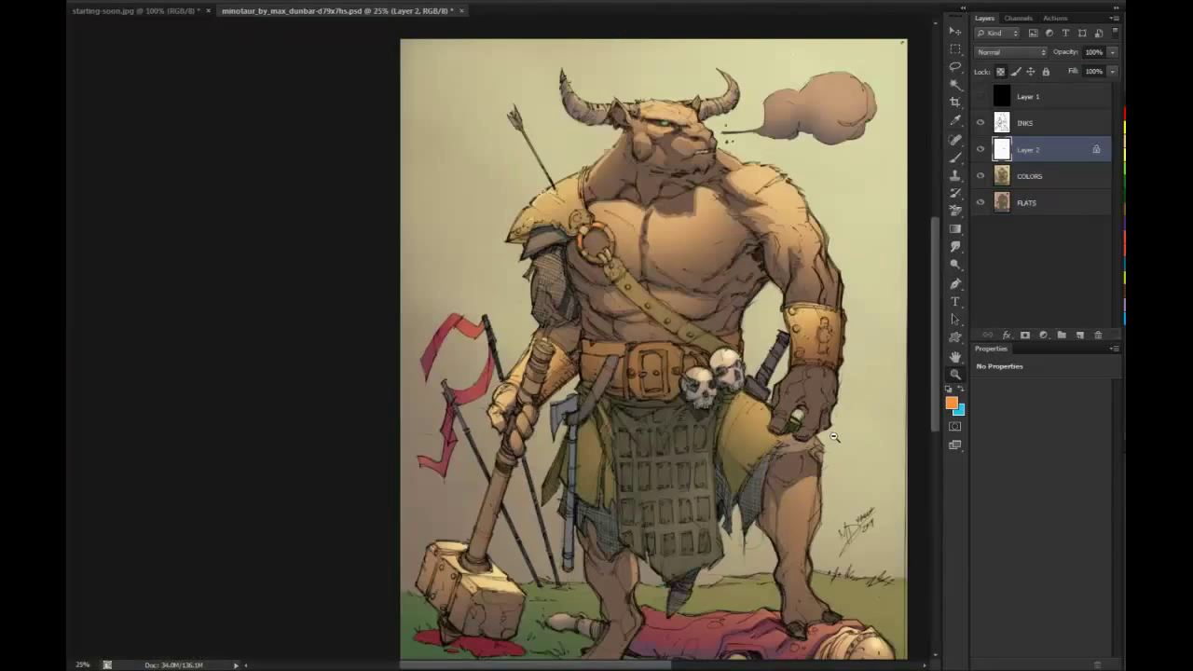
left_click(862, 345, "alt")
left_click(585, 186)
left_click(575, 149, "alt")
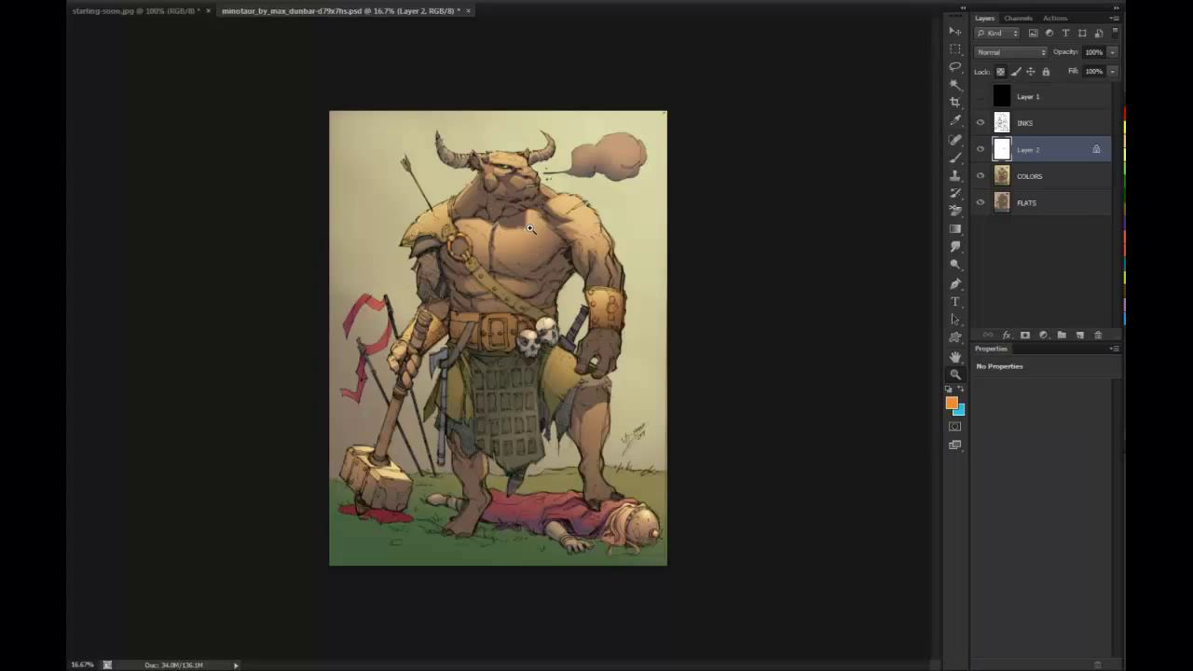
left_click(600, 345)
left_click(600, 345)
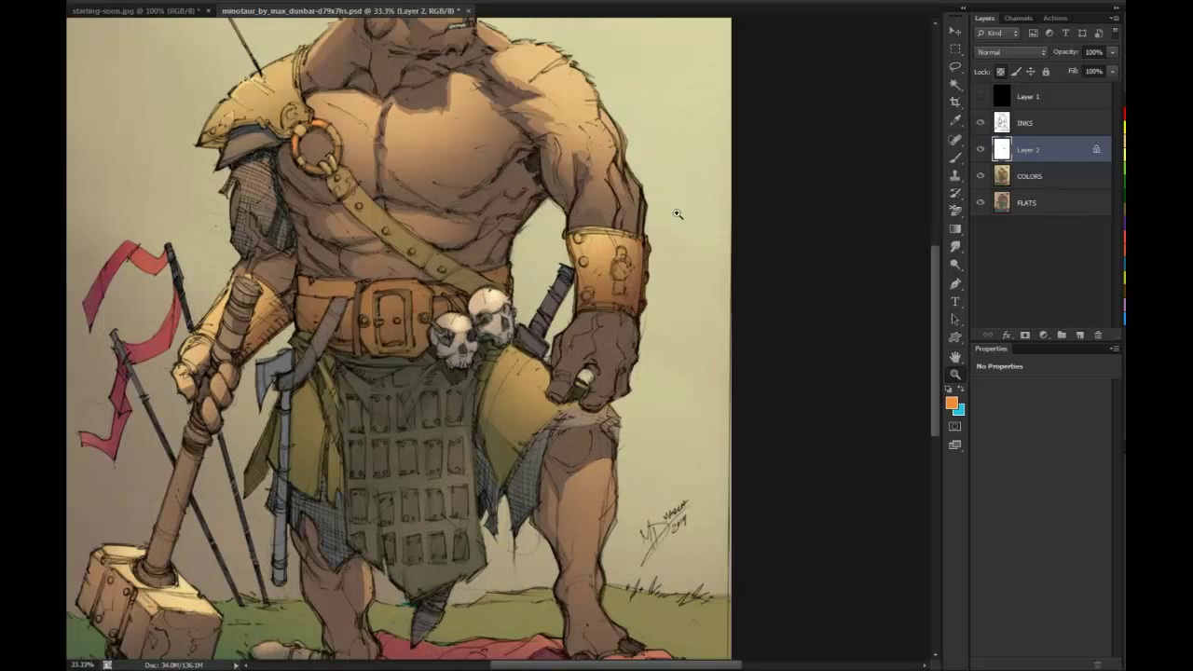
Merge the skull layer down into COLORS and copy the minotaur's selected skin to a new transparency-locked layer
right_click(1028, 154)
left_click(1067, 434)
left_click(1030, 180)
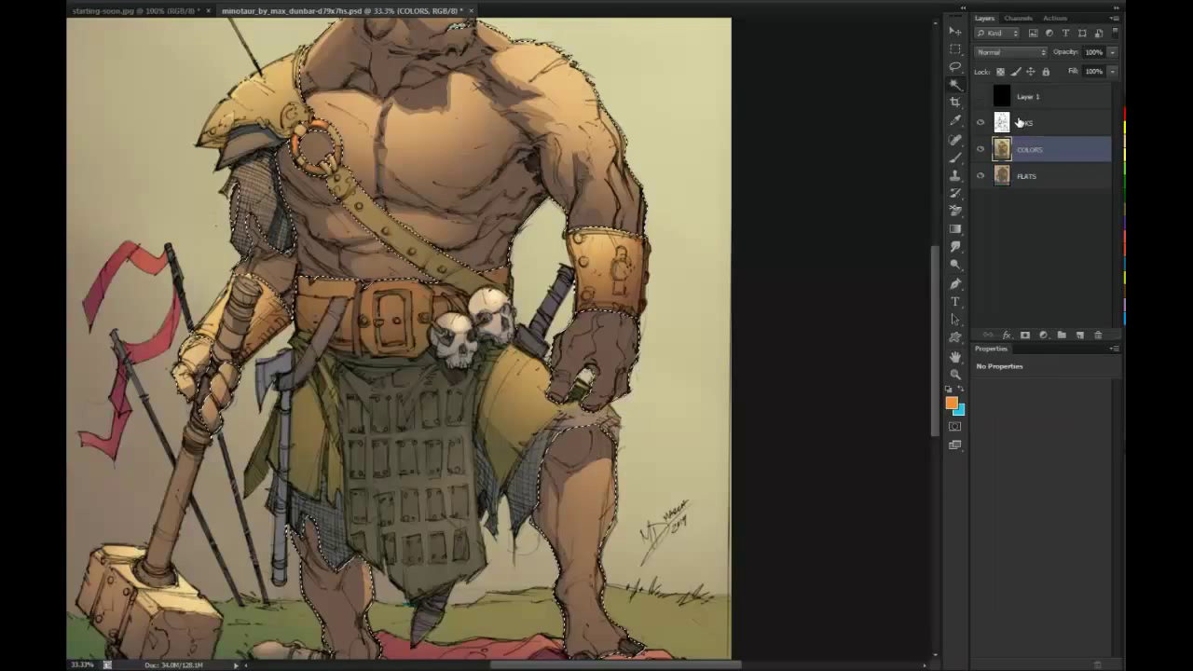
Lasso the back of the lowered fist and its knuckles and brush warm orange highlights into them
key("l")
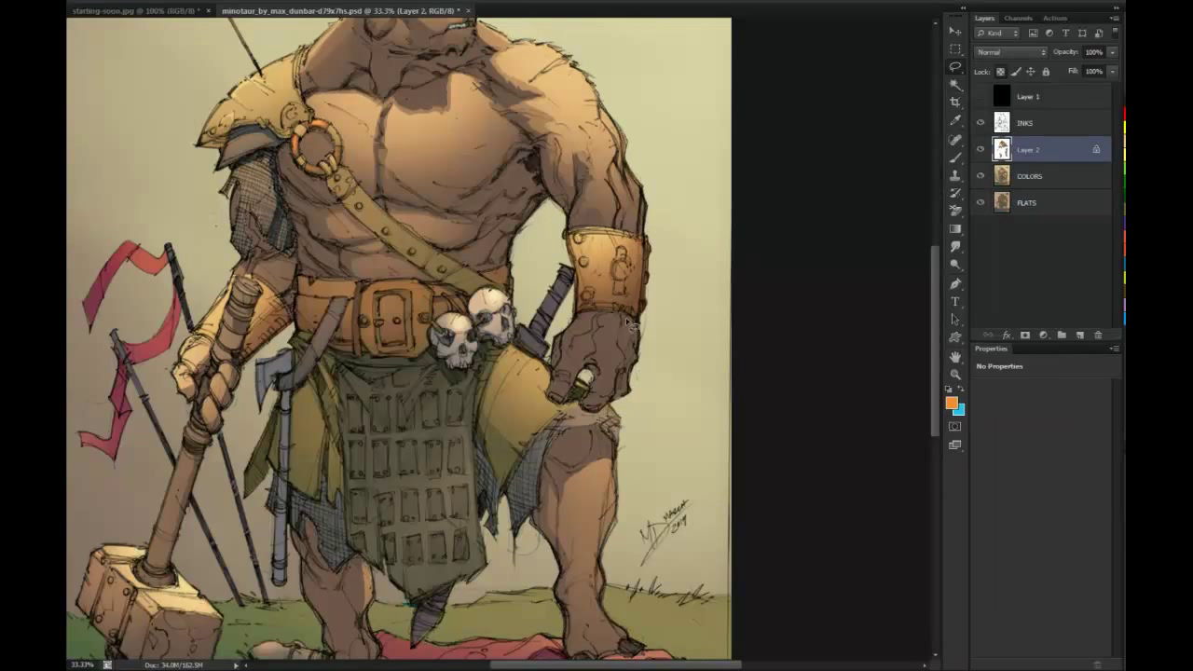
mouse_move(638, 329)
left_mouse_down()
mouse_move(583, 333)
mouse_move(559, 373)
mouse_move(580, 380)
mouse_move(593, 365)
mouse_move(602, 396)
mouse_move(628, 376)
mouse_move(629, 388)
mouse_move(645, 334)
left_mouse_up()
key("b")
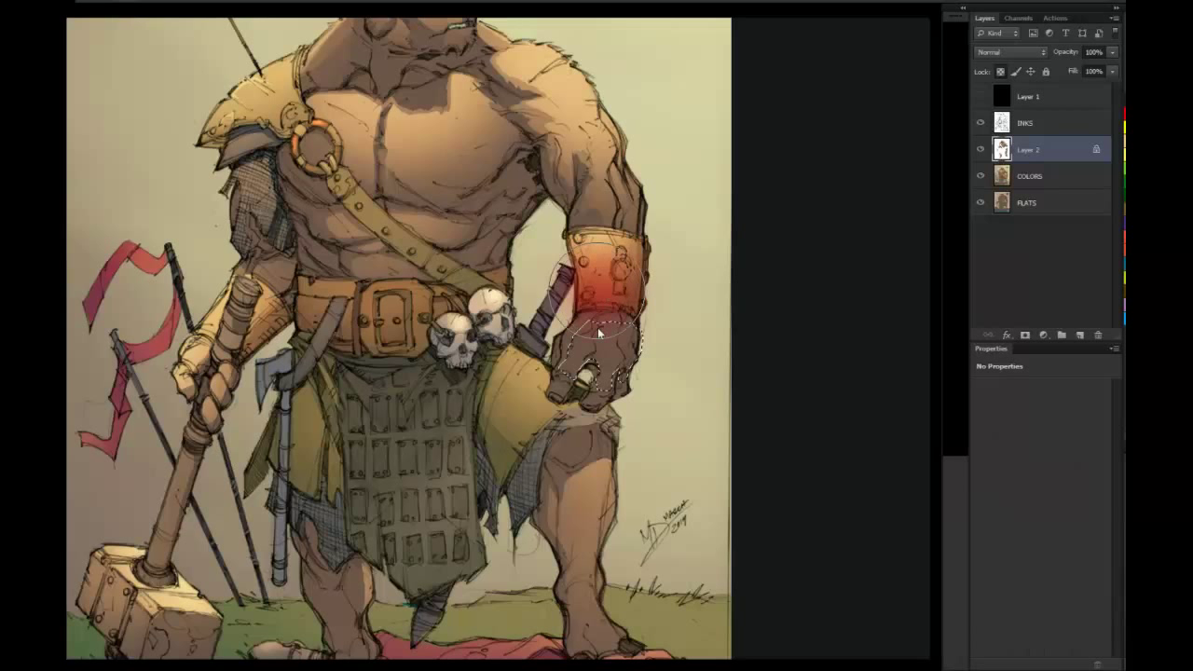
left_click_drag(580, 347, 630, 339)
key("l")
key("ctrl+d")
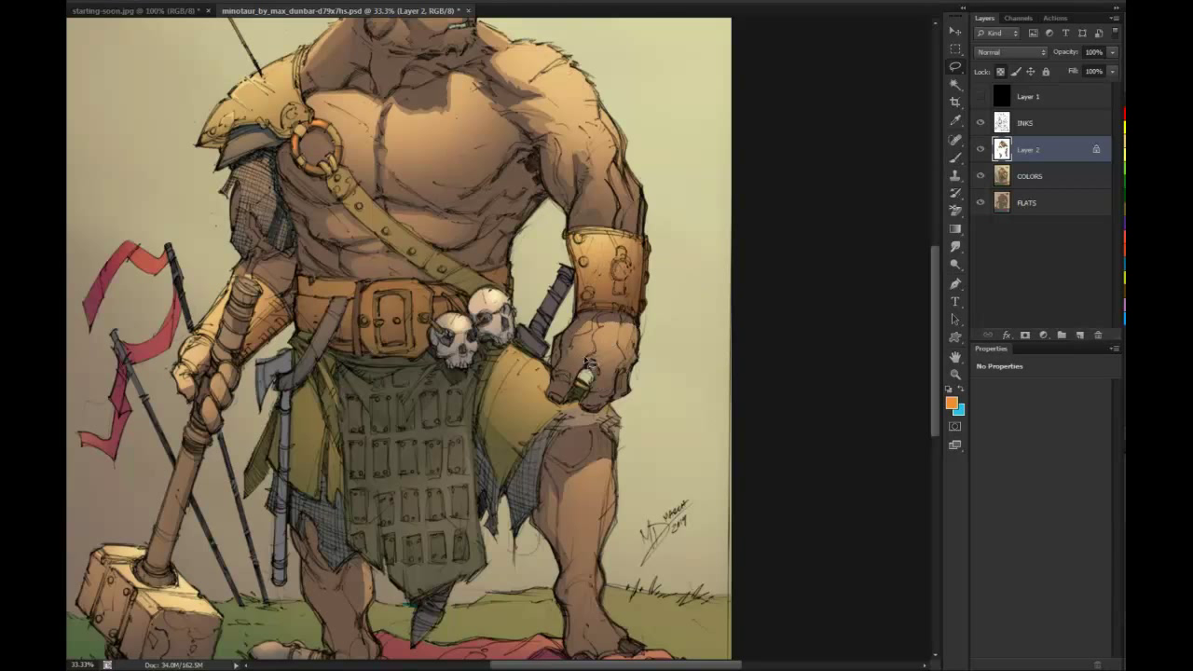
left_click_drag(617, 345, 619, 346)
key("b")
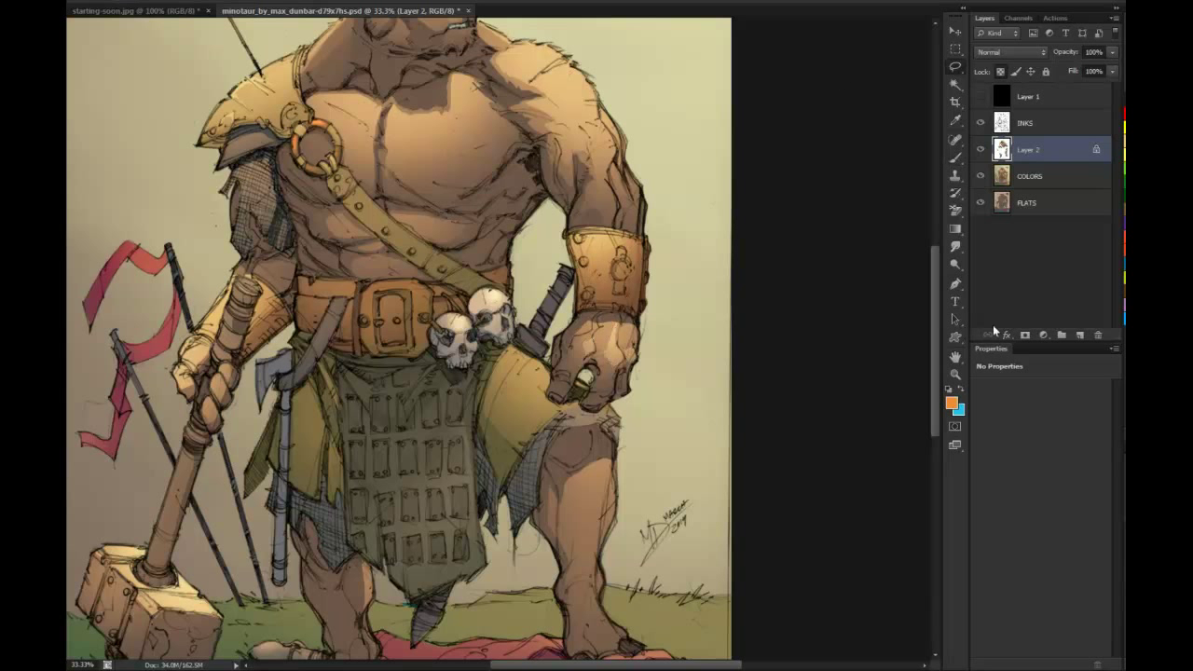
Select the brown shadow areas of the minotaur's skin with the Magic Wand and copy them to a new layer
key("z")
left_click(849, 429, "alt")
left_click(849, 429, "alt")
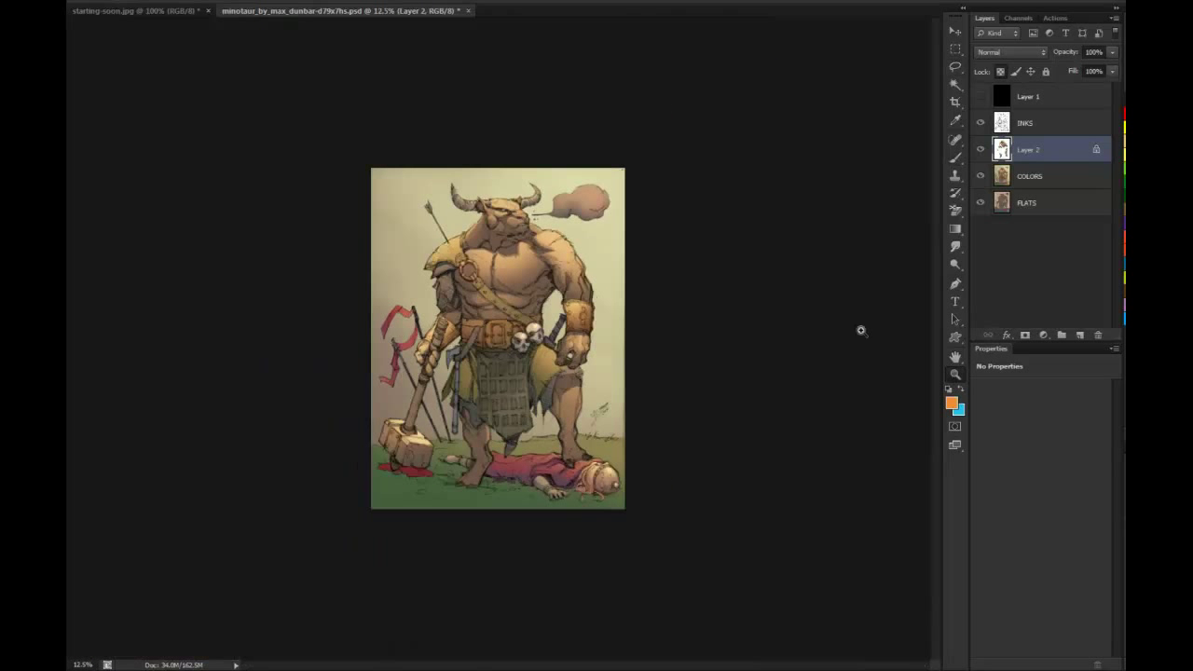
left_click(539, 266)
left_click(539, 265)
left_click(545, 198)
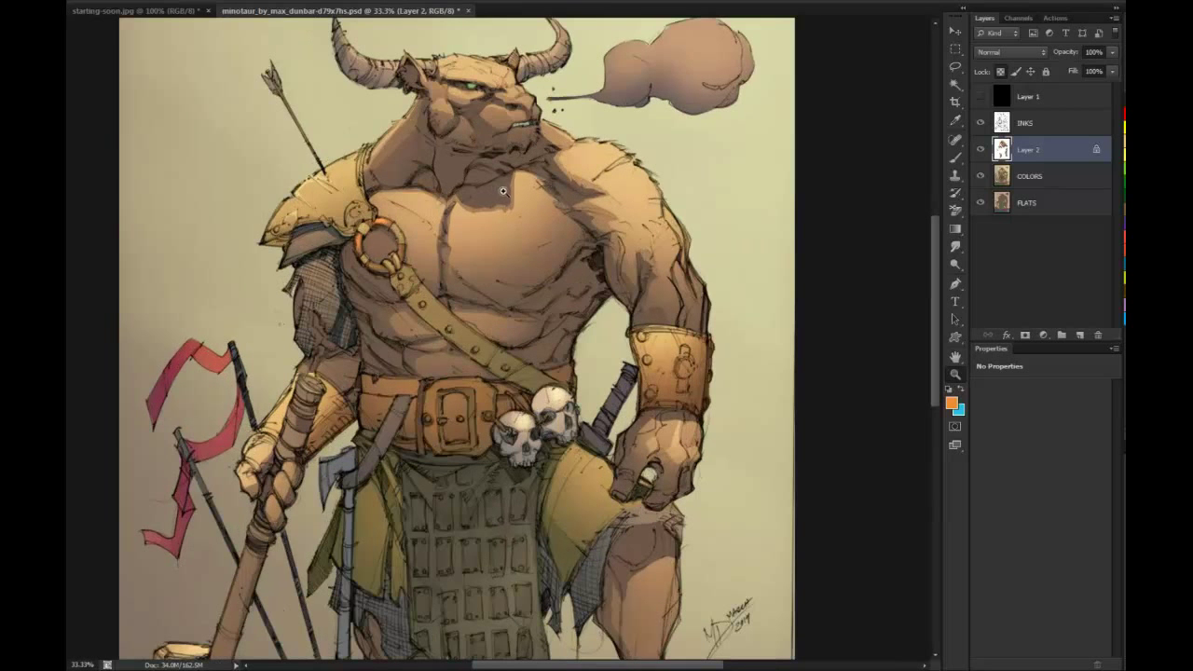
key("w")
left_click(500, 188)
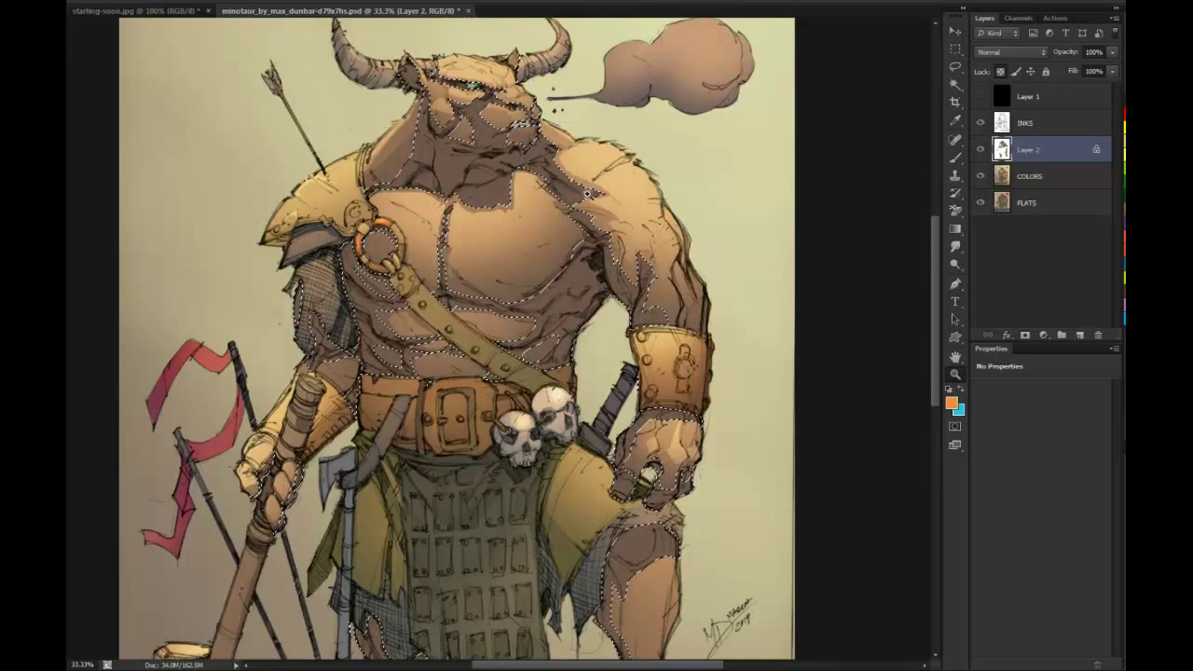
key("ctrl+j")
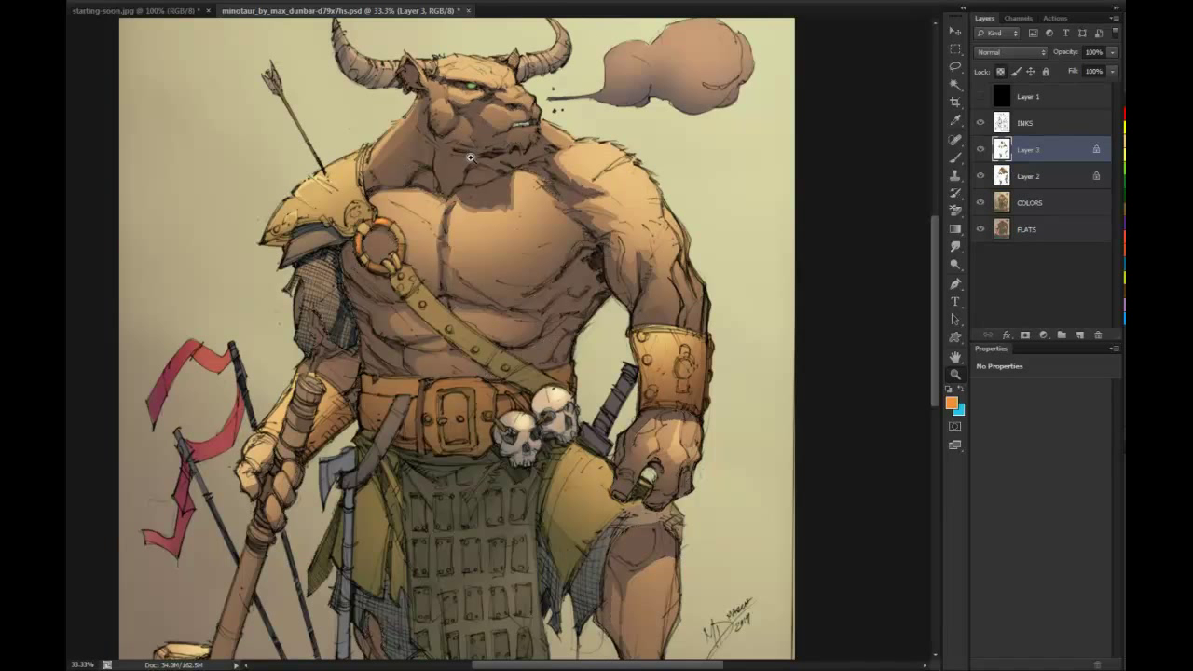
Adjust the brush and paint a dark slate-blue tint over the skin shadows on the torso, arms, and legs
key("b")
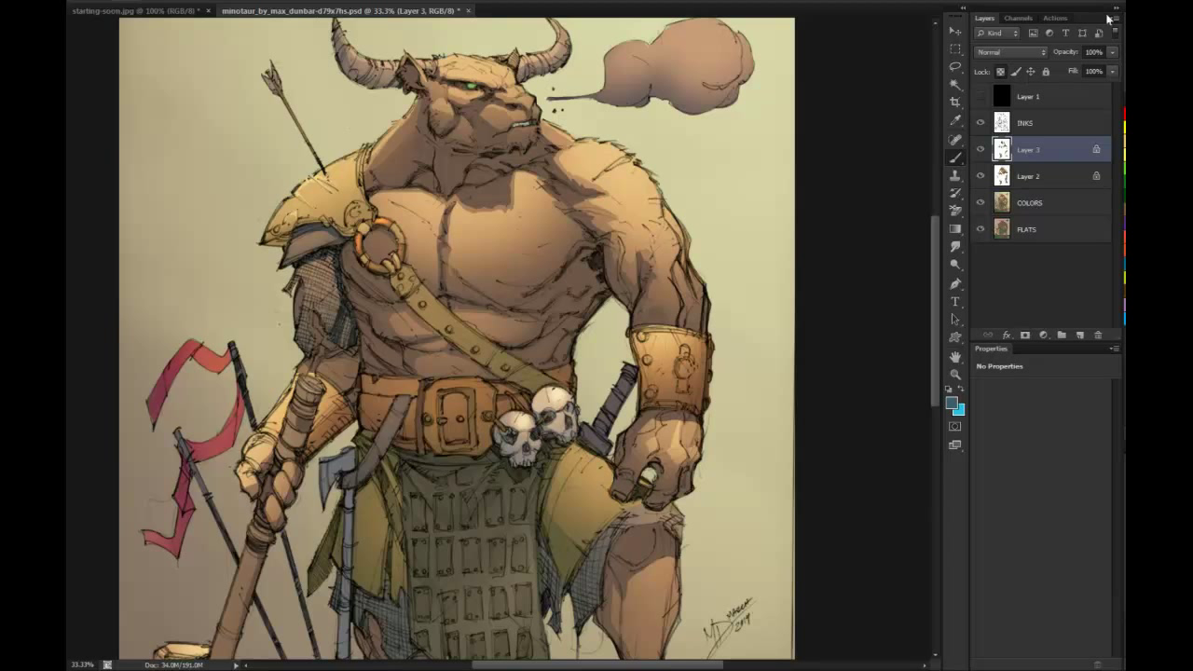
left_click(247, 2)
left_click(239, 8)
left_click(352, 1)
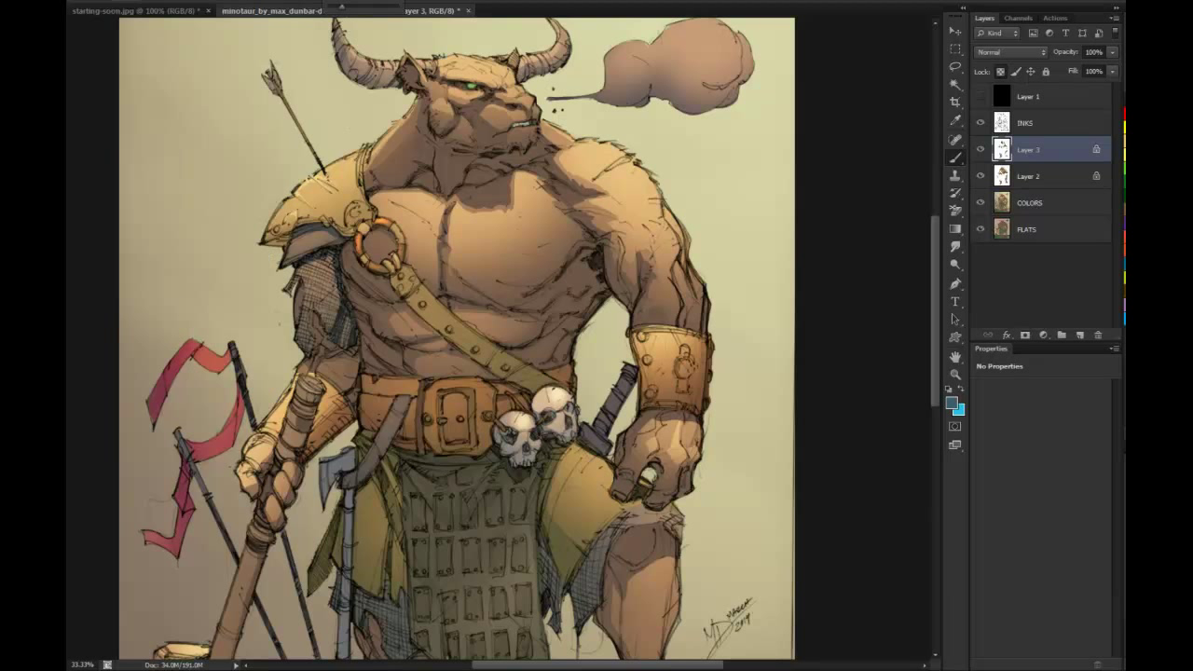
left_click_drag(480, 186, 500, 203)
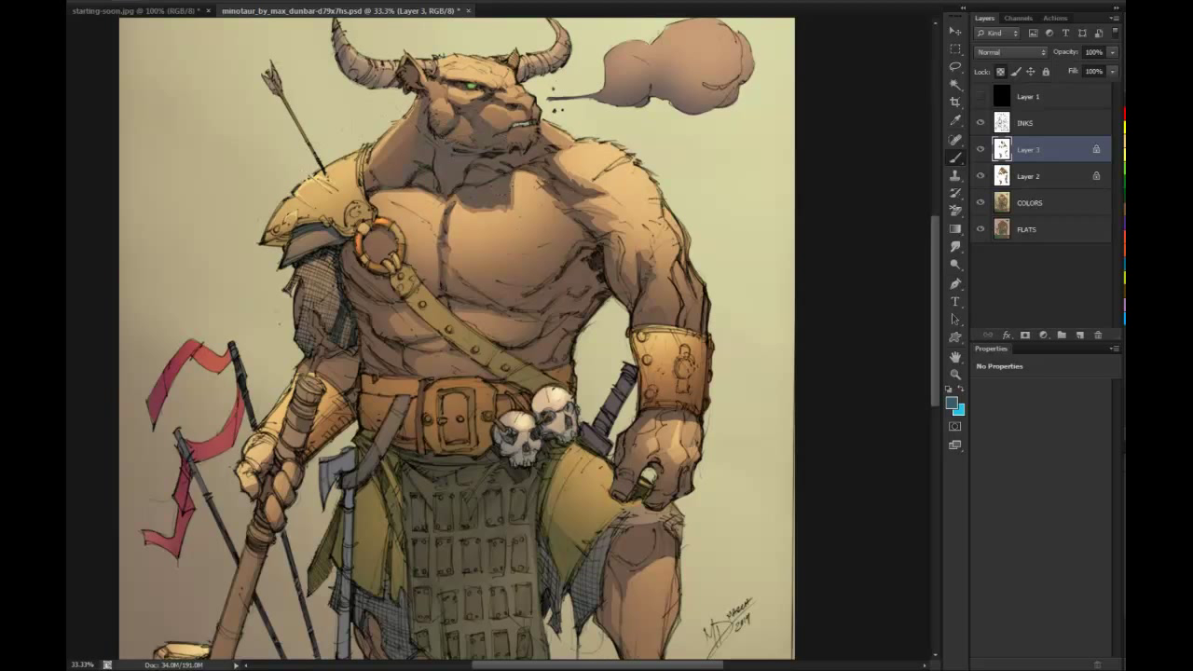
left_click_drag(688, 212, 679, 212)
scroll(589, 299, "down", 5)
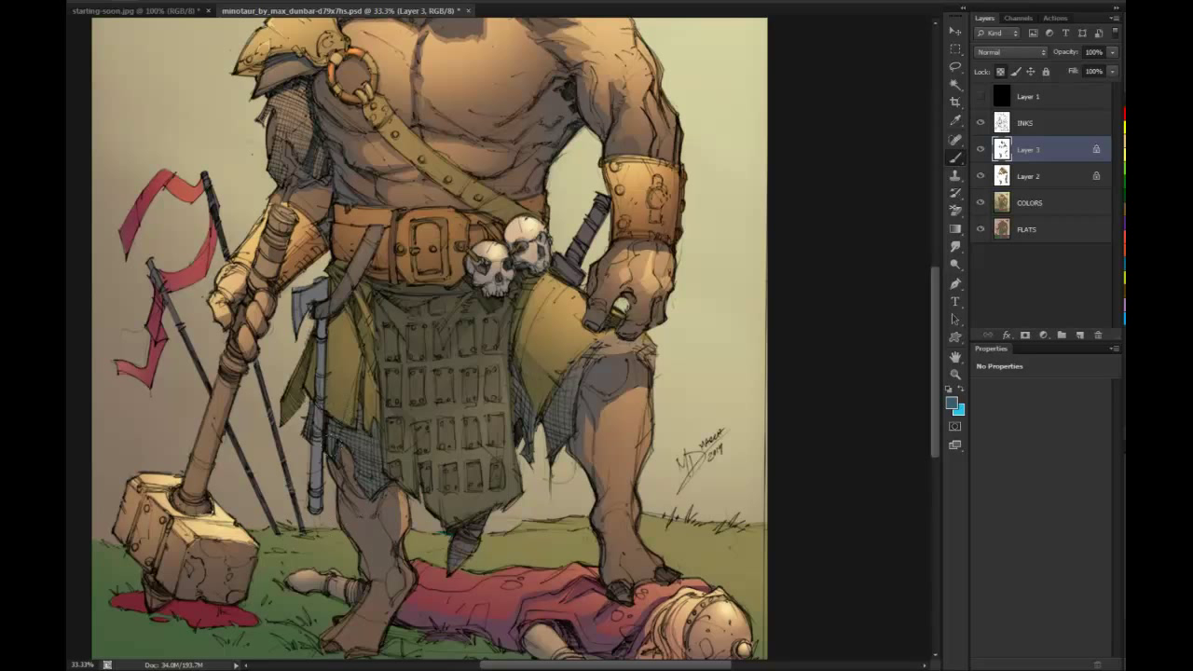
Merge the skin shadow layer and the skin layer beneath it down into COLORS
key("l")
left_click(956, 375)
left_click(879, 328, "alt")
left_click(877, 328, "alt")
left_click(559, 267)
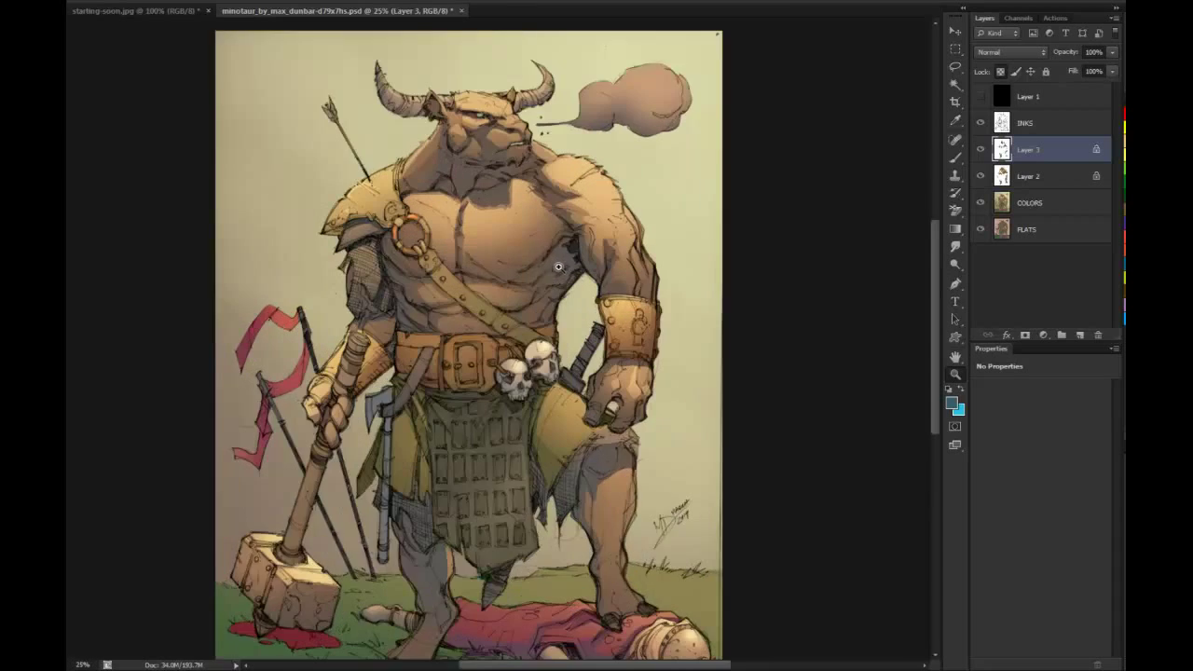
left_click(559, 268)
left_click(354, 199)
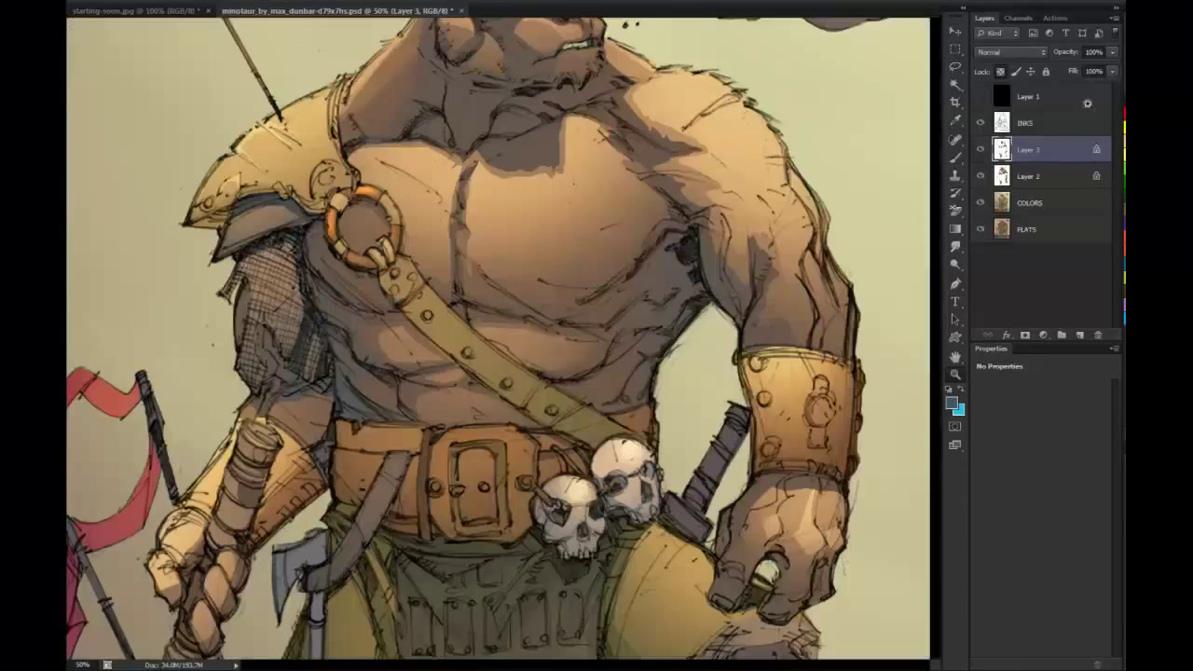
right_click(1050, 158)
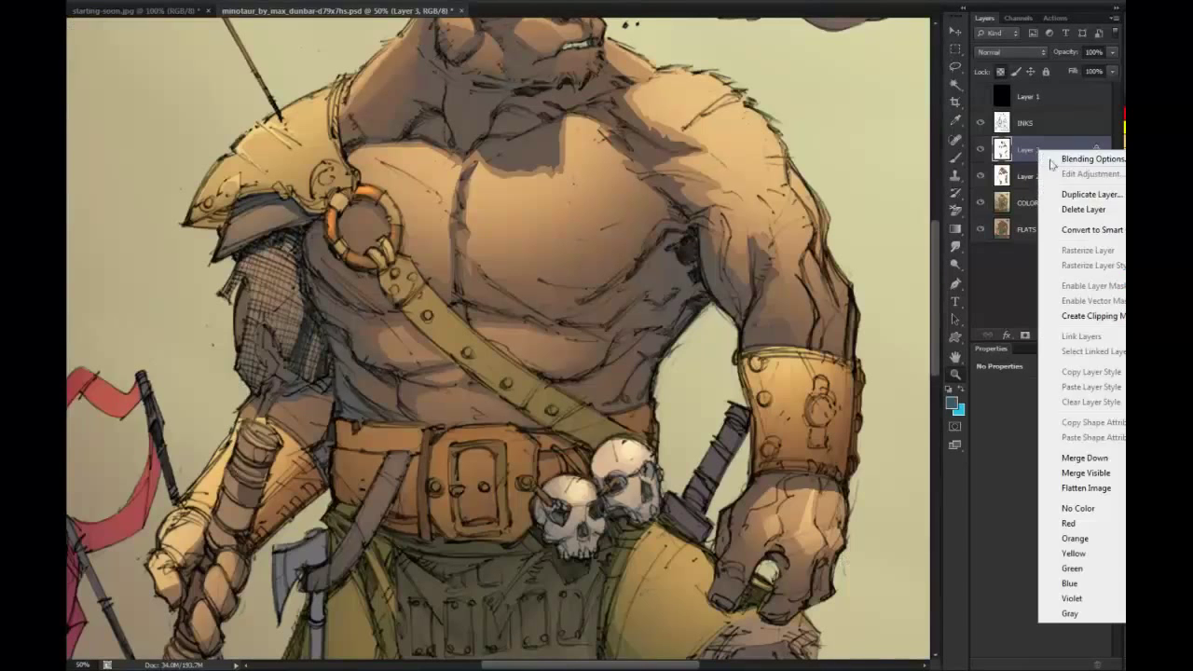
left_click(1086, 457)
right_click(1017, 144)
left_click(1072, 458)
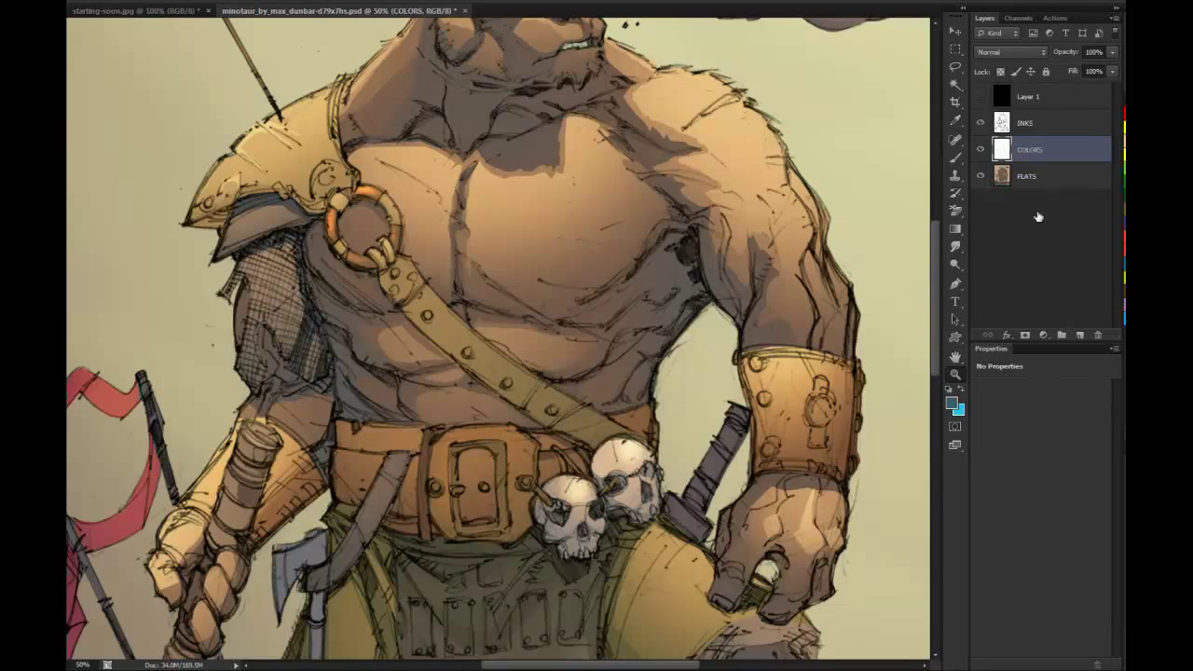
Select the shoulder armor and chest strap from FLATS with the Magic Wand and copy that area of COLORS to a new layer
key("w")
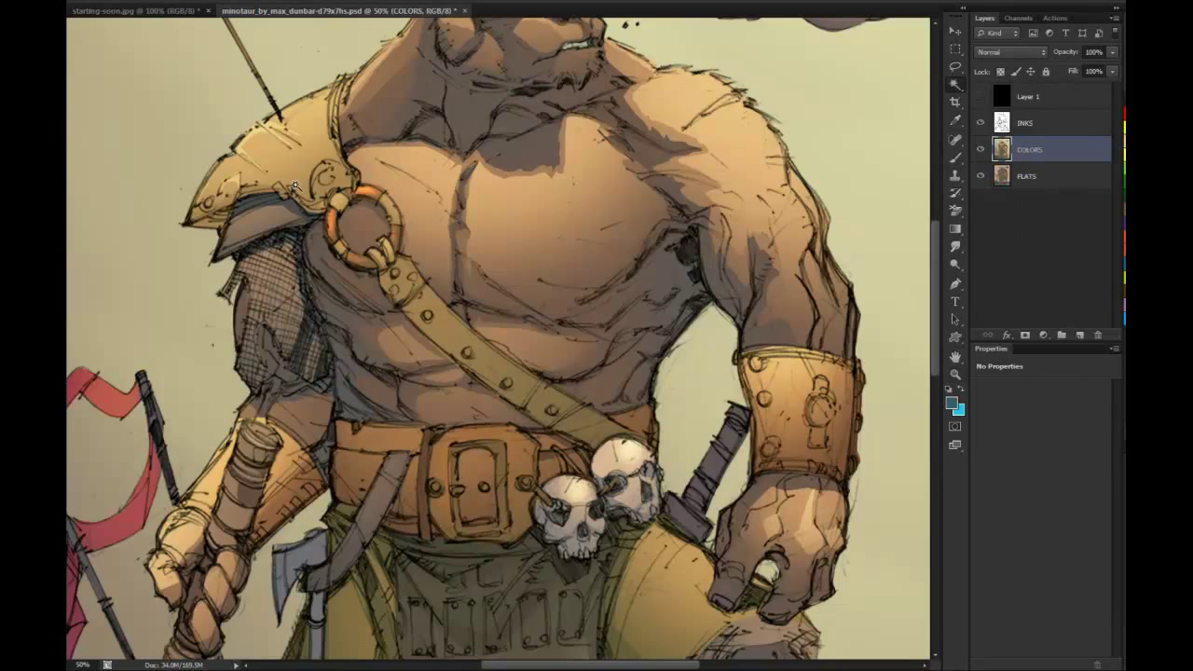
left_click(1057, 180)
left_click(306, 201)
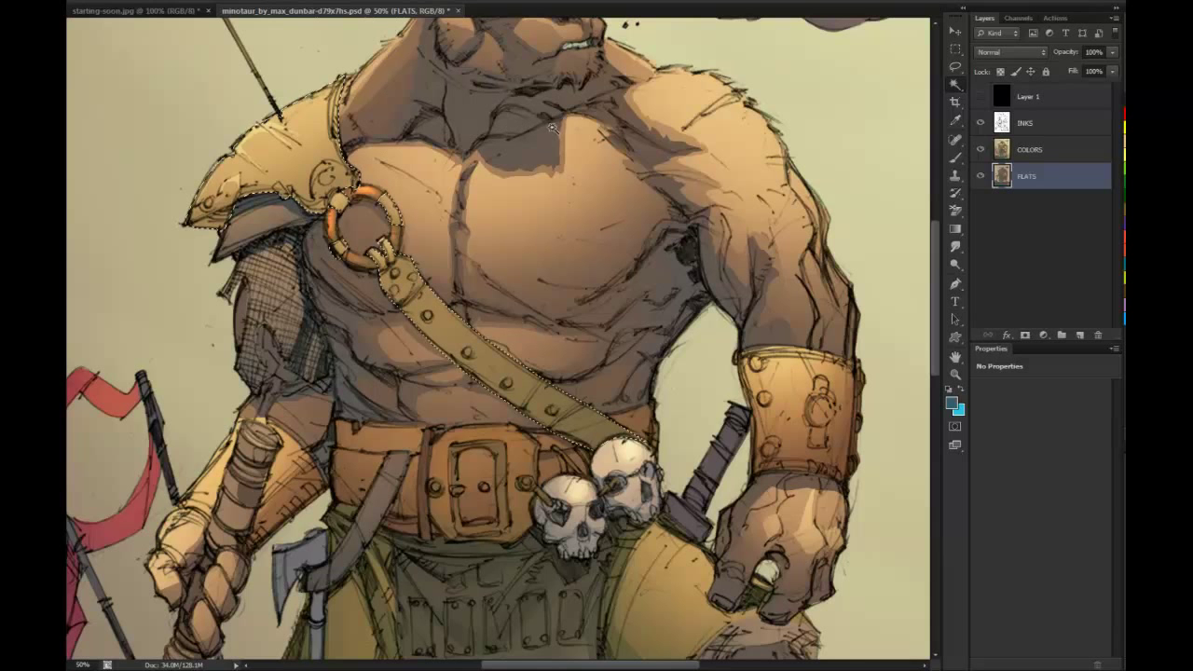
left_click(1023, 149)
key("ctrl+j")
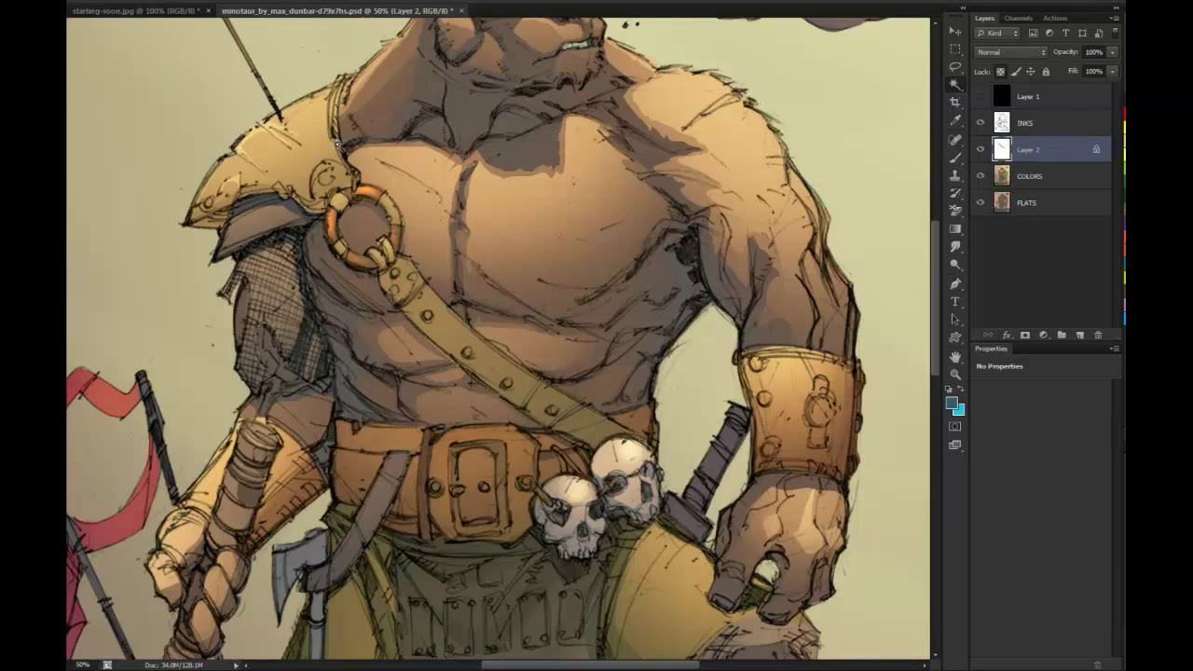
Lasso the lower edge of the shoulder armor and the strap ring, brush slate-blue shadow into them, and deselect
key("l")
mouse_move(186, 225)
left_mouse_down()
mouse_move(220, 216)
mouse_move(241, 229)
mouse_move(189, 237)
mouse_move(284, 194)
mouse_move(325, 207)
mouse_move(360, 177)
mouse_move(359, 199)
mouse_move(321, 233)
mouse_move(233, 238)
mouse_move(228, 223)
left_mouse_up()
left_click_drag(342, 224, 338, 240)
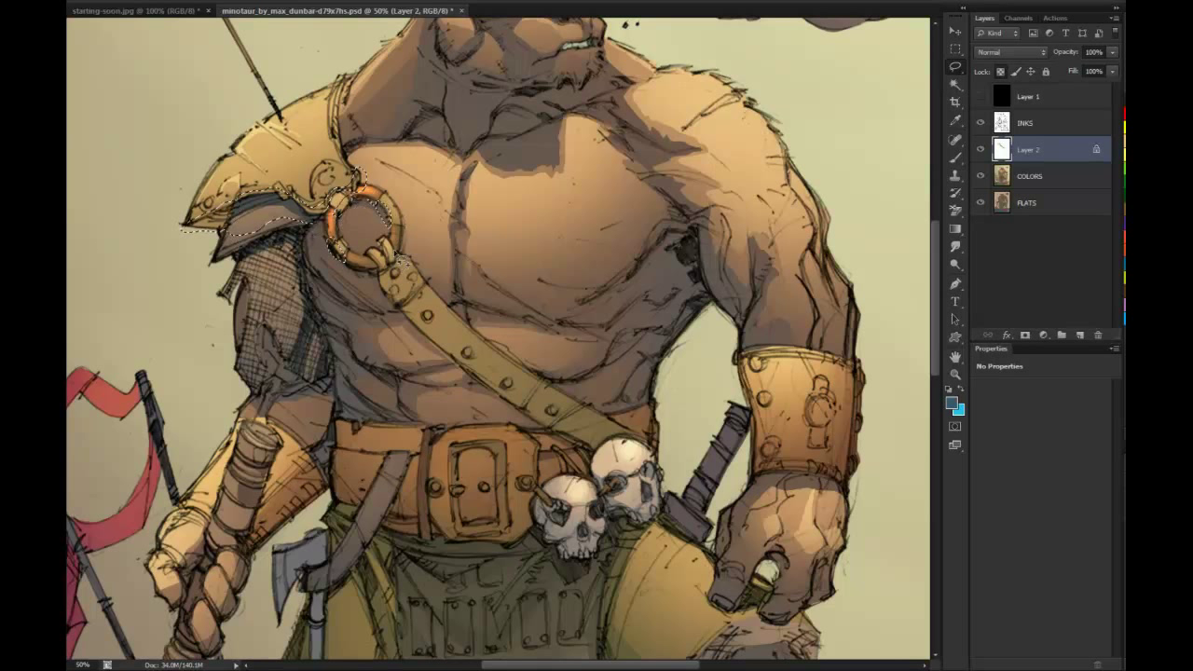
key("b")
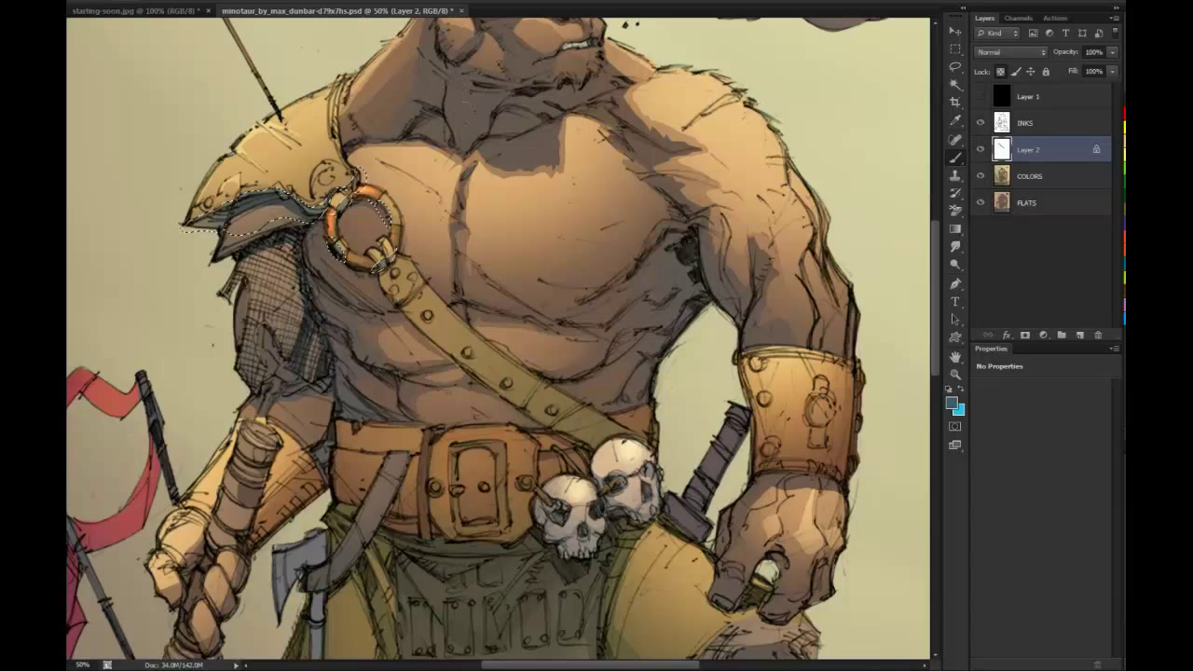
key("l")
key("ctrl+d")
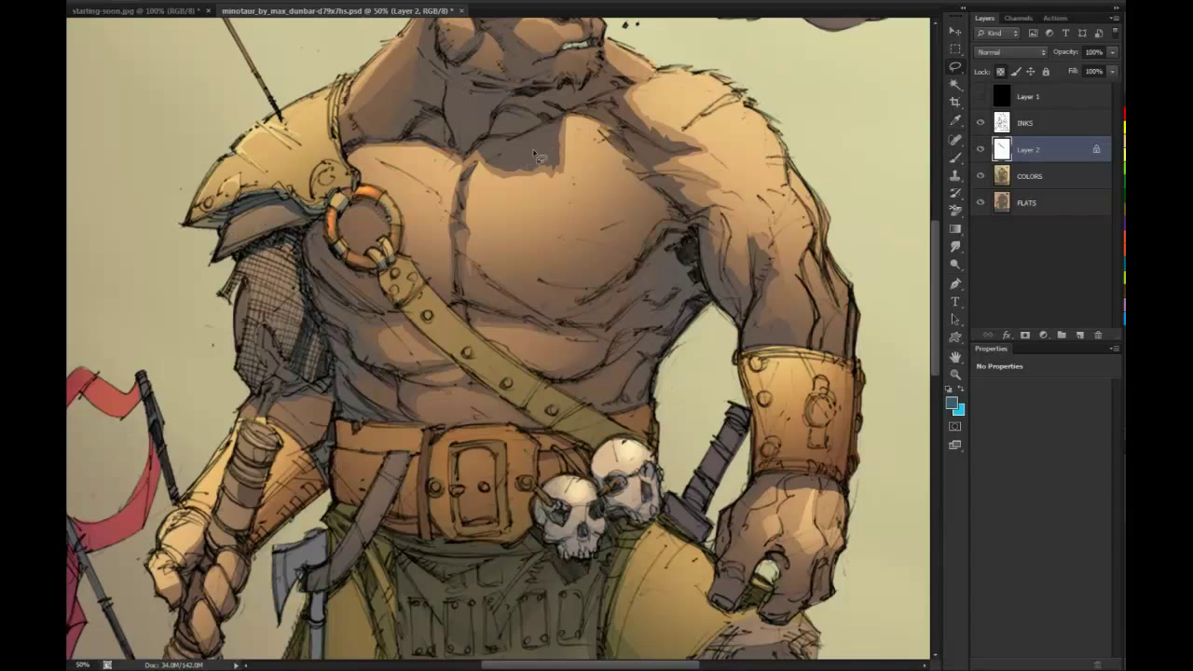
Select the shoulder armor and chest strap again from the FLATS layer with the Magic Wand
left_click_drag(424, 254, 441, 147)
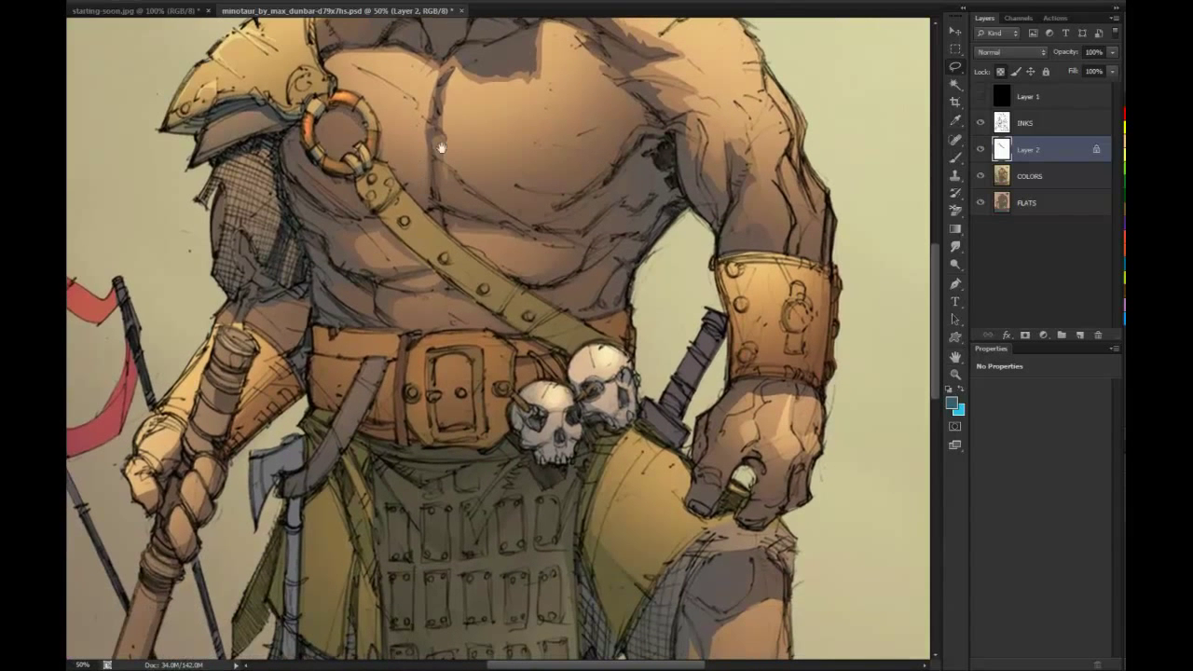
key("b")
key("w")
left_click(1086, 199)
left_click(561, 304)
key("b")
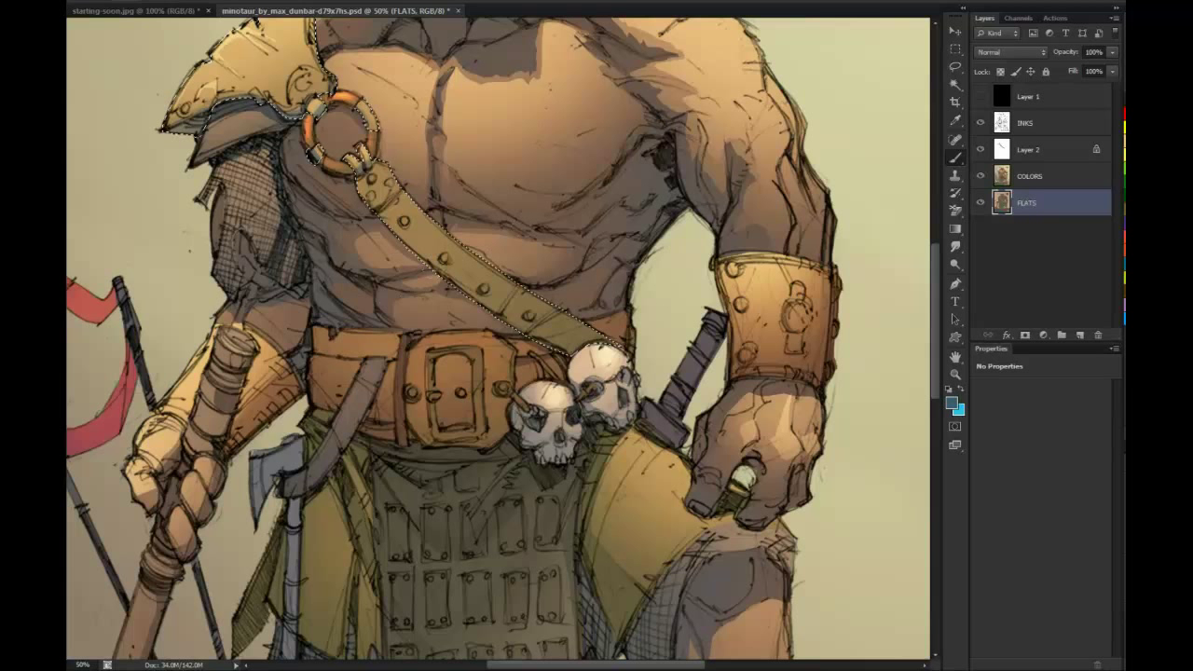
Brush a slate-blue tint over the lower end of the chest strap on Layer 2 and deselect
left_click(1037, 177, "shift")
left_click(833, 180)
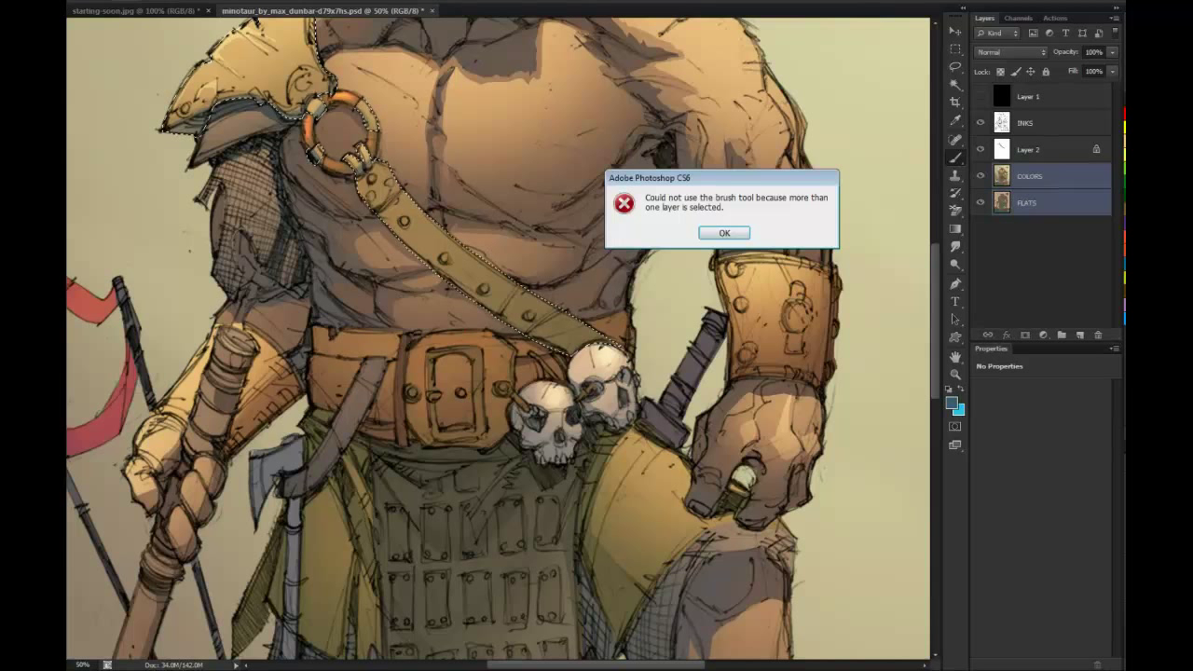
key("Return")
left_click(1044, 176)
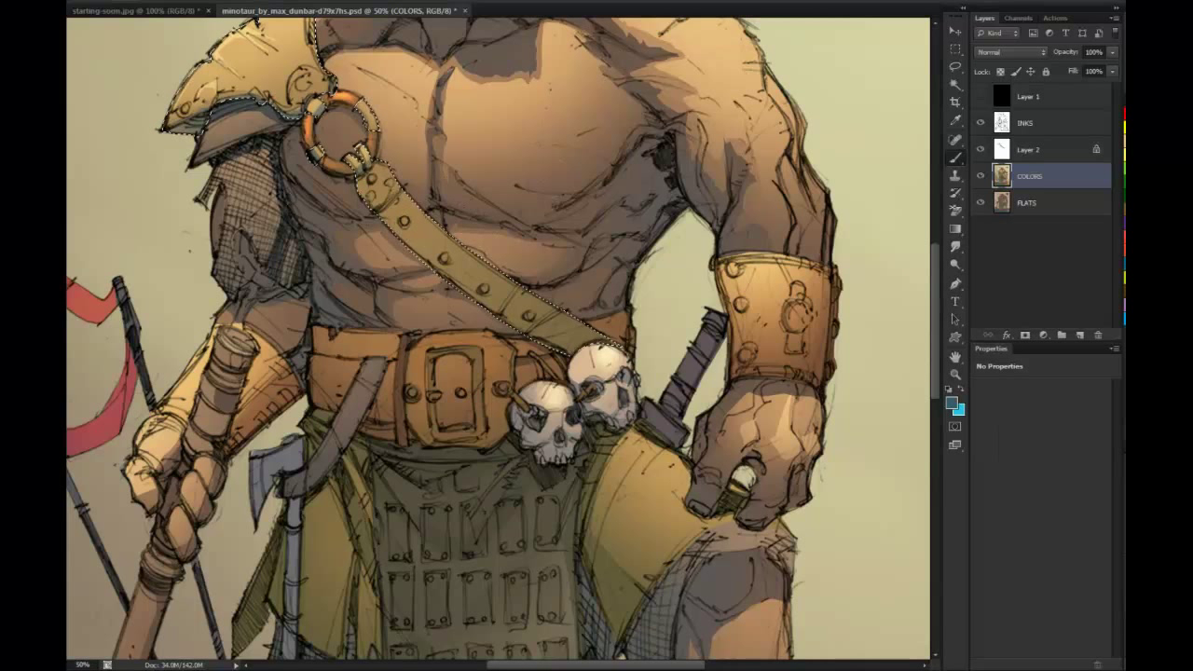
left_click(1040, 154)
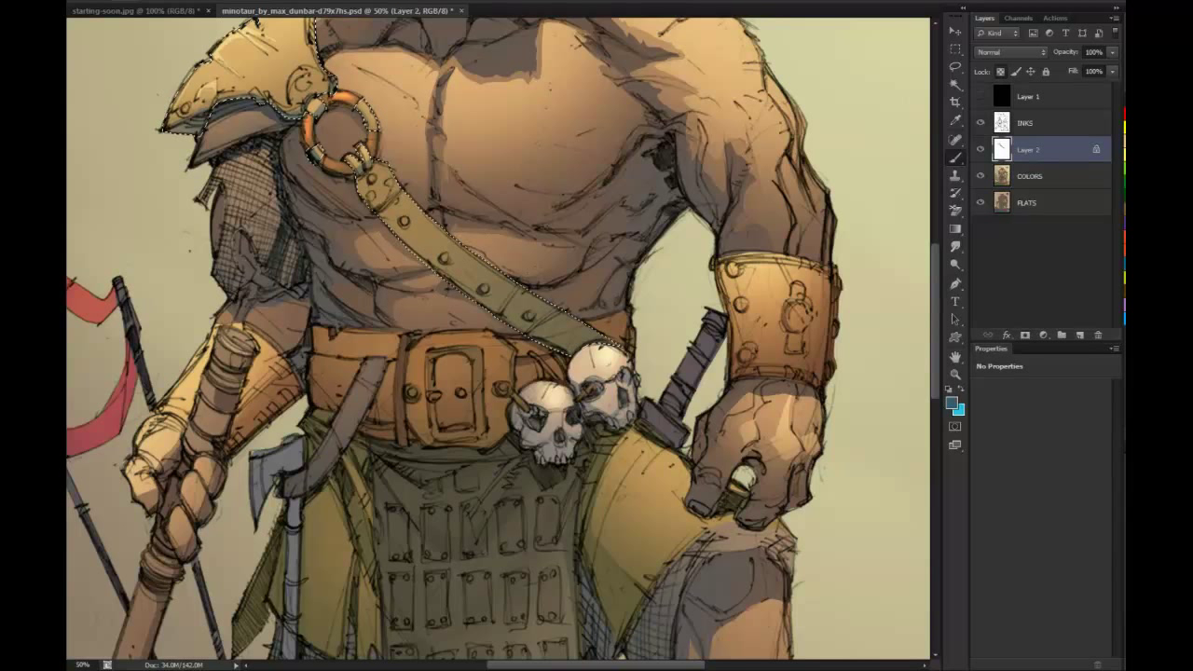
key("l")
left_click(884, 223)
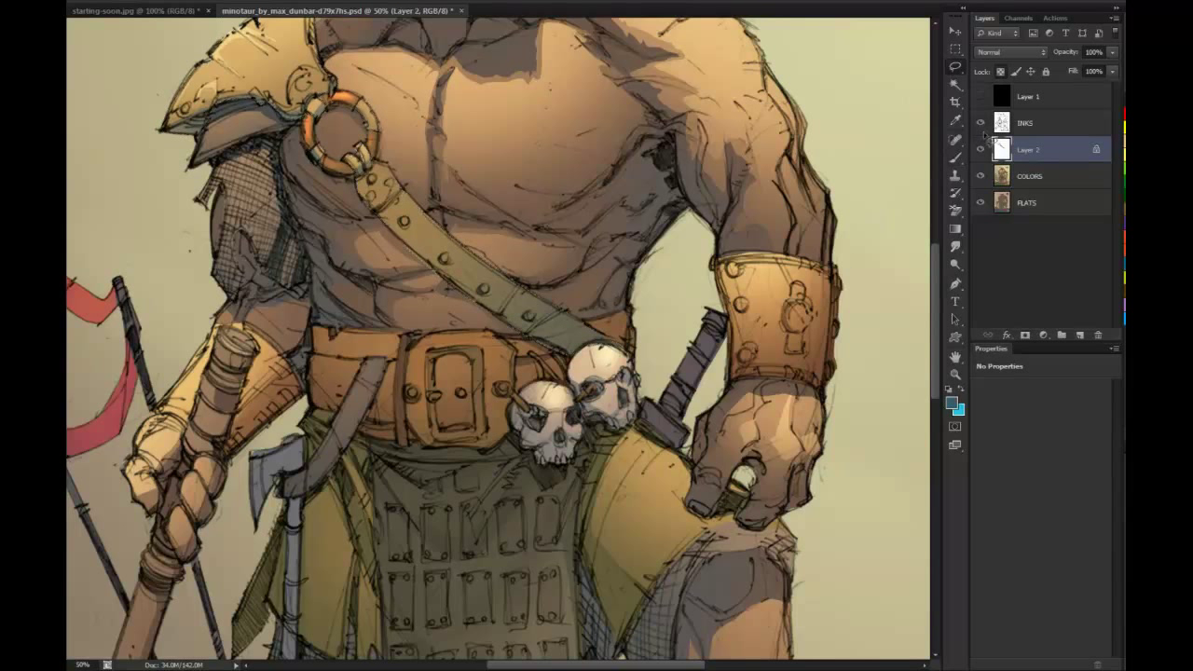
Merge the strap layer down into COLORS and select both bracers from FLATS with the Magic Wand
right_click(1061, 151)
left_click(1079, 455)
key("w")
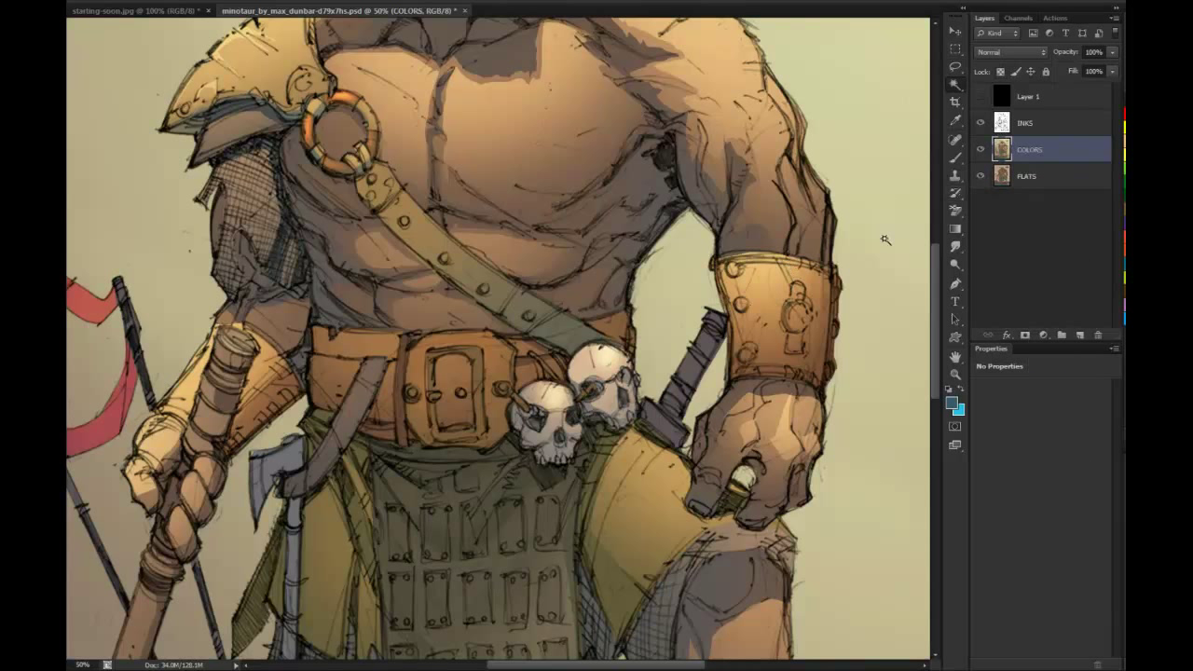
left_click(886, 239)
left_click(1030, 175)
left_click(792, 292)
key("b")
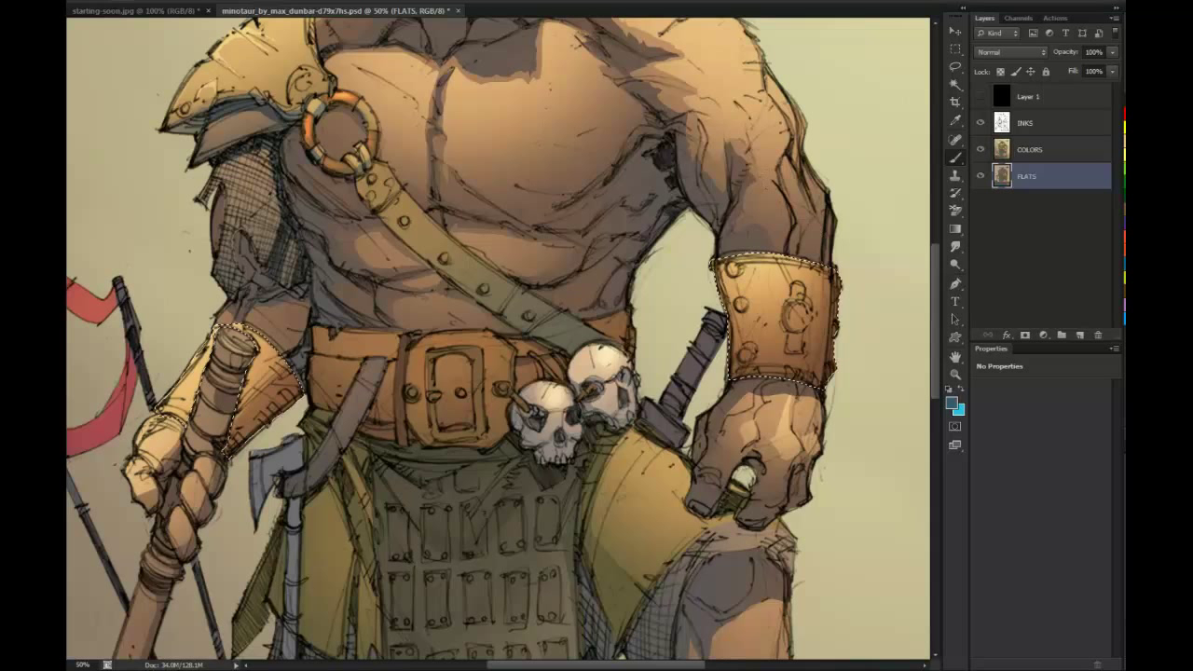
Brush slate-blue shadow on COLORS into the lower edge of the lowered arm's bracer and the underside of the hammer arm's bracer
left_click_drag(801, 251, 778, 250)
left_click(1021, 157)
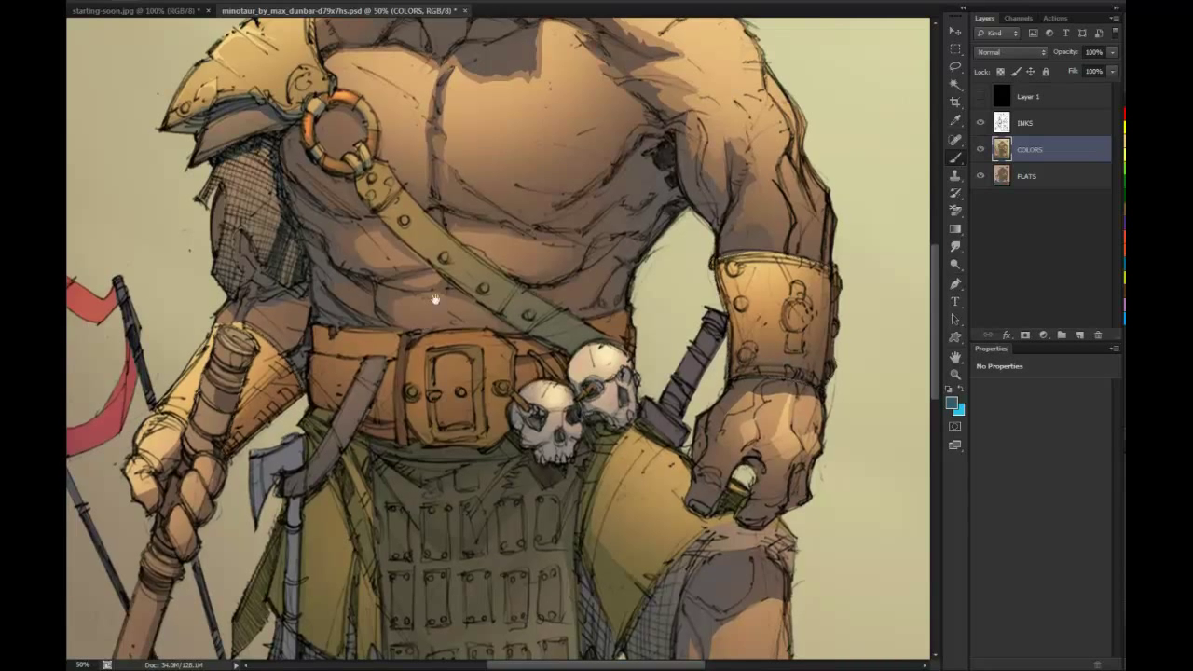
left_click_drag(434, 299, 473, 187)
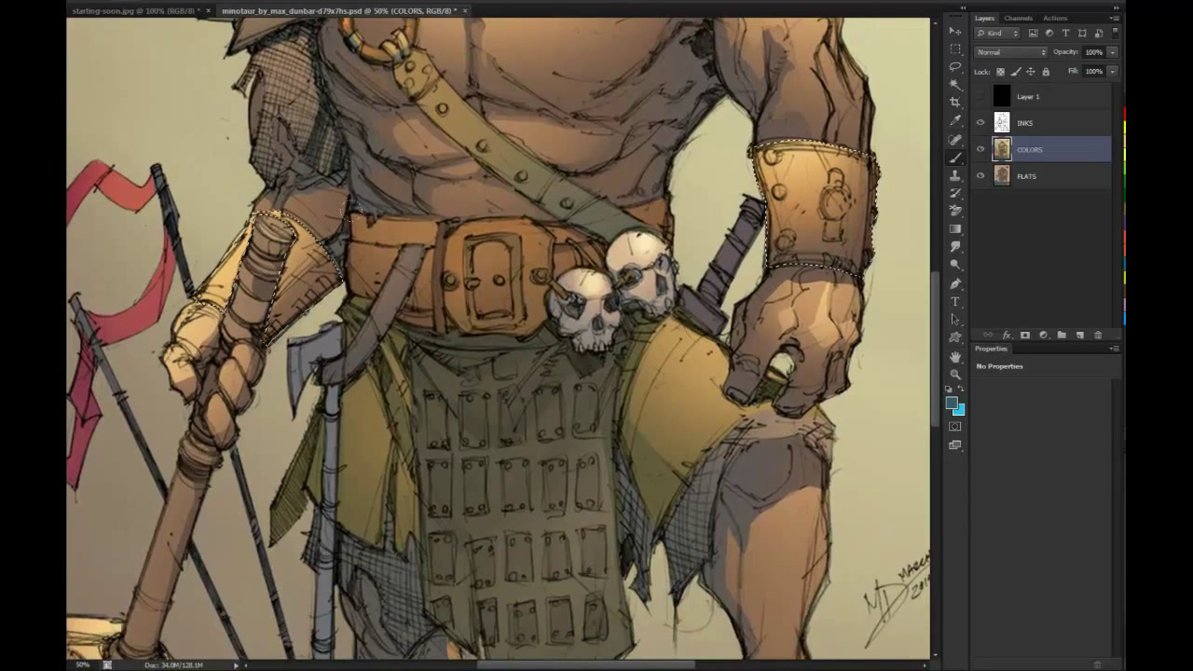
key("l")
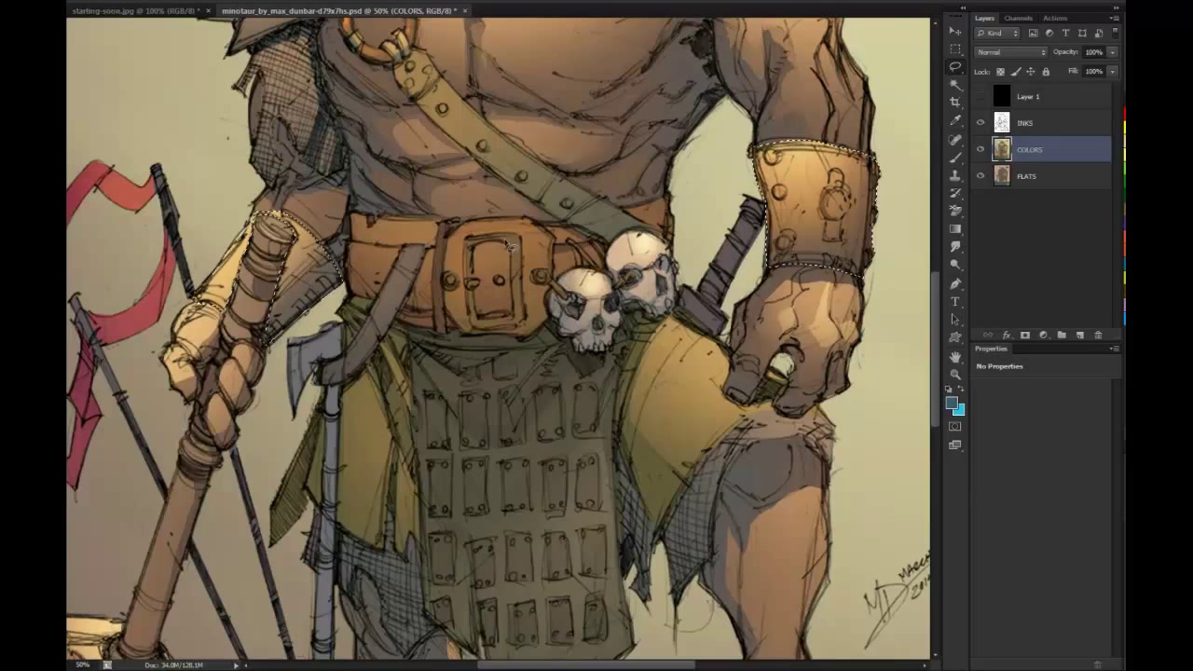
Select the strap holding the axe from FLATS and brush a slate-blue tint over it on COLORS
key("w")
key("alt+bracketleft")
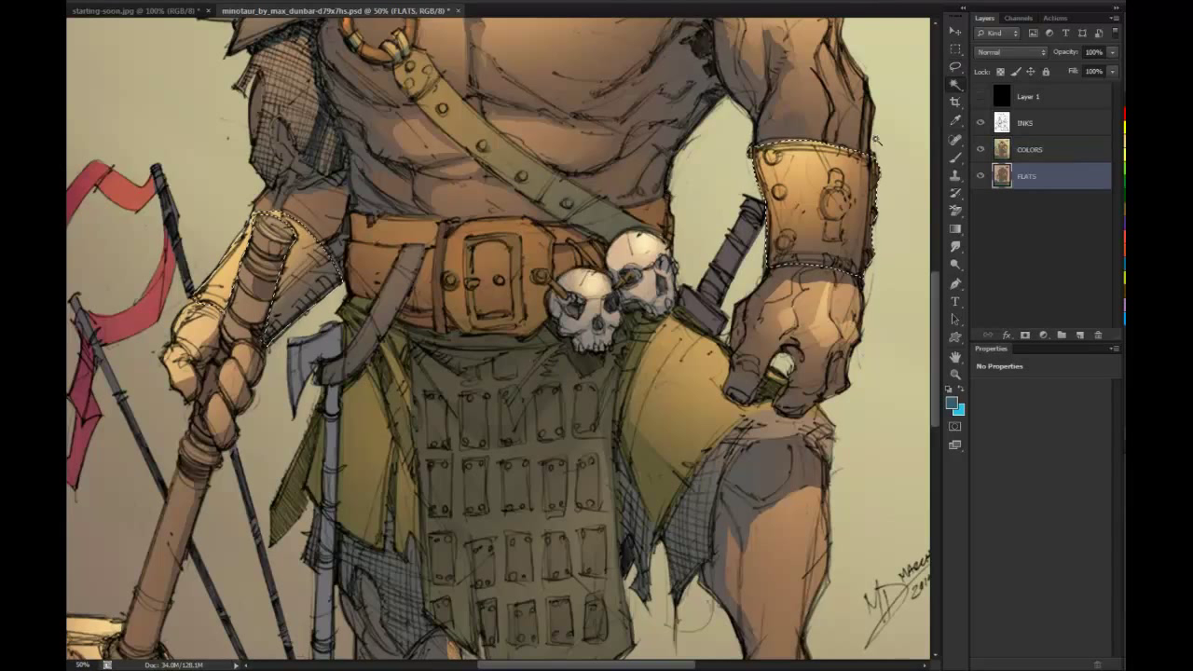
left_click(386, 293)
key("b")
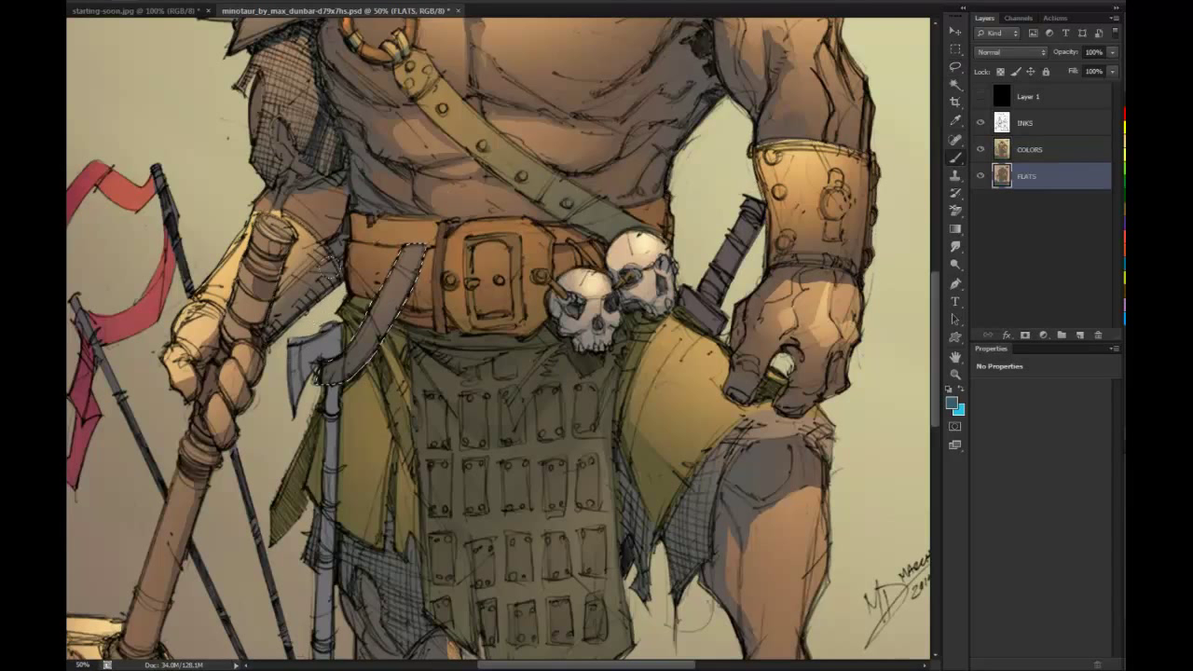
key("f")
key("f")
key("f")
left_click(1030, 149)
key("l")
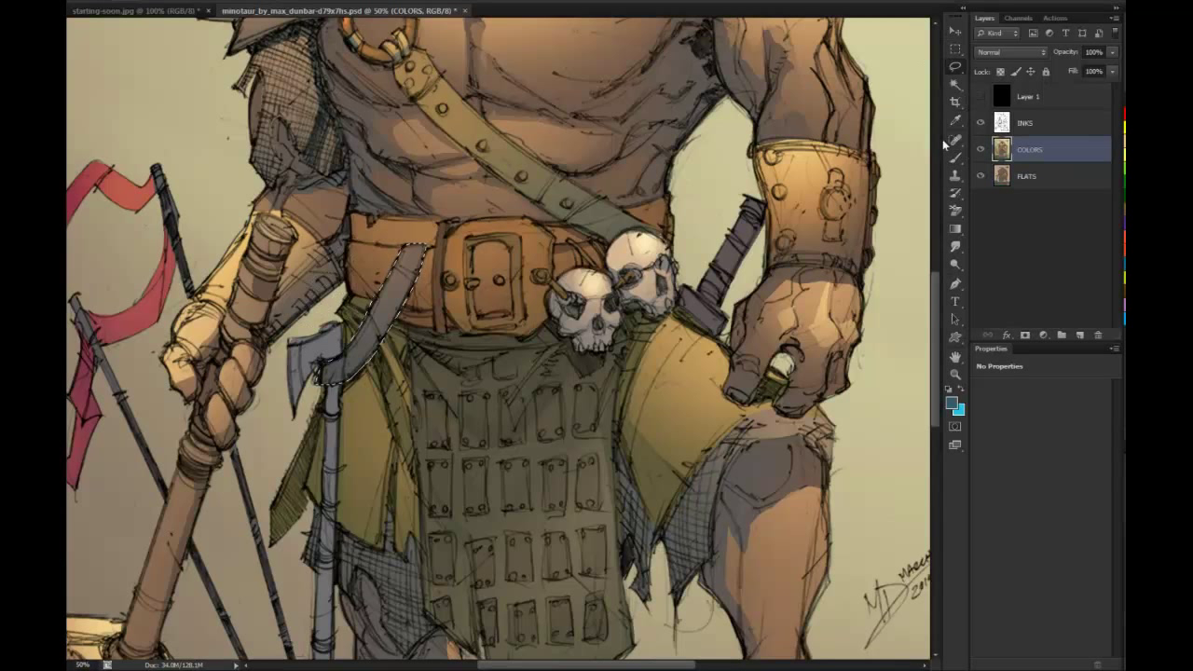
Select the axe head and handle with the Magic Wand, tint them slate blue, and deselect
key("w")
left_click(323, 342)
left_click_drag(391, 308, 400, 183)
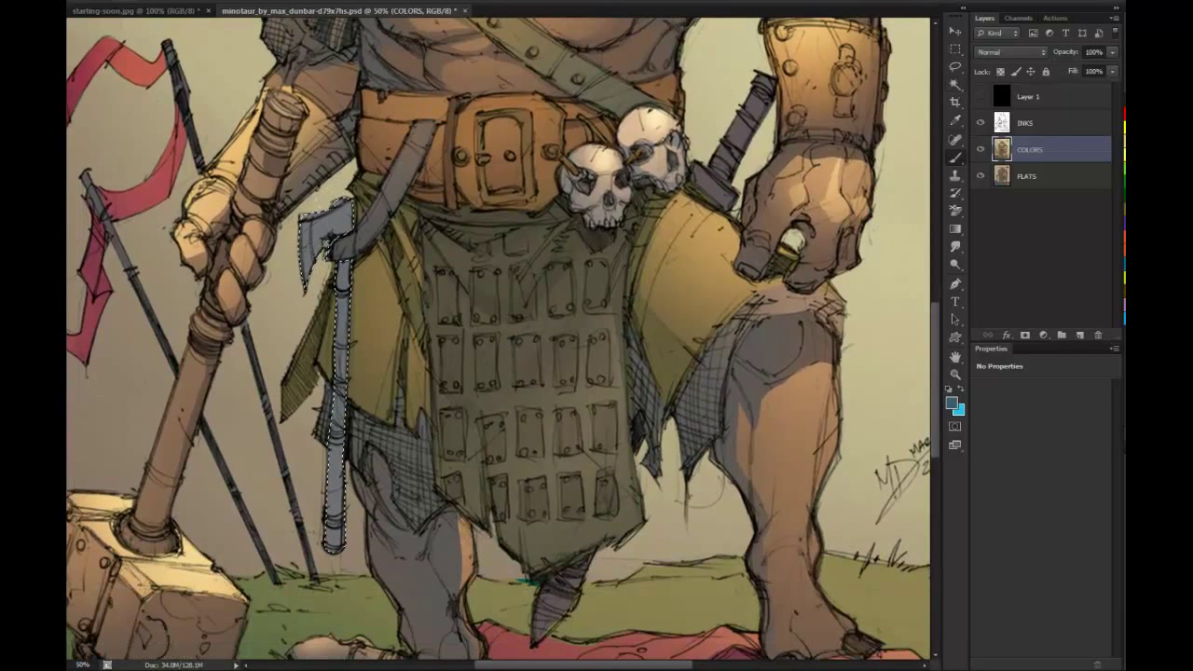
key("l")
key("ctrl+d")
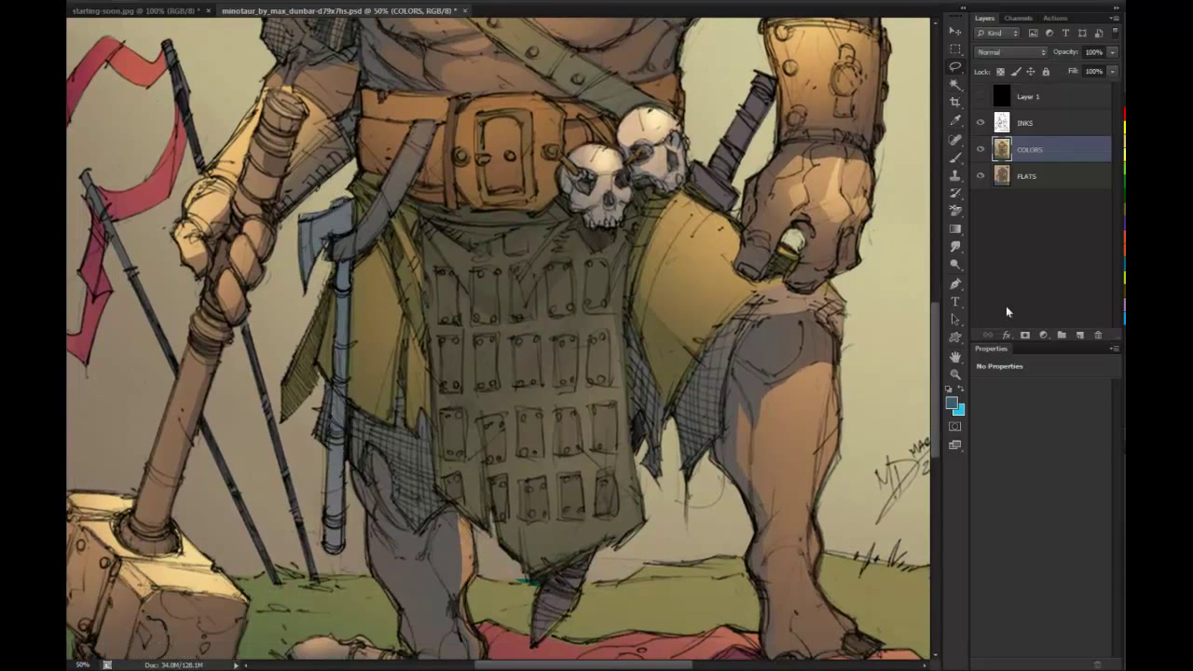
Select the yellow-green cloth around the hips from FLATS with the Magic Wand and make COLORS the active layer
left_click(955, 376)
left_click(865, 380, "alt")
left_click(844, 450, "alt")
left_click(839, 448, "alt")
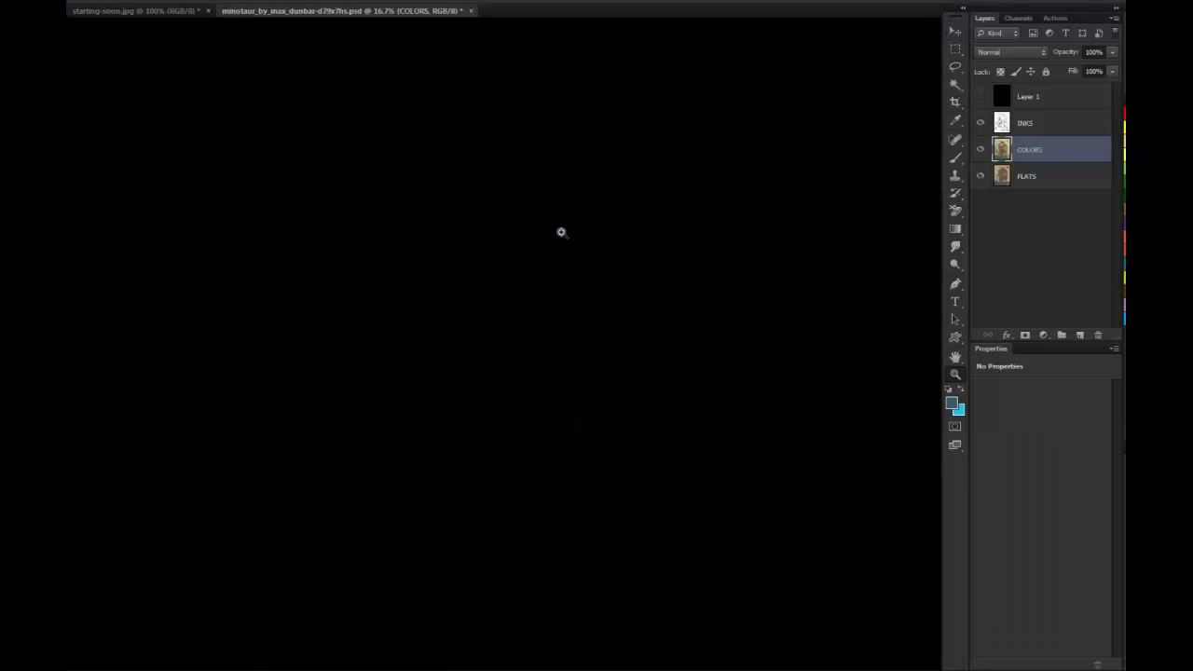
left_click(537, 359)
left_click(537, 356)
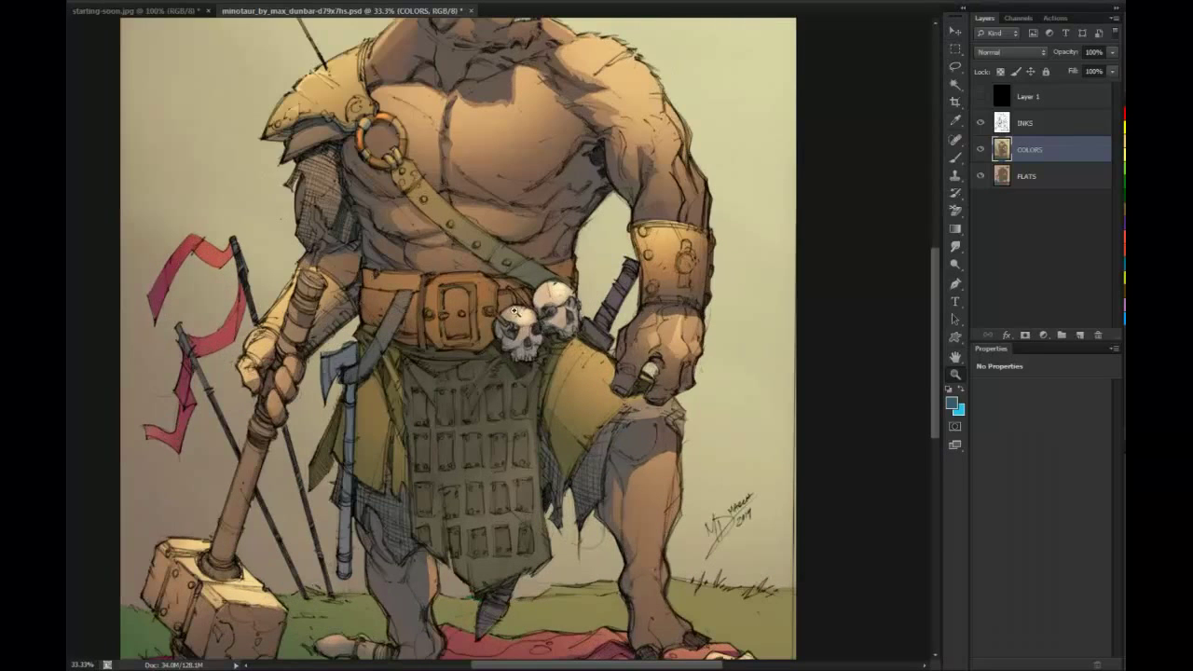
left_click(505, 367)
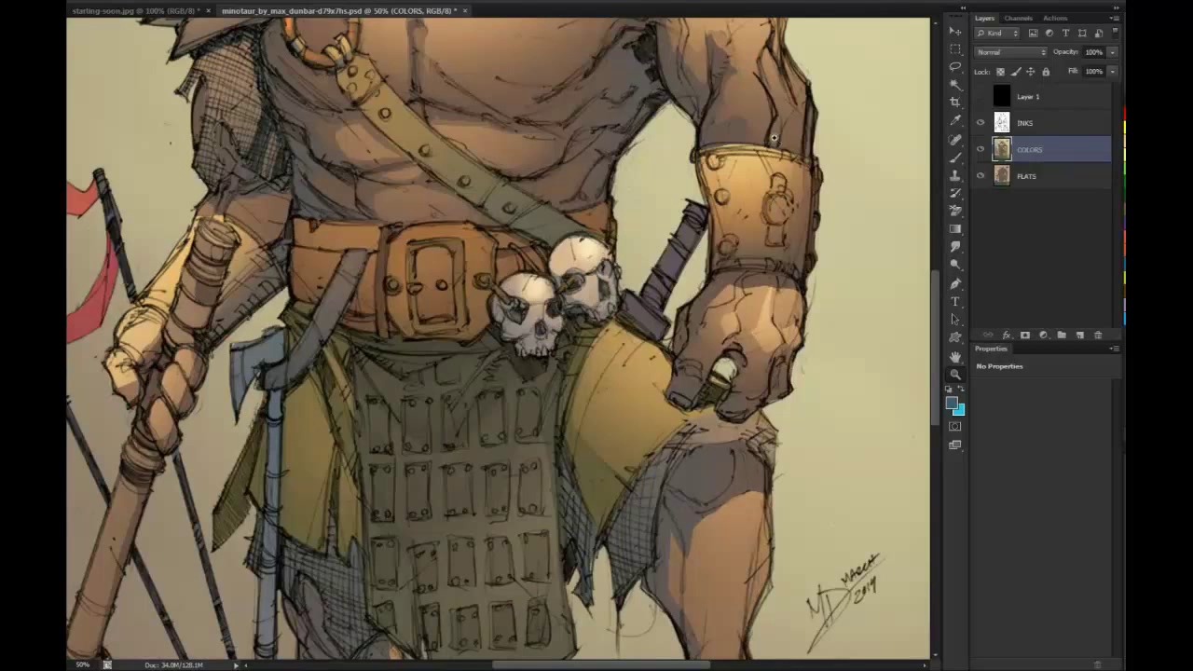
left_click(1036, 175)
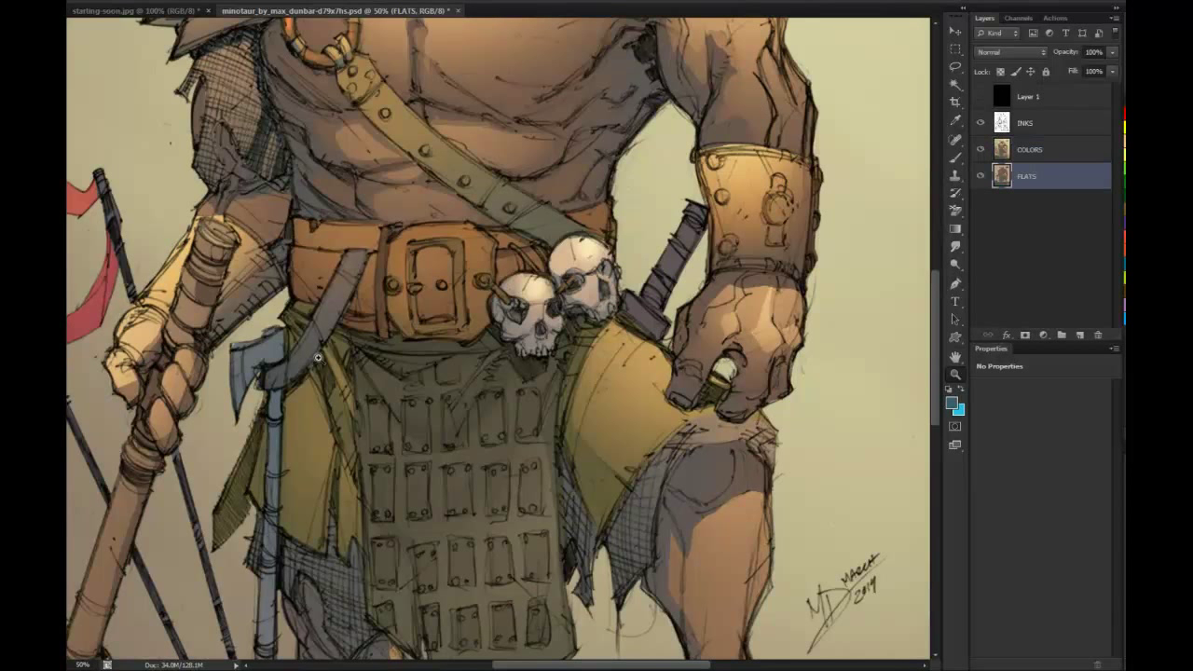
key("w")
left_click(343, 398)
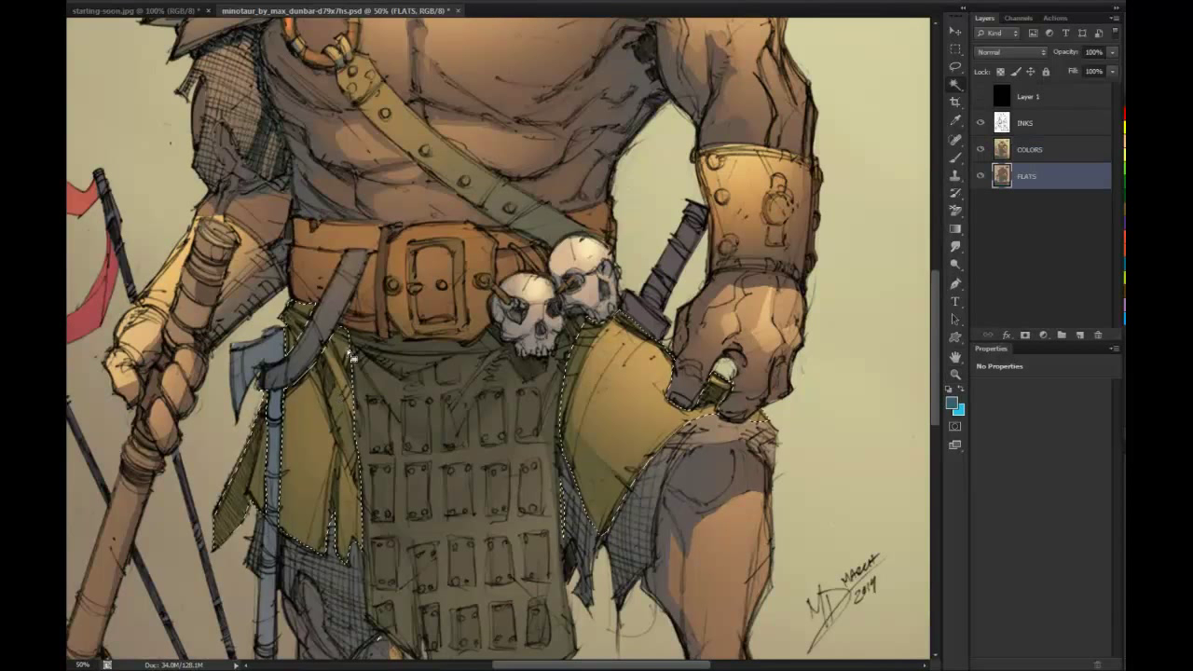
left_click(1030, 150)
Brush a cool slate-blue tint into the shadowed folds and edges of the yellow-green cloth
right_click(321, 264)
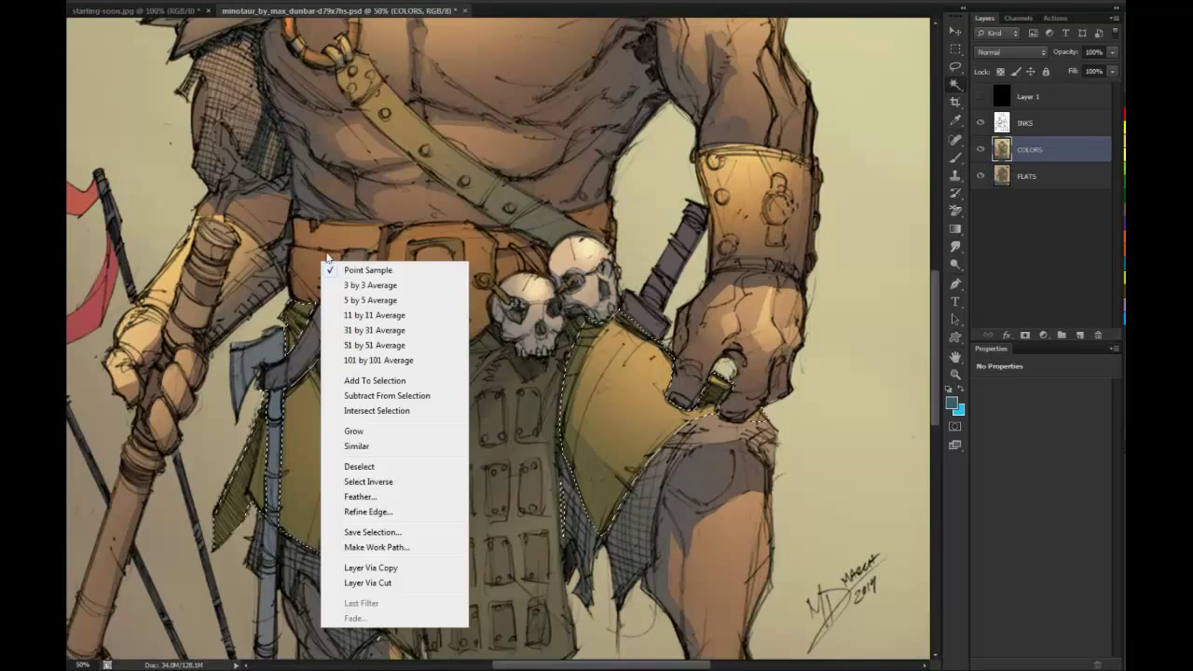
left_click(375, 467)
left_click(328, 385)
key("b")
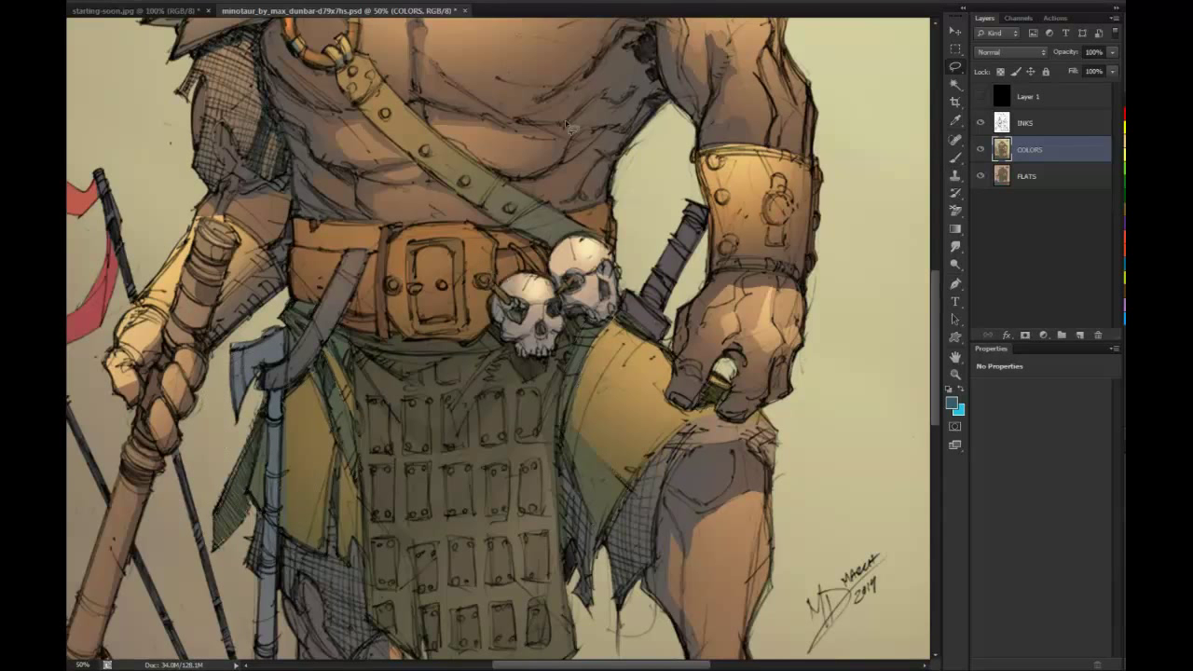
key("z")
left_click(853, 466, "alt")
left_click(852, 466, "alt")
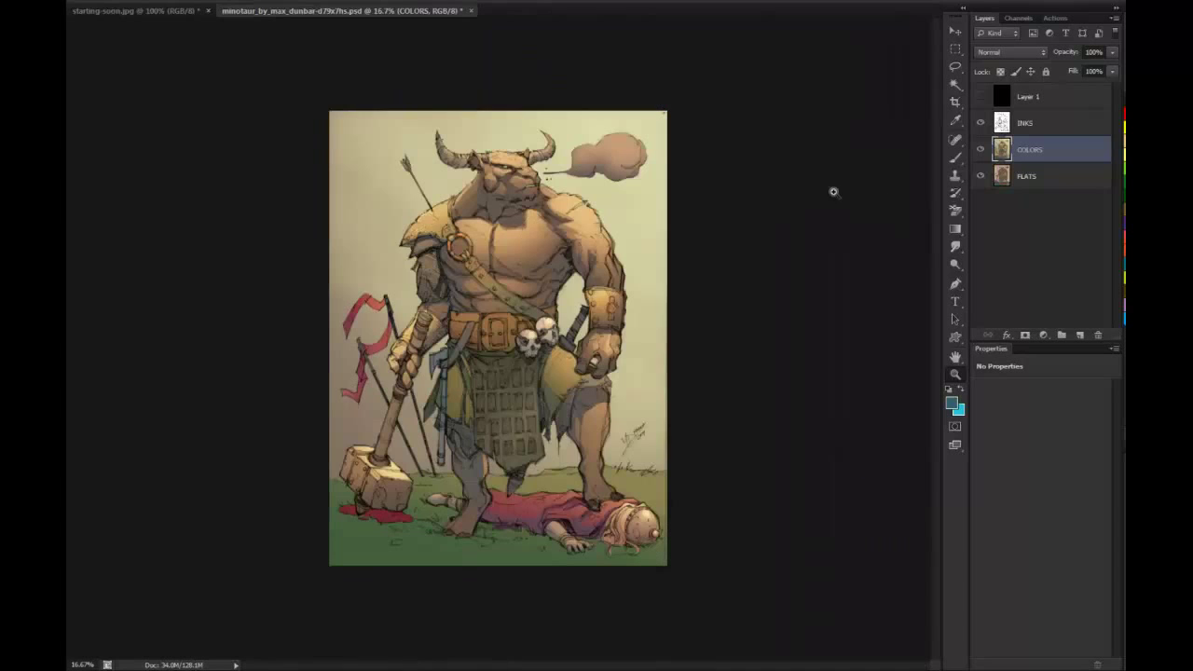
left_click(609, 330)
left_click(609, 330)
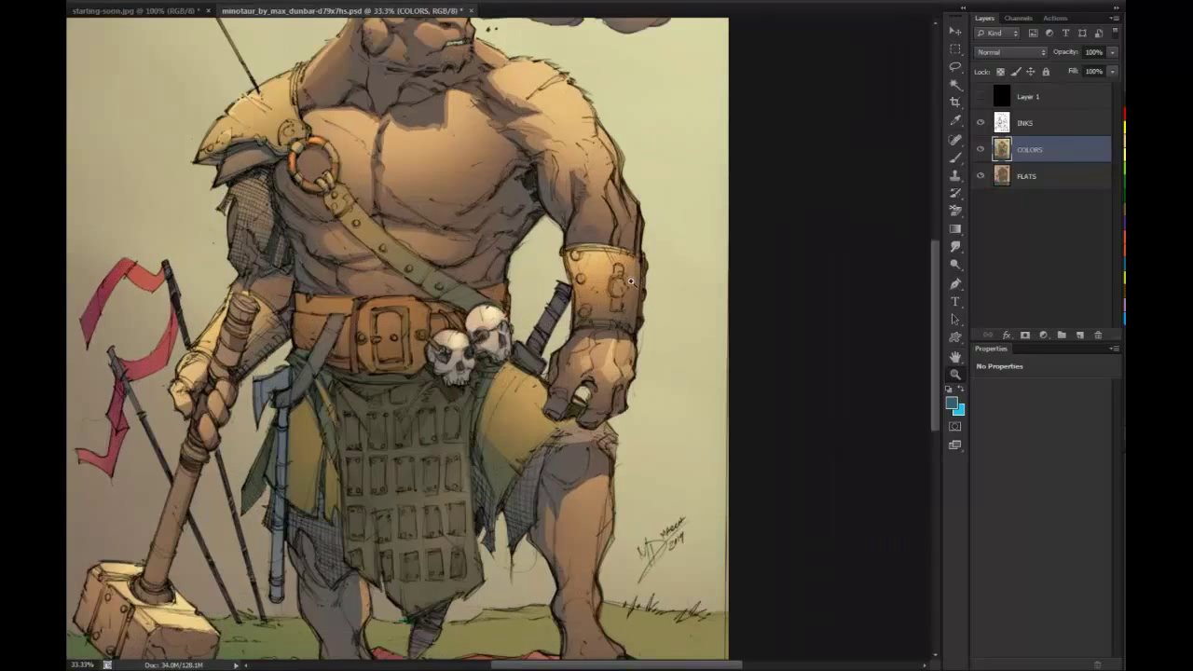
Select the grassy ground around the minotaur and the fallen body from FLATS with the Magic Wand
scroll(597, 359, "down", 3)
scroll(618, 312, "up", 5)
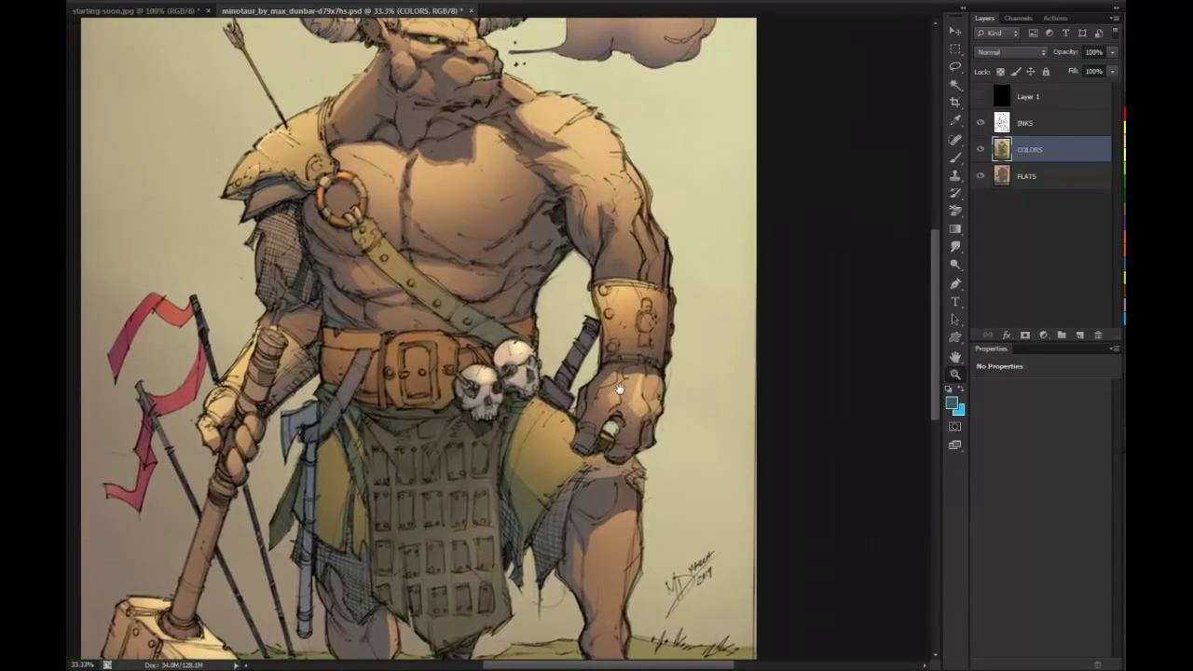
scroll(578, 130, "up", 2)
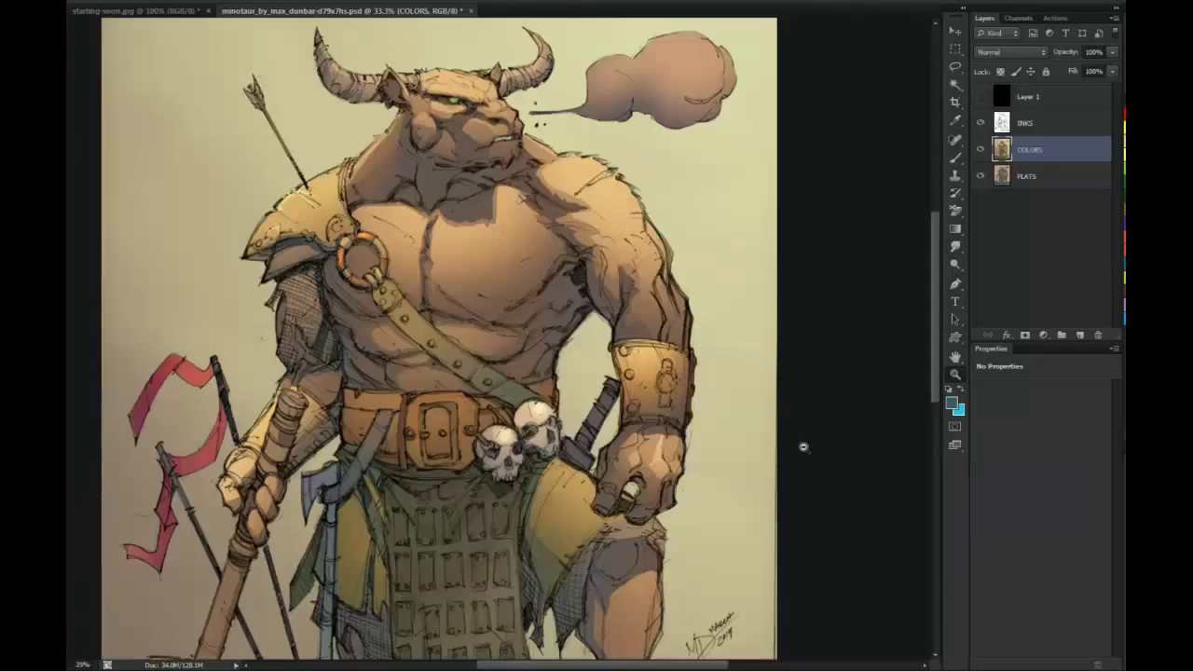
left_click(756, 471, "alt")
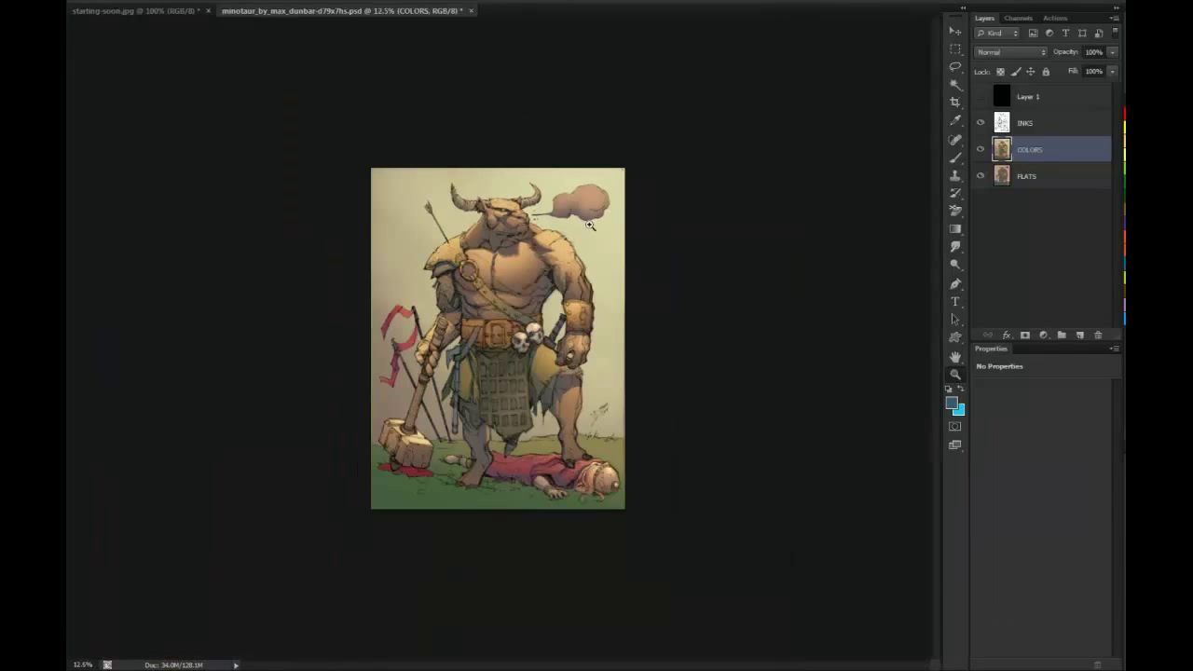
left_click(557, 287)
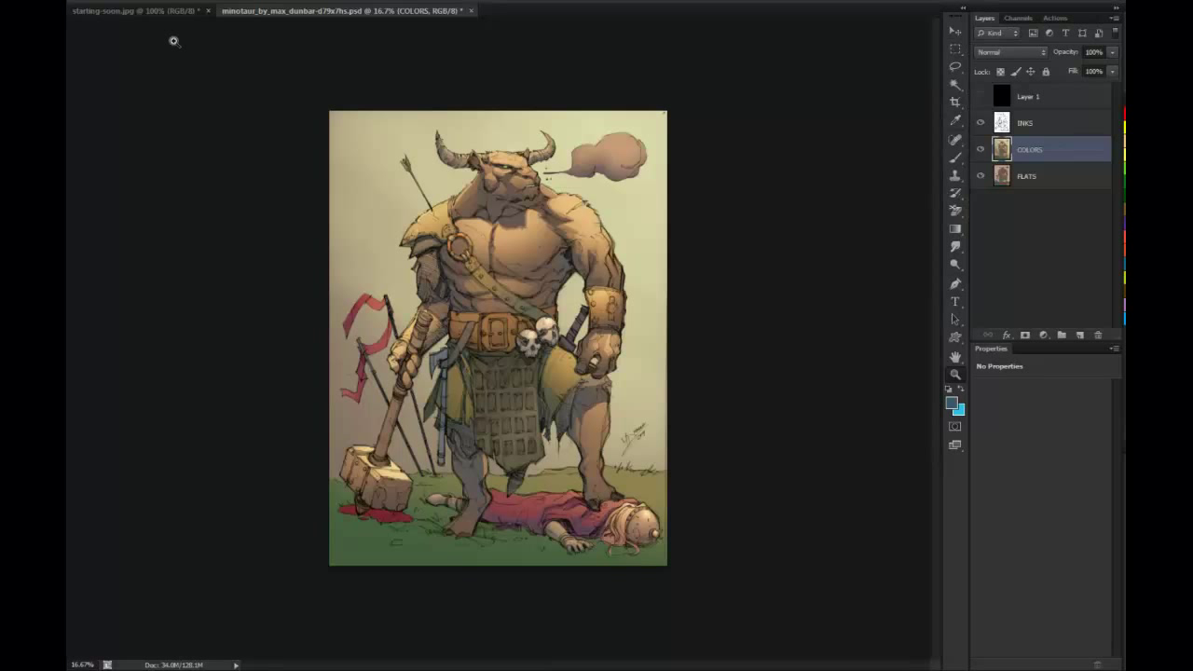
left_click(550, 473)
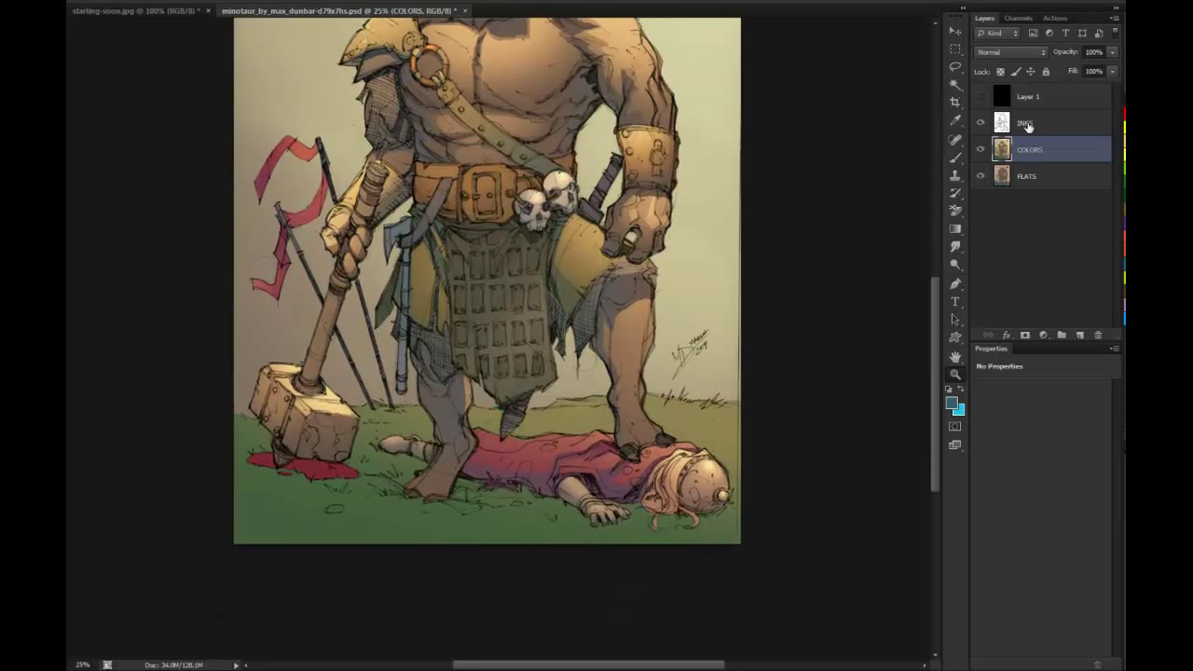
left_click(1026, 175)
key("w")
left_click(698, 407)
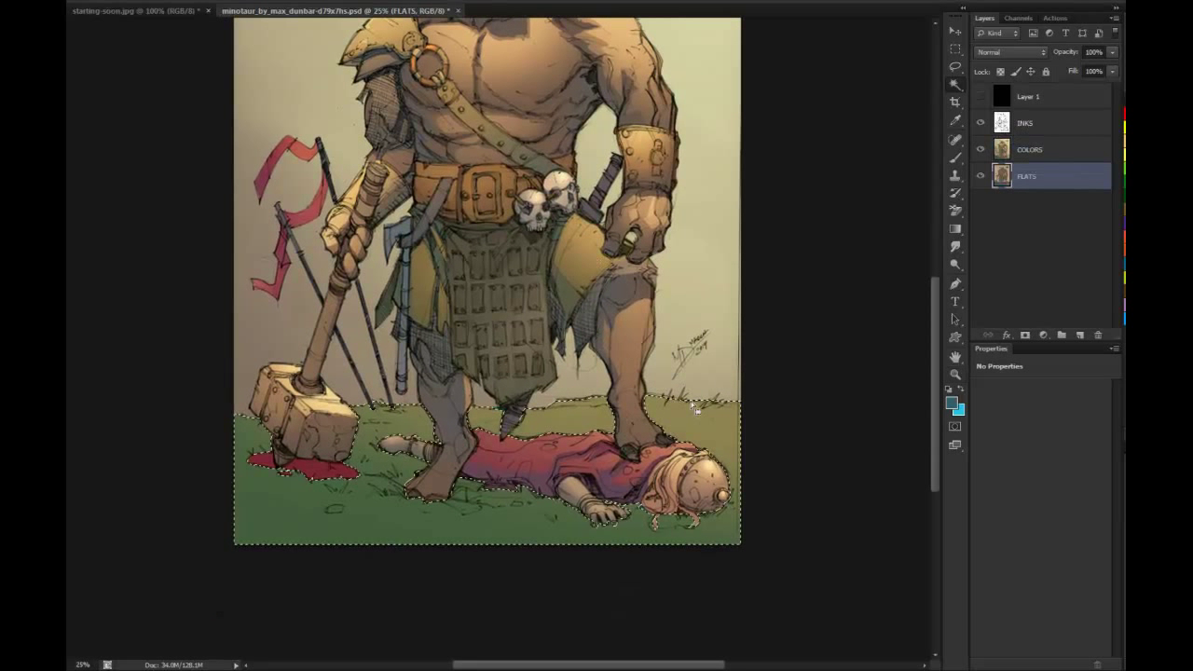
Brush warm orange light across the selected grass on COLORS with a large soft brush in Color Dodge mode
key("b")
left_click(1125, 244)
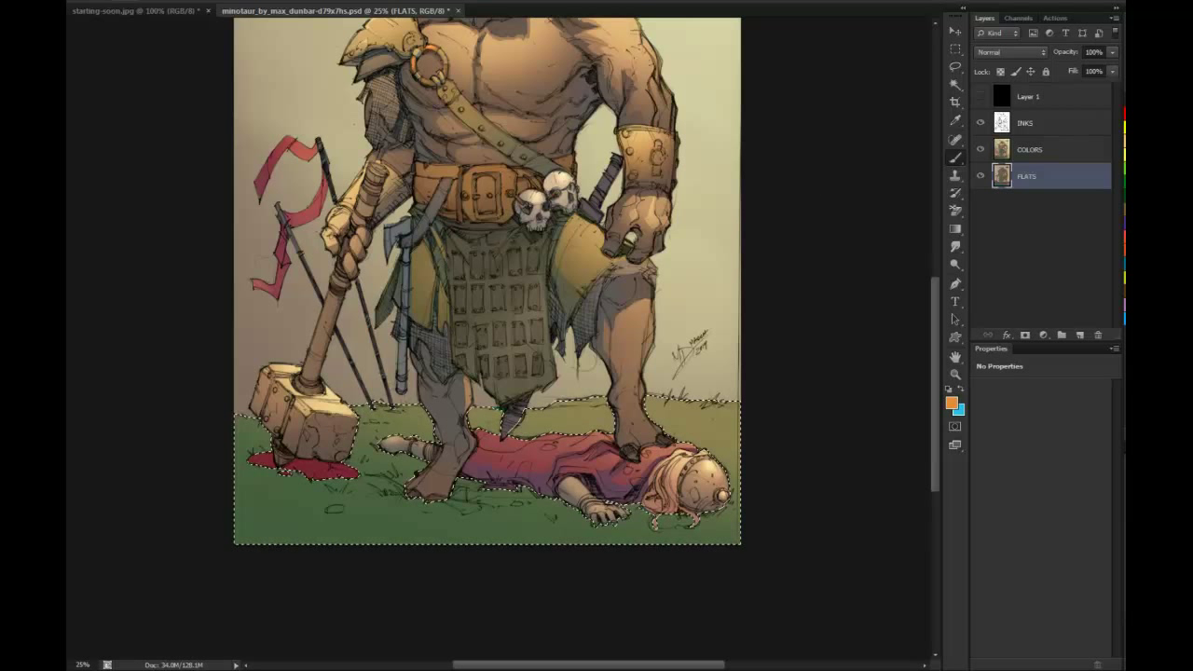
left_click(1063, 149)
left_click_drag(632, 316, 685, 337)
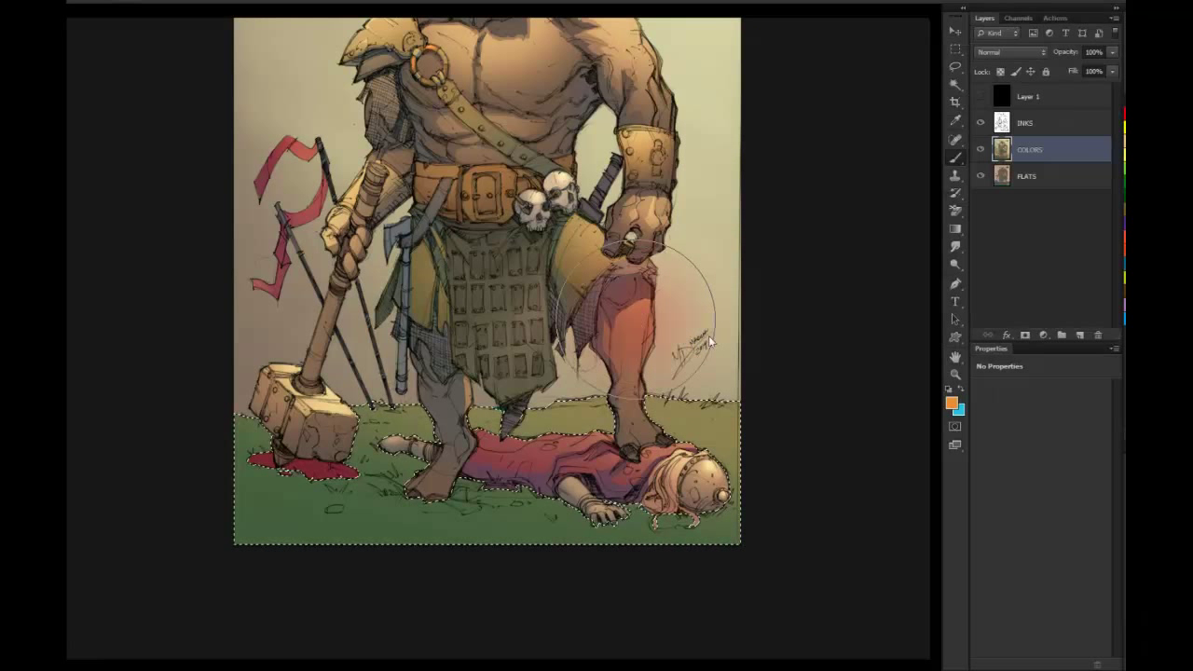
key("ctrl+z")
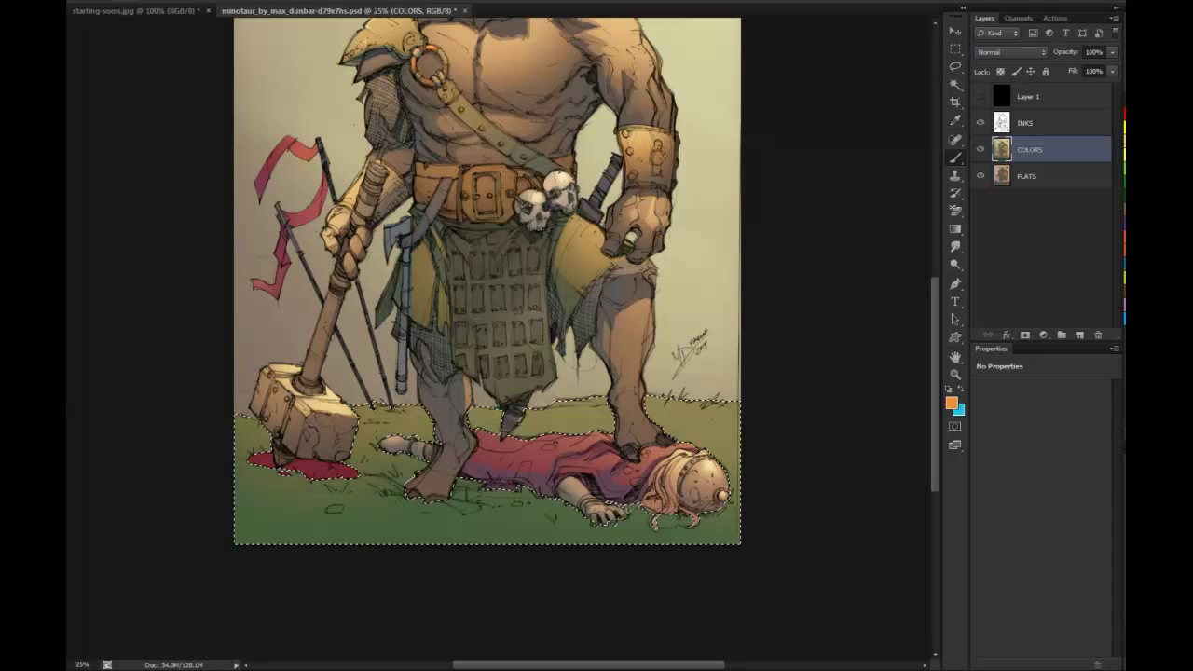
left_click(239, 2)
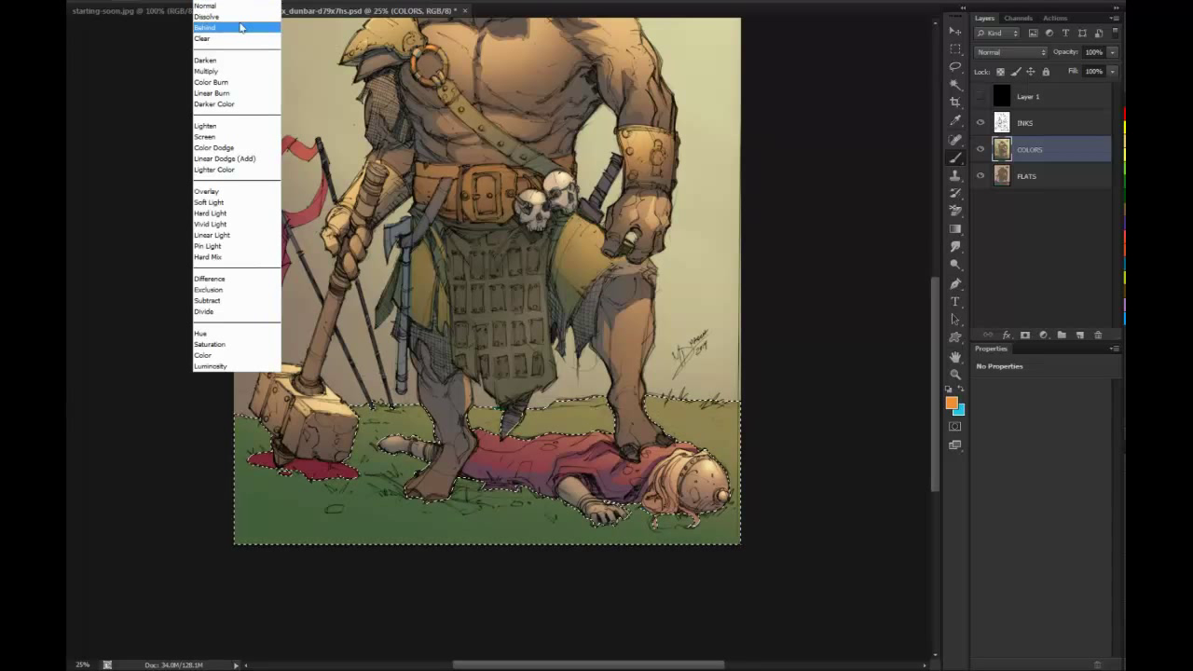
left_click(214, 147)
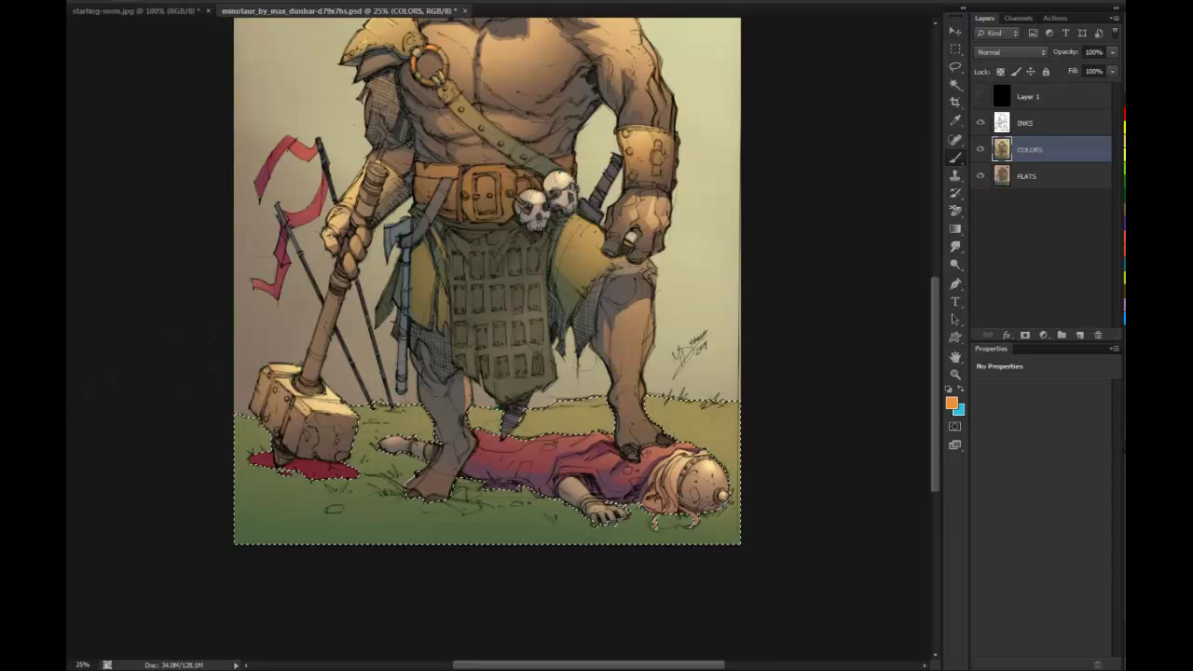
mouse_move(219, 457)
left_mouse_down()
mouse_move(401, 494)
mouse_move(681, 517)
left_mouse_up()
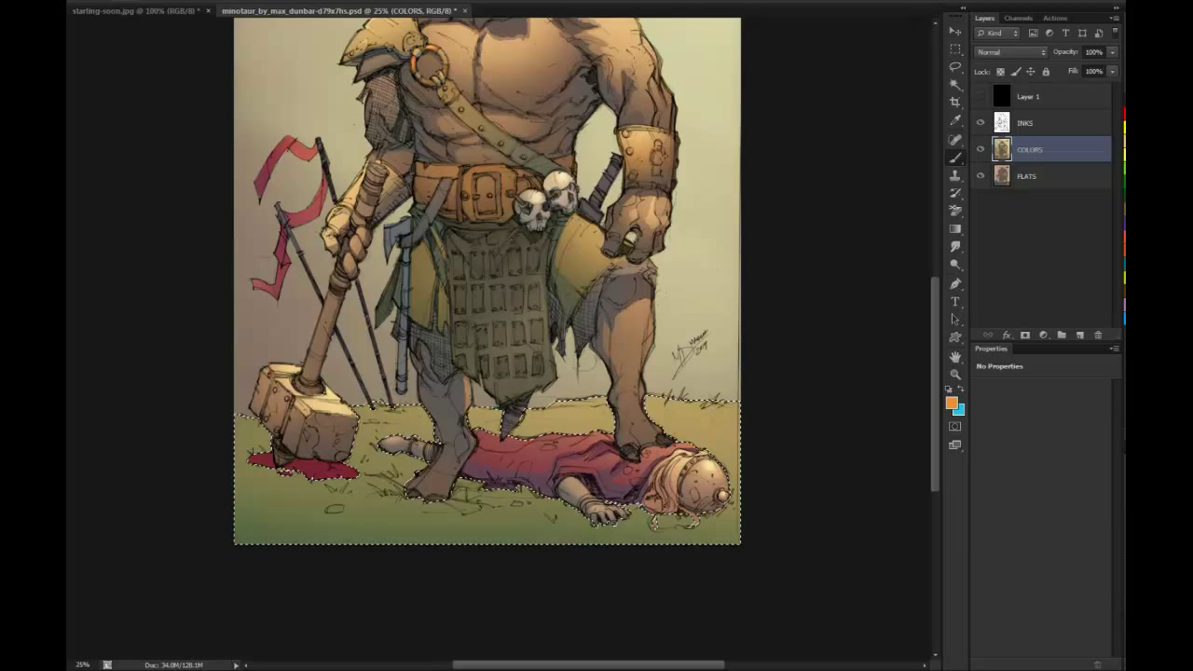
right_click(693, 364)
left_click_drag(668, 347, 635, 349)
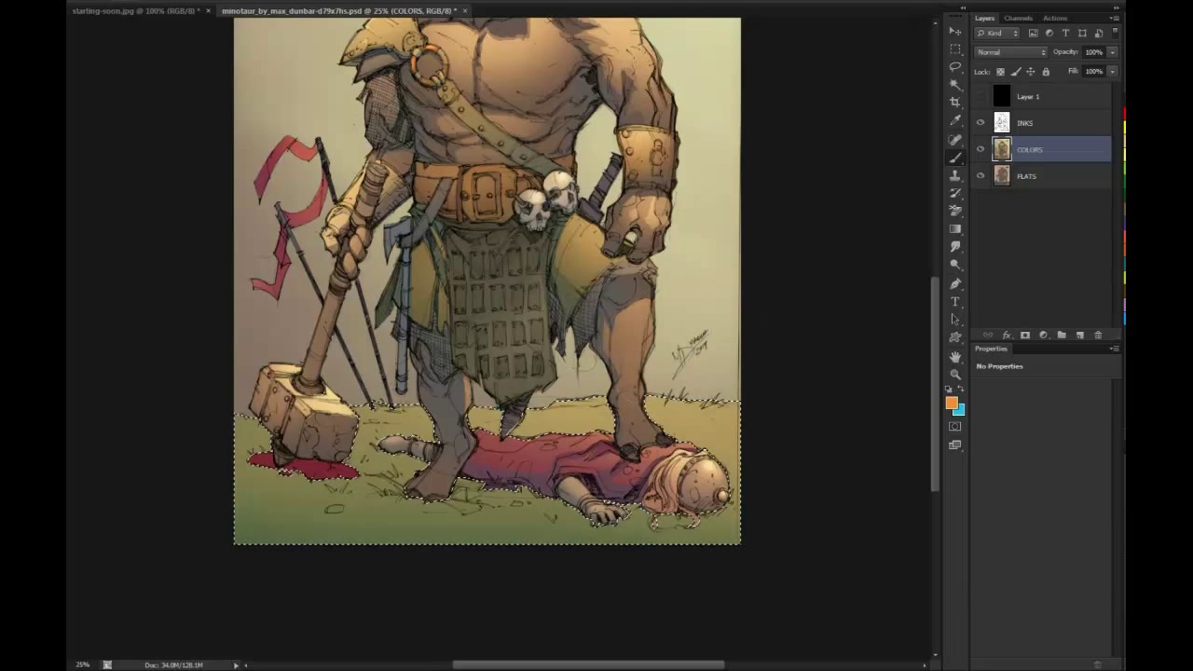
Brush slate-blue shadows into the grass beneath the minotaur and the fallen body, deselect, and review the whole picture
key("x")
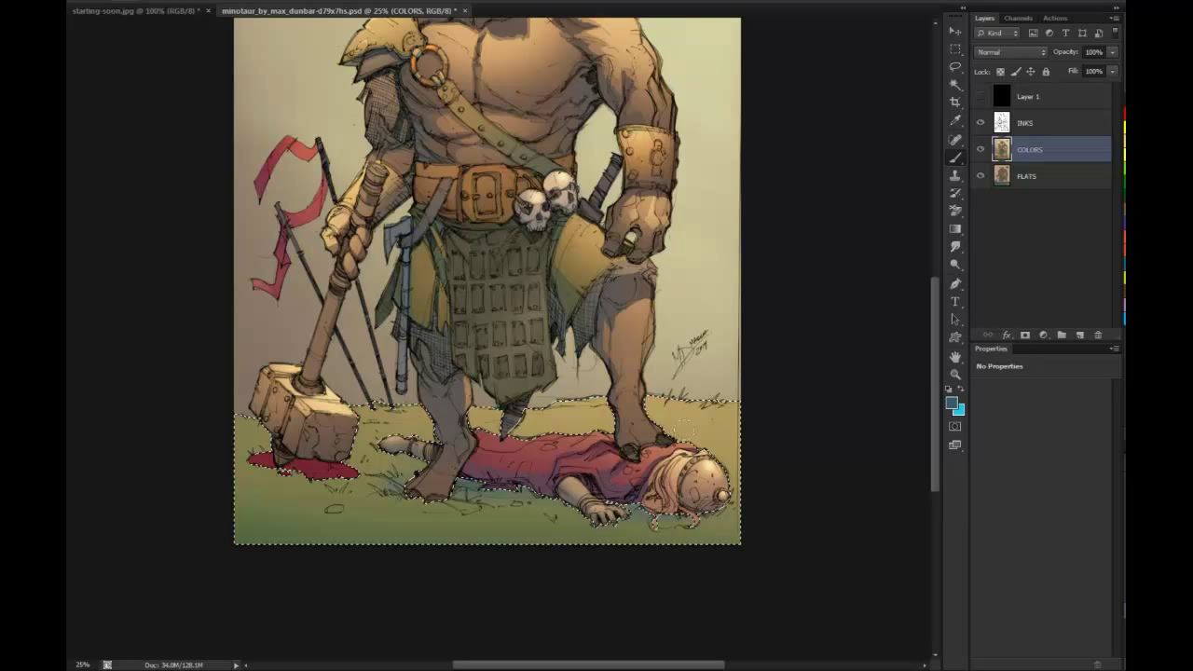
key("l")
key("ctrl+d")
key("z")
left_click(867, 392, "alt")
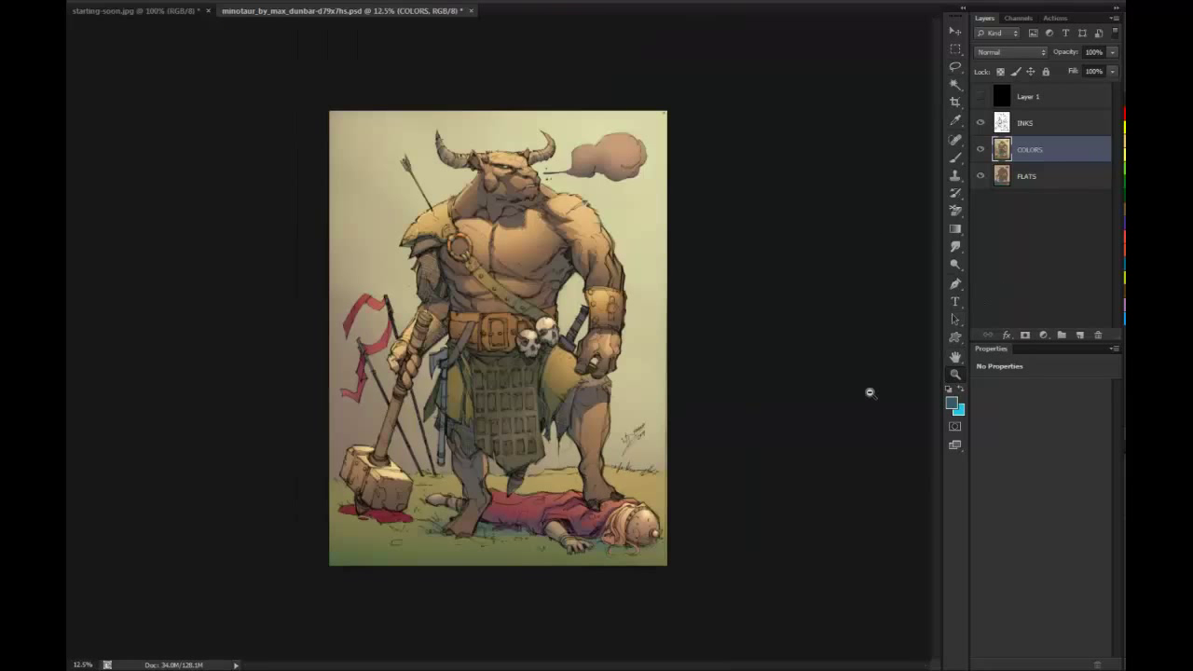
left_click(556, 351)
key("f")
key("f")
key("f")
Switch to the browser and copy the Storm Cloud Stock image from its DeviantArt page
left_click_drag(0, 1, 573, 1)
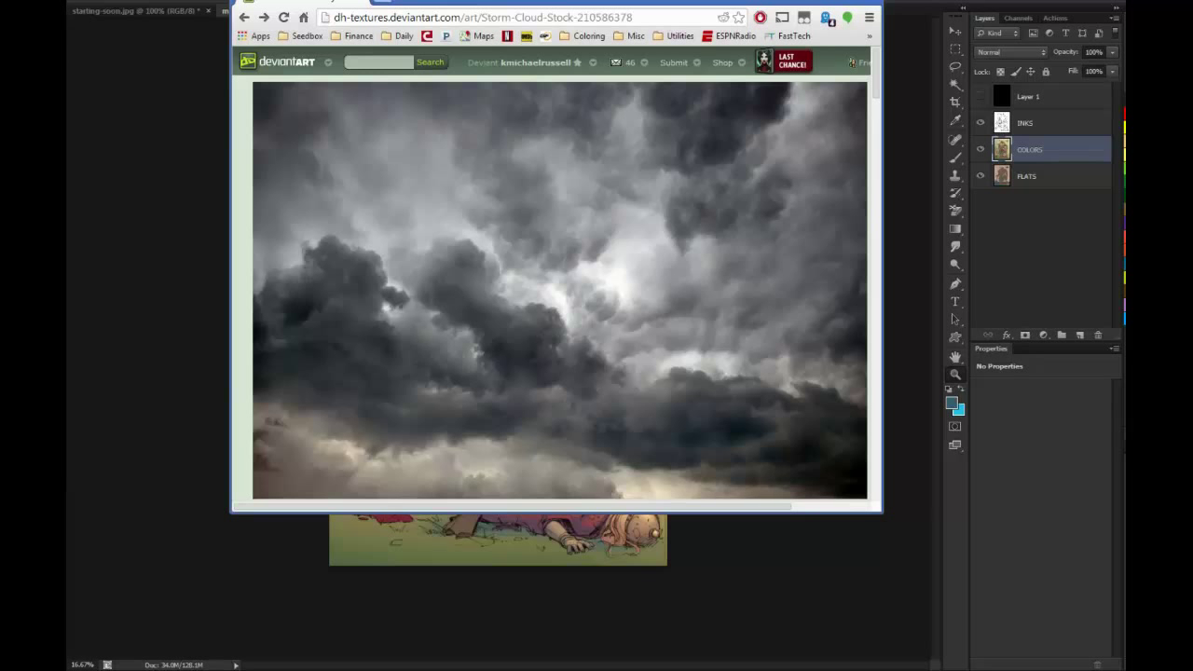
mouse_move(876, 75)
left_mouse_down()
mouse_move(876, 94)
mouse_move(877, 77)
left_mouse_up()
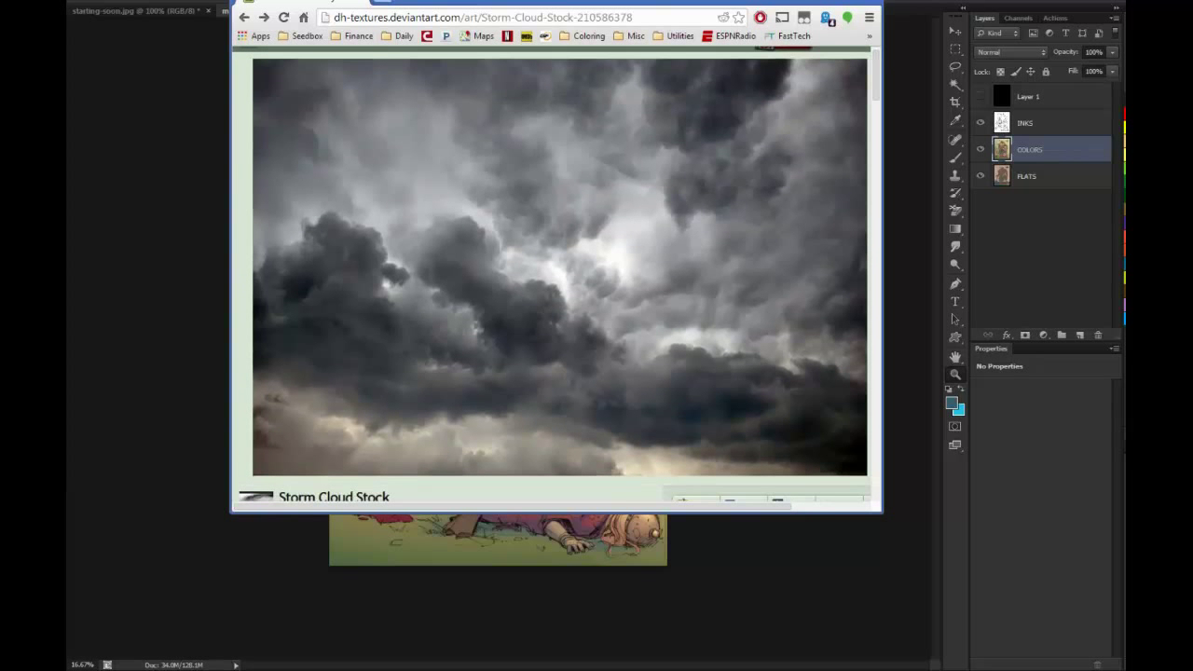
mouse_move(597, 507)
left_mouse_down()
mouse_move(629, 507)
mouse_move(597, 507)
left_mouse_up()
left_click_drag(653, 3, 0, 58)
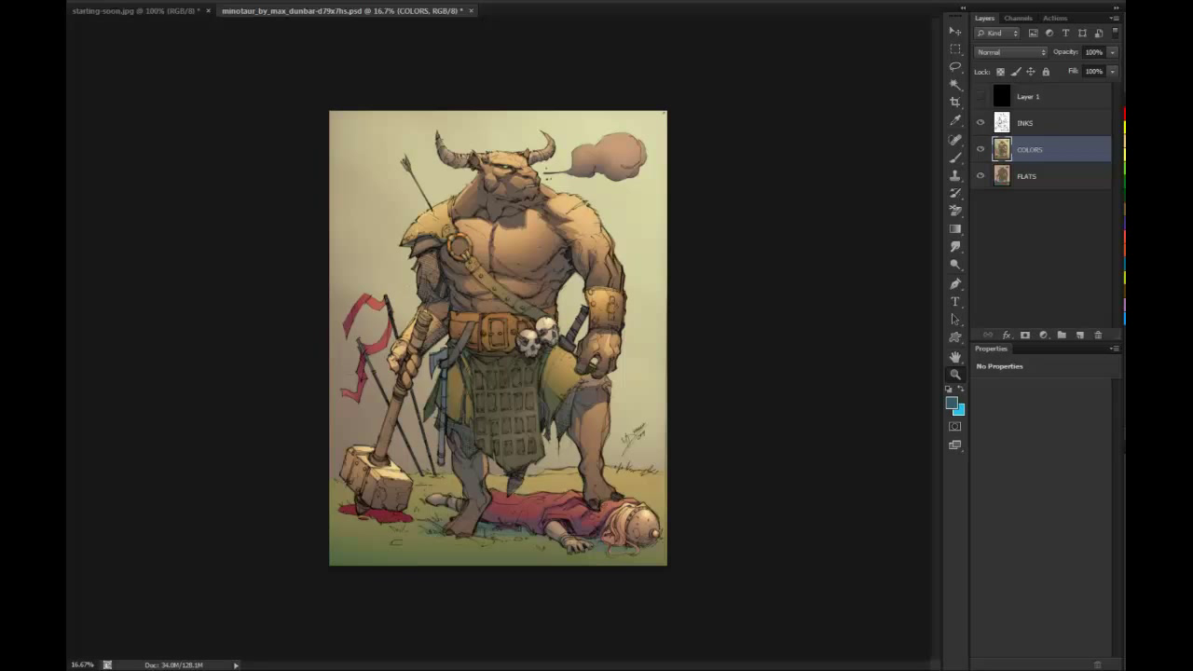
Add a new layer above COLORS and name it TEXTURES
left_click(1080, 335)
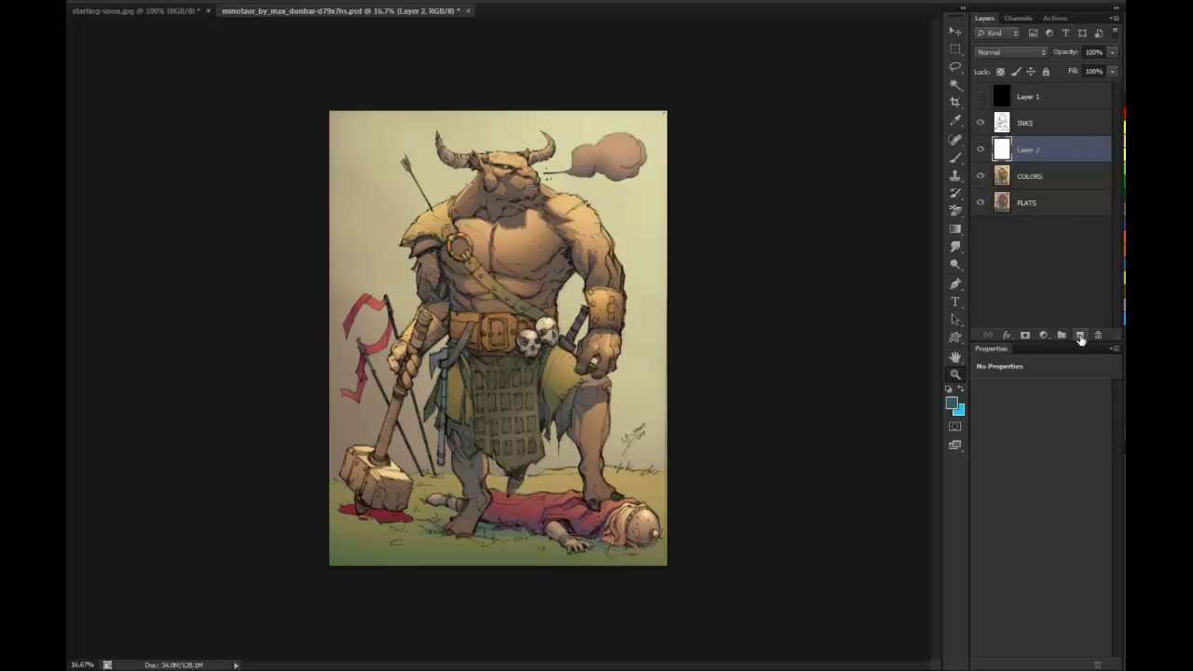
double_click(1030, 150)
type("TEXTURES")
key("Return")
Paste the storm cloud image into TEXTURES, enlarge it to span the canvas width, and shift it to frame the clouds
key("ctrl+v")
key("v")
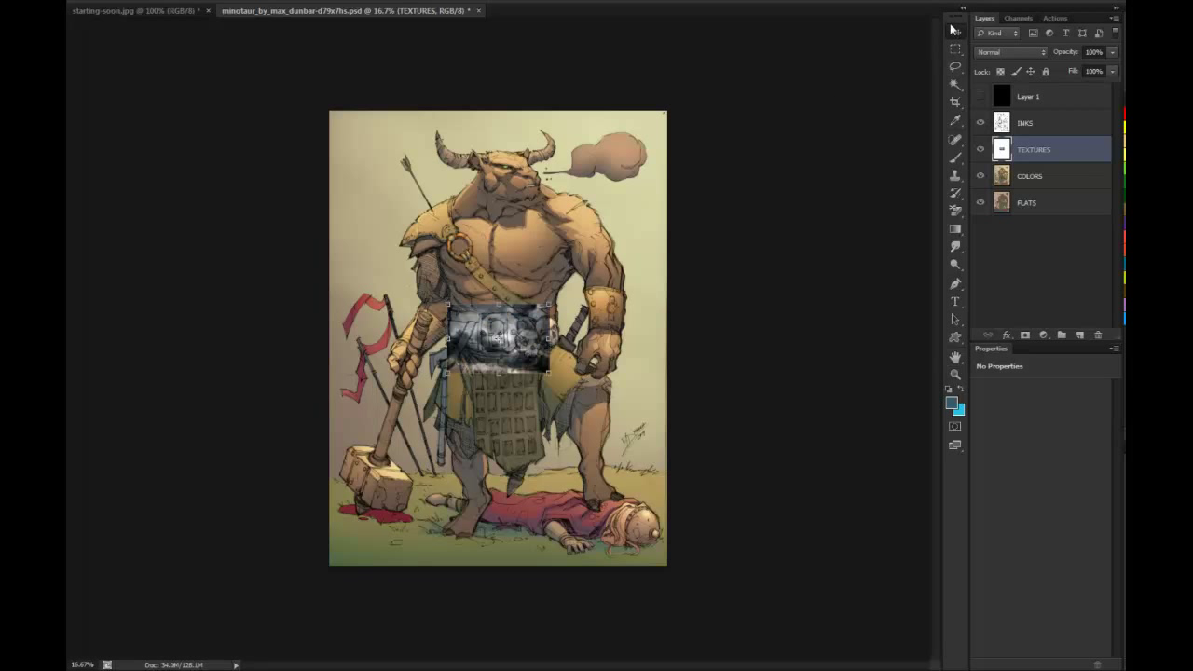
left_click_drag(546, 312, 733, 49)
left_click_drag(445, 375, 218, 608)
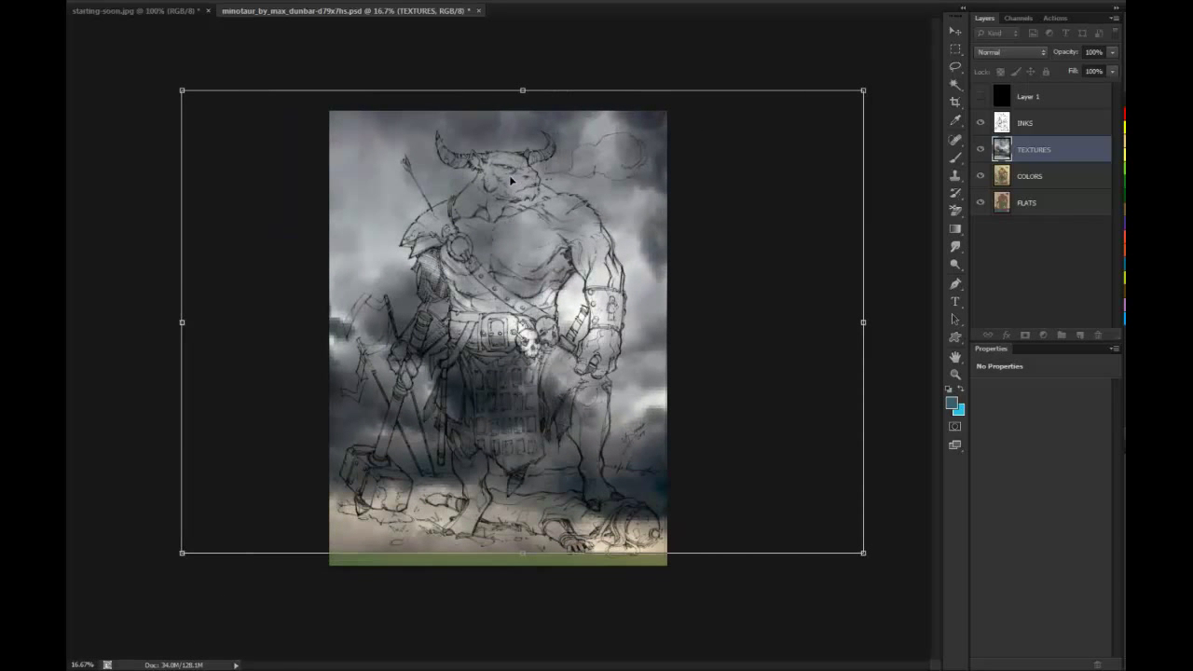
left_click_drag(719, 219, 781, 219)
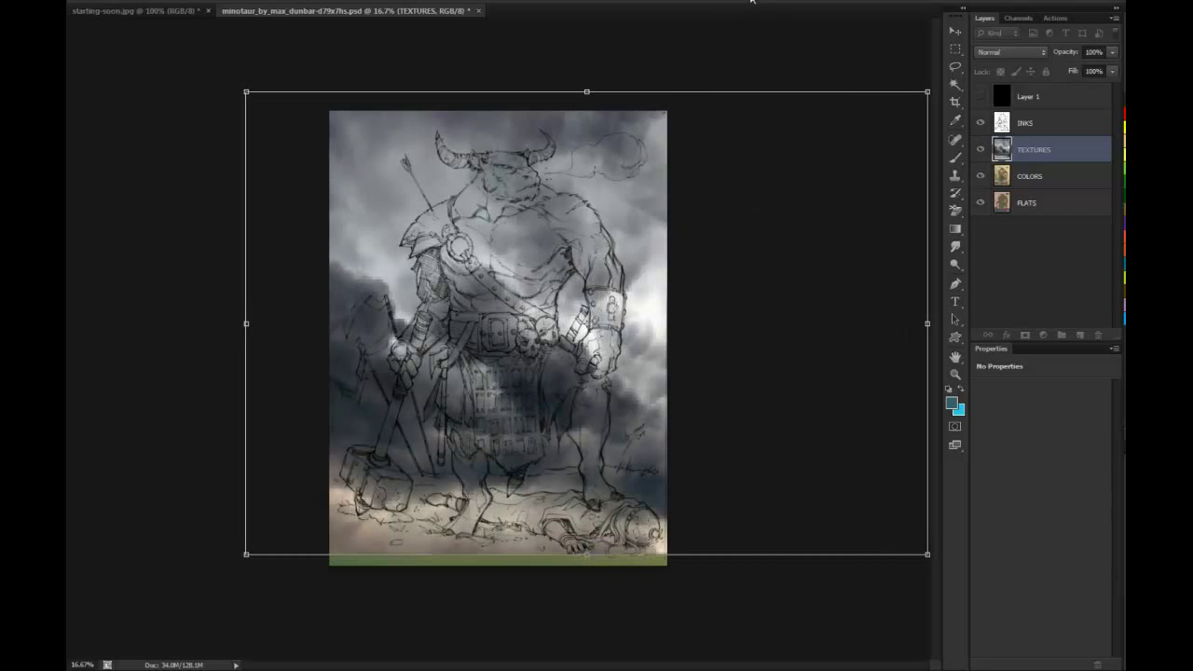
key("Return")
Apply a Gaussian Blur with a radius of 41.5 pixels to the storm clouds on TEXTURES
key("l")
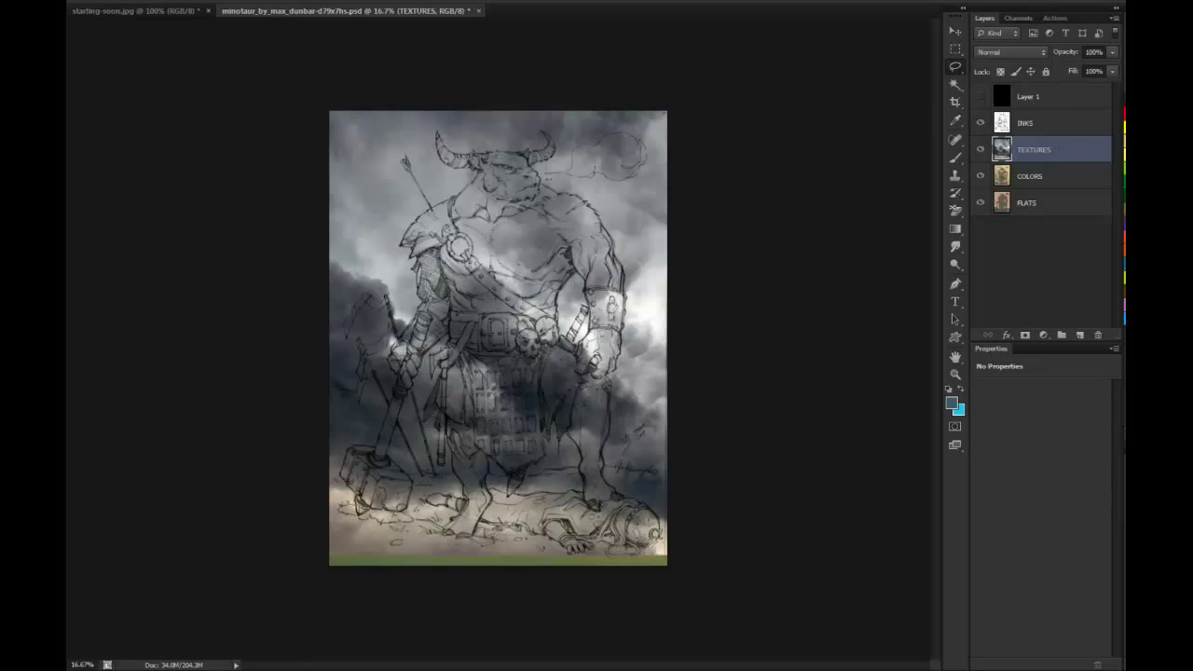
left_click(190, 0)
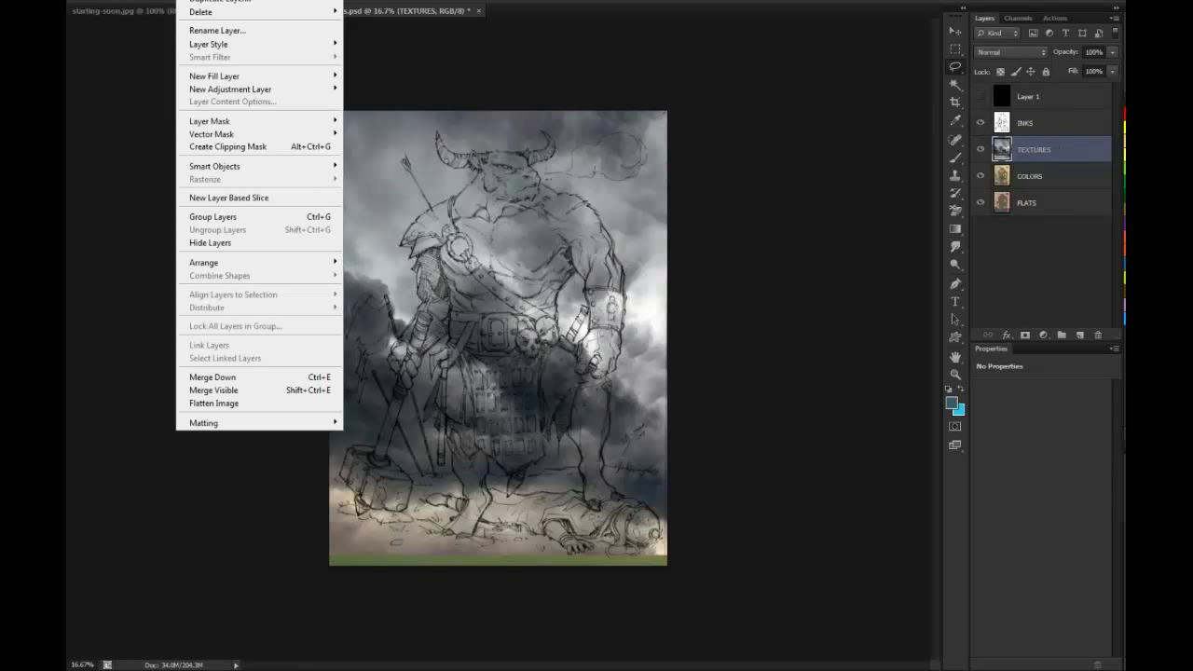
key("alt+s")
key("alt+t")
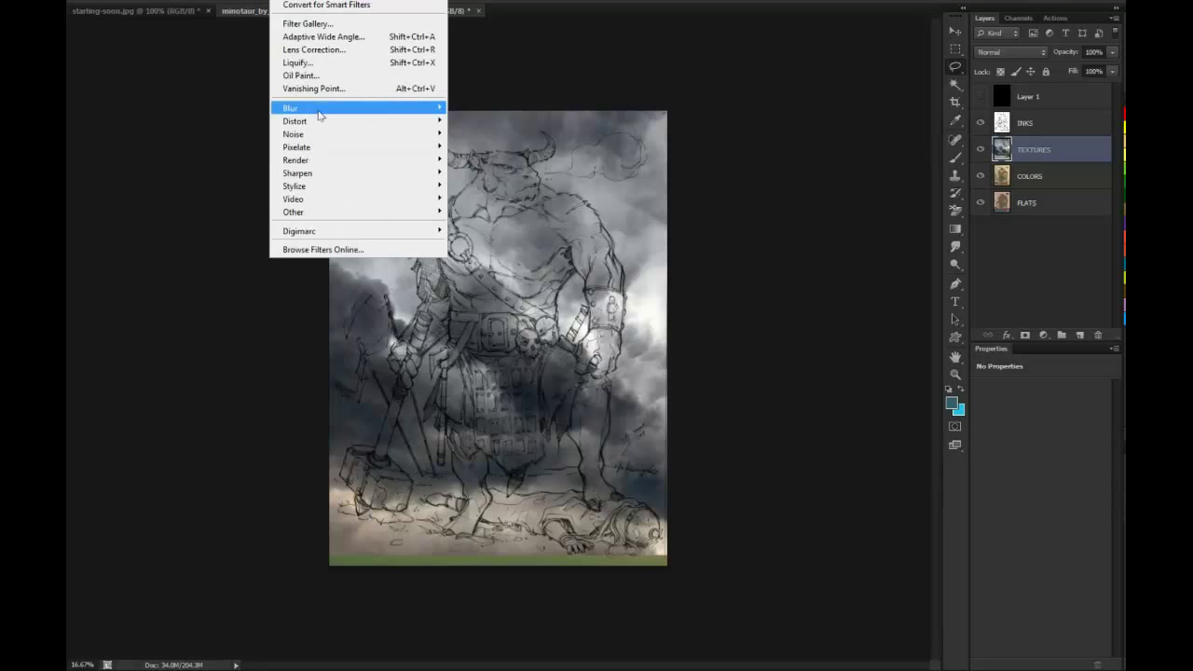
mouse_move(326, 114)
left_click(508, 205)
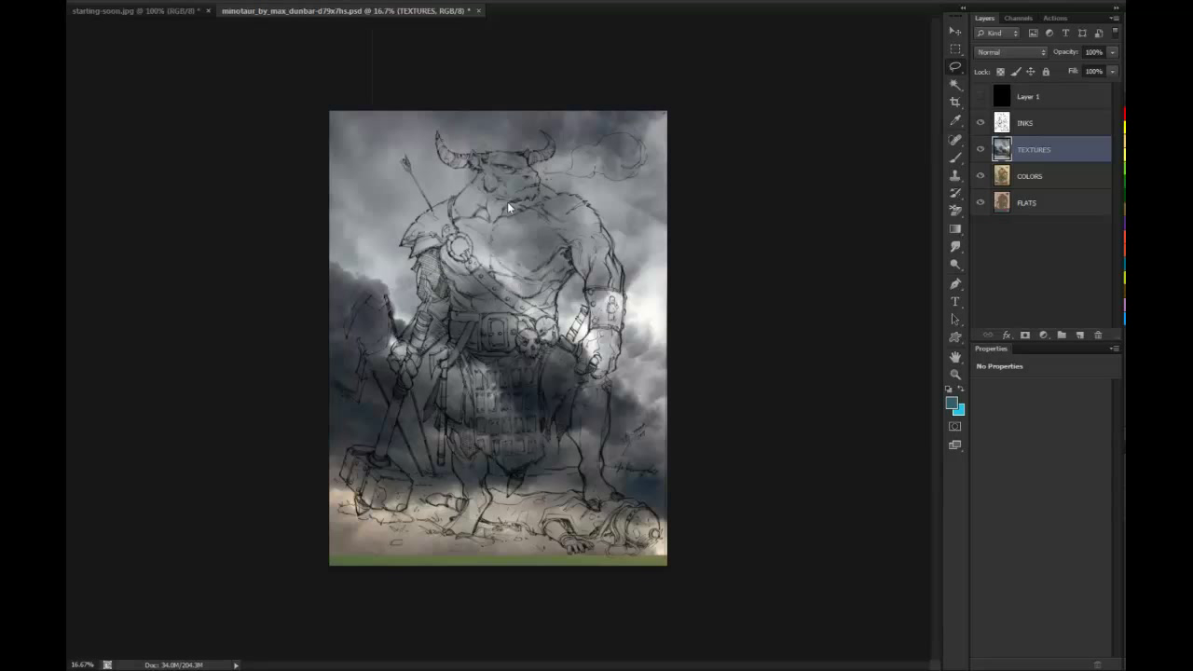
left_click_drag(795, 316, 812, 316)
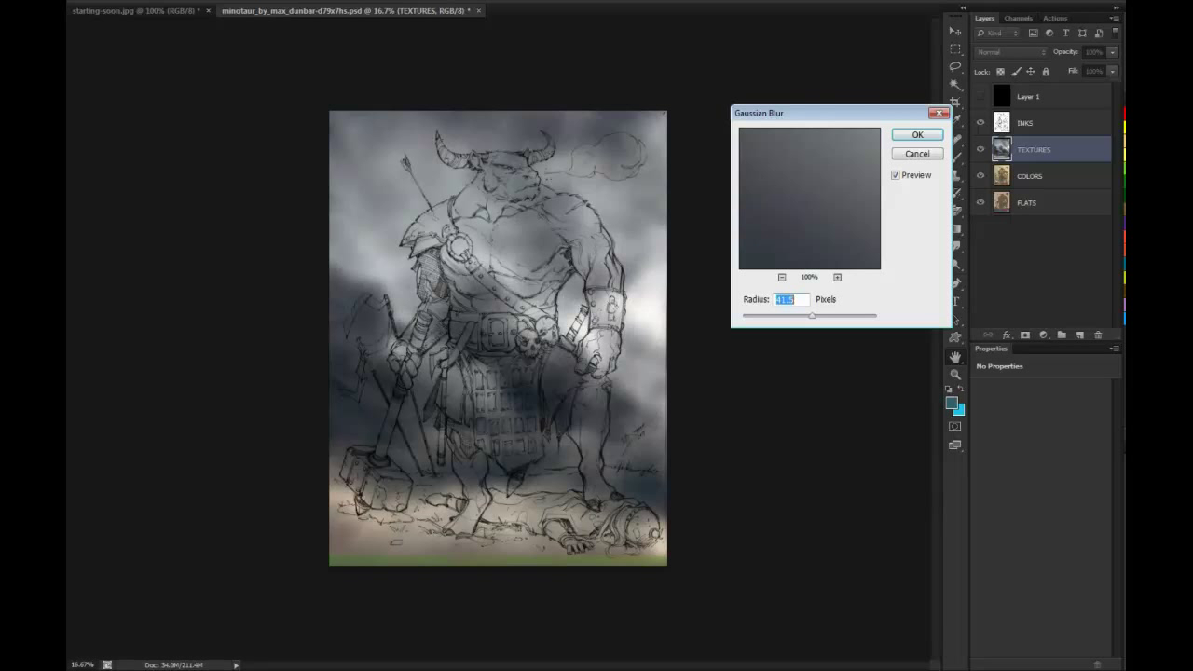
left_click(918, 136)
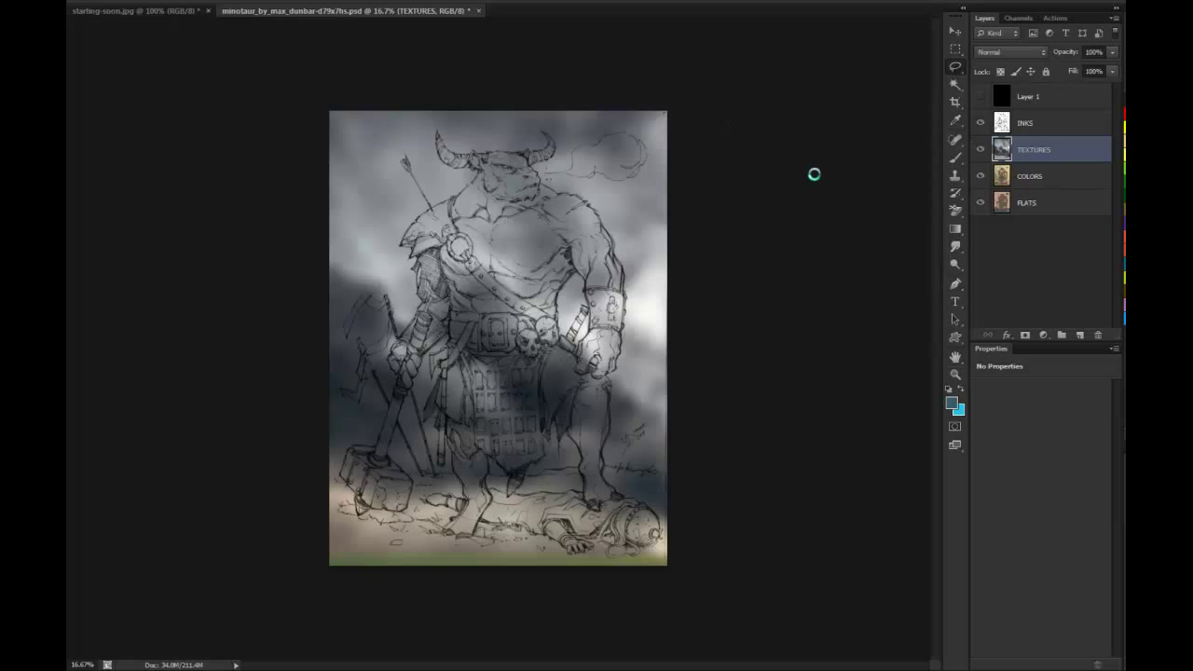
Select the sky background around the minotaur from FLATS with the Magic Wand and make TEXTURES the active layer
key("z")
left_click(621, 283)
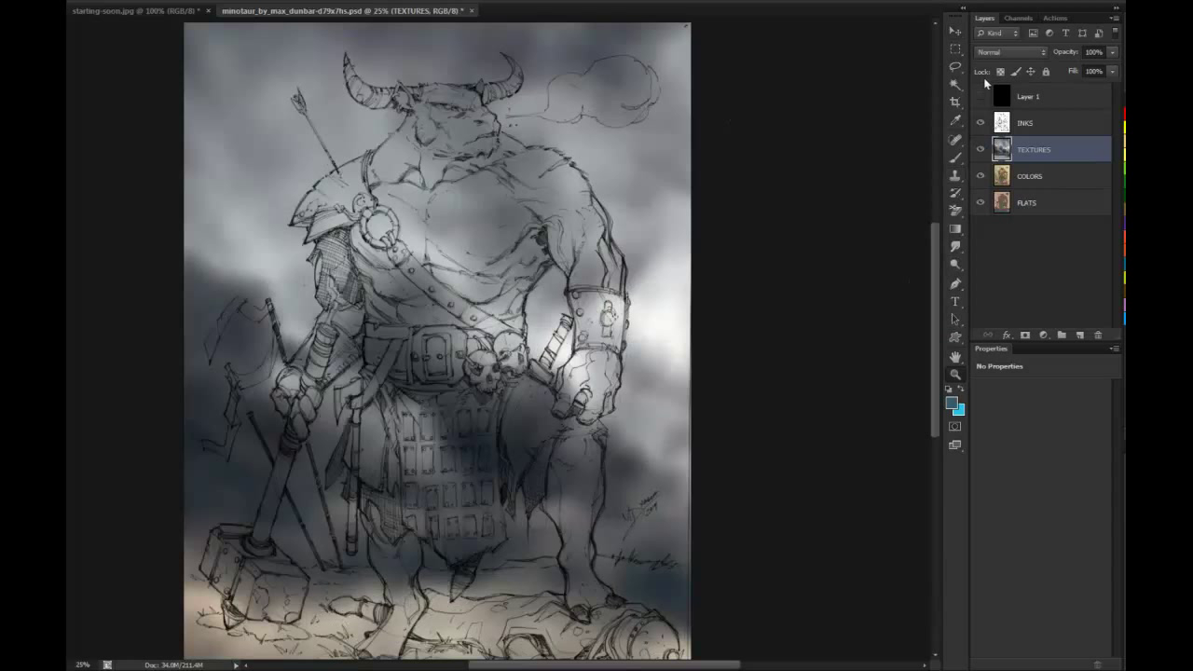
left_click(956, 84)
scroll(944, 261, "down", 2)
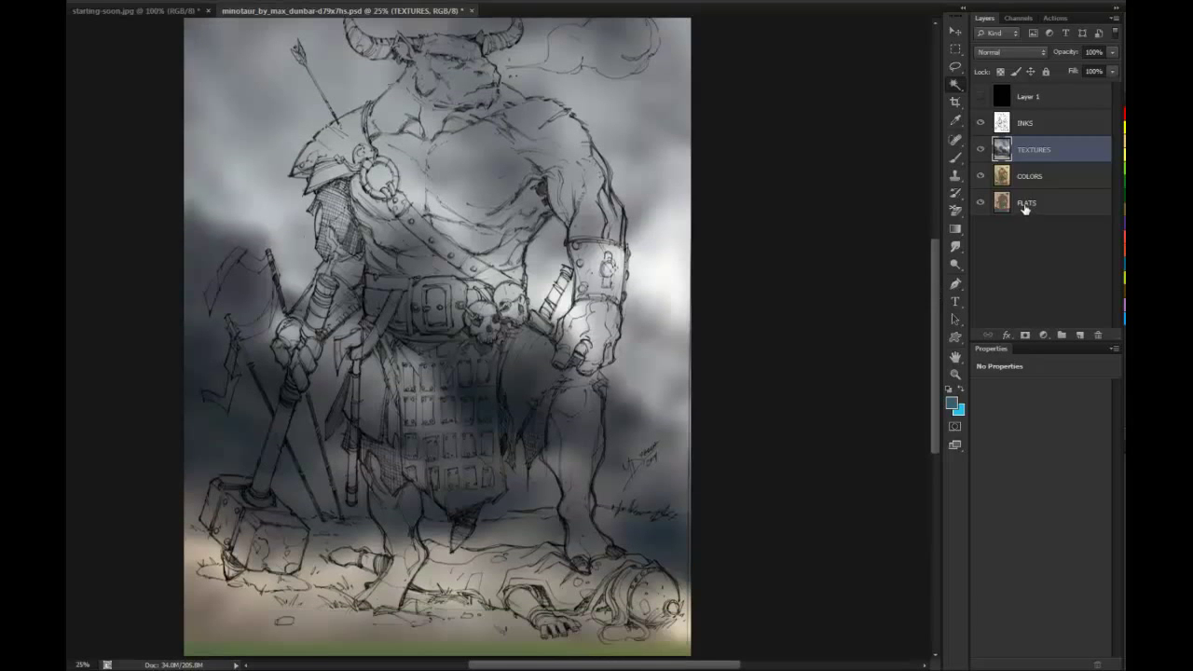
left_click(1025, 202)
left_click(644, 169)
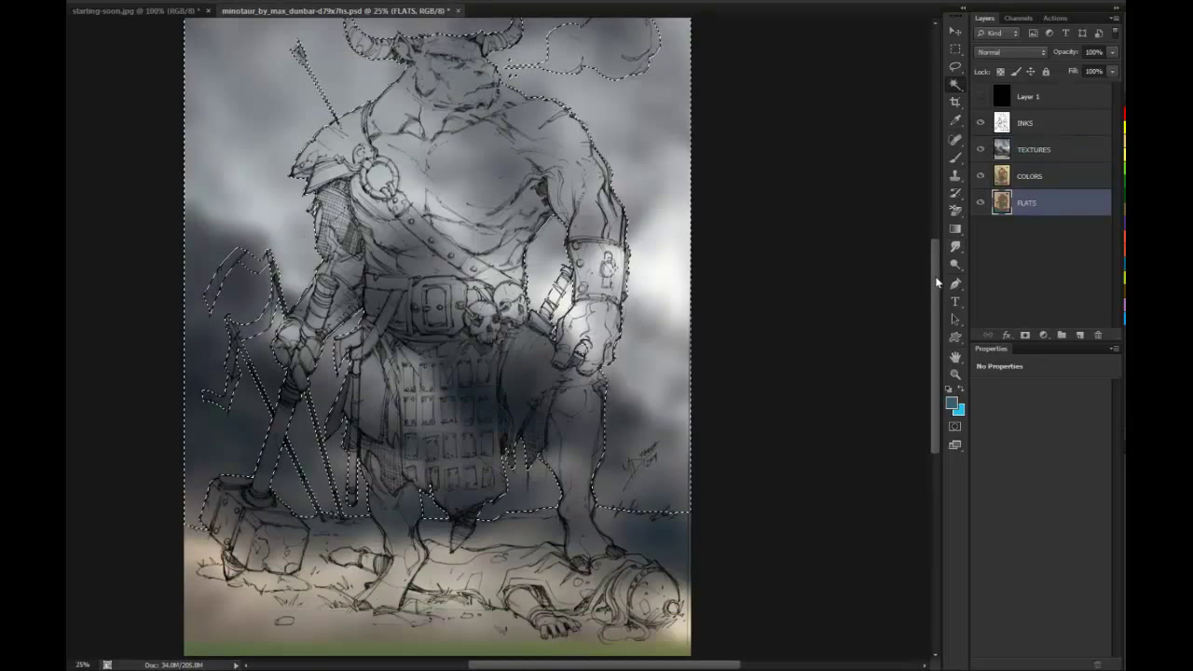
scroll(818, 255, "up", 5)
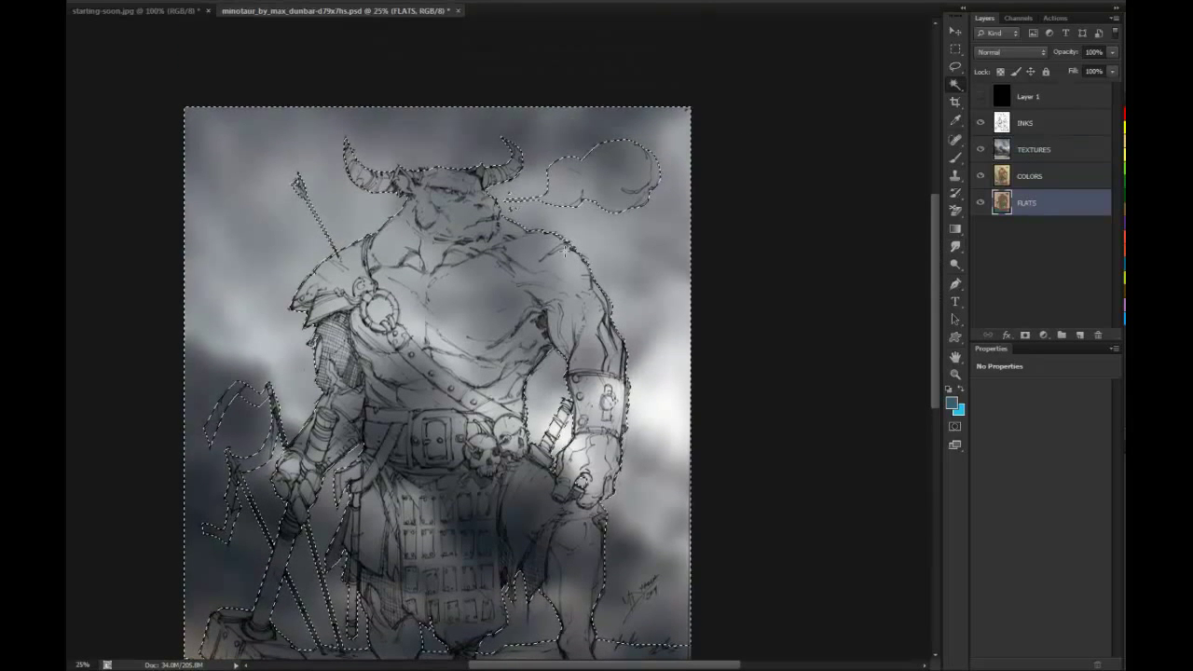
left_click(1015, 150)
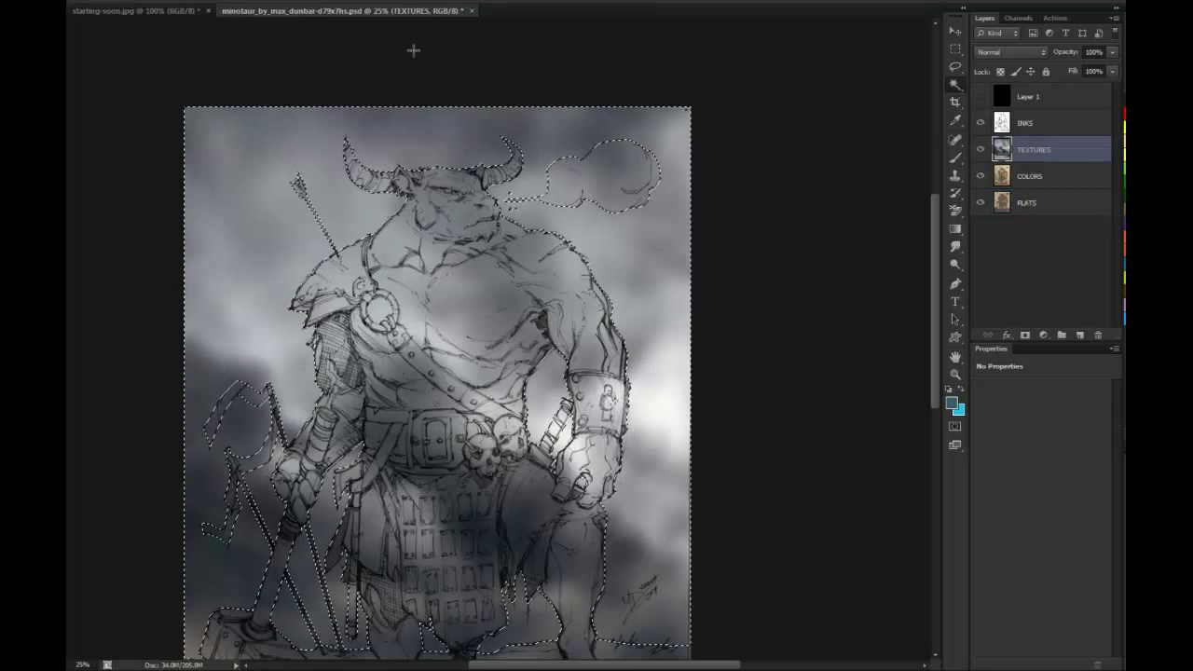
Invert the sky selection so that it covers the minotaur, his breath cloud, the weapons and the ground
left_click(282, 1)
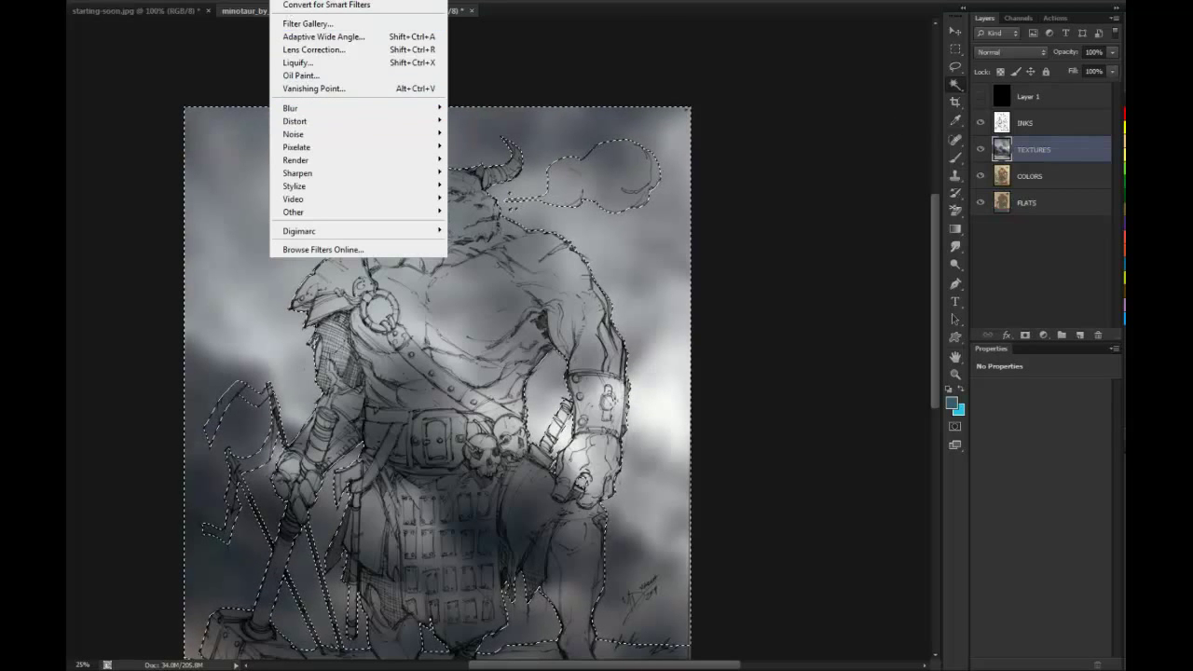
mouse_move(247, 2)
left_click(264, 26)
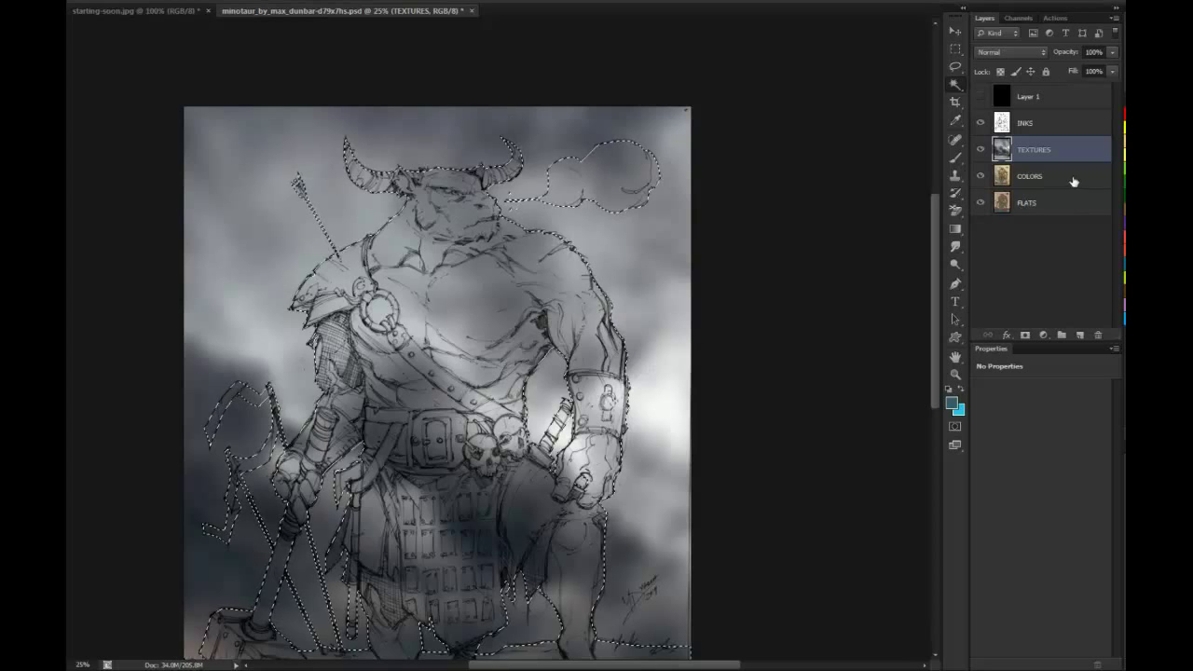
Delete the clouds covering the minotaur and ground from TEXTURES, deselect, and set the layer's blend mode to Overlay
key("Delete")
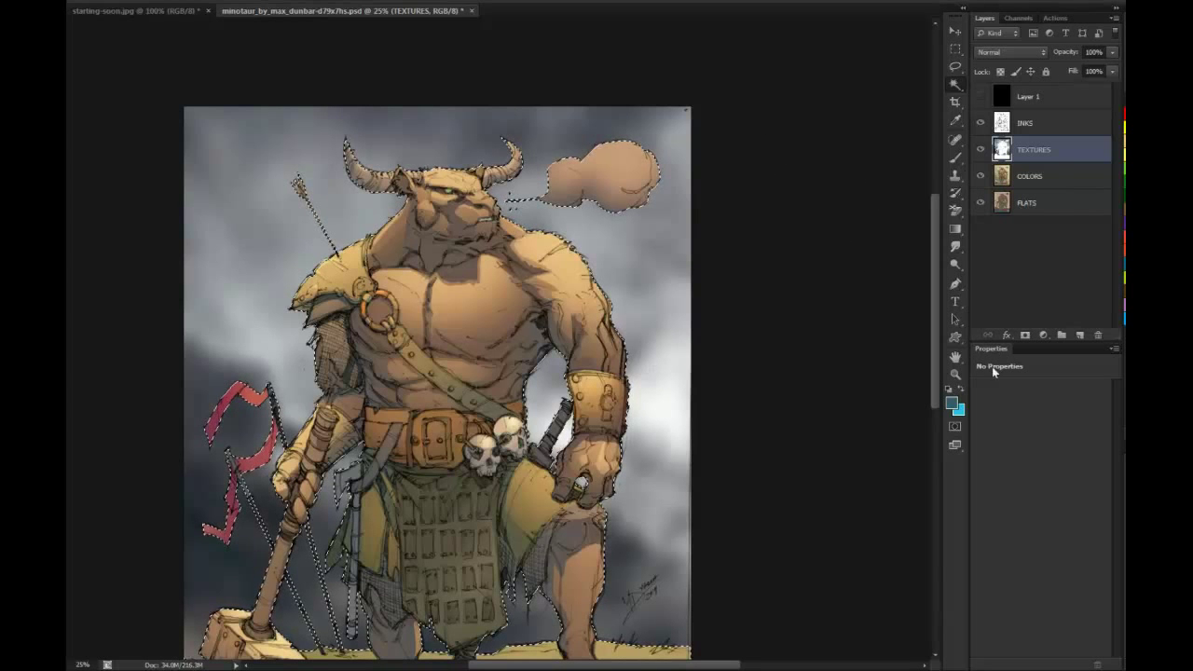
left_click(955, 374)
left_click(852, 276, "alt")
key("l")
key("ctrl+d")
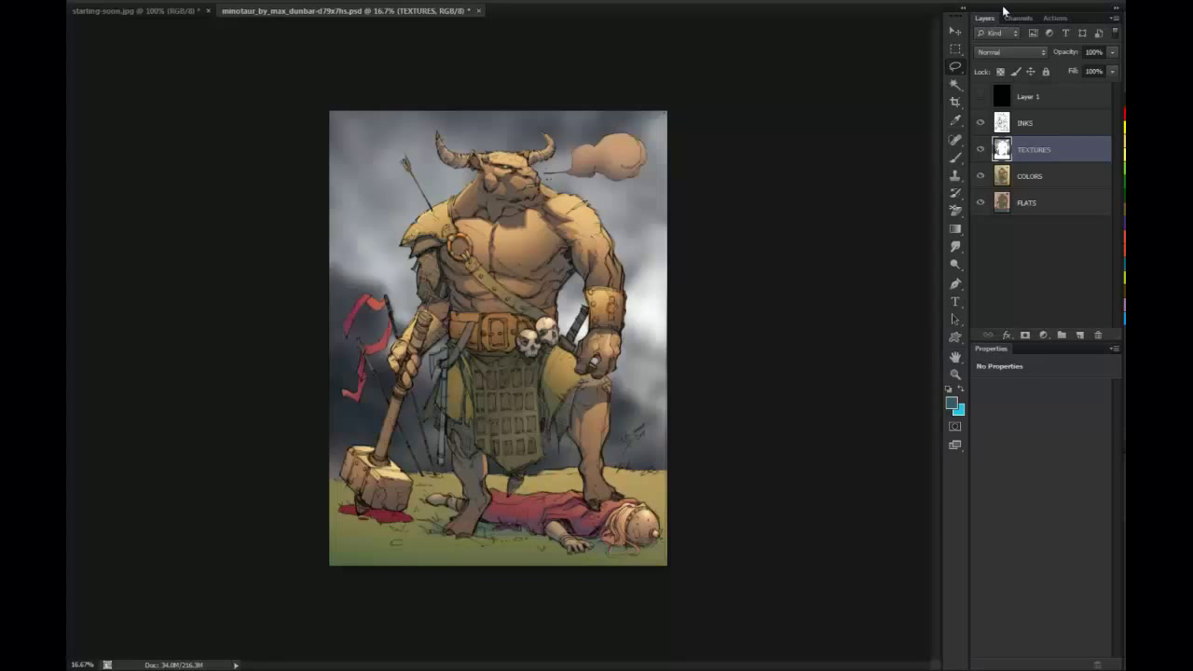
left_click(1008, 56)
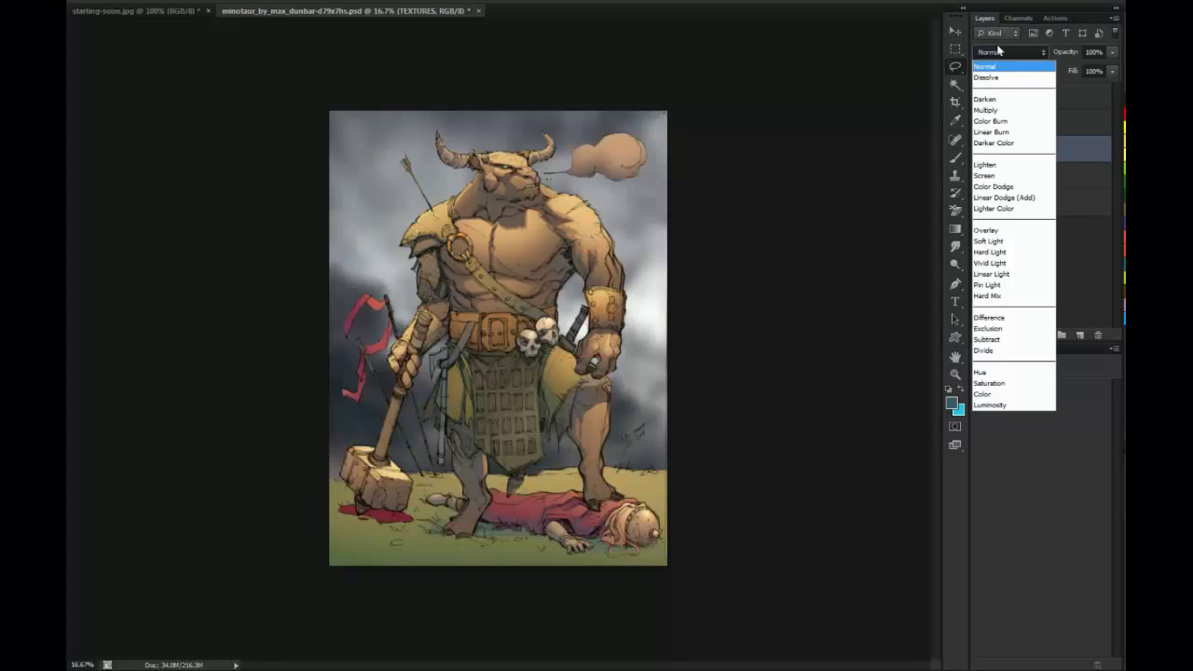
left_click(994, 233)
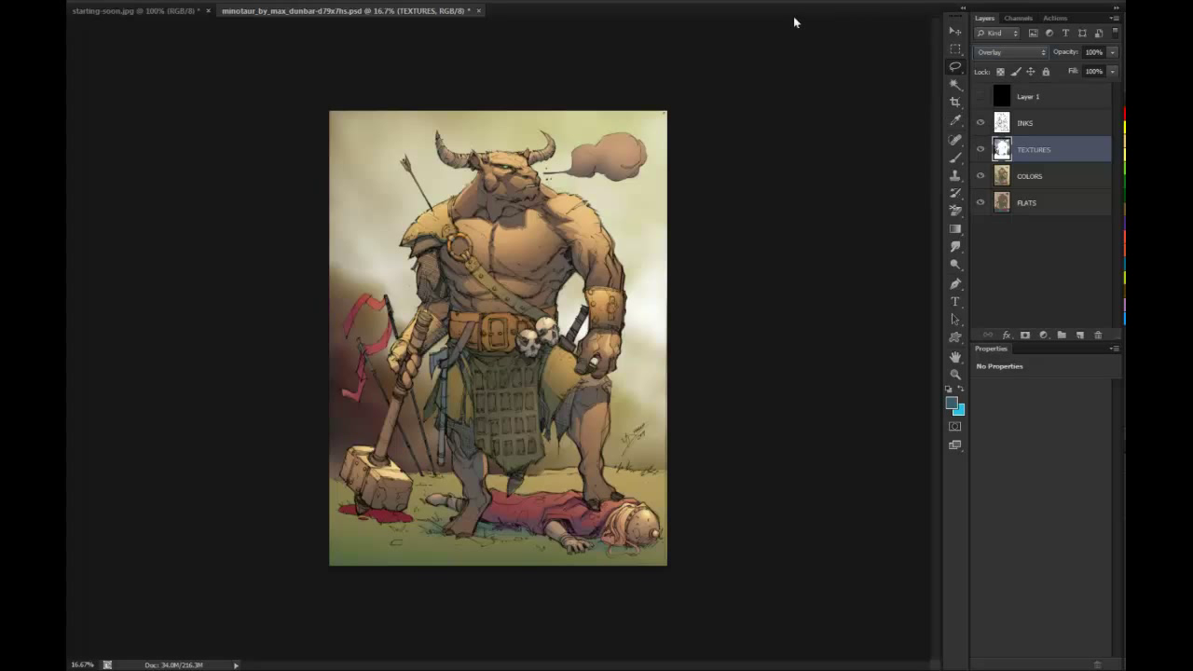
Lock the transparent pixels of TEXTURES and sample a light grey from the clouds for the brush
key("b")
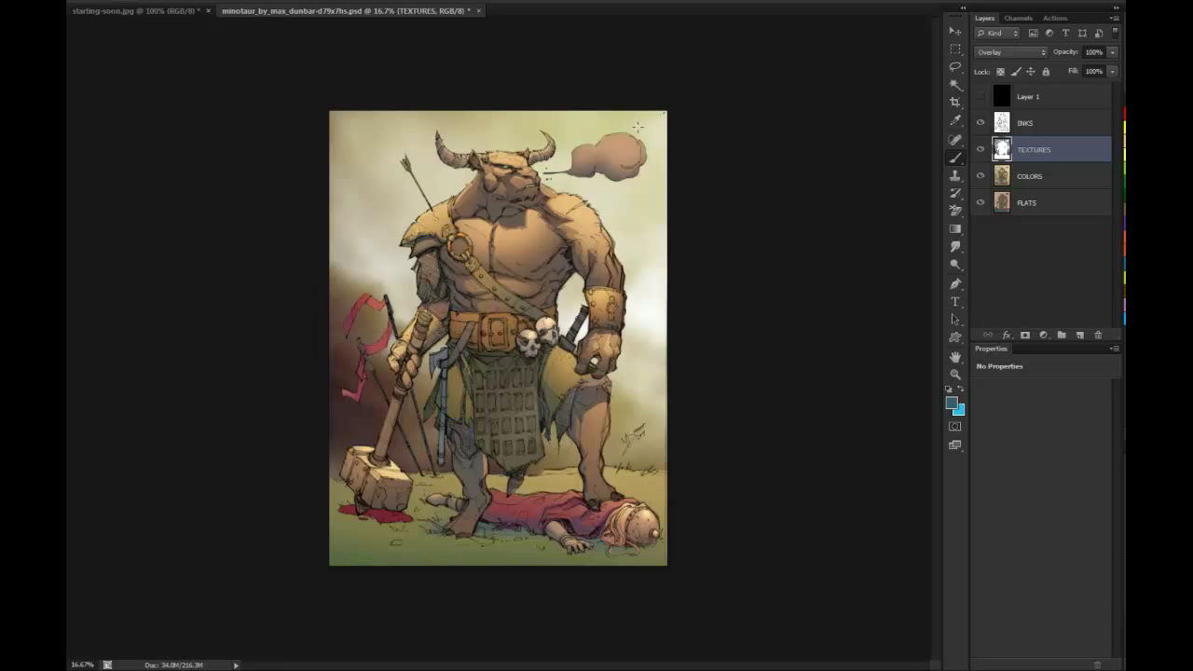
left_click_drag(354, 280, 343, 441)
left_click(1001, 71)
left_click(380, 262, "alt")
left_click_drag(435, 279, 494, 281)
Change the brush's blend mode to a lightening one and brush the light grey over the dark clouds around the banner
left_click(223, 2)
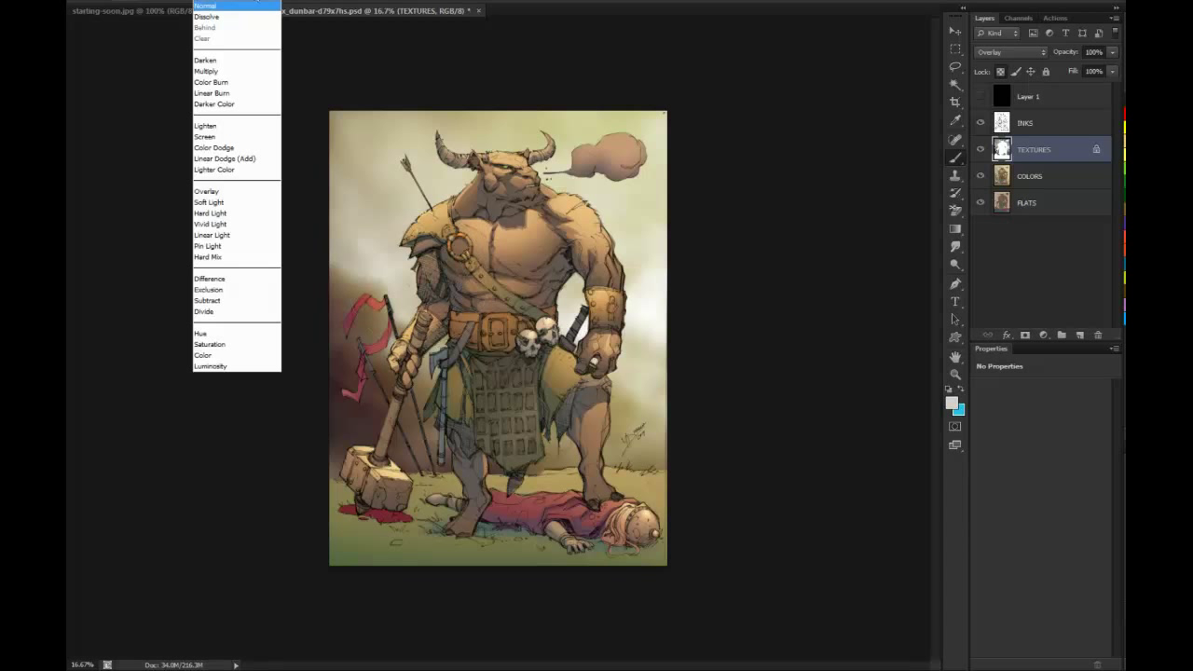
left_click(214, 130)
left_click_drag(367, 235, 387, 235)
mouse_move(377, 342)
left_mouse_down()
mouse_move(366, 326)
mouse_move(426, 390)
left_mouse_up()
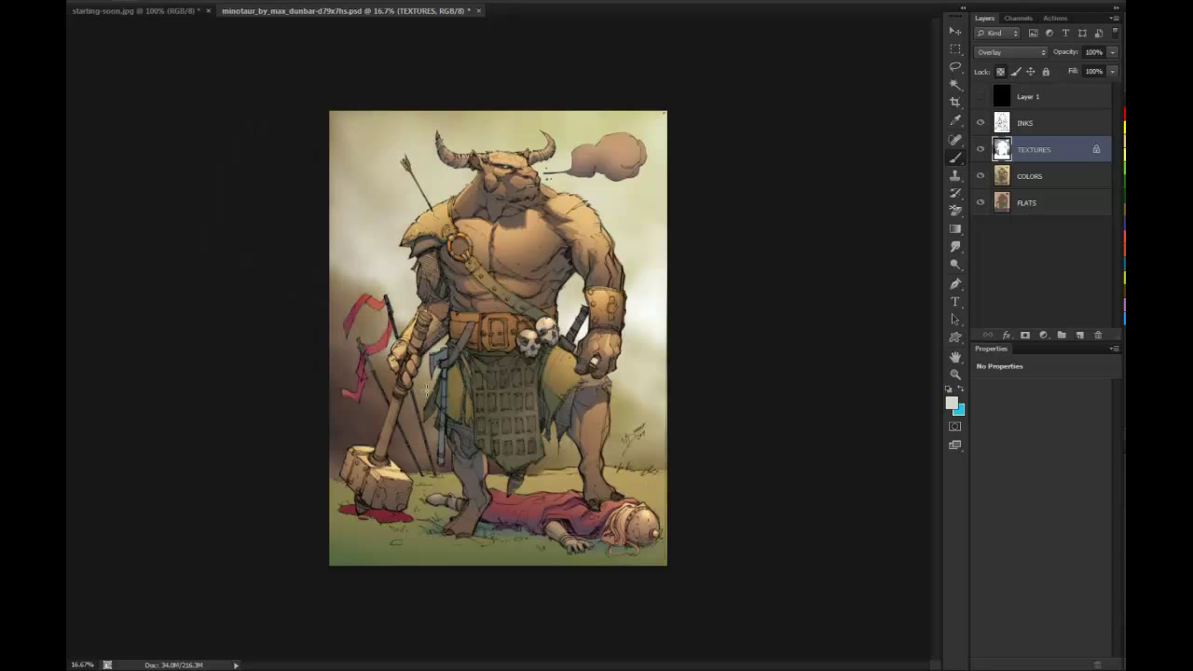
mouse_move(328, 246)
left_mouse_down()
mouse_move(475, 383)
mouse_move(641, 438)
left_mouse_up()
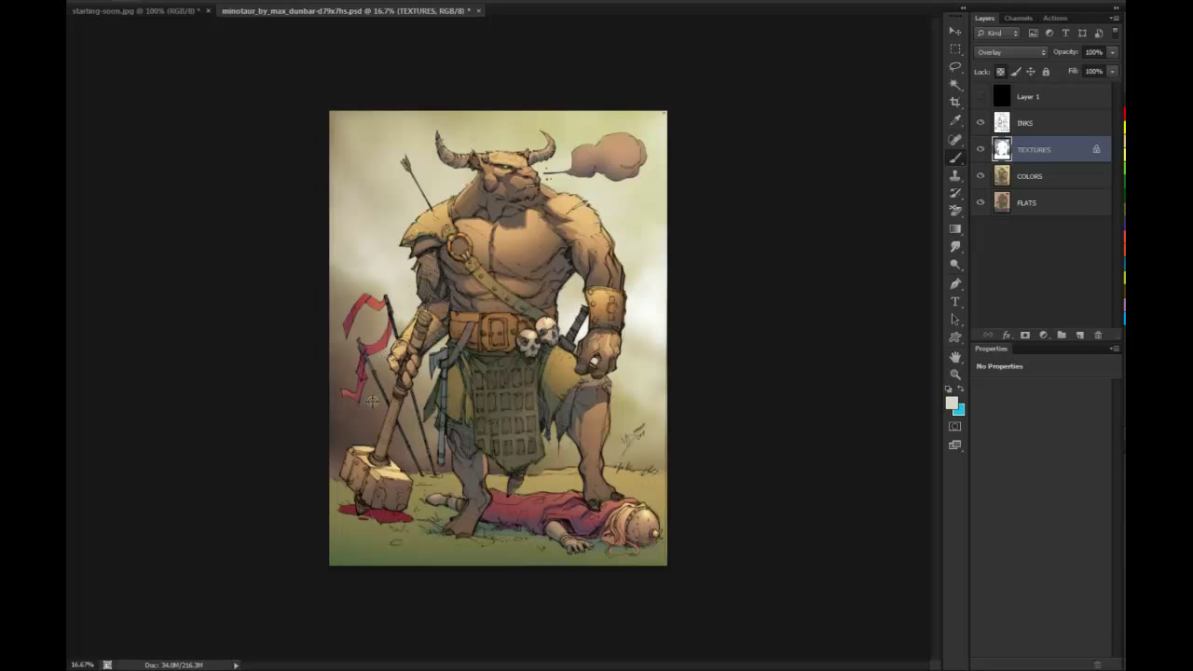
Brush more light tone over the sky behind the banner, undo the last stroke, and save the illustration
mouse_move(372, 401)
left_mouse_down()
mouse_move(339, 345)
mouse_move(344, 415)
mouse_move(346, 397)
left_mouse_up()
left_click_drag(311, 342, 365, 344)
key("ctrl+z")
key("ctrl+s")
Sample a dark tone beside the hammer handle, brush it across the cloud texture, and save the illustration
left_click(402, 384)
key("l")
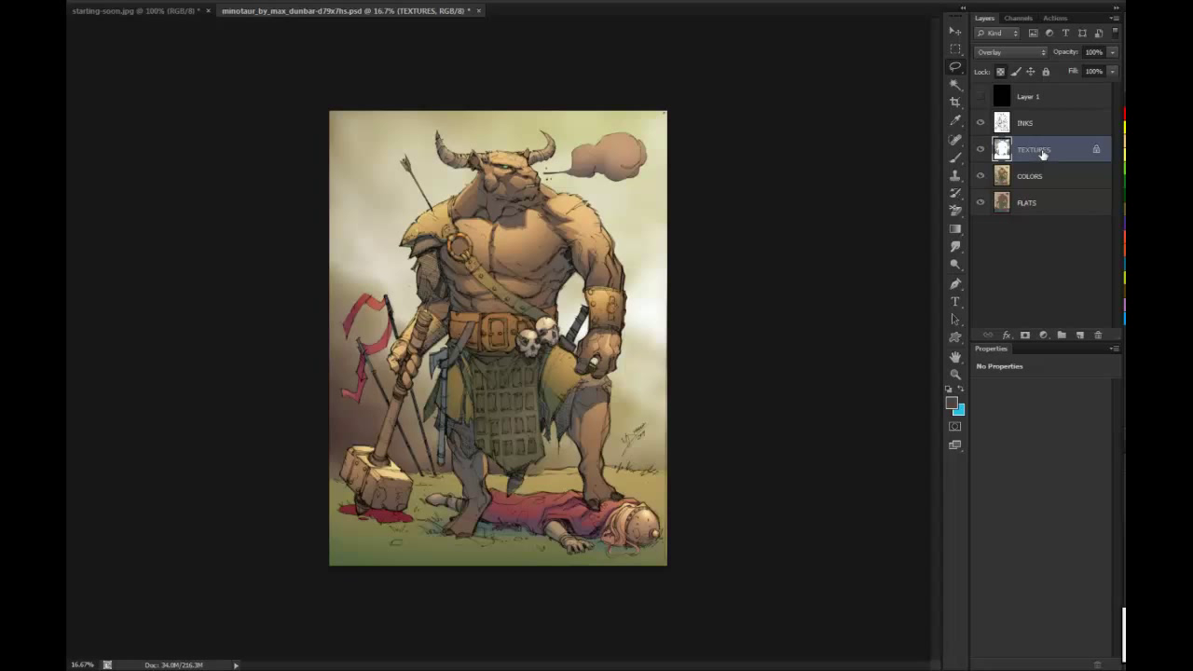
key("b")
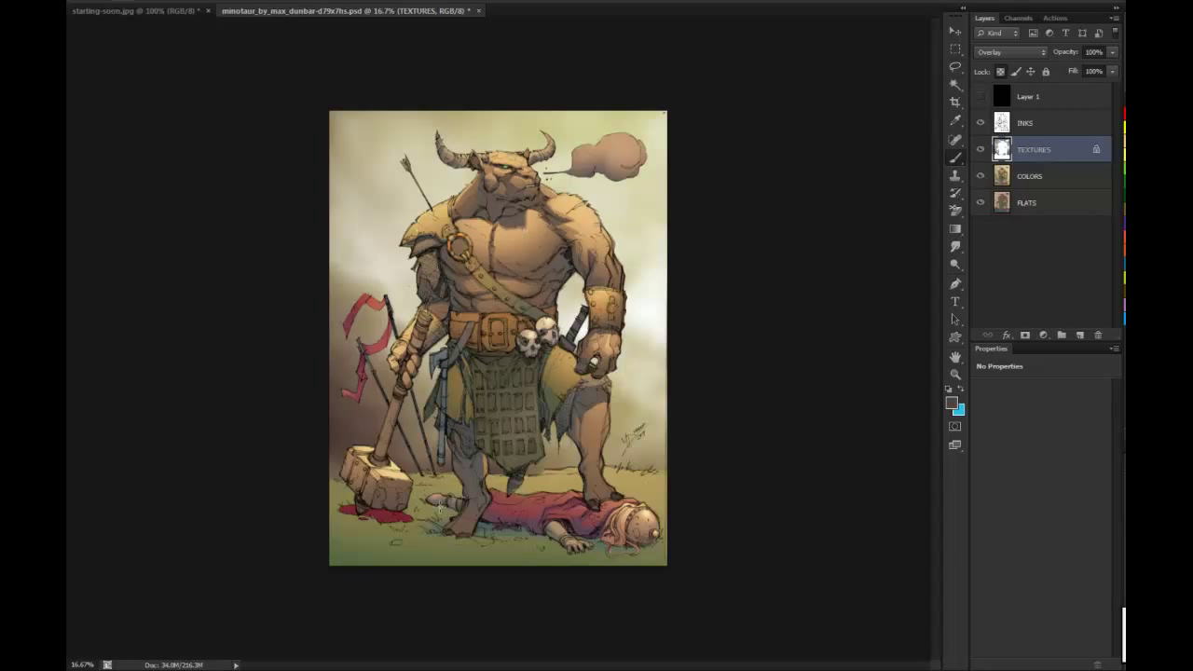
mouse_move(363, 337)
left_mouse_down()
mouse_move(487, 322)
mouse_move(532, 297)
left_mouse_up()
key("l")
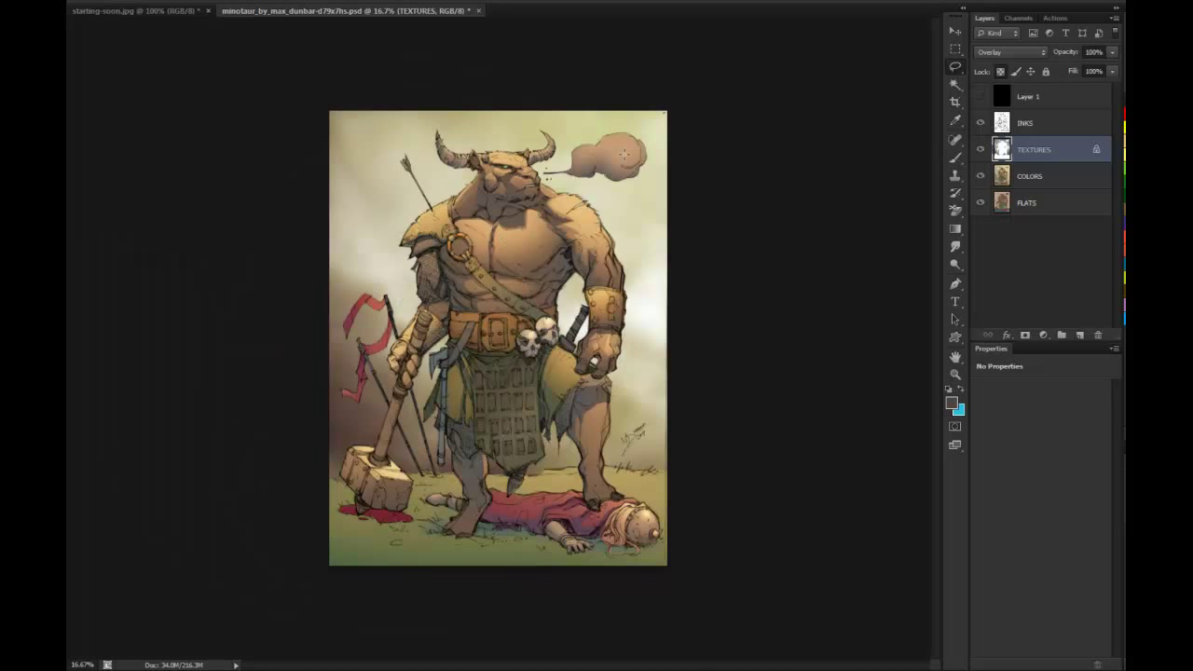
key("ctrl+s")
Examine the blended sky in full-screen view and up close around the hammer and belt
key("b")
key("f")
key("f")
key("f")
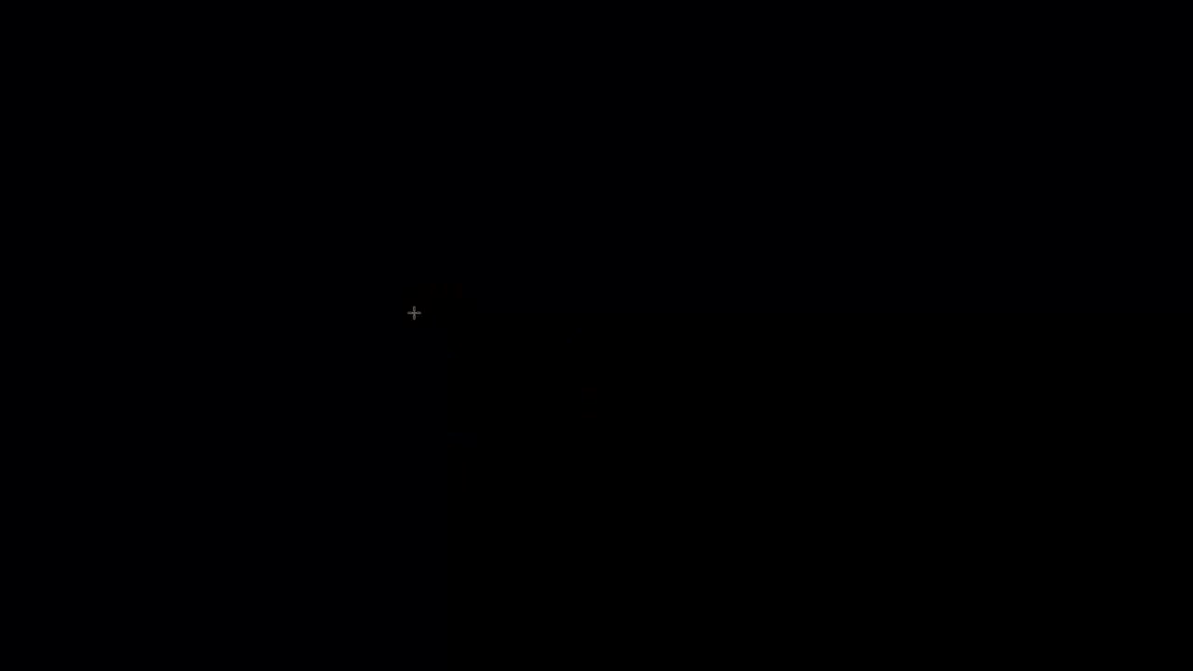
key("z")
left_click(438, 370)
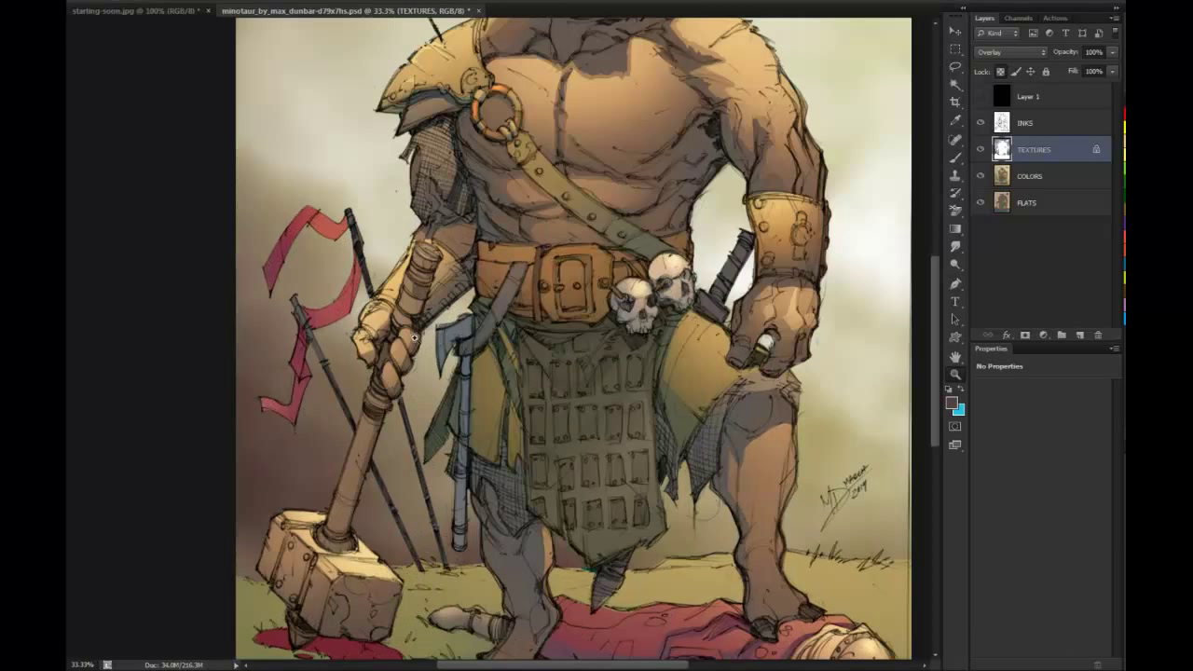
left_click(438, 370)
key("ctrl+minus")
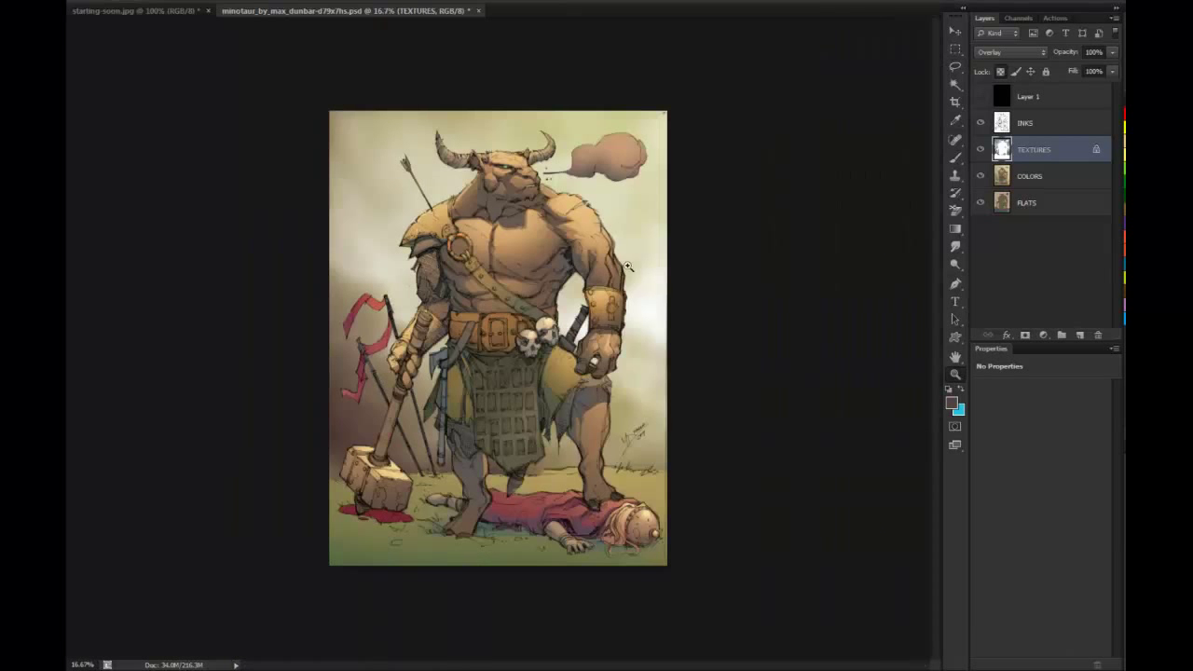
Pick a light grey foreground colour and brush it over the clouds behind the banner and hammer arm
key("b")
left_click(952, 403)
left_click_drag(725, 251, 733, 259)
left_click(649, 267)
left_click(996, 183)
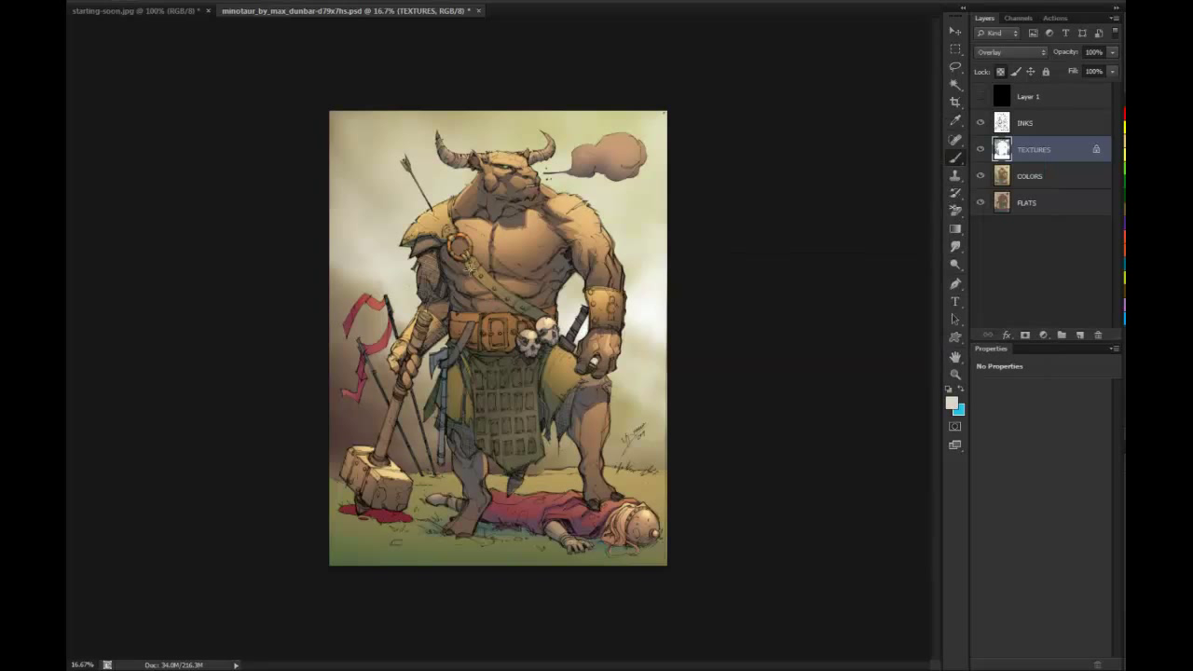
mouse_move(396, 326)
left_mouse_down()
mouse_move(321, 342)
mouse_move(333, 344)
left_mouse_up()
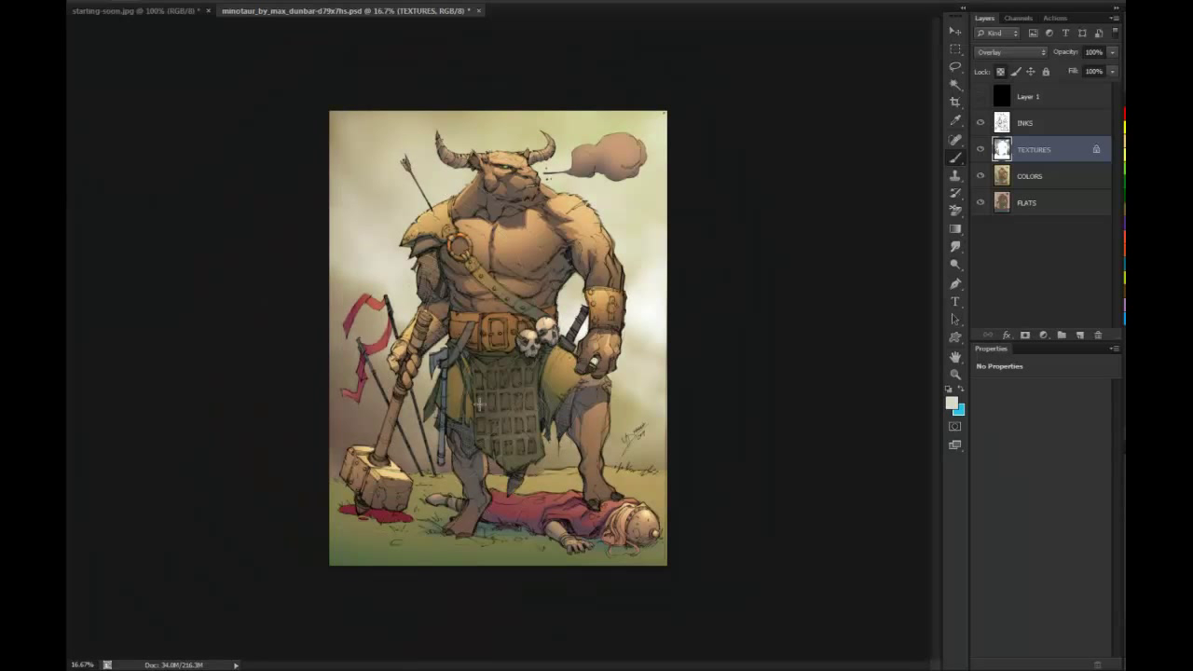
key("l")
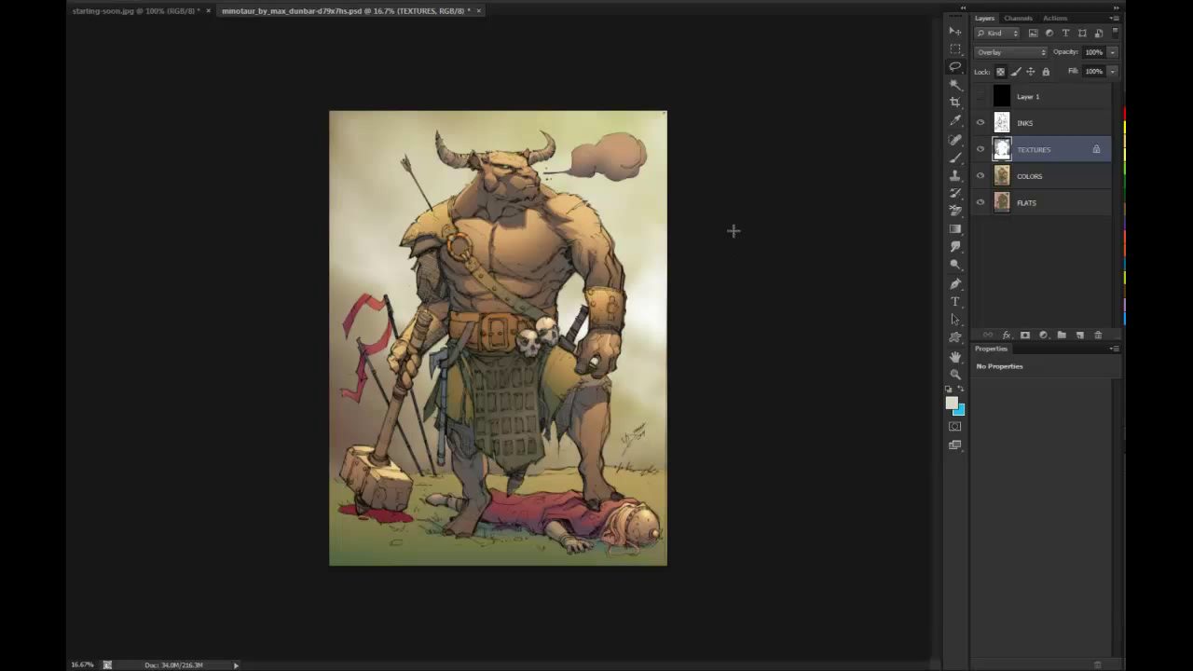
Sample muted brown tones from the sky around the banner and touch up the clouds above the hammer head
key("b")
left_click(346, 400, "alt")
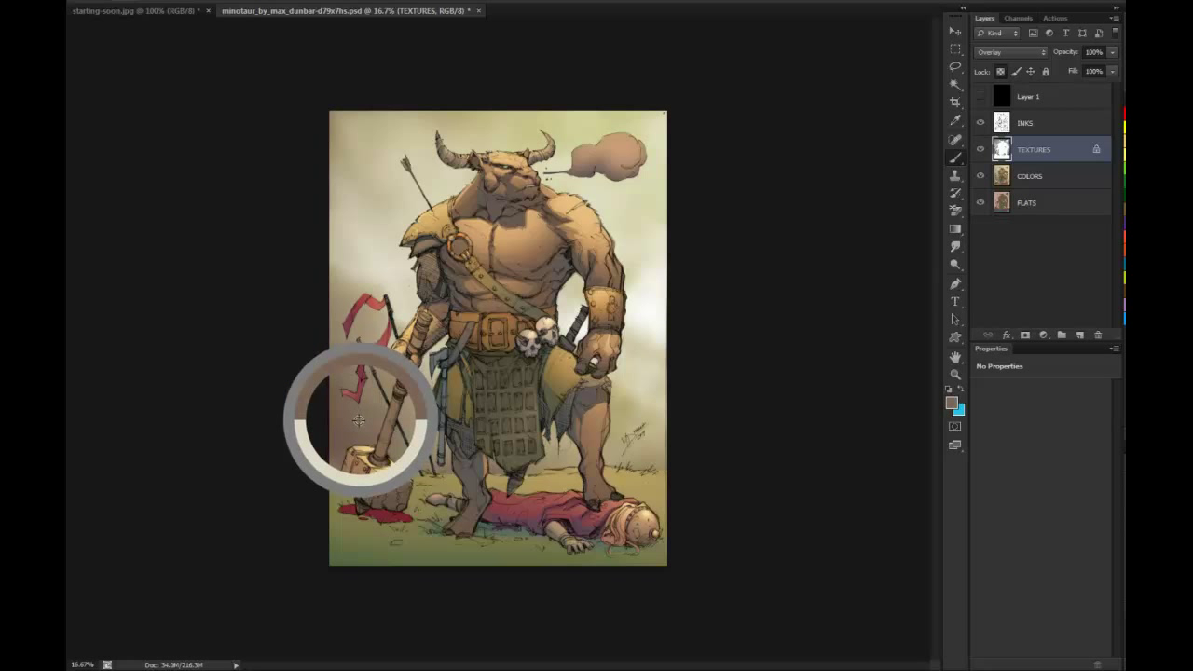
left_click(371, 338, "alt")
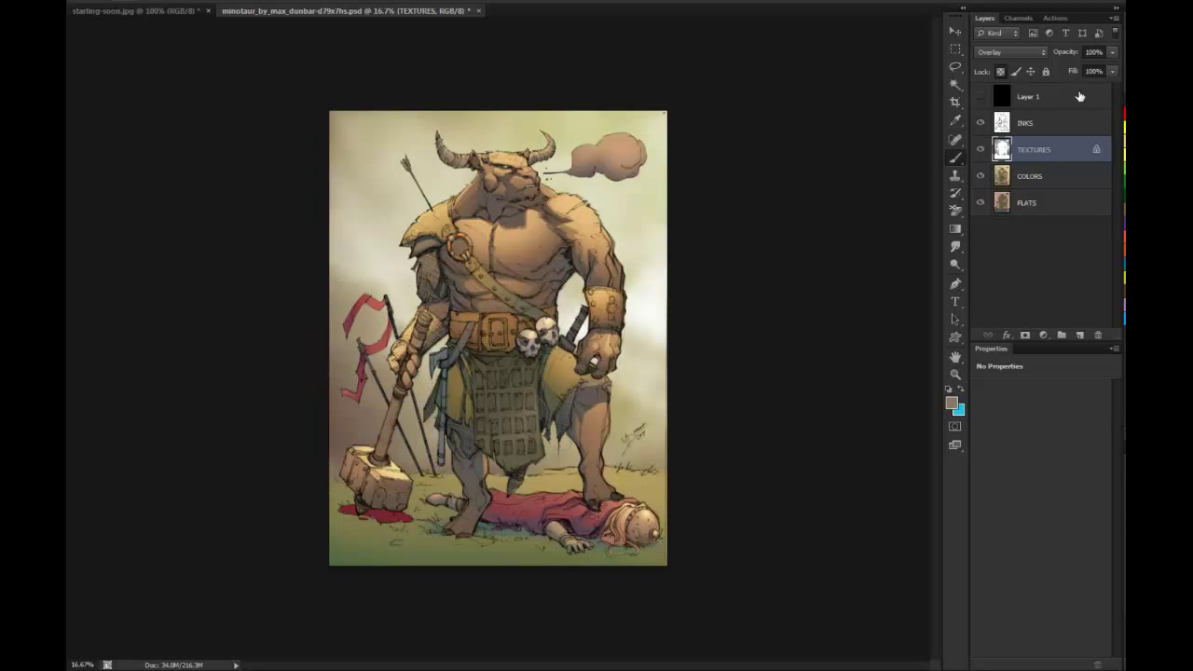
left_click(346, 431, "alt")
mouse_move(358, 417)
left_mouse_down()
mouse_move(373, 400)
mouse_move(339, 426)
mouse_move(348, 431)
left_mouse_up()
left_click(337, 382, "alt")
Rename the TEXTURES layer as SKY TEXTURE
key("z")
left_click(523, 500)
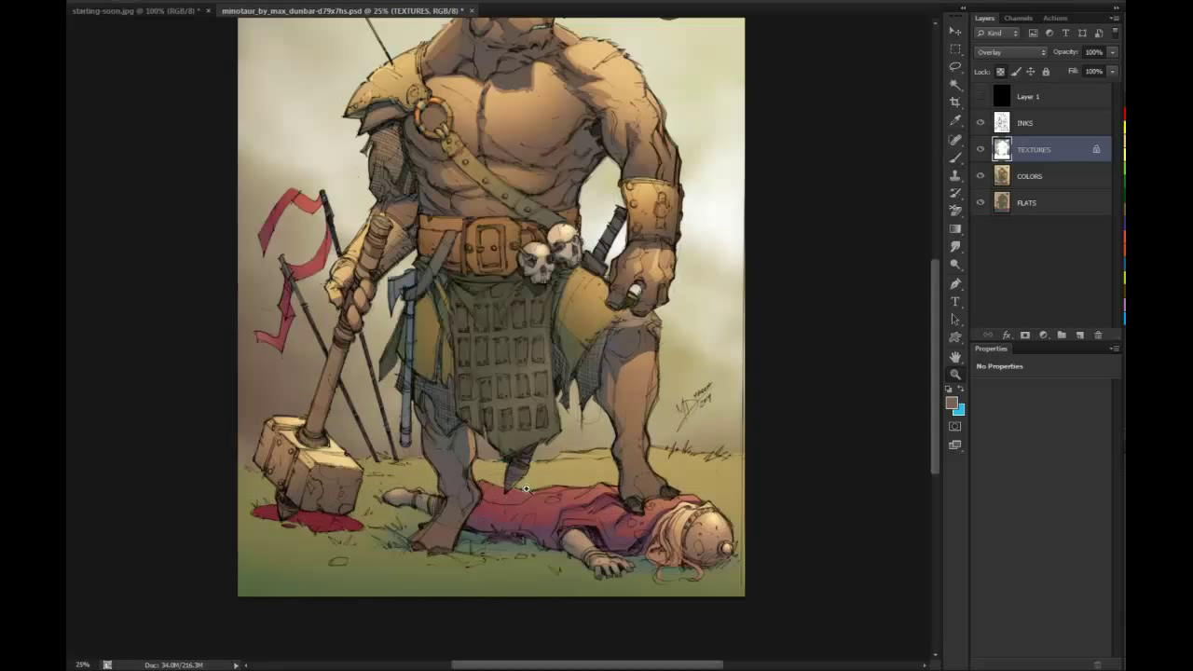
left_click_drag(528, 491, 540, 389)
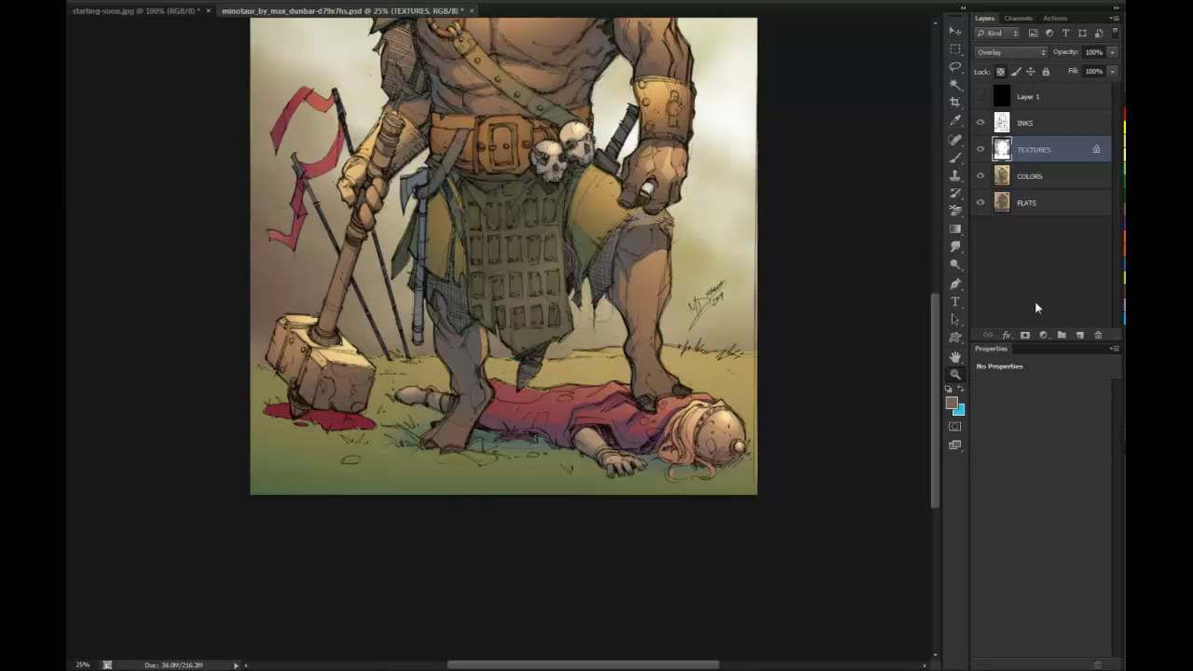
double_click(1033, 150)
type("SKY TEXTURE")
key("Return")
Add a new layer above SKY TEXTURE and name it GRASS TEXTURE
left_click(1081, 335)
double_click(1032, 150)
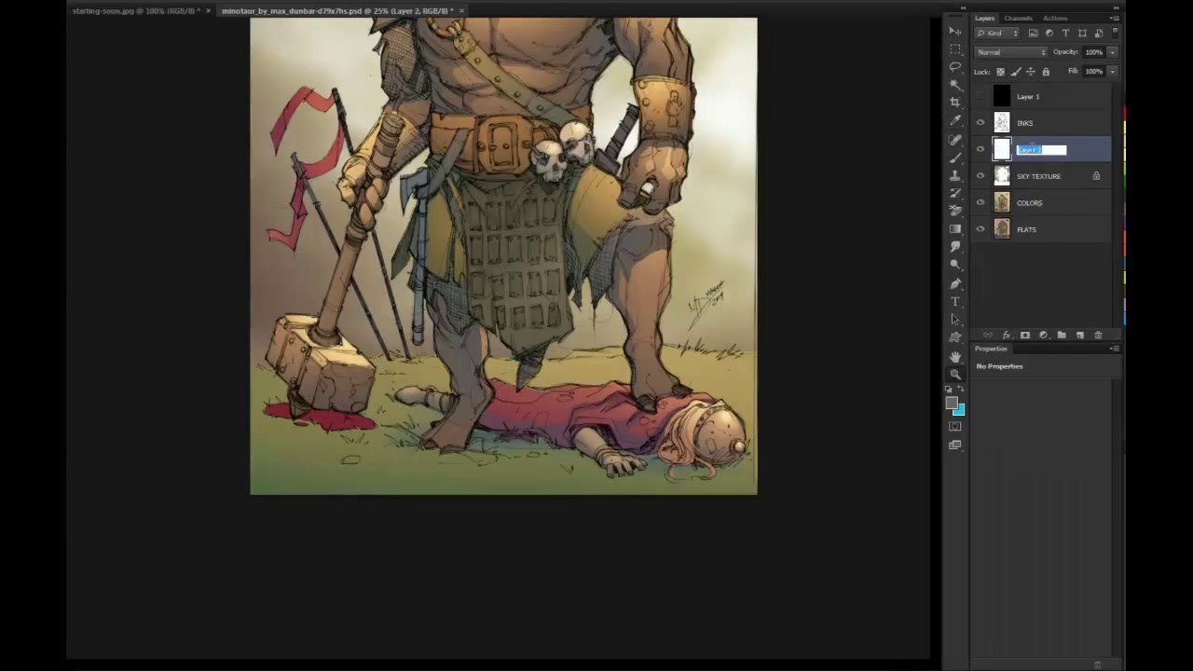
type("GRASS TE")
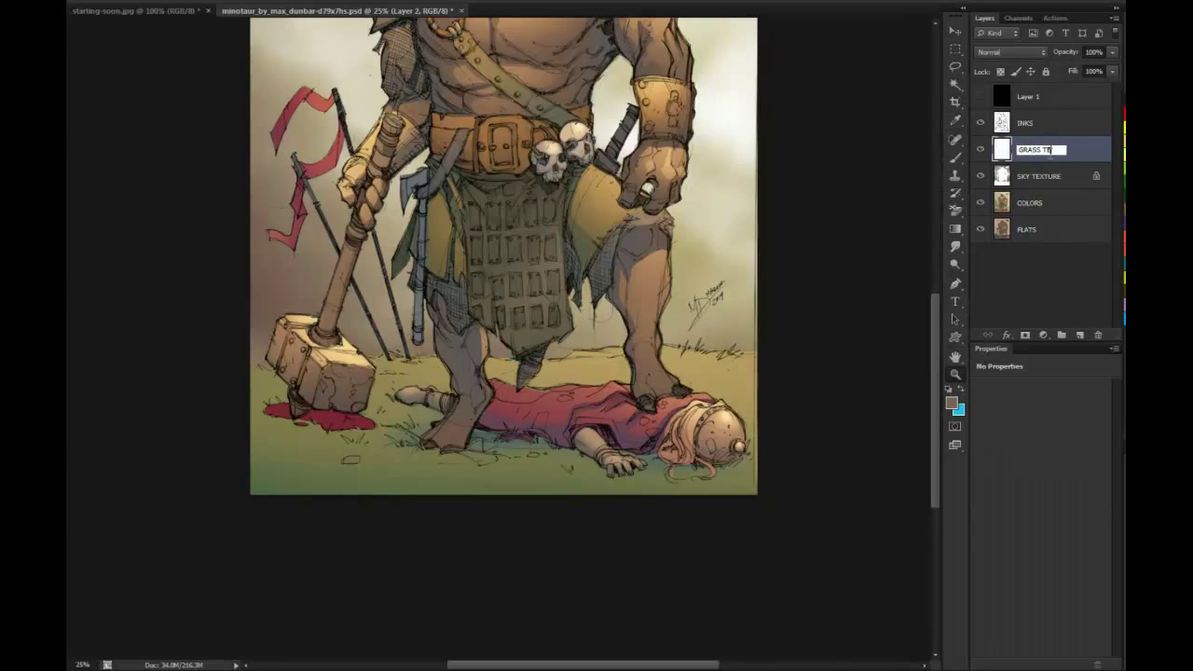
type("XTURE")
key("Return")
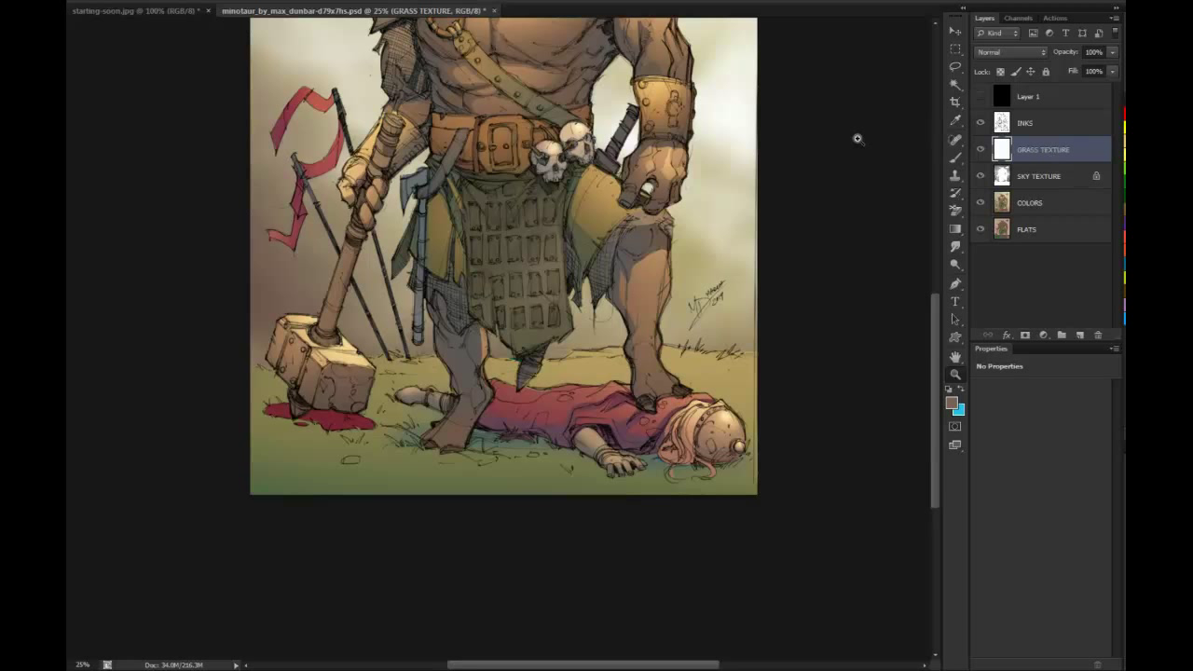
Paste the grass image into GRASS TEXTURE, enlarge it to the canvas width, and squash it down to cover the ground
key("ctrl+v")
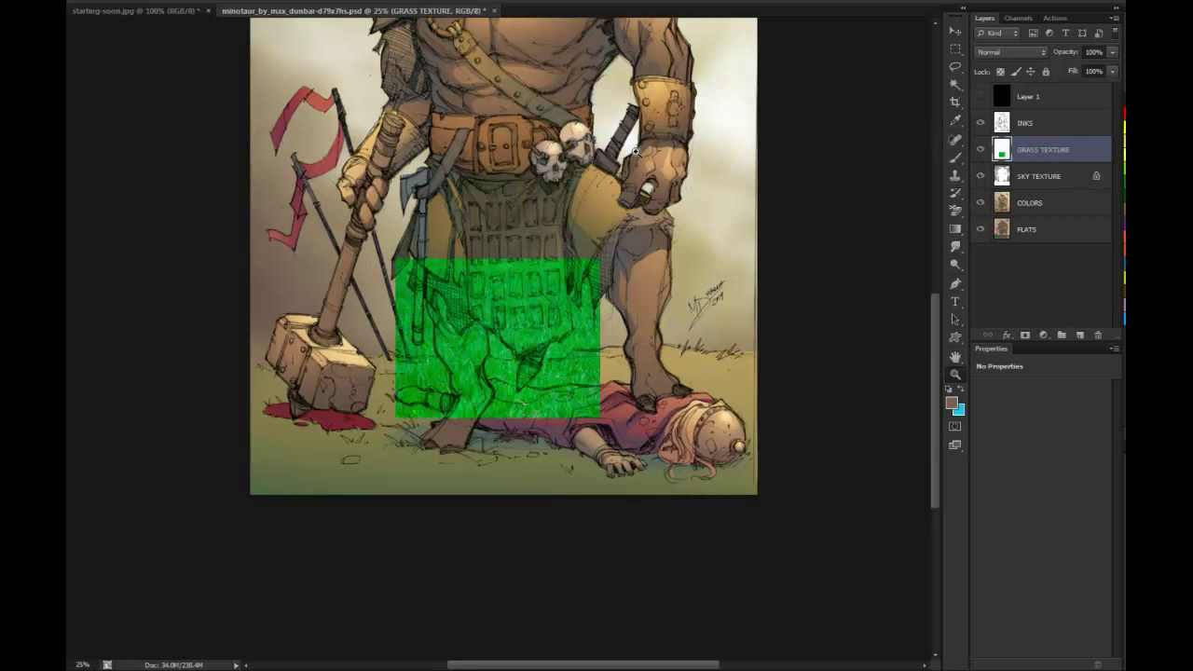
left_click(955, 32)
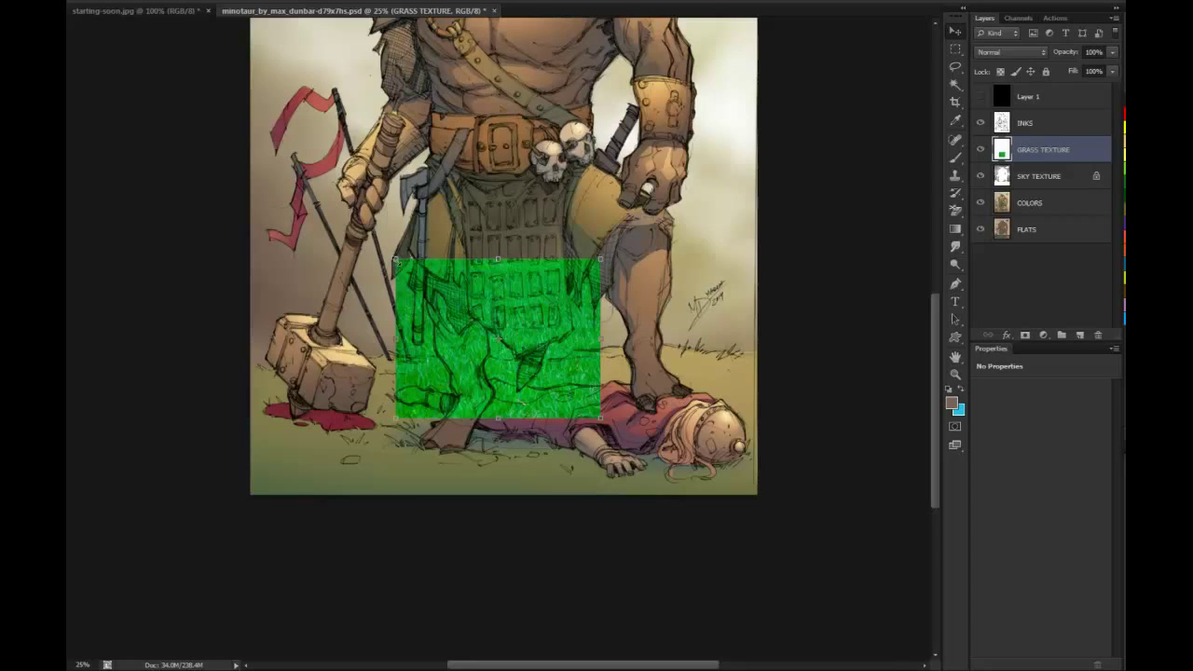
left_click_drag(396, 260, 248, 145)
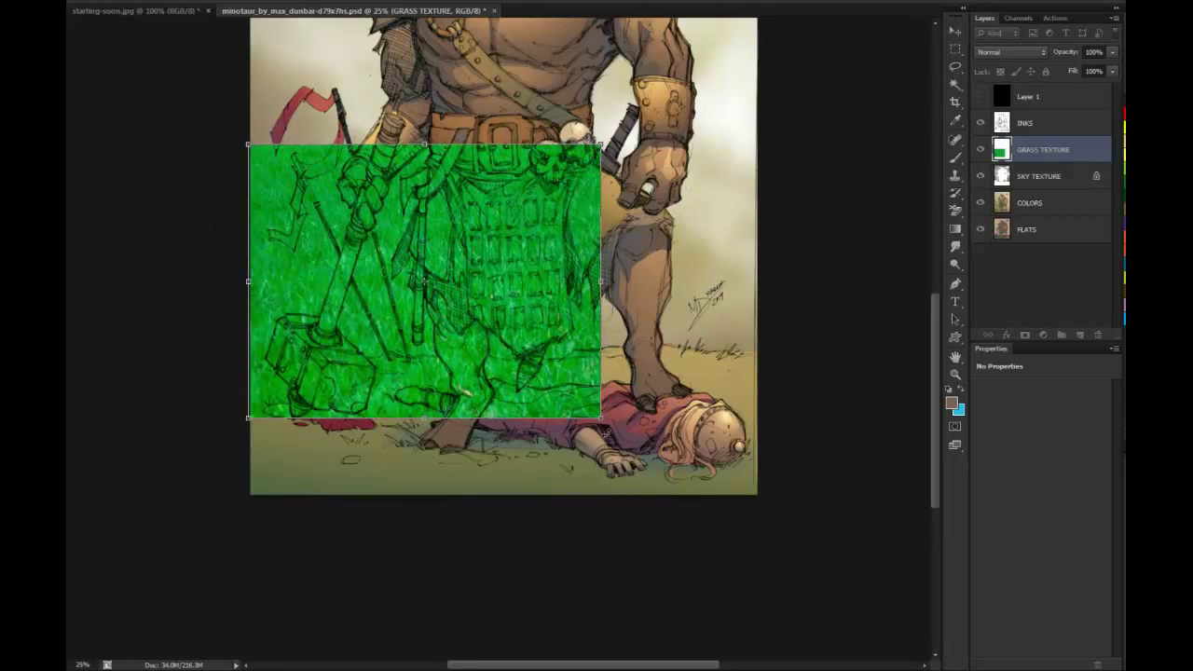
left_click_drag(601, 420, 767, 548)
left_click_drag(508, 145, 528, 333)
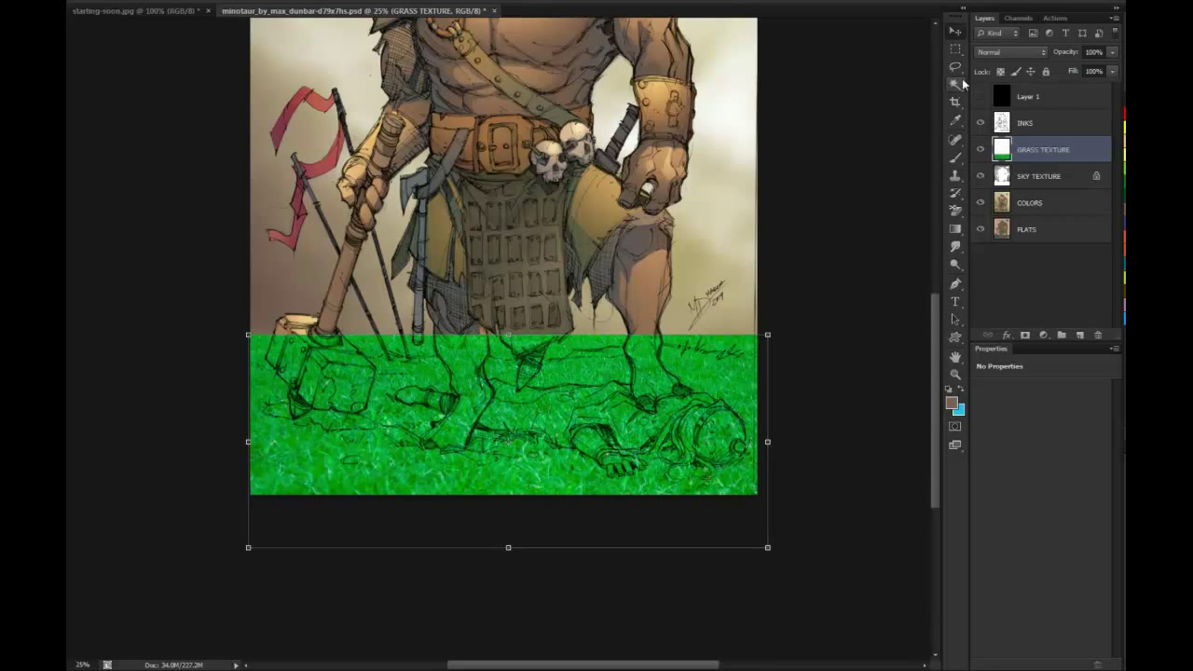
key("Return")
Select the ground from FLATS with the Magic Wand and invert the selection
left_click(1026, 230)
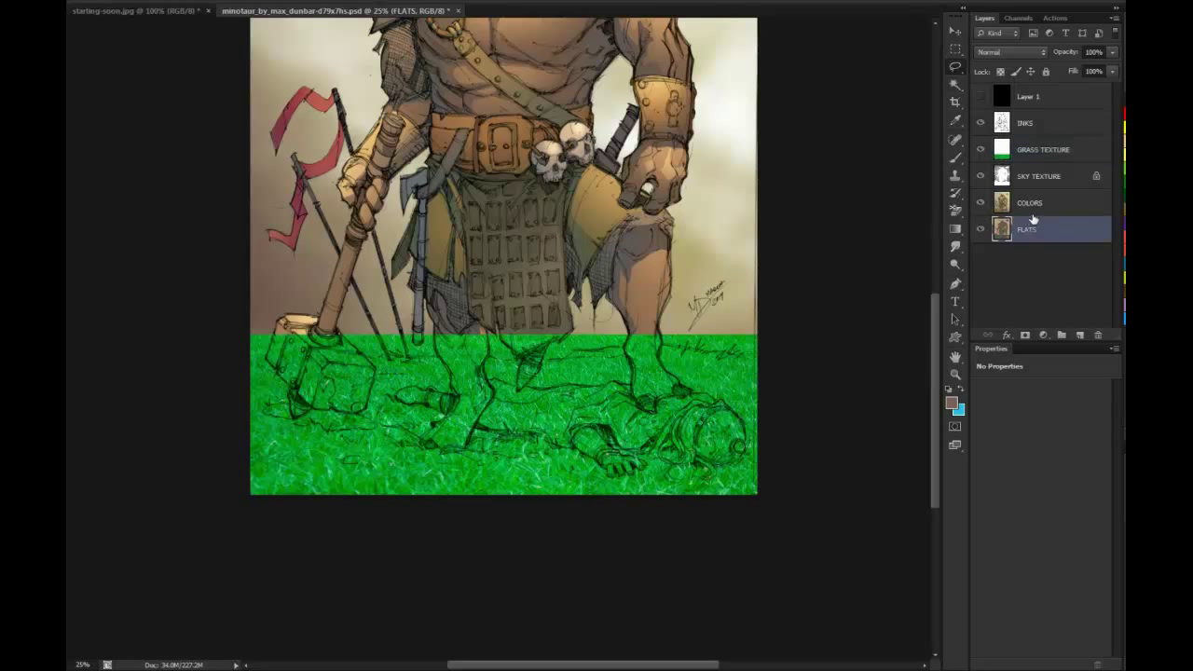
key("w")
left_click(714, 373)
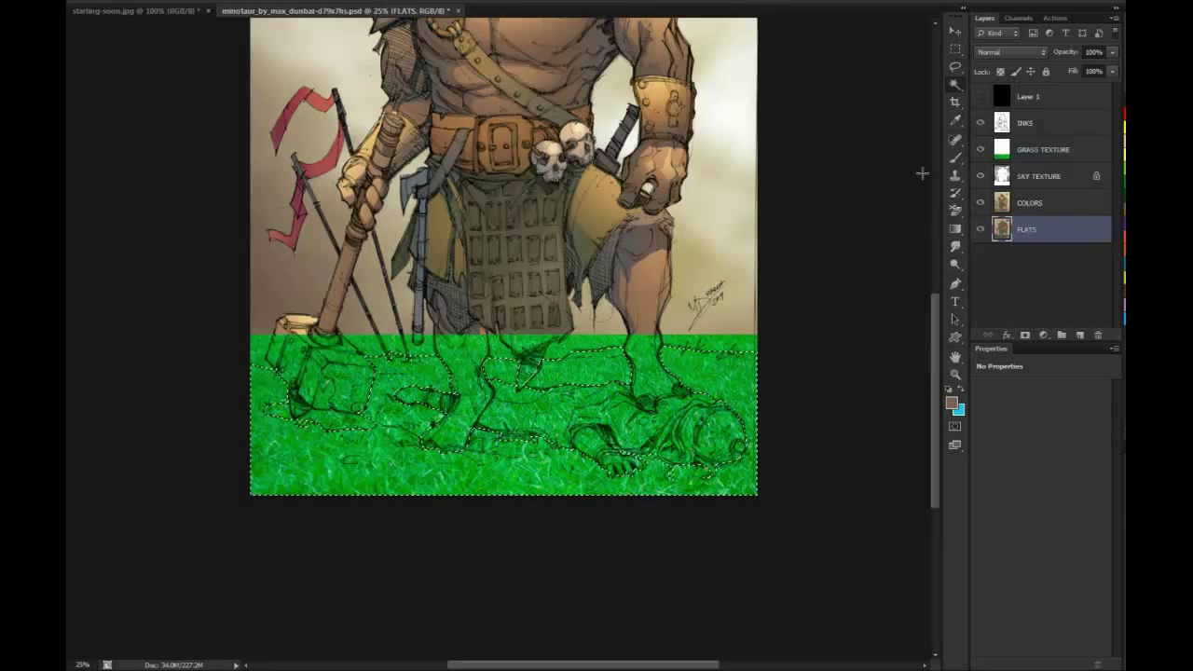
left_click(279, 0)
mouse_move(250, 0)
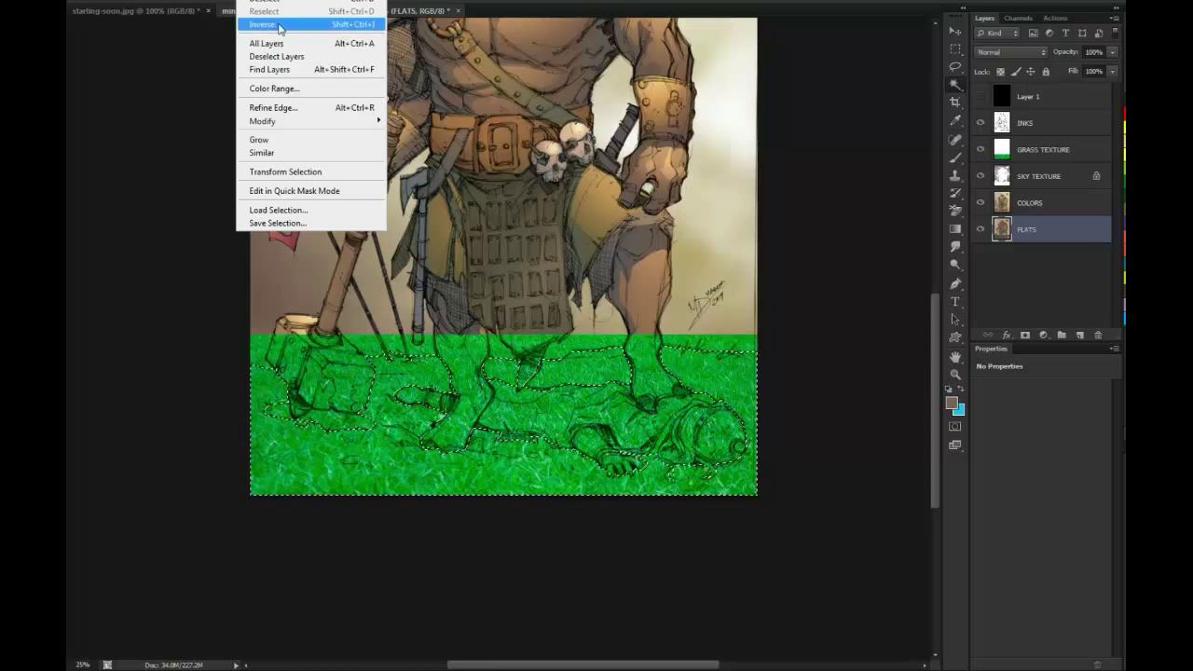
left_click(271, 24)
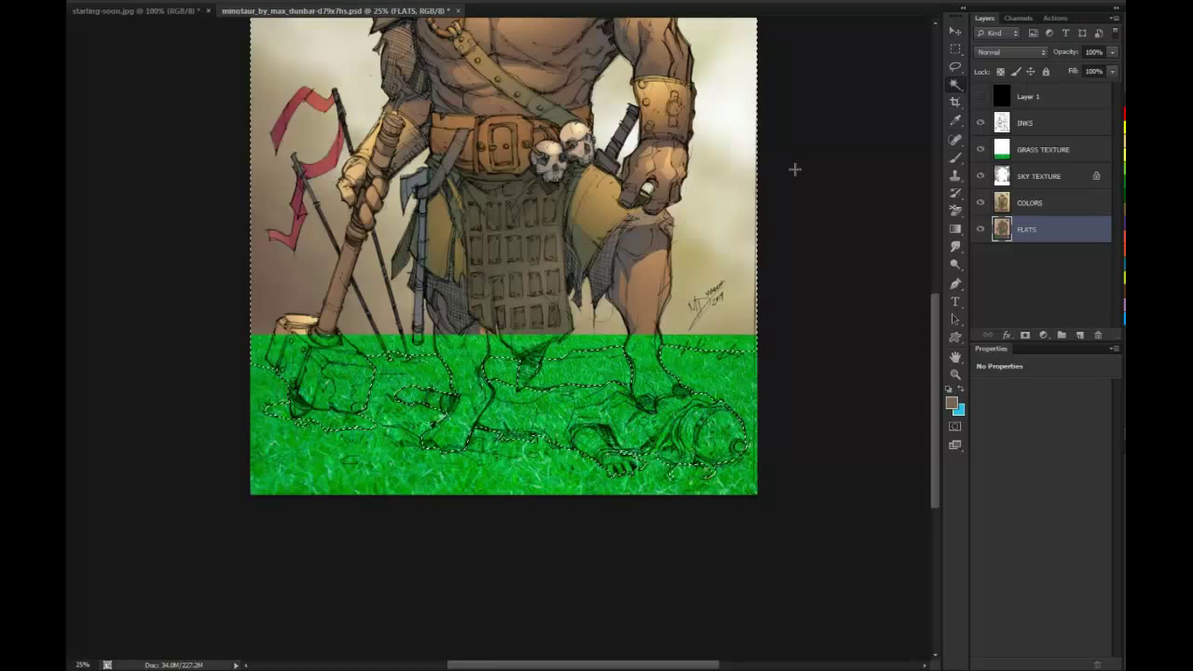
Delete the grass outside the ground area from GRASS TEXTURE and deselect
left_click(1042, 151)
key("Delete")
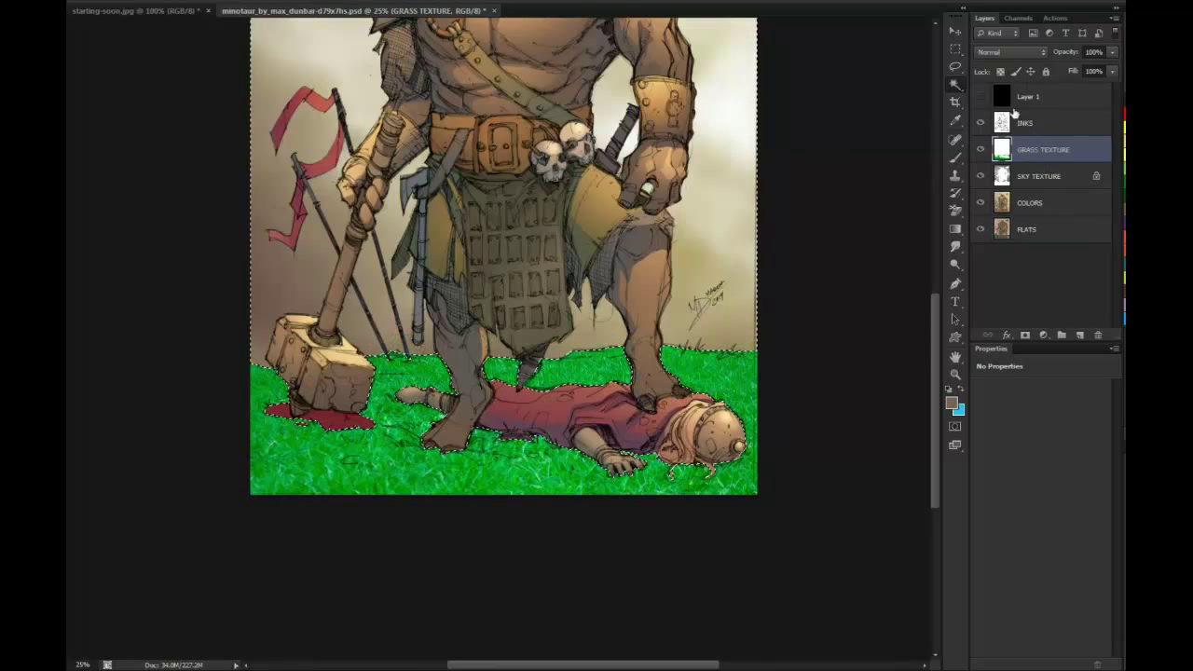
key("l")
key("ctrl+d")
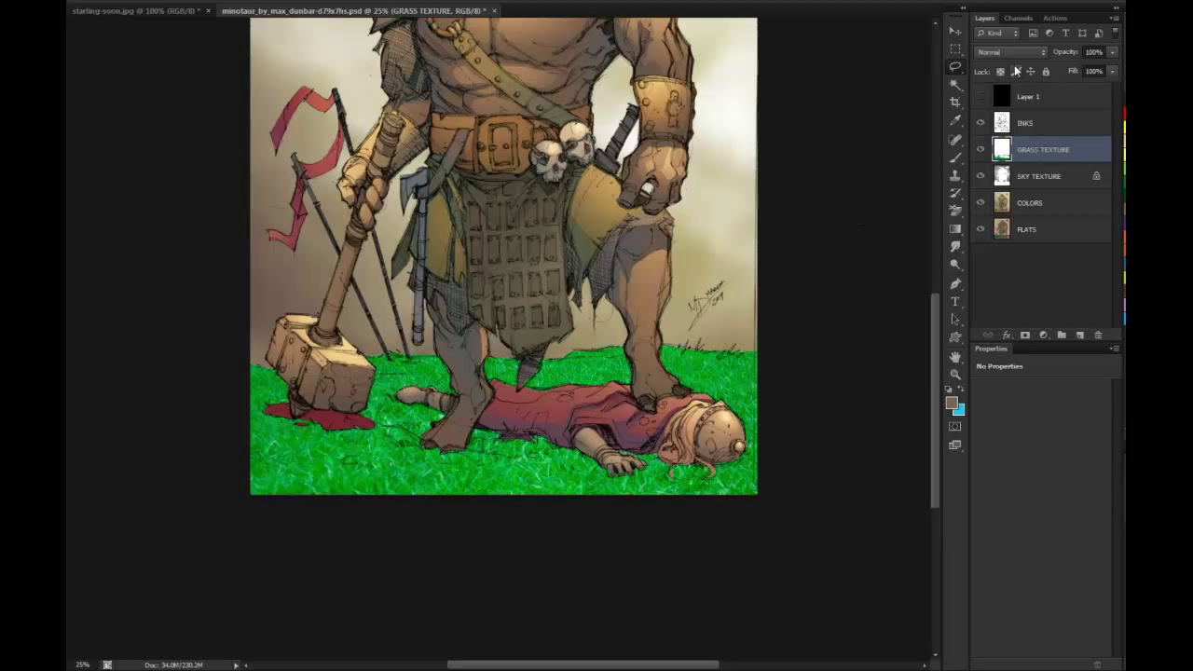
Set the GRASS TEXTURE layer's blend mode to Overlay and its opacity to 25%
left_click(1016, 53)
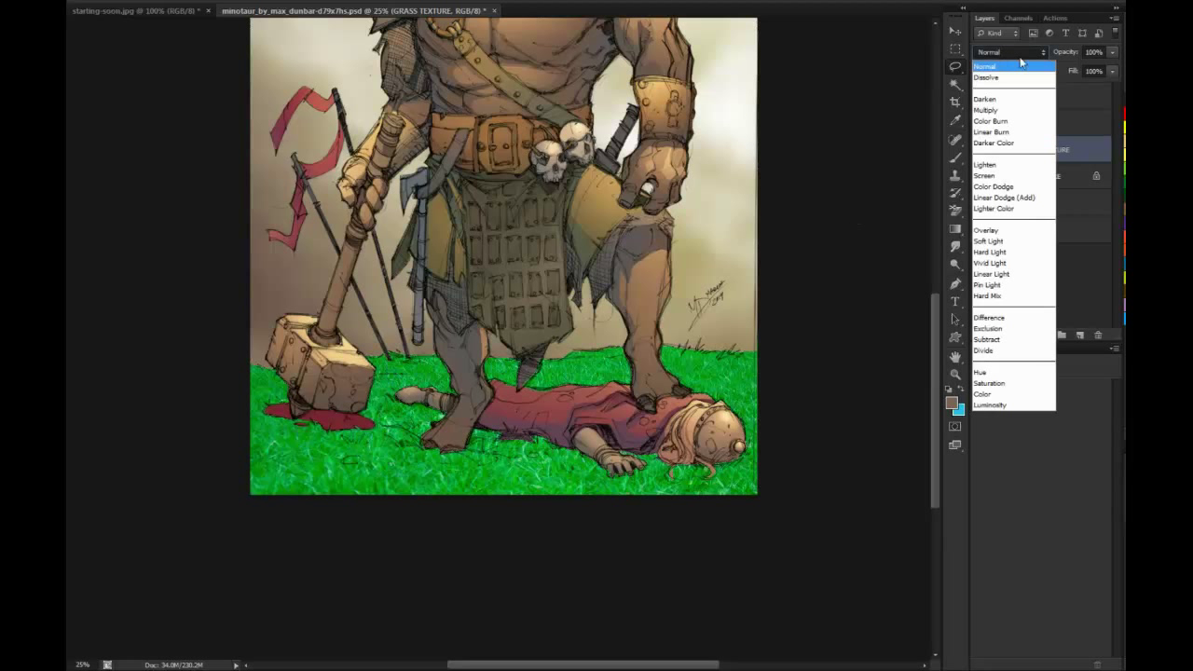
left_click(986, 230)
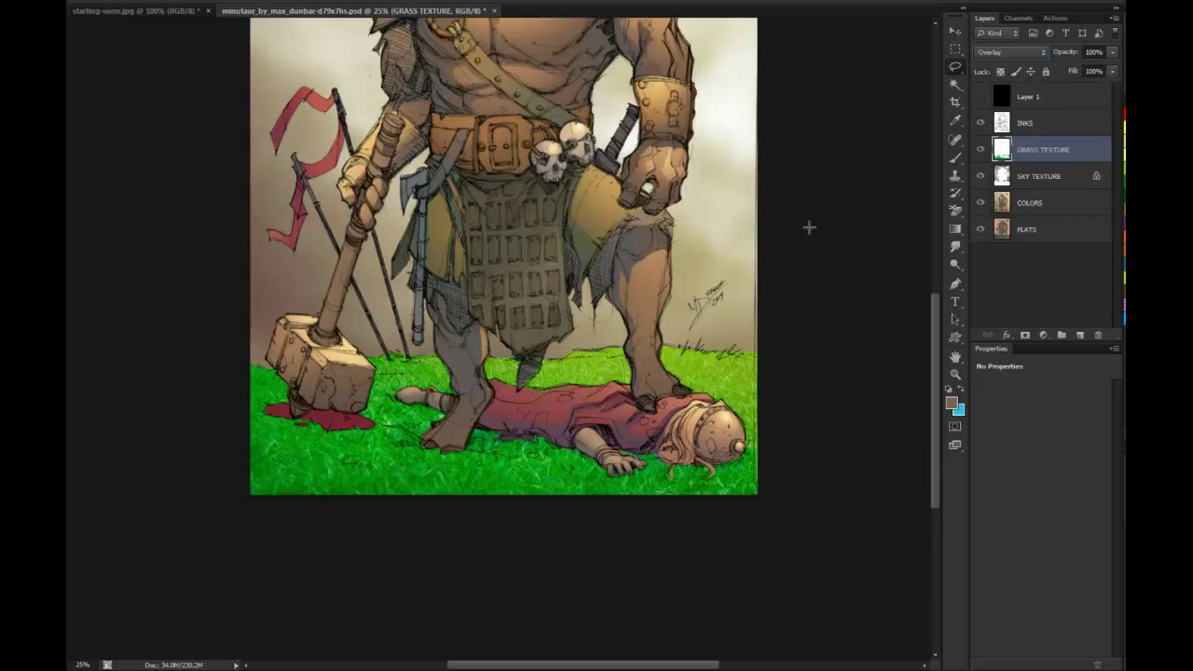
left_click_drag(1110, 54, 1069, 58)
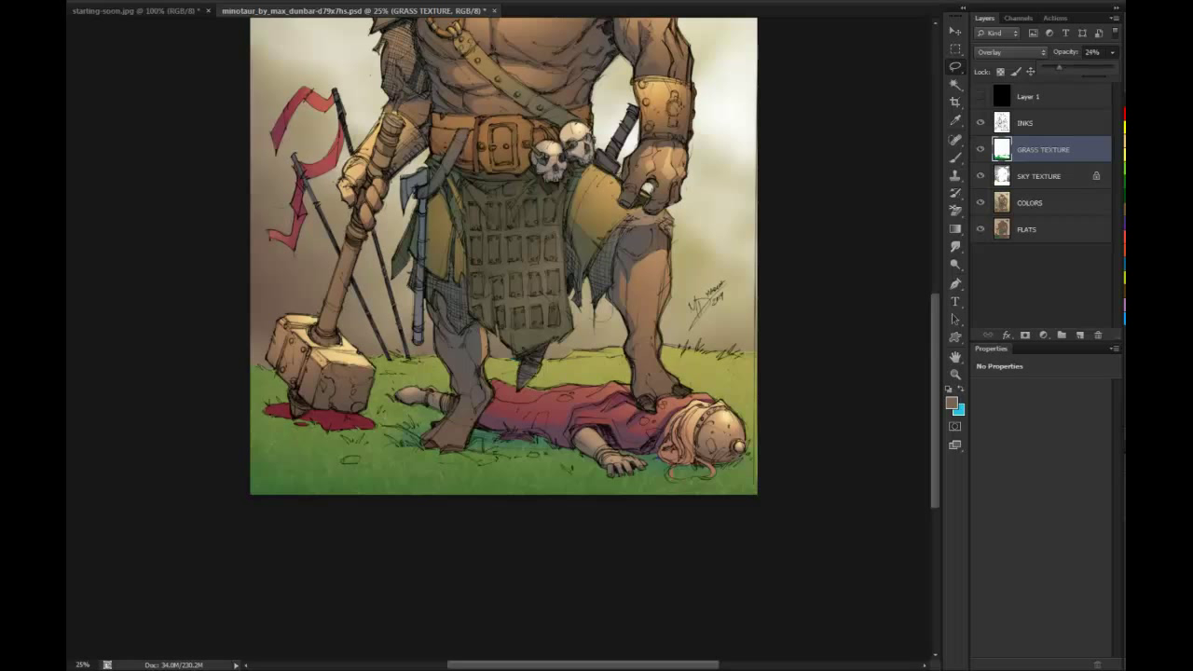
Desaturate GRASS TEXTURE with Hue/Saturation, setting the saturation to -78
left_click(955, 374)
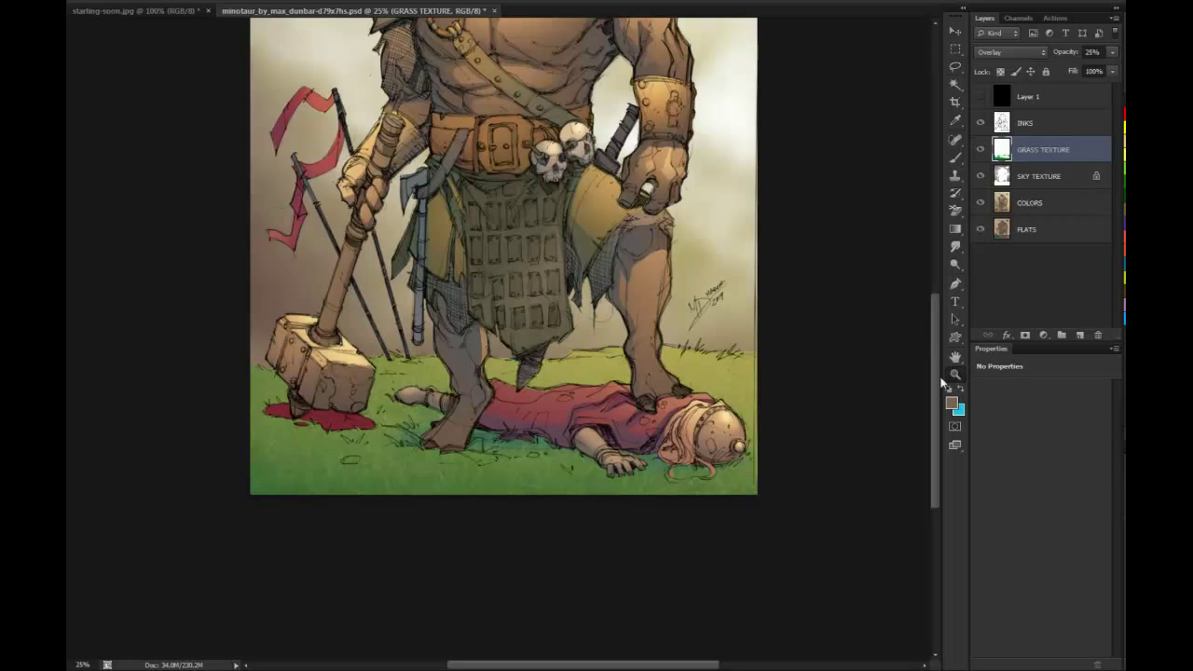
left_click(837, 438, "alt")
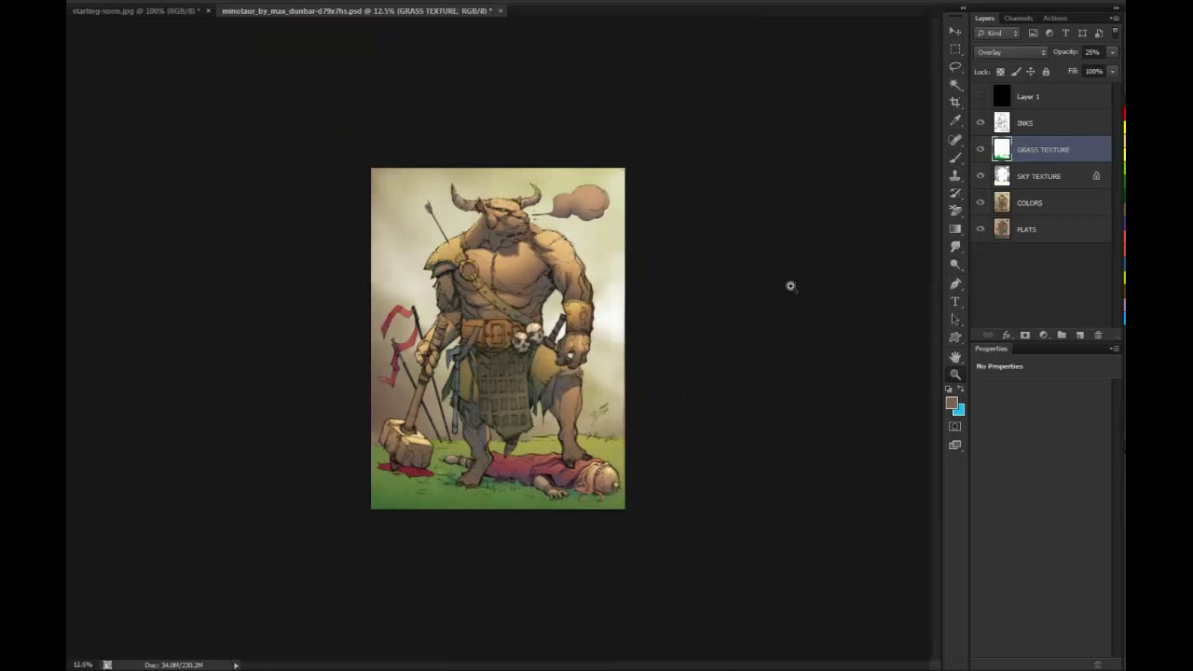
left_click(567, 483)
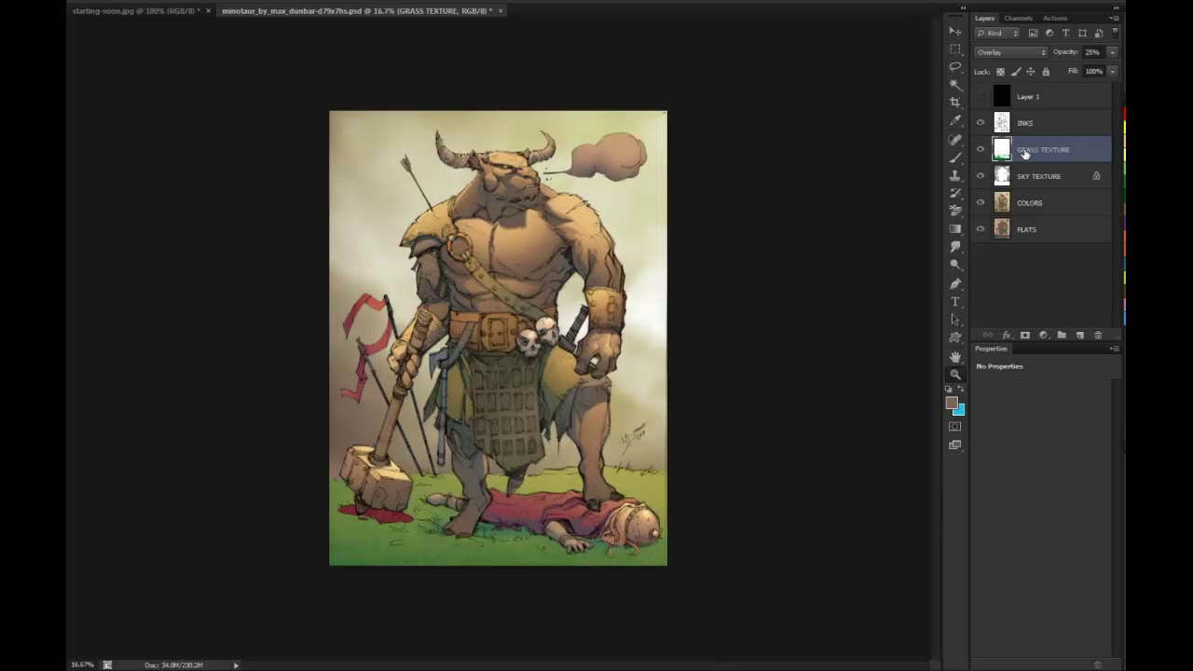
key("ctrl+u")
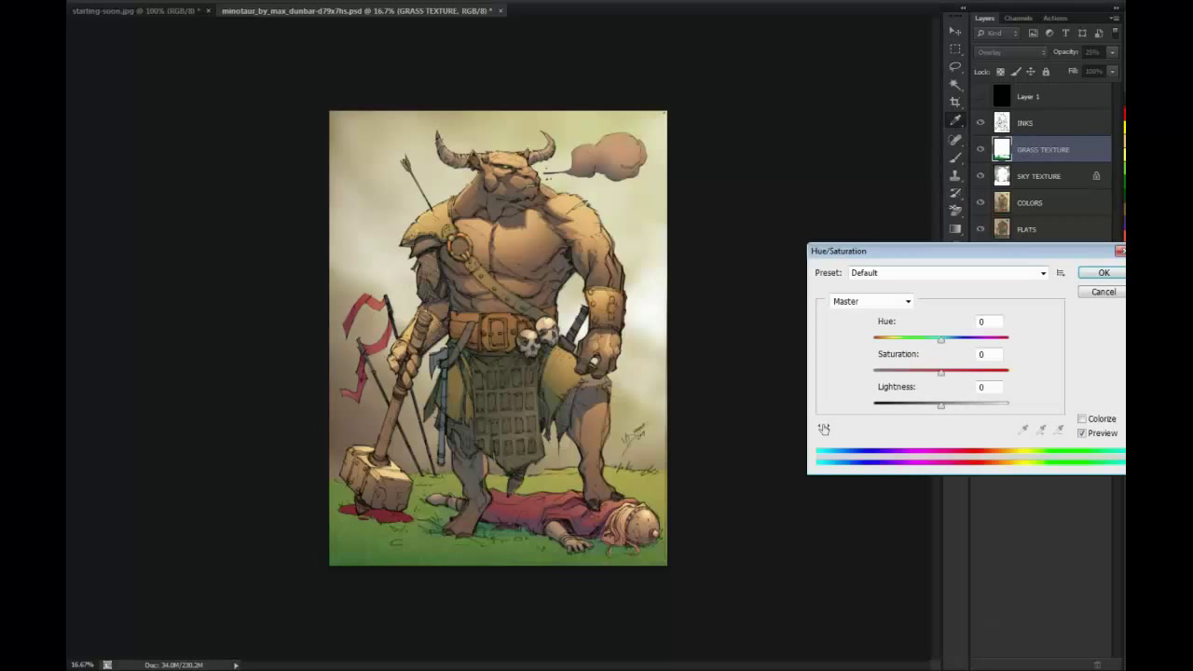
left_click_drag(942, 373, 893, 373)
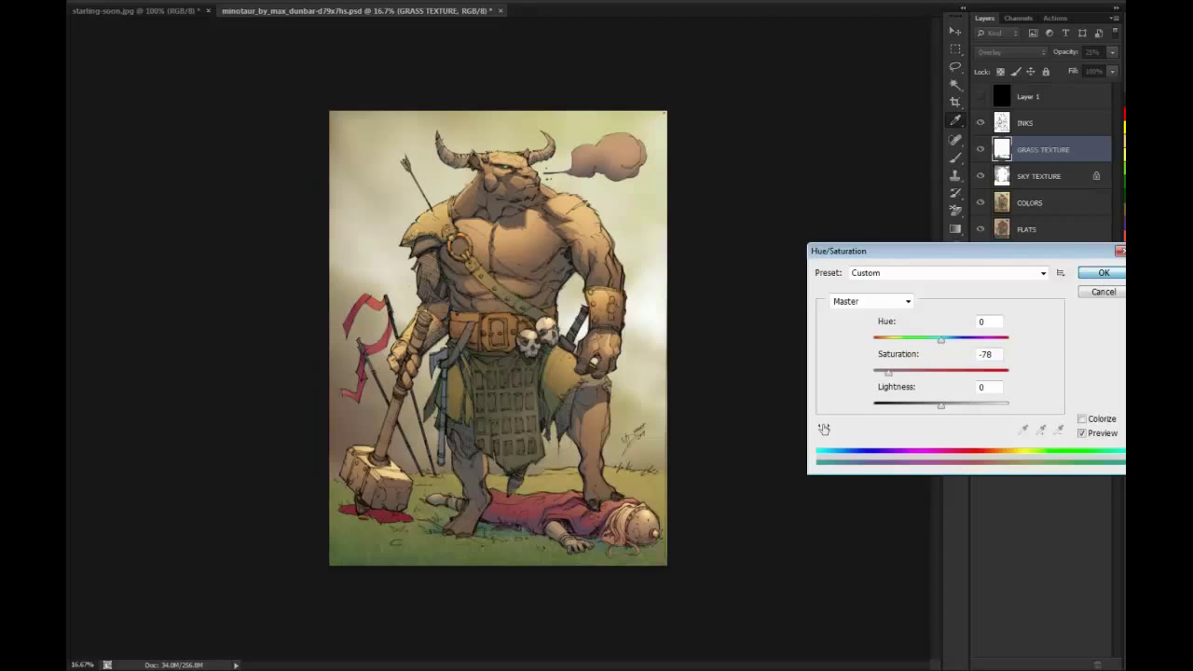
key("Return")
Examine the blended grass on the ground up close, the illustration as a whole, and the minotaur's upper body
key("z")
left_click(556, 488)
left_click(555, 489)
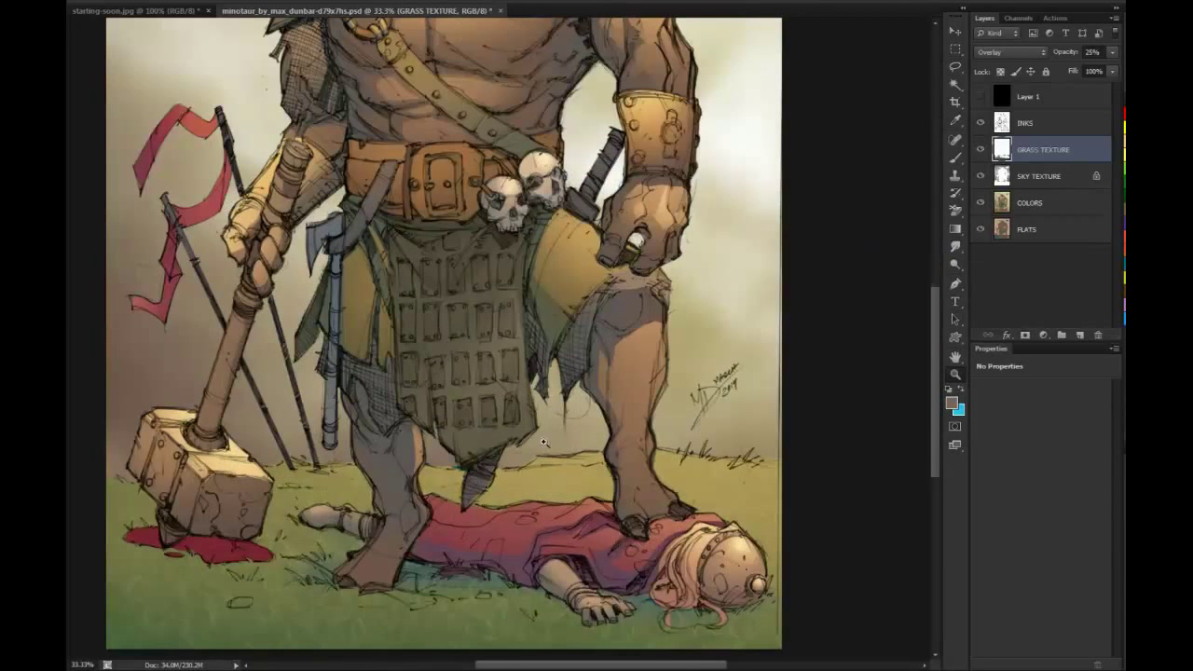
left_click(536, 457)
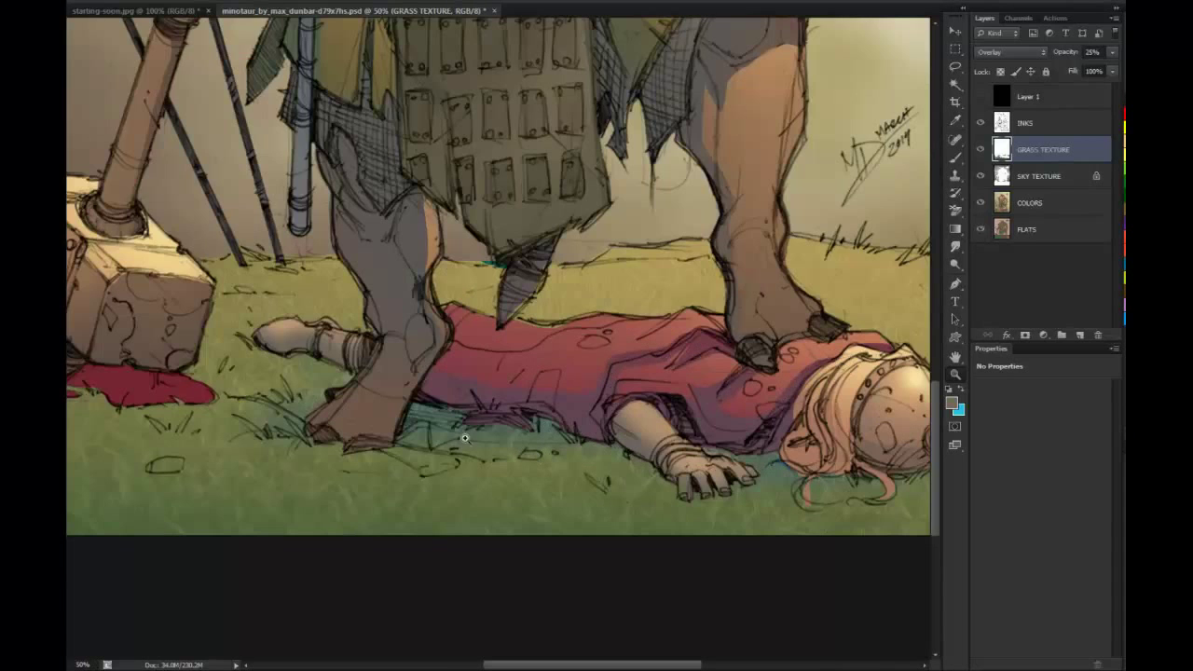
left_click(582, 431, "alt")
left_click(607, 420, "alt")
left_click(607, 420, "alt")
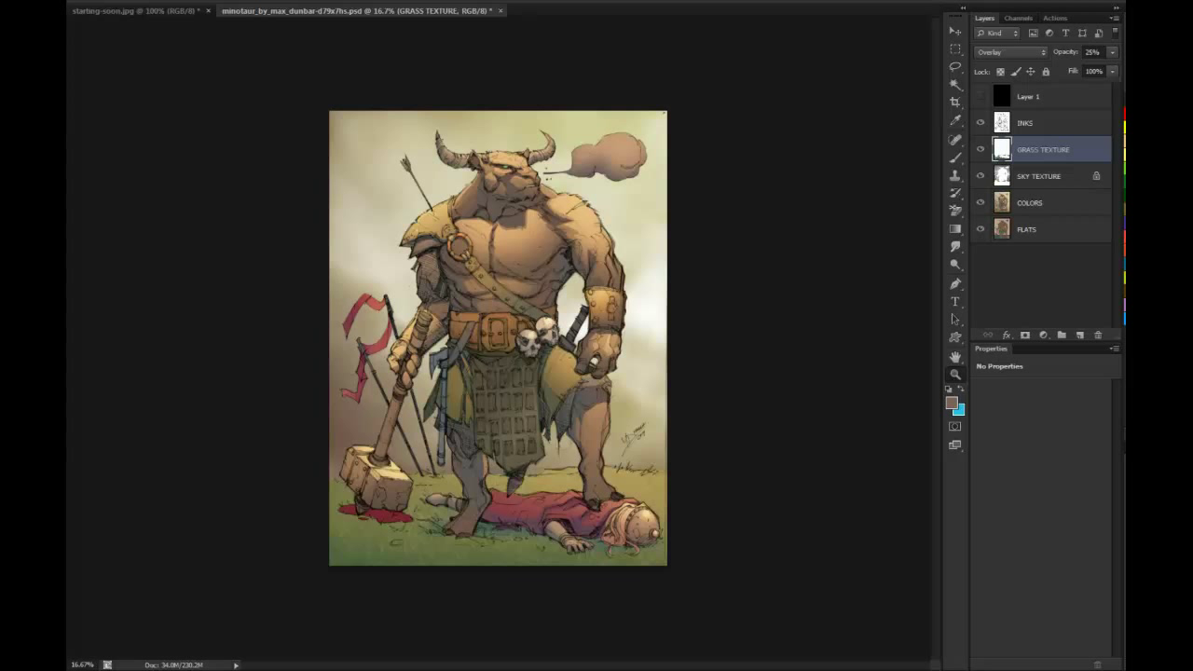
left_click(811, 405, "alt")
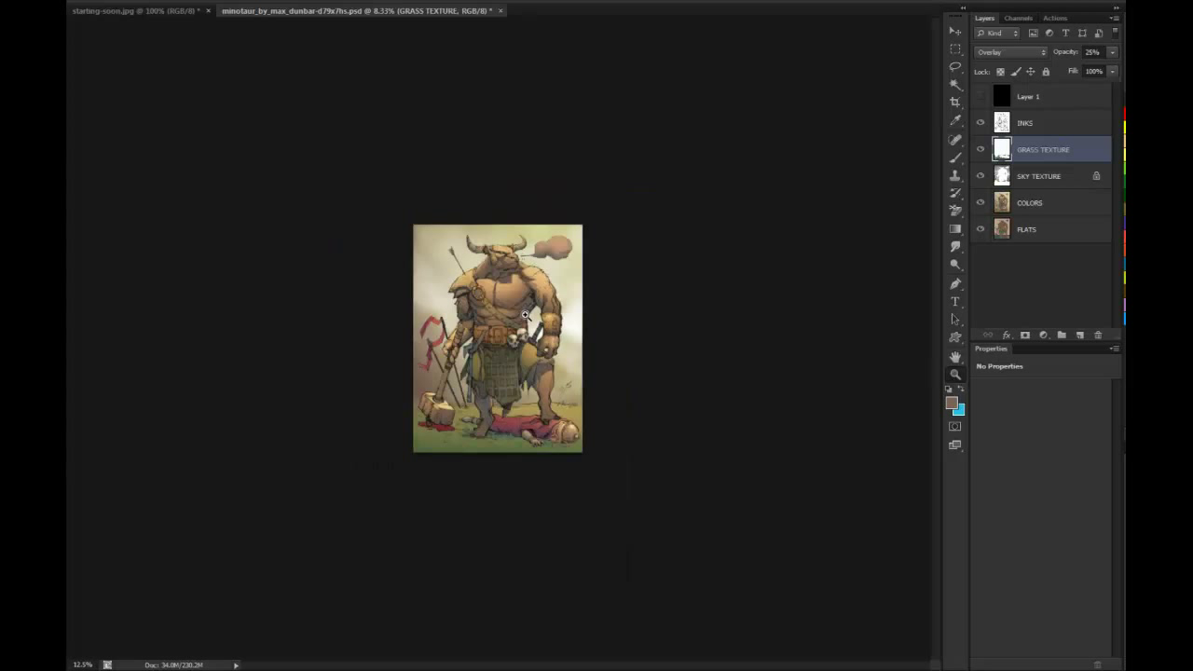
left_click(528, 311)
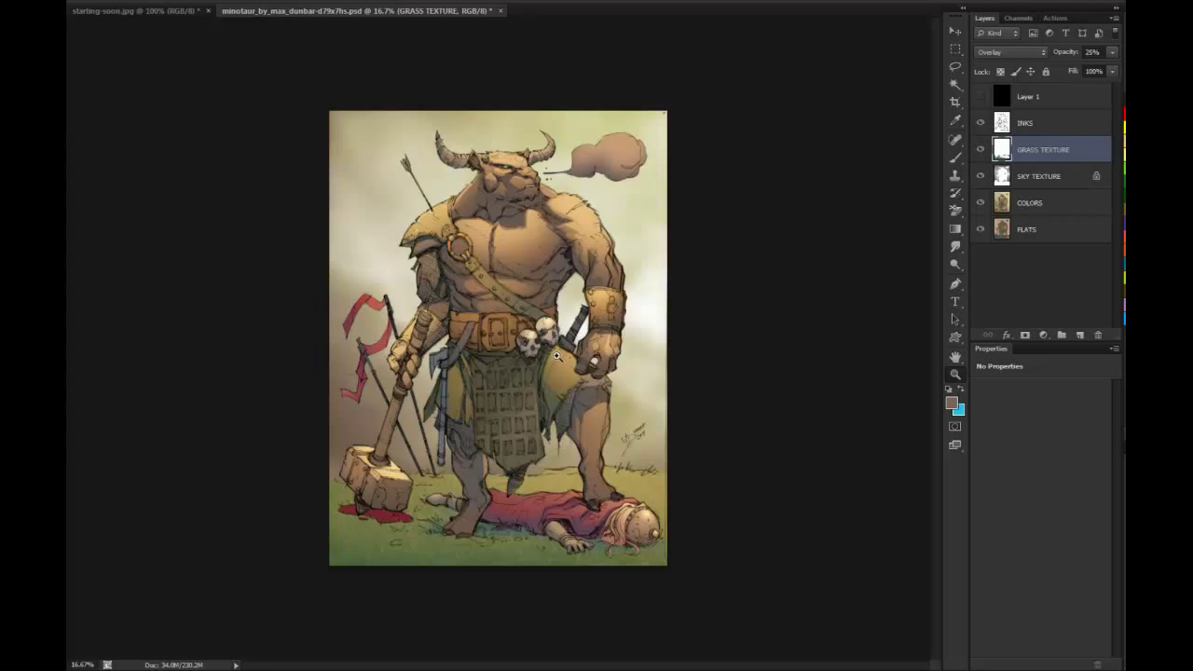
left_click(575, 278)
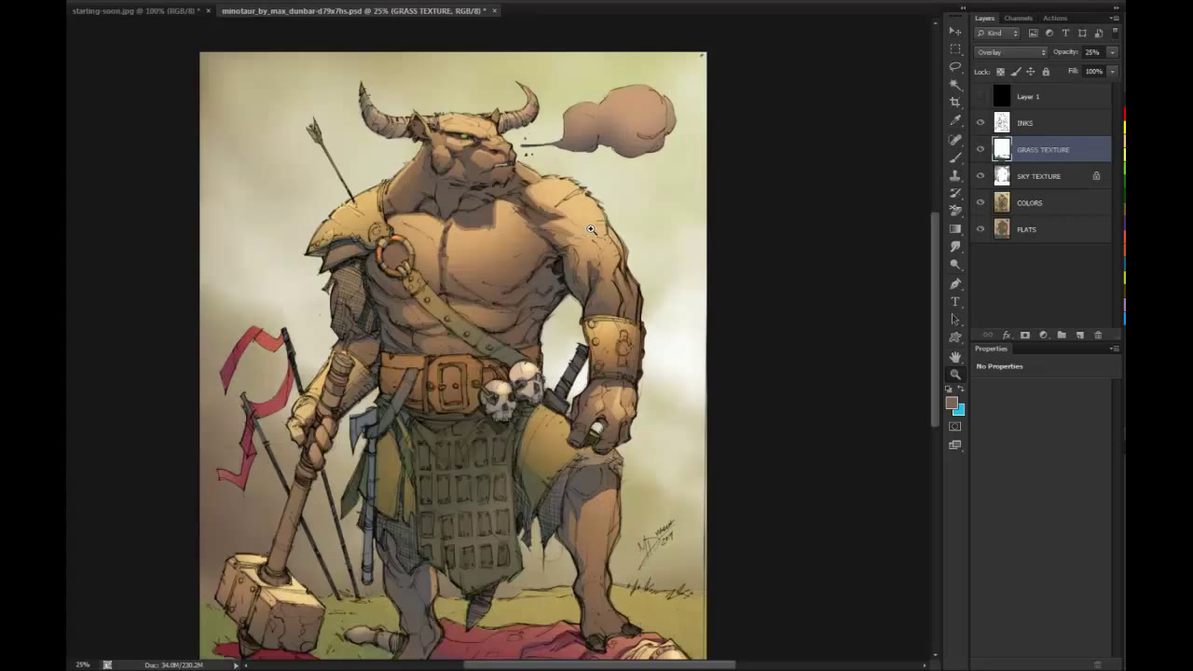
left_click(607, 187)
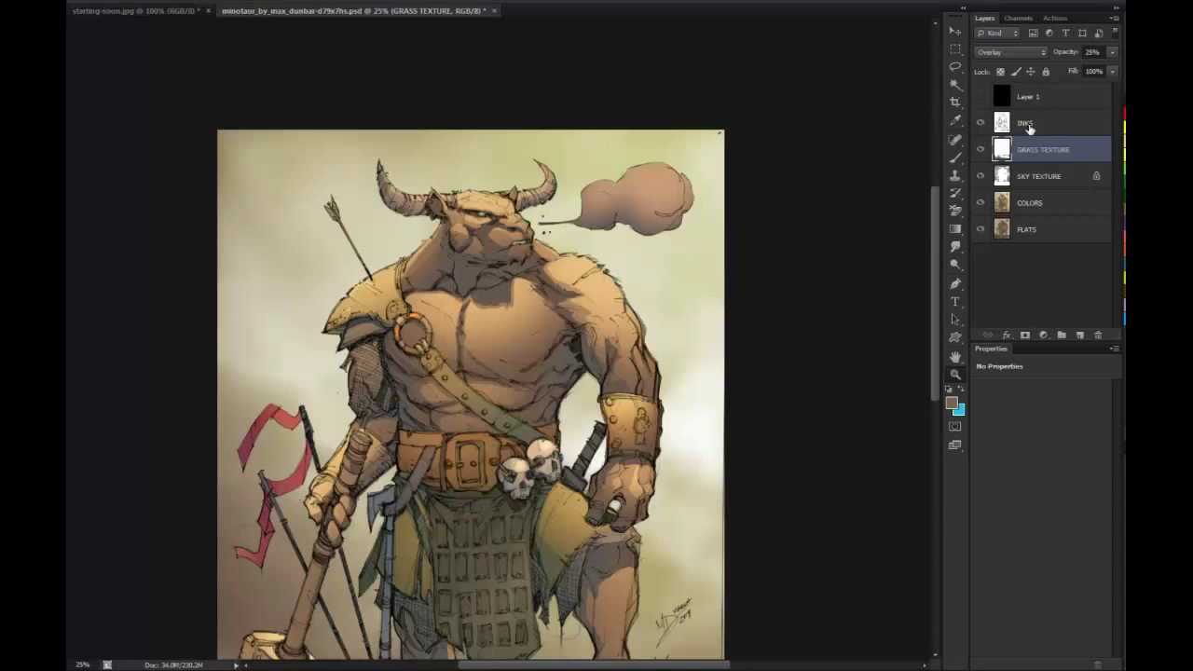
Generate a HOLDS line-art layer above INKS with the recorded action, hide INKS, and check the document's channels
left_click_drag(1037, 139, 1028, 121)
left_click(1035, 263)
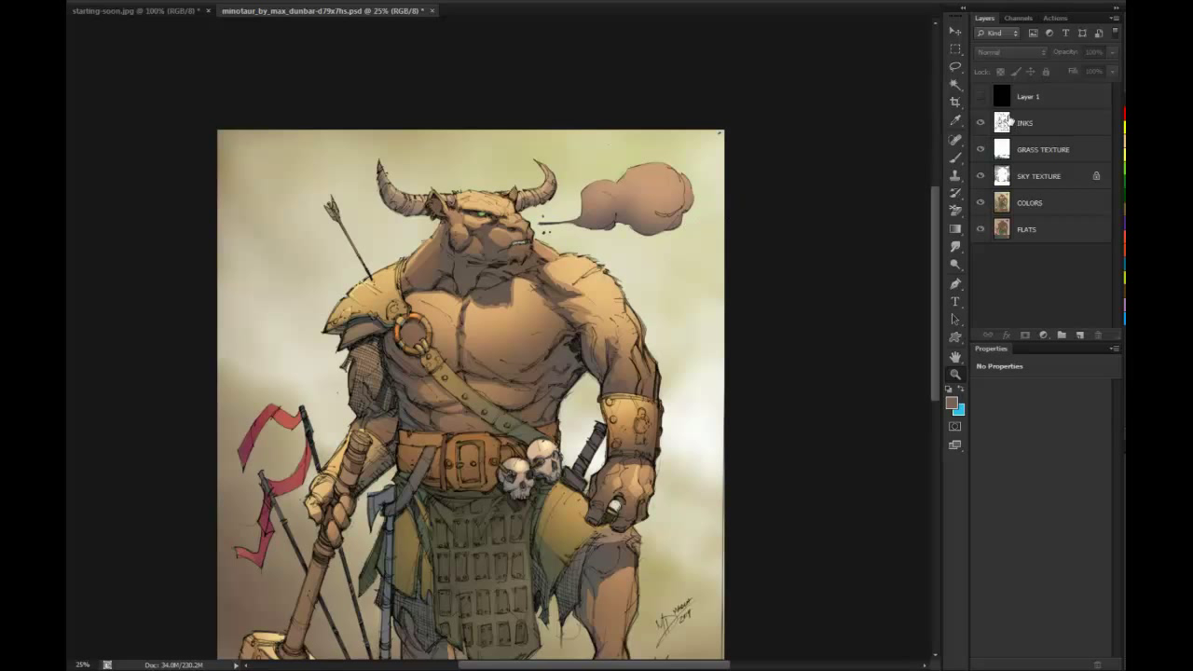
key("F5")
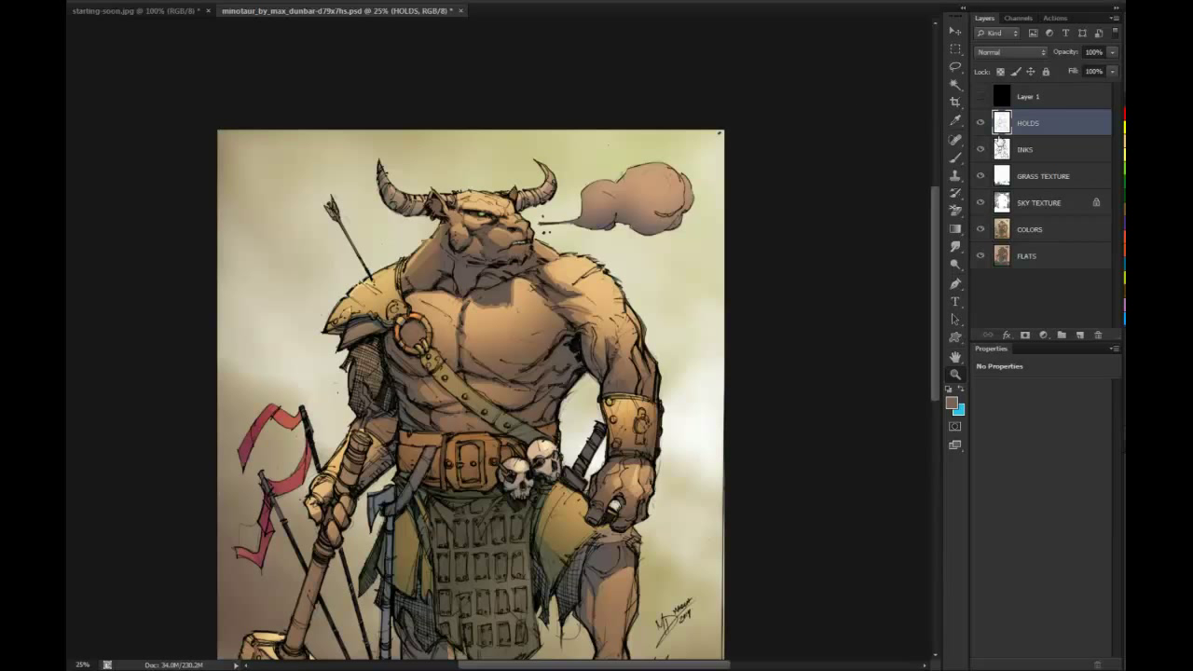
left_click(980, 149)
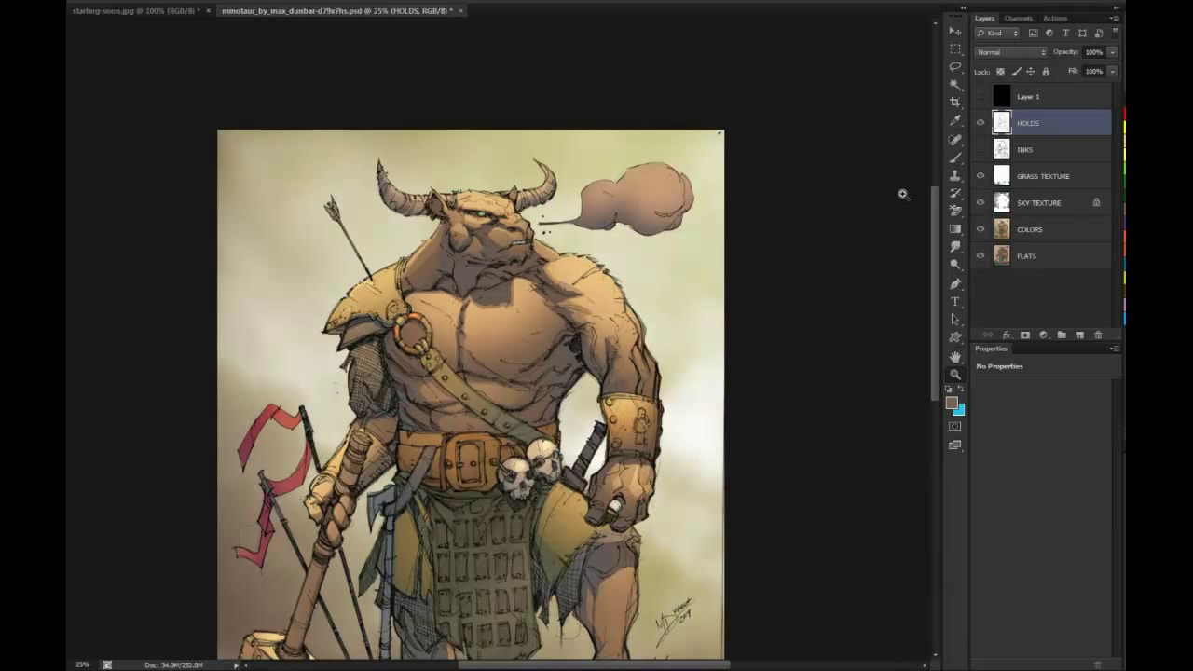
left_click_drag(935, 267, 935, 299)
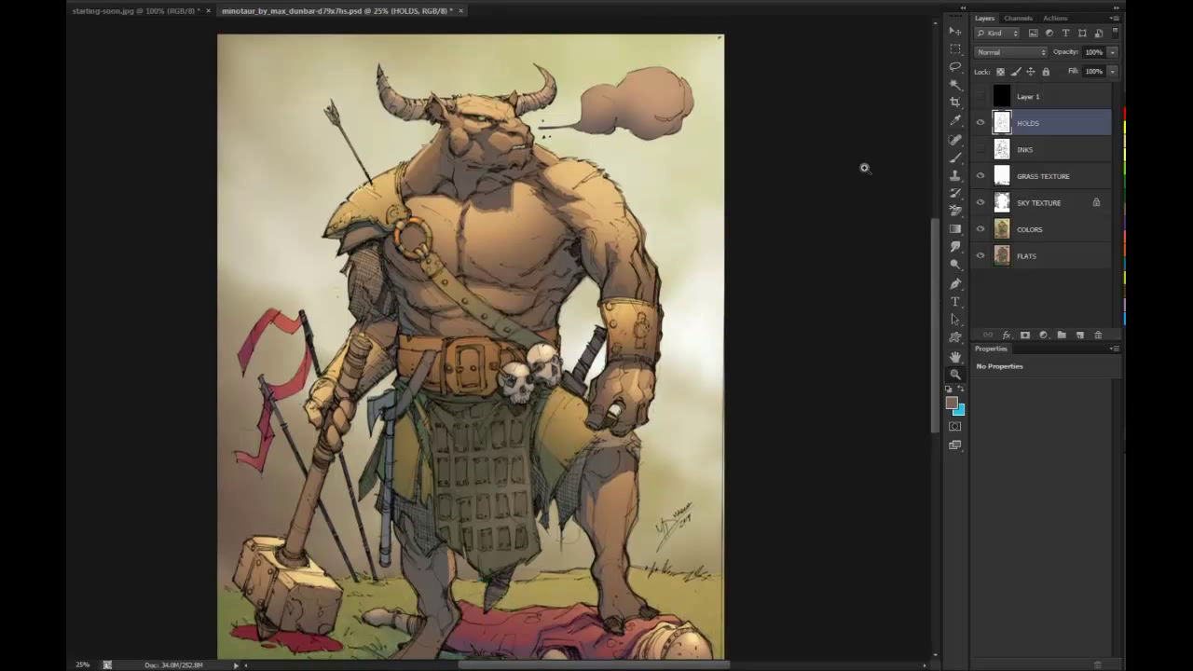
left_click(1018, 18)
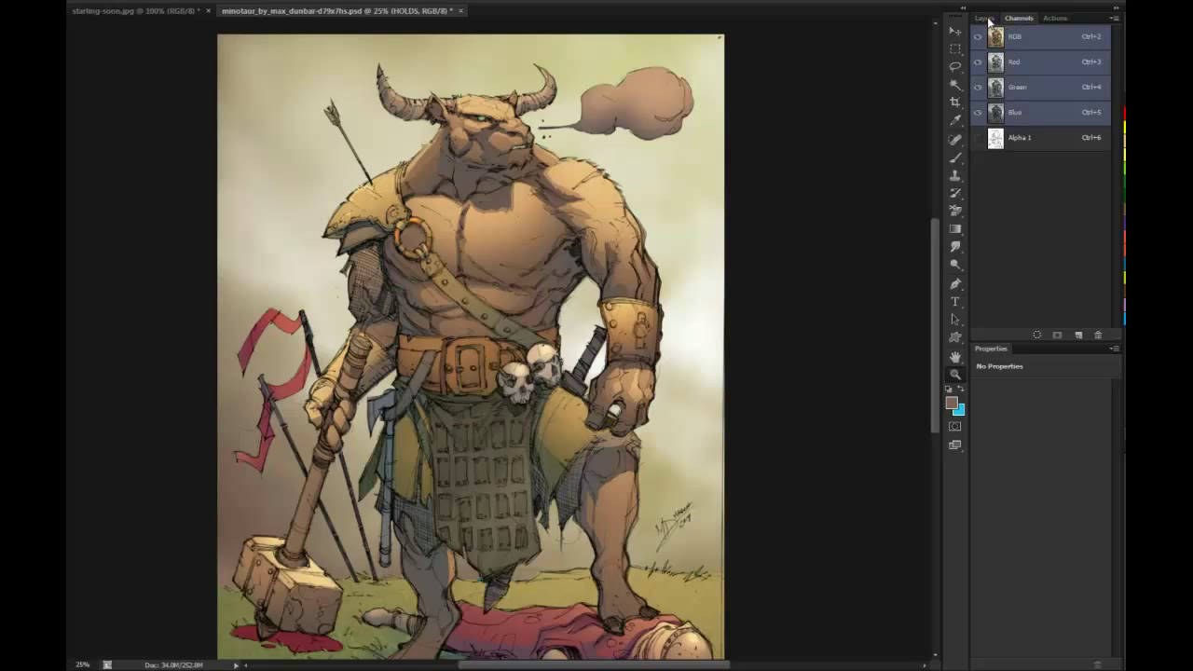
left_click(987, 19)
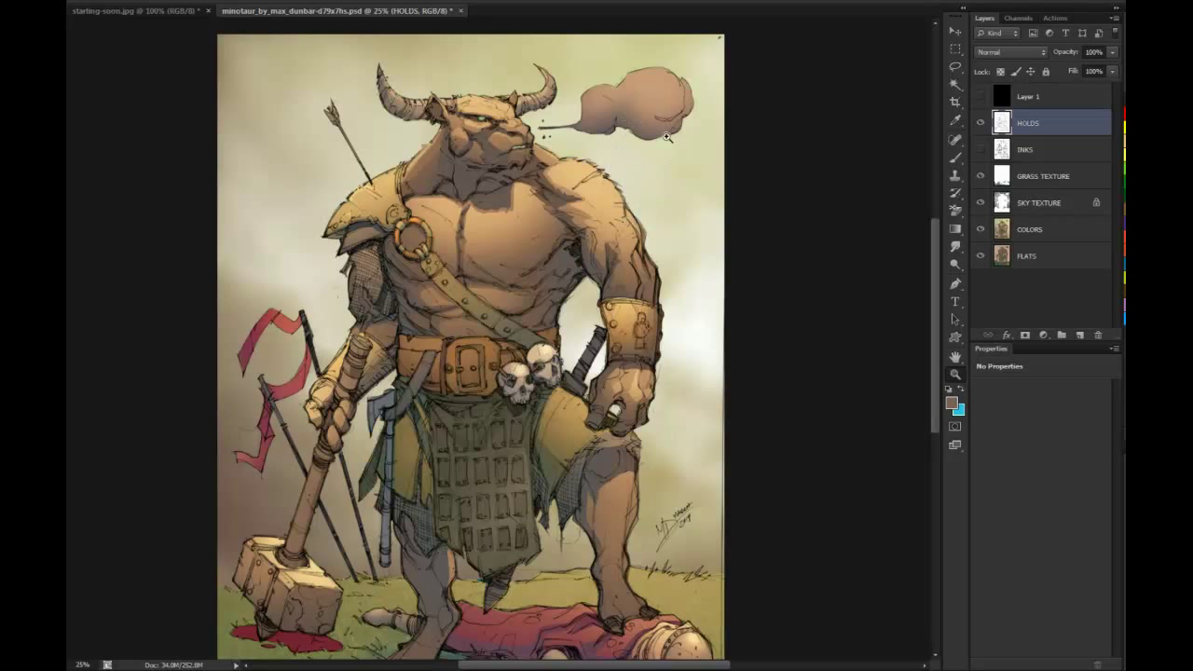
Lasso the breath cloud on HOLDS, colorize its lines with hue 30, saturation 25 and lightness +31, and deselect
key("l")
mouse_move(587, 76)
left_mouse_down()
mouse_move(540, 122)
mouse_move(546, 137)
mouse_move(671, 140)
mouse_move(711, 101)
mouse_move(630, 46)
mouse_move(587, 77)
left_mouse_up()
mouse_move(630, 126)
left_mouse_down()
mouse_move(673, 95)
mouse_move(682, 69)
left_mouse_up()
key("ctrl+u")
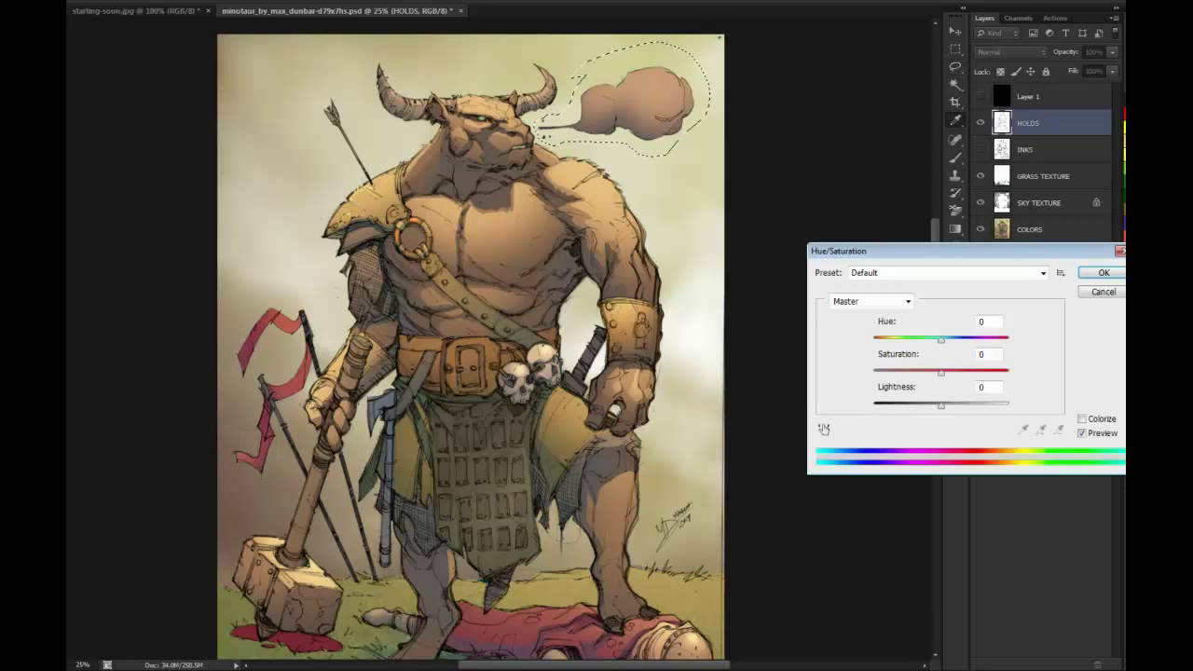
left_click(1083, 420)
left_click_drag(942, 406, 971, 407)
key("shift+Up")
key("Up")
key("Up")
key("Up")
key("Up")
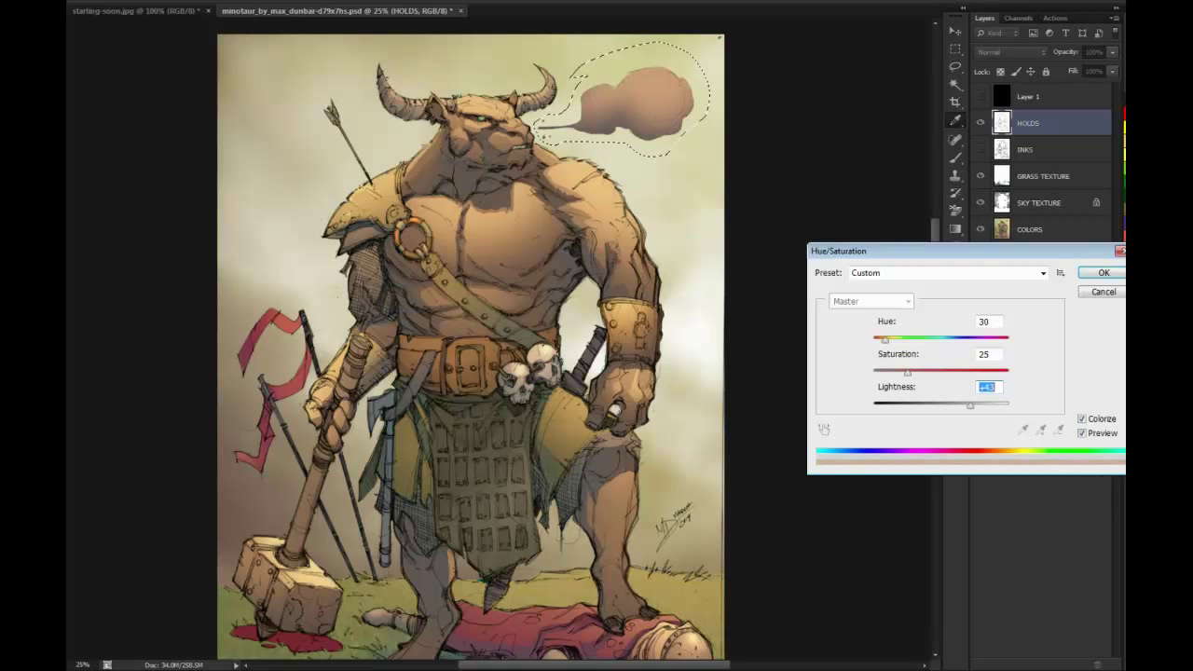
key("Up")
key("Up")
key("Up")
key("Up")
key("Up")
key("Up")
key("Up")
key("Up")
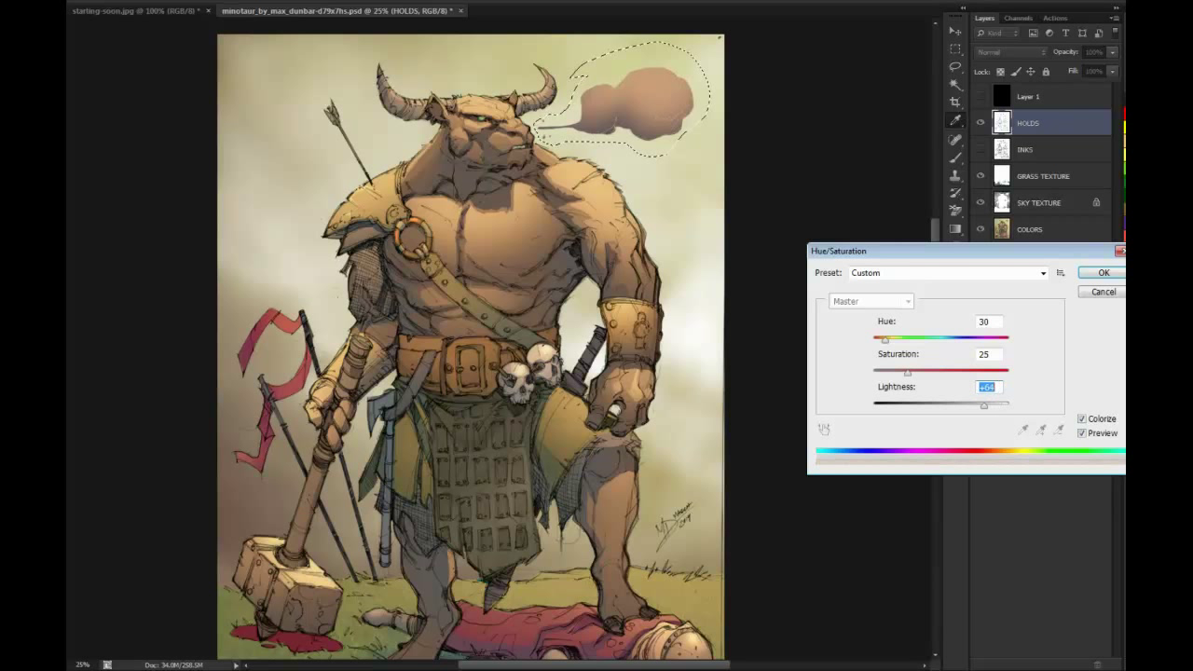
key("Up")
key("Up")
key("Up")
key("Up")
key("Up")
key("Up")
key("Up")
key("Up")
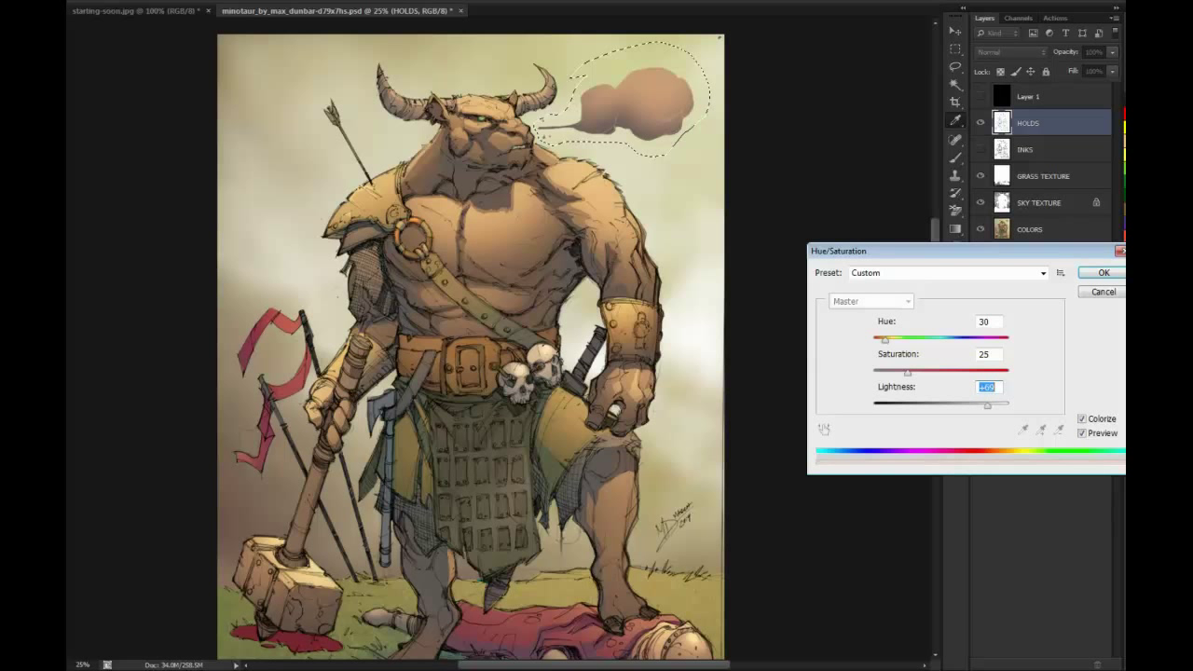
left_click_drag(988, 405, 965, 405)
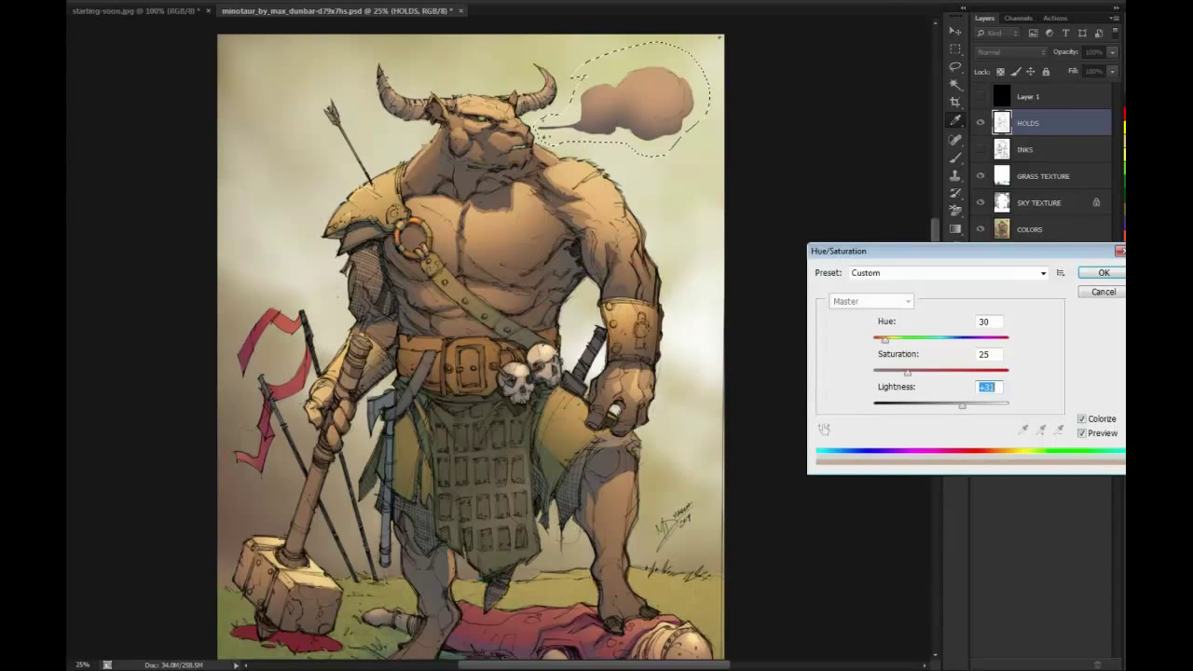
key("Return")
key("ctrl+d")
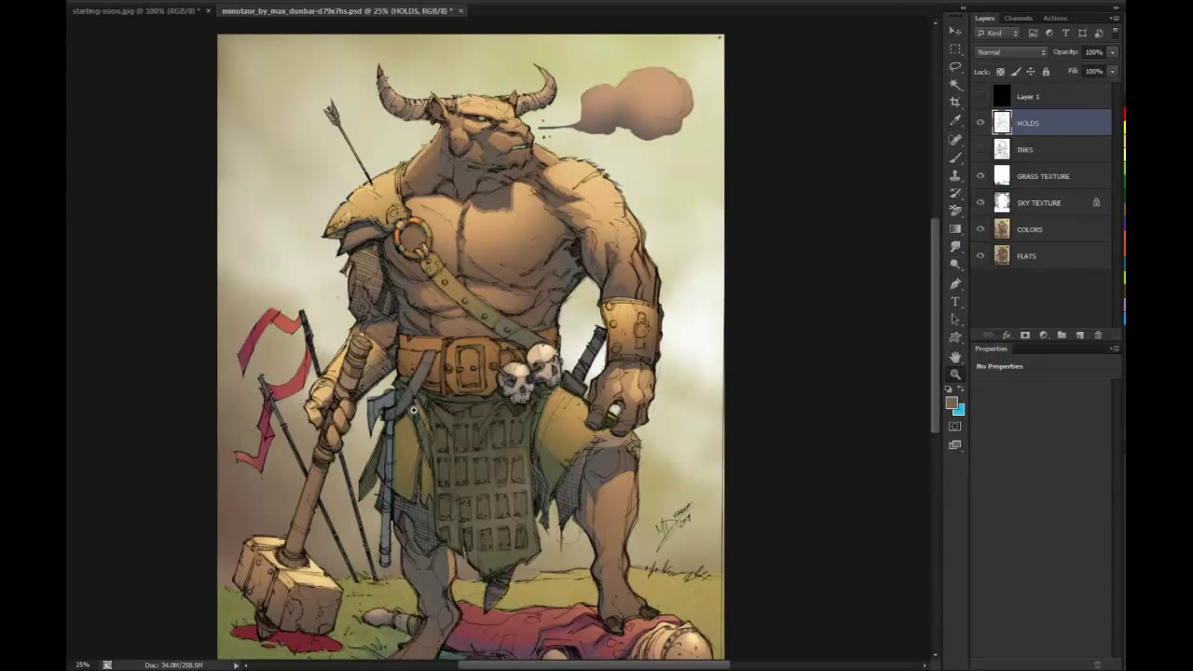
Lasso the two poles and red ribbons on HOLDS, colorize their lines with hue 30, saturation 25 and lightness +21, and deselect
left_click(414, 410)
left_click_drag(476, 355, 554, 171)
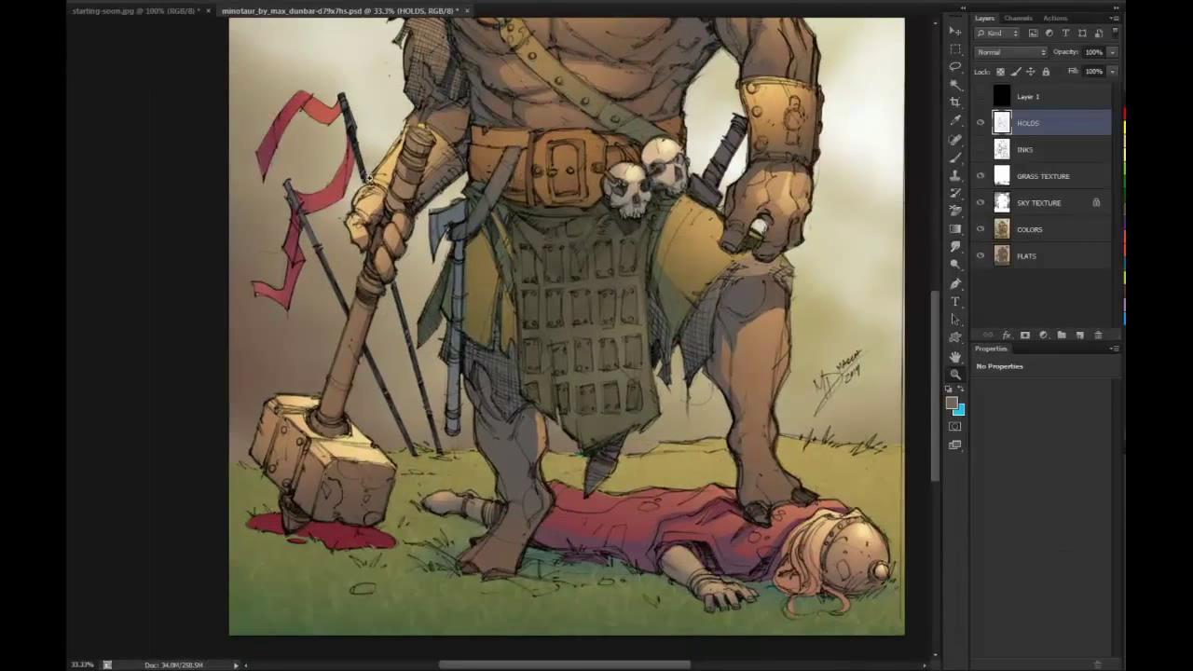
key("l")
mouse_move(258, 96)
left_mouse_down()
mouse_move(366, 103)
mouse_move(375, 160)
left_mouse_up()
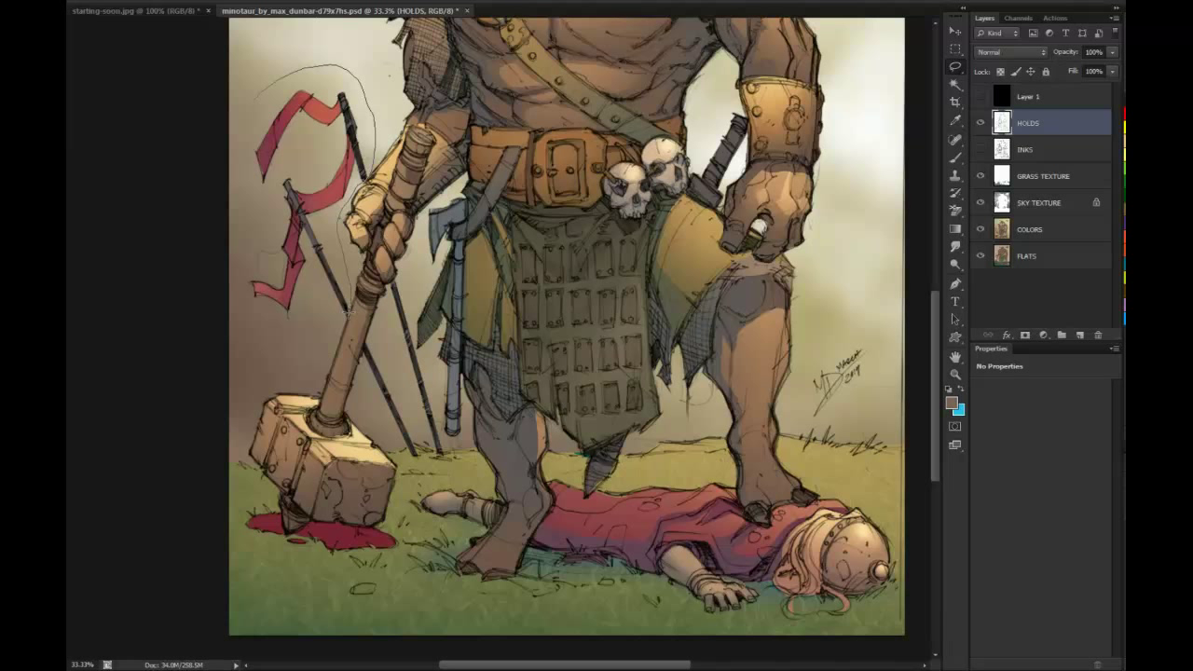
mouse_move(348, 311)
left_mouse_down()
mouse_move(238, 339)
mouse_move(222, 140)
mouse_move(233, 89)
left_mouse_up()
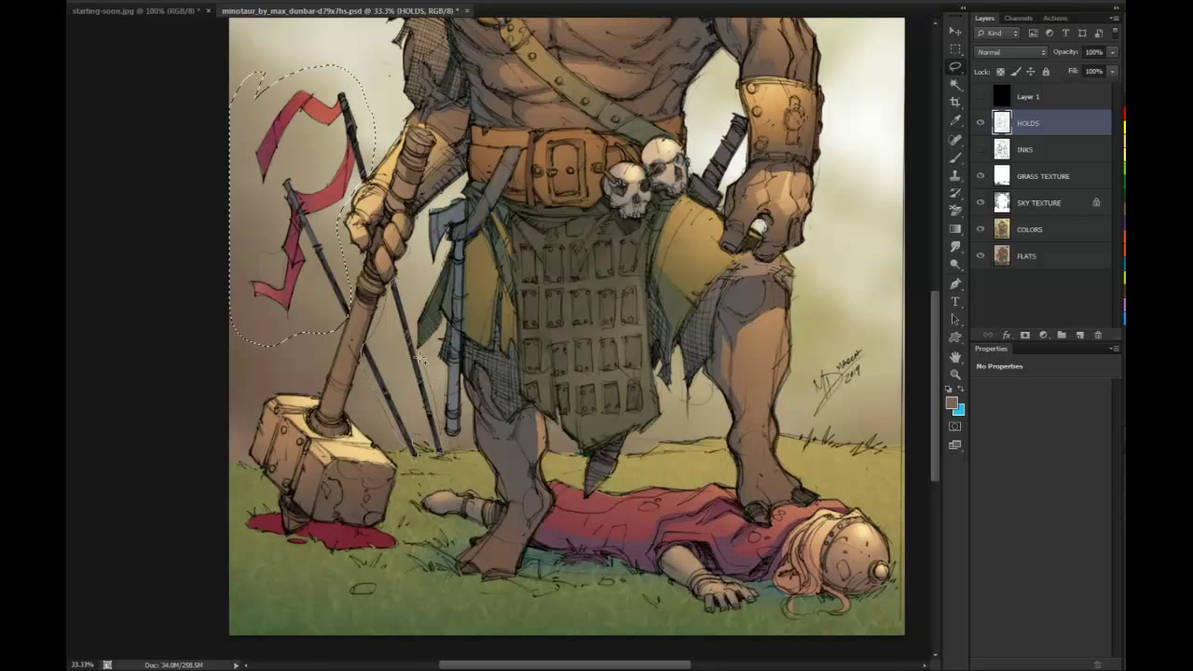
left_click_drag(410, 308, 405, 284)
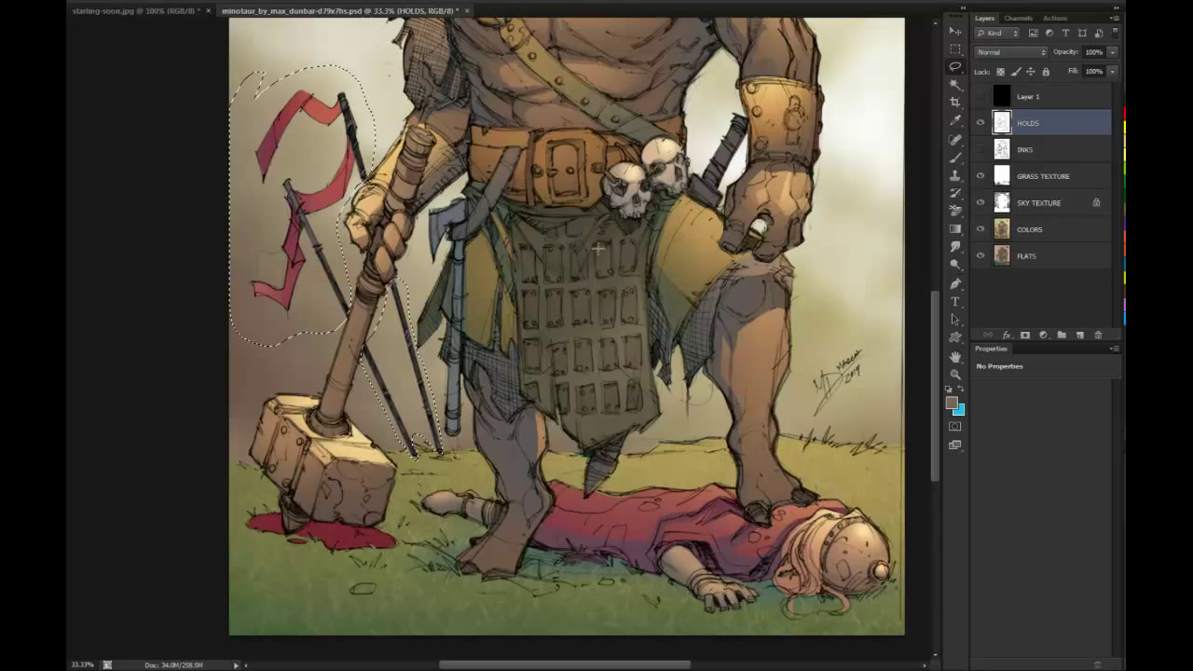
key("ctrl+u")
left_click_drag(942, 406, 956, 406)
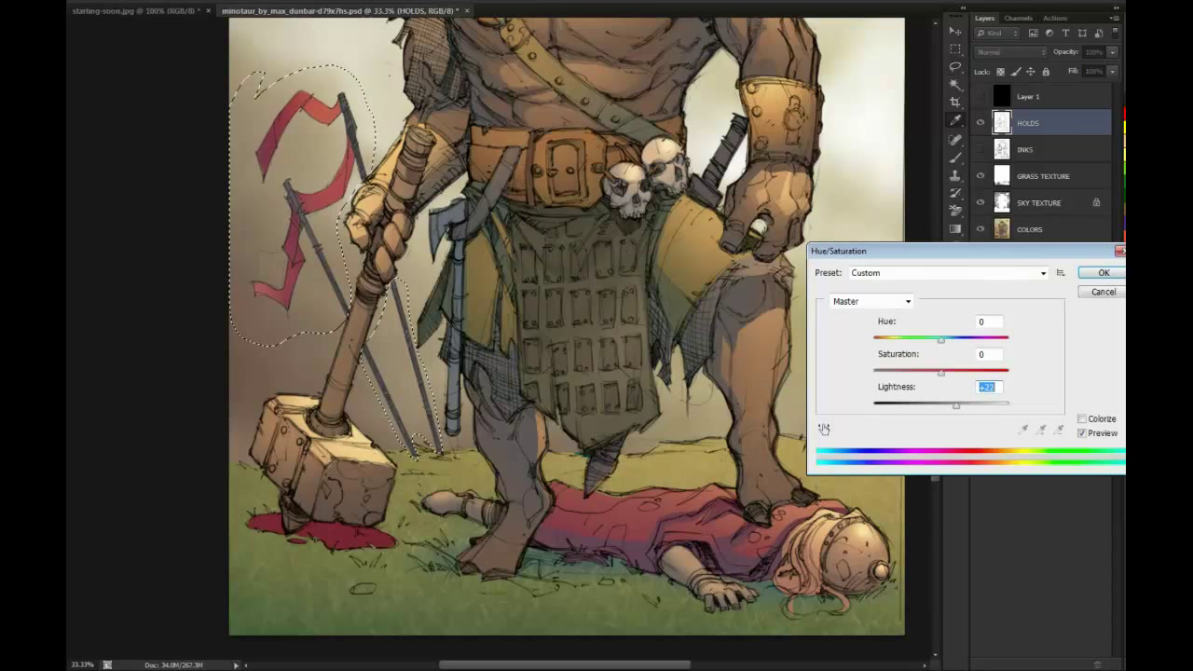
key("alt+o")
key("Up")
key("Up")
key("Up")
key("Up")
key("Up")
key("Up")
key("Up")
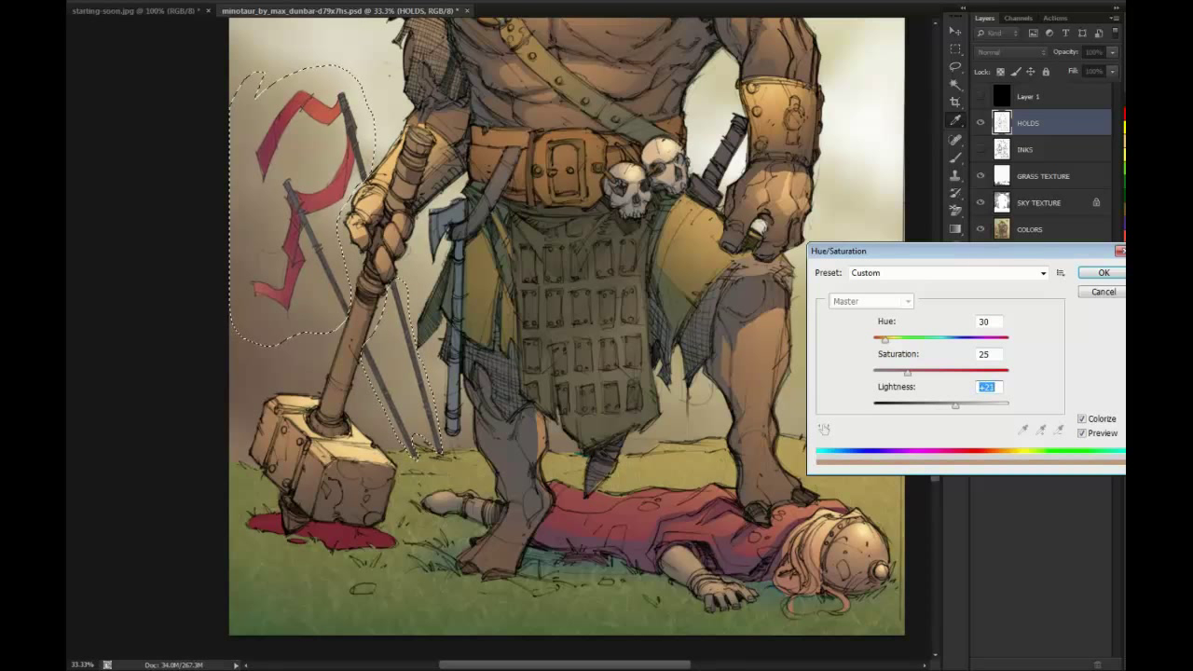
key("Return")
key("ctrl+d")
left_click(958, 376)
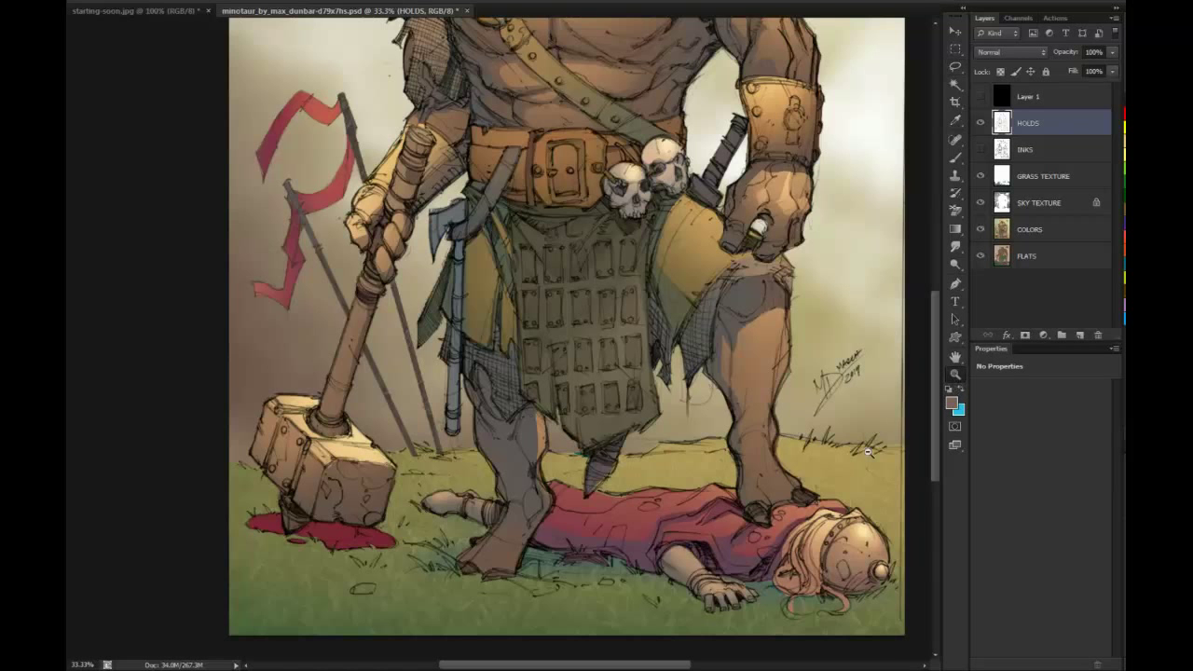
left_click(869, 453, "alt")
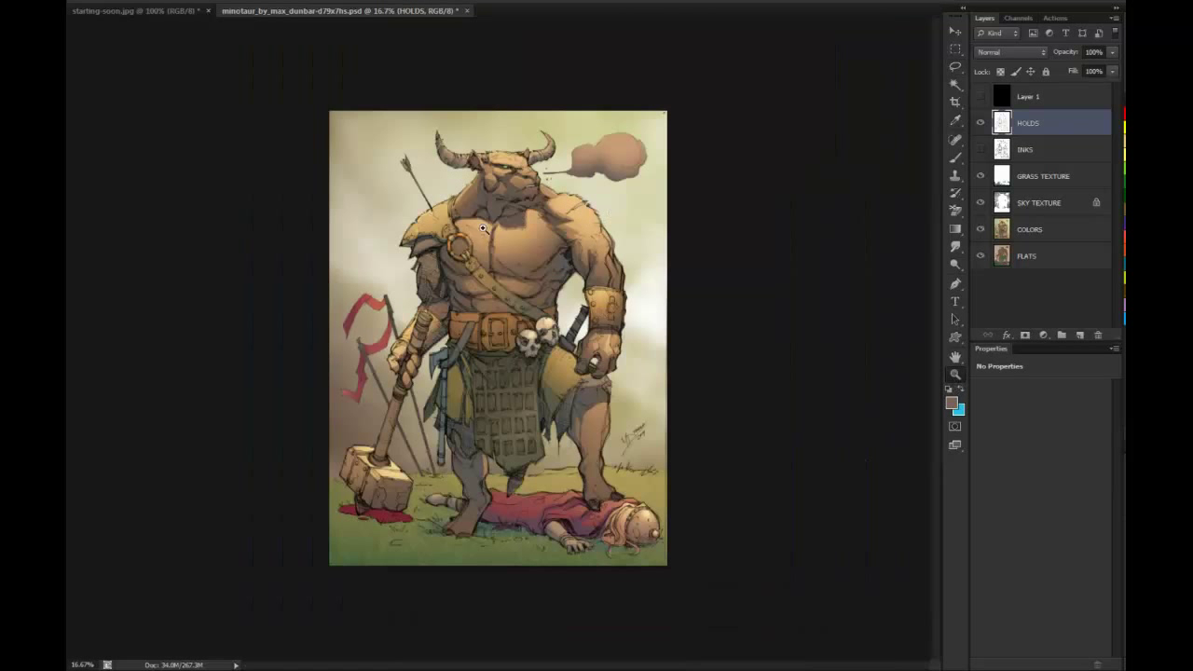
Add a new layer above HOLDS and name it DUST
left_click(529, 437)
left_click(531, 437)
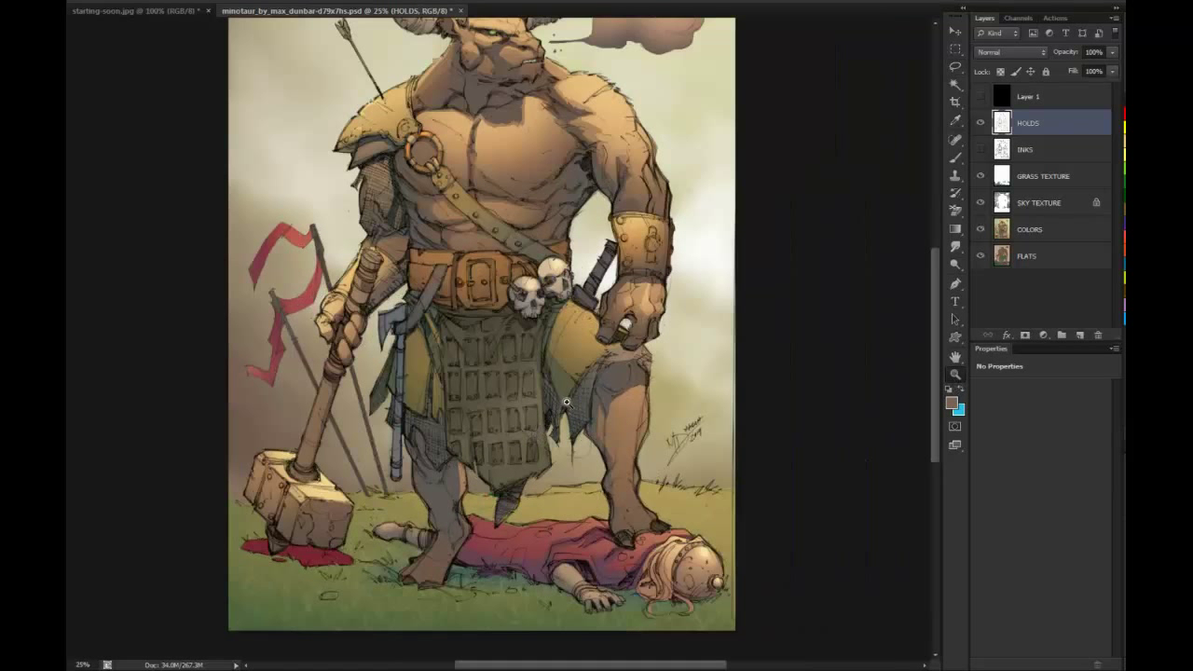
mouse_move(630, 300)
left_mouse_down()
mouse_move(632, 248)
mouse_move(635, 266)
left_mouse_up()
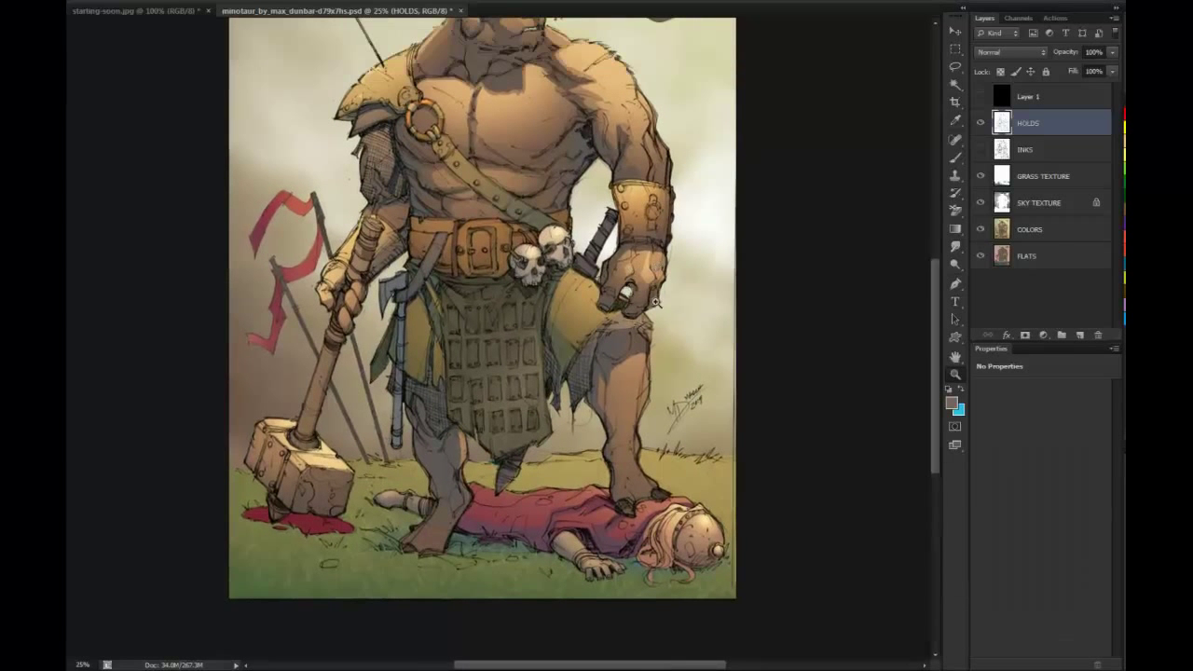
left_click(695, 276, "alt")
left_click(639, 465, "alt")
key("b")
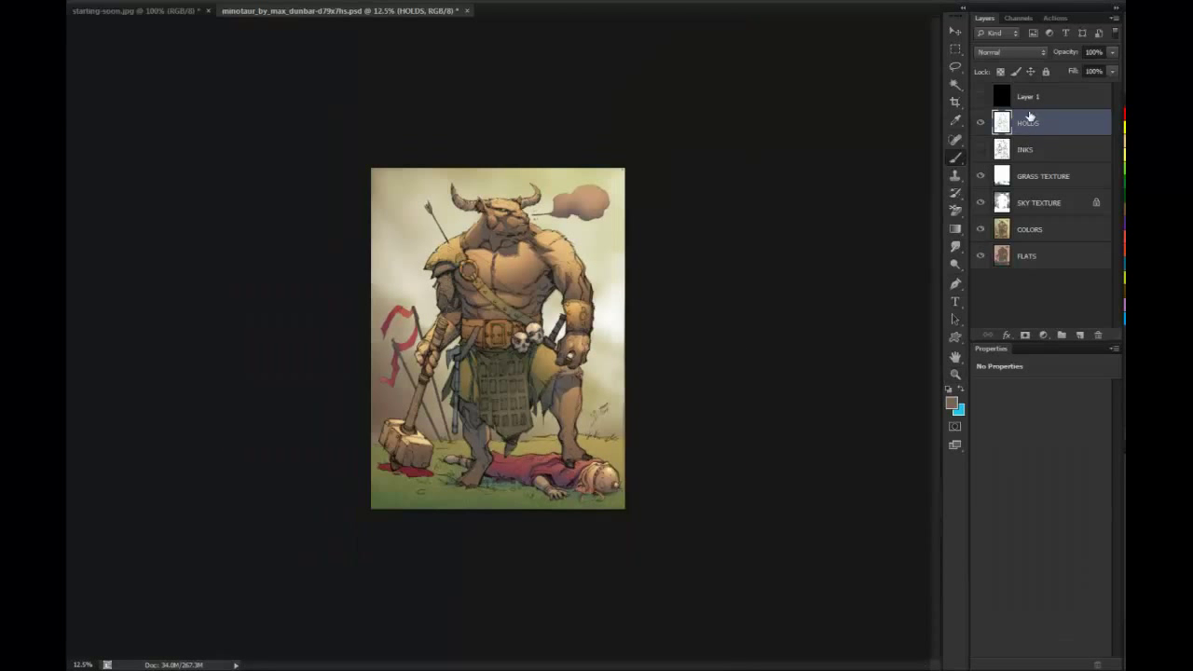
left_click(1080, 335)
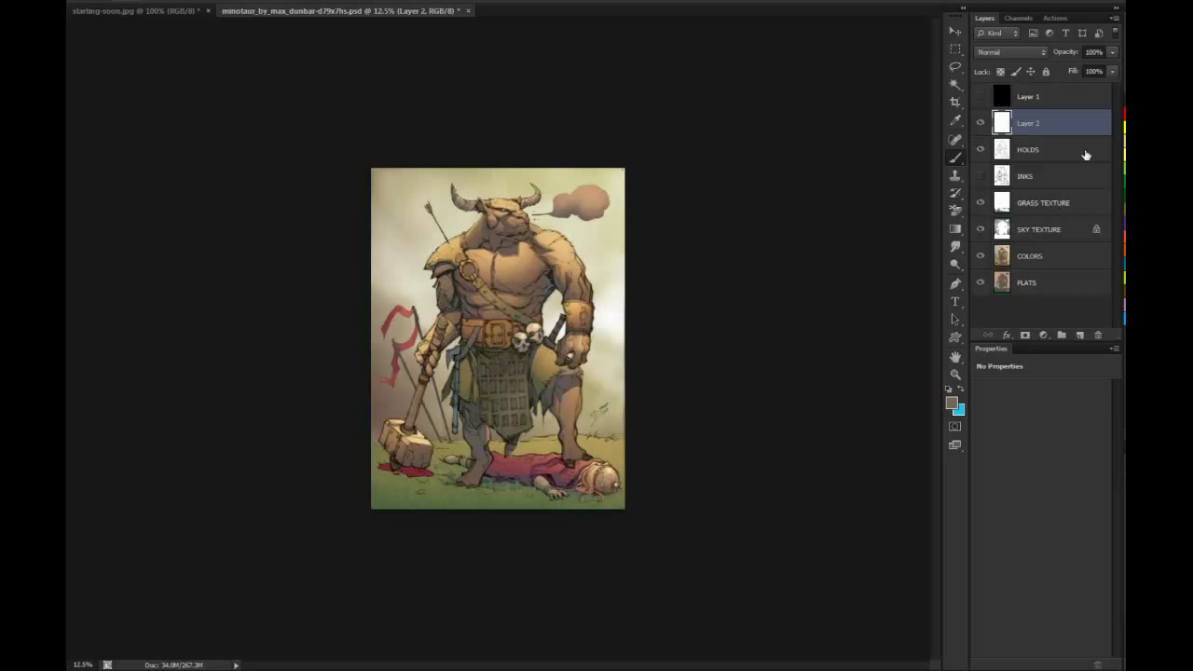
double_click(1028, 123)
type("fDUST")
key("Return")
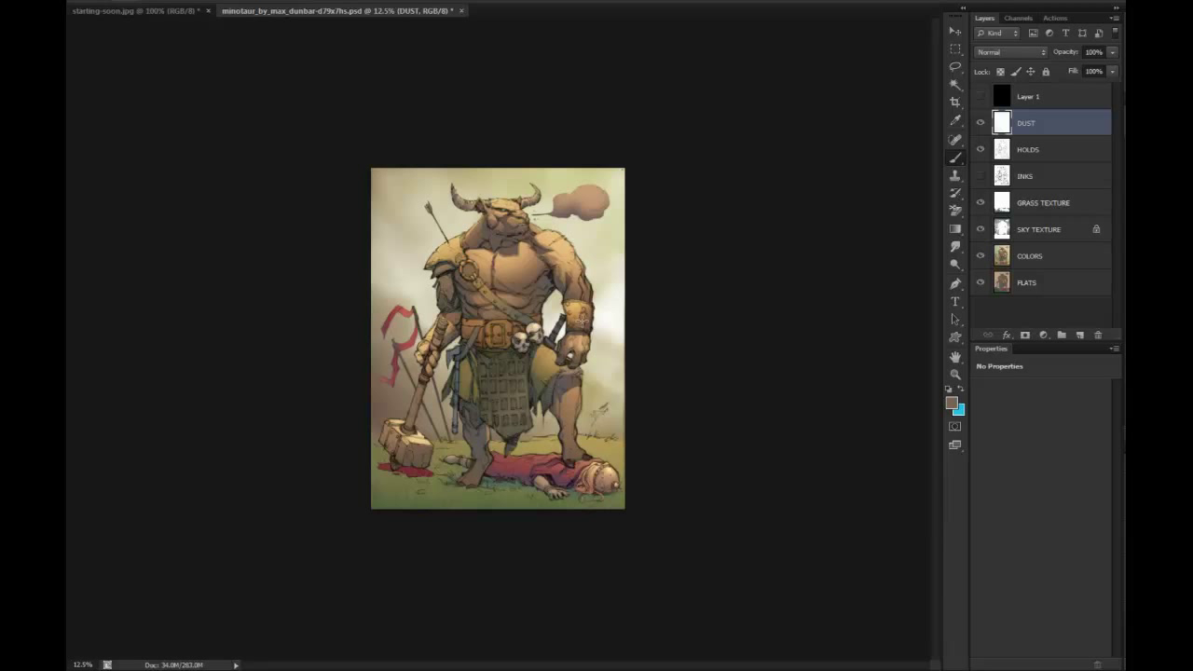
Brush brown dust across the ground around the hammer and feet on the DUST layer
key("z")
left_click(506, 377)
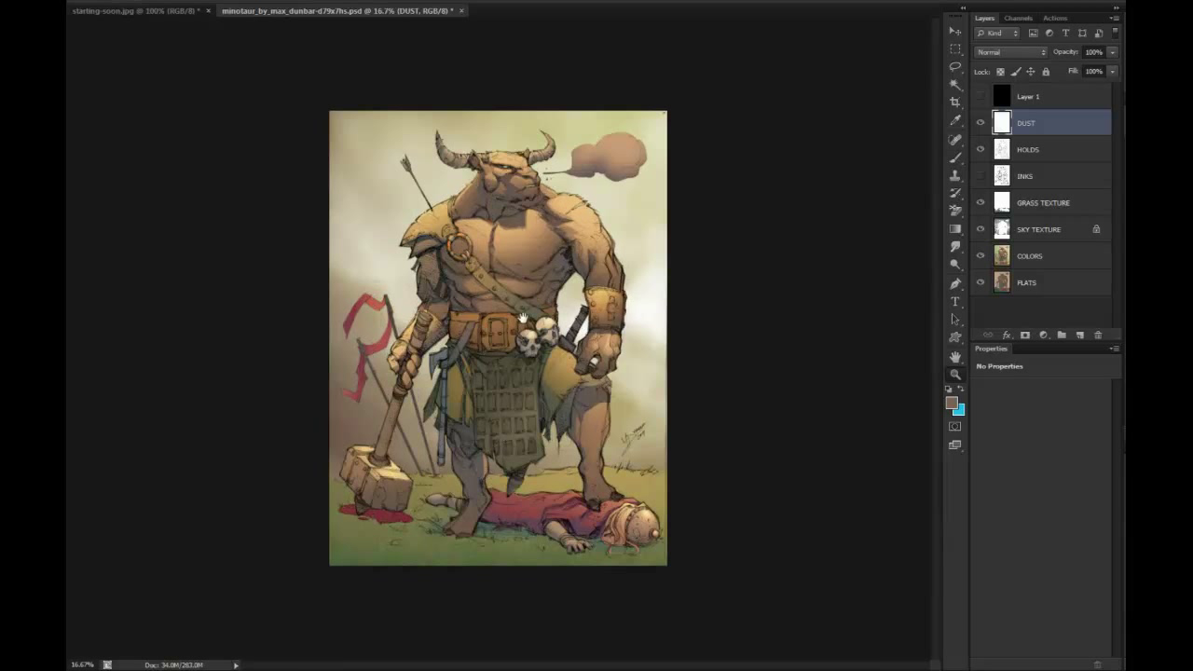
key("b")
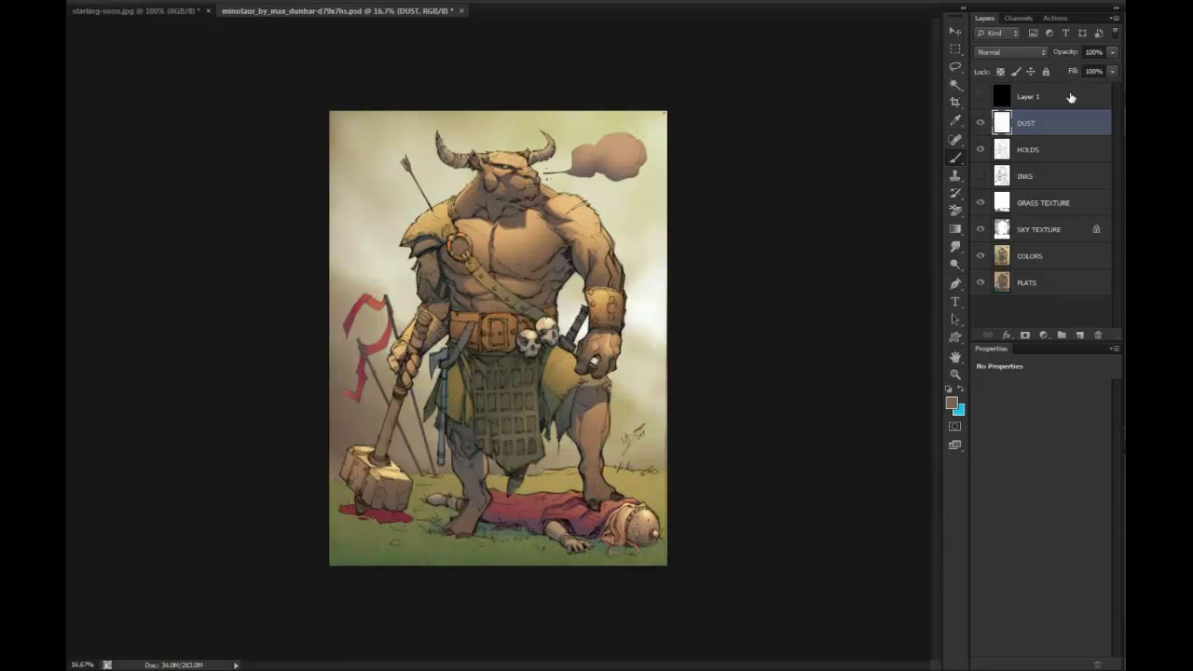
left_click(246, 2)
left_click(248, 3)
left_click(981, 96)
key("l")
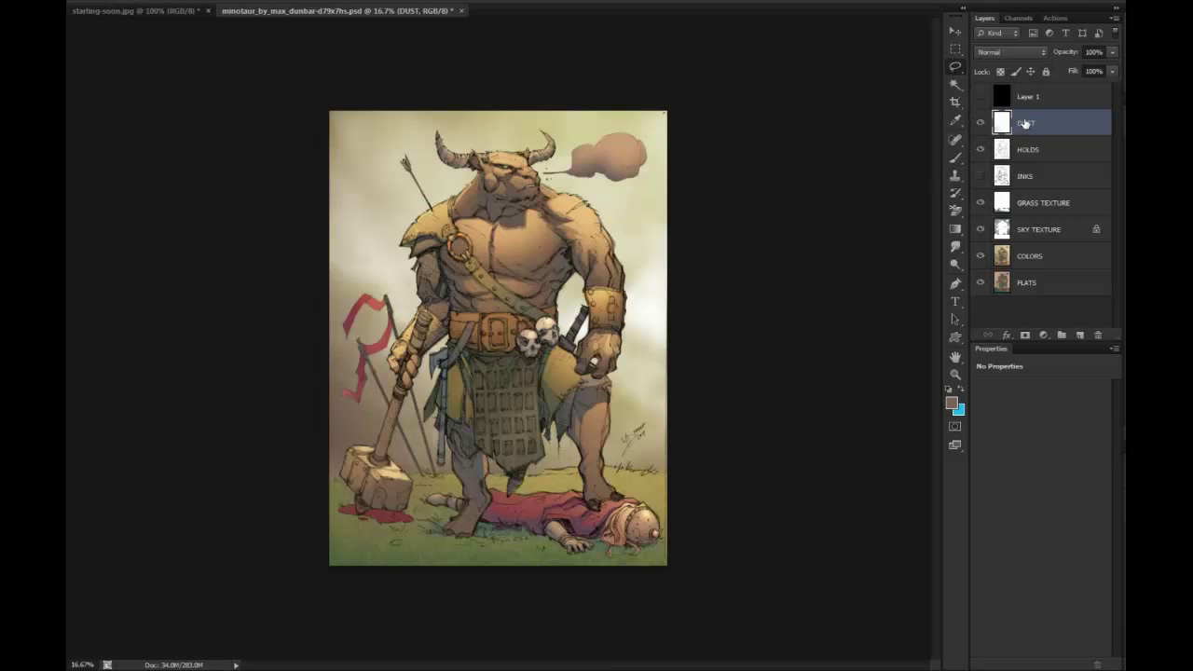
key("b")
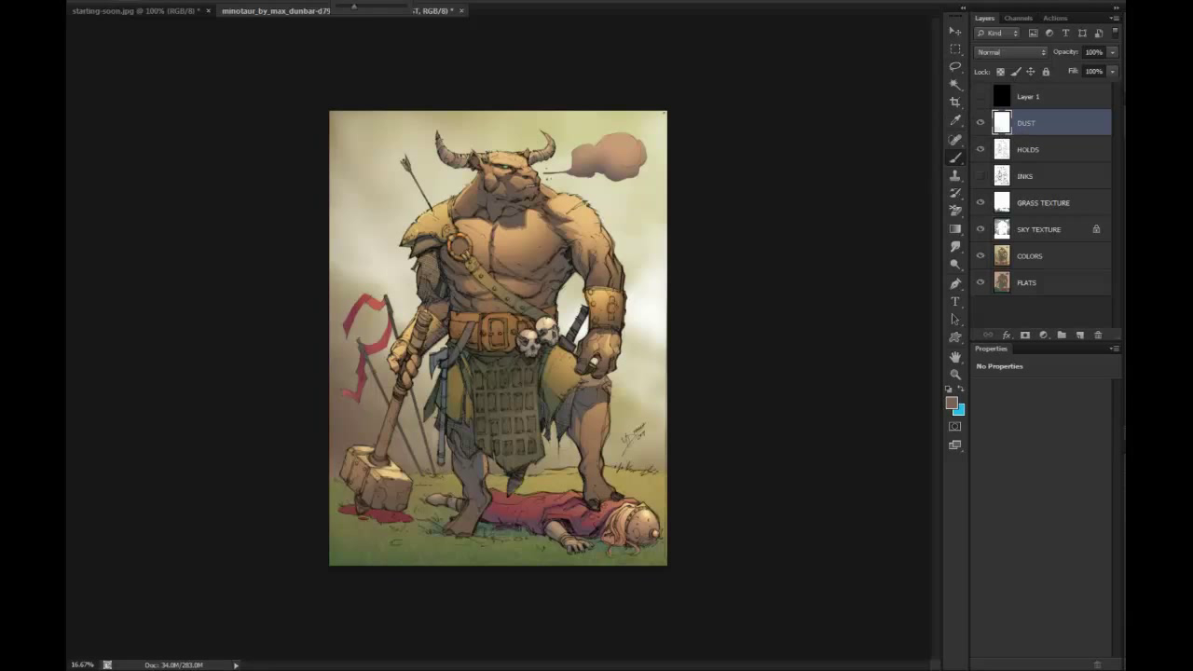
mouse_move(360, 553)
left_mouse_down()
mouse_move(398, 567)
mouse_move(497, 538)
mouse_move(586, 558)
left_mouse_up()
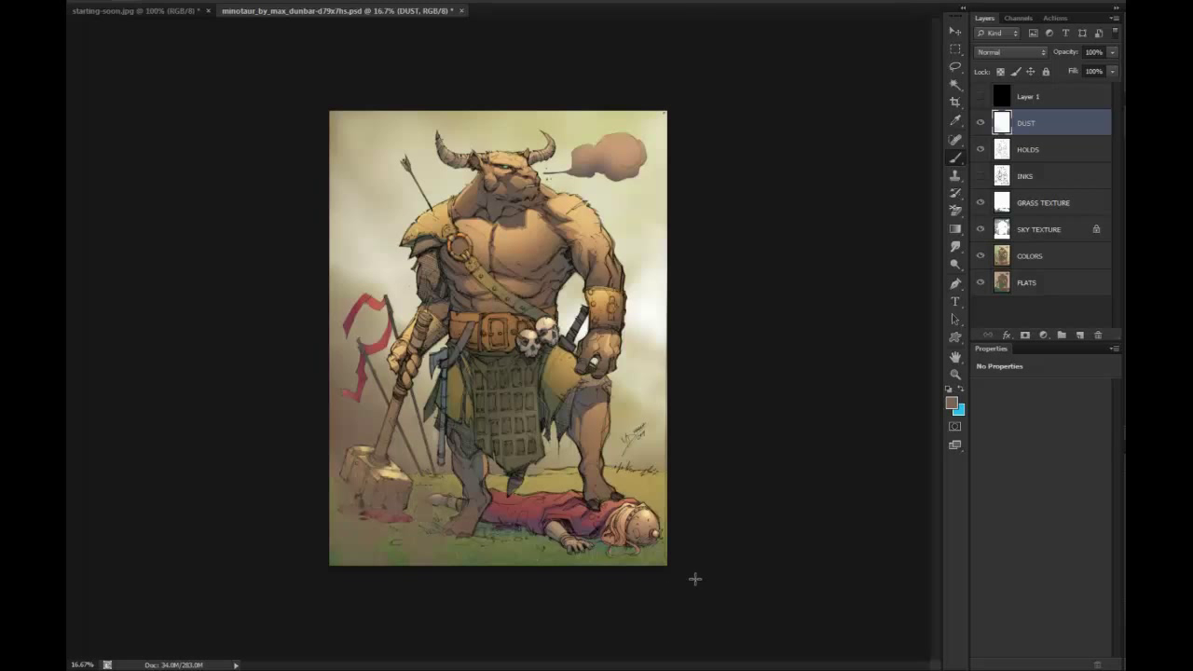
Lower the DUST layer's opacity to 0%
left_click(554, 466, "ctrl")
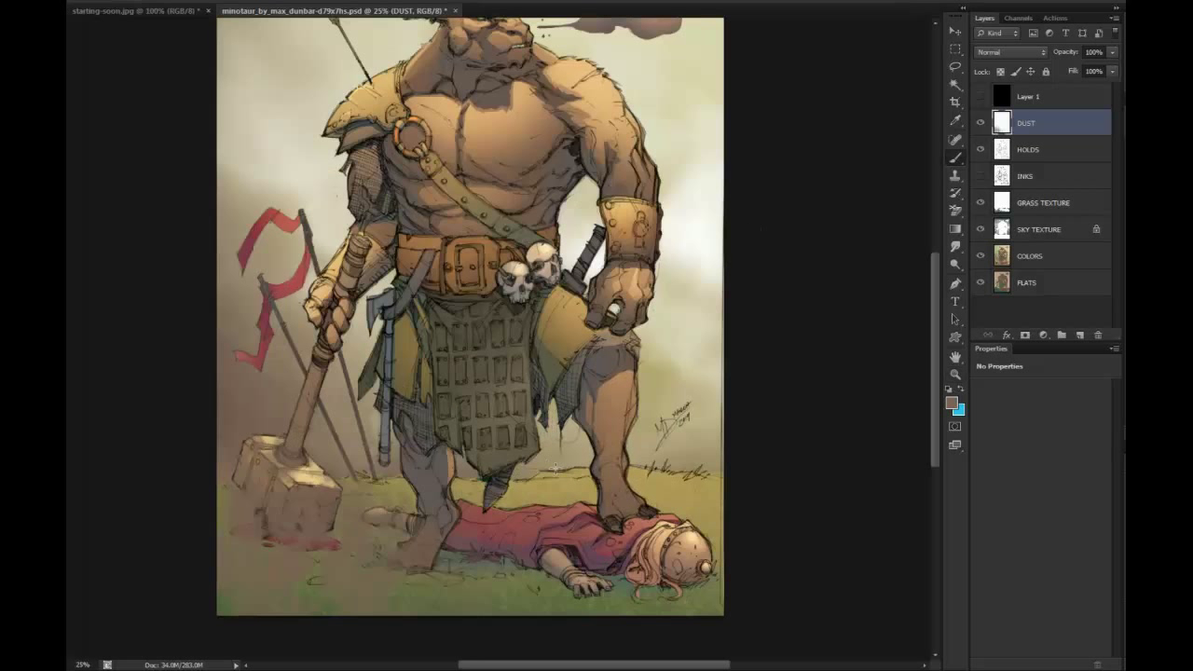
left_click_drag(572, 414, 597, 301)
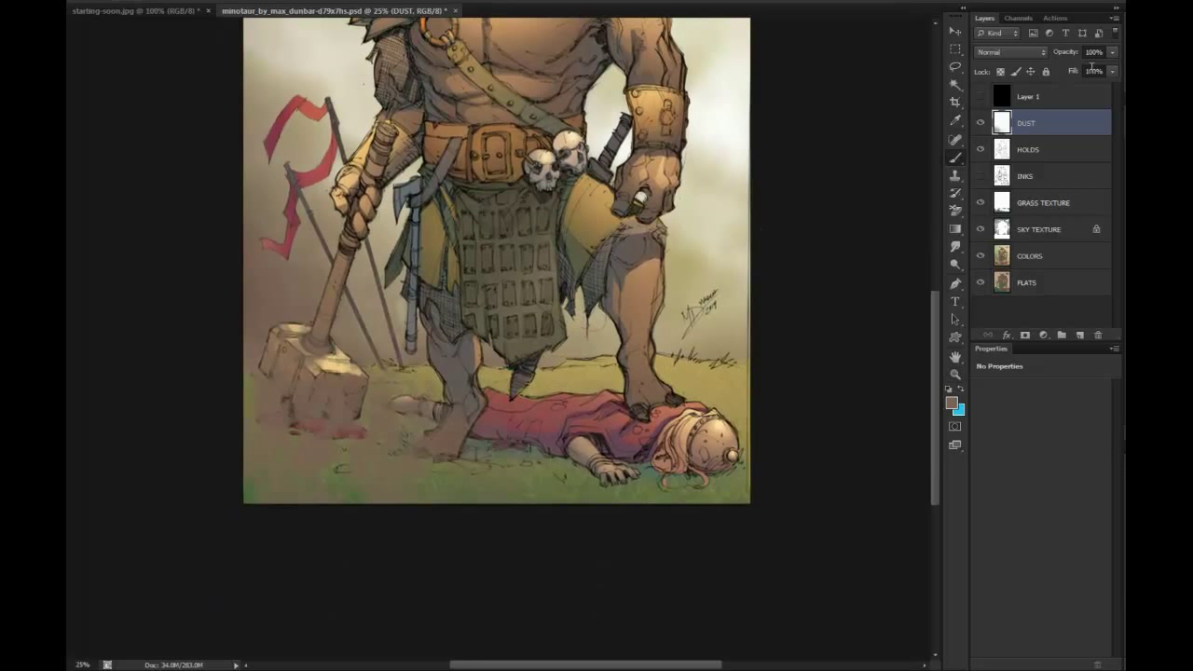
left_click_drag(1101, 68, 1071, 68)
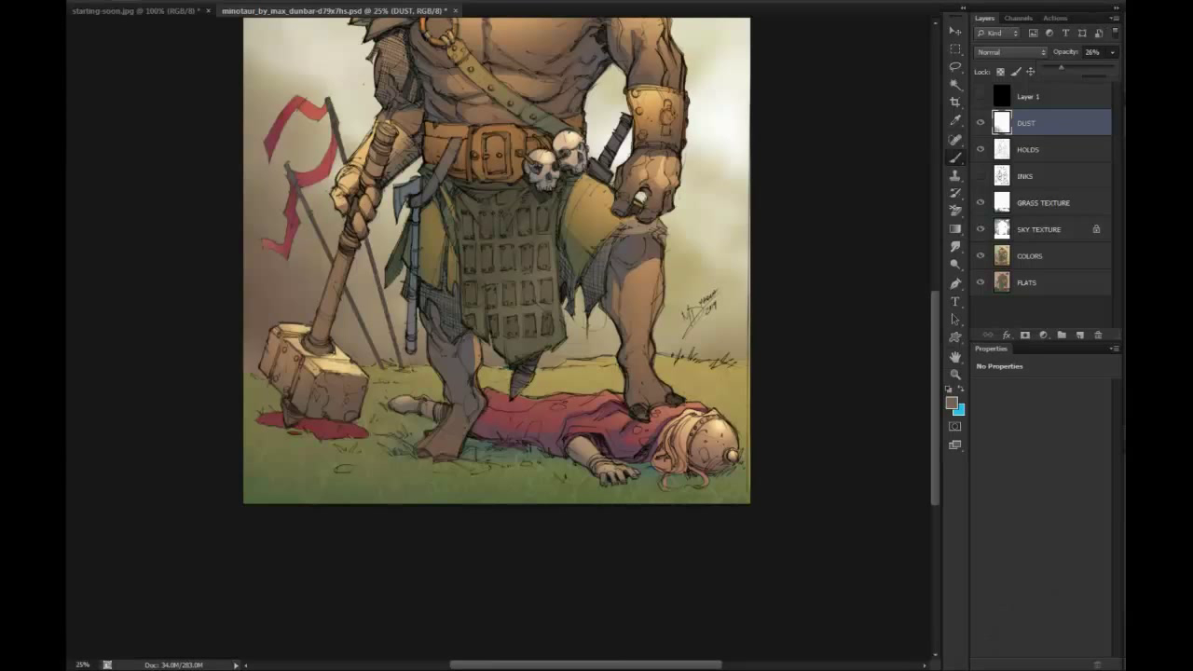
left_click_drag(1061, 68, 1043, 68)
Set the foreground color to light peach e5c5a5
left_click(952, 403)
left_click(731, 210)
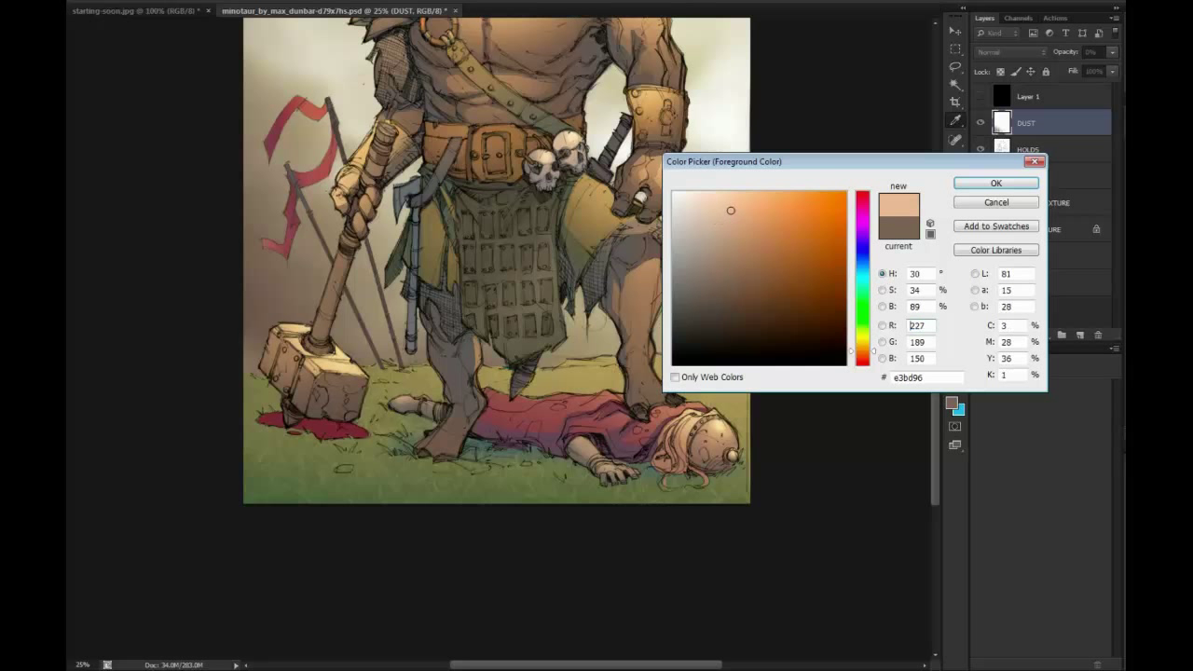
mouse_move(731, 211)
left_mouse_down()
mouse_move(743, 208)
mouse_move(719, 207)
left_mouse_up()
left_click(995, 183)
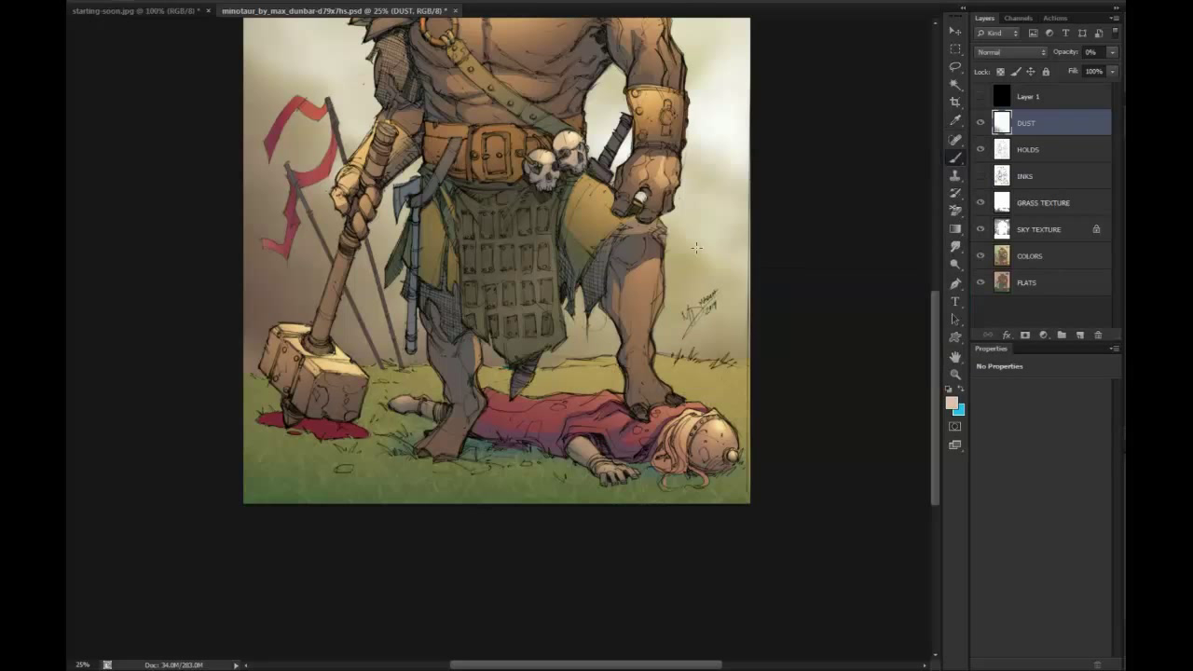
Delete the DUST layer and add a fresh empty layer above HOLDS
right_click(1035, 126)
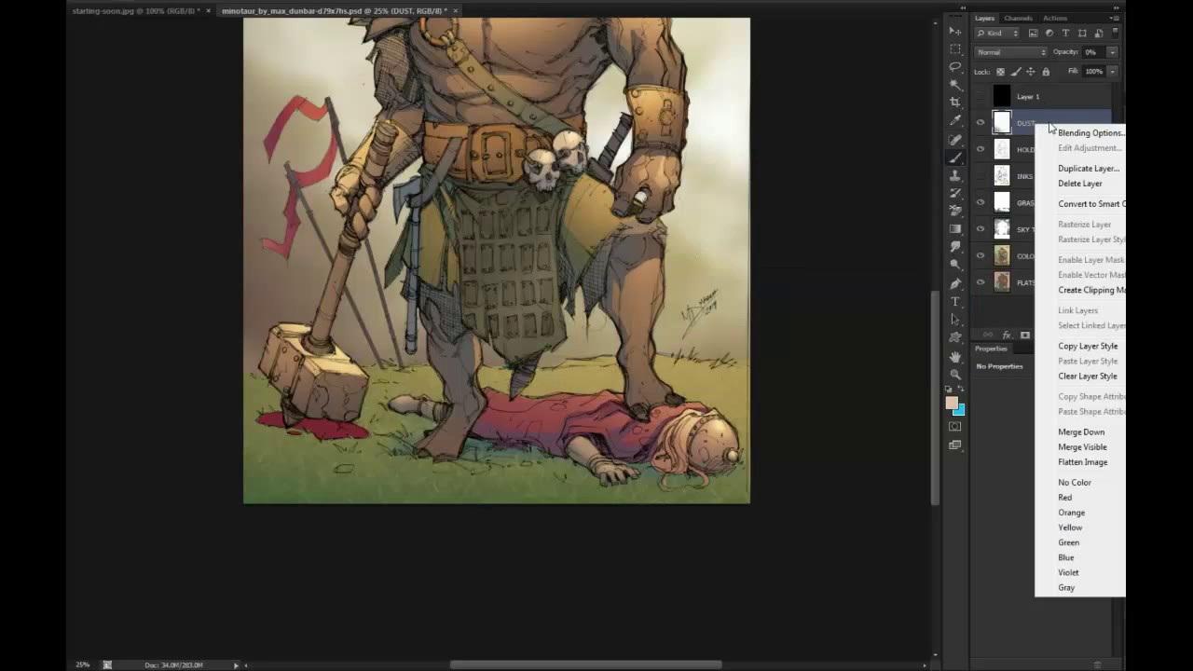
left_click(1079, 184)
left_click(1081, 335)
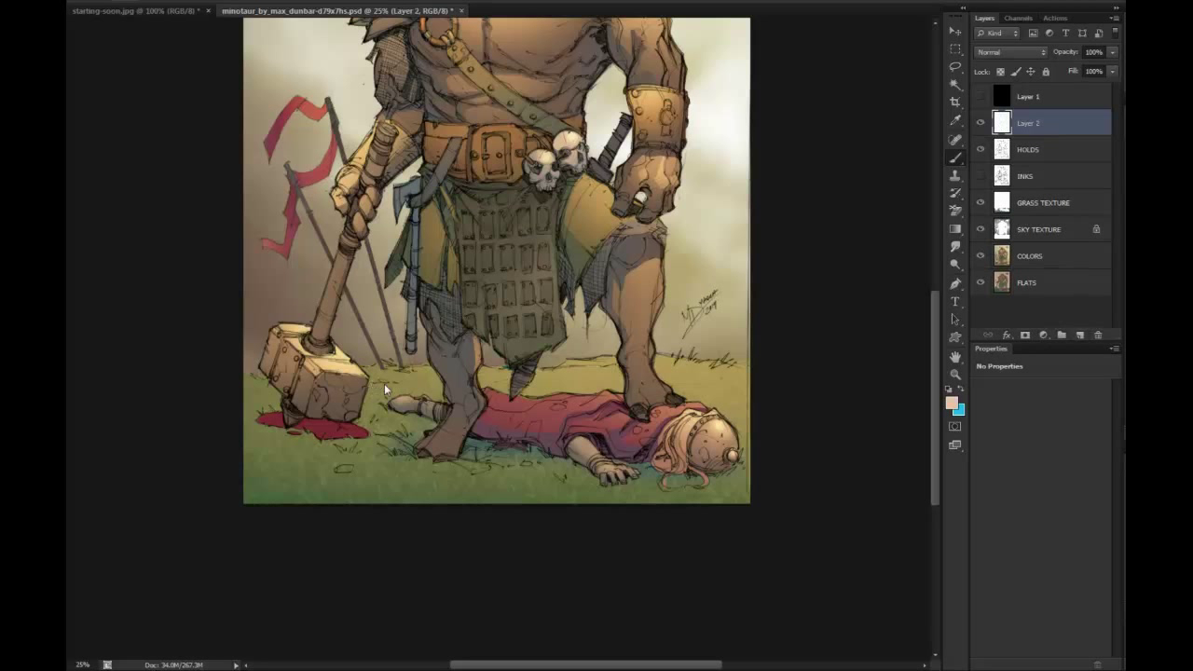
Brush peach dust clouds over the hammer, fallen body and grass, and lower the layer's opacity to 16%
mouse_move(241, 349)
left_mouse_down()
mouse_move(250, 373)
mouse_move(413, 469)
mouse_move(647, 528)
left_mouse_up()
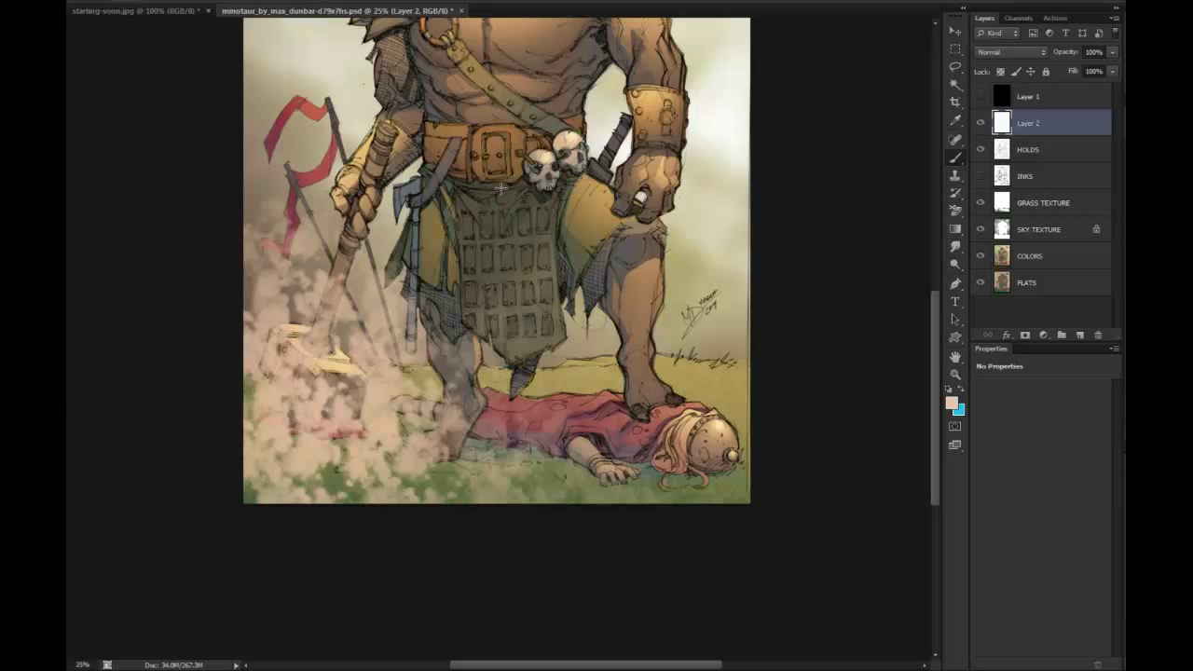
mouse_move(437, 423)
left_mouse_down()
mouse_move(556, 451)
mouse_move(727, 466)
left_mouse_up()
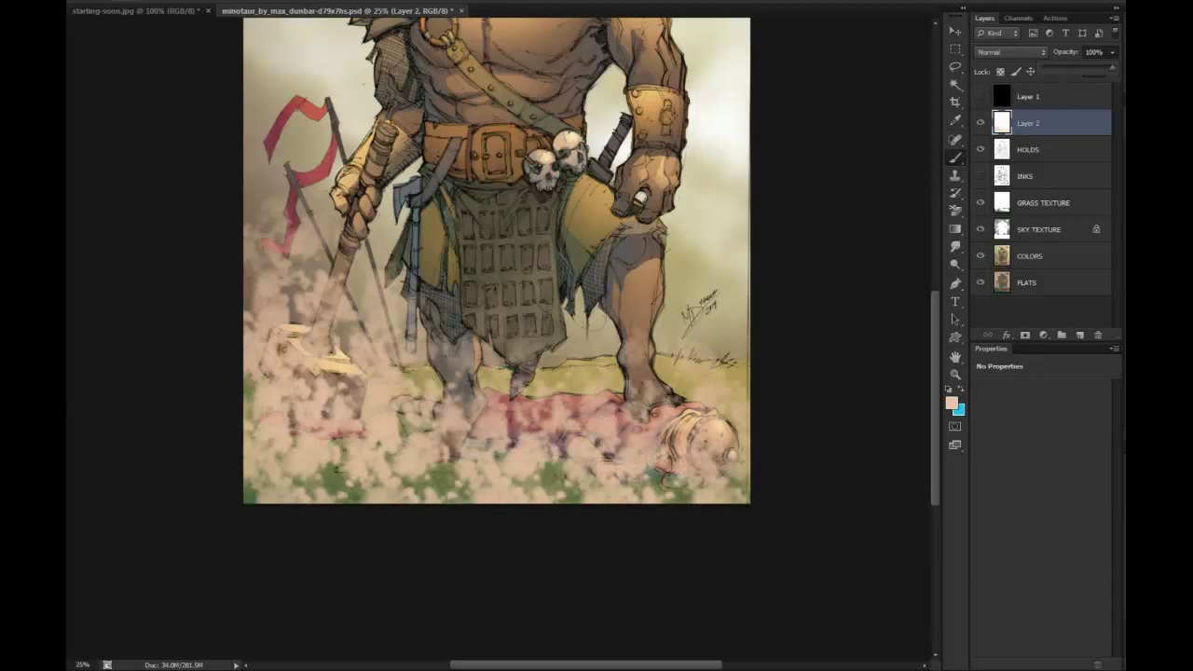
left_click_drag(1065, 69, 1053, 68)
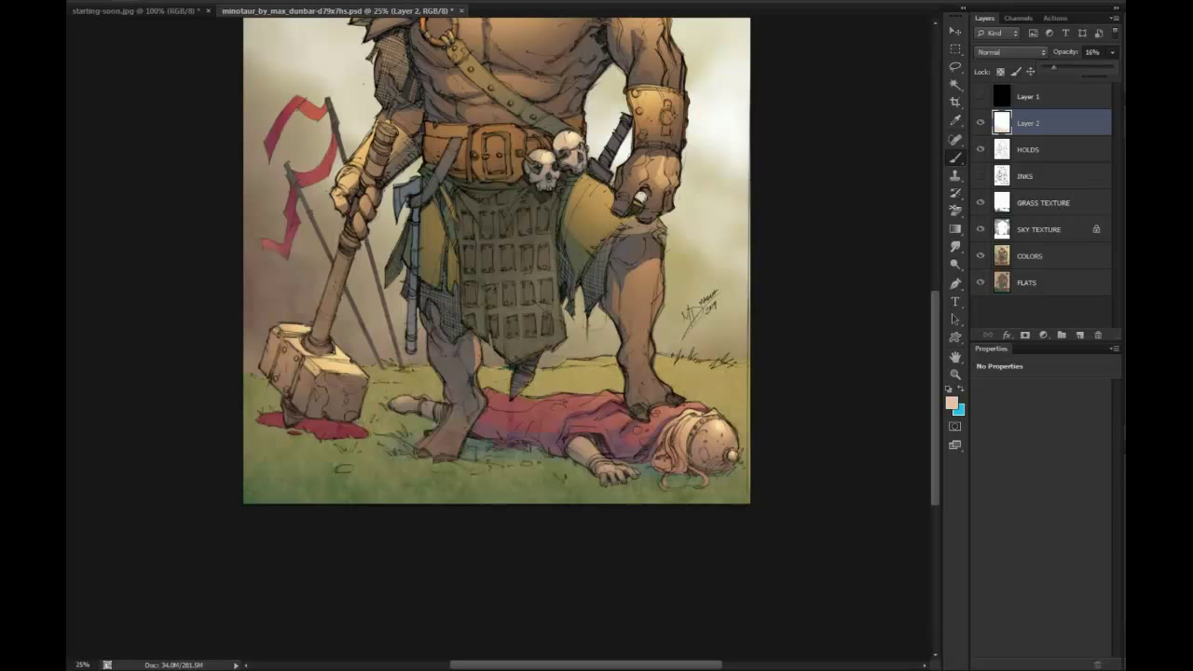
Undo the opacity change, the peach dust strokes and the layer they were painted on
key("ctrl+alt+z")
key("ctrl+alt+z")
key("ctrl+alt+z")
key("ctrl+alt+z")
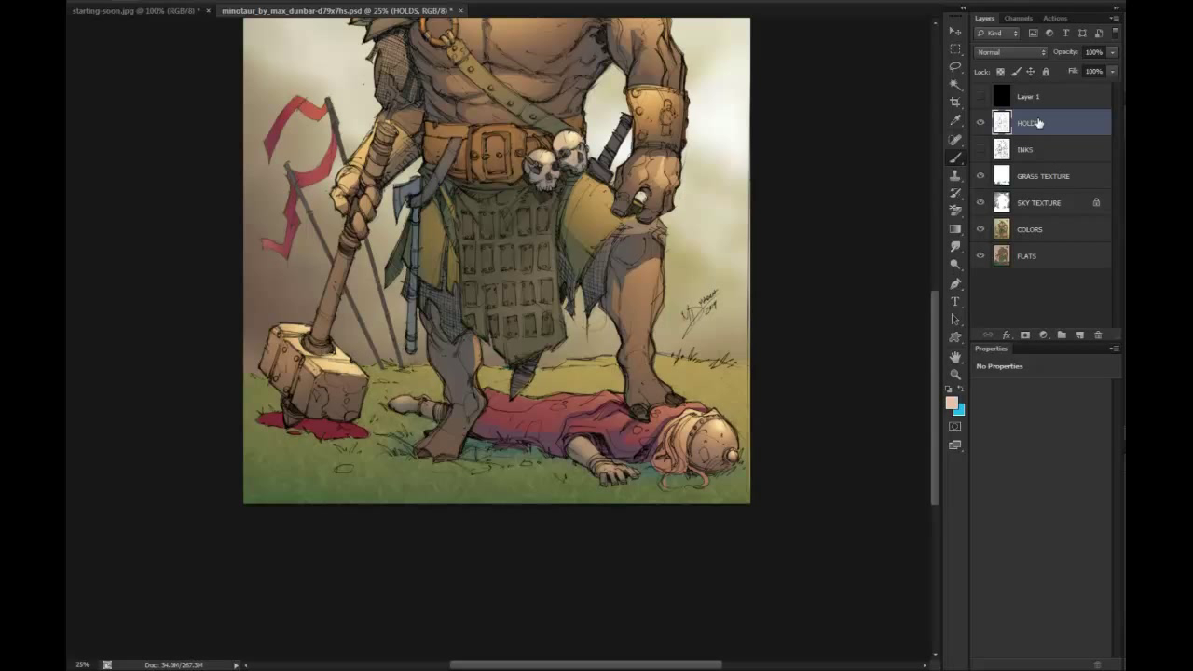
Add a new layer above HOLDS with 27% opacity and the Screen blend mode
left_click(1079, 334)
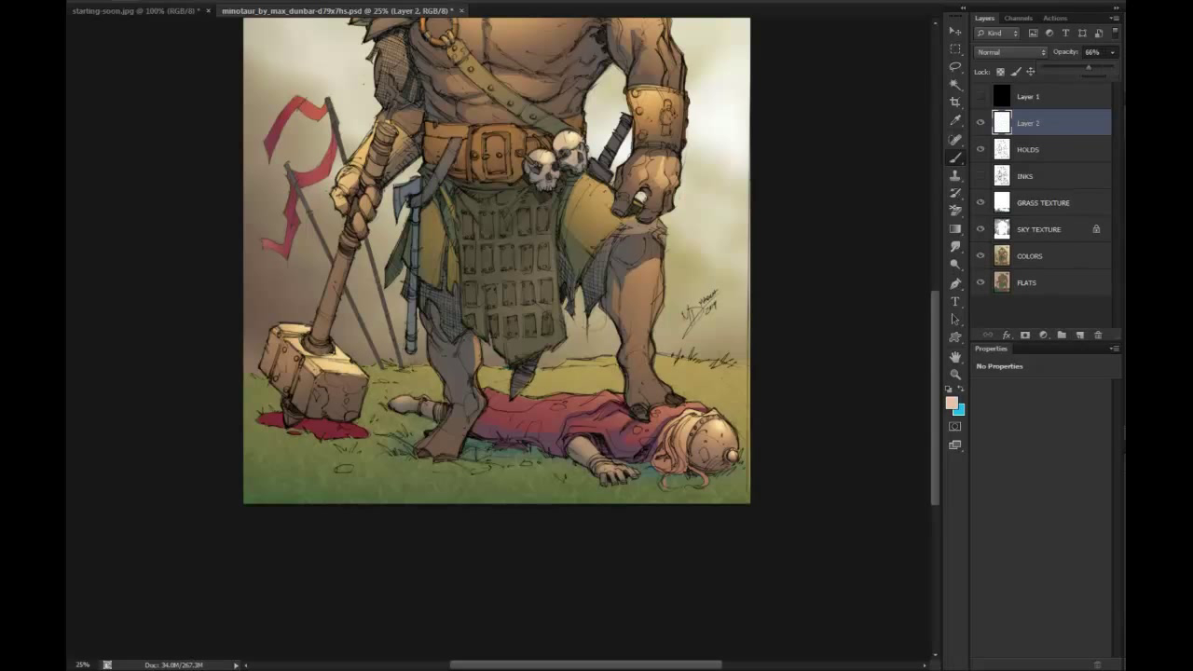
left_click(1011, 52)
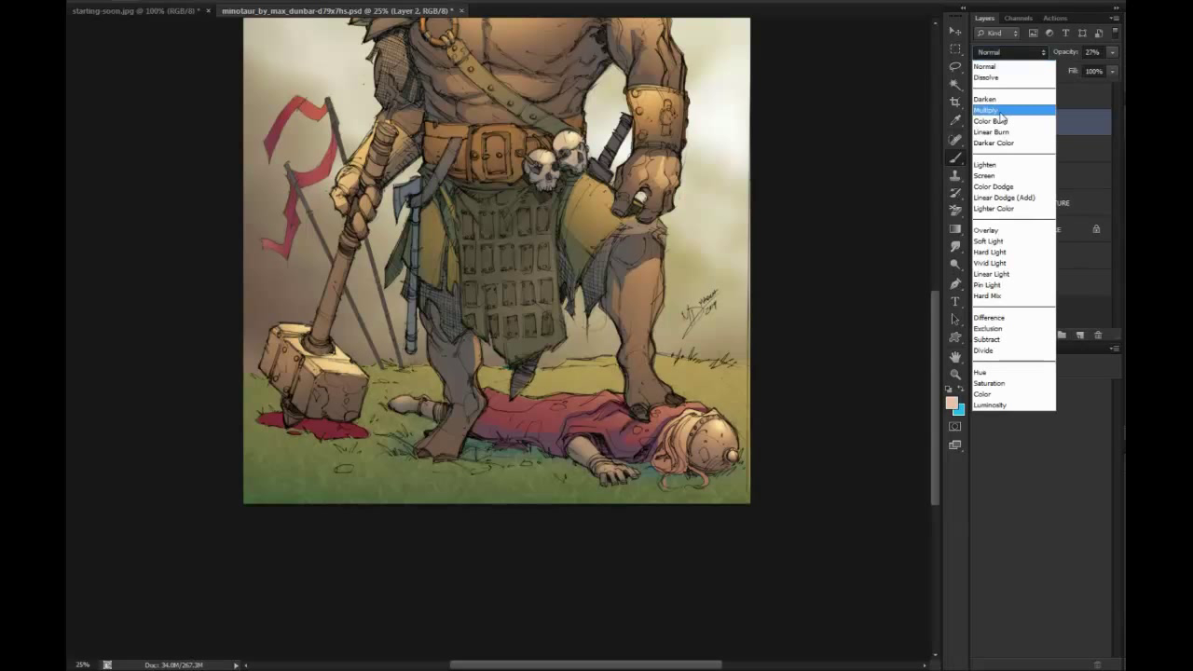
left_click(1007, 184)
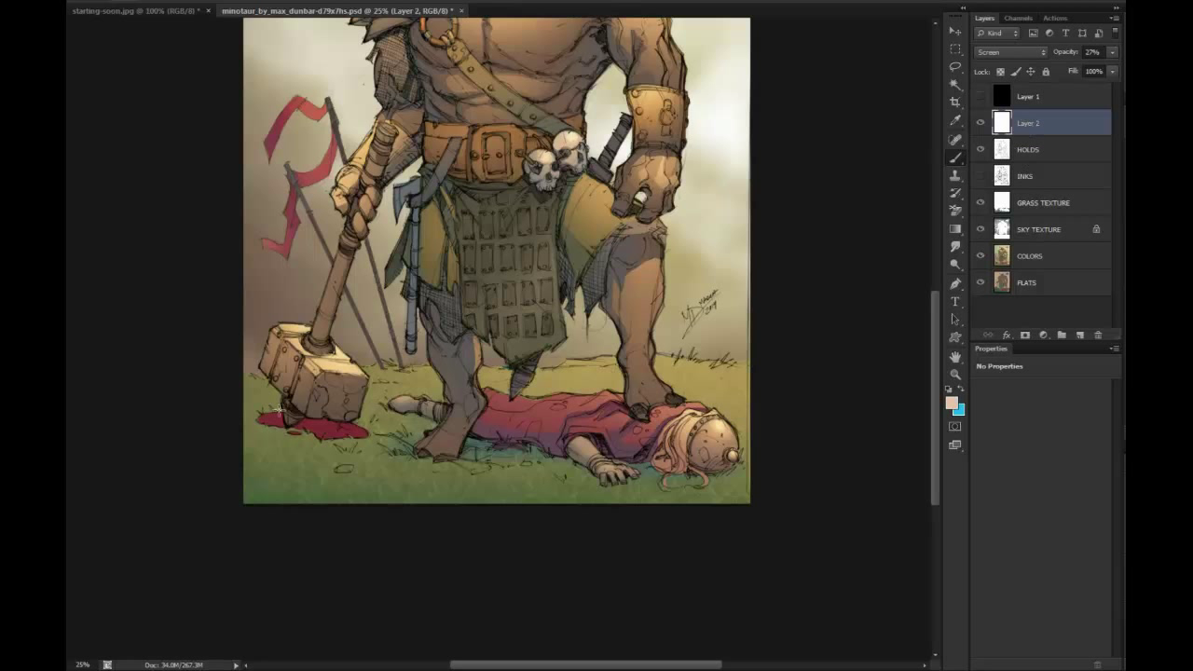
Brush peach dust across the ground on the Screen layer and lower its opacity to 17%
mouse_move(227, 373)
left_mouse_down()
mouse_move(511, 525)
mouse_move(767, 546)
left_mouse_up()
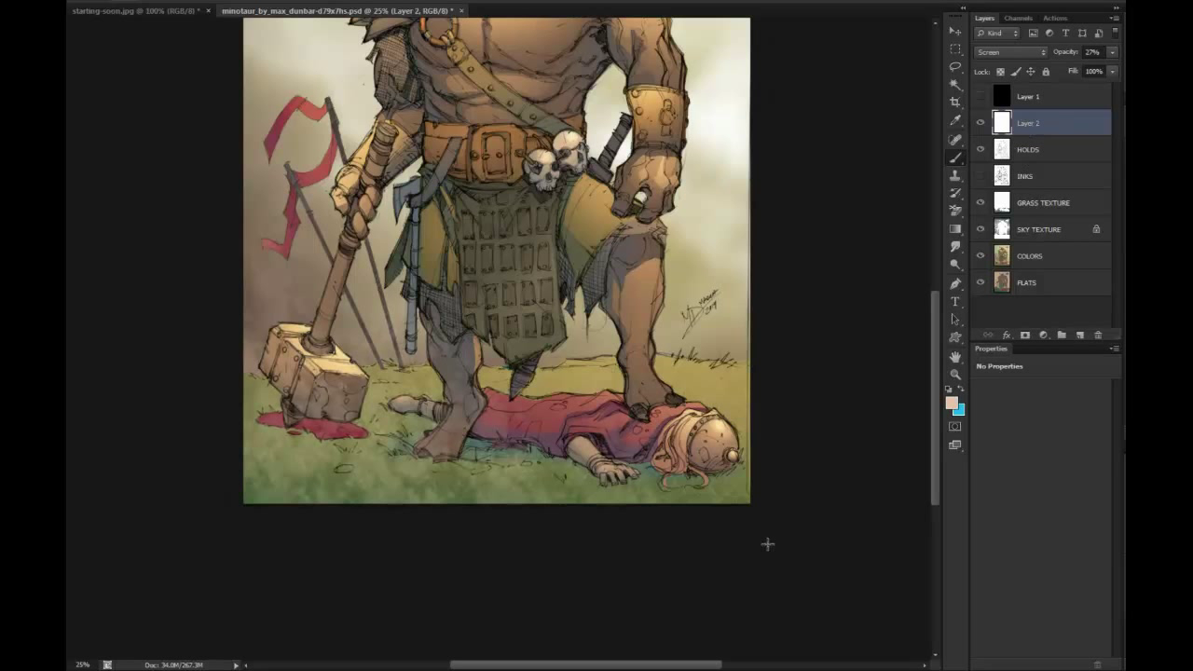
left_click(955, 374)
left_click(881, 433, "alt")
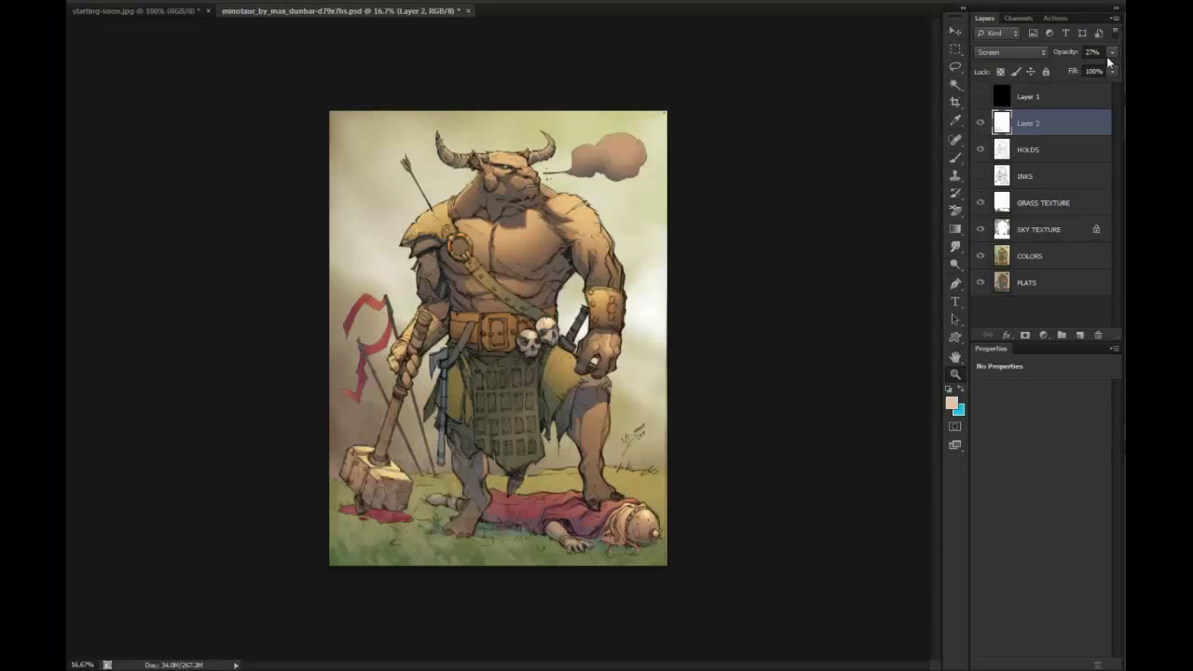
left_click(1112, 52)
left_click_drag(1060, 68, 1058, 68)
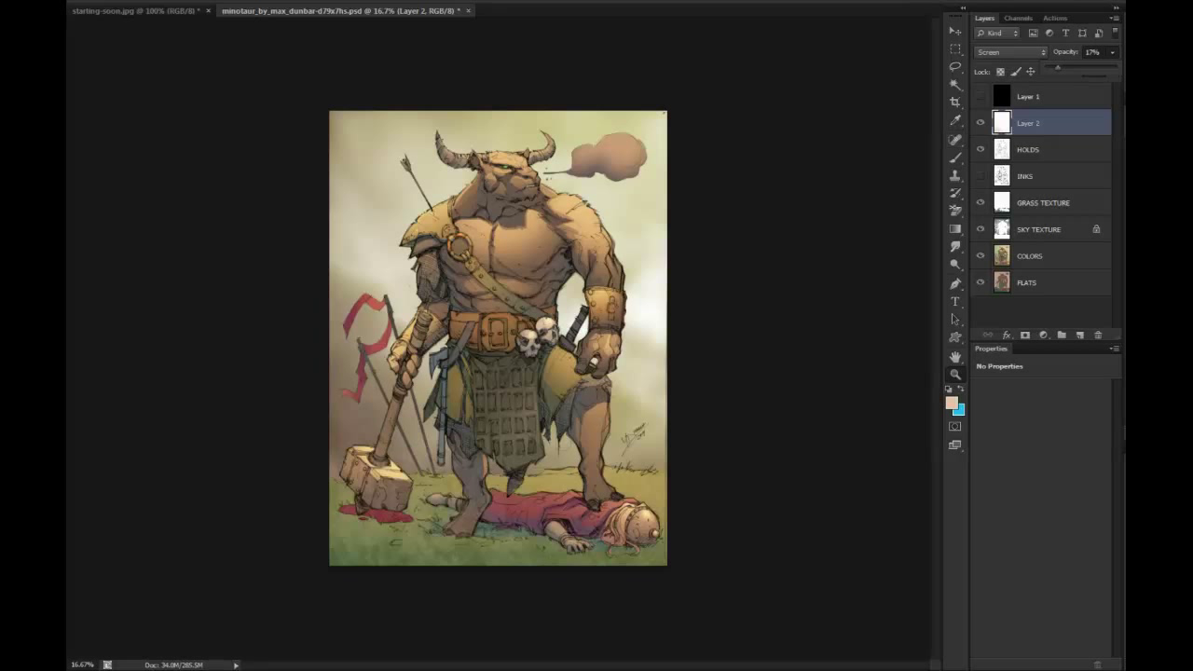
Compare the dust at 27% and 17% layer opacity, return to 27% and undo the dust stroke
left_click(650, 406)
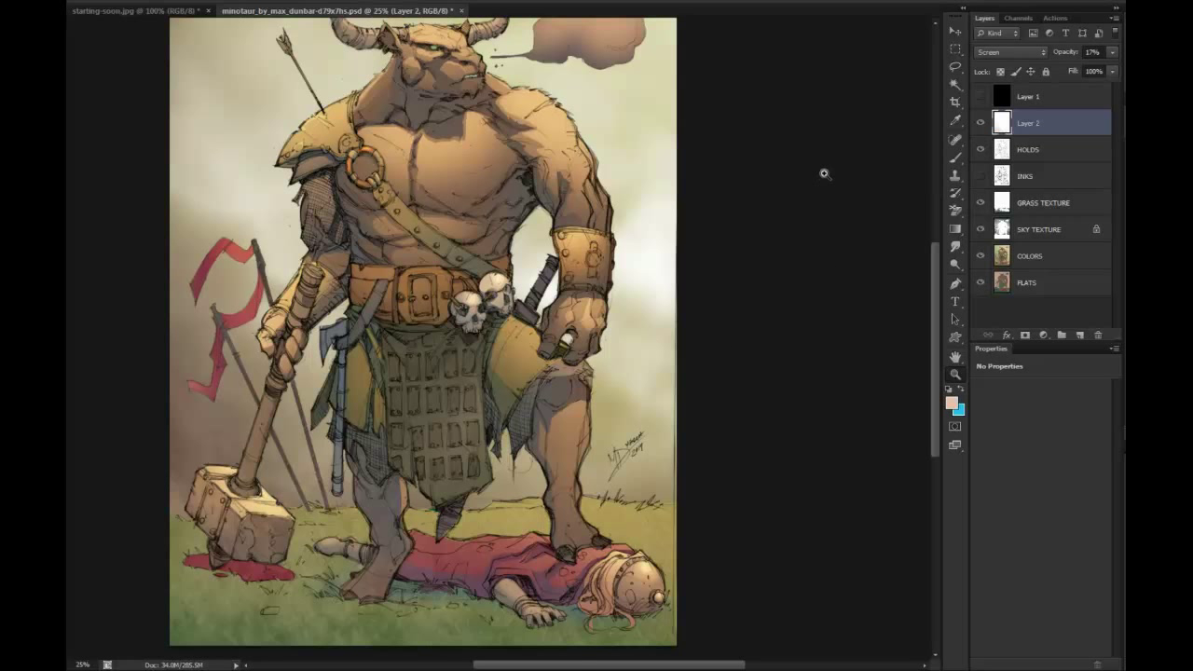
key("2")
key("7")
key("1")
key("7")
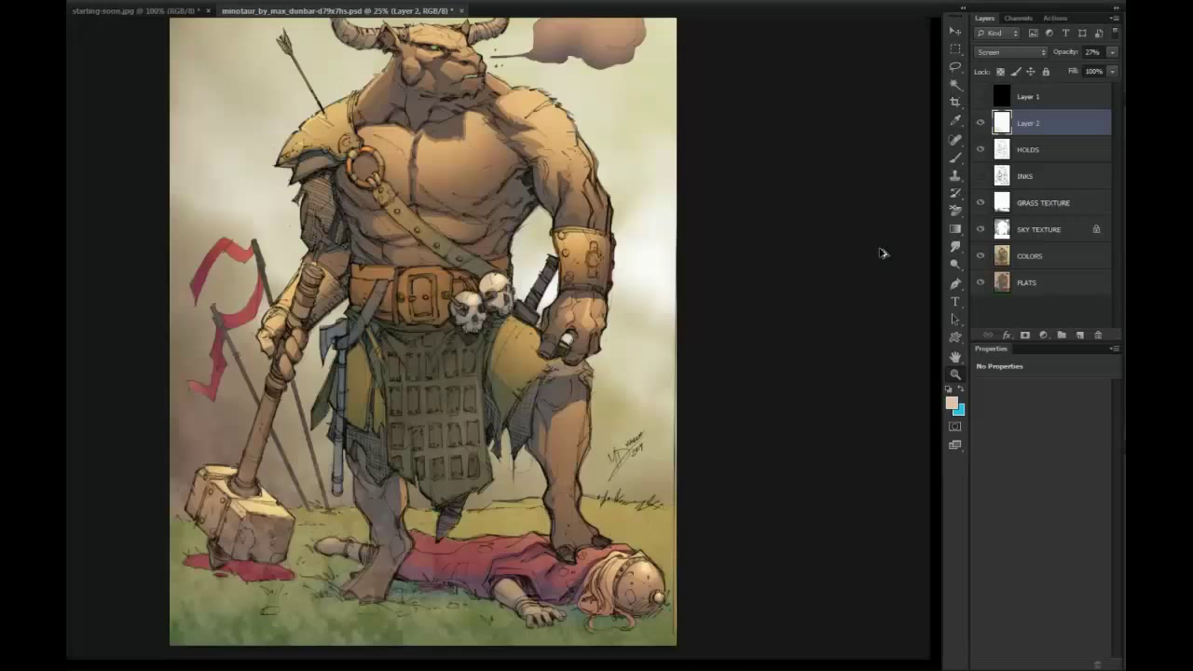
left_click(828, 344, "alt")
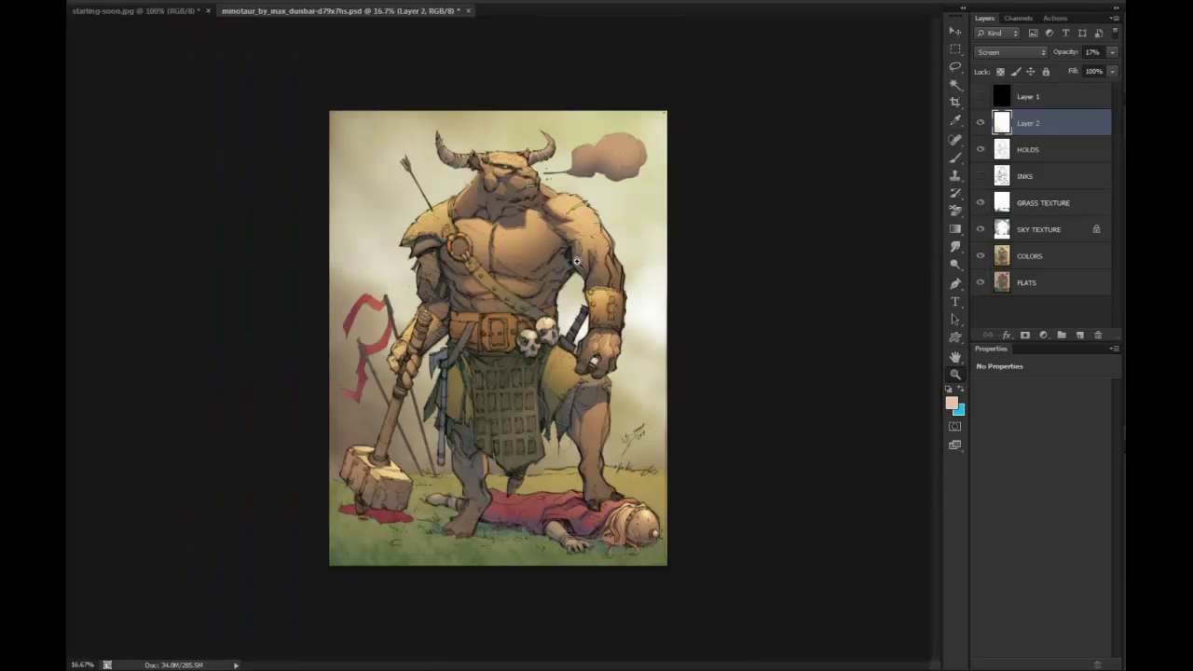
key("2")
key("7")
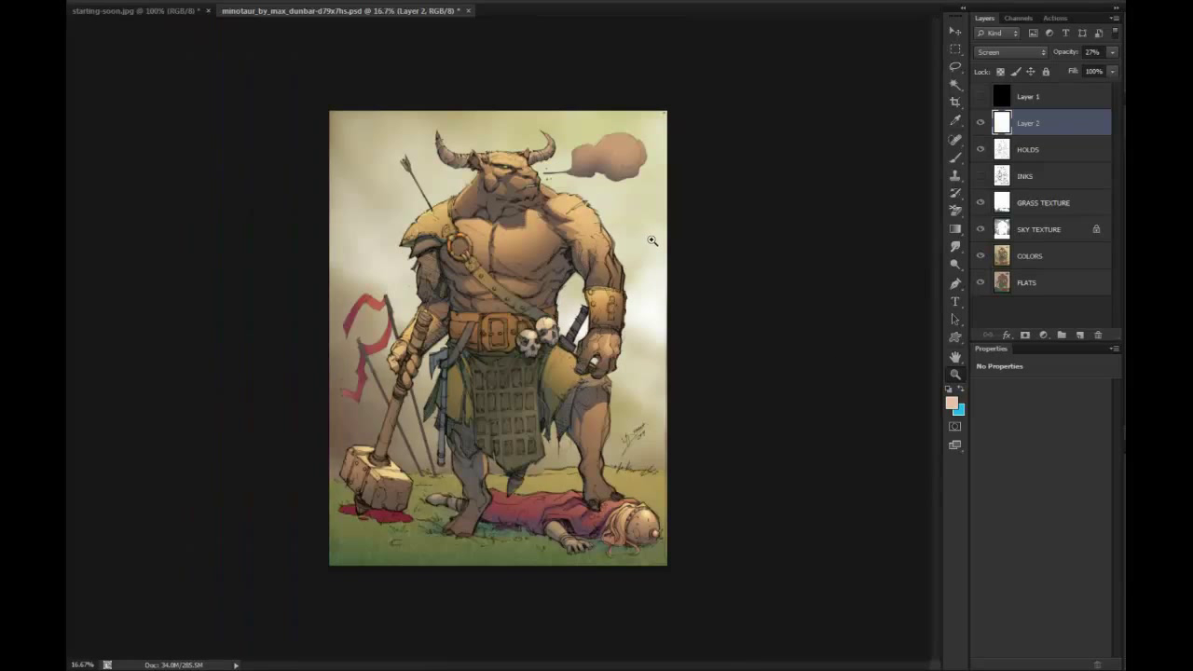
Apply peach gradients on the Screen layer, rising from below the illustration's lower edge toward the minotaur's waist
key("g")
left_click_drag(357, 638, 437, 326)
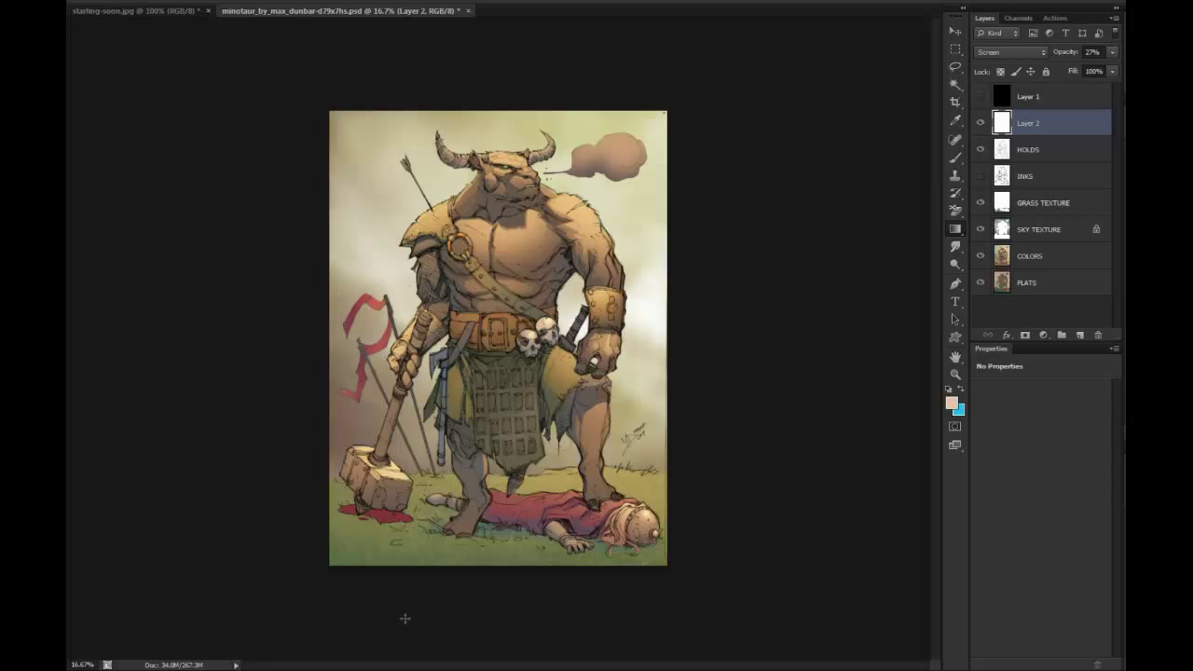
left_click_drag(405, 618, 407, 519)
left_click_drag(496, 608, 495, 304)
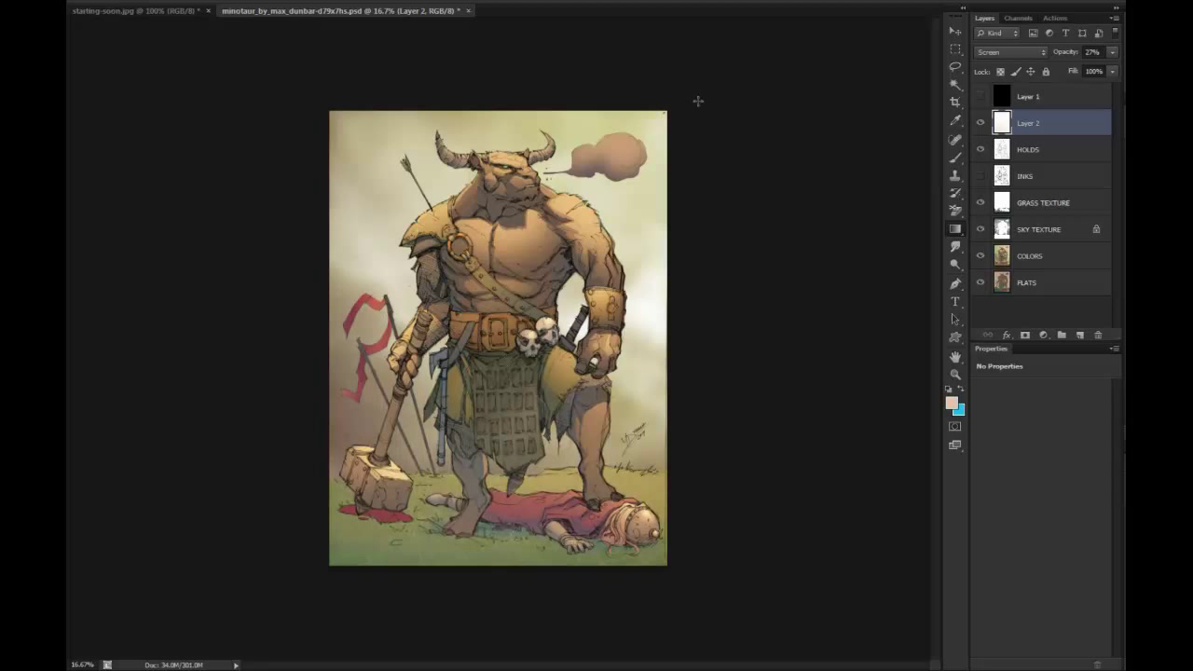
Set the foreground color to a bright, more saturated orange
left_click(951, 403)
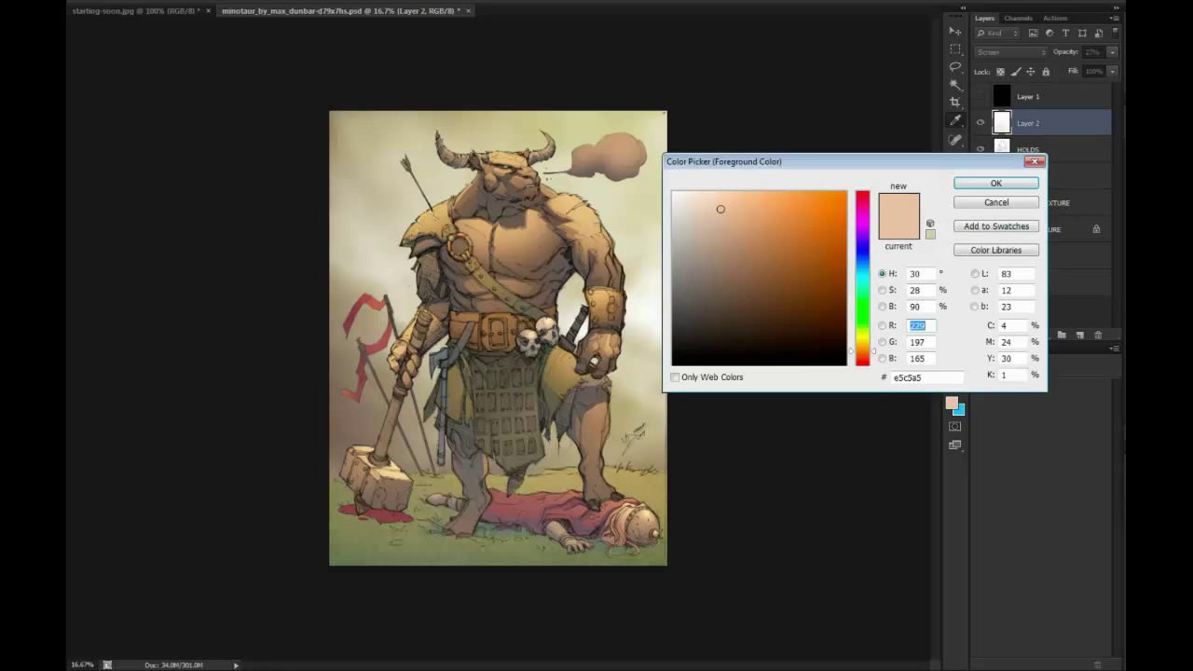
left_click(831, 197)
left_click_drag(831, 197, 793, 194)
key("Return")
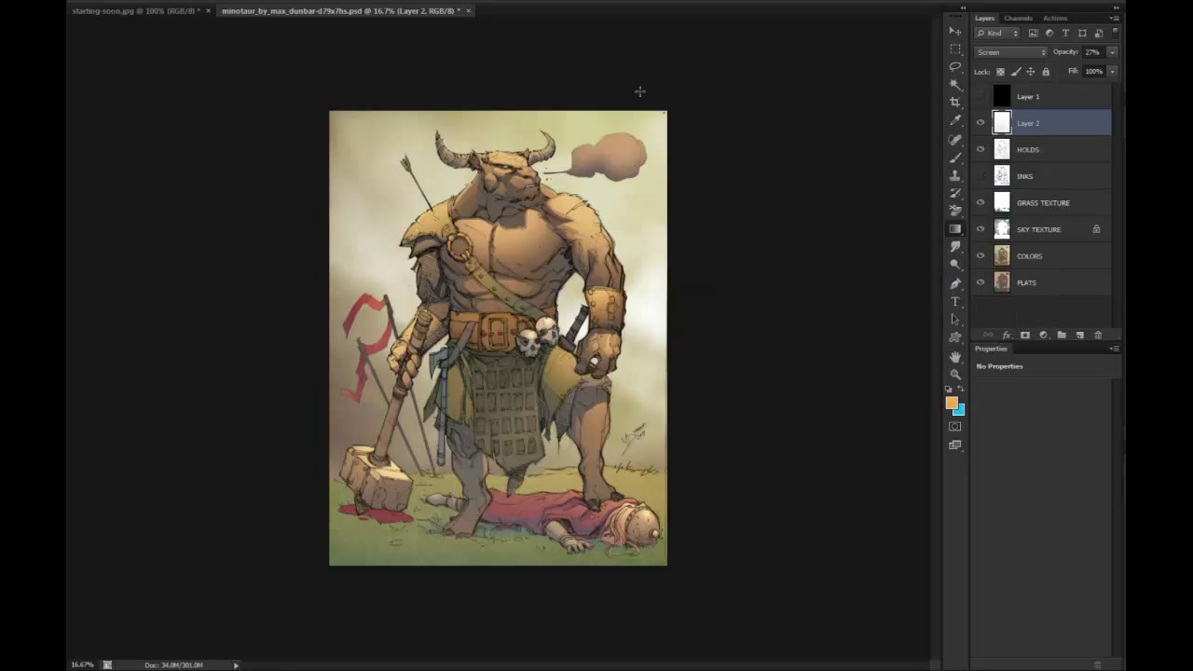
Apply orange gradients on the Screen layer from beyond the illustration's upper-right corner toward the minotaur's torso
left_click_drag(680, 76, 442, 373)
left_click_drag(530, 269, 557, 282)
left_click_drag(649, 63, 569, 247)
left_click_drag(661, 93, 564, 280)
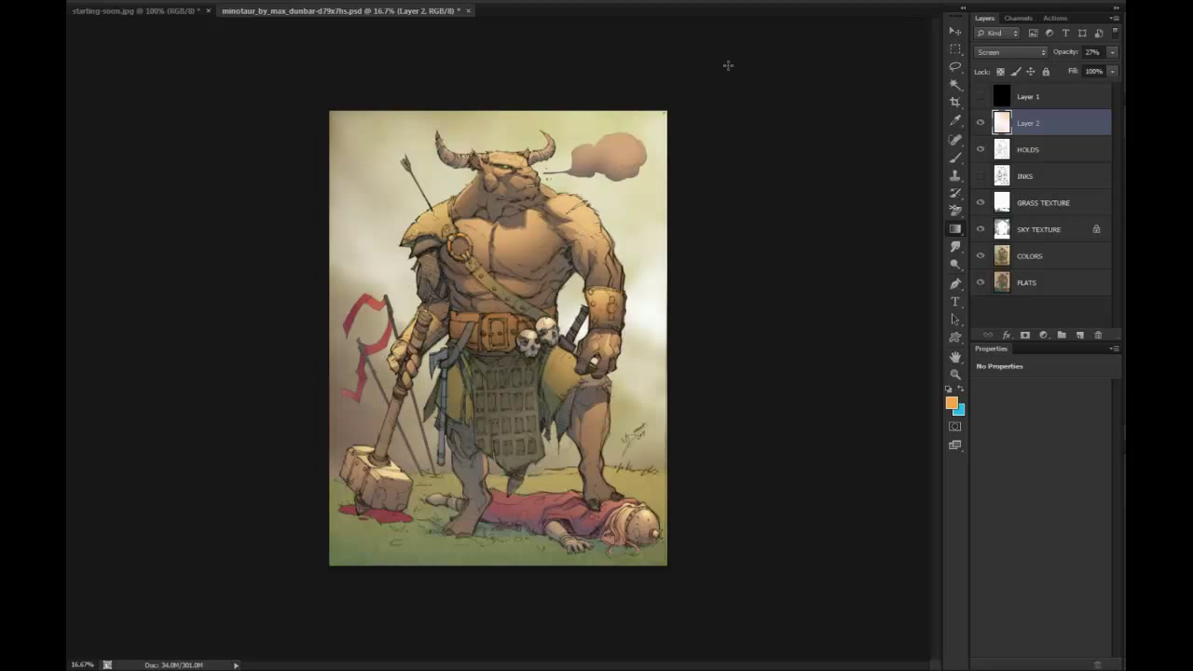
Examine the orange glow across the whole illustration at several zoom levels
key("l")
left_click(954, 377)
left_click(817, 416, "alt")
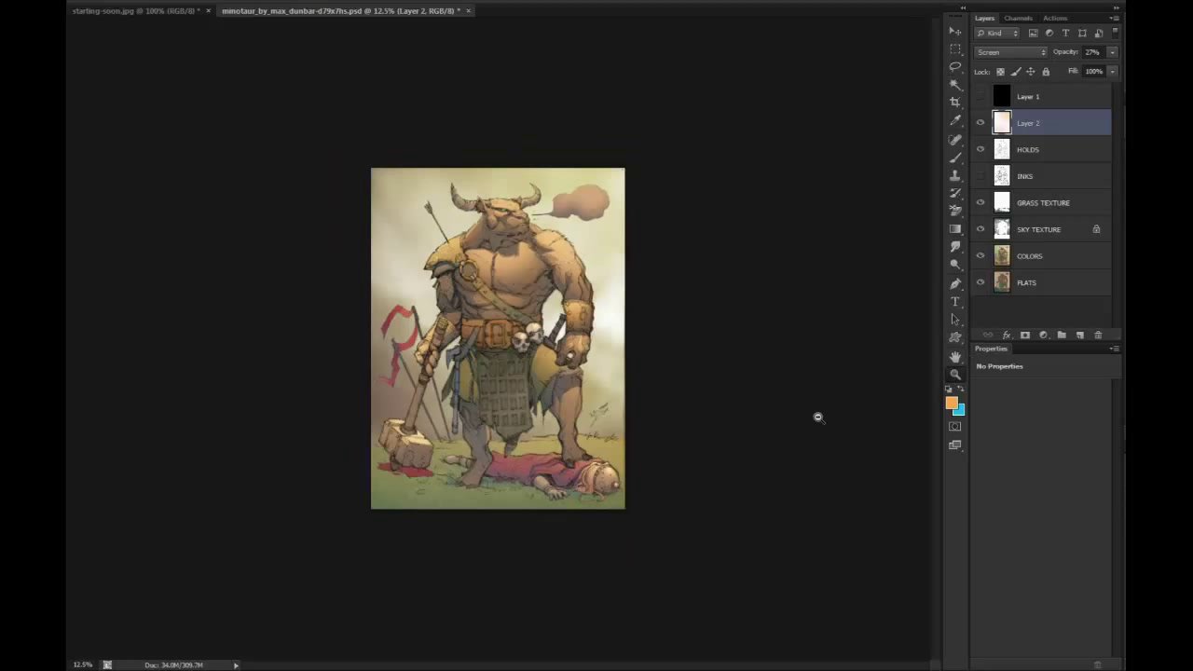
left_click(671, 215, "alt")
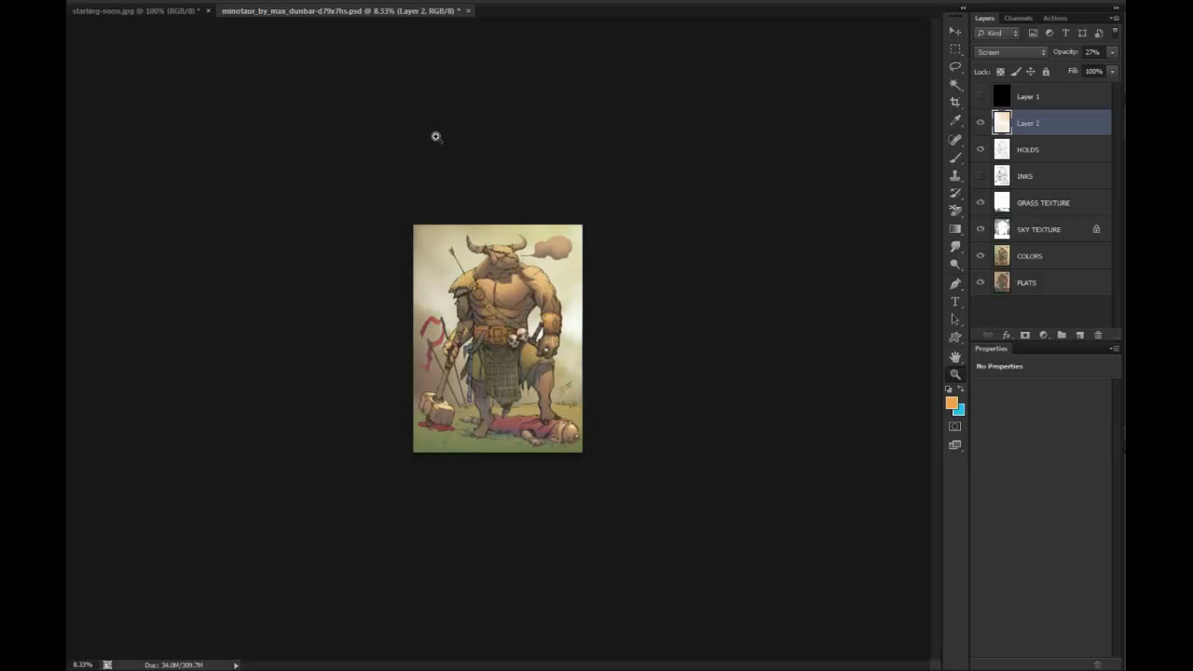
left_click(530, 340)
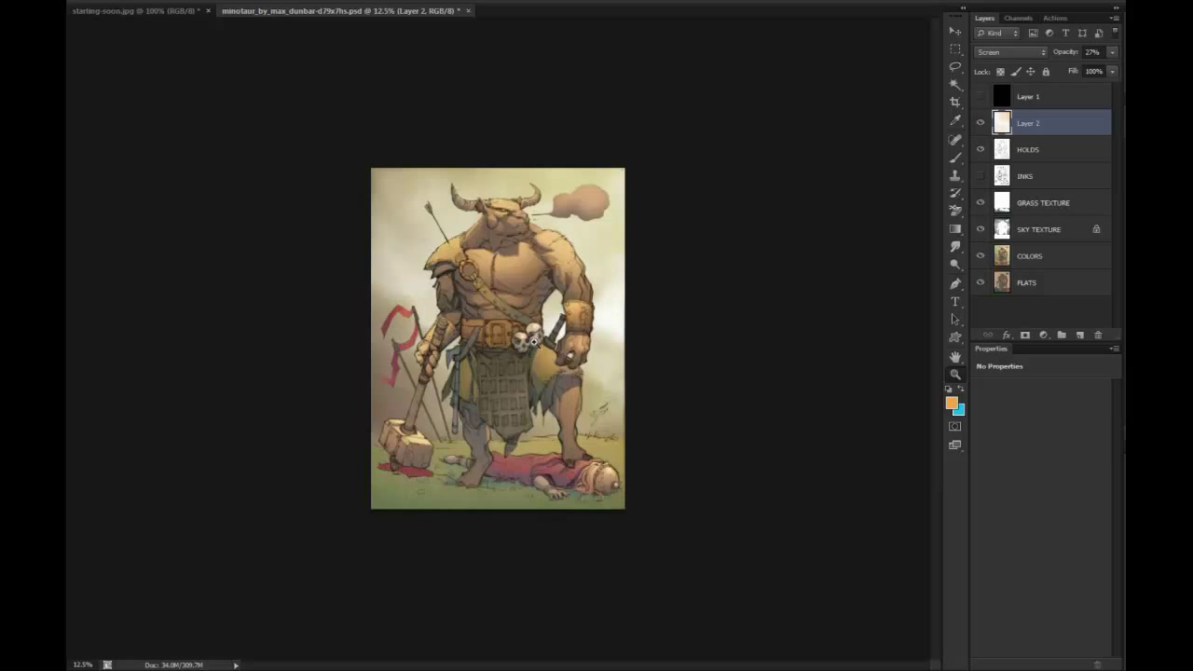
left_click(545, 333)
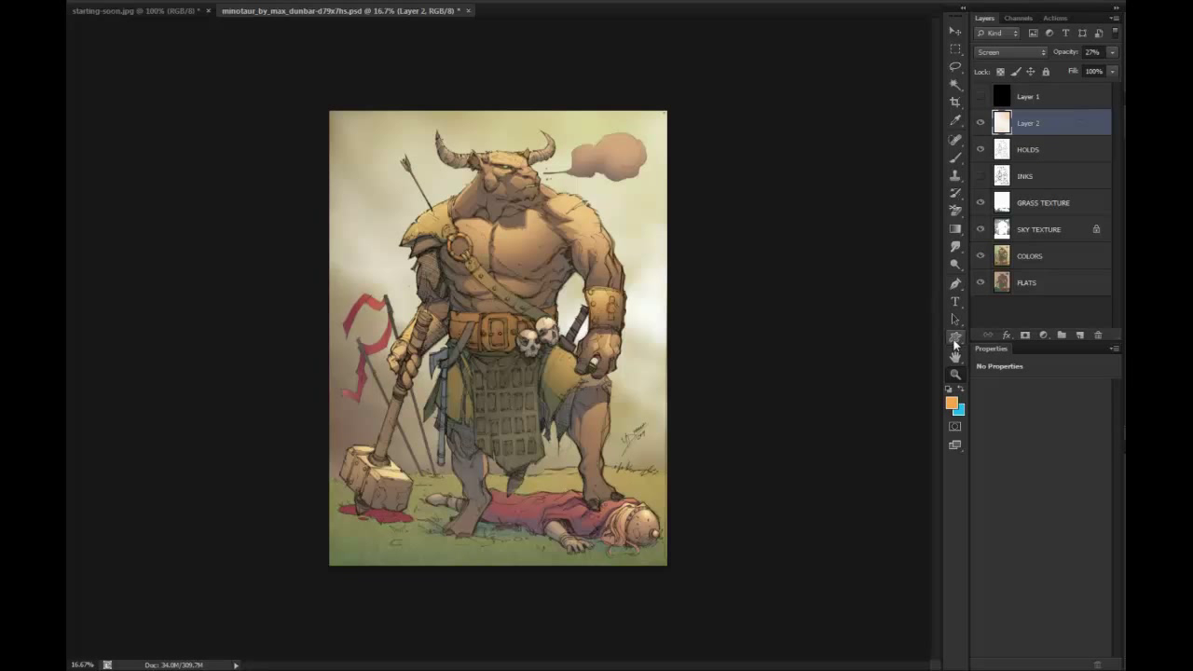
left_click(522, 231)
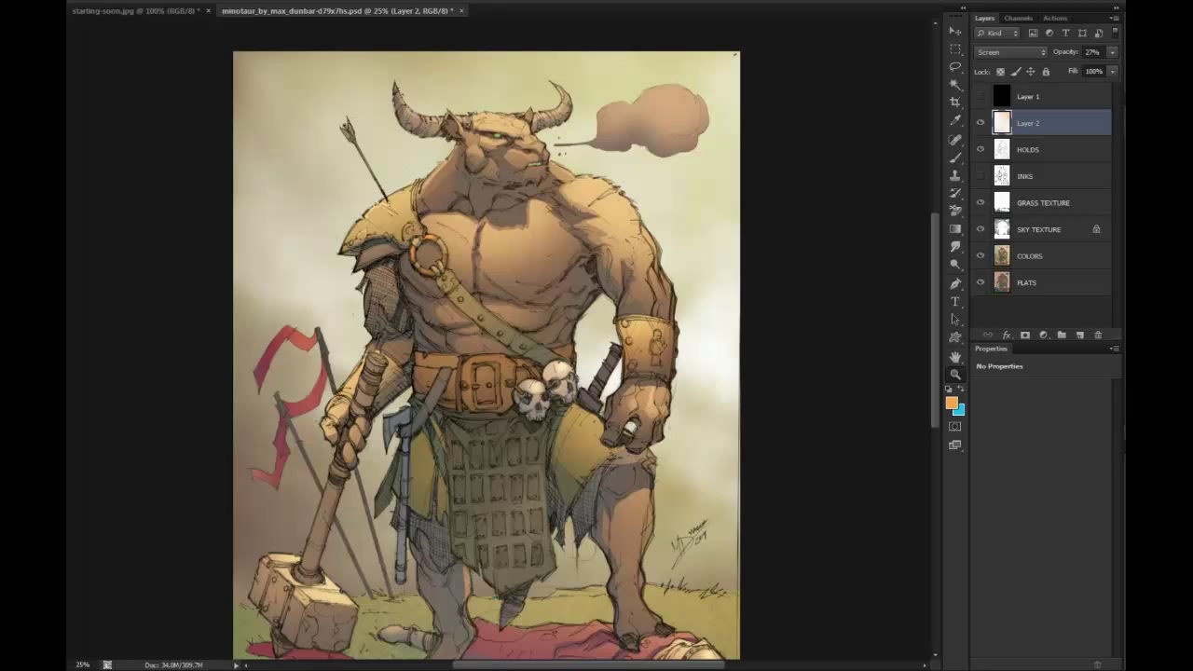
Add a new layer directly above GRASS TEXTURE and name it LEATHER
left_click(1037, 231)
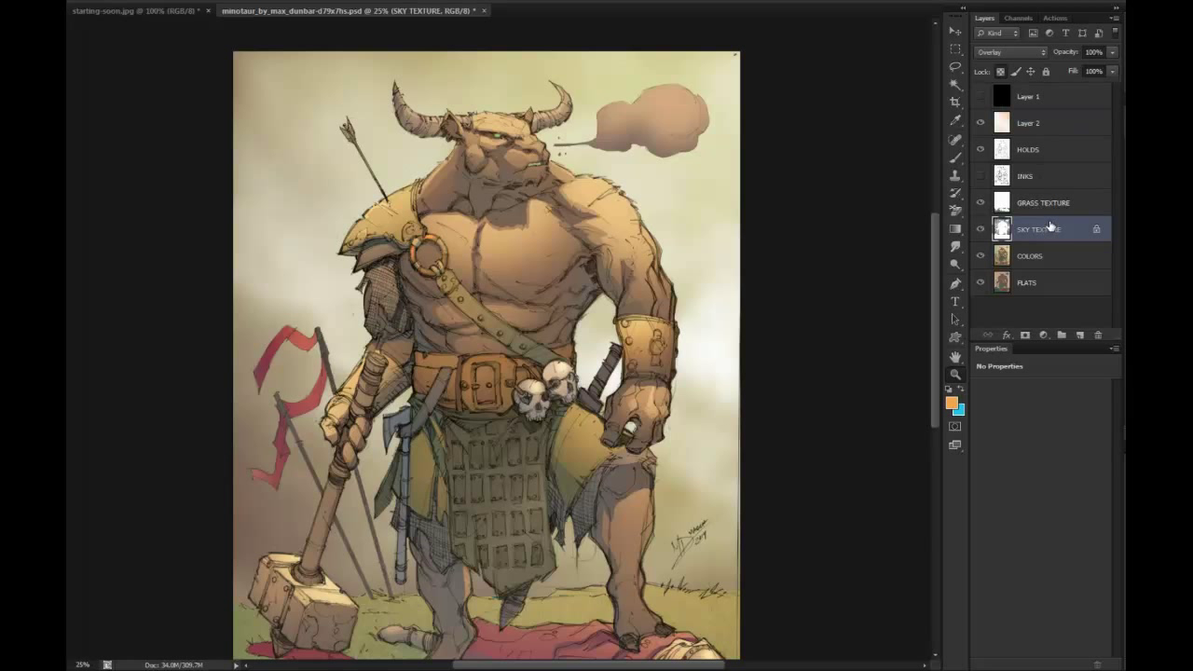
left_click(1081, 335)
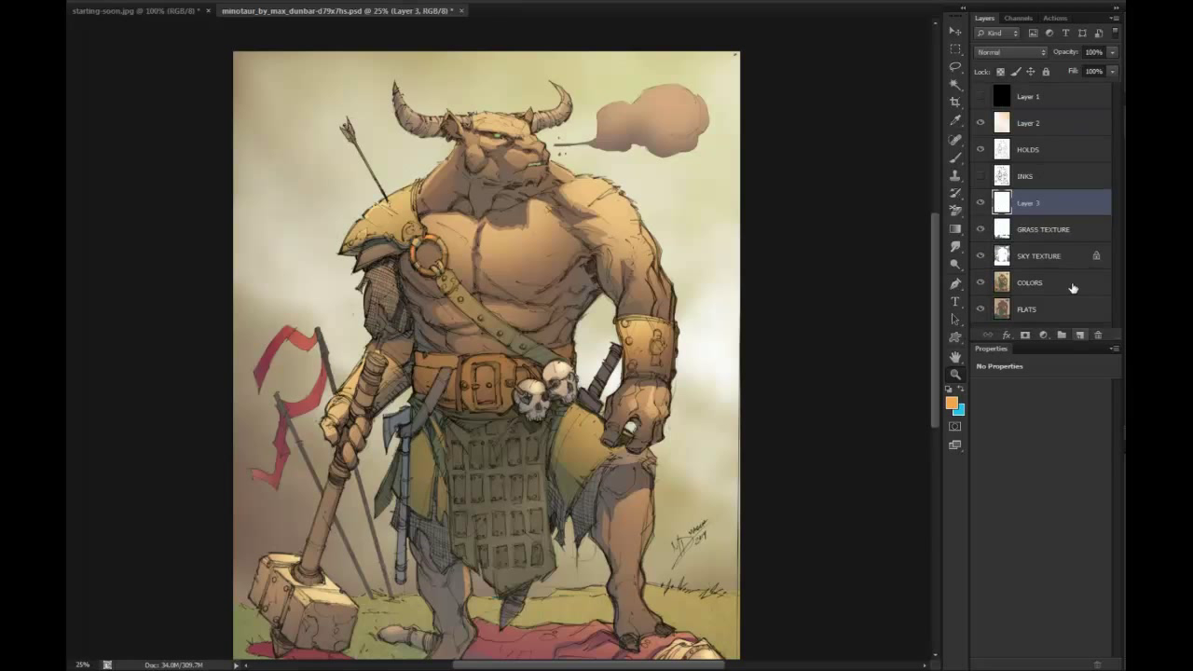
double_click(1027, 203)
type("texture")
key("BackSpace")
key("BackSpace")
key("BackSpace")
key("BackSpace")
key("BackSpace")
key("BackSpace")
key("BackSpace")
type("LEATHER")
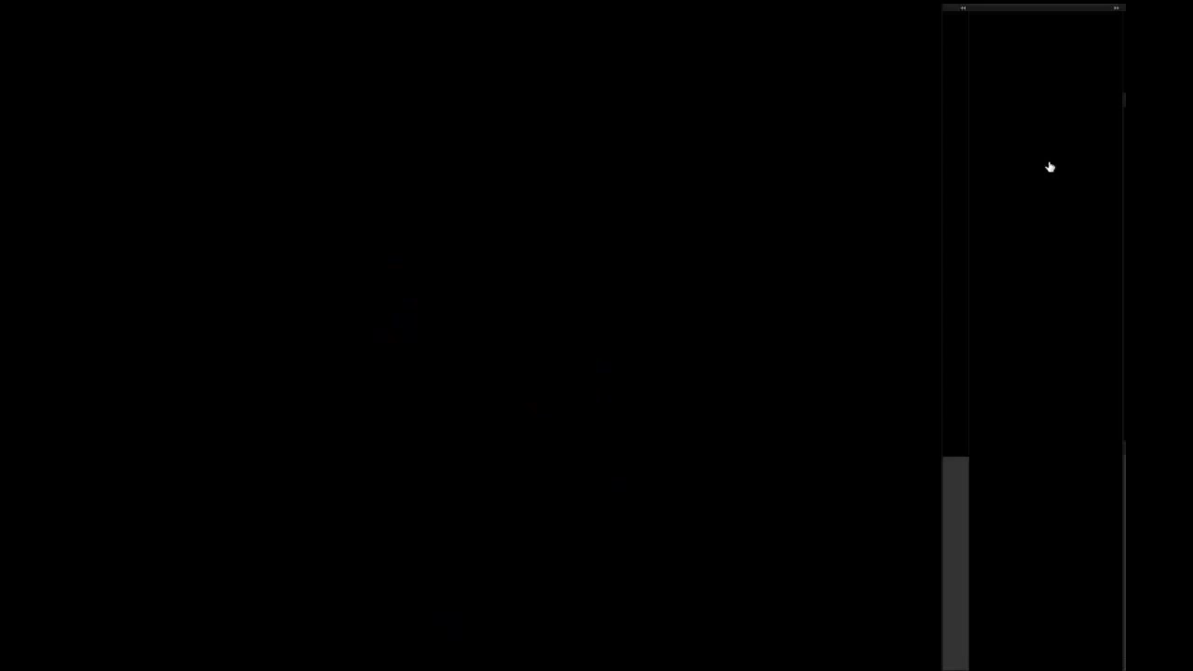
key("Return")
Paste the leather texture onto the LEATHER layer, then enlarge and position it to cover the shoulder armor, strap, belt and bracers
key("ctrl+v")
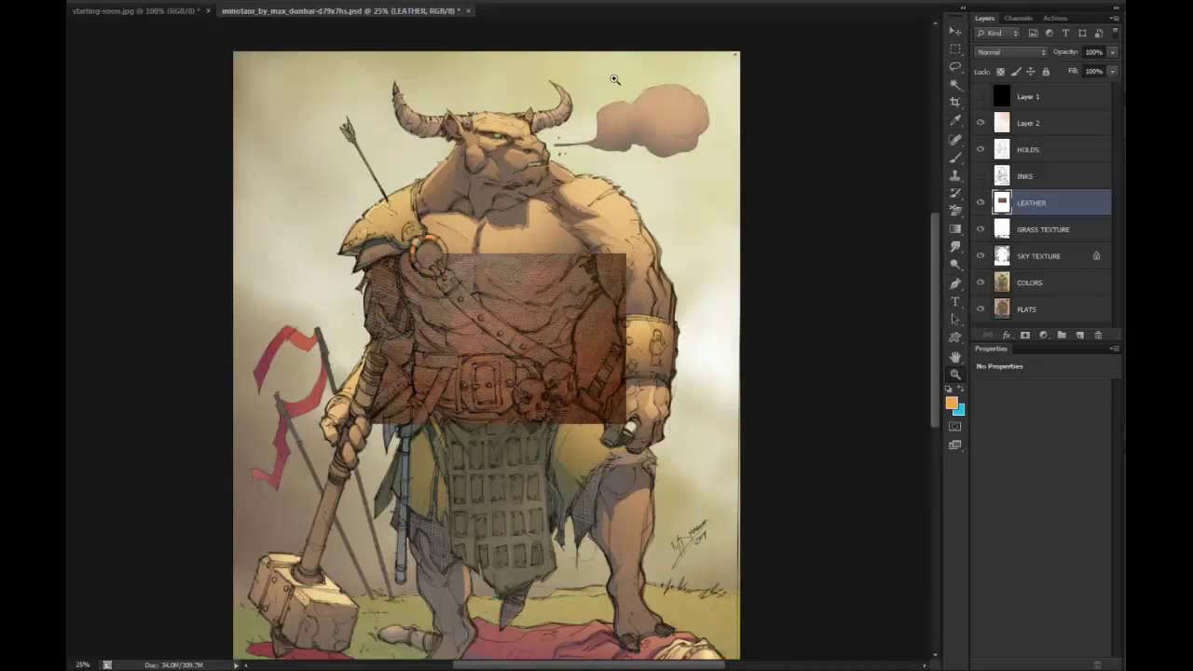
left_click(954, 31)
left_click_drag(627, 250, 688, 168)
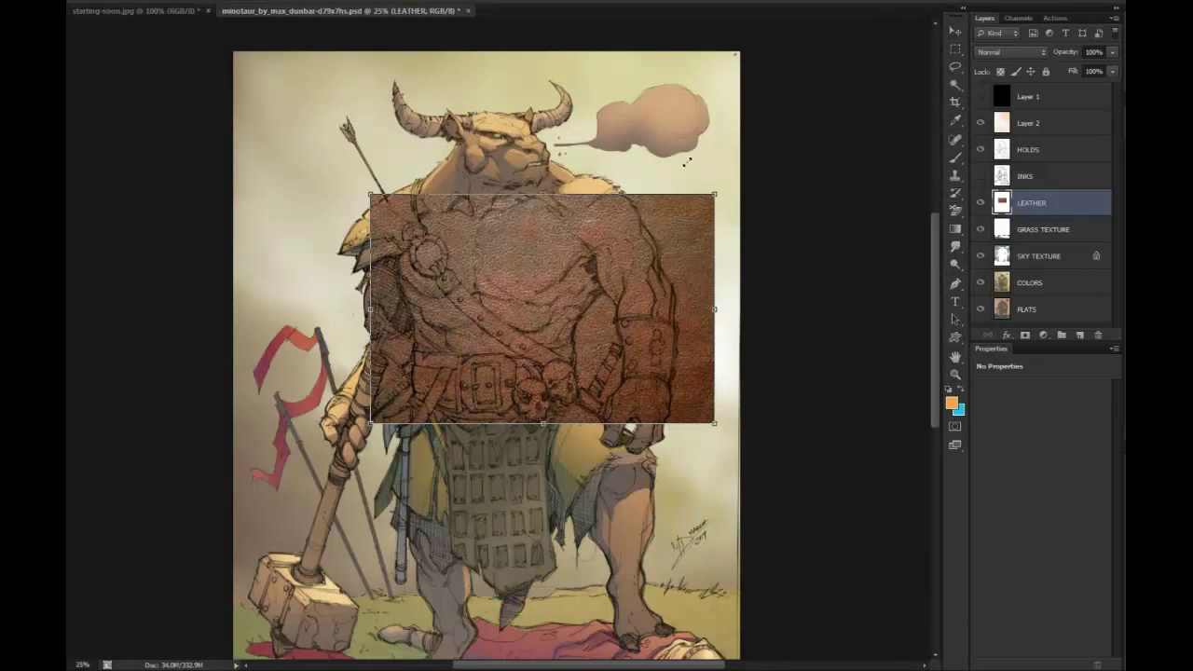
left_click_drag(548, 278, 469, 226)
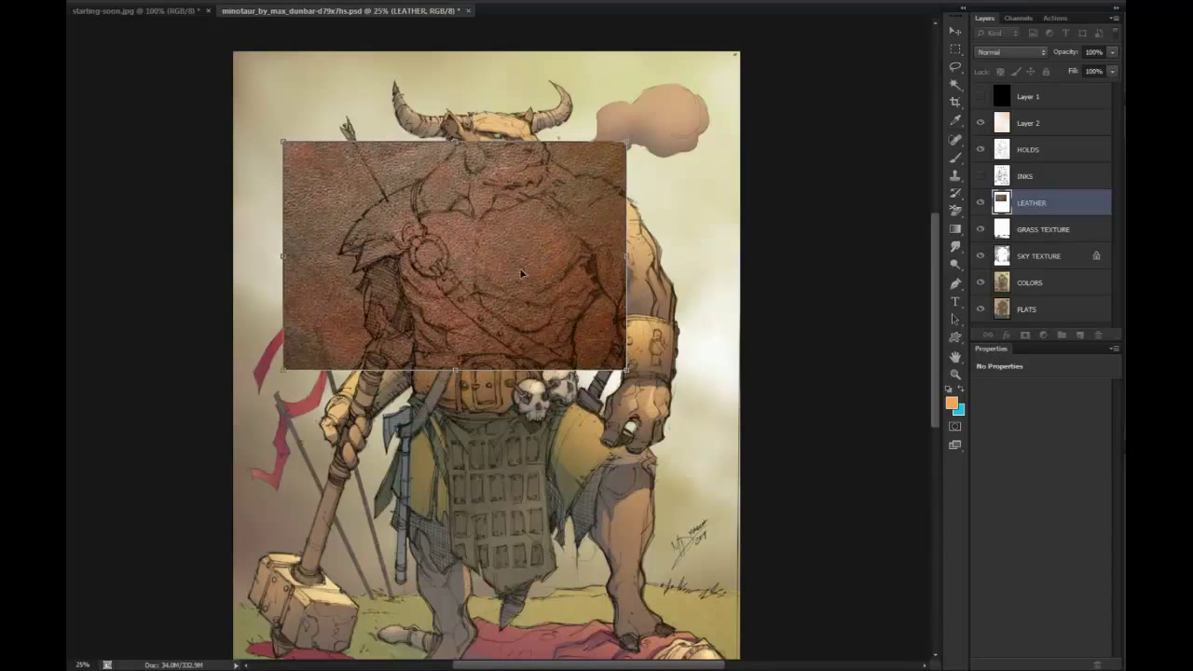
mouse_move(521, 271)
left_mouse_down()
mouse_move(532, 293)
mouse_move(526, 283)
left_mouse_up()
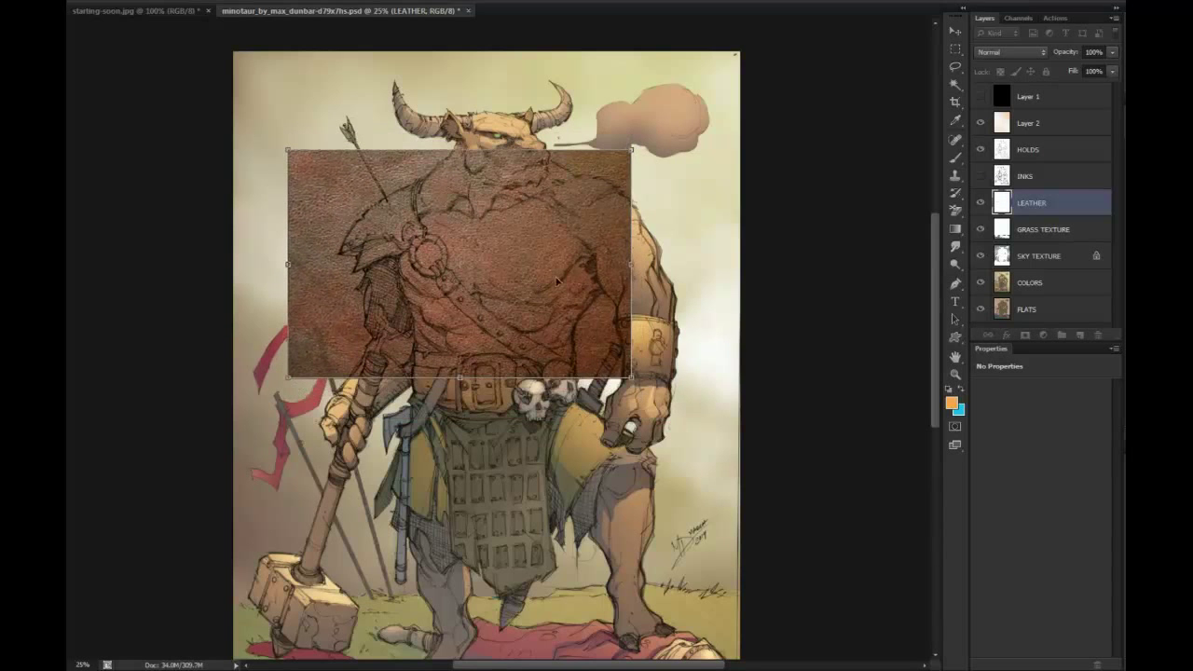
left_click_drag(634, 380, 716, 434)
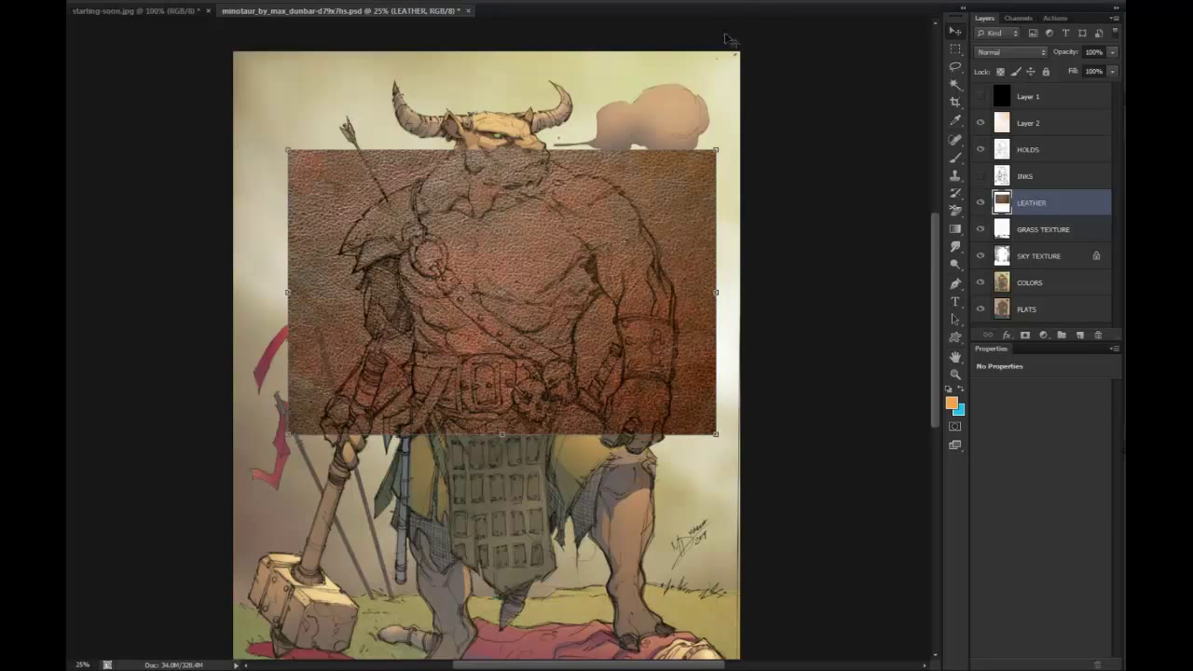
key("Return")
Select the shoulder armor, chest strap, bracers and belt by their flat colors on the FLATS layer
left_click(954, 84)
left_click(1029, 312)
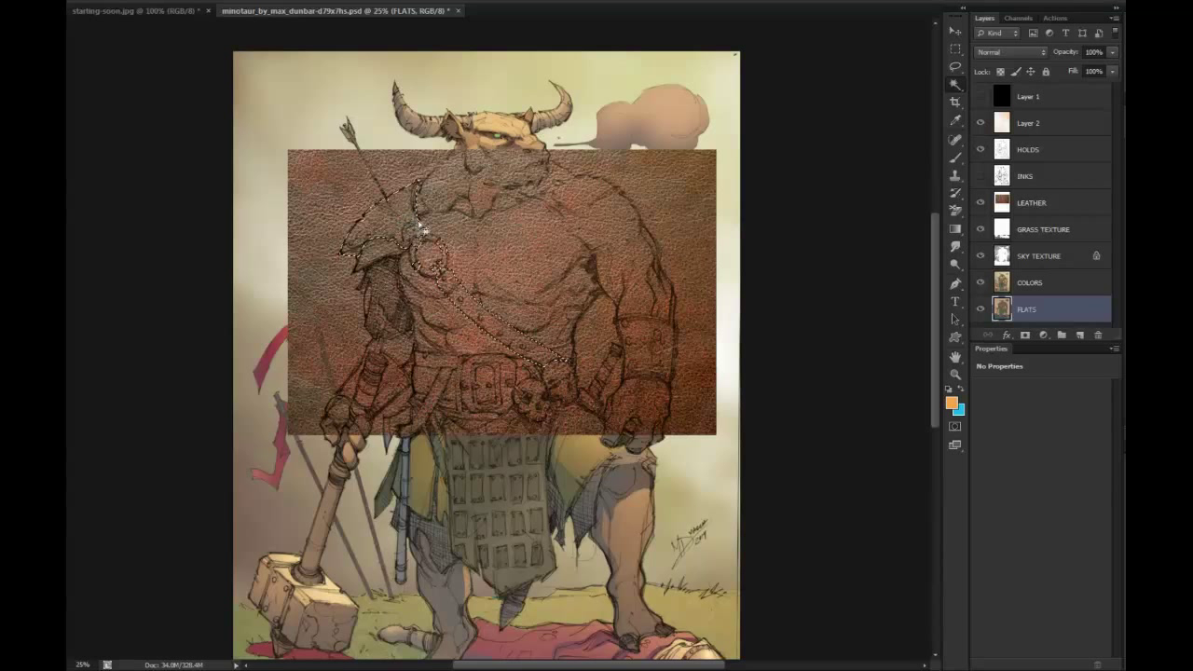
left_click(658, 336, "shift")
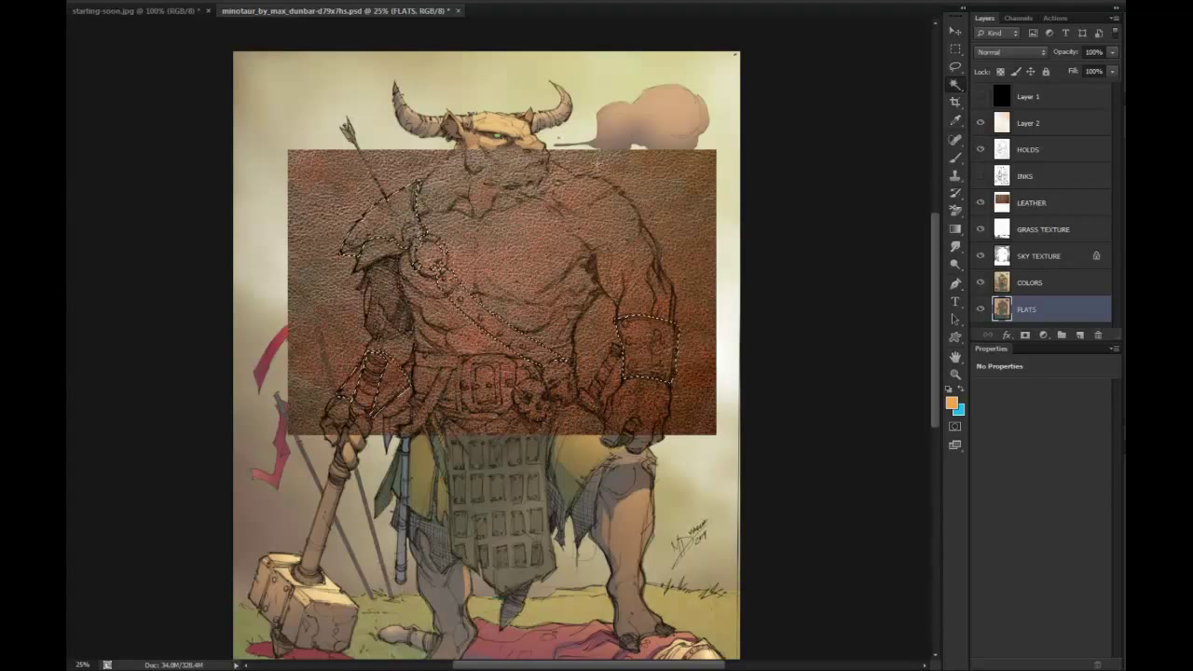
left_click(455, 387, "shift")
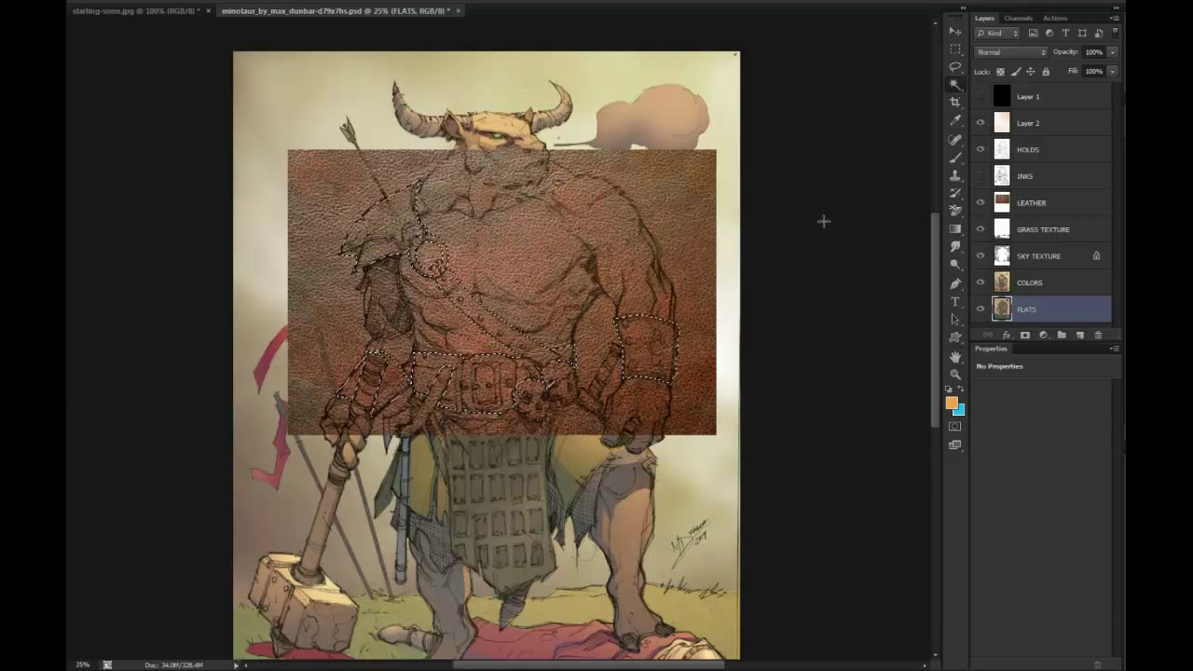
Try deleting the selected gear areas from the LEATHER layer and undo the deletion
left_click(1048, 196)
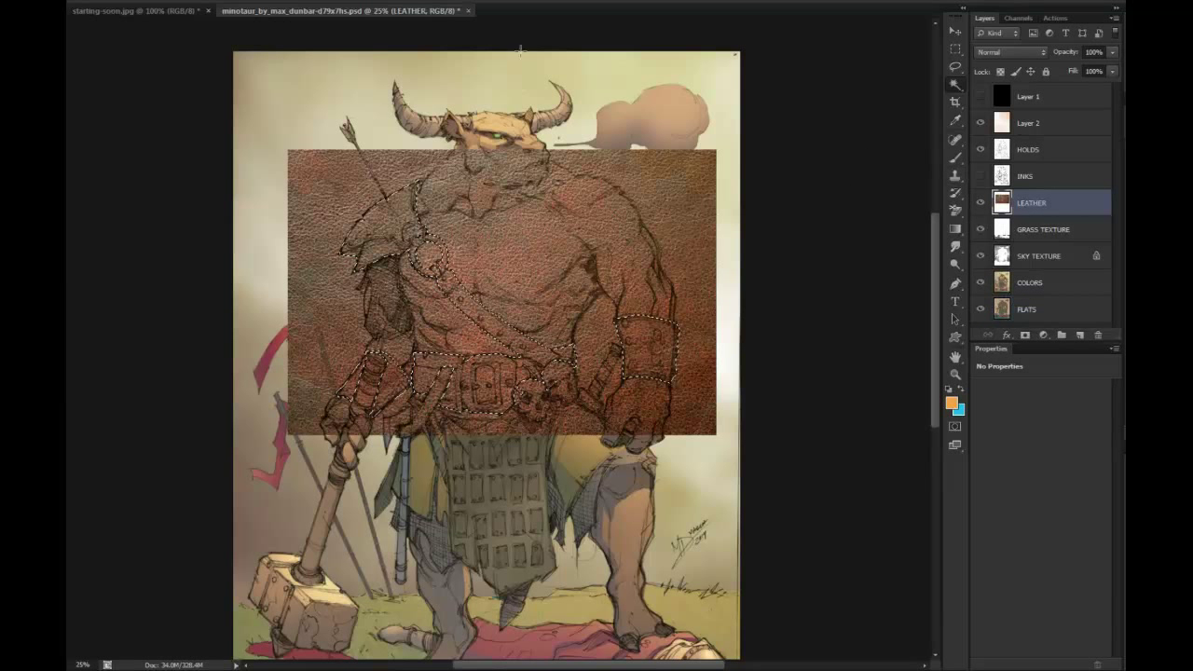
left_click(283, 1)
mouse_move(252, 1)
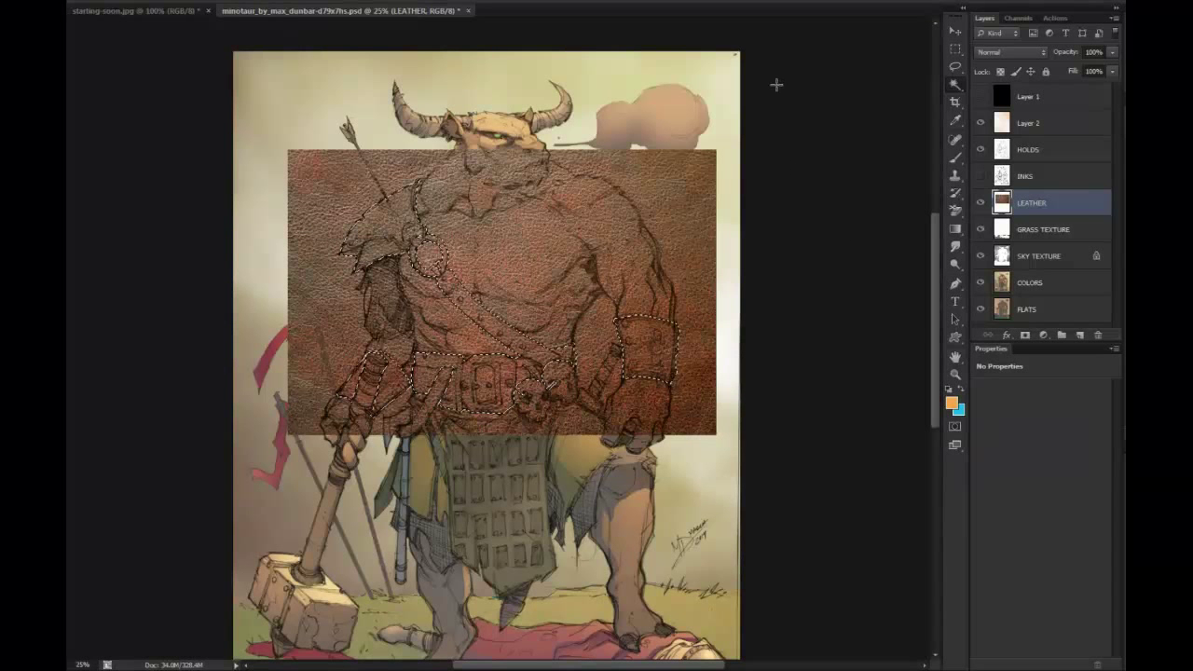
key("Delete")
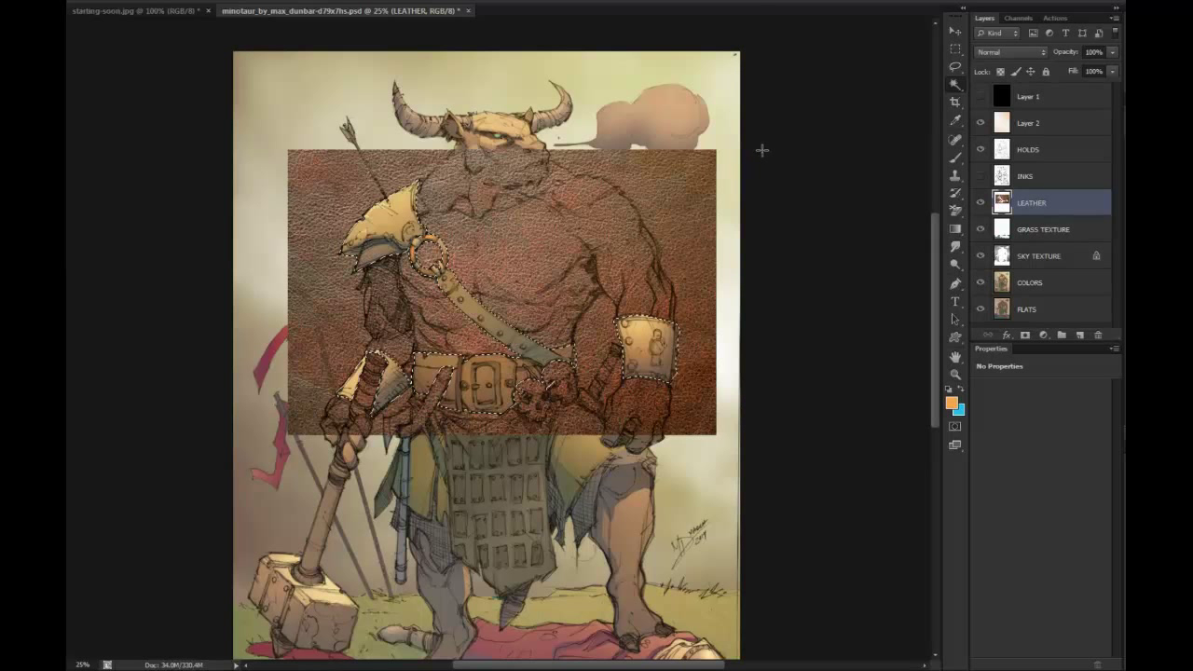
key("ctrl+z")
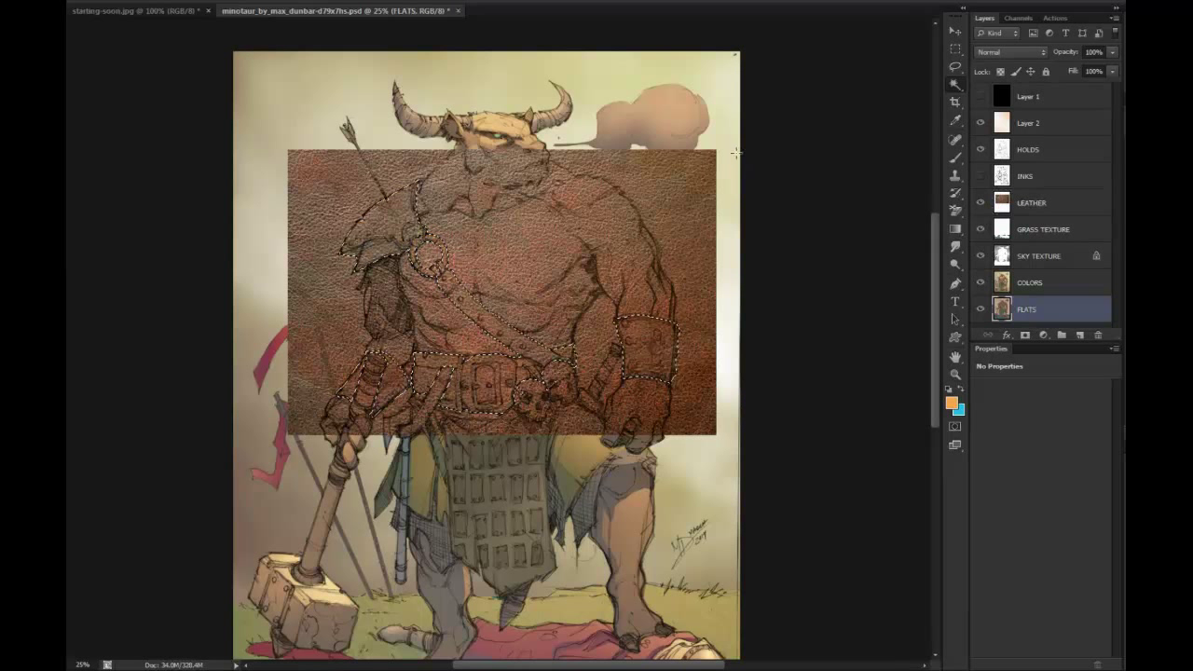
Invert the gear selection and delete the surplus leather texture around it on the LEATHER layer
left_click(250, 1)
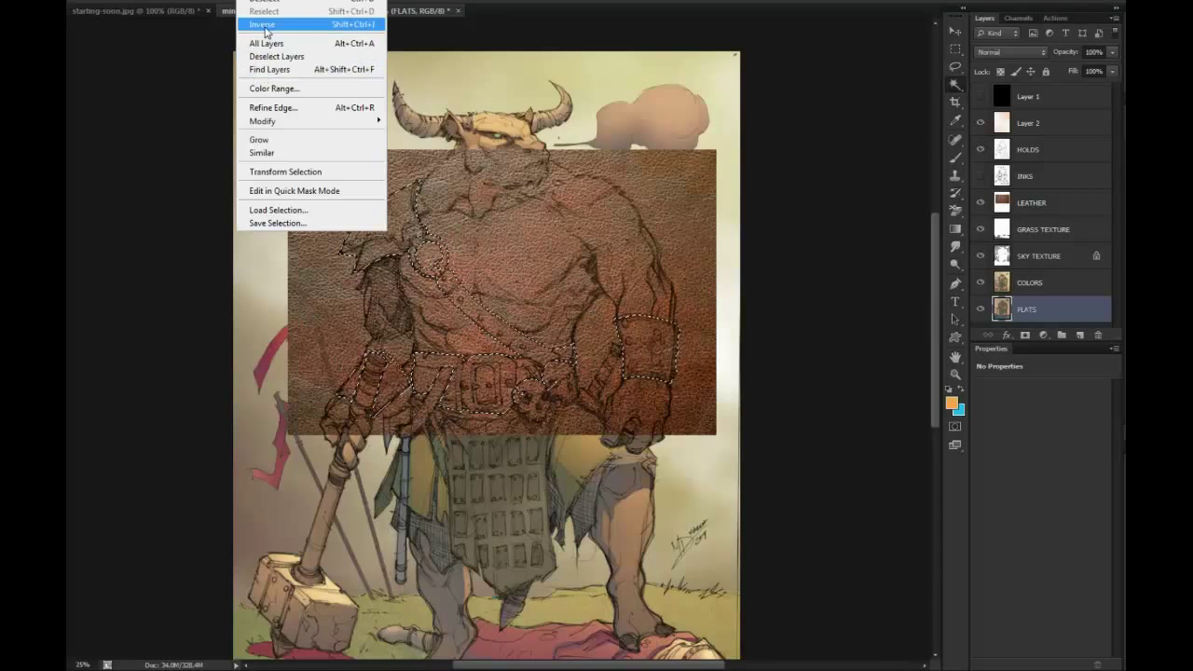
left_click(266, 26)
left_click(1026, 202)
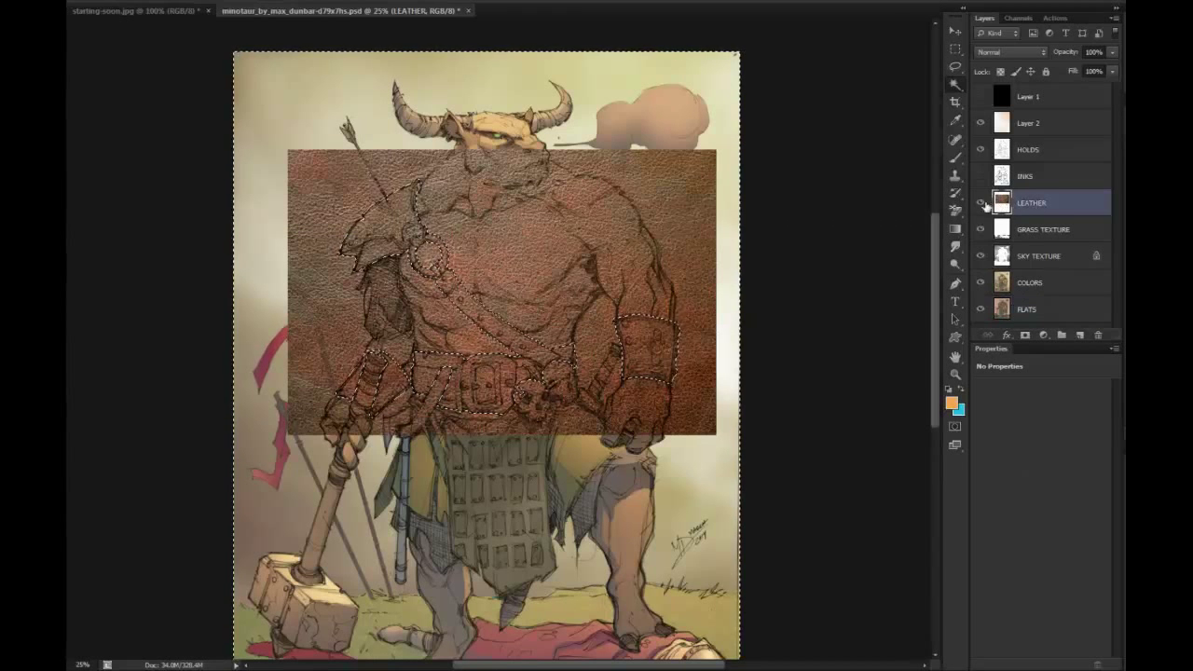
key("Delete")
Set the LEATHER layer to Overlay blending at 39% opacity and clear the selection
key("z")
left_click(634, 352)
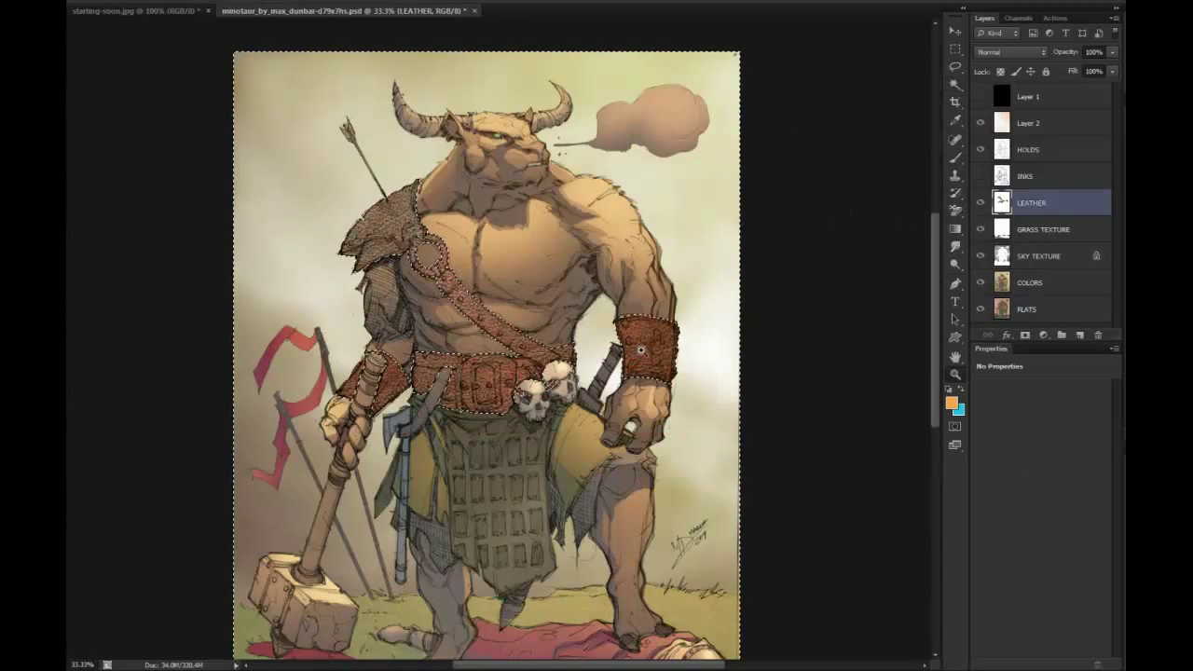
left_click(634, 266)
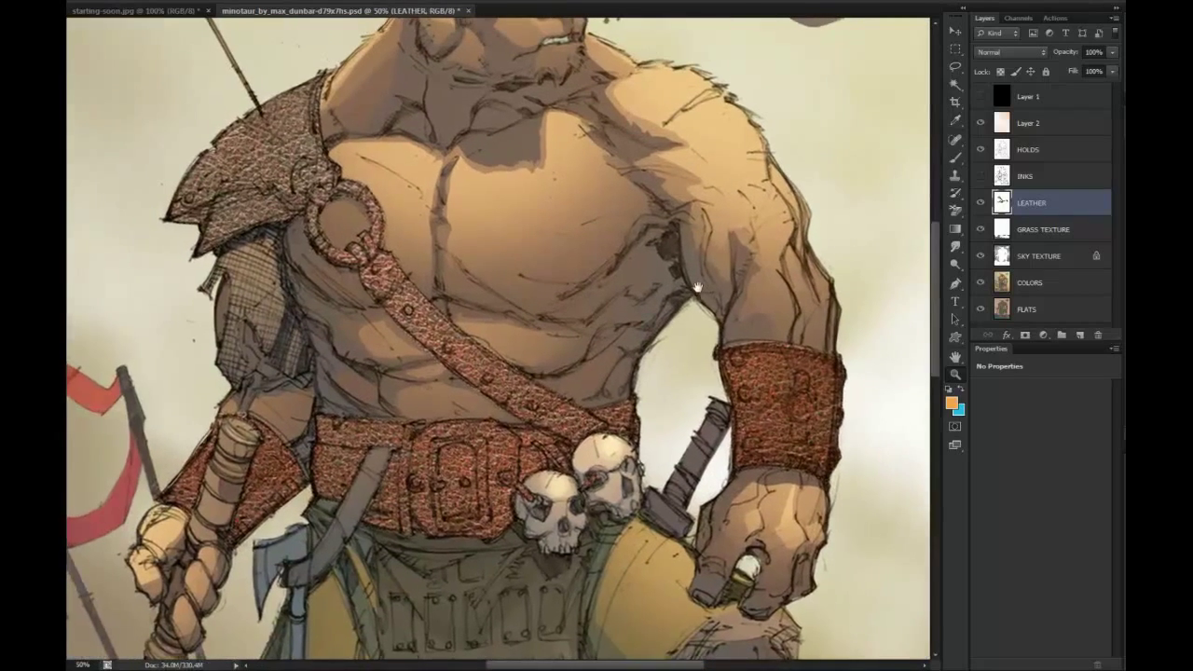
key("b")
left_click(1031, 53)
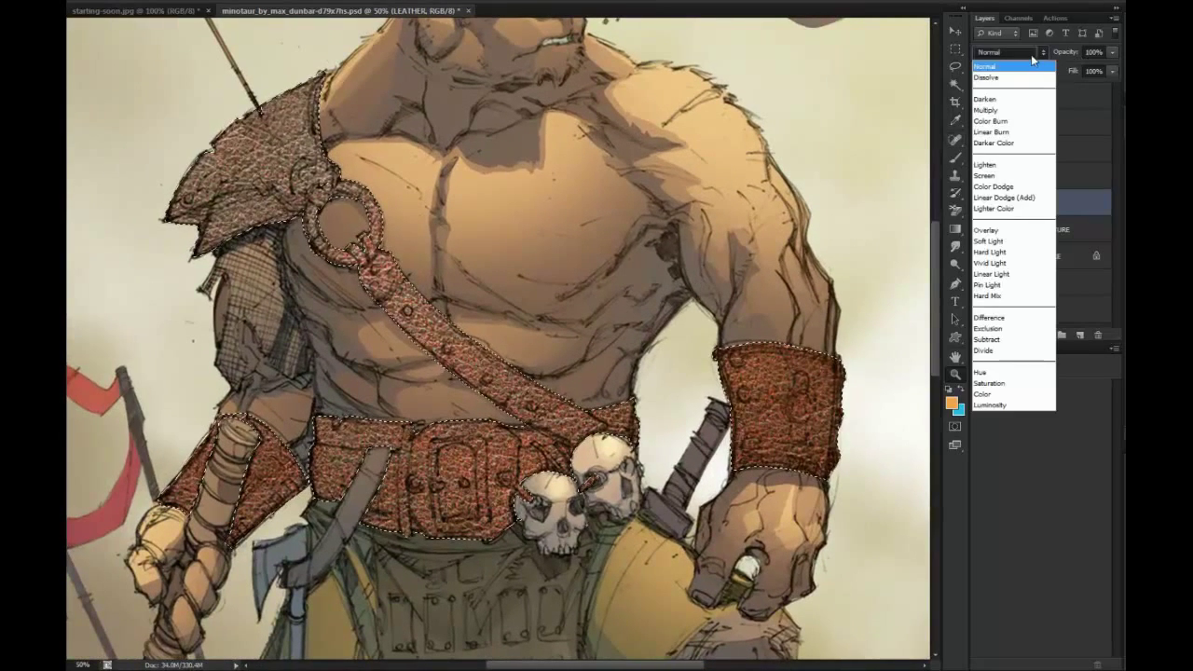
left_click(988, 230)
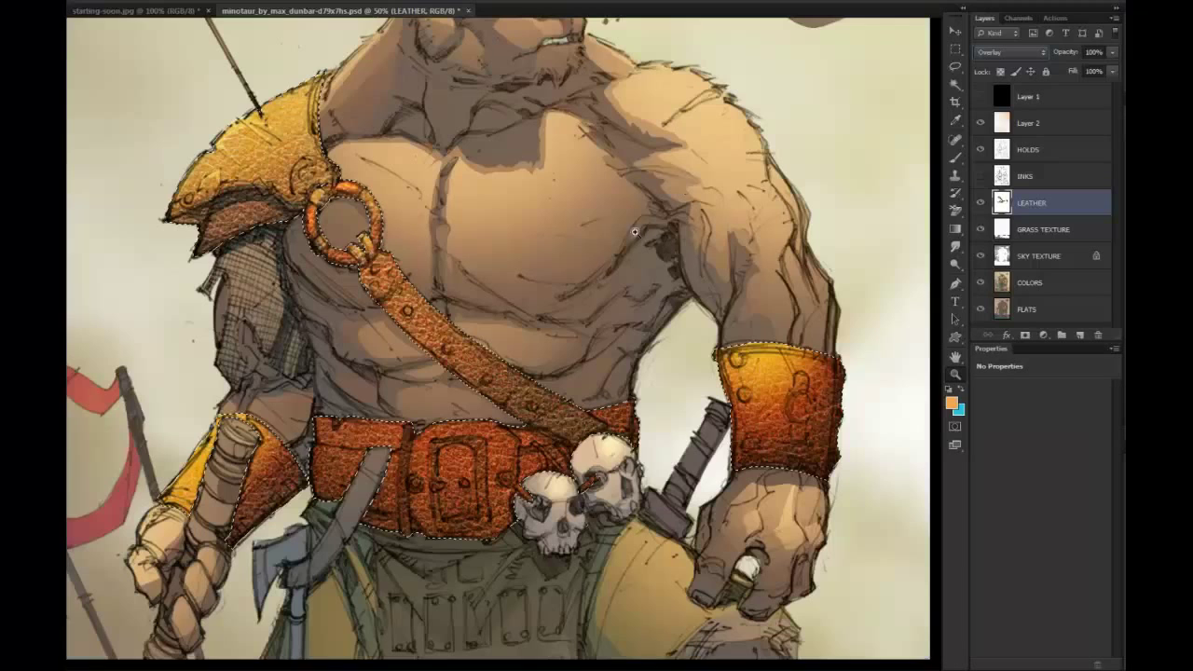
left_click_drag(1112, 52, 1066, 68)
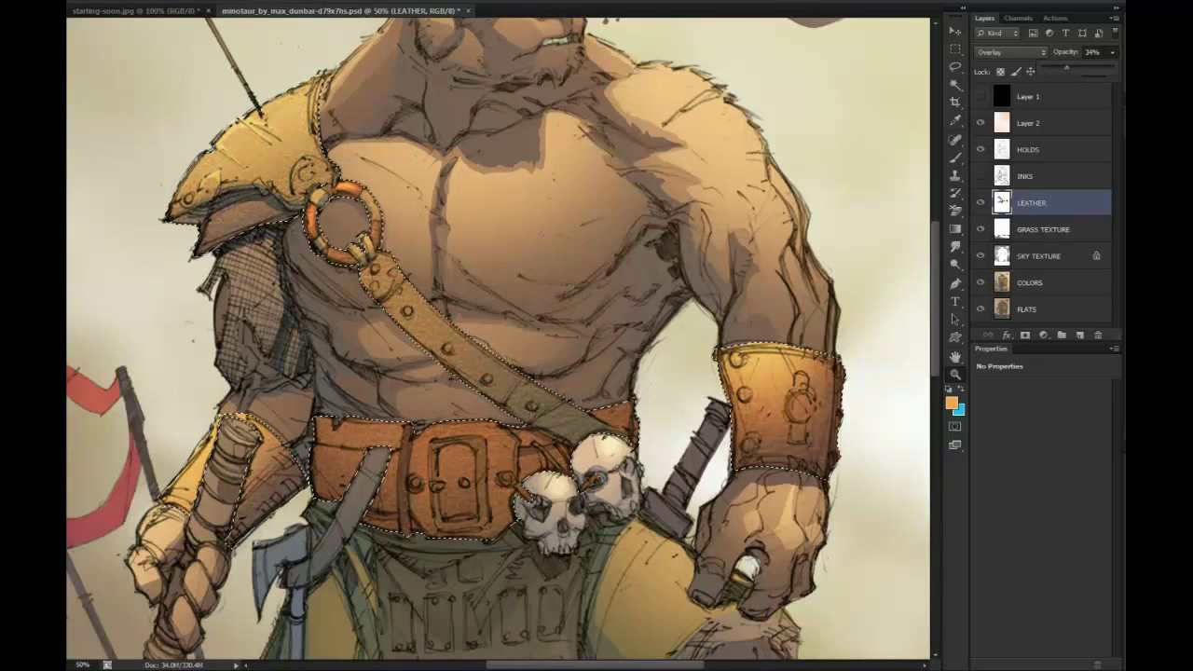
left_click_drag(1066, 67, 1071, 67)
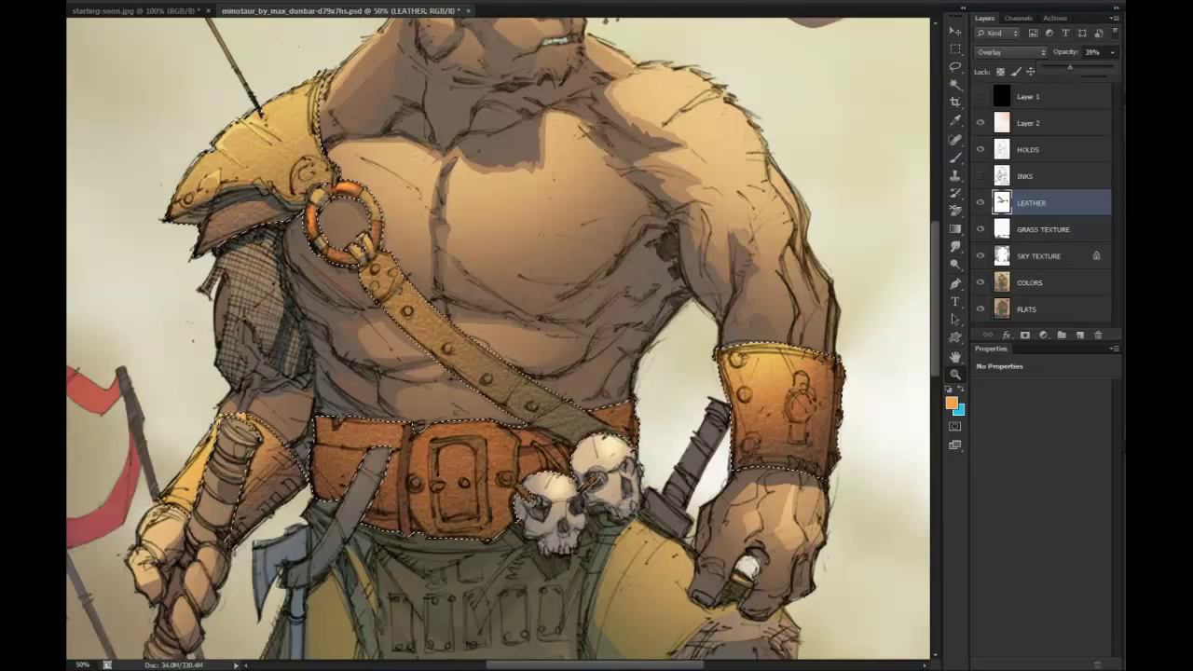
key("l")
key("ctrl+d")
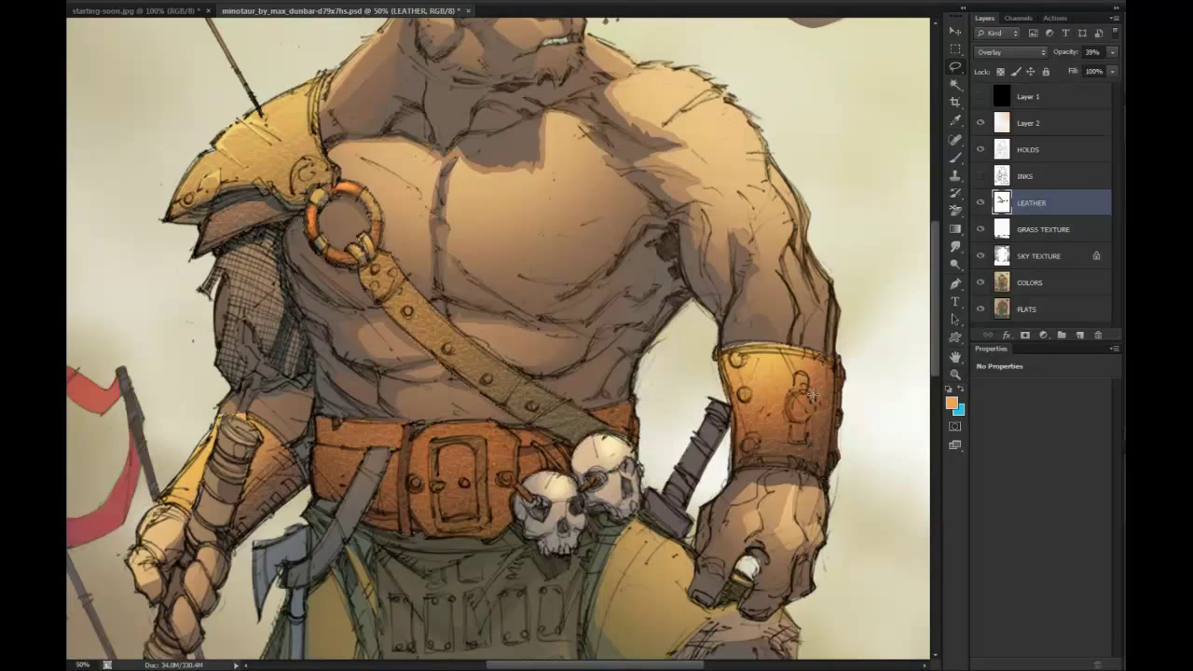
Examine the blended leather texture on the armor, belt and bracers, both up close and in the full illustration
left_click(953, 375)
left_click(867, 408, "alt")
left_click(864, 411, "alt")
left_click(861, 416, "alt")
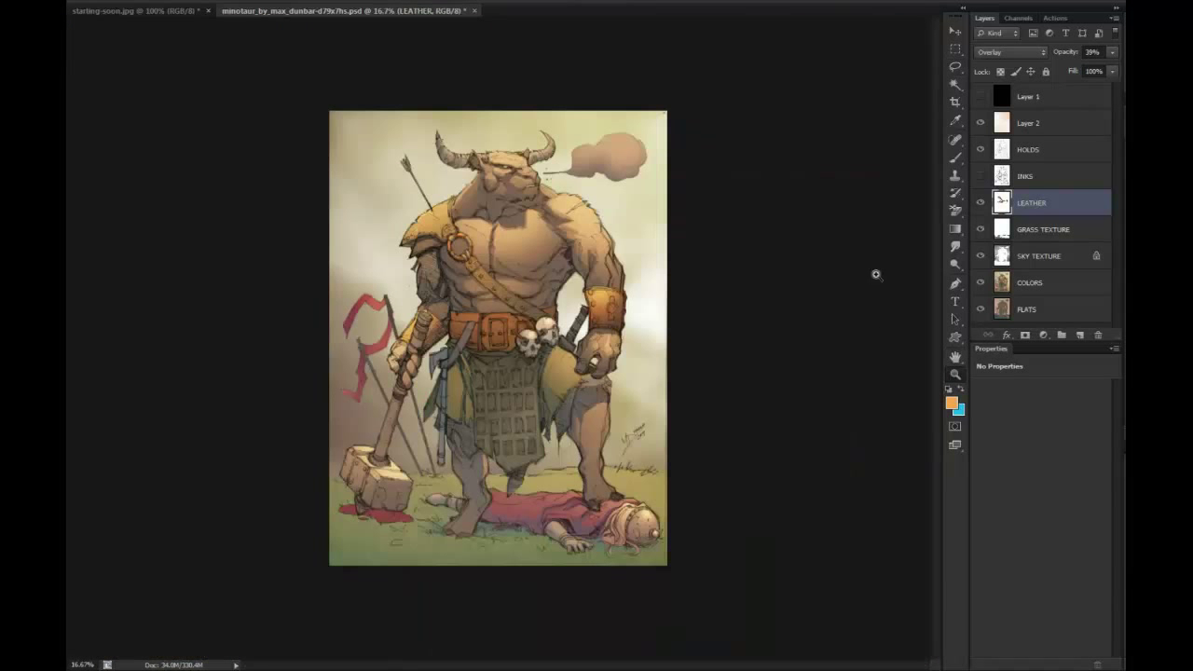
left_click(564, 288)
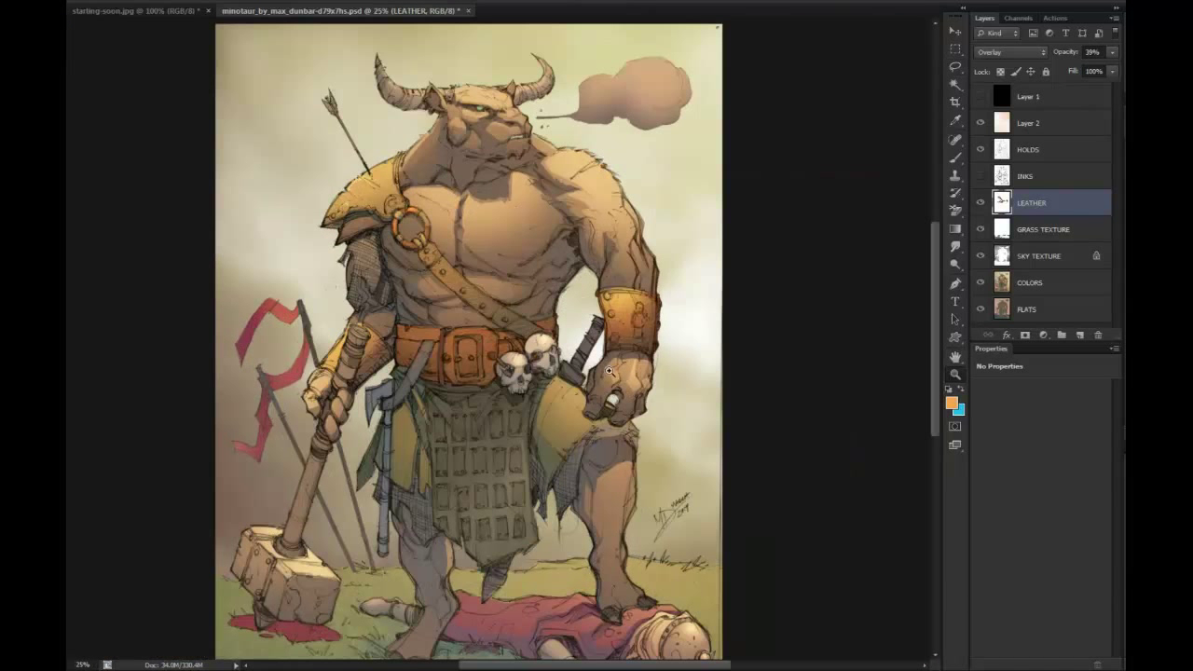
left_click(607, 306)
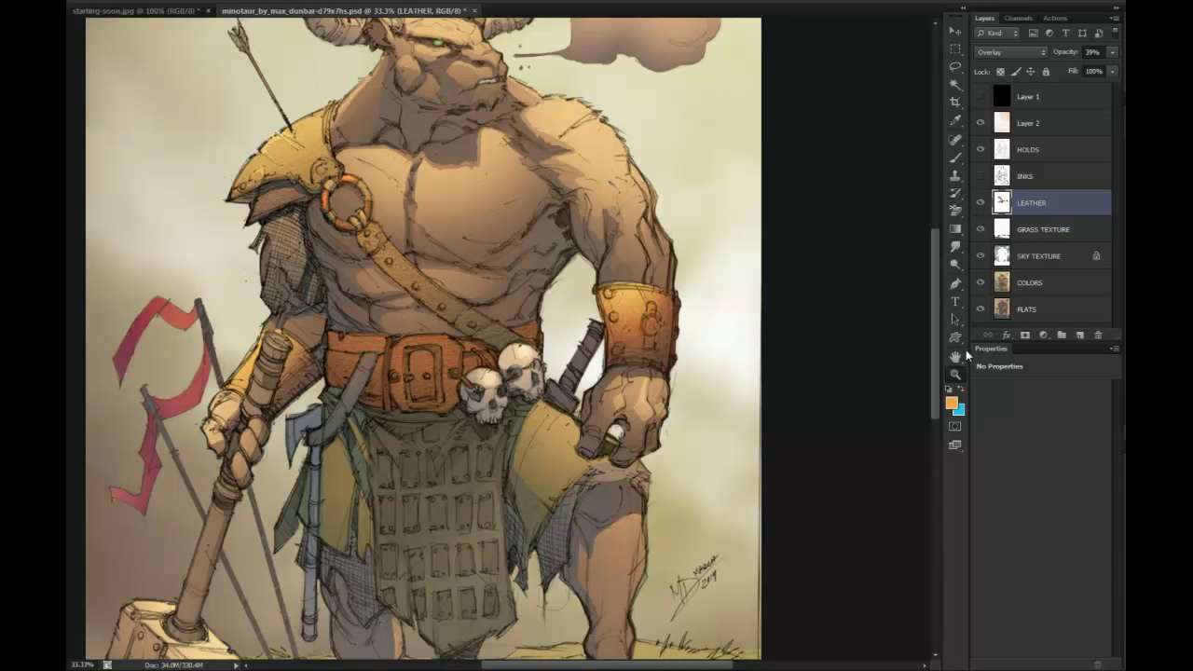
left_click(859, 387, "alt")
left_click(858, 387, "alt")
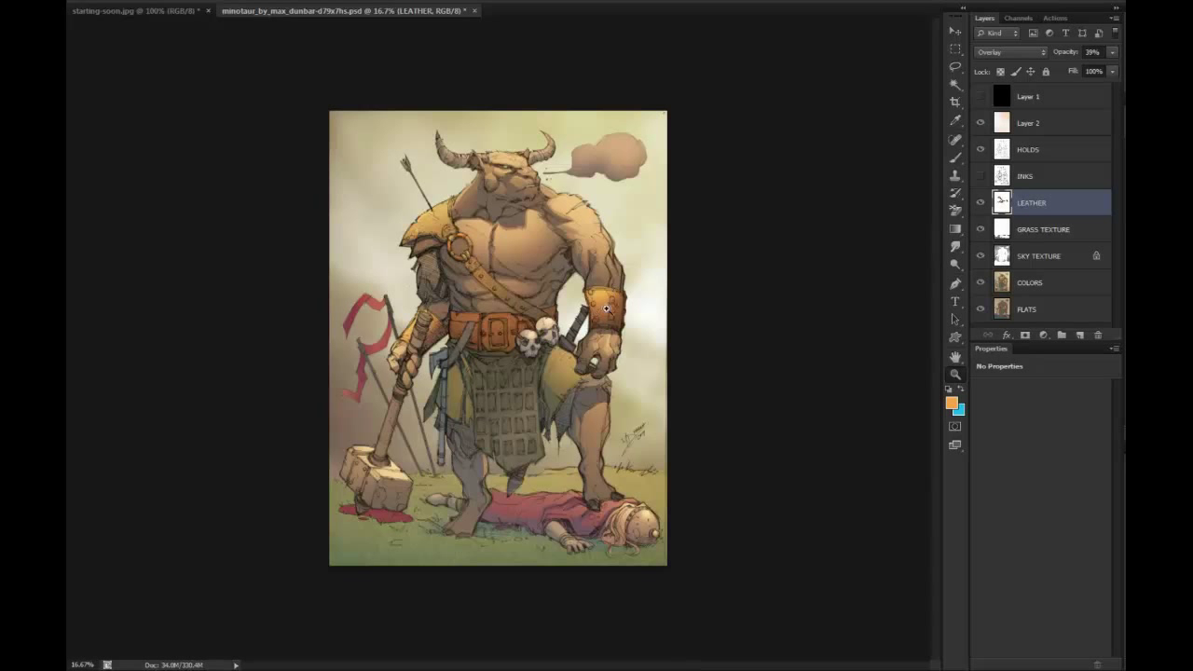
left_click(591, 328)
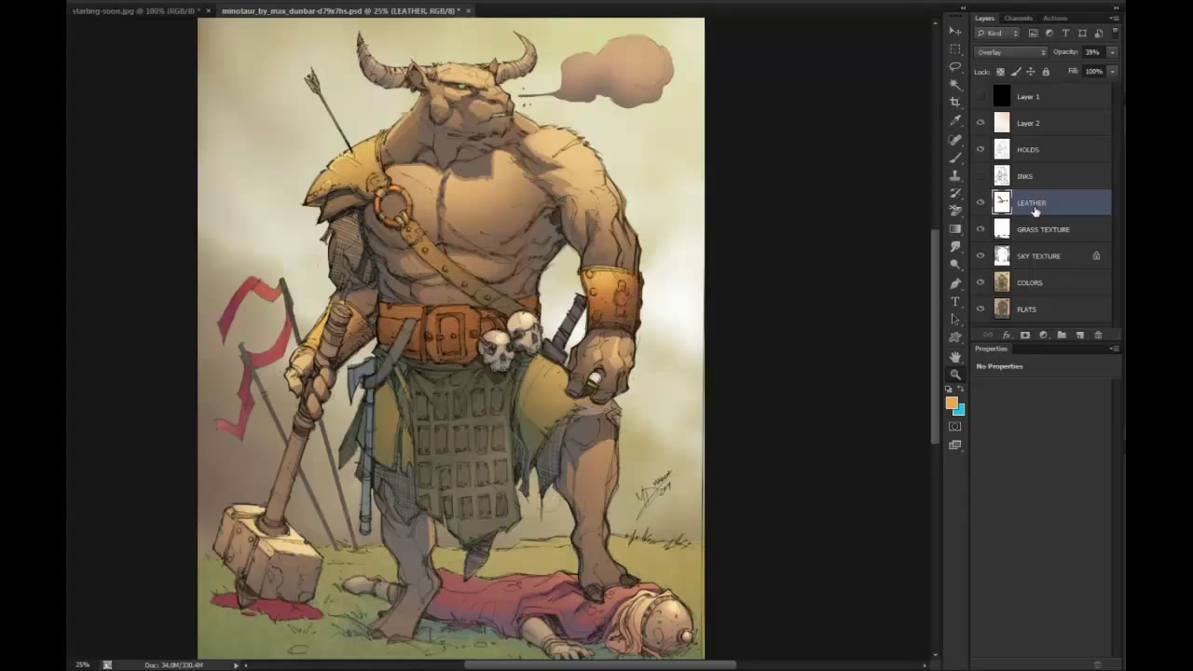
Fully desaturate the LEATHER texture layer with Hue/Saturation, setting the saturation to -100
key("ctrl+u")
left_click_drag(942, 373, 874, 373)
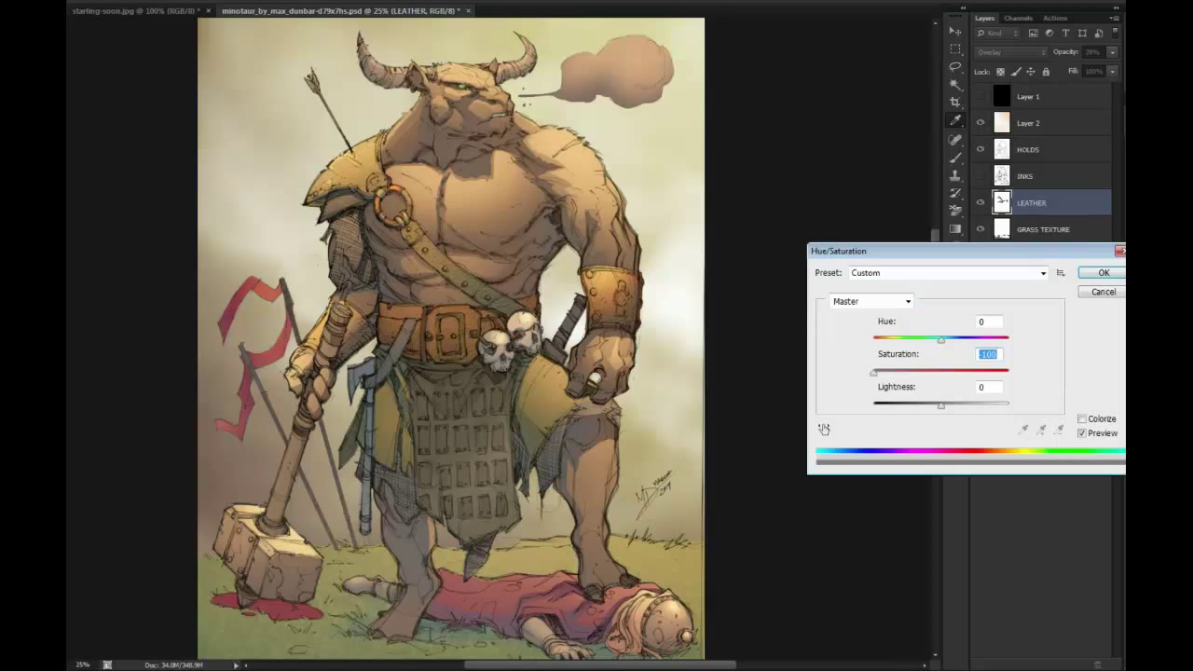
key("Return")
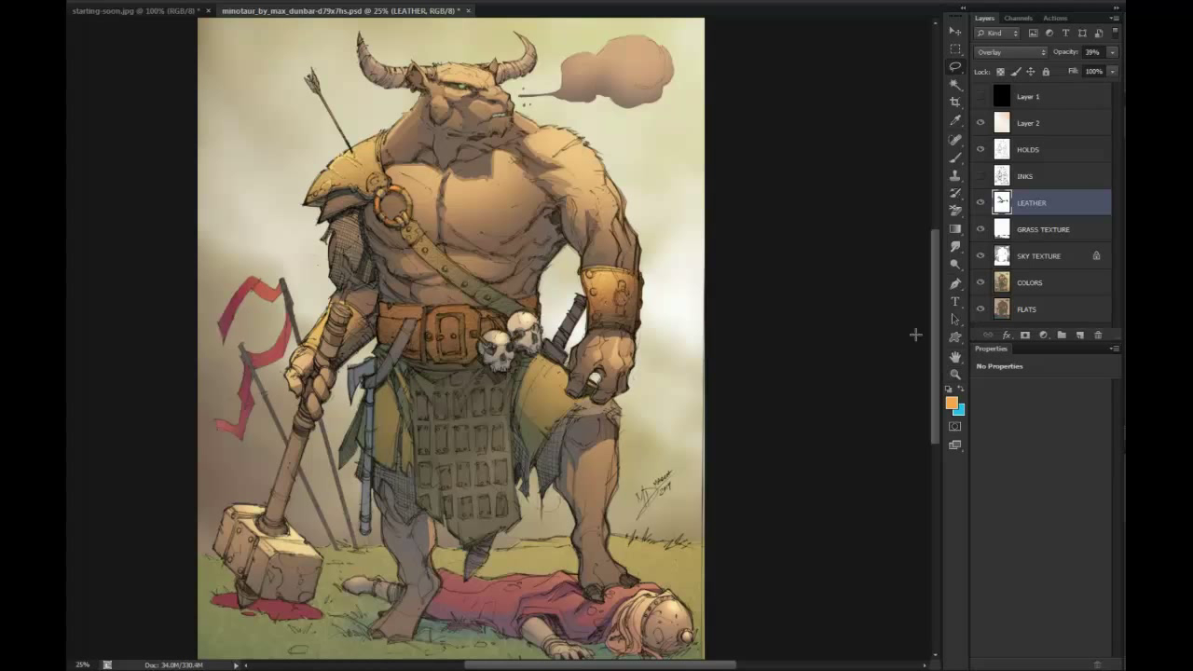
Review the illustration with the desaturated leather texture as a whole, up close around the belt and bracers, and in full-screen view
key("ctrl+minus")
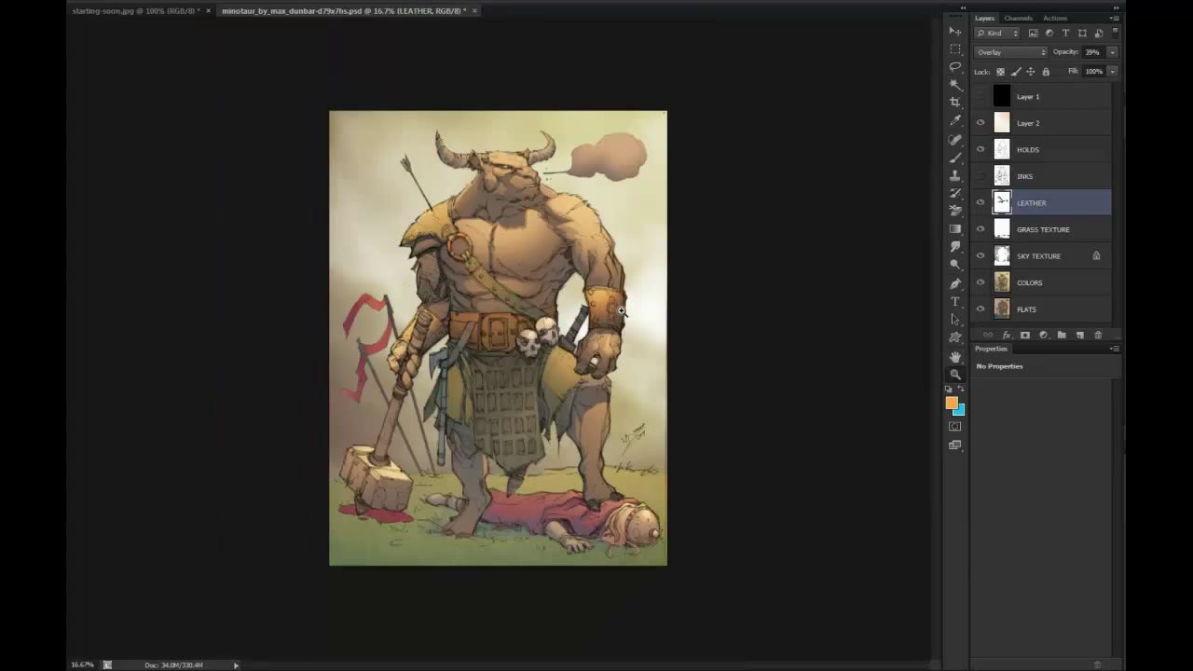
left_click(593, 284)
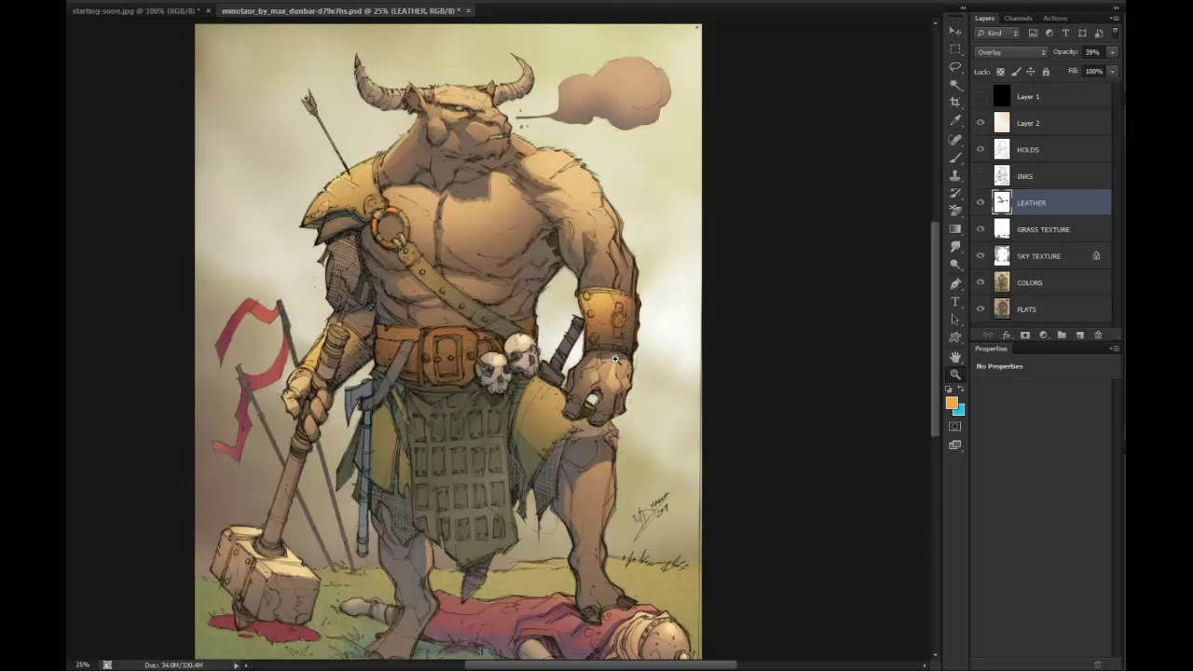
left_click(554, 390)
left_click_drag(614, 277, 645, 163)
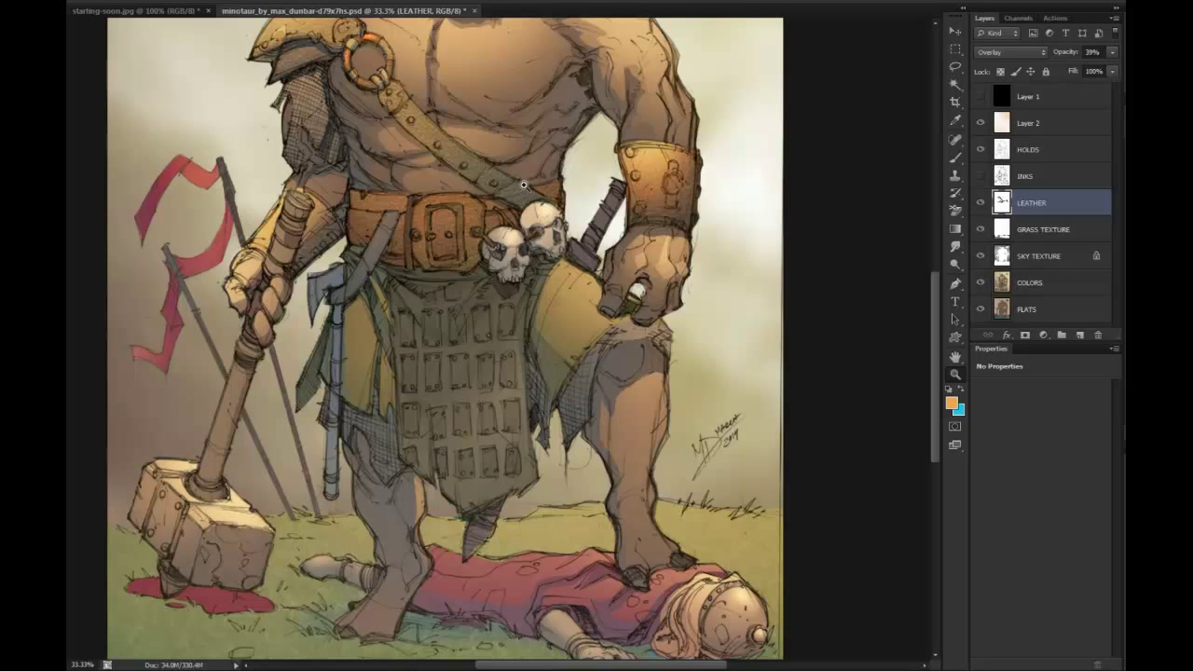
left_click(813, 395, "alt")
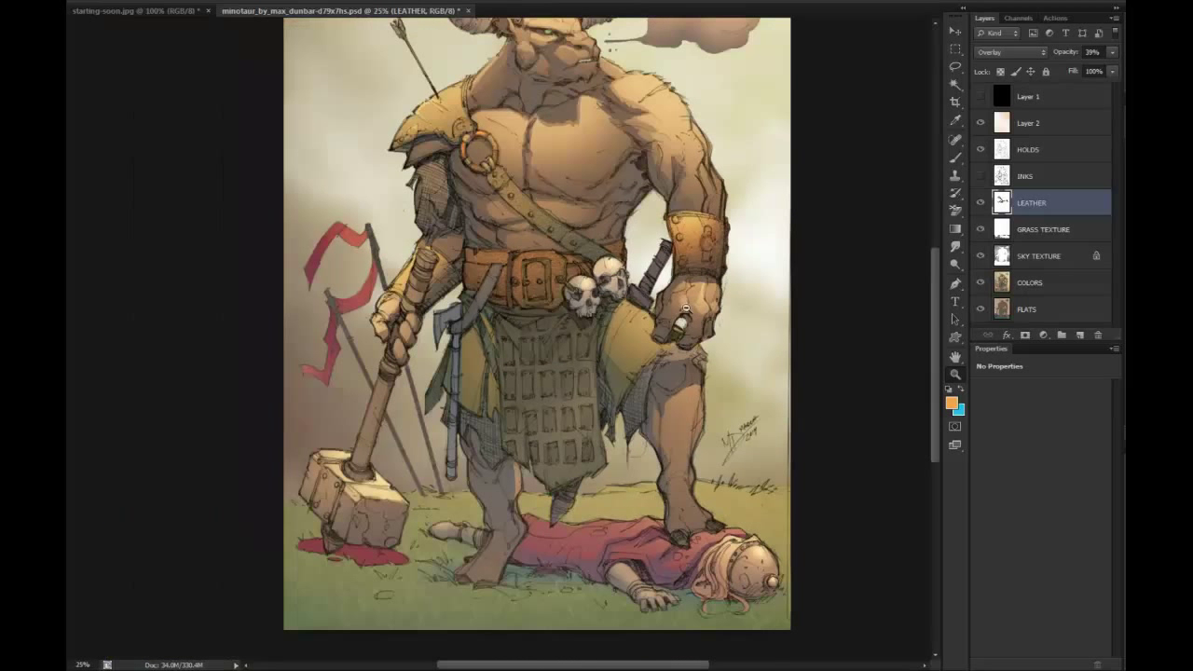
left_click(694, 300, "alt")
key("f")
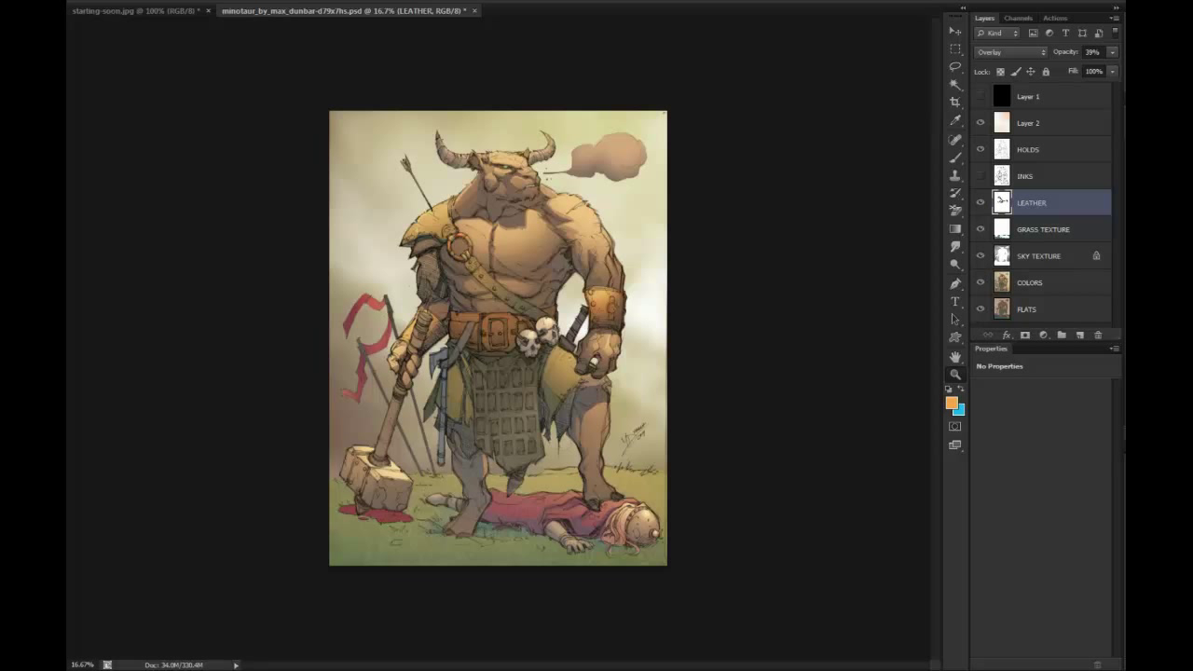
left_click(515, 222)
left_click_drag(499, 219, 515, 200)
key("f")
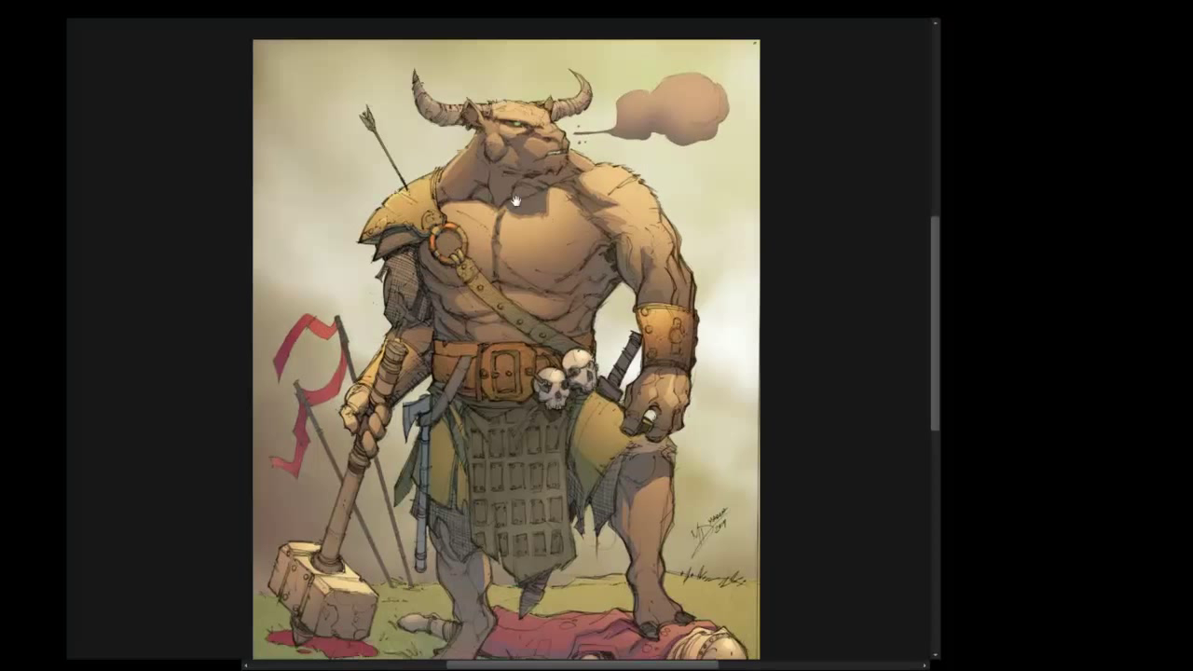
key("f")
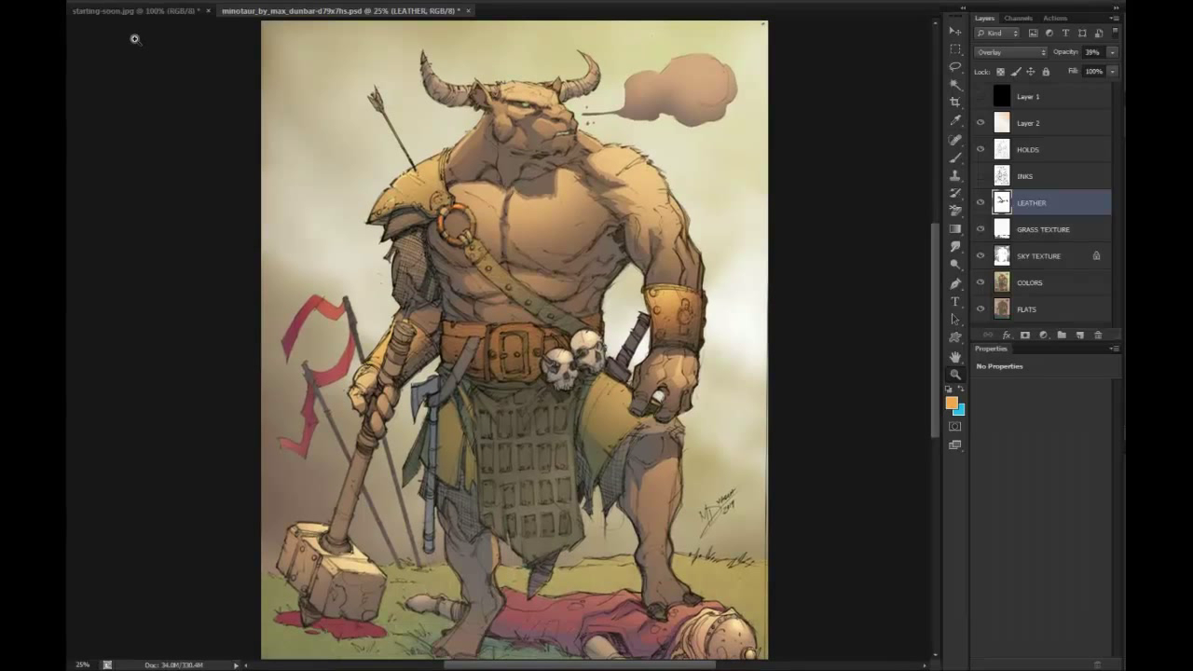